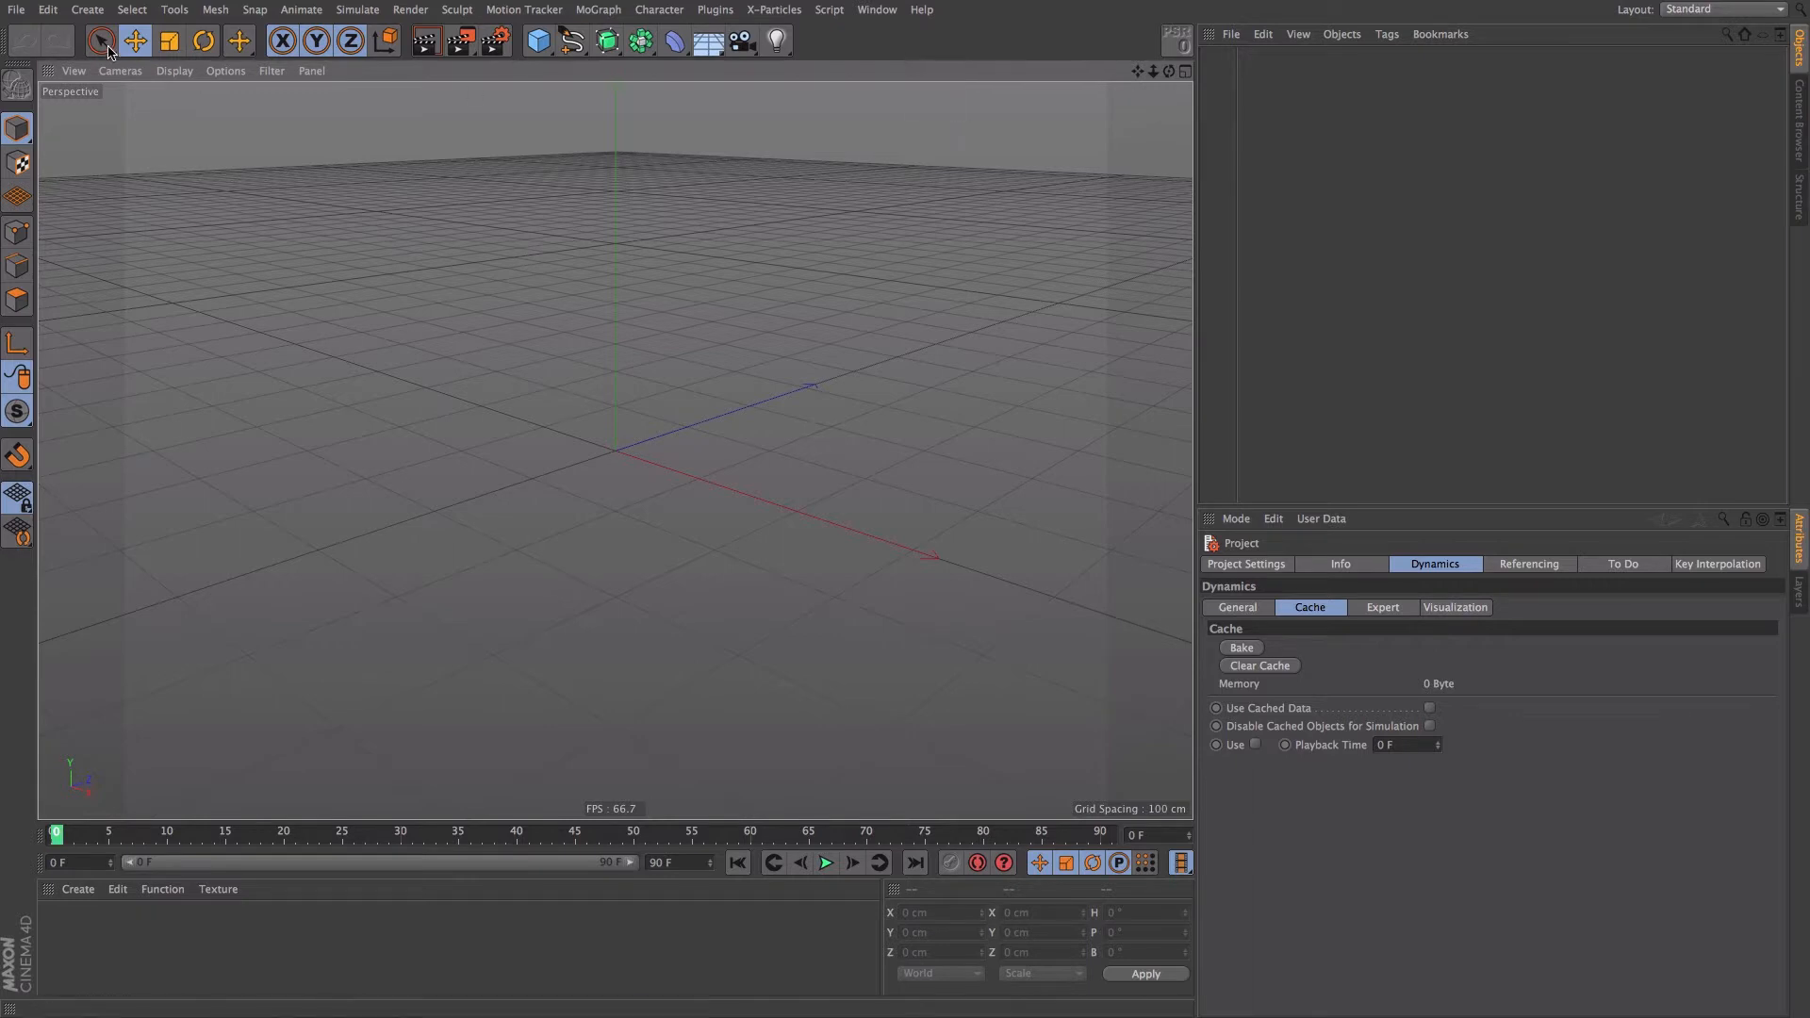
- Merge the skull model PLA_ALL_text_skull_texture_v001_vma.obj into the empty scene
click(5, 10)
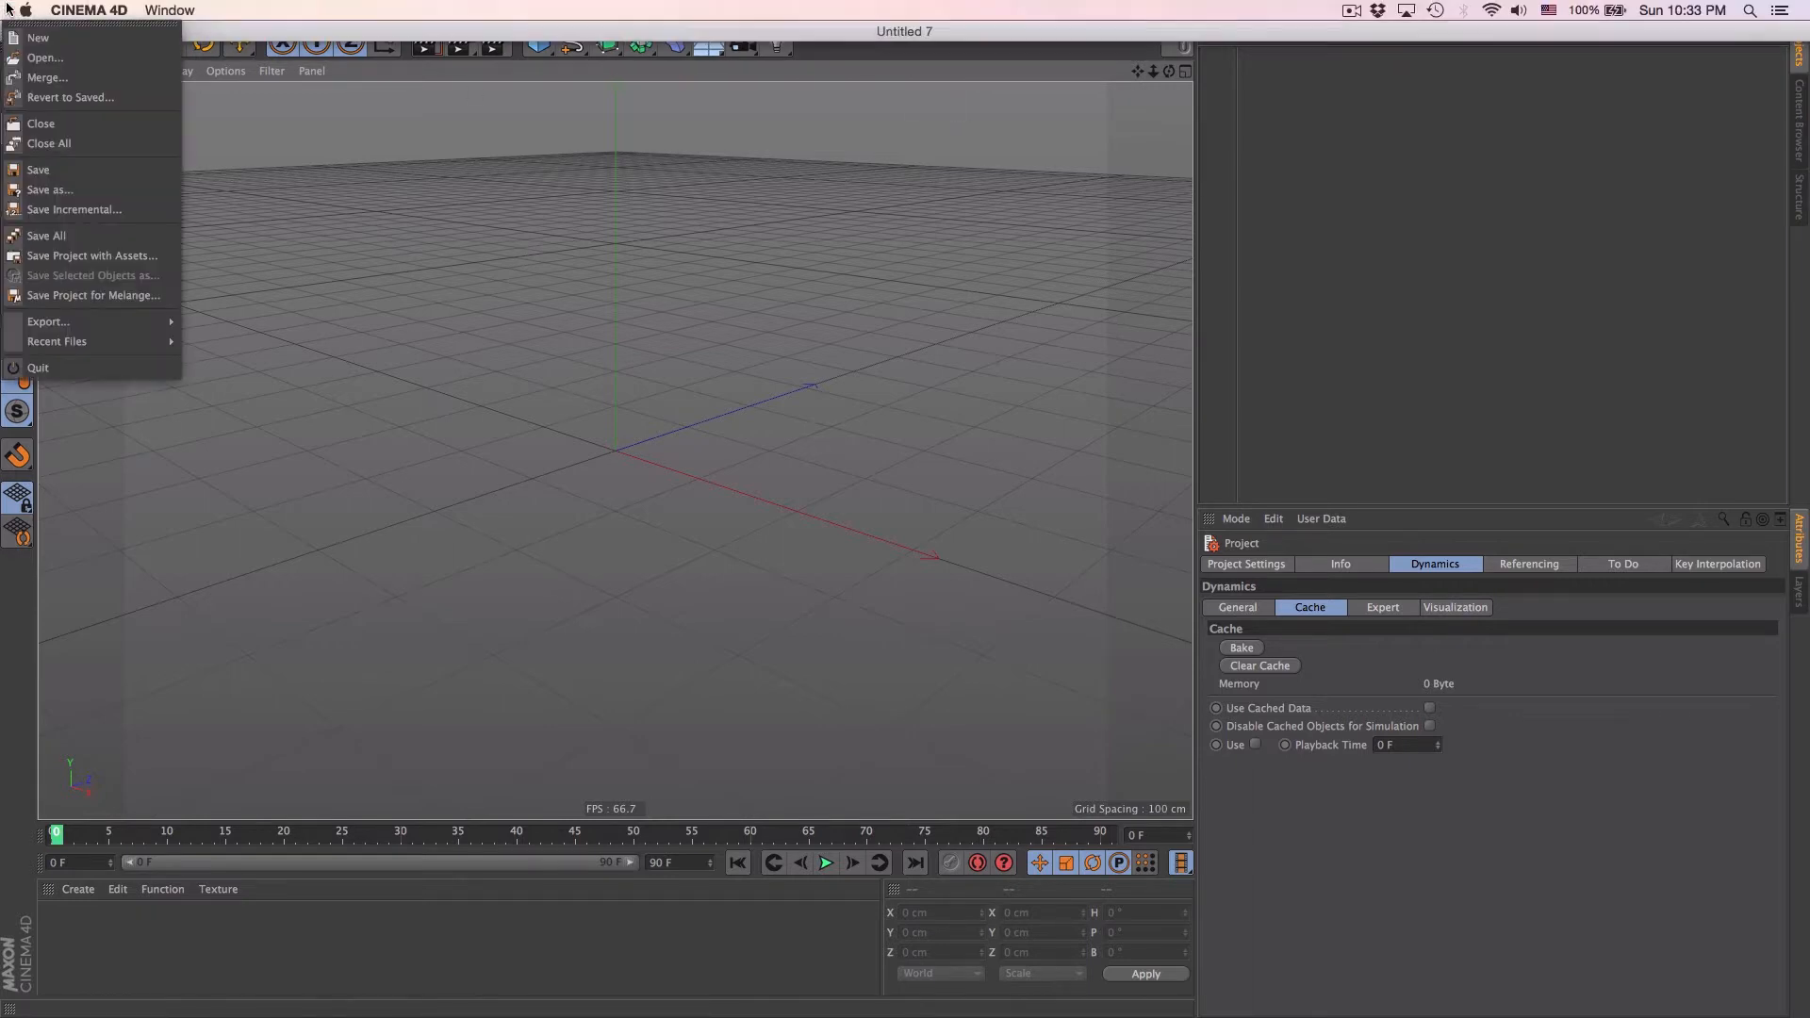
click(52, 79)
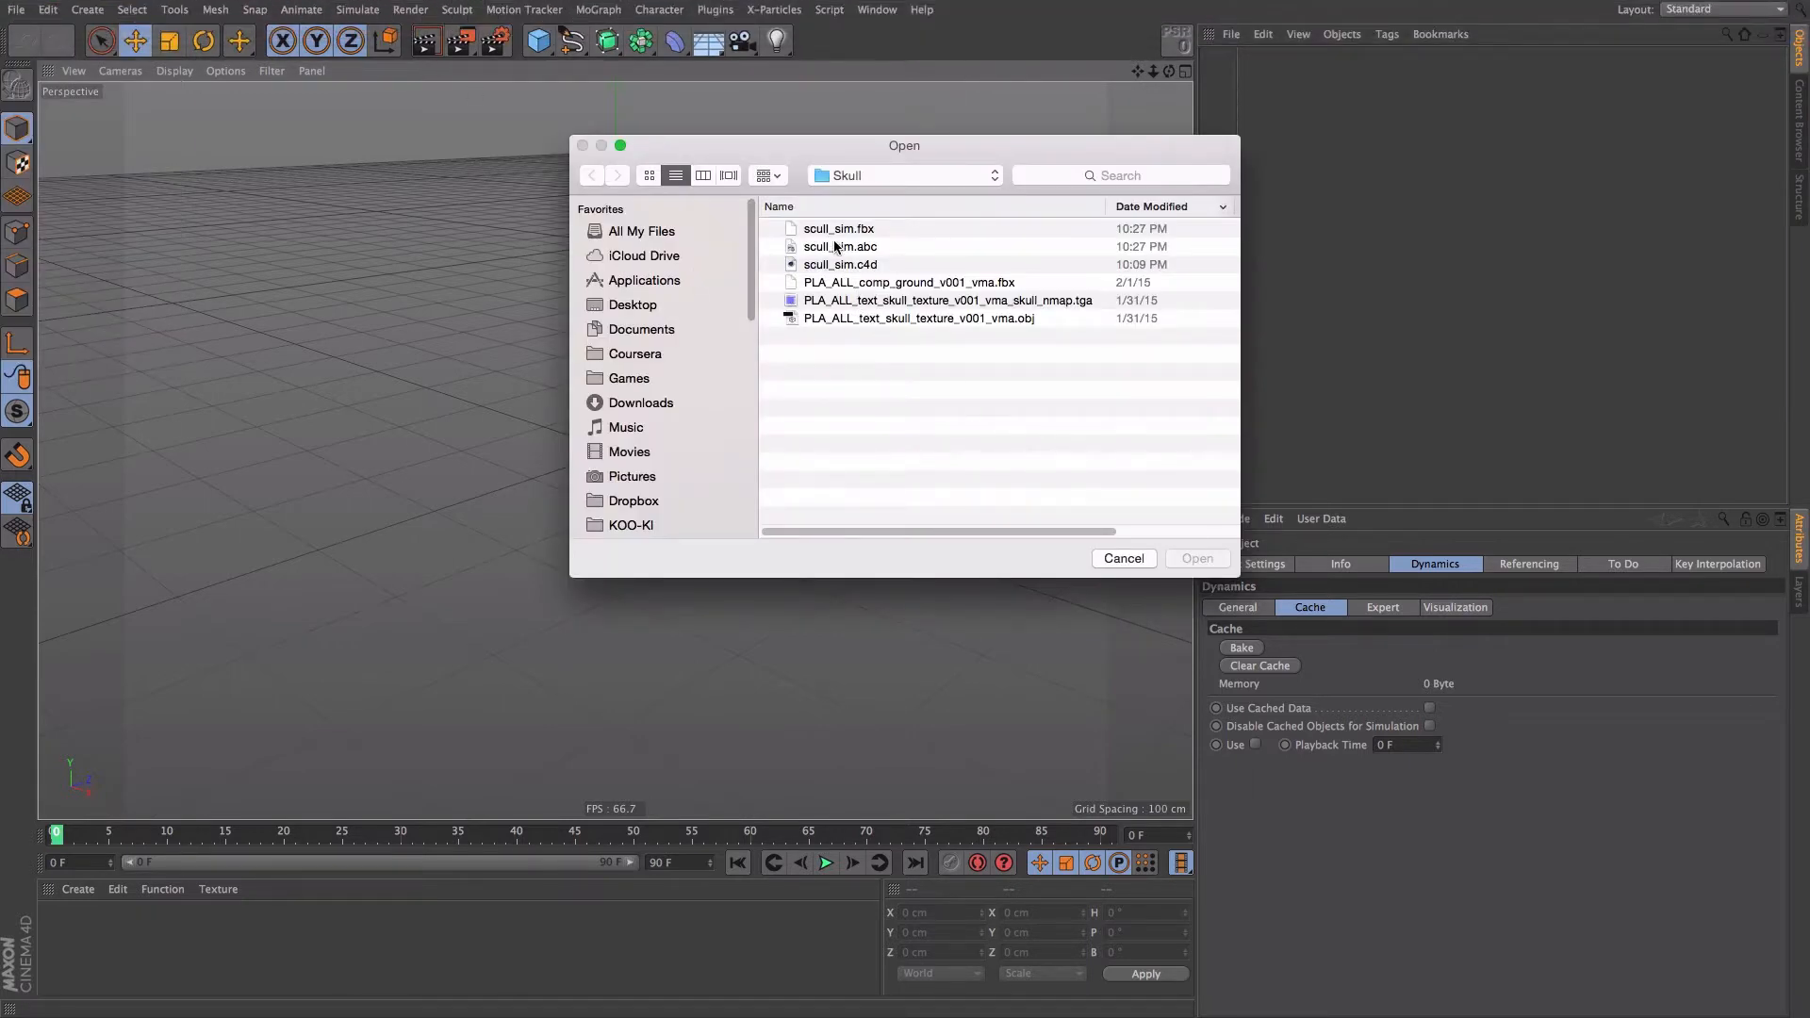
double_click(1009, 318)
click(1054, 527)
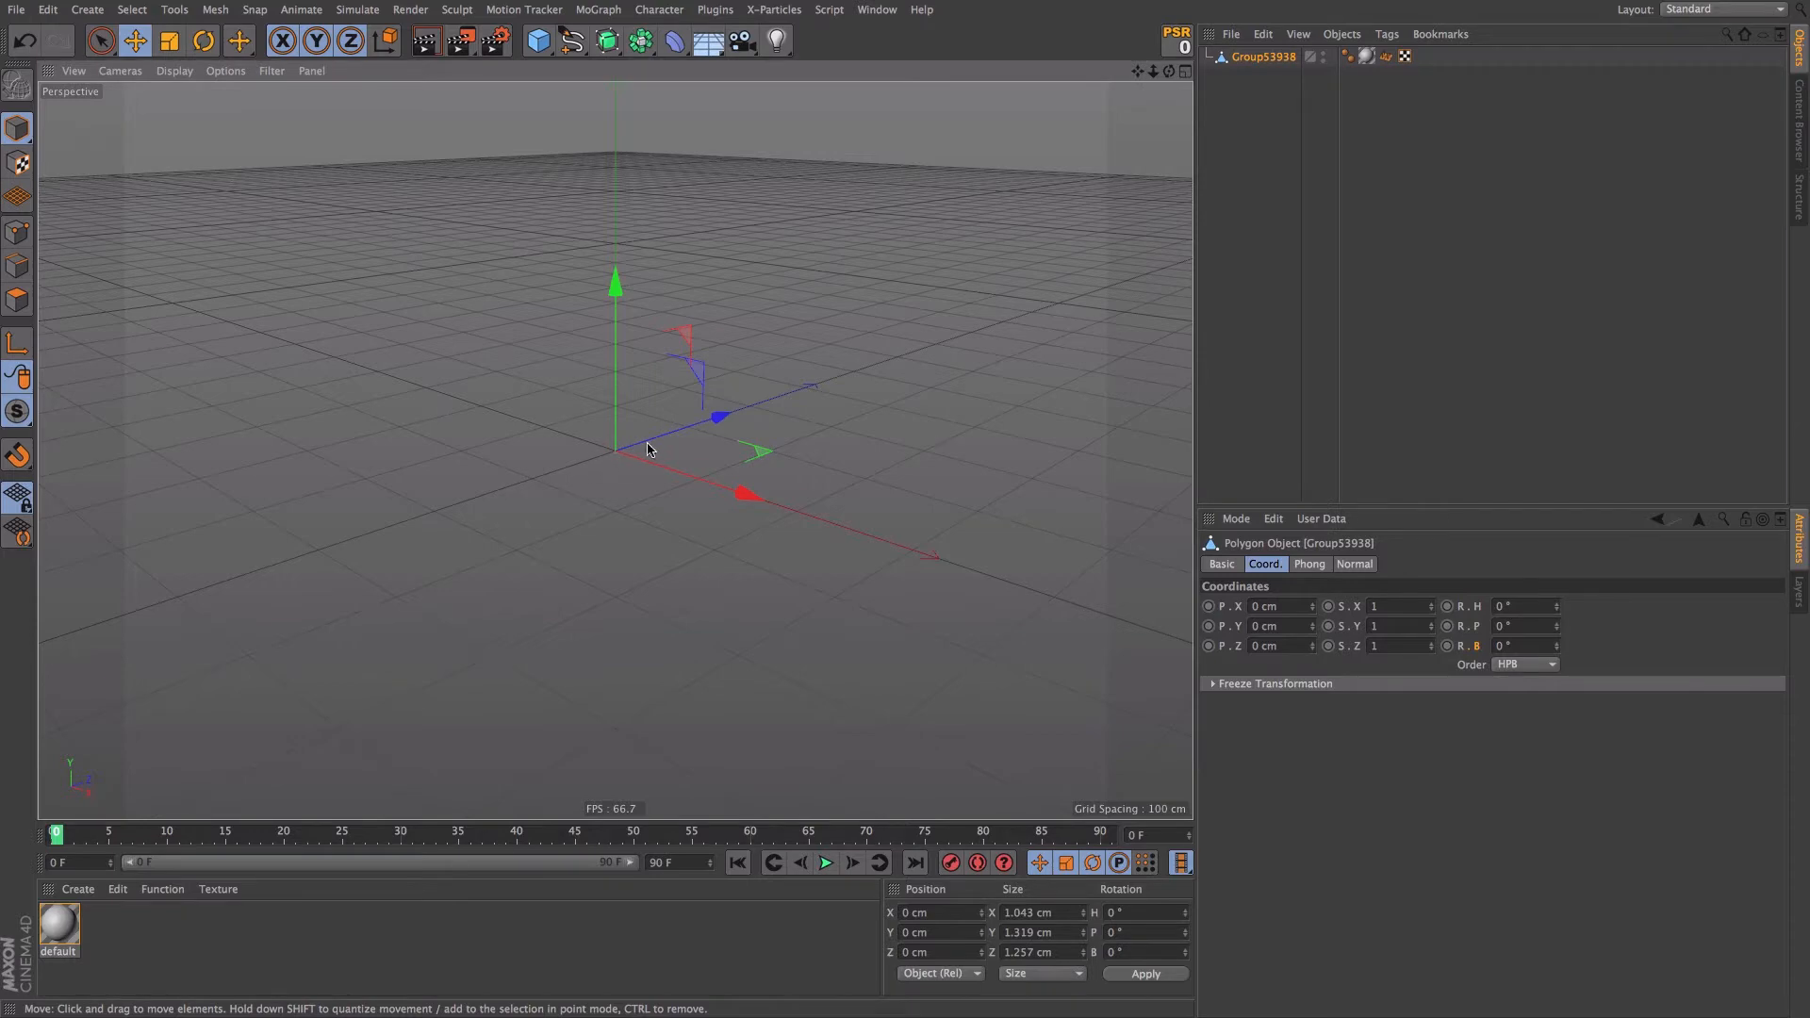
- Frame the imported skull in the perspective view and display it with Gouraud shading and wireframe lines
scroll(646, 443, up, 5)
scroll(591, 486, up, 6)
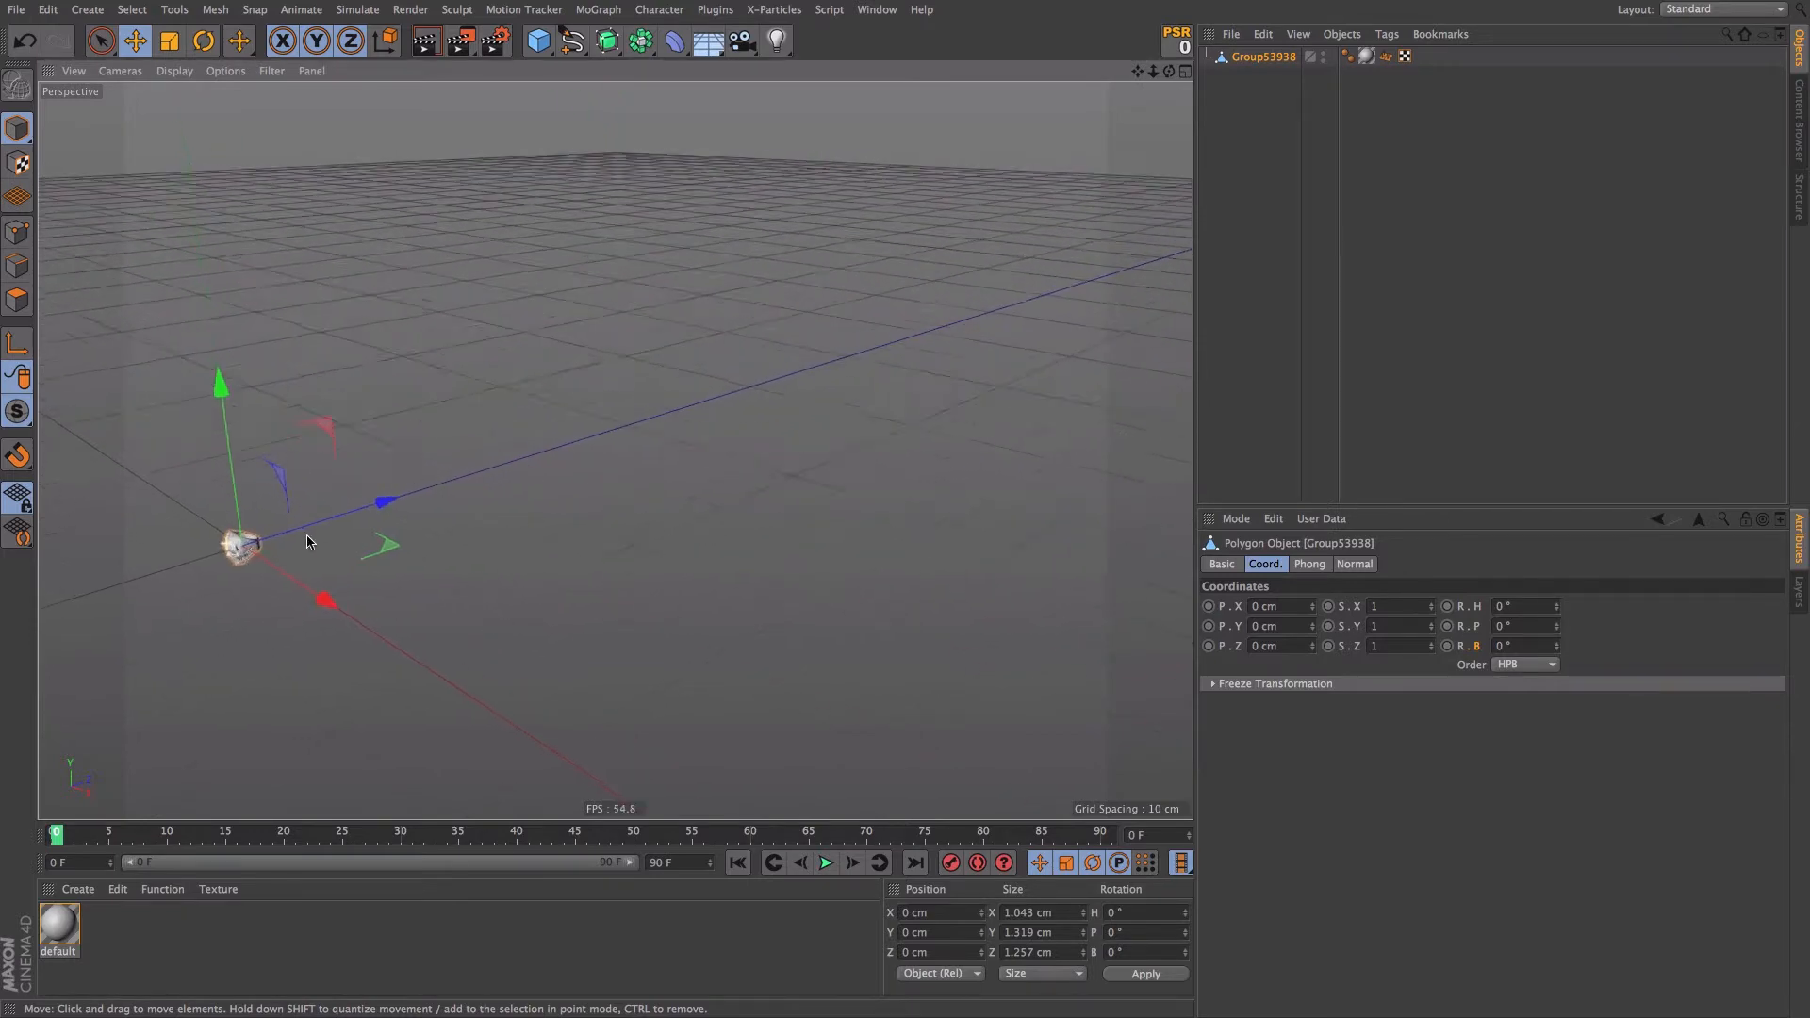
alt+middle_drag(591, 481, 691, 478)
mouse_move(692, 479)
alt+mouse_down()
mouse_move(767, 443)
mouse_move(693, 461)
mouse_move(647, 311)
mouse_move(617, 420)
alt+mouse_up()
key(n)
key(b)
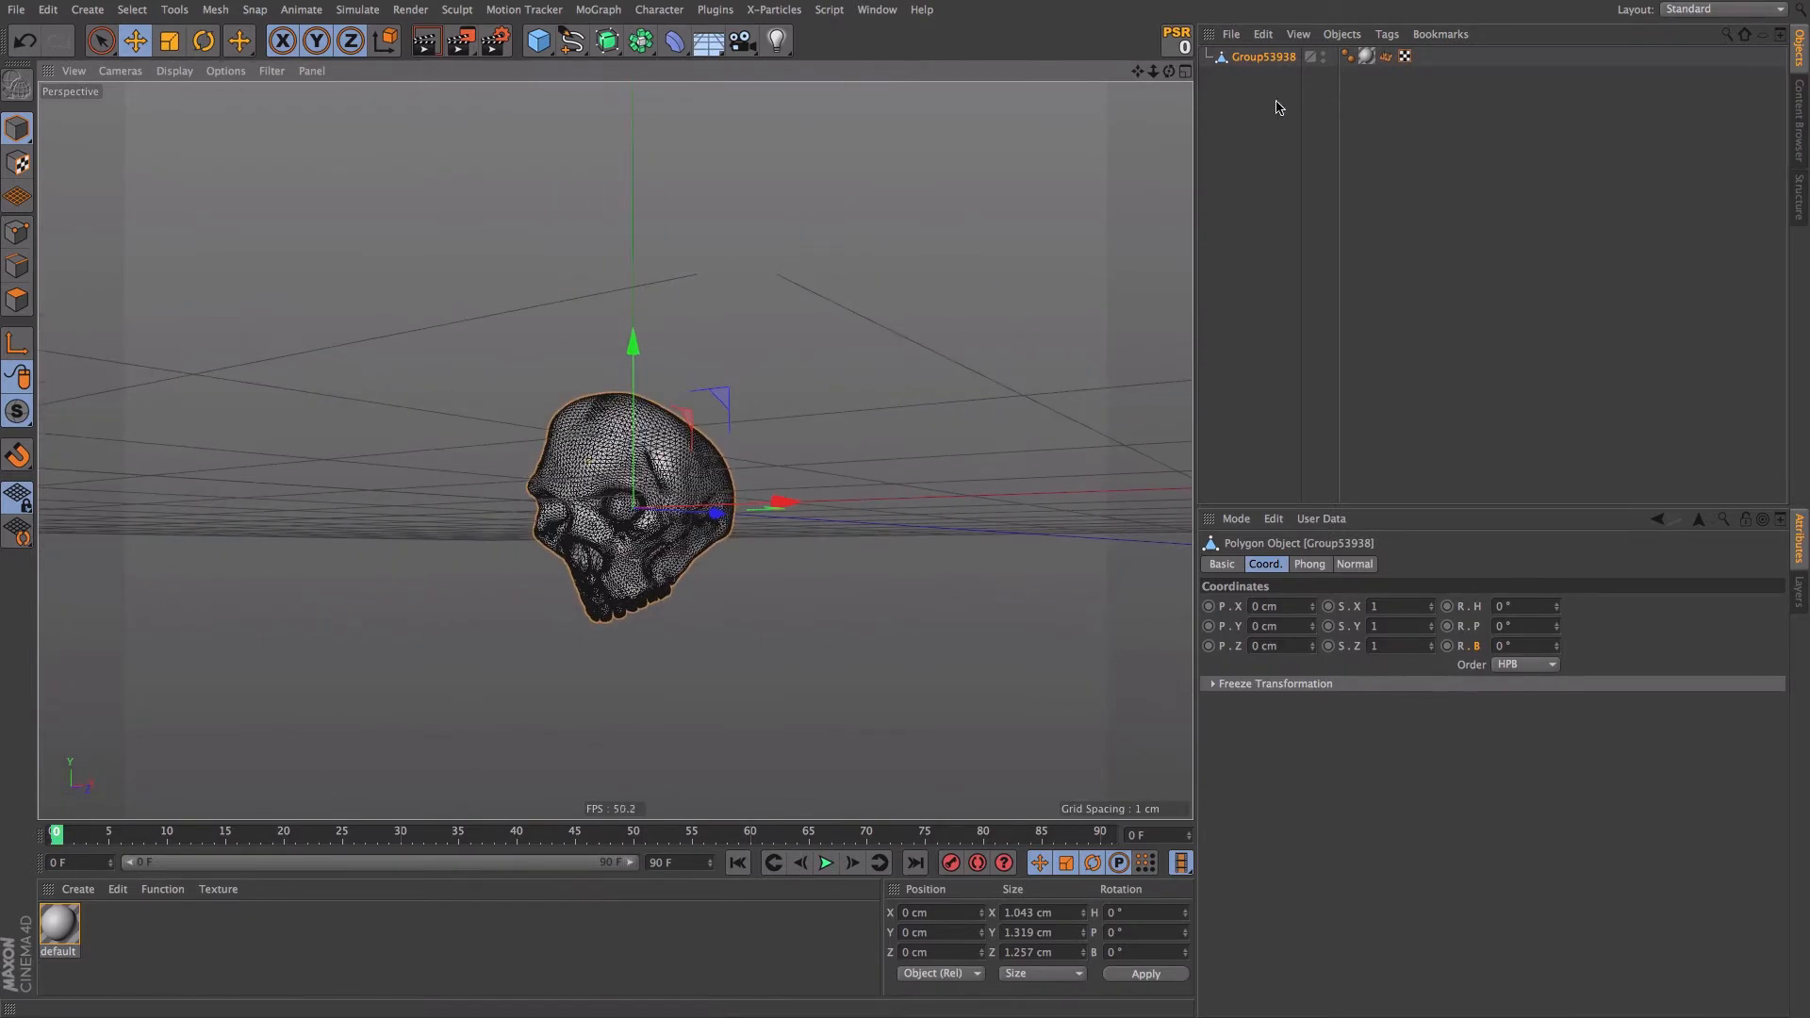
- Rename the imported skull object as HiPoly_Scull
double_click(1268, 58)
text(Hi)
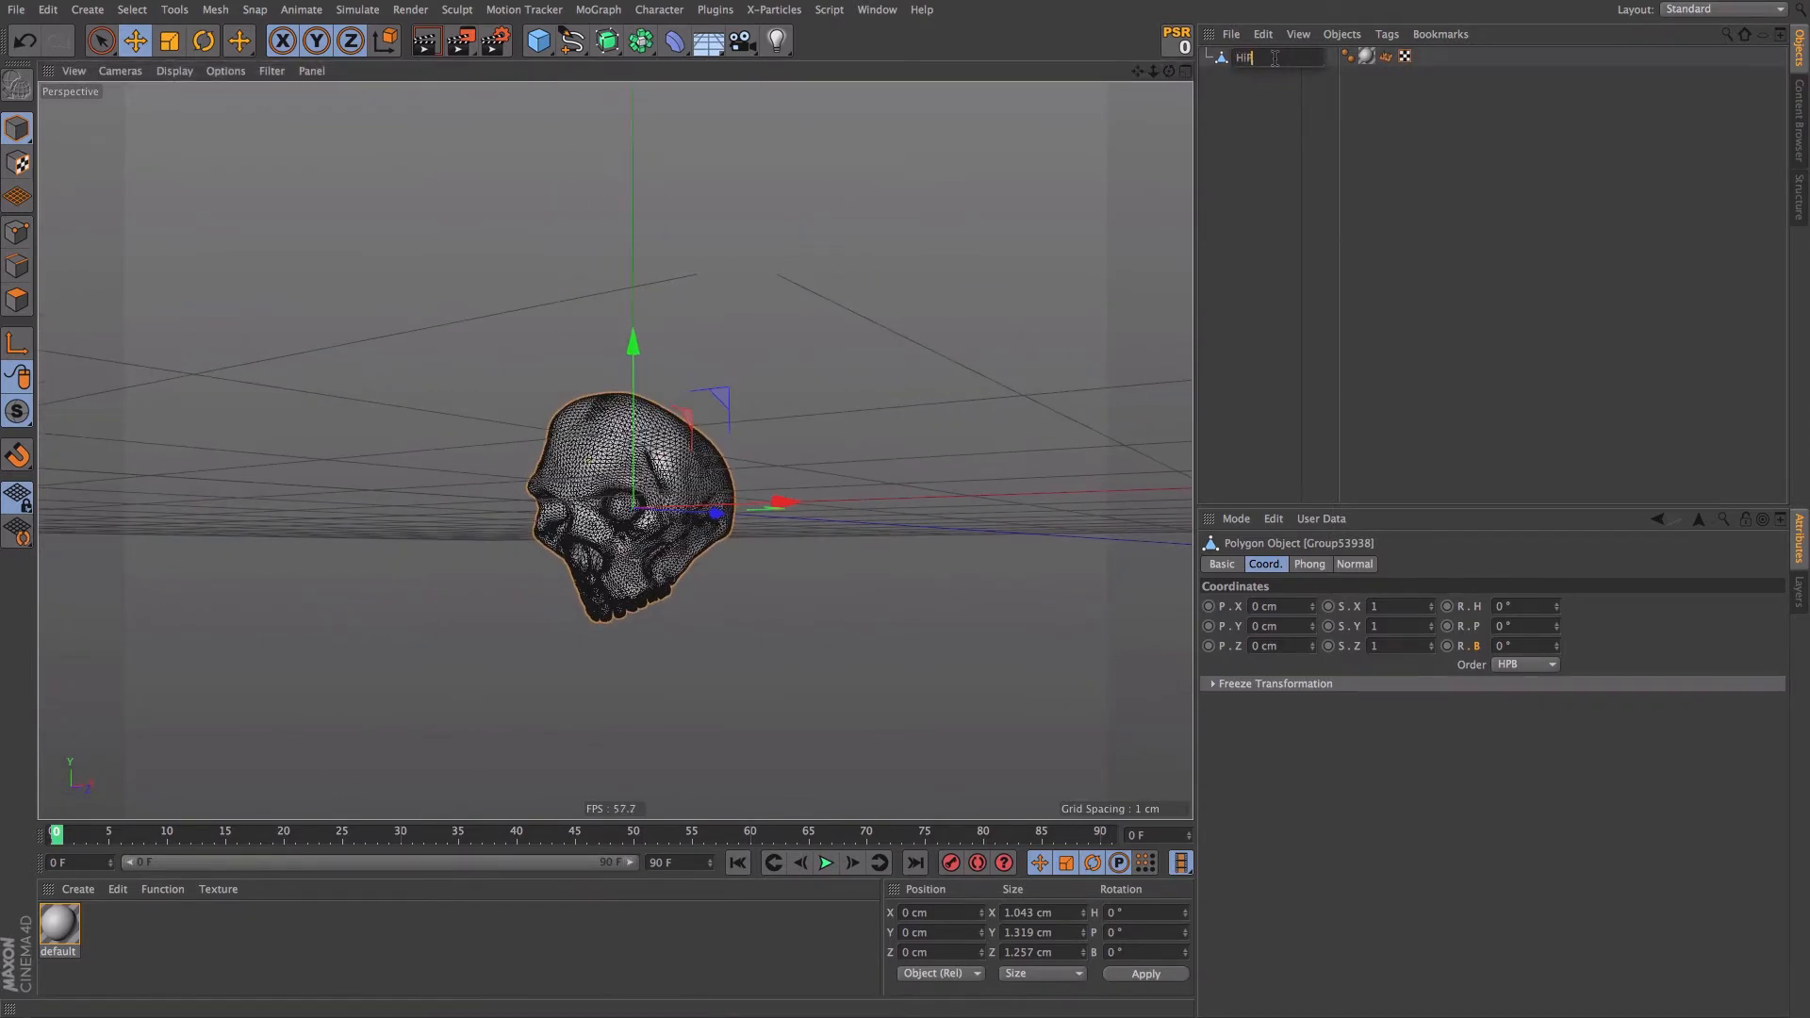
text(Poly_Scull)
key(Return)
- Merge the ground model PLA_ALL_comp_ground_v001_vma.fbx into the scene, accepting the FBX import settings
click(16, 10)
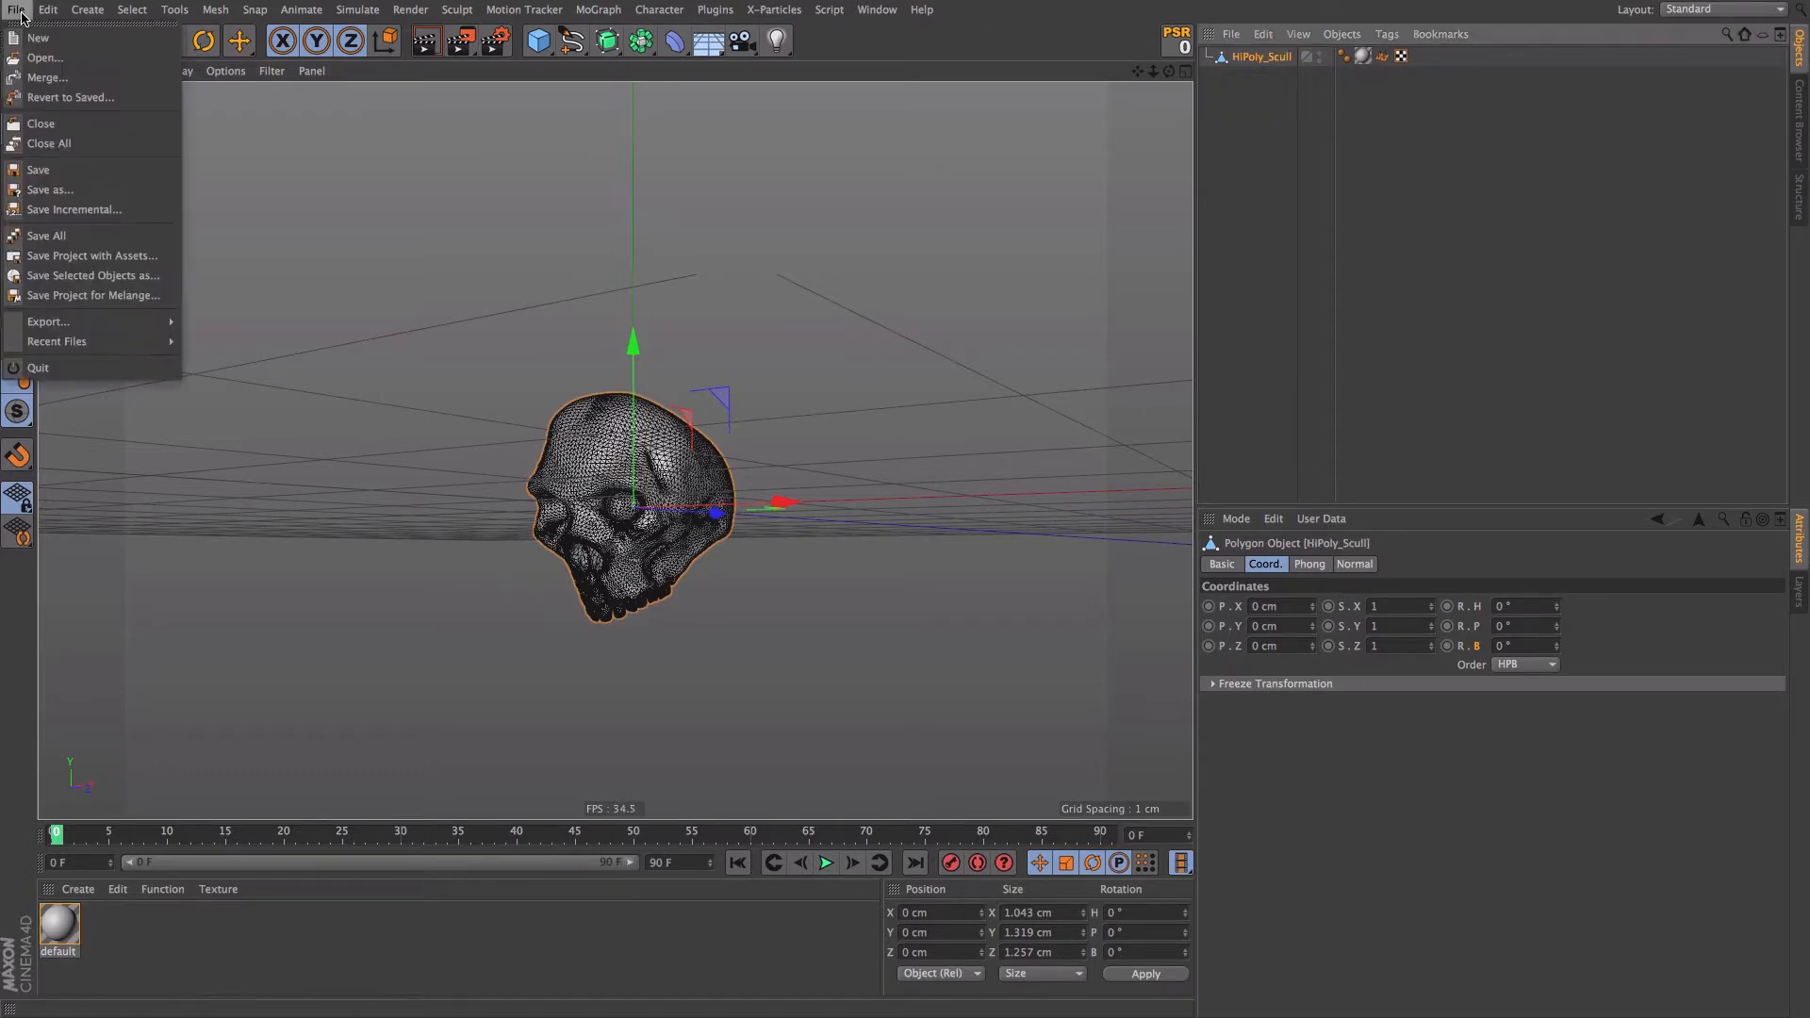
click(42, 73)
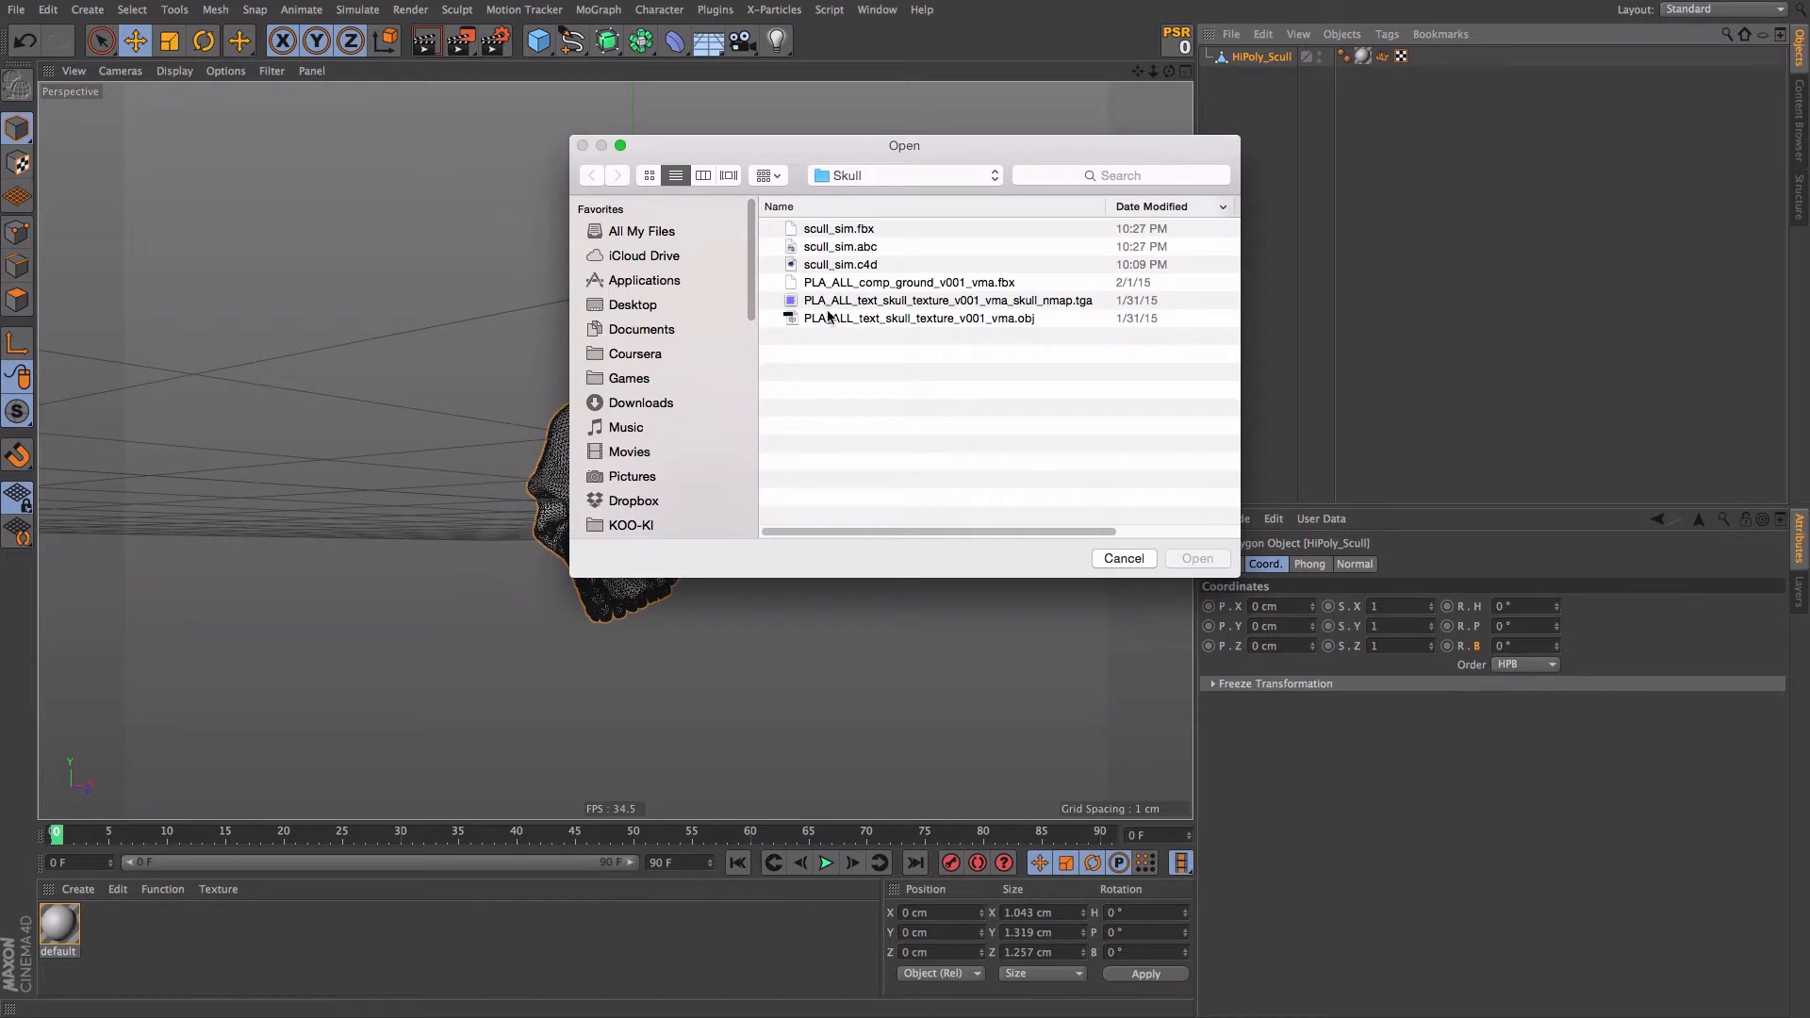
click(1016, 283)
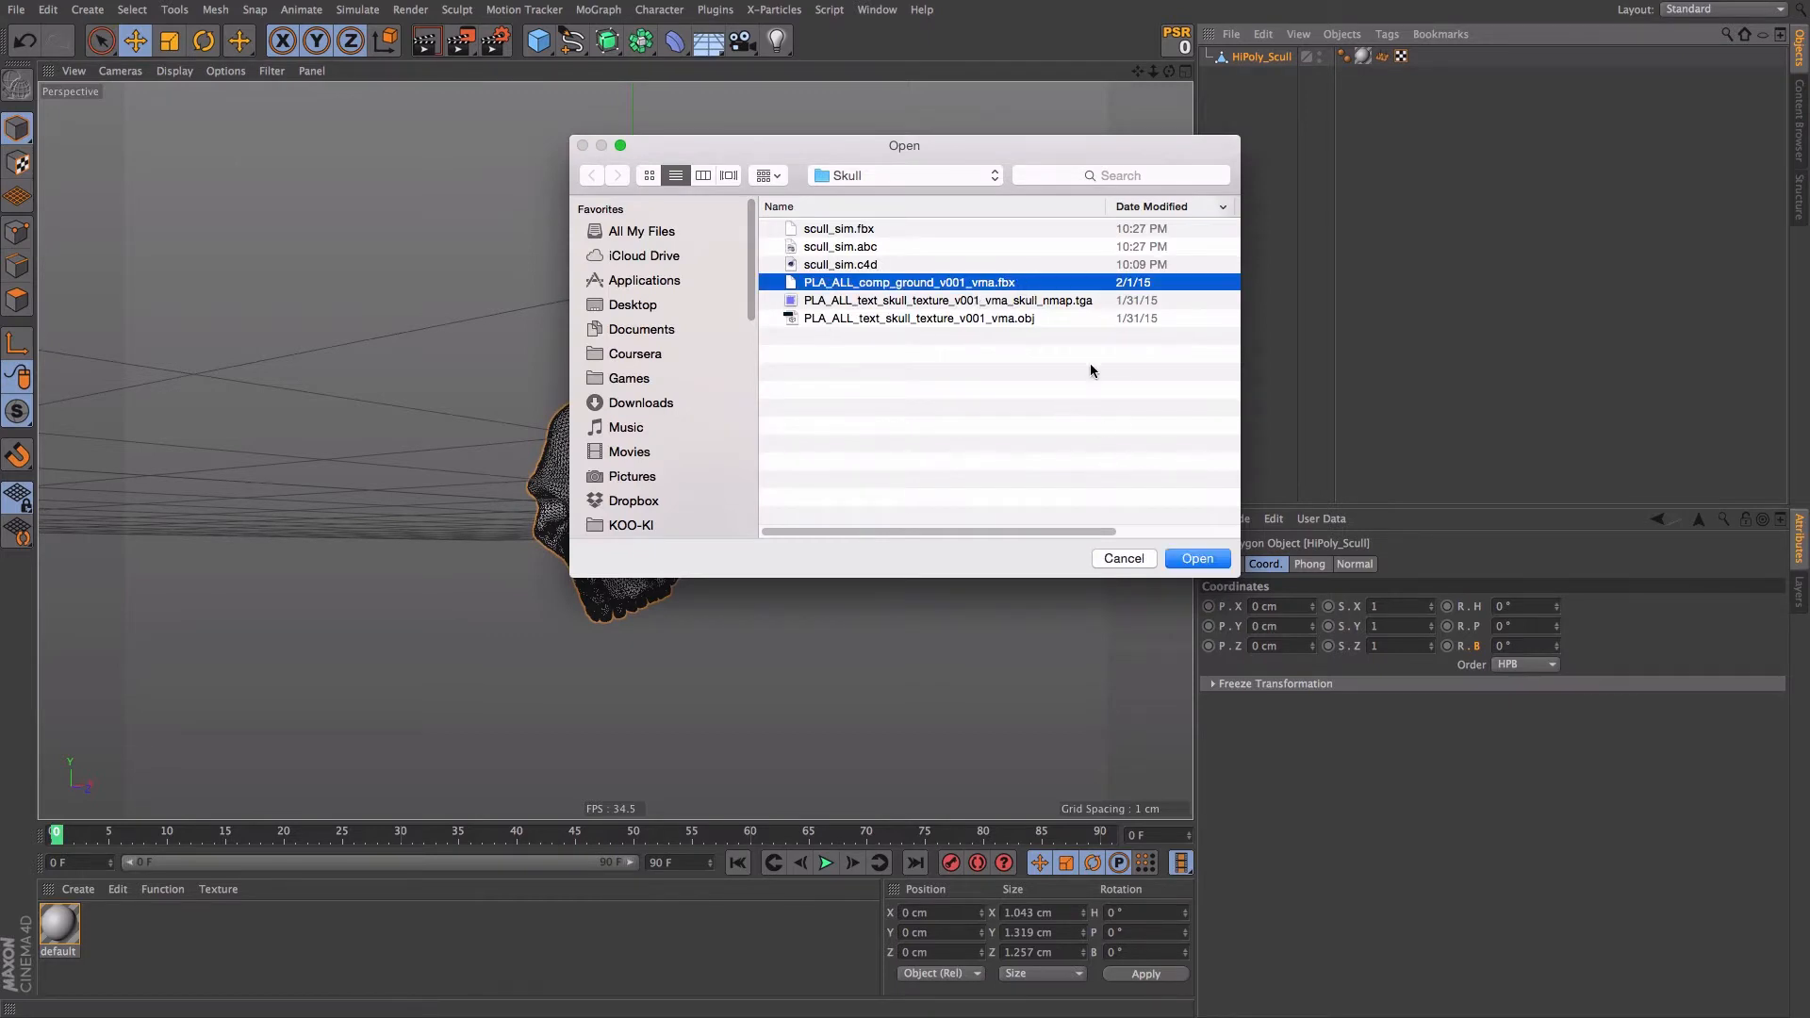
drag(1108, 206, 988, 208)
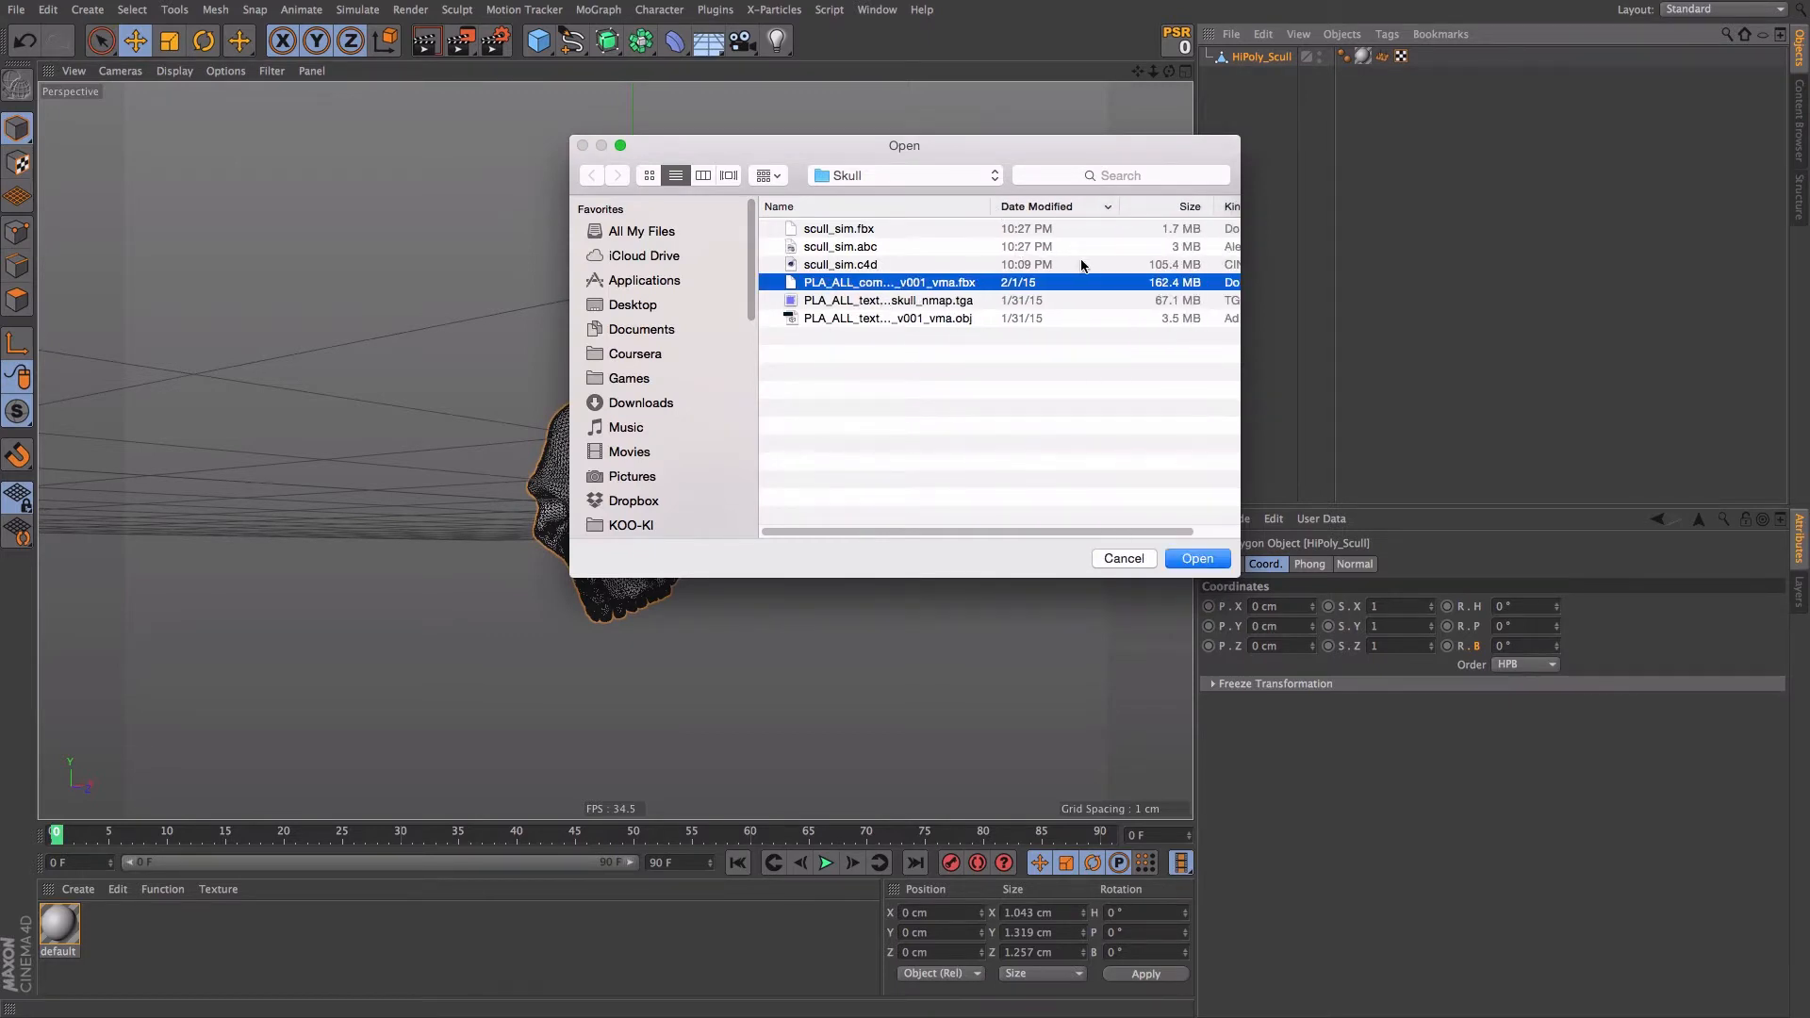
double_click(924, 284)
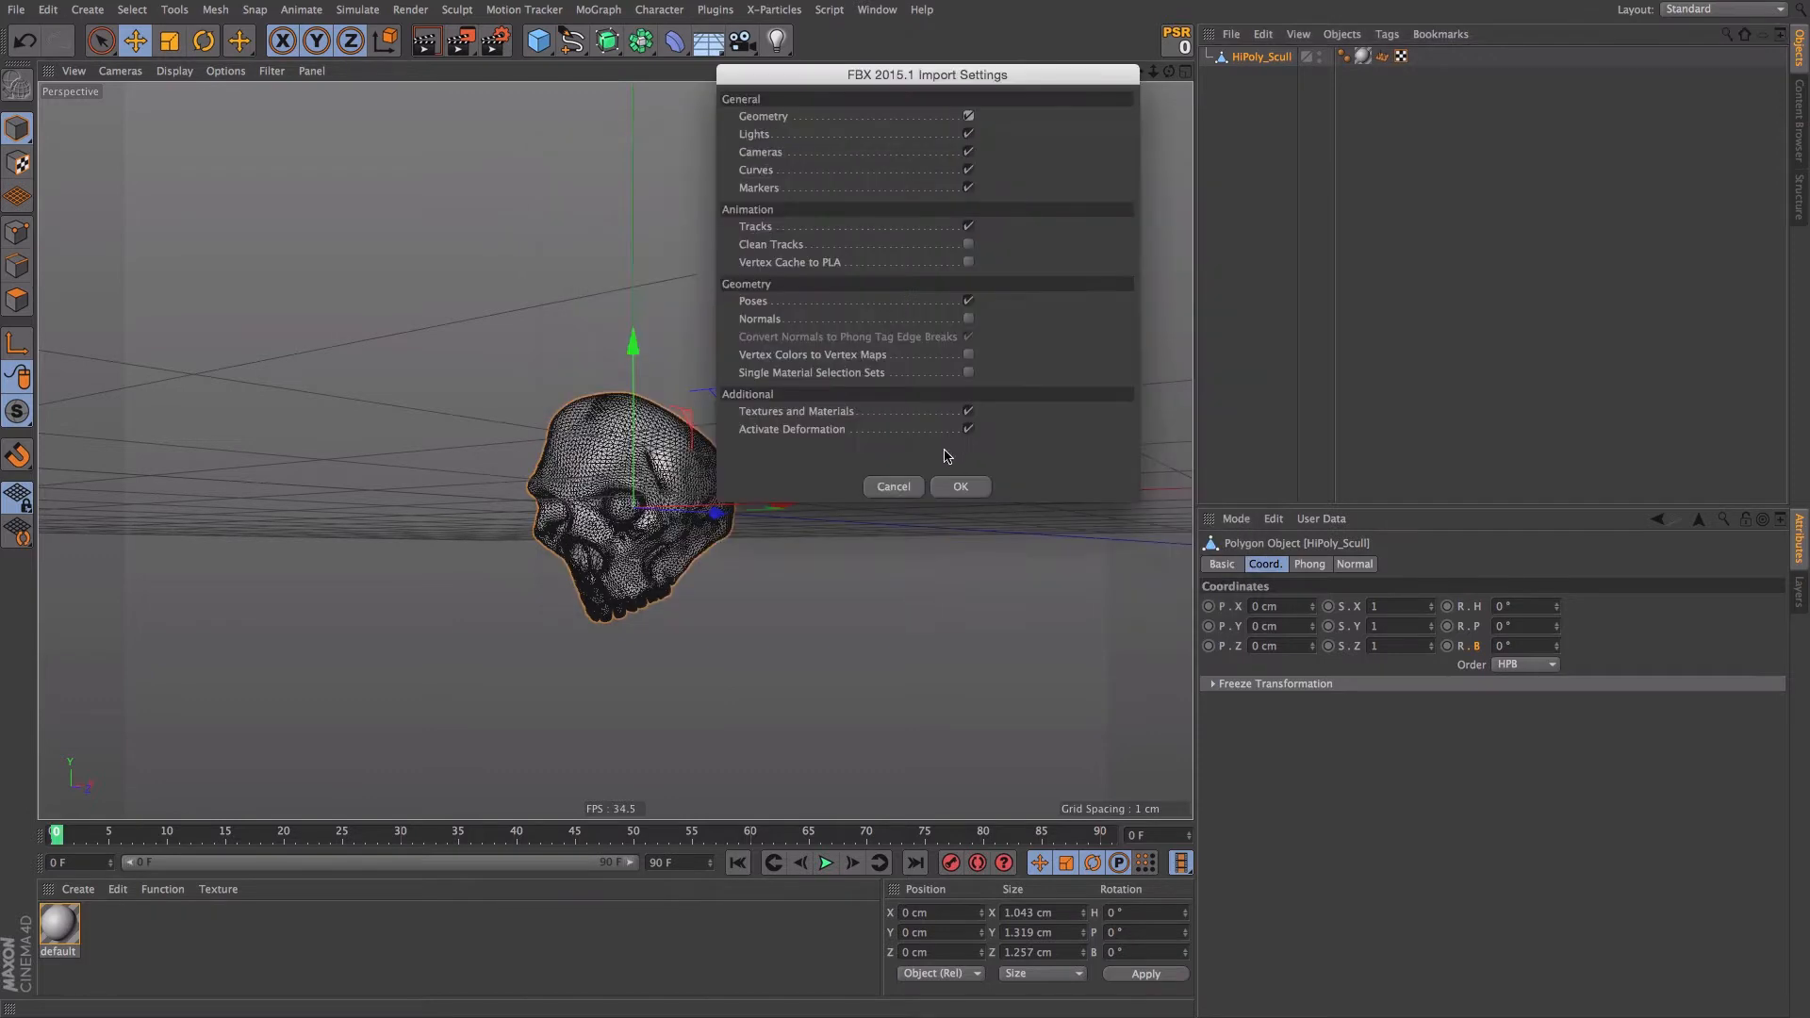
click(961, 487)
click(994, 608)
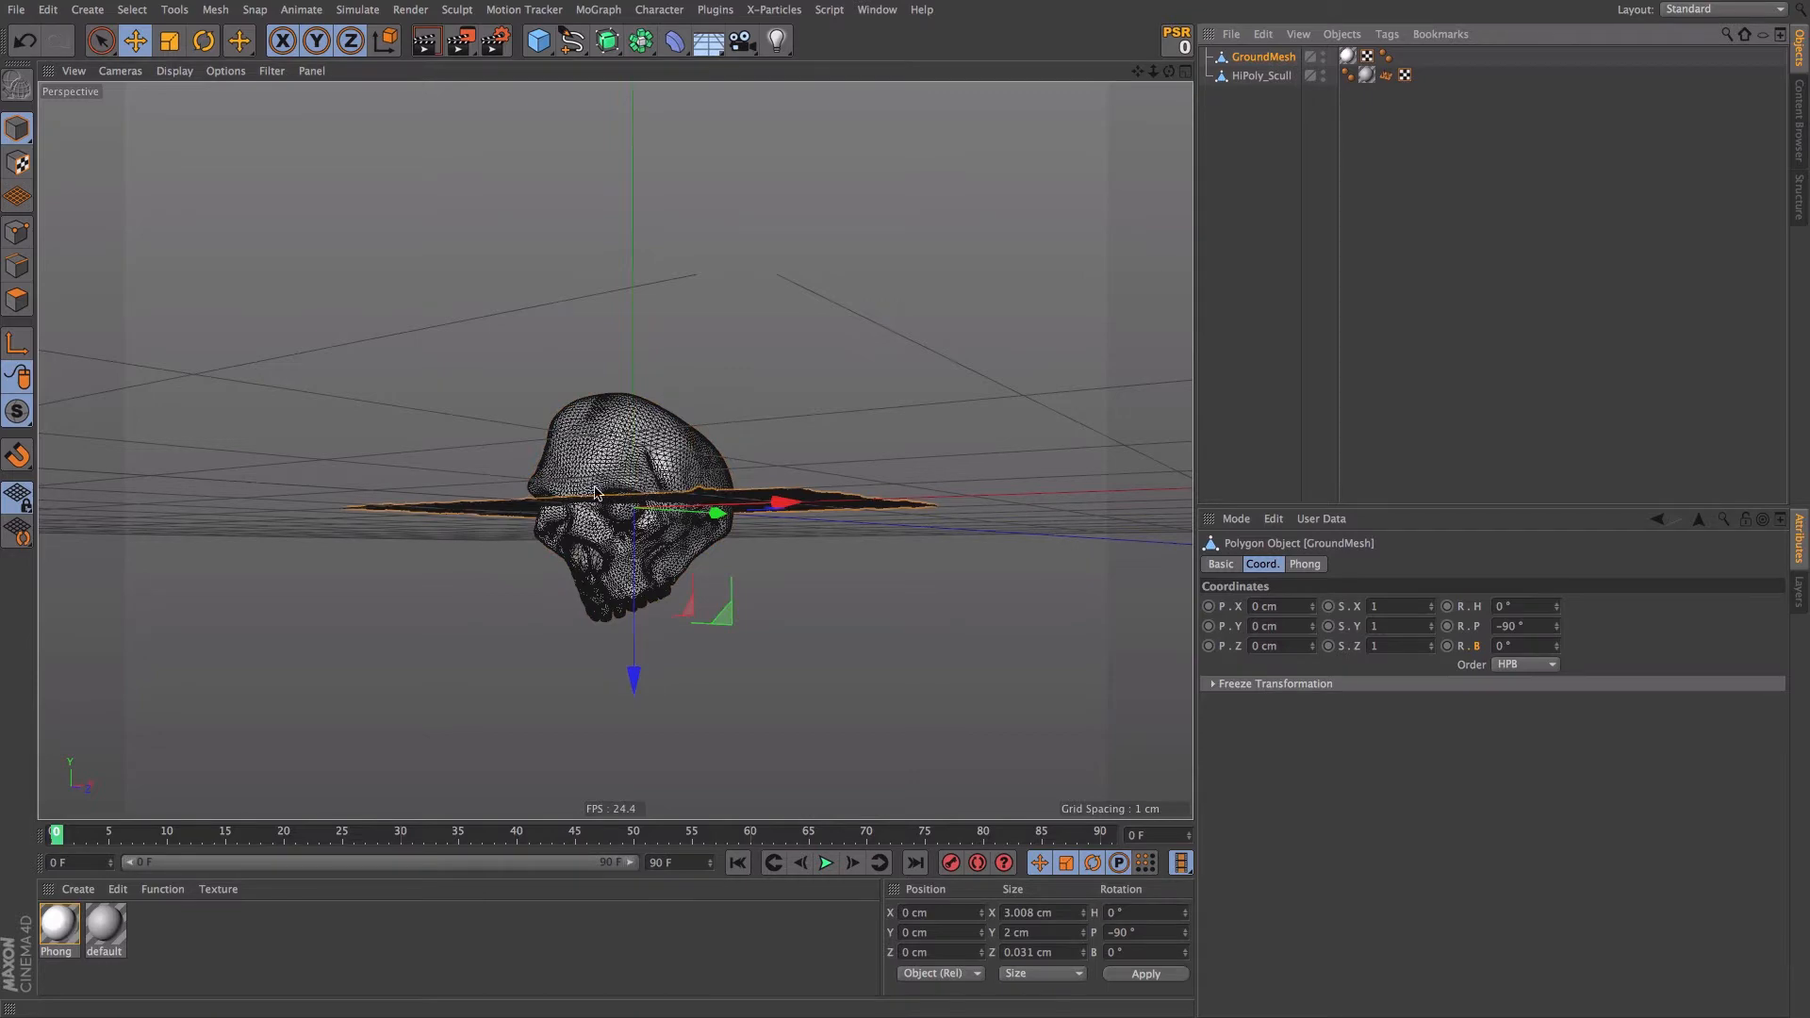
- Scale the GroundMesh object to 12 on the X, Y and Z axes
alt+drag(628, 482, 630, 586)
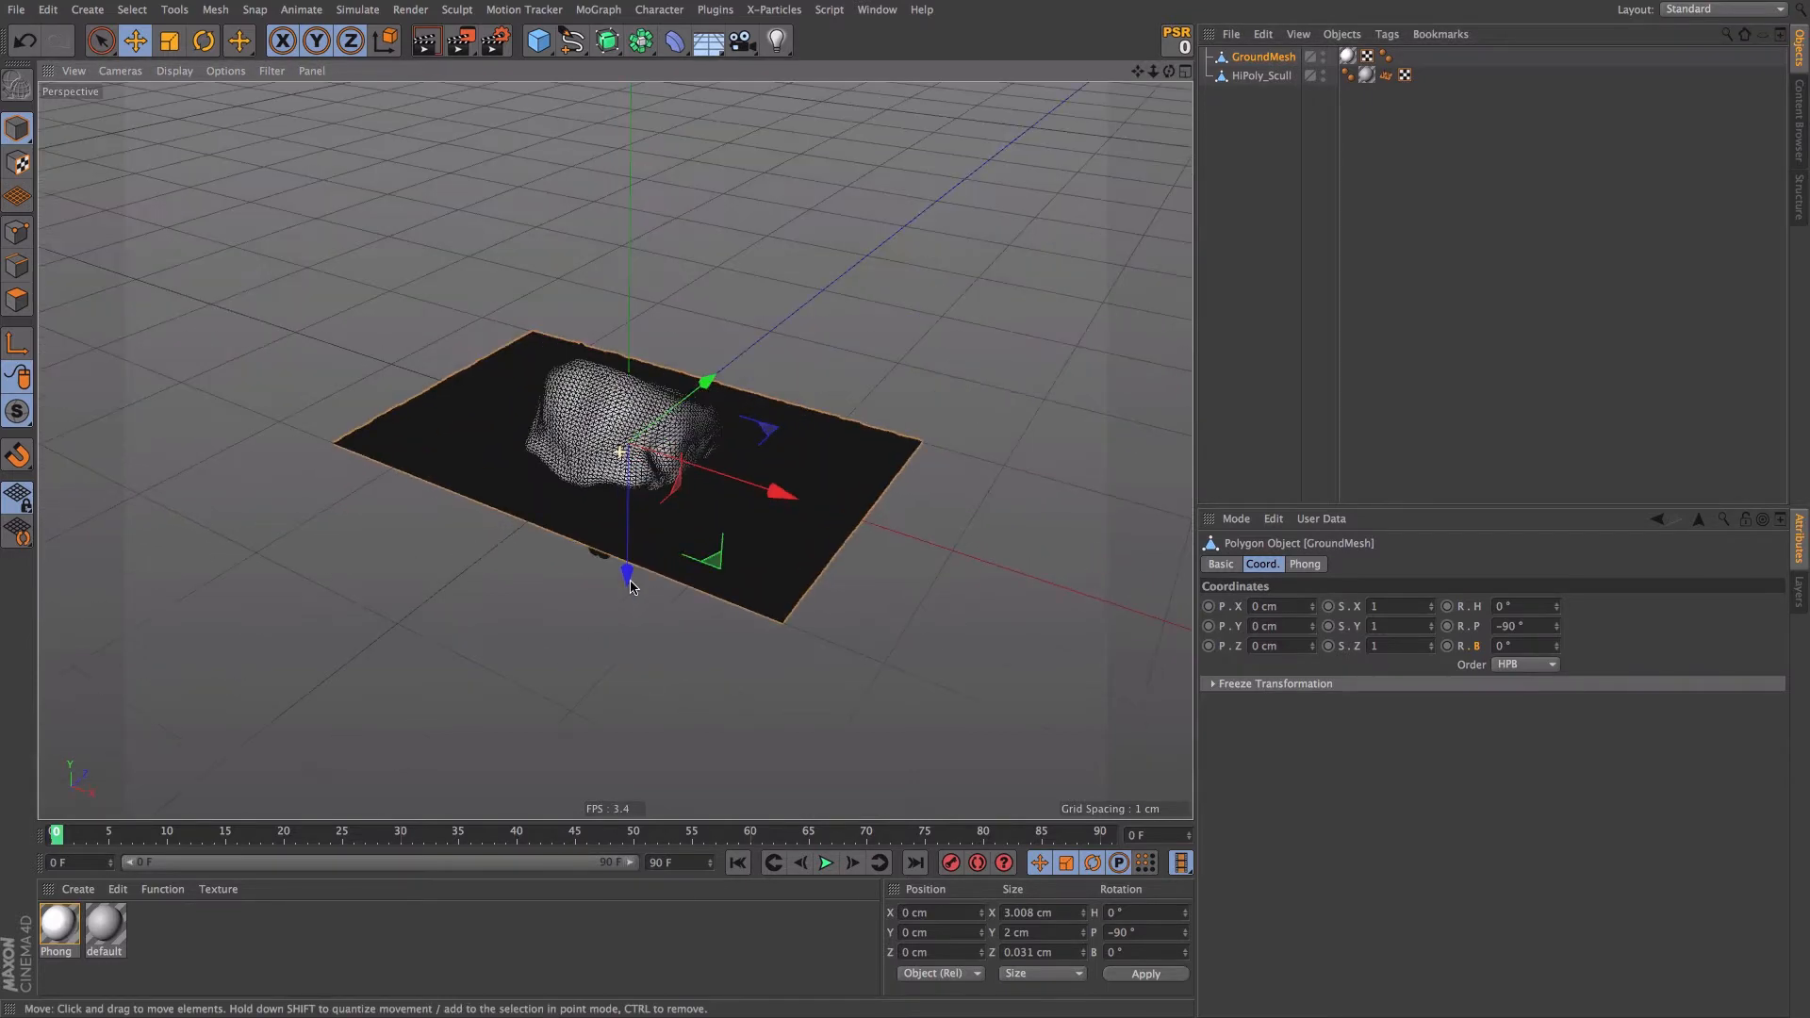
scroll(705, 469, up, 5)
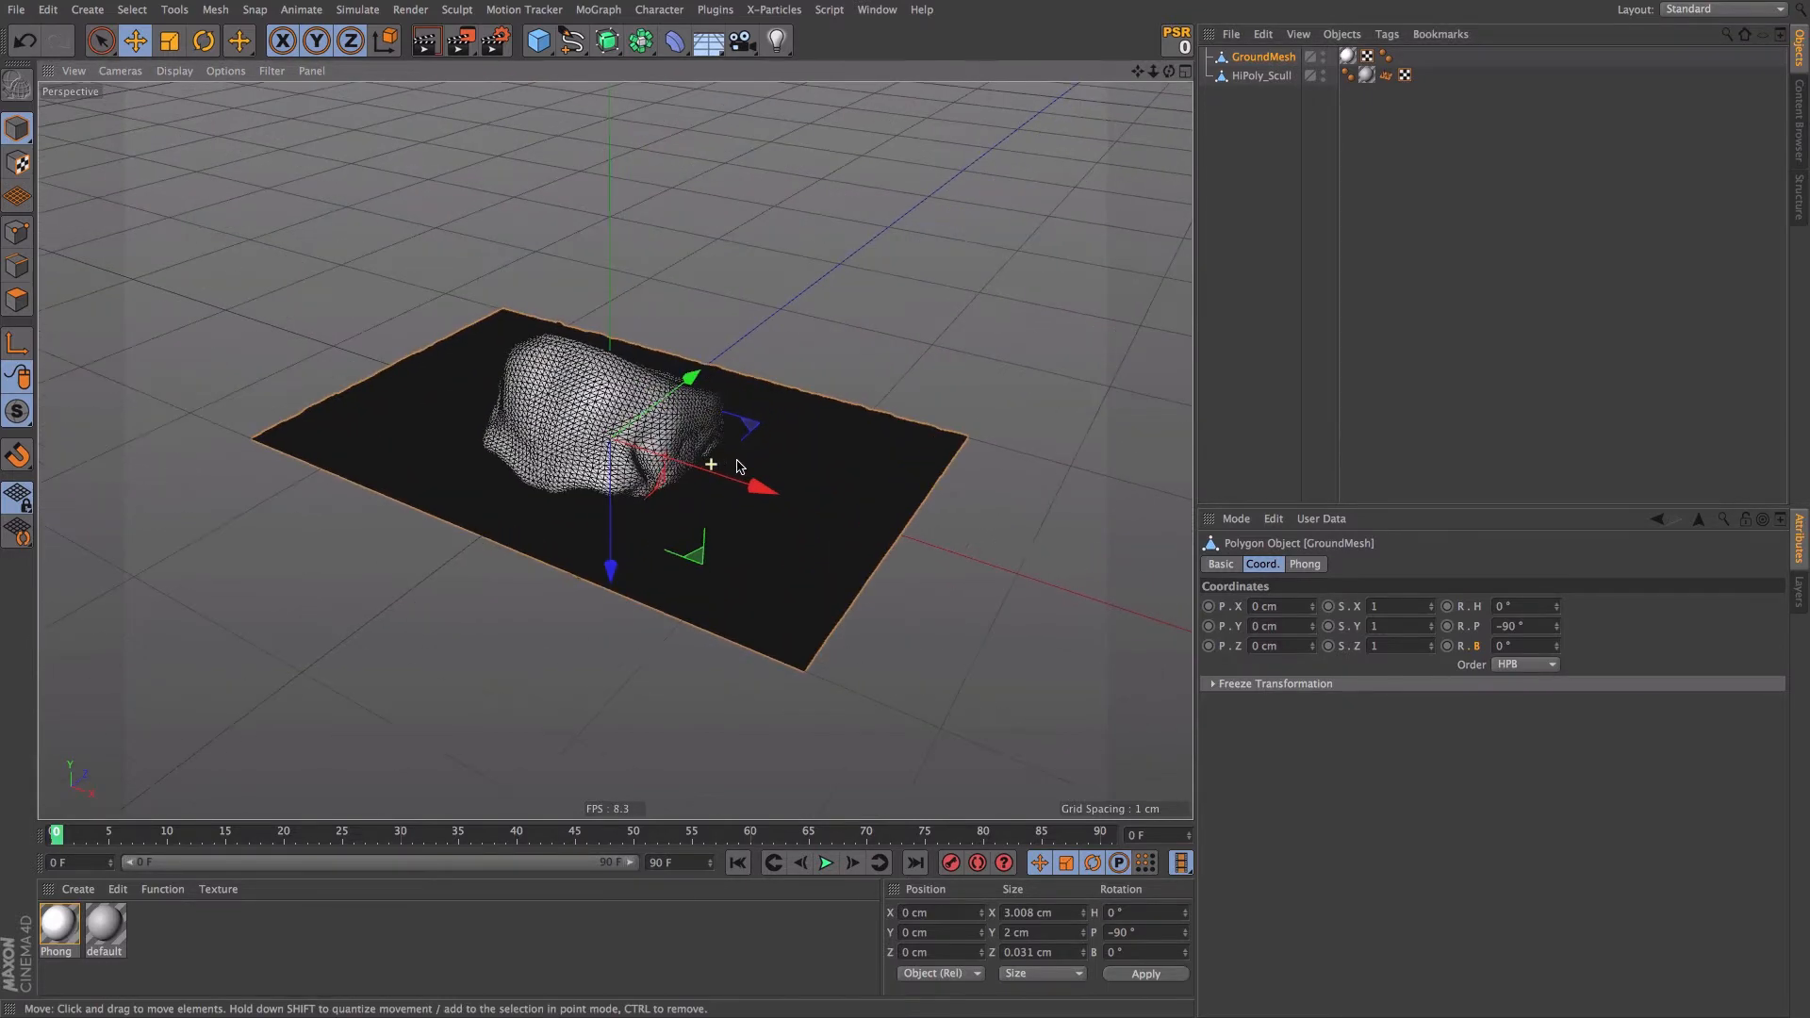
scroll(664, 483, up, 8)
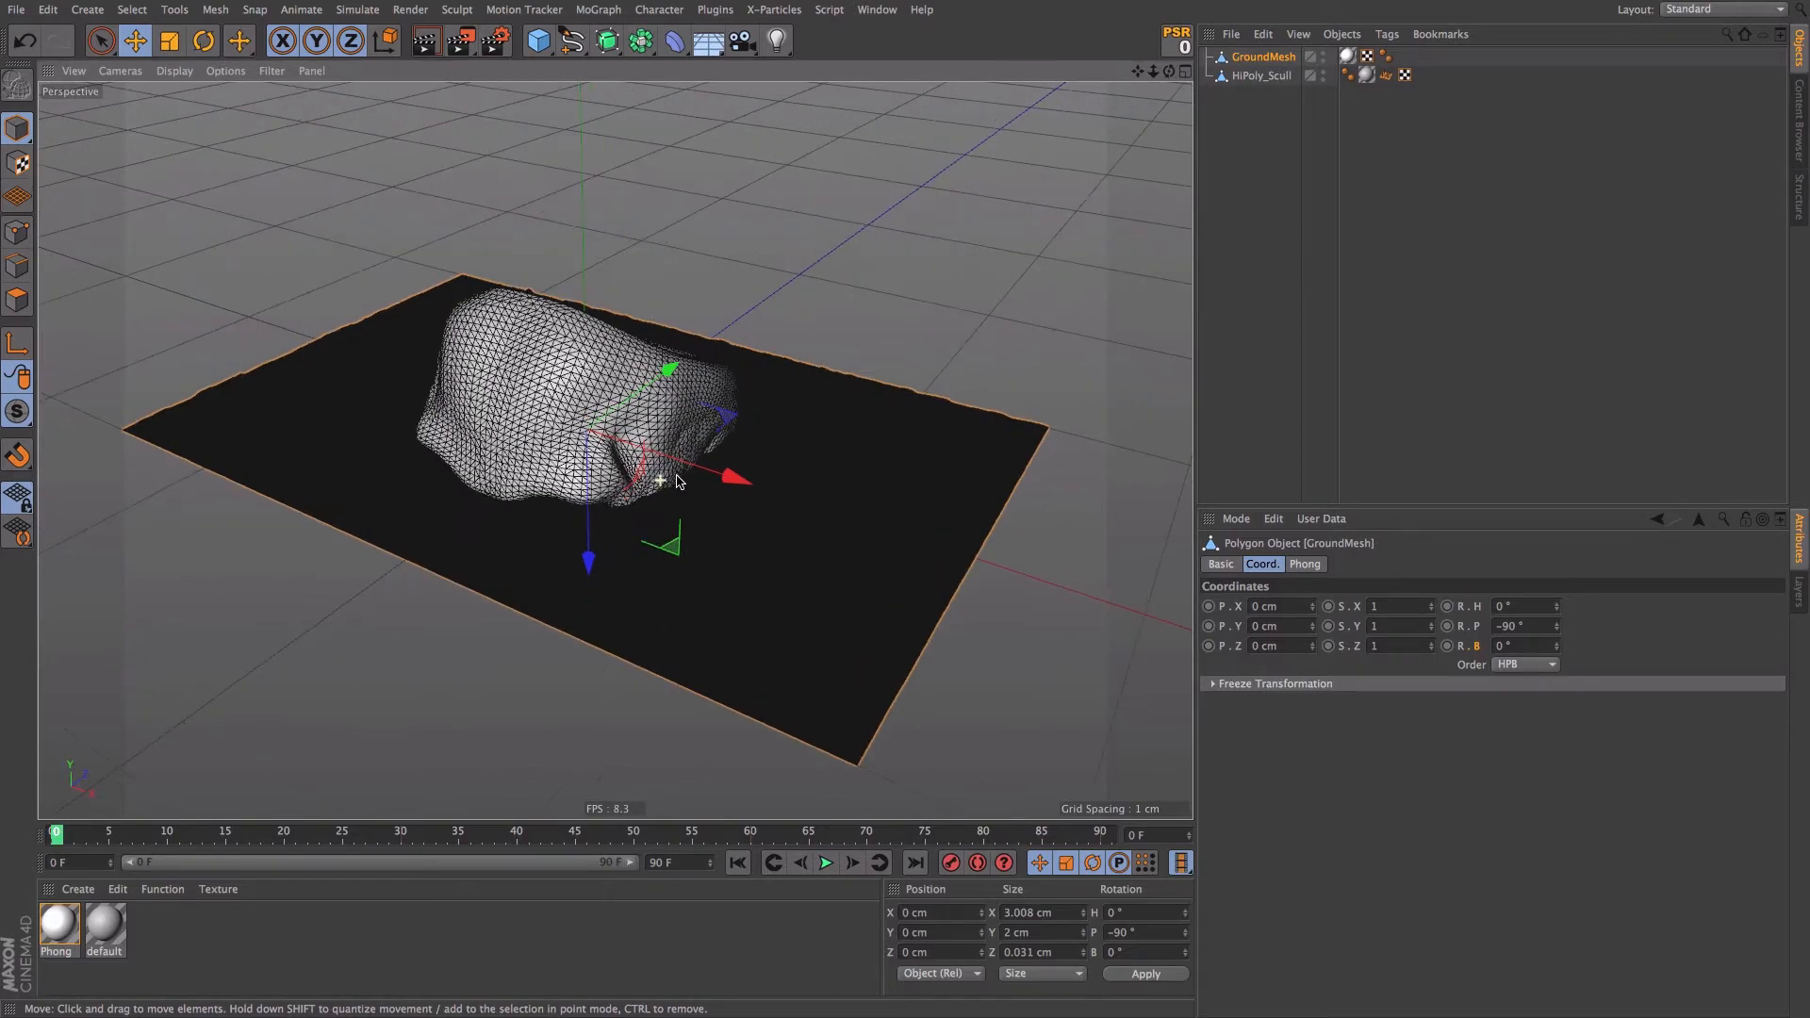
alt+right_drag(757, 479, 641, 503)
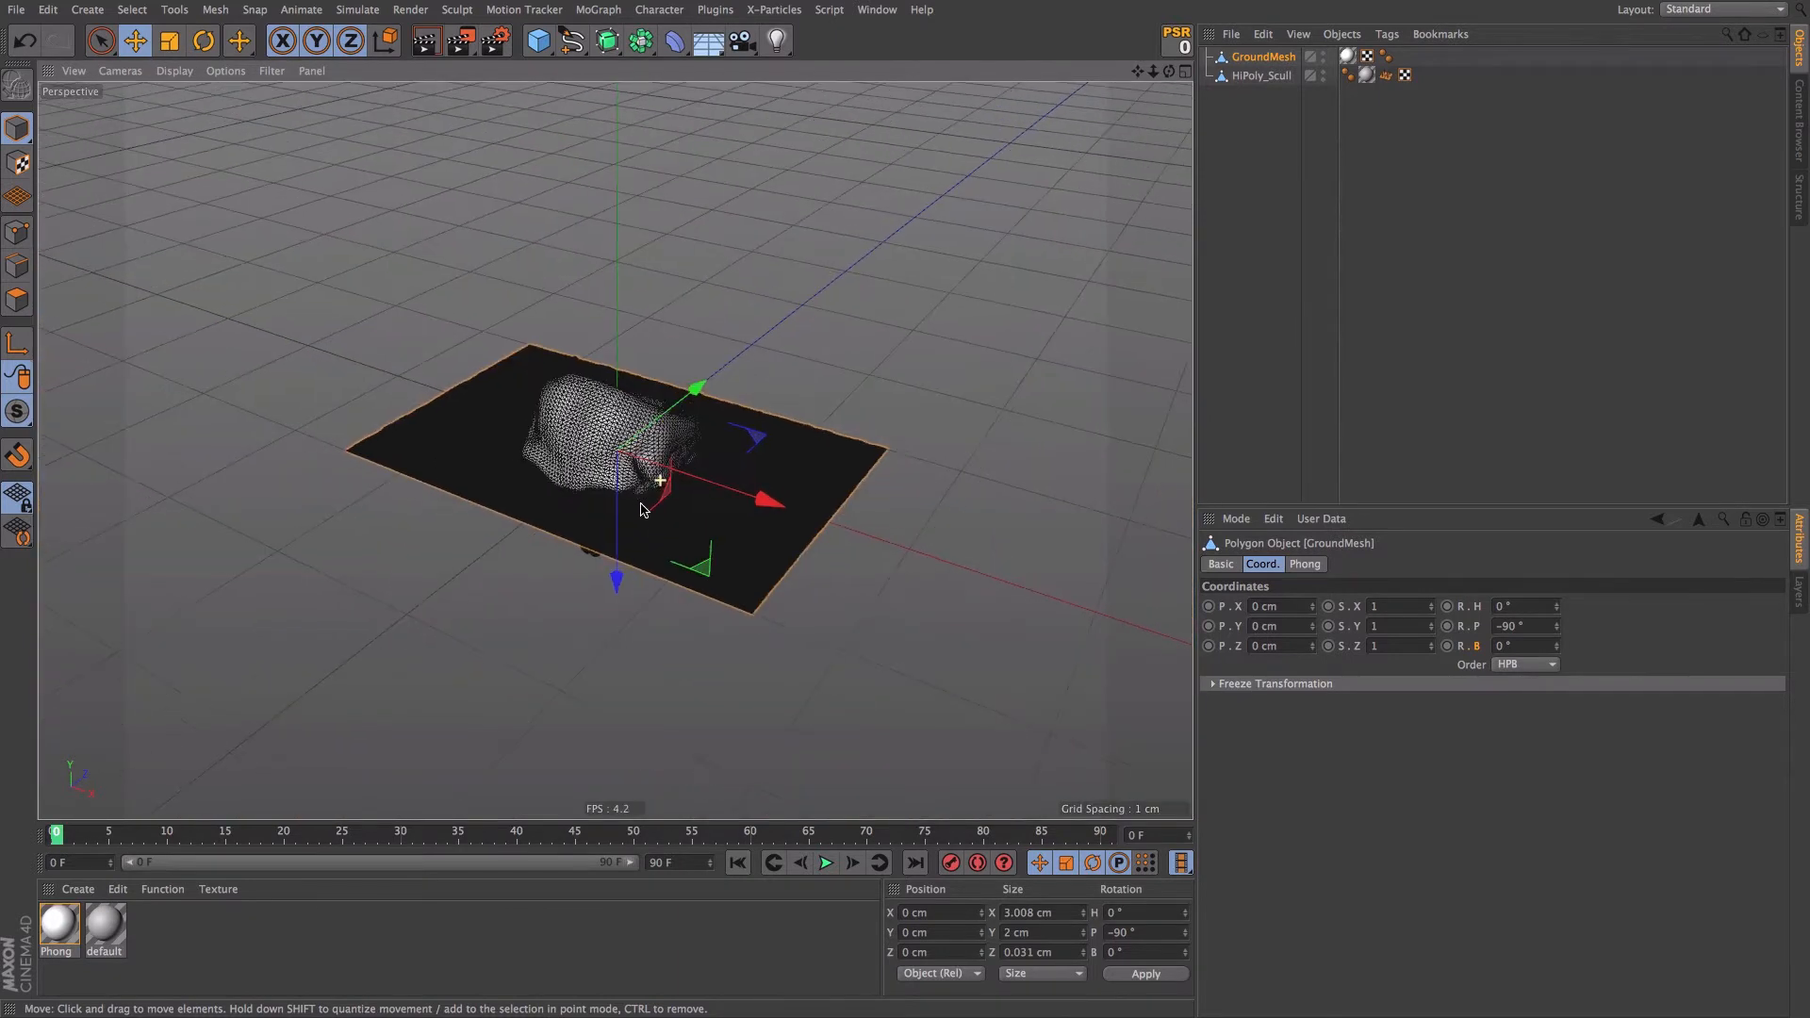
click(1409, 605)
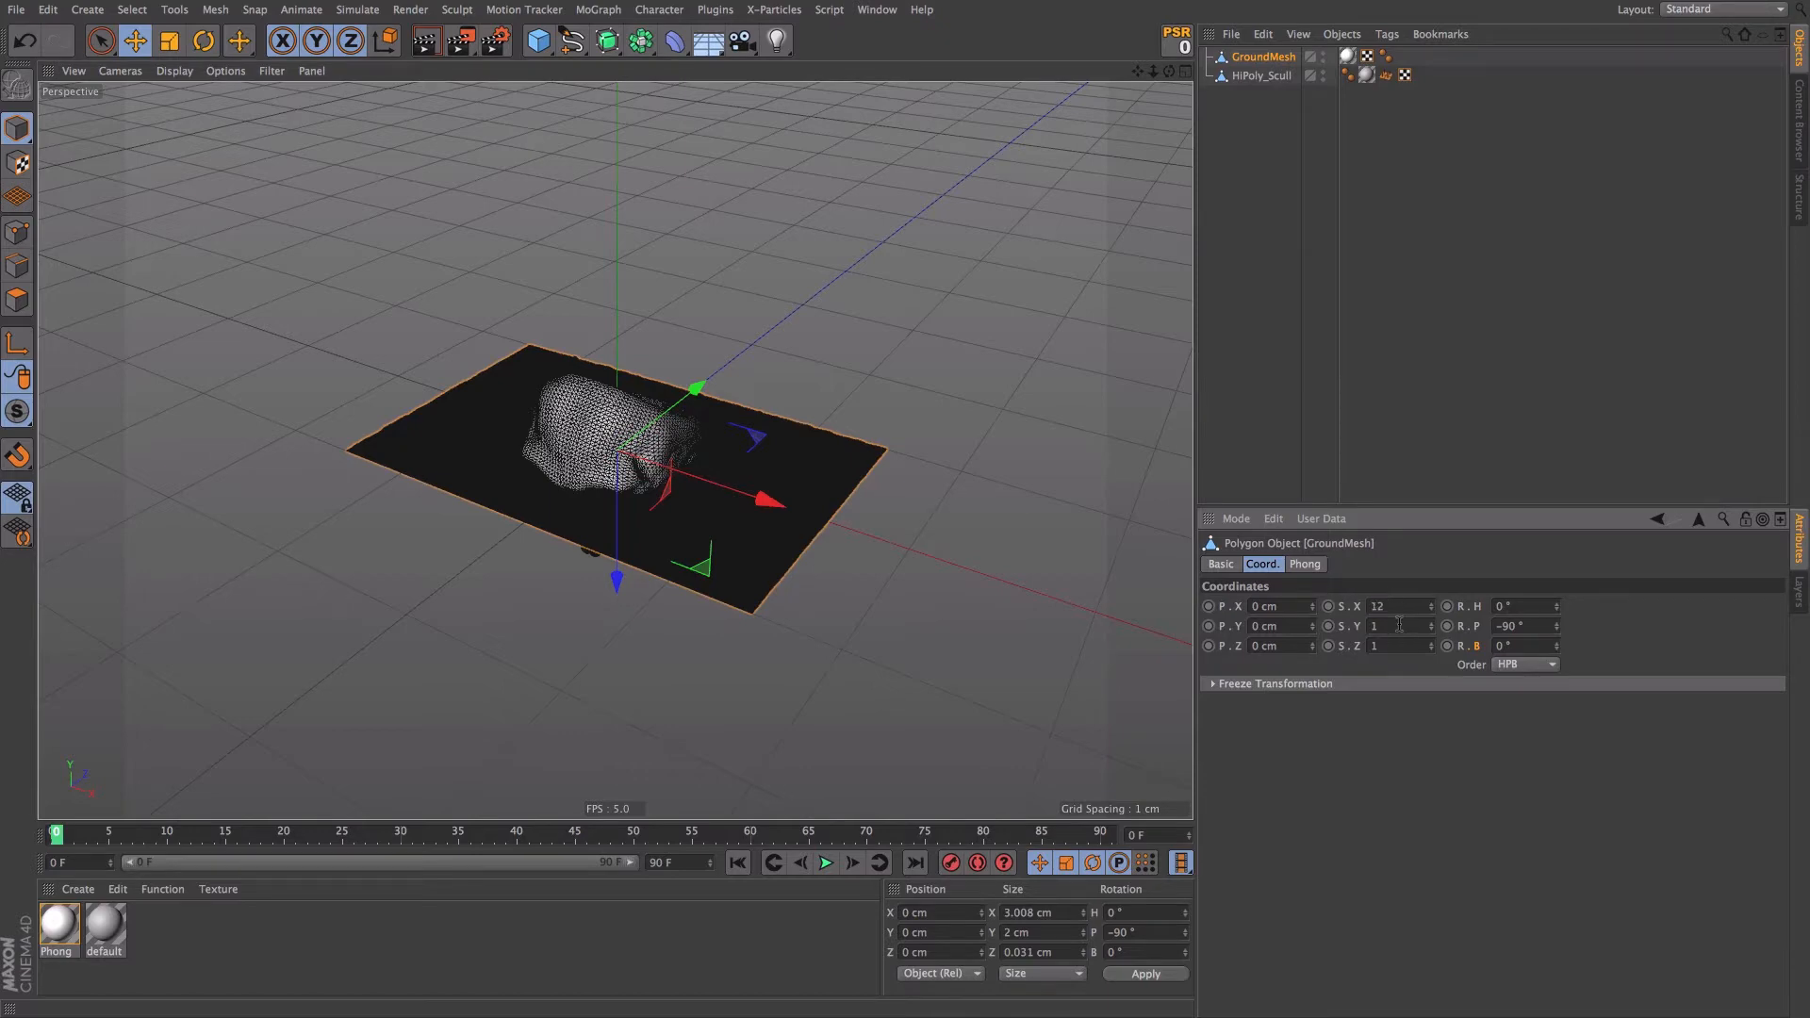
text(12)
click(1399, 625)
text(12)
key(Return)
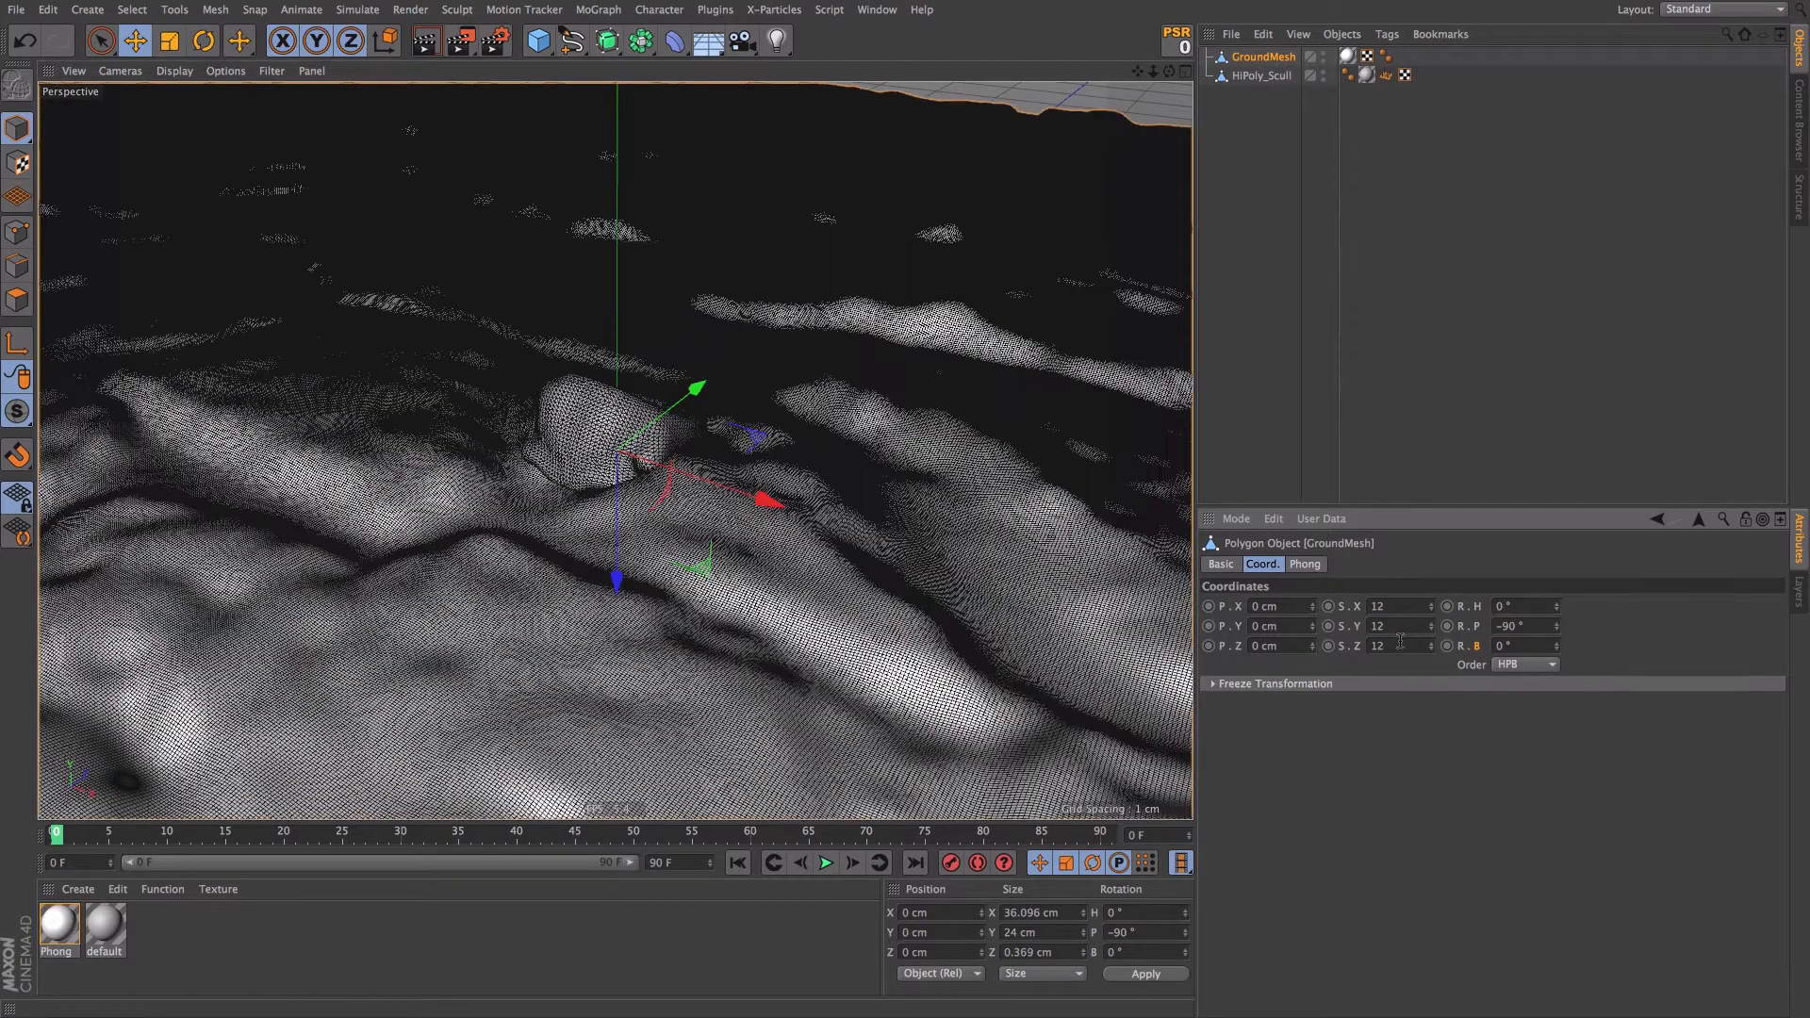
- Rename the GroundMesh object as HiPoly_Floor
mouse_move(582, 474)
alt+right_down()
mouse_move(465, 559)
mouse_move(578, 534)
mouse_move(667, 484)
alt+right_up()
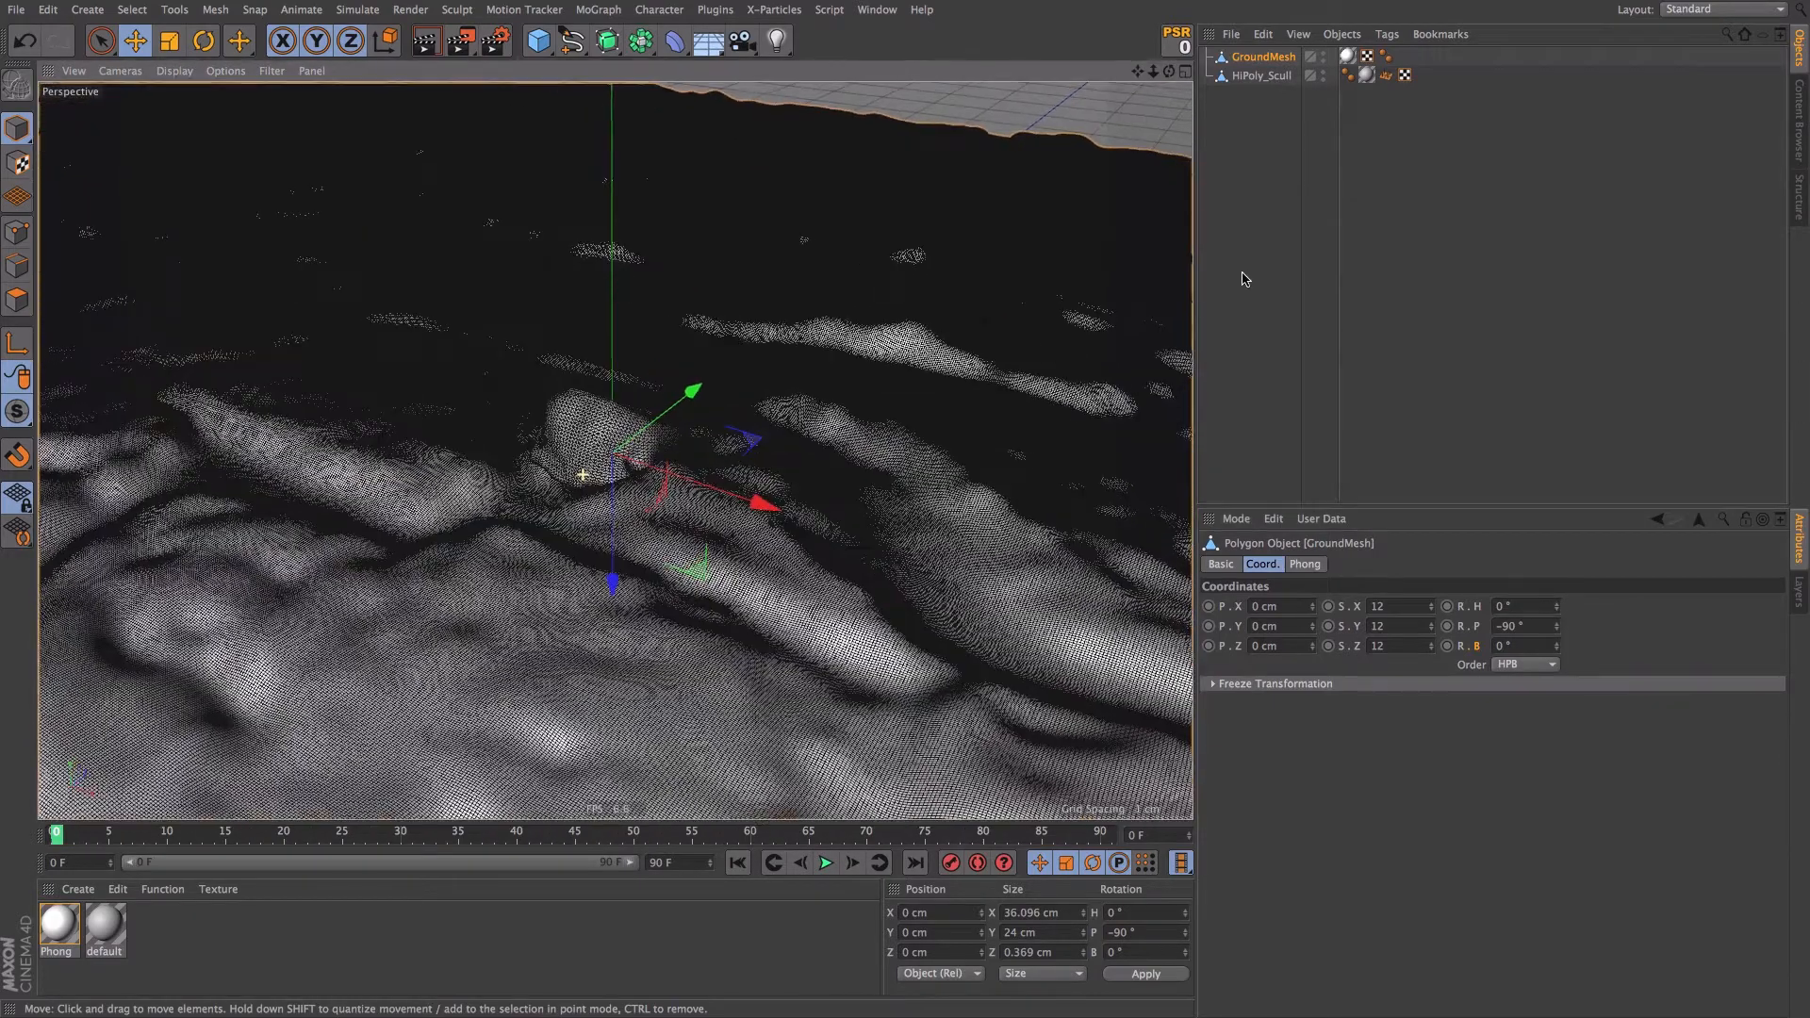
double_click(1274, 58)
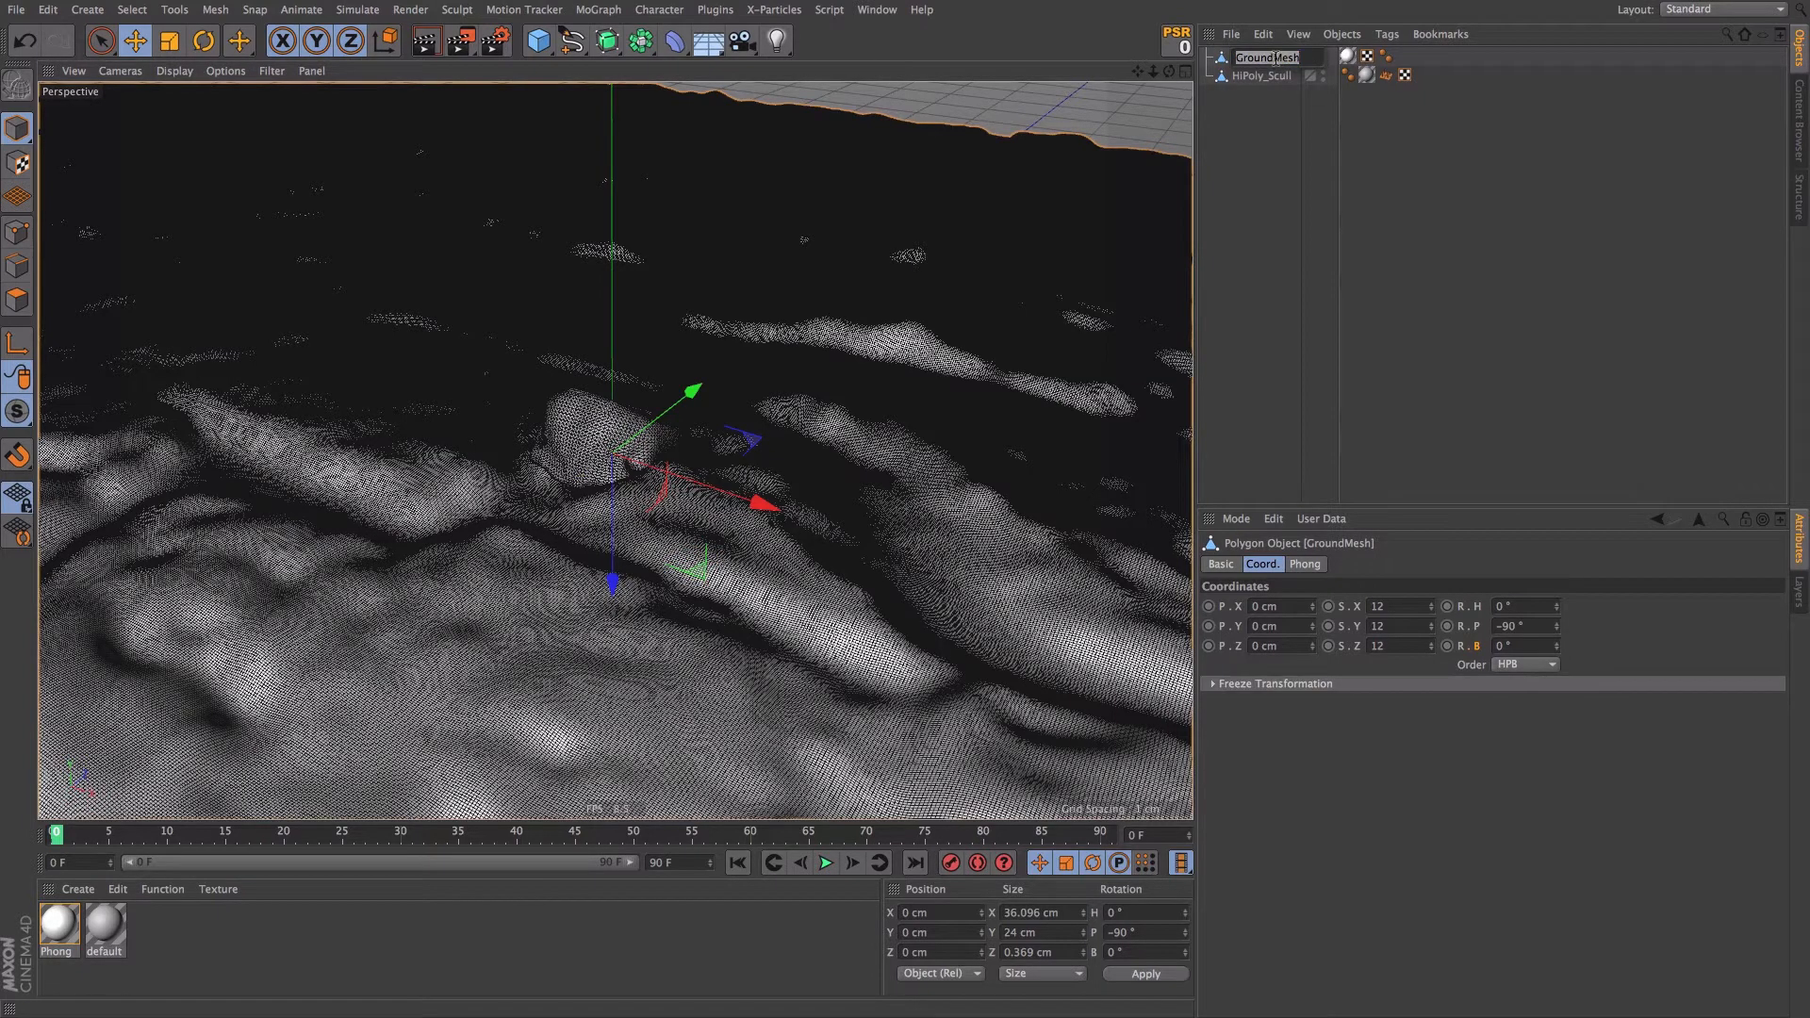
text(HiPoly_Floor)
key(Return)
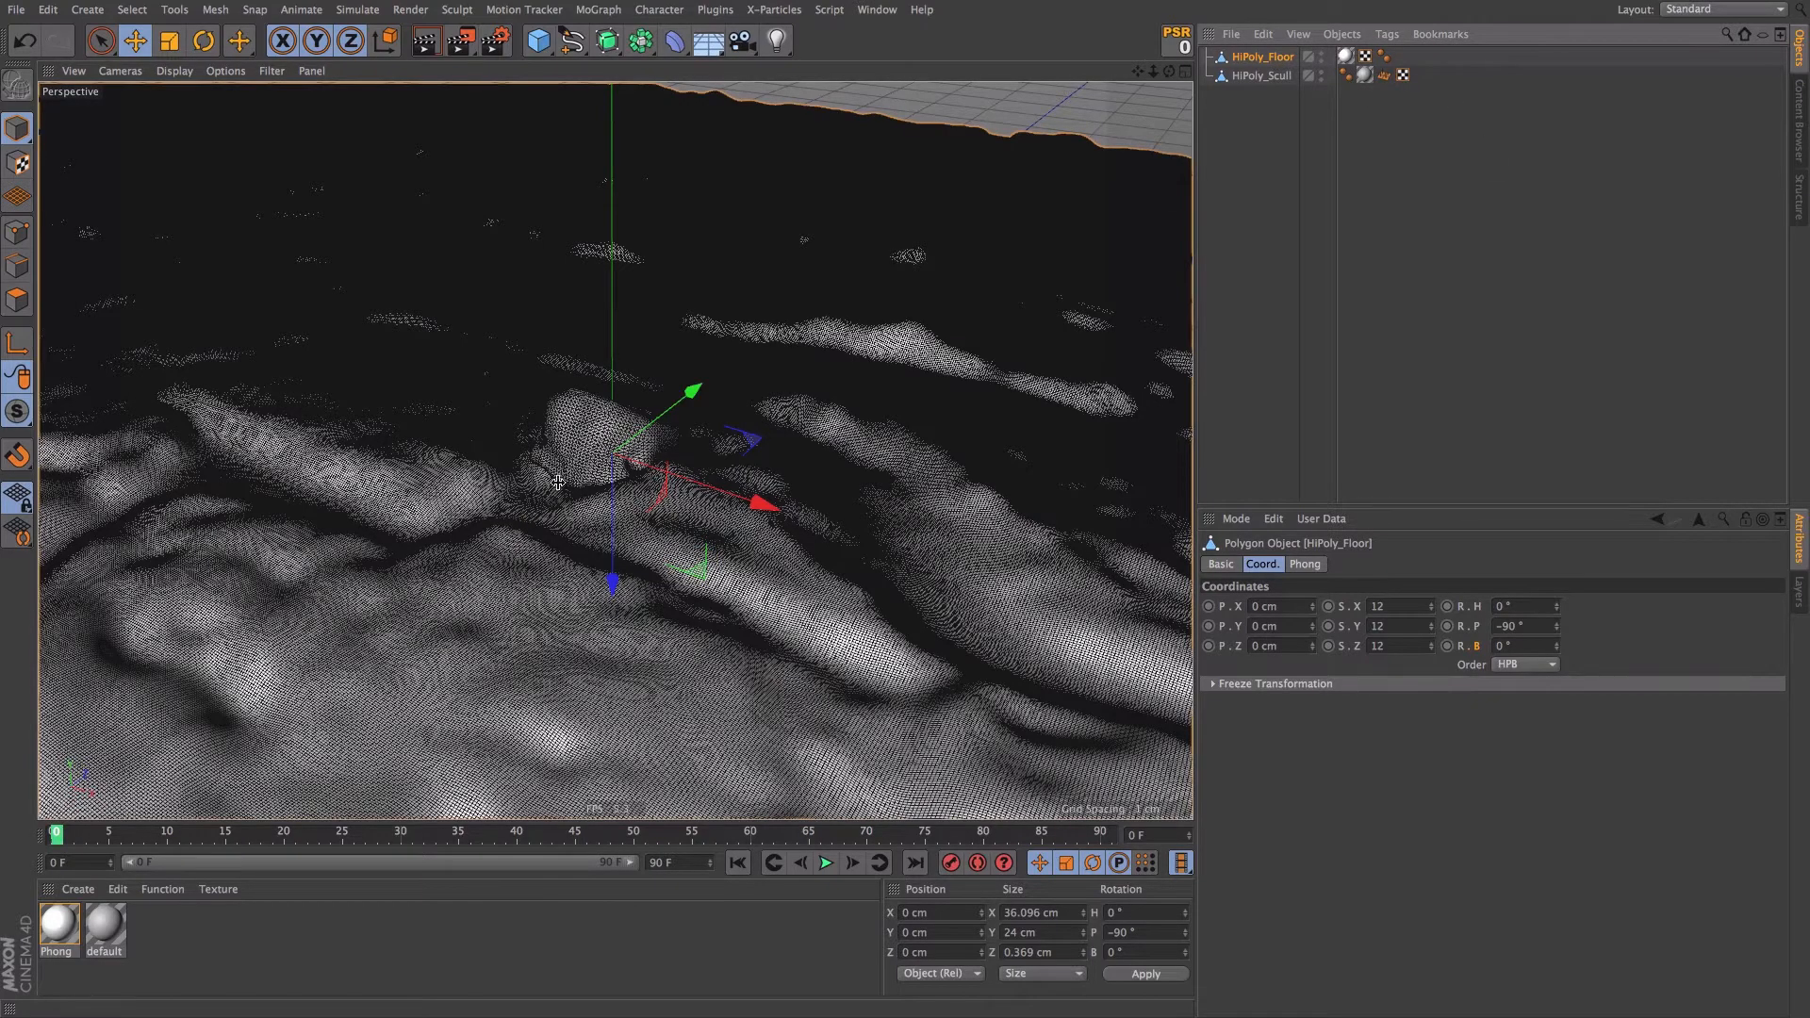
- Inspect the density of the floor mesh around the skull and switch to the Sculpting layout
alt+drag(558, 481, 406, 388)
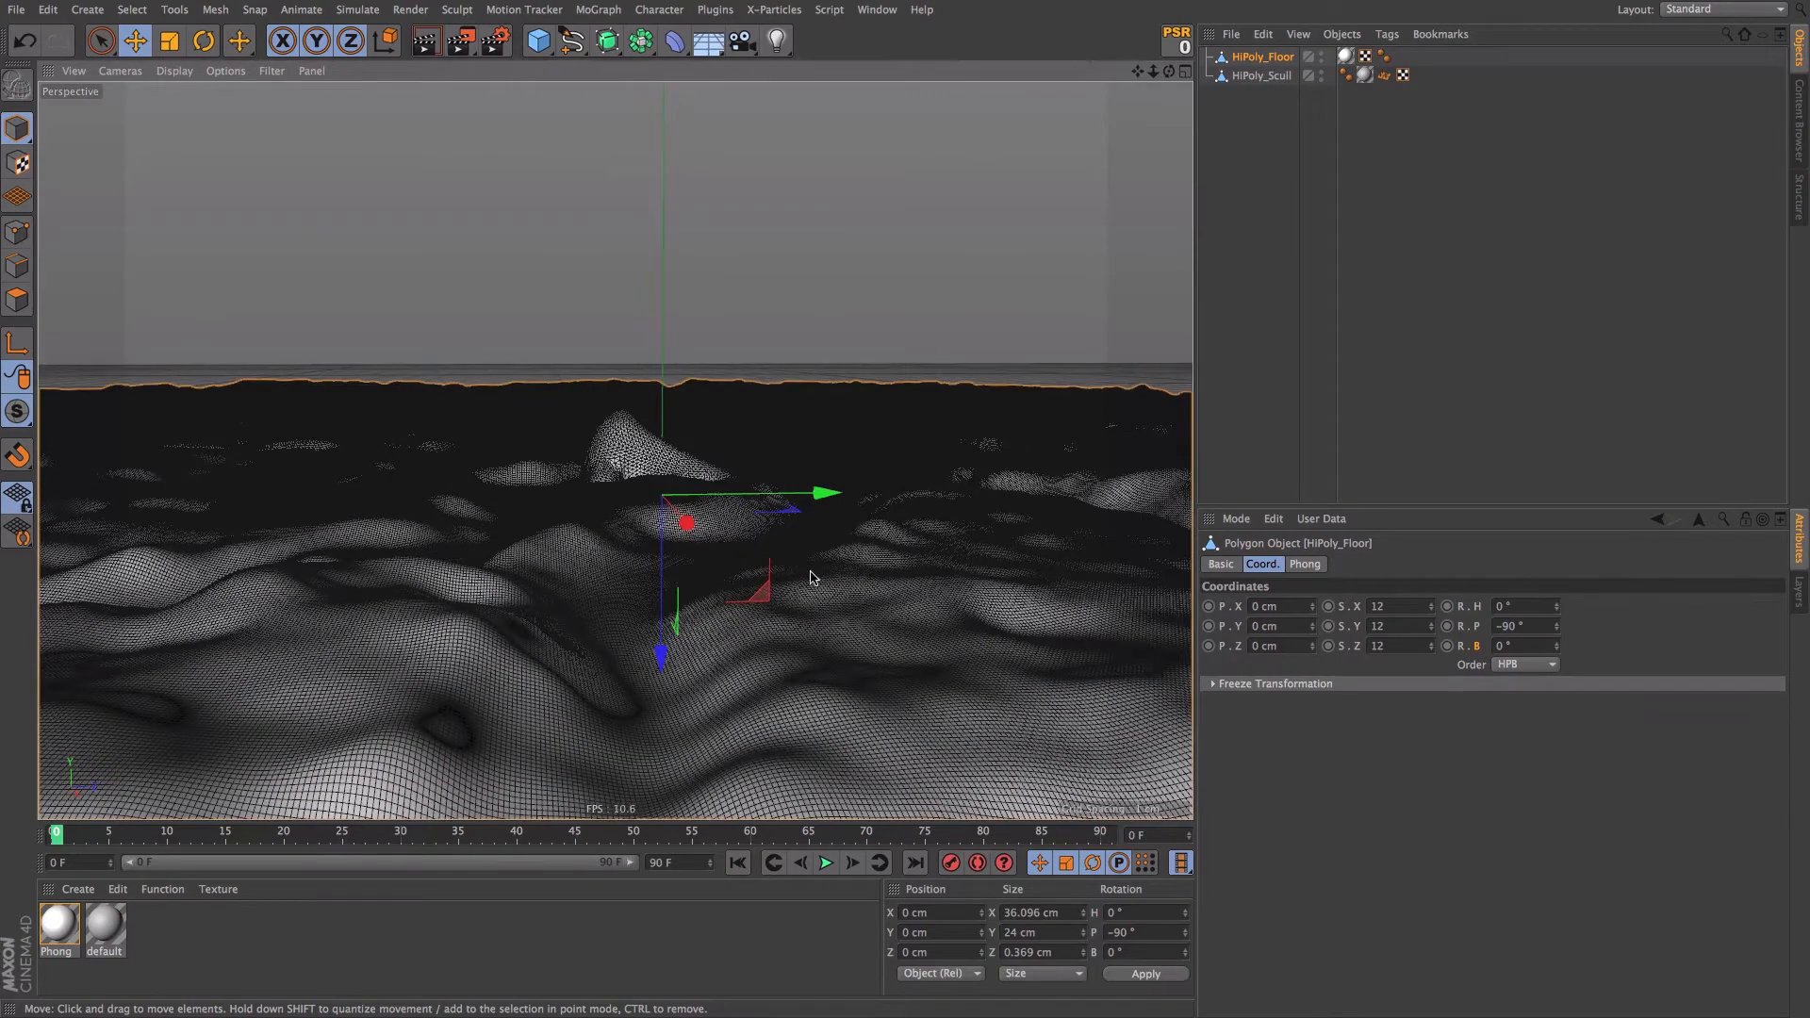
alt+drag(609, 472, 605, 478)
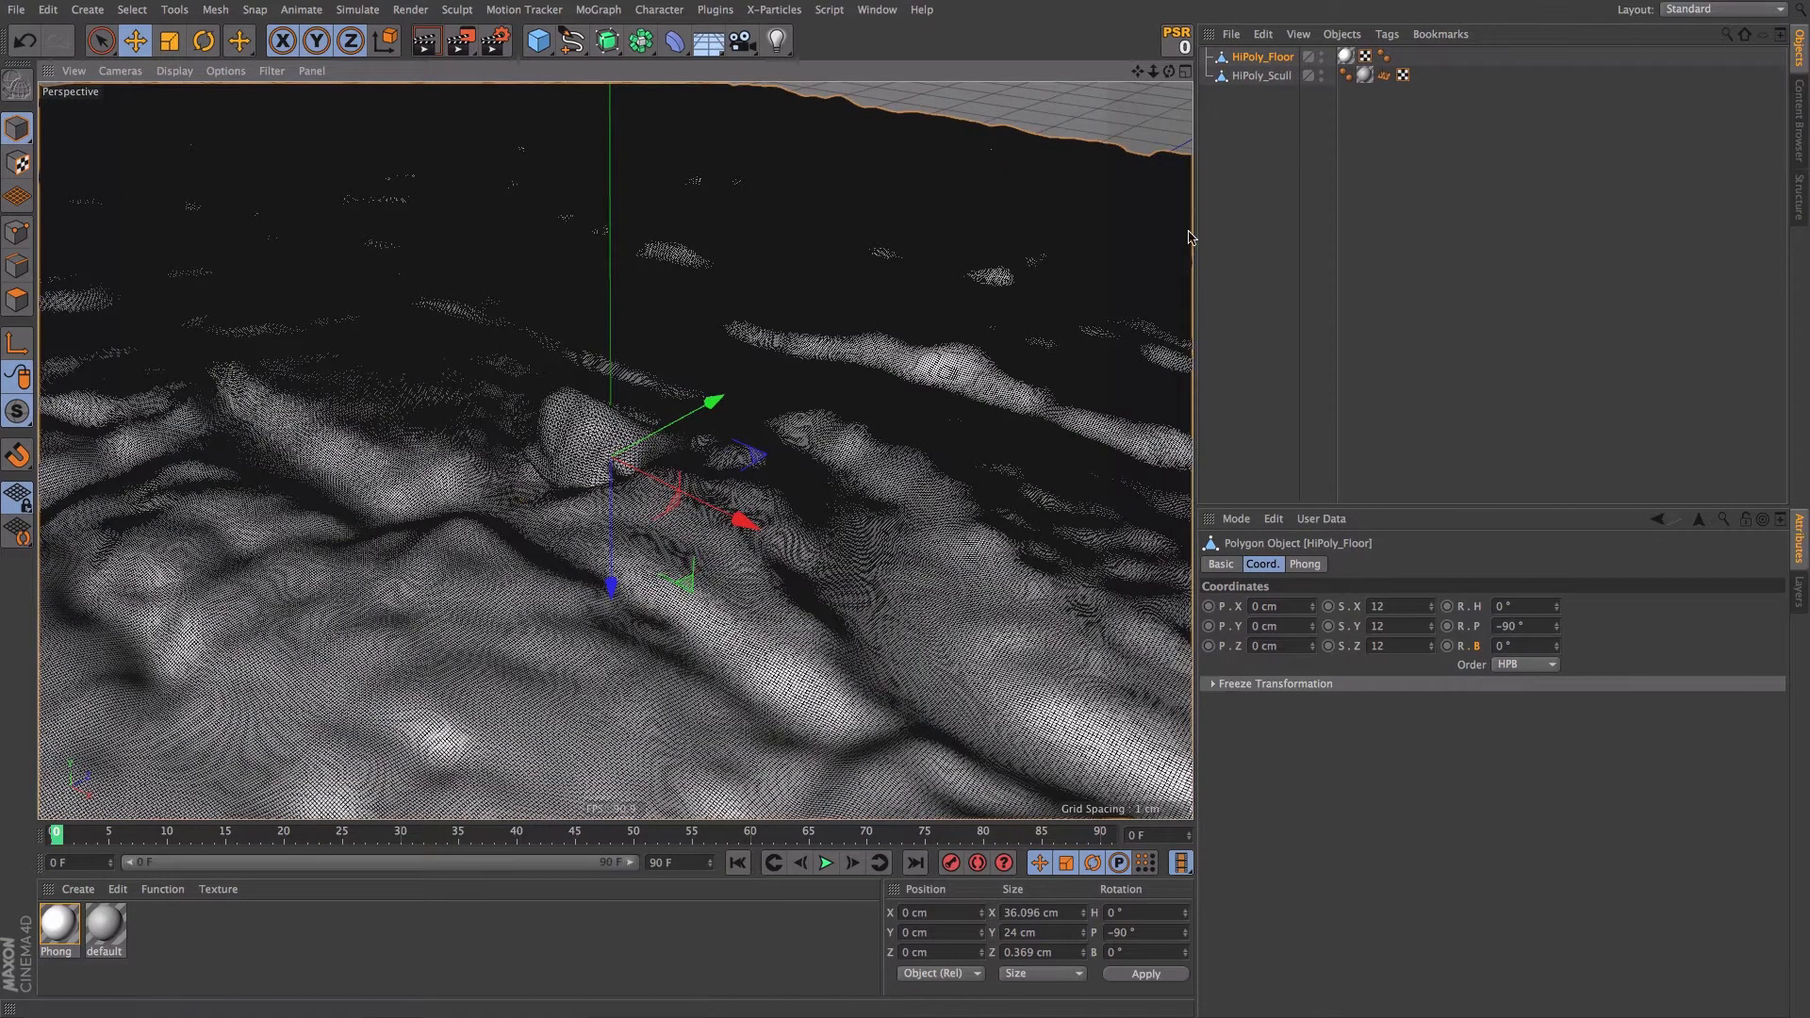
alt+drag(345, 718, 382, 721)
alt+right_drag(382, 721, 476, 697)
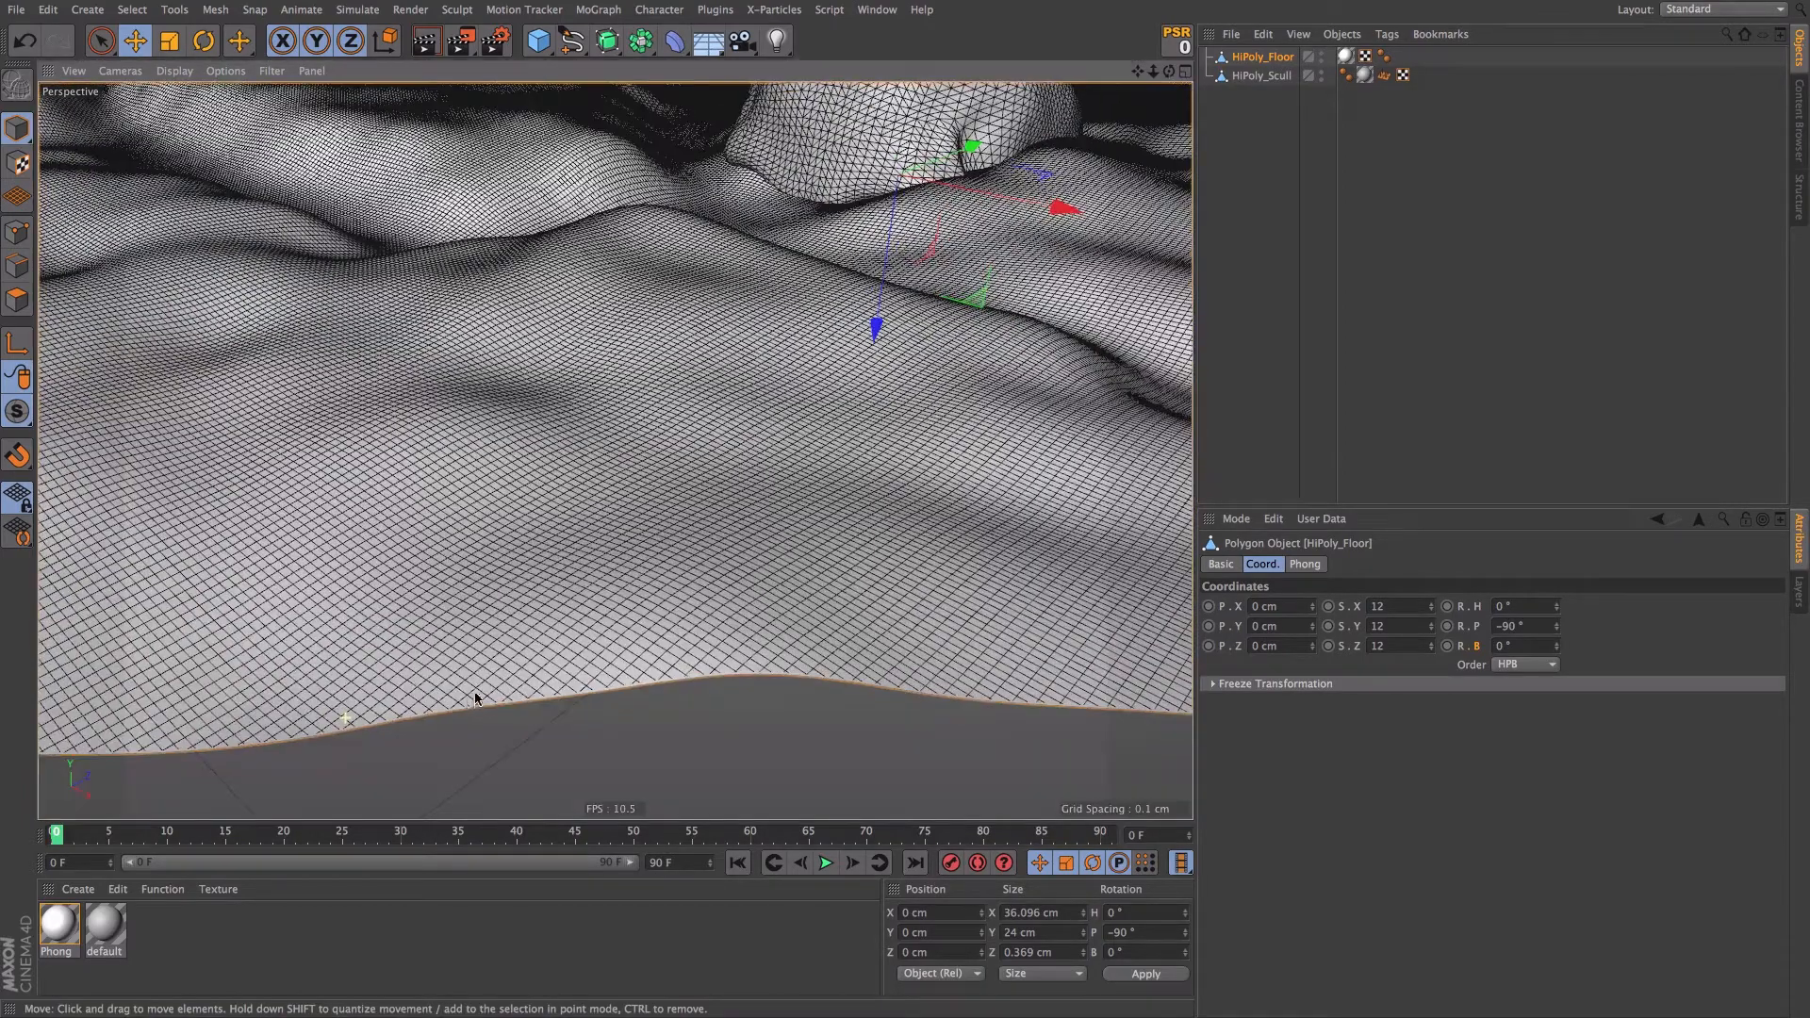
alt+right_drag(794, 201, 697, 251)
alt+middle_drag(615, 450, 480, 598)
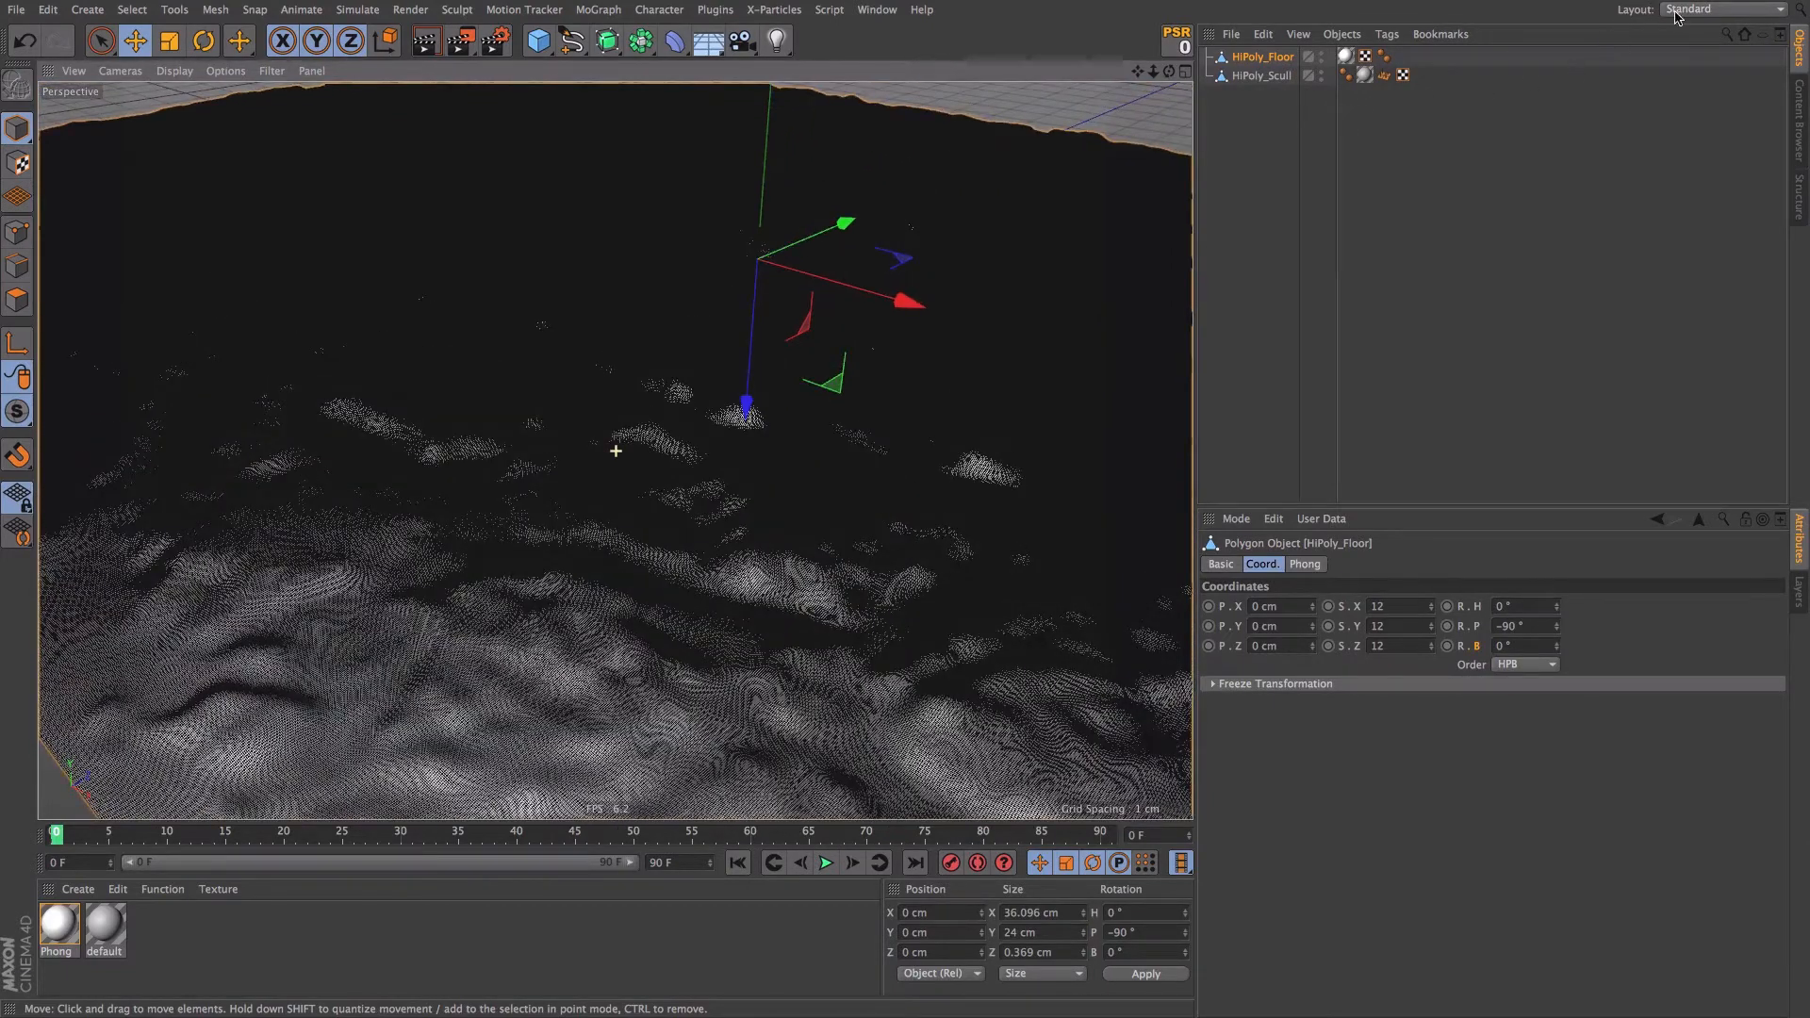
click(1675, 11)
click(1711, 133)
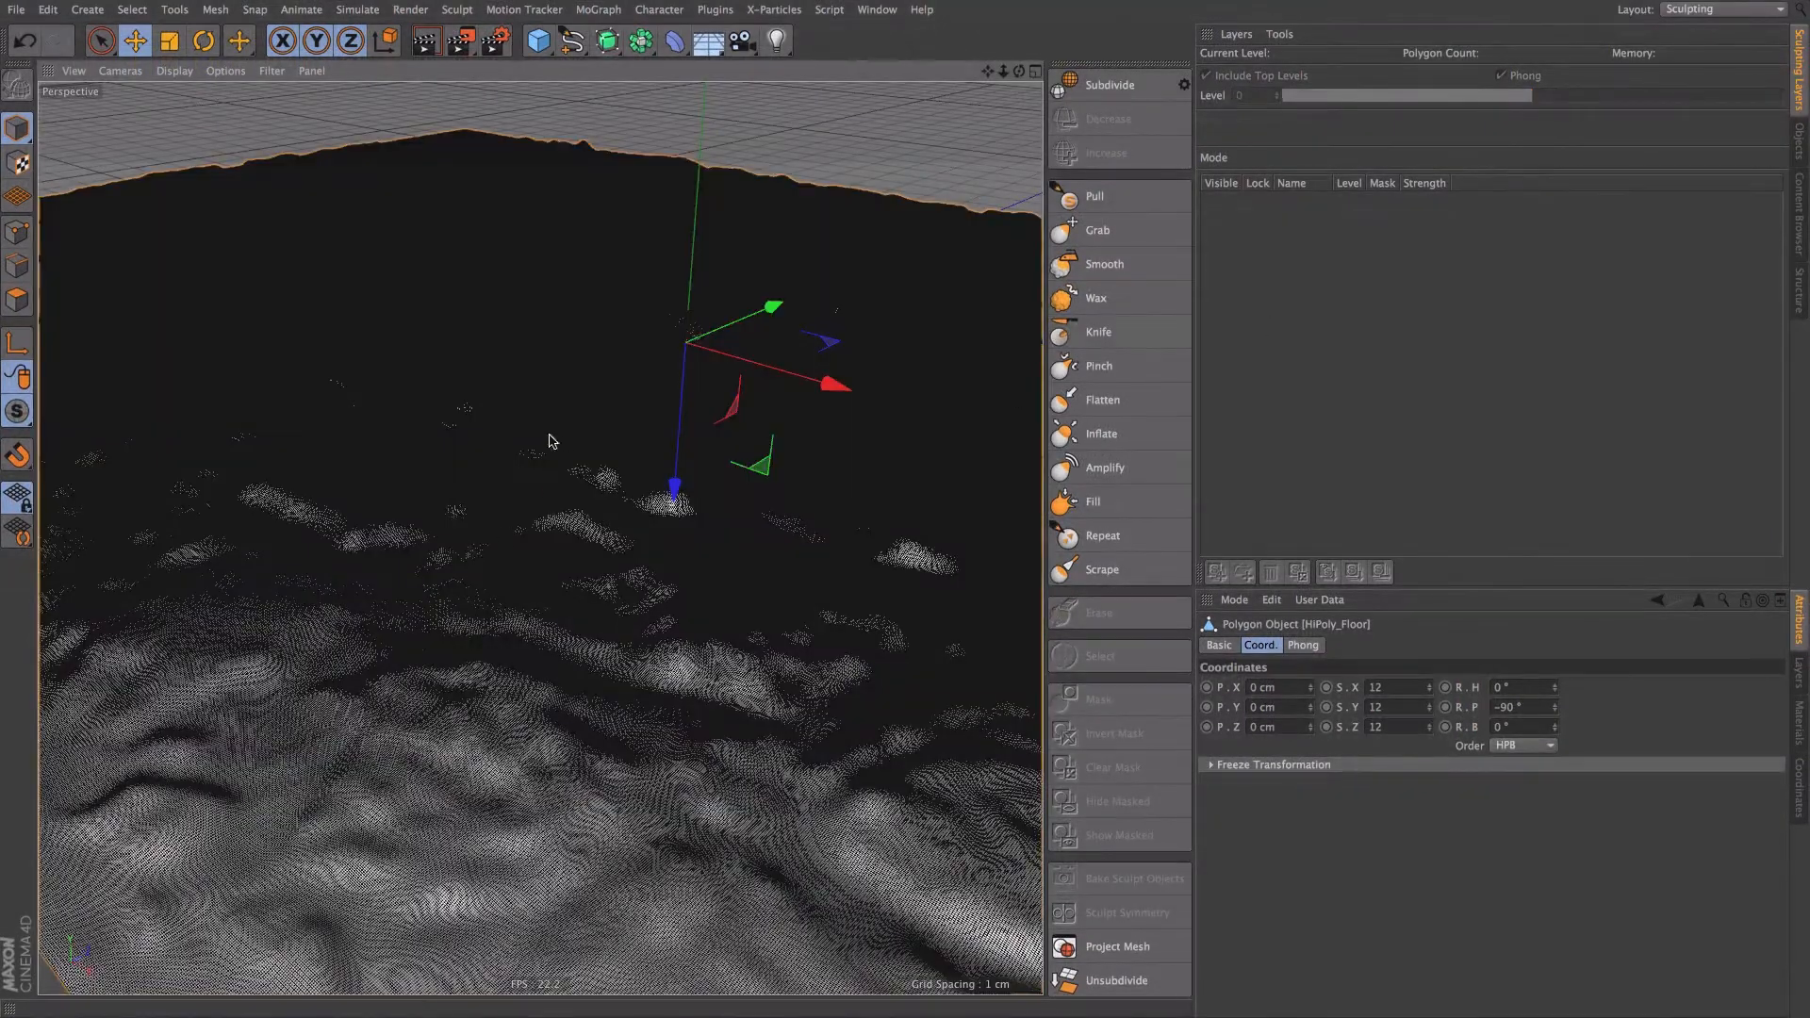
- Unsubdivide the HiPoly_Floor mesh and delete the original HiPoly_Floor object
click(1139, 985)
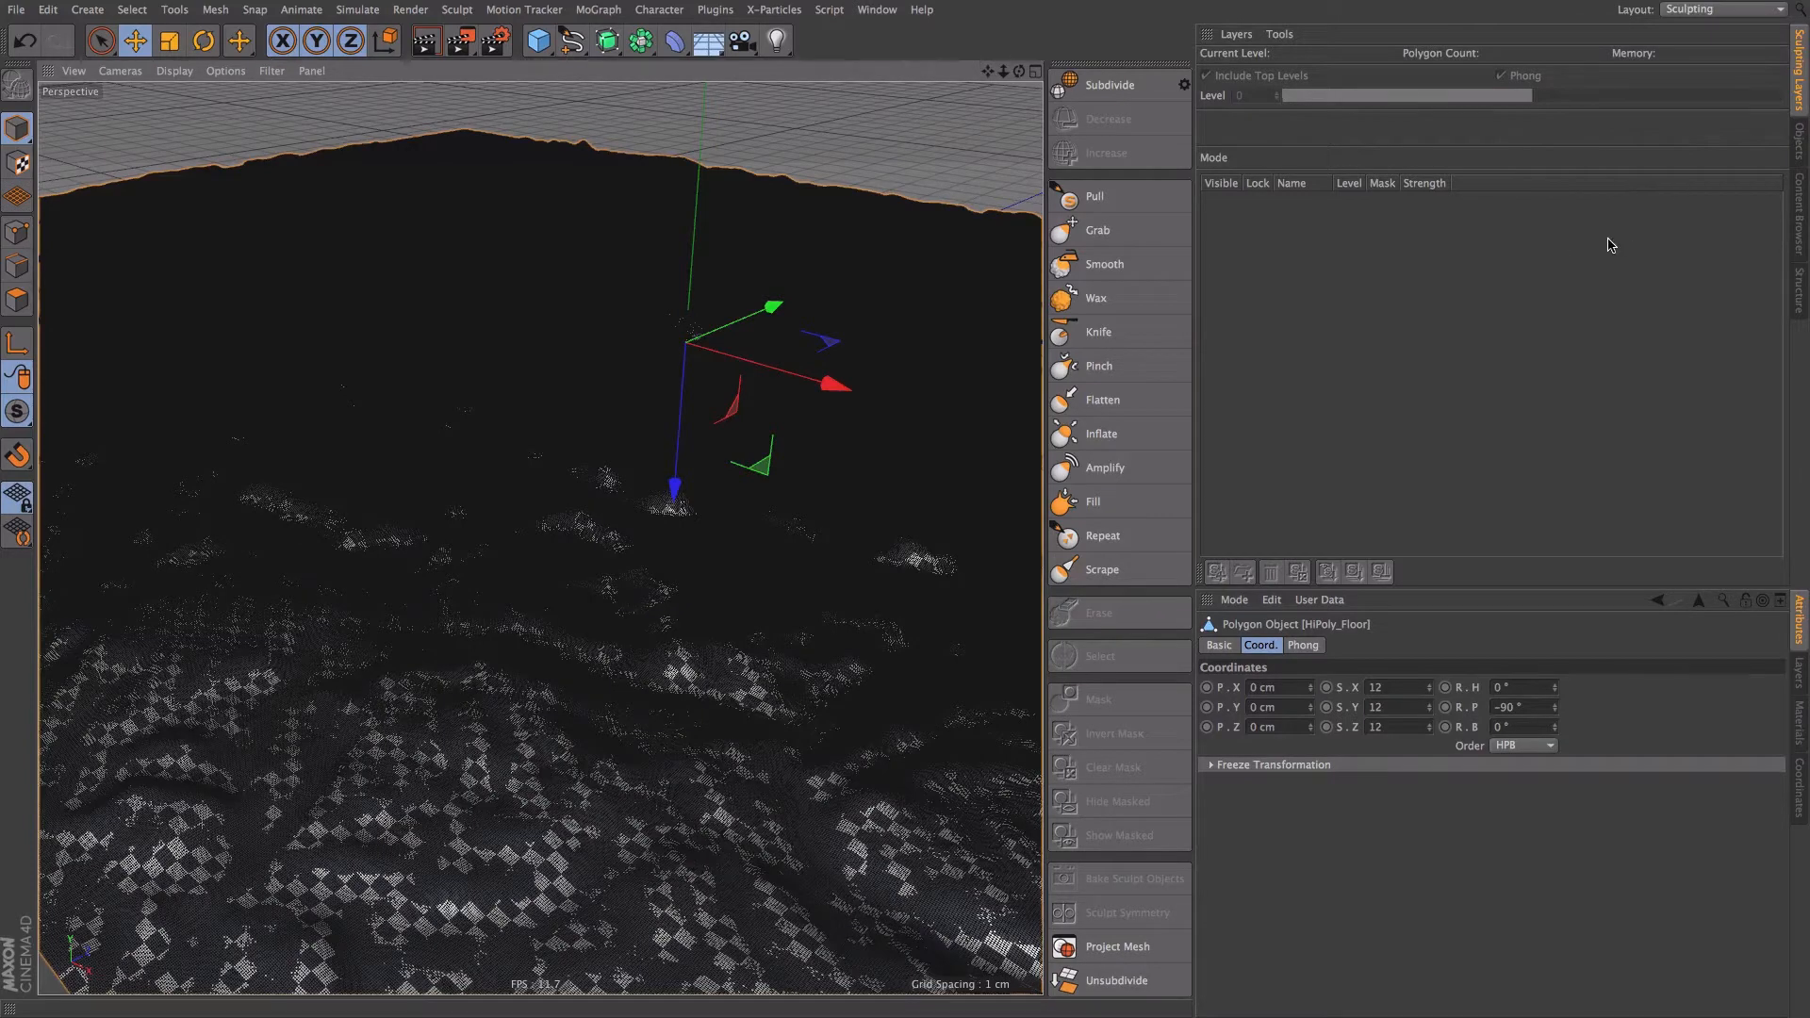
click(1799, 138)
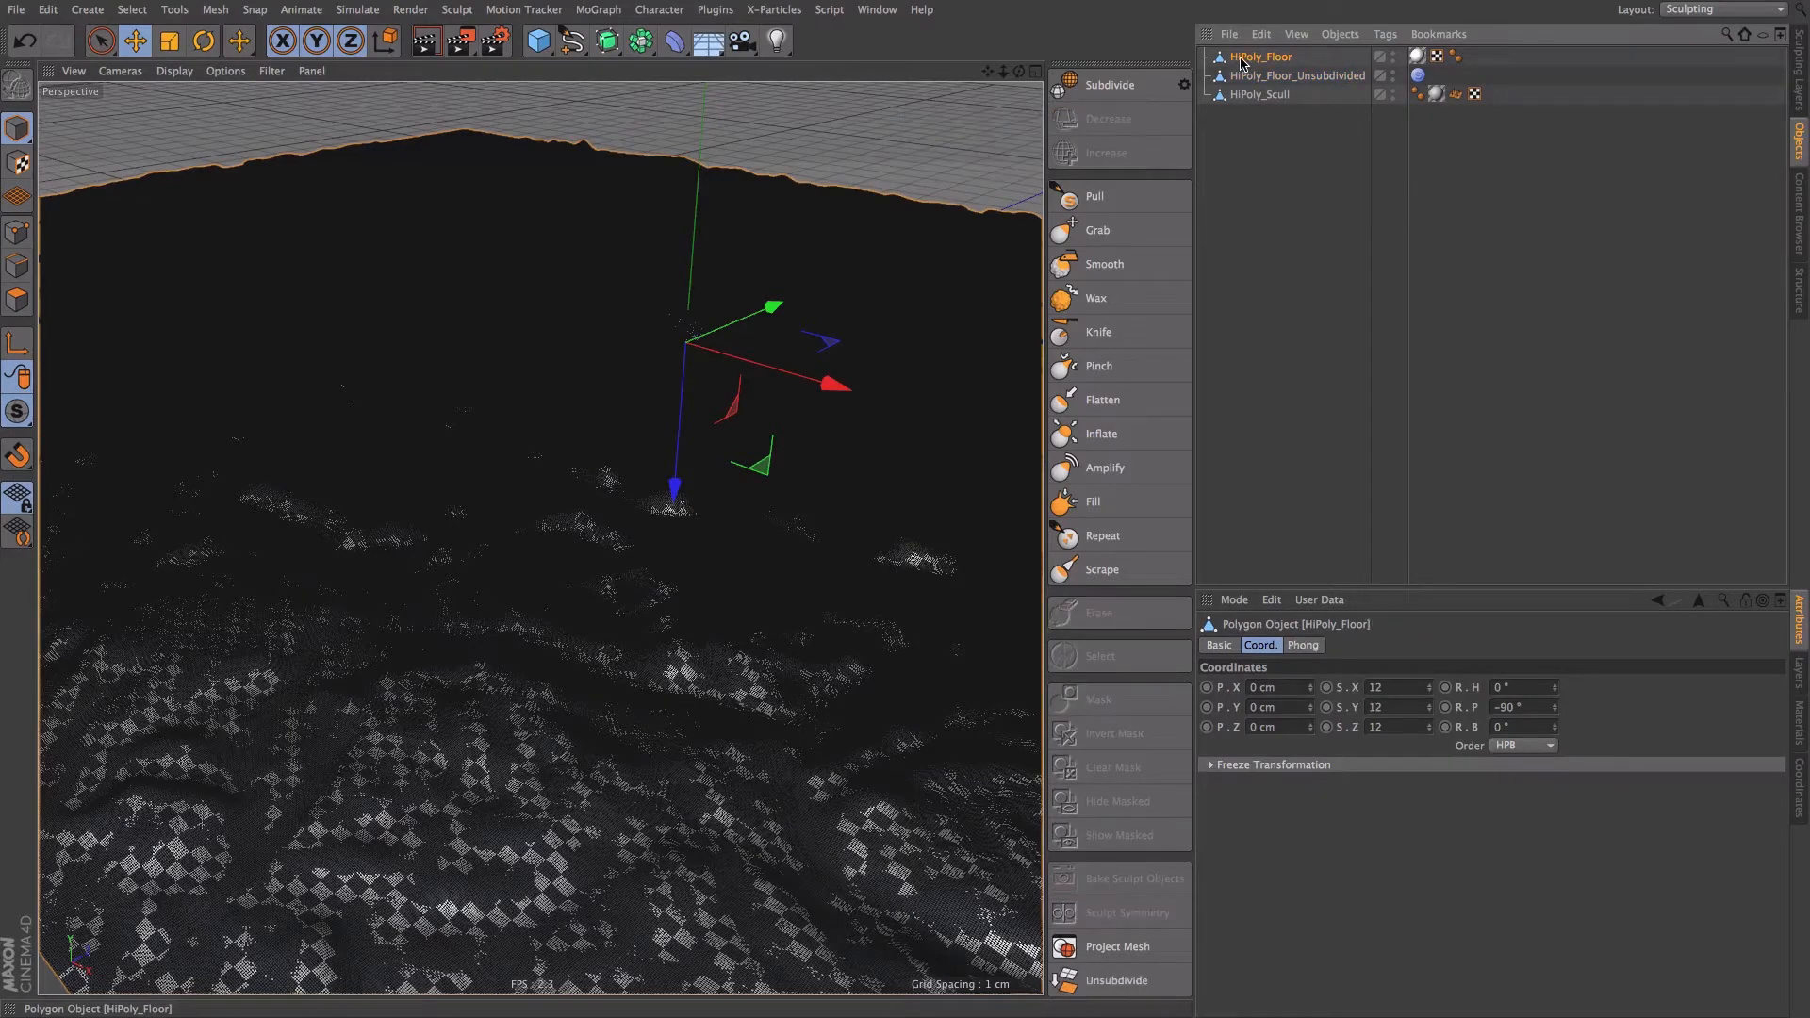
key(Delete)
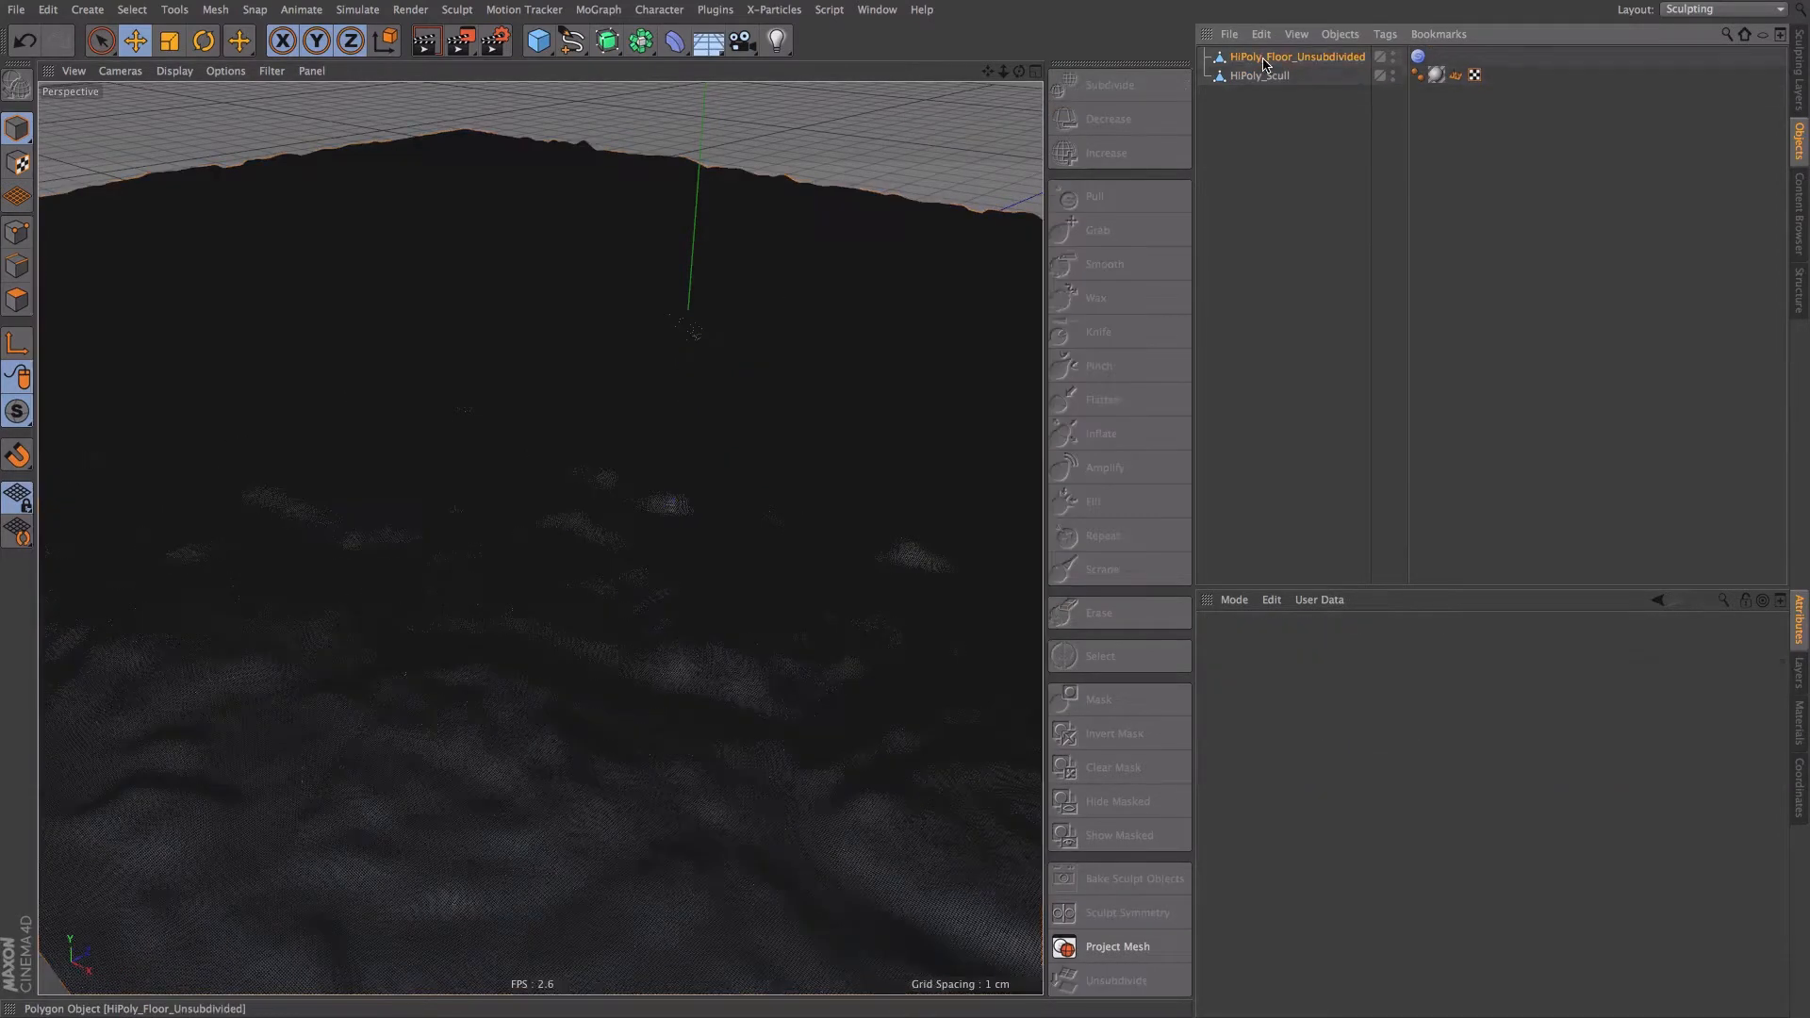
- Lower the sculpt subdivision level of HiPoly_Floor_Unsubdivided to 0
click(1416, 56)
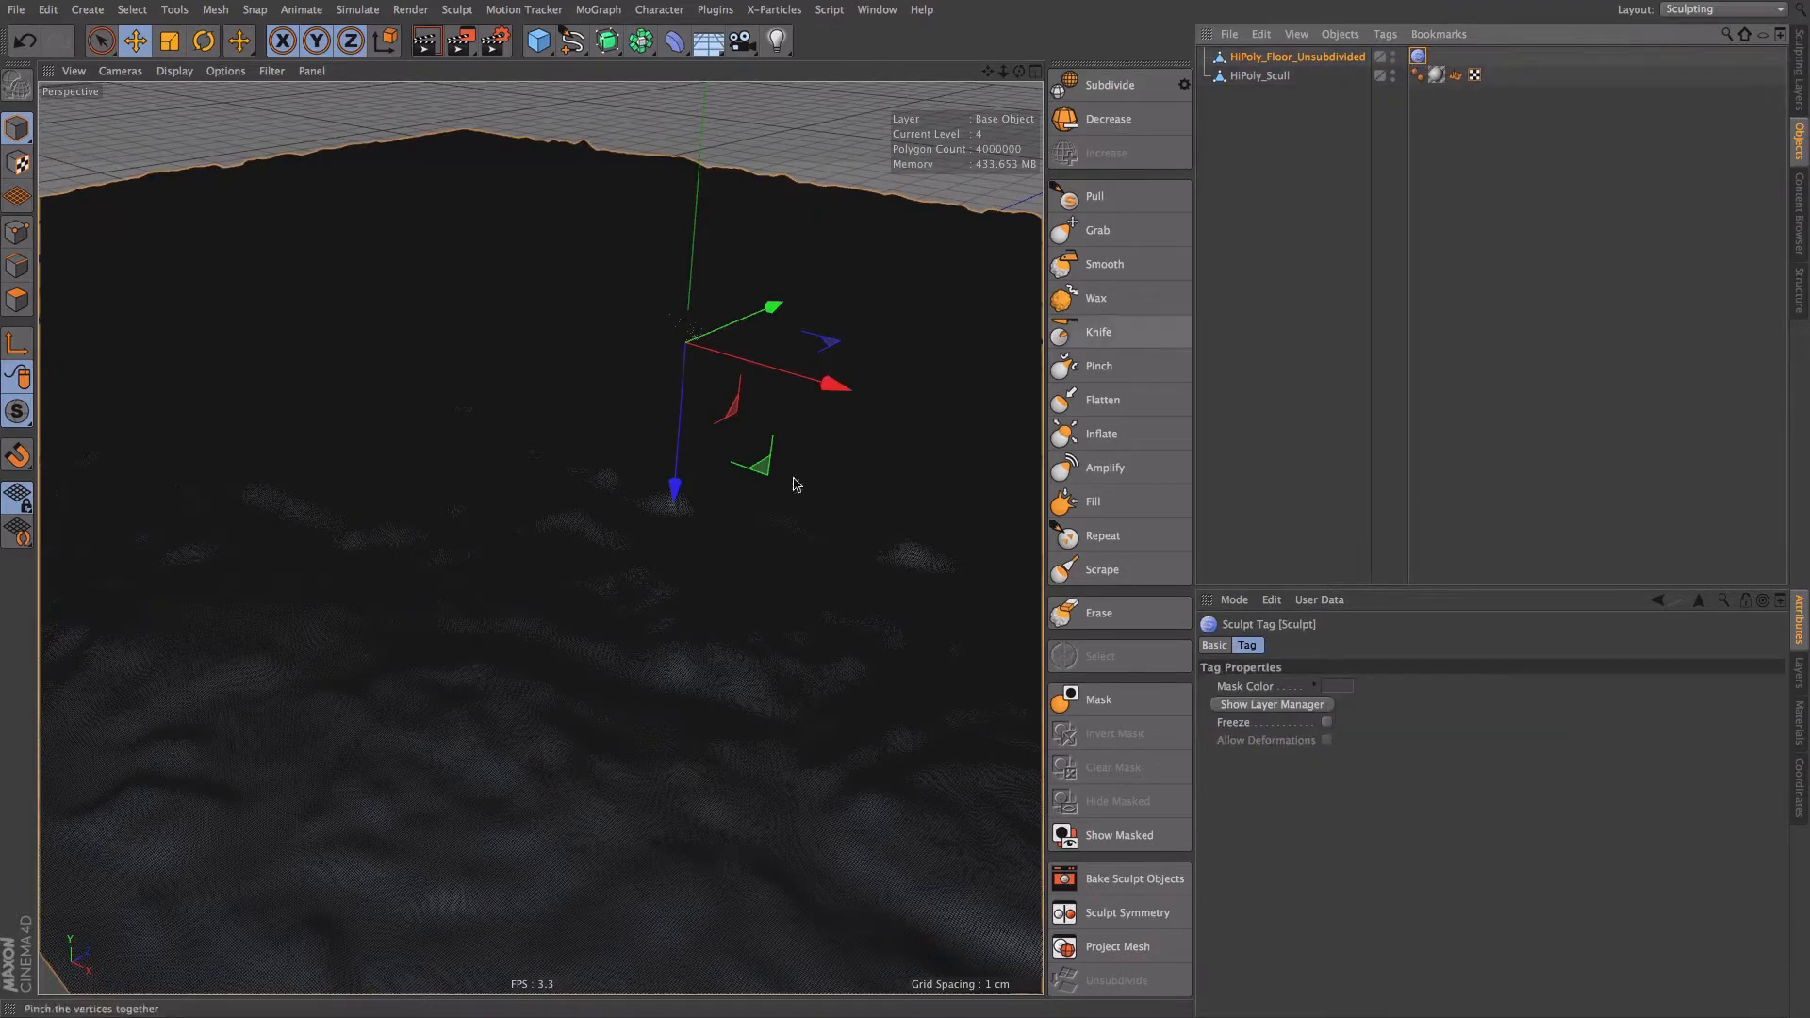
click(1794, 66)
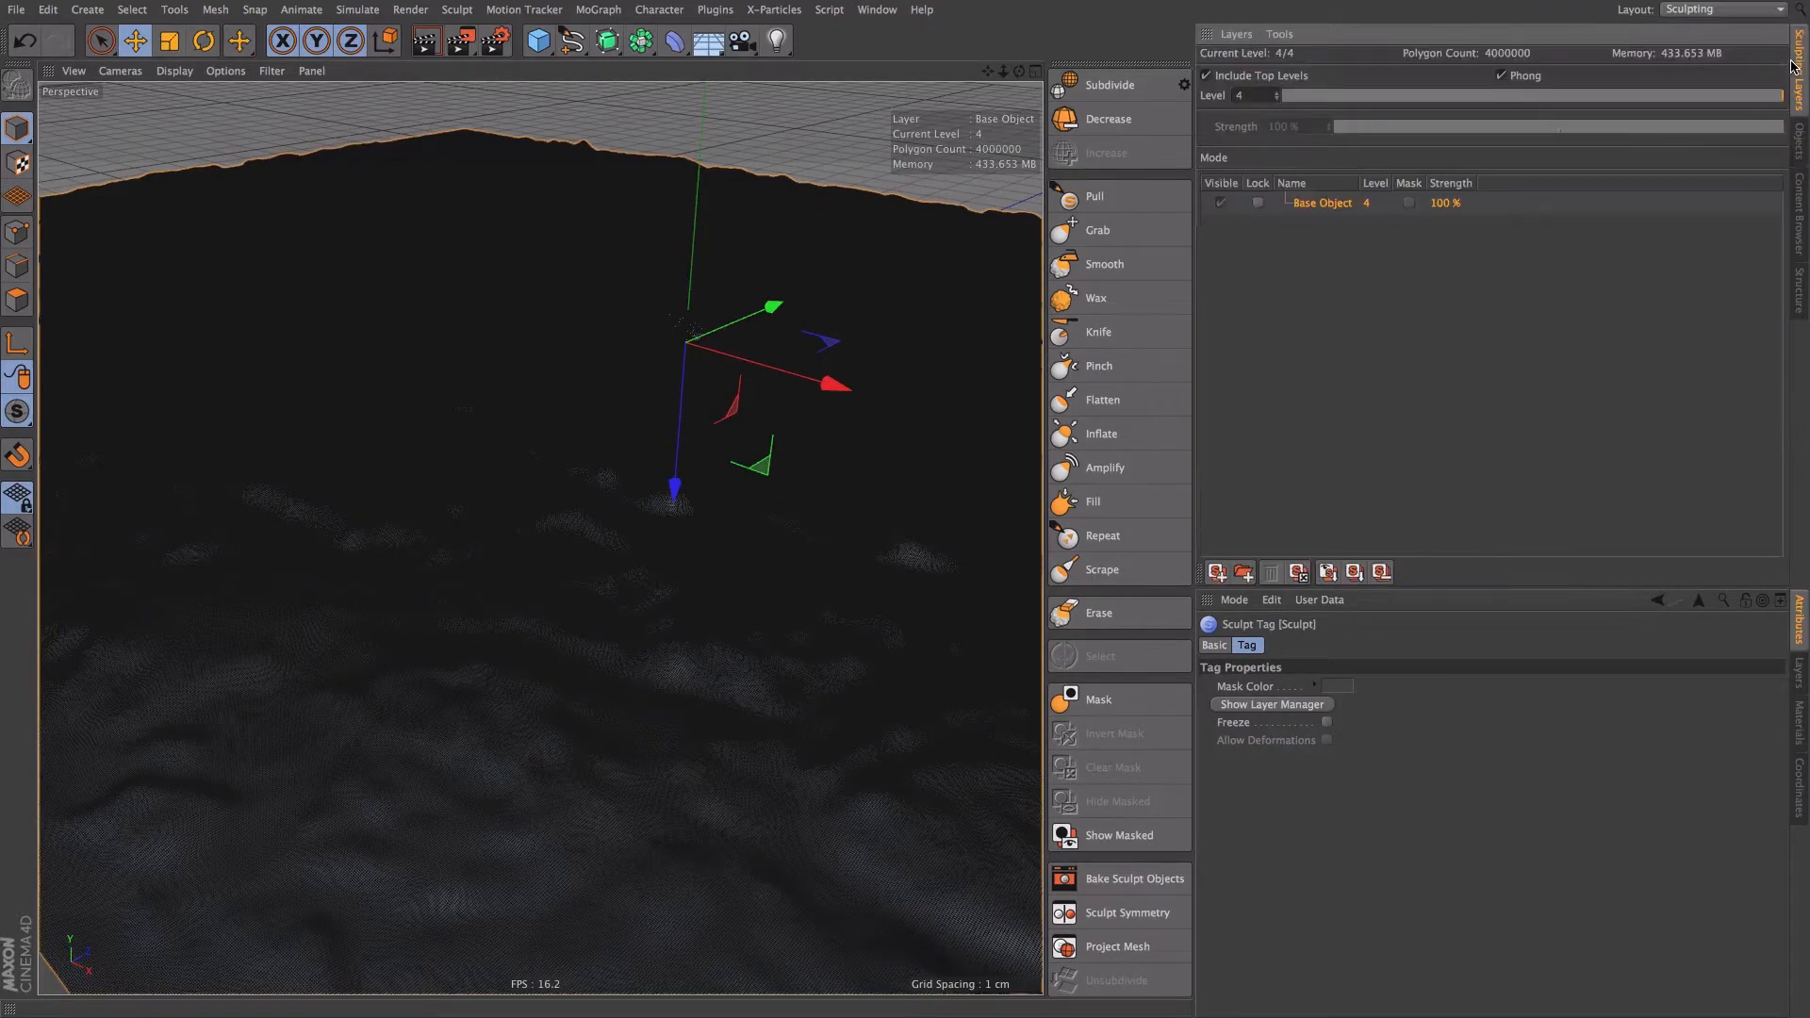
drag(1711, 95, 1544, 95)
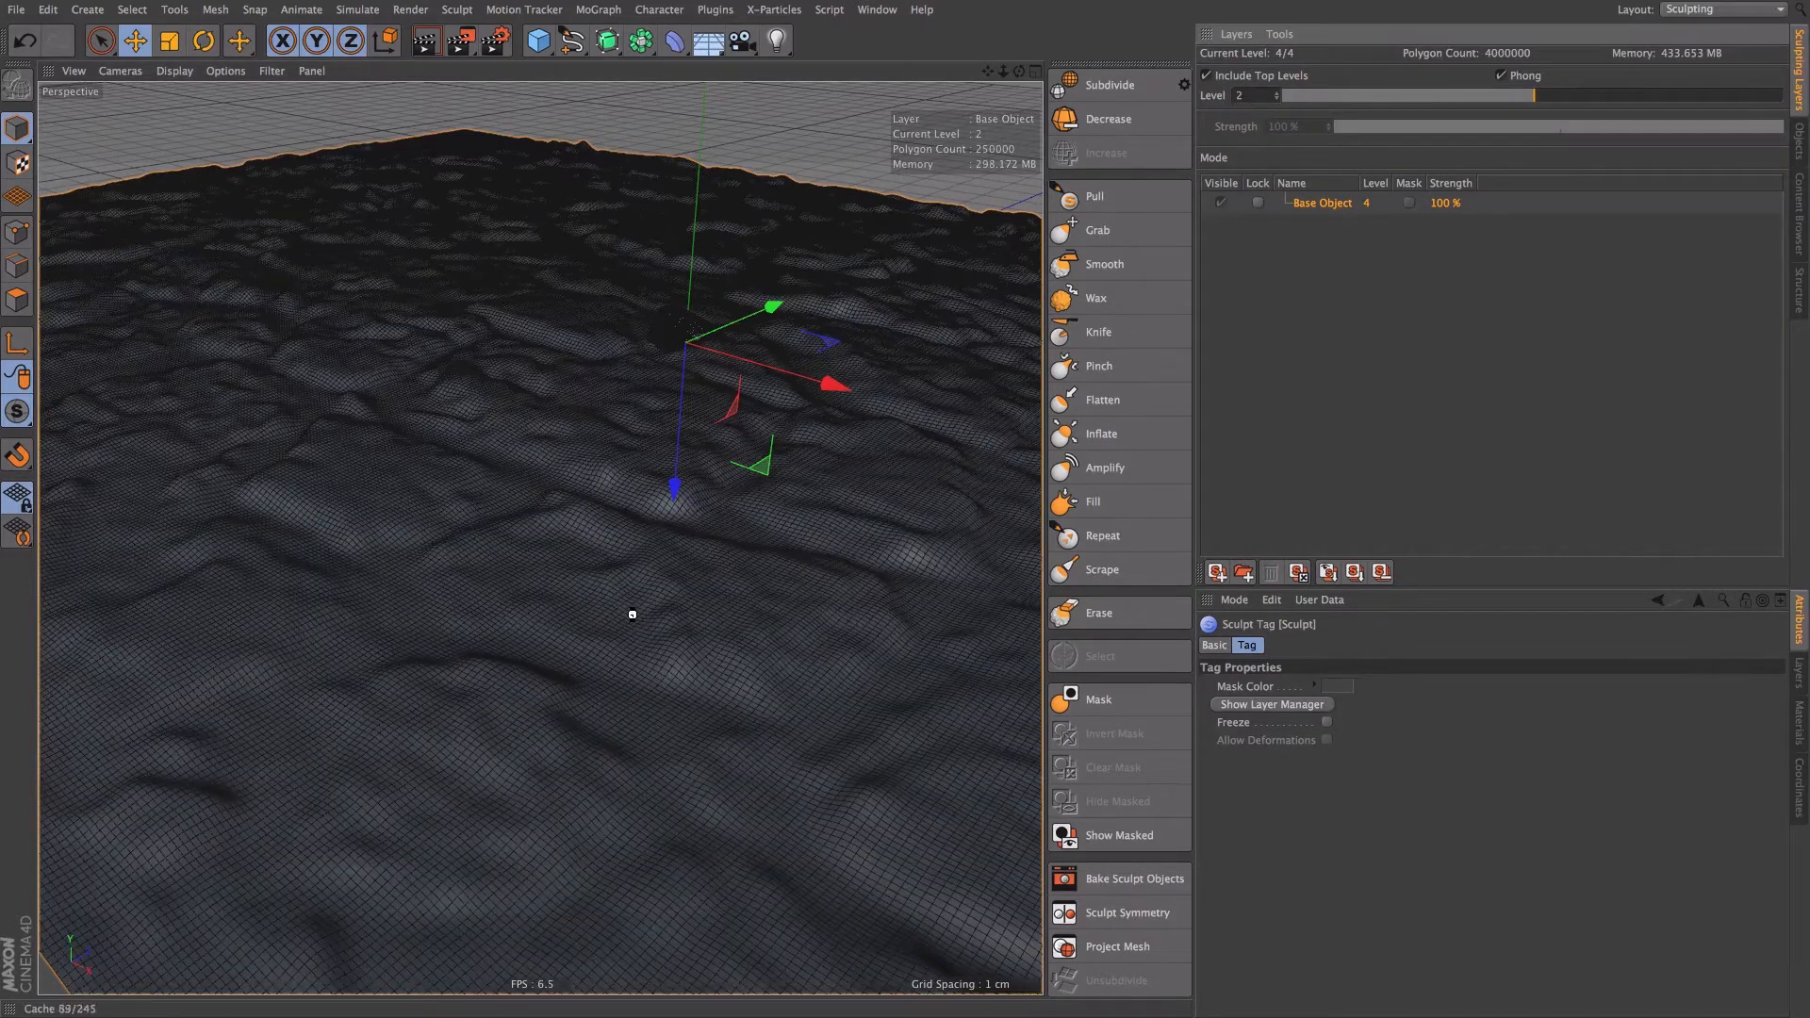
click(1404, 96)
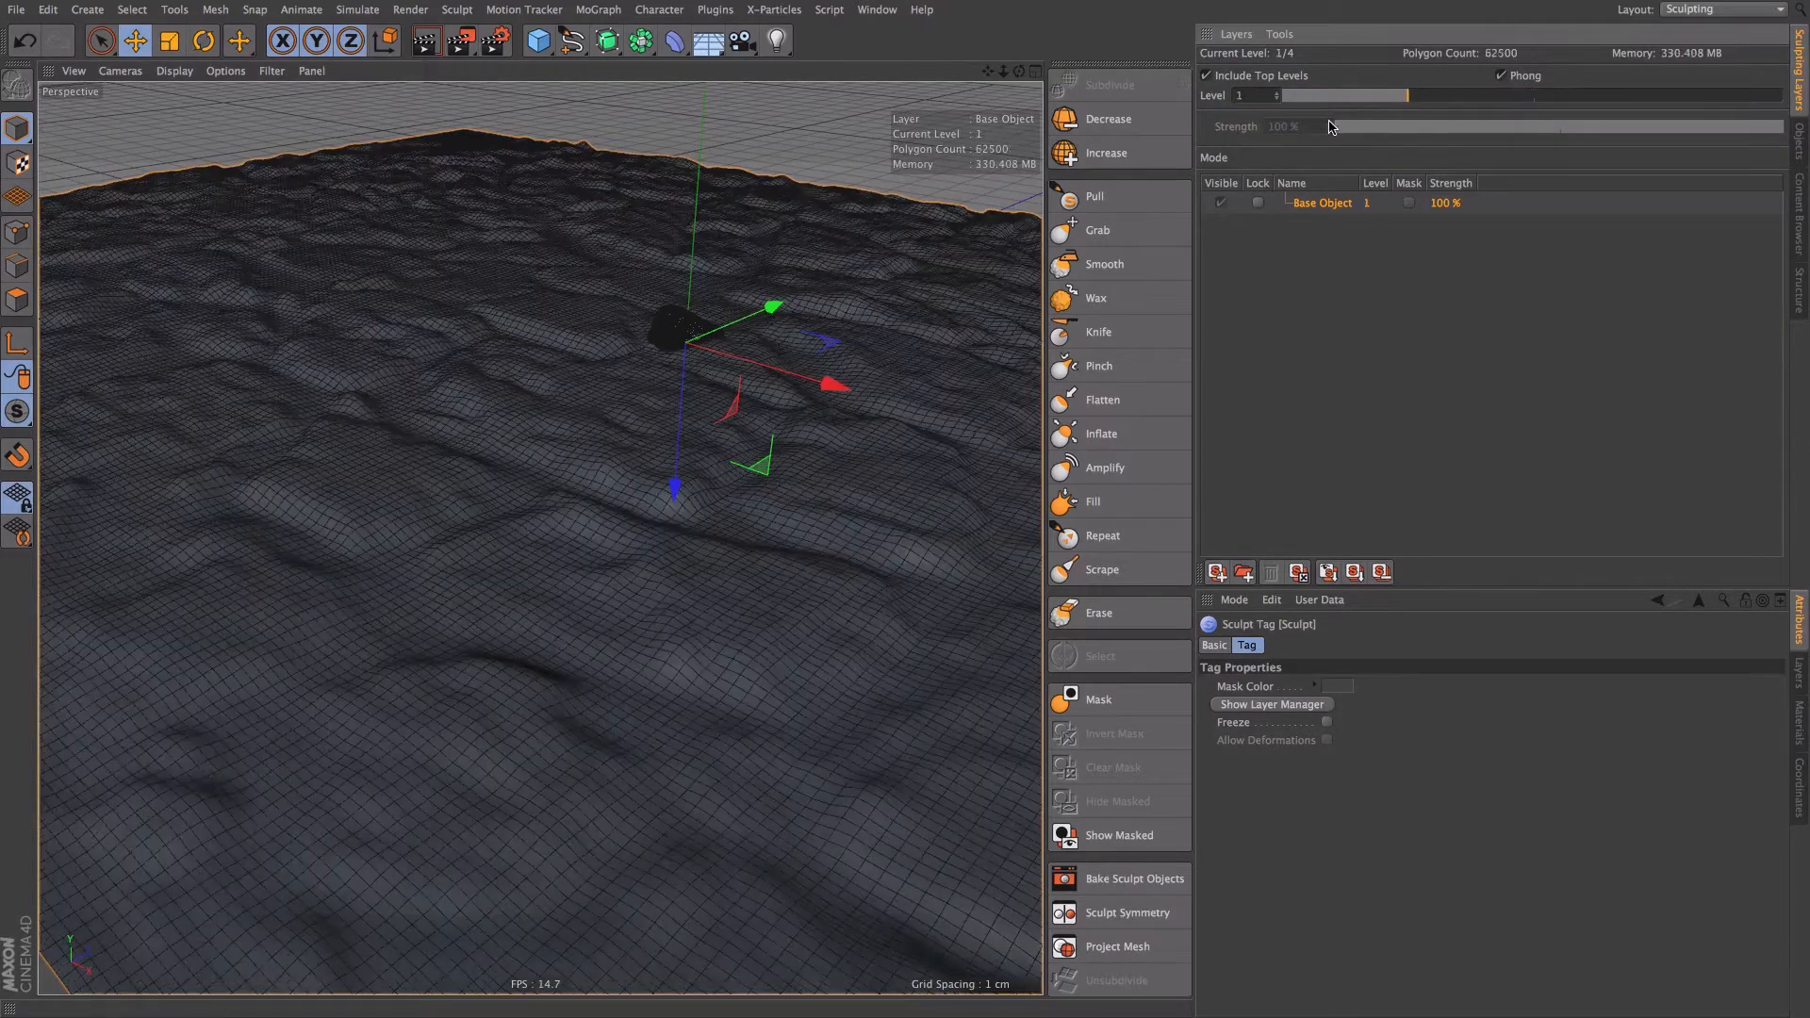
click(1310, 96)
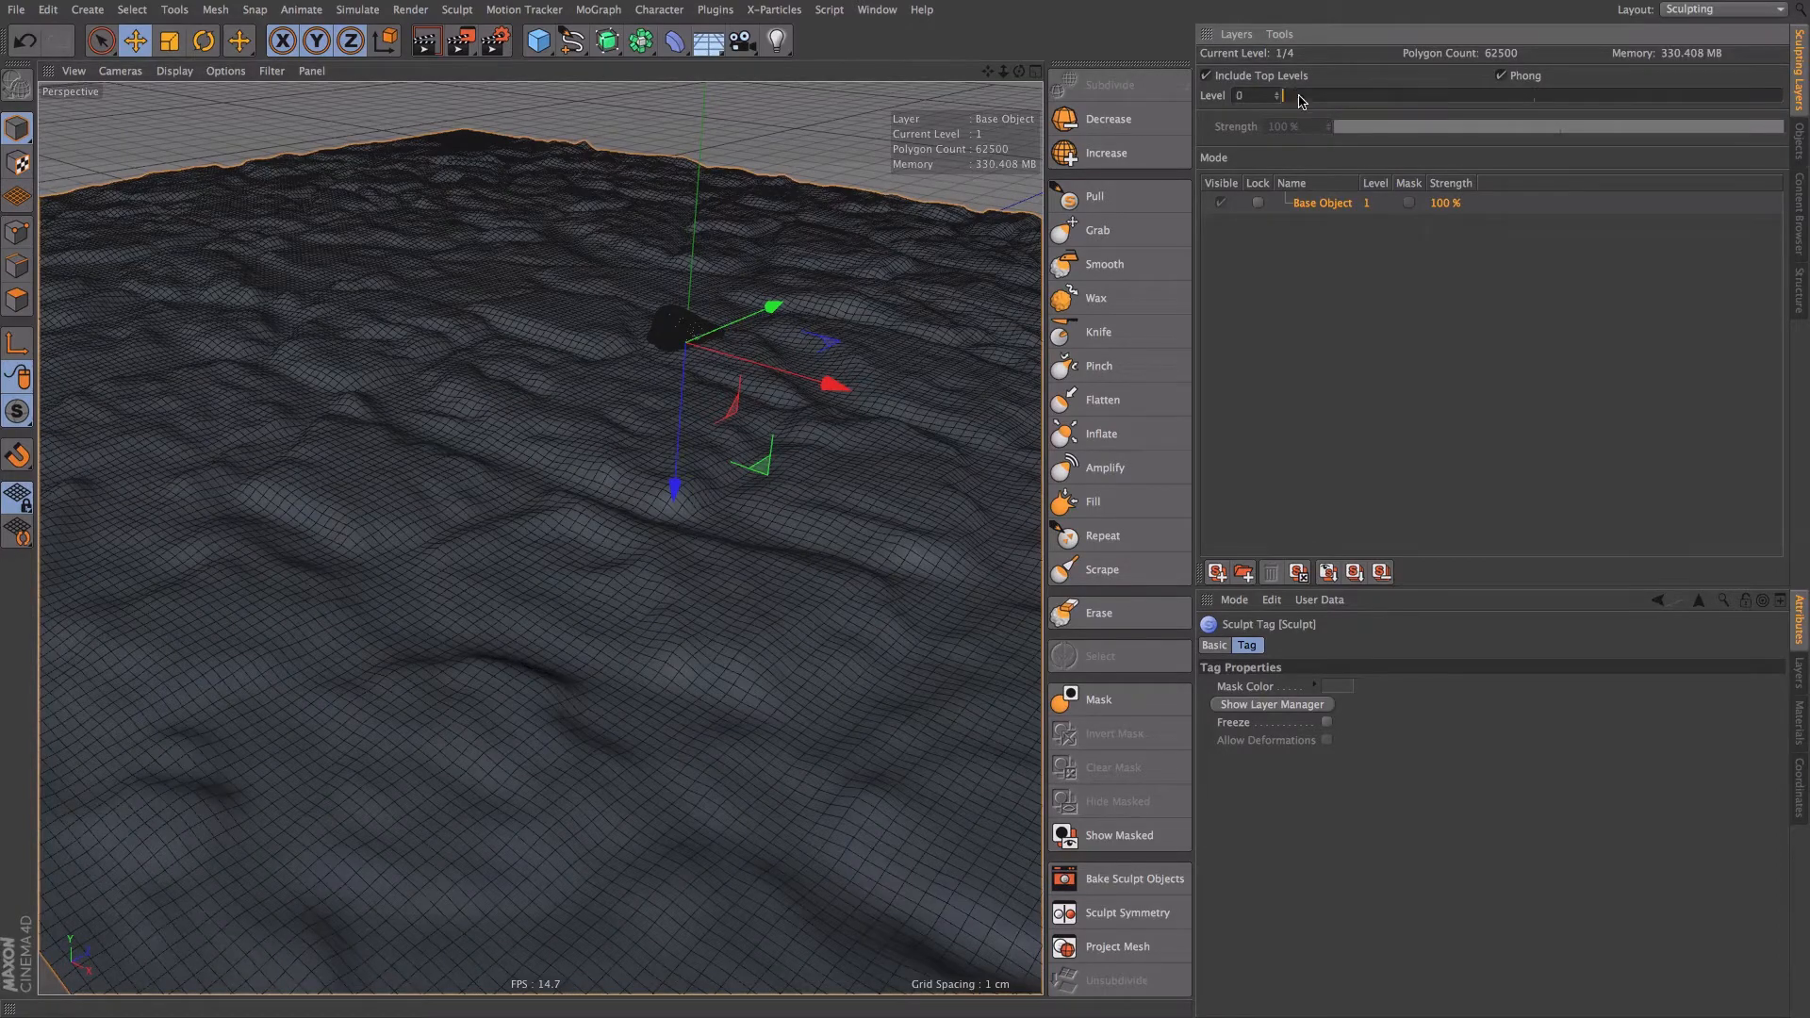
mouse_move(633, 490)
alt+mouse_down()
mouse_move(642, 626)
mouse_move(638, 412)
mouse_move(626, 462)
alt+mouse_up()
mouse_move(639, 393)
alt+mouse_down()
mouse_move(772, 379)
mouse_move(630, 392)
mouse_move(978, 302)
alt+mouse_up()
click(1279, 34)
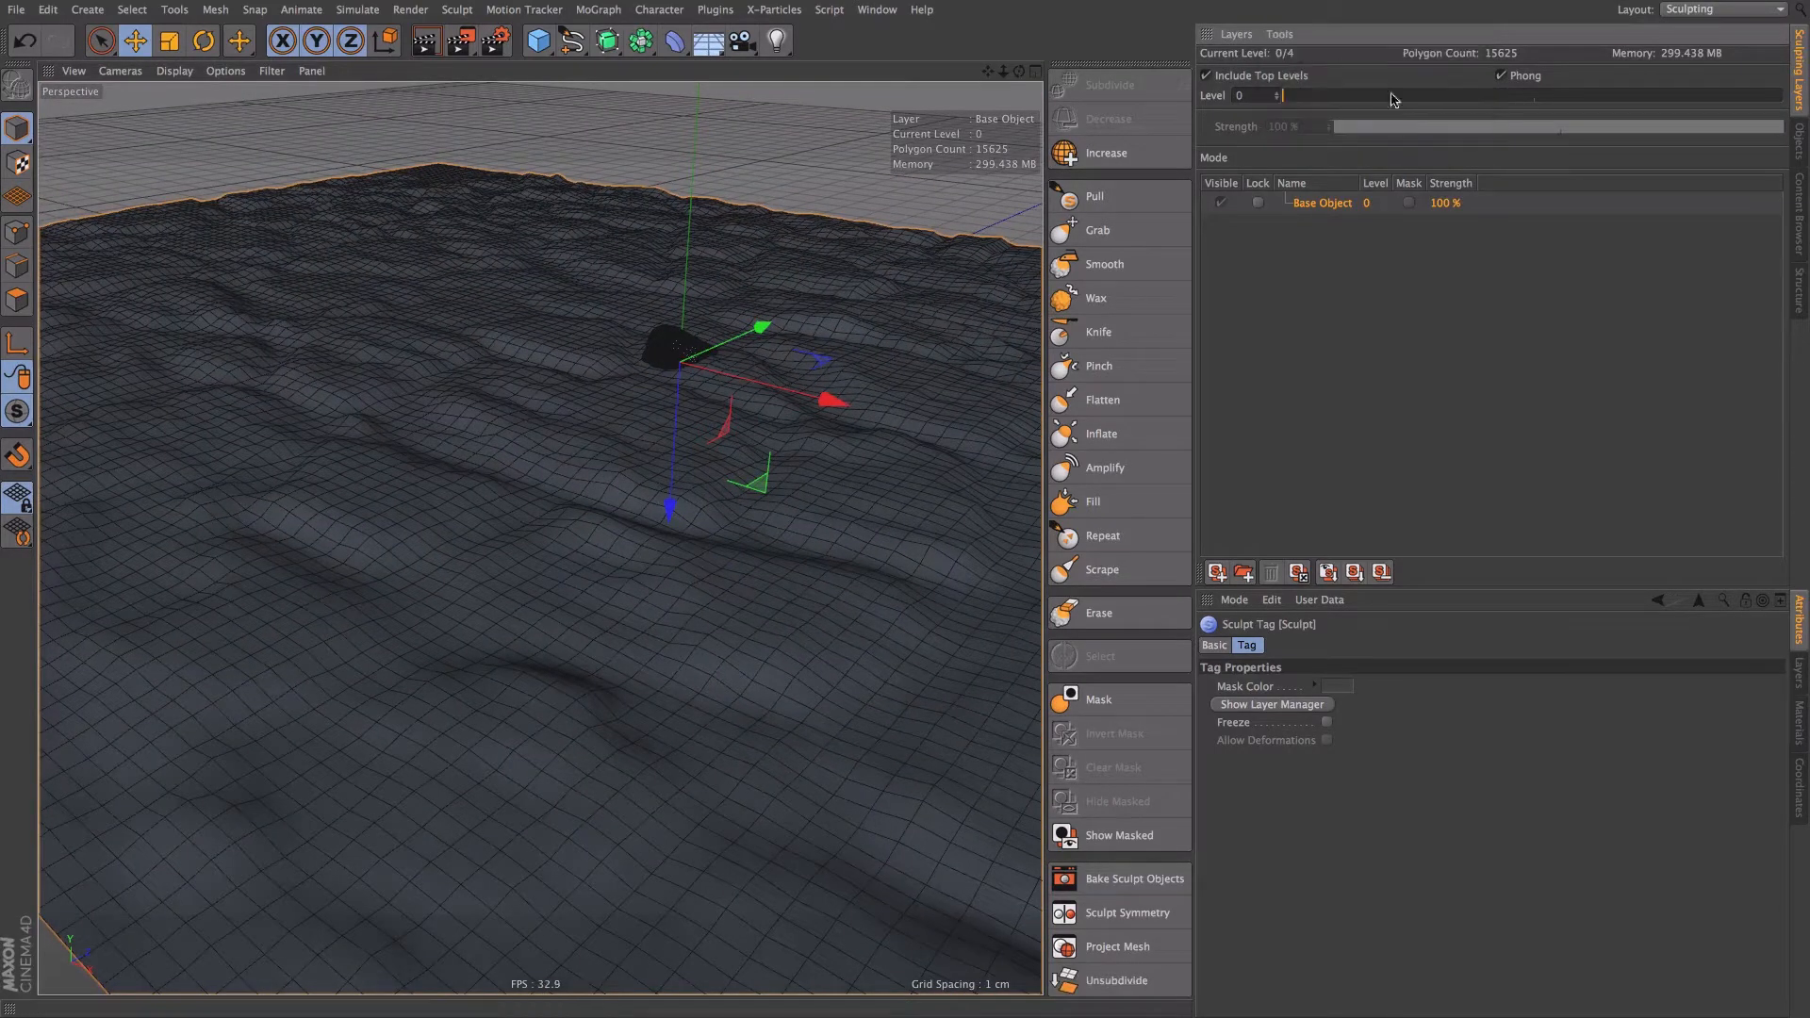
- Rename the HiPoly_Floor_Unsubdivided_Layer(0) object as LowPoly_Floor
click(1340, 63)
click(1803, 142)
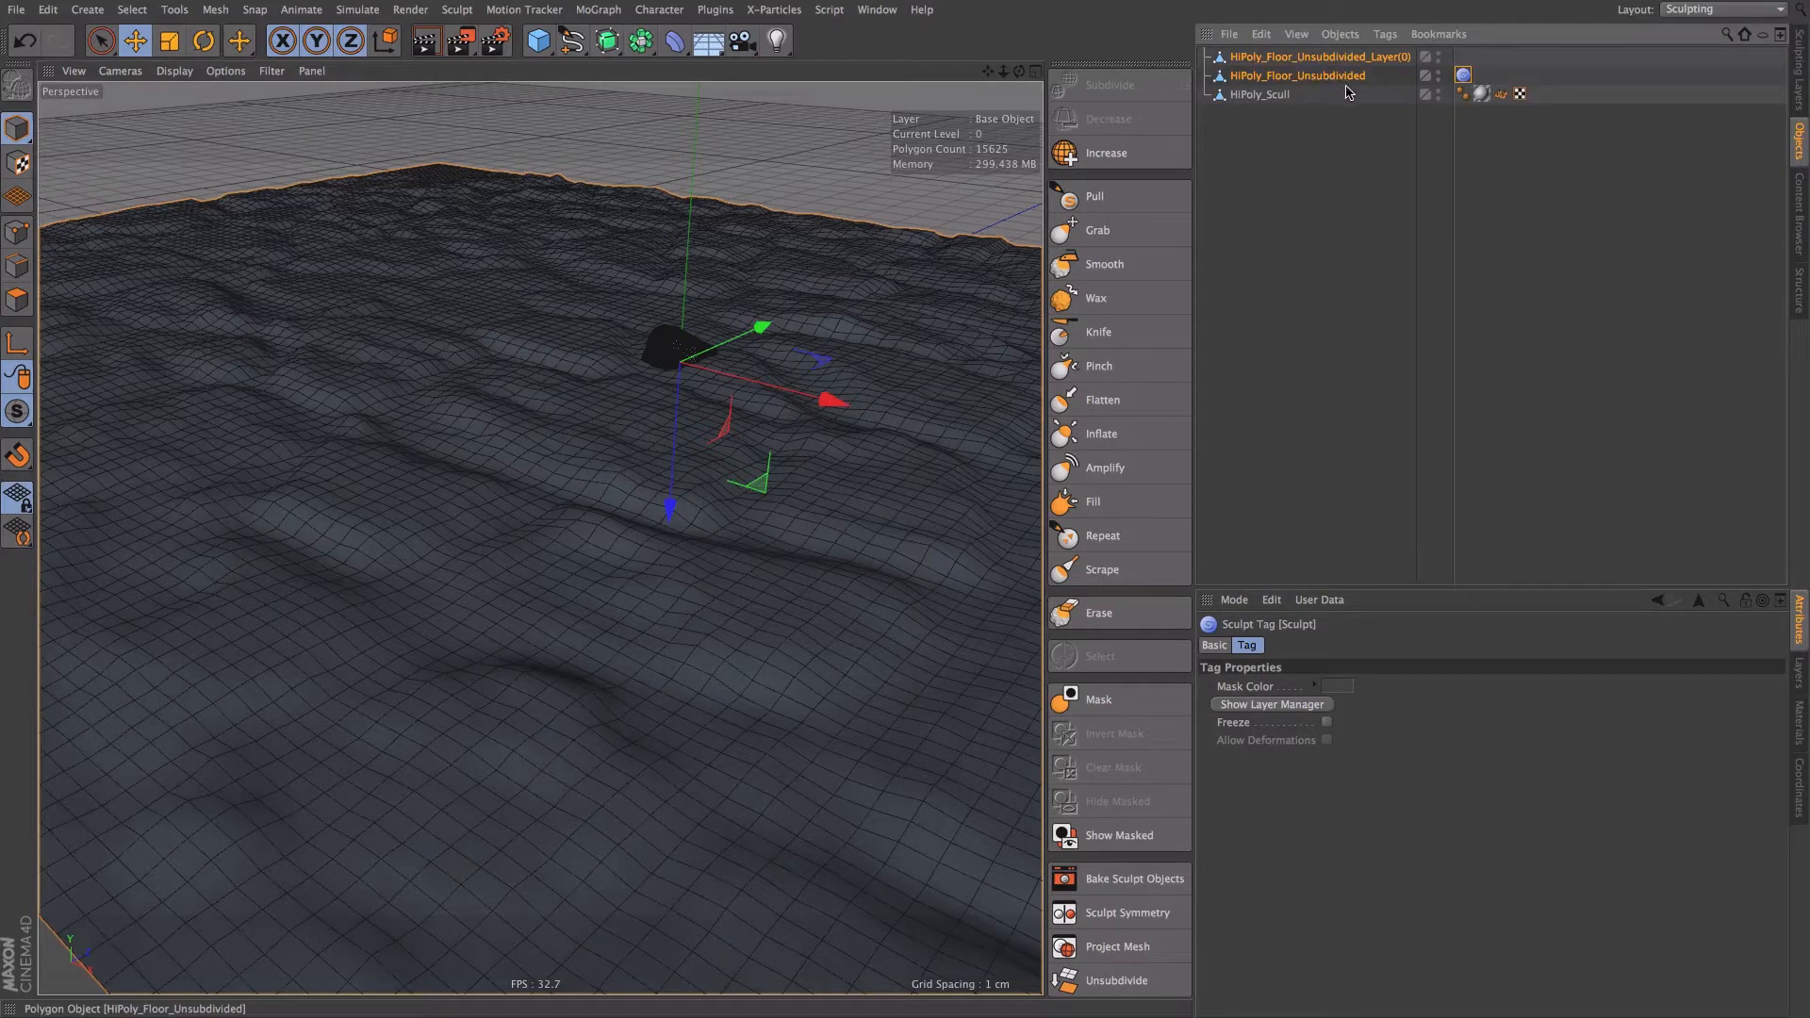
click(1335, 132)
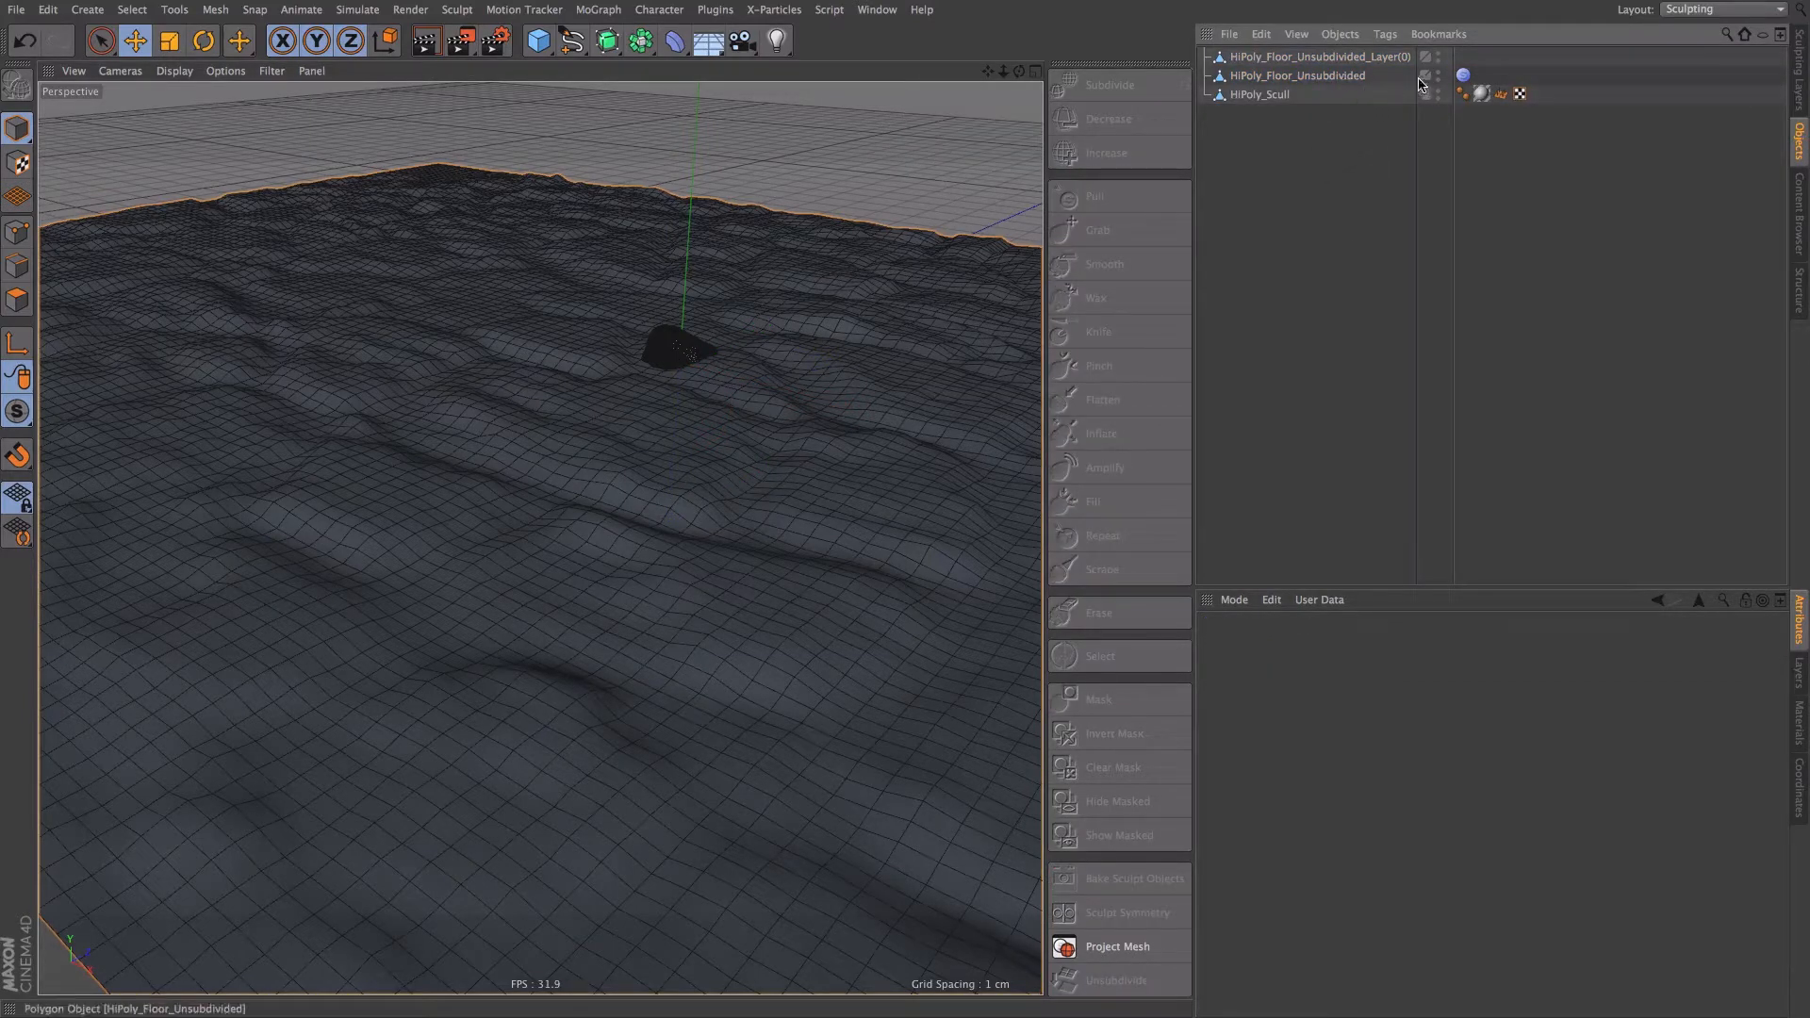
click(1318, 77)
click(1374, 60)
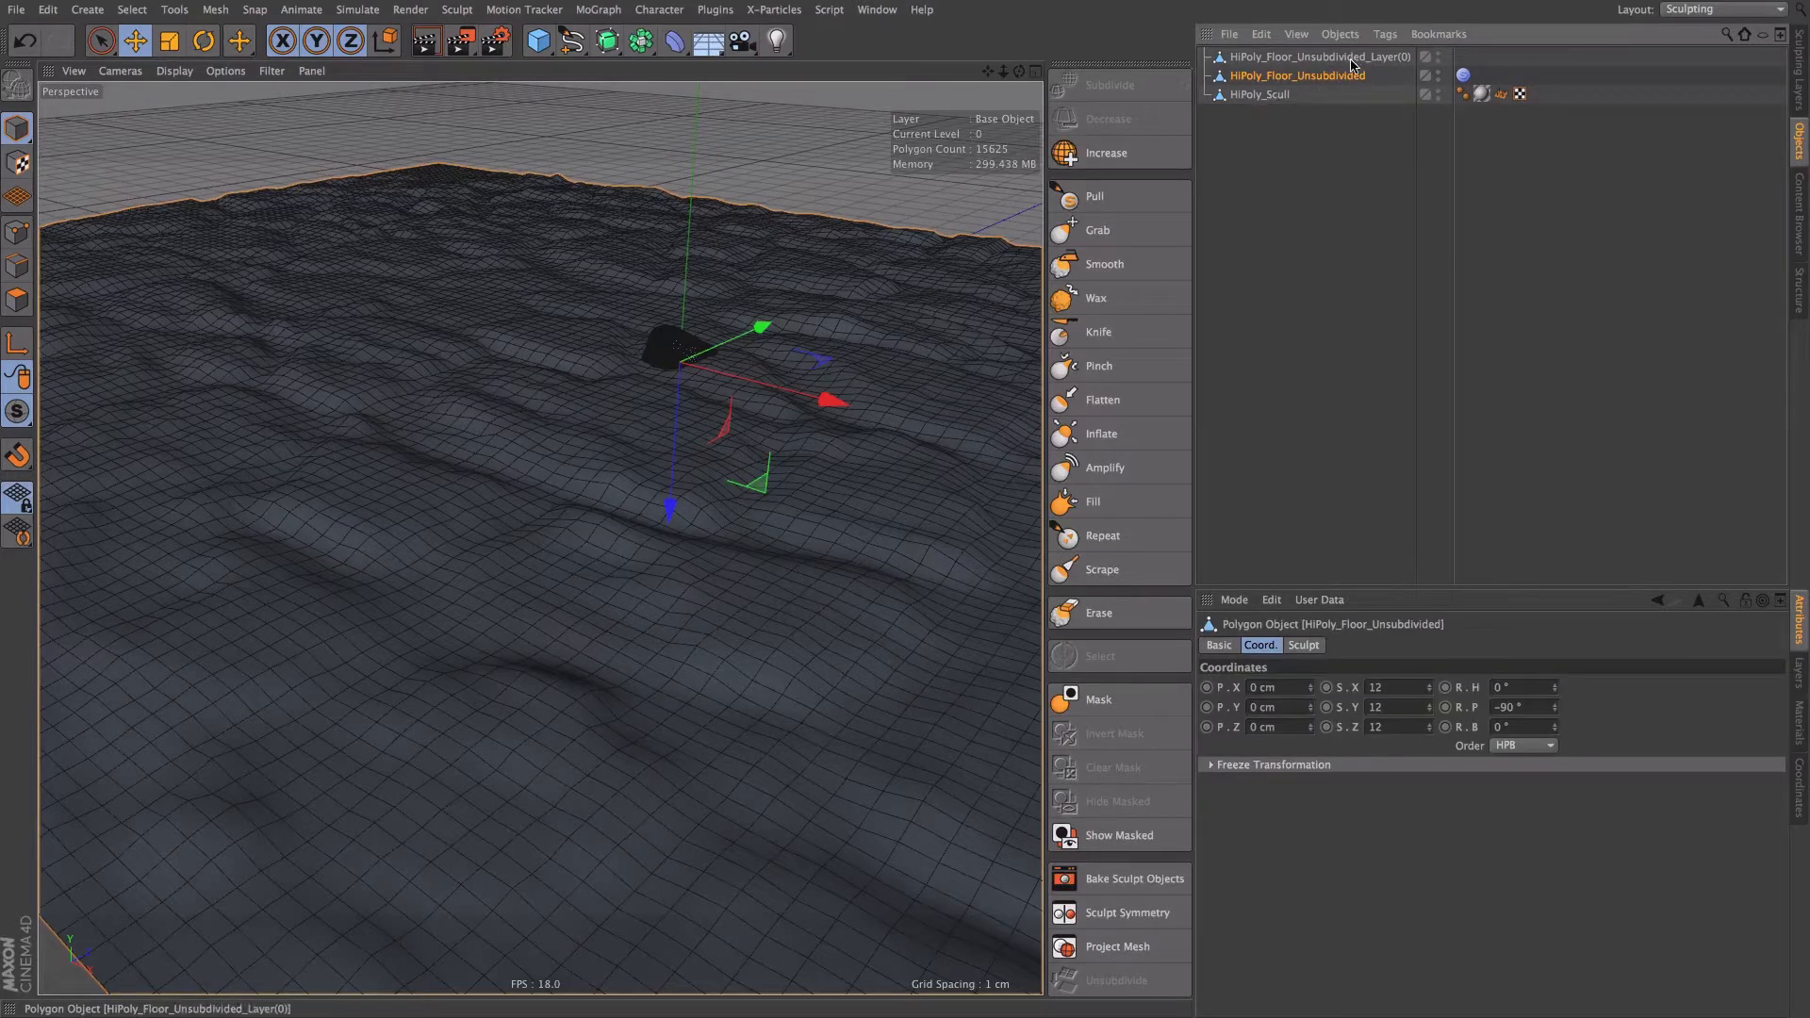
double_click(1383, 62)
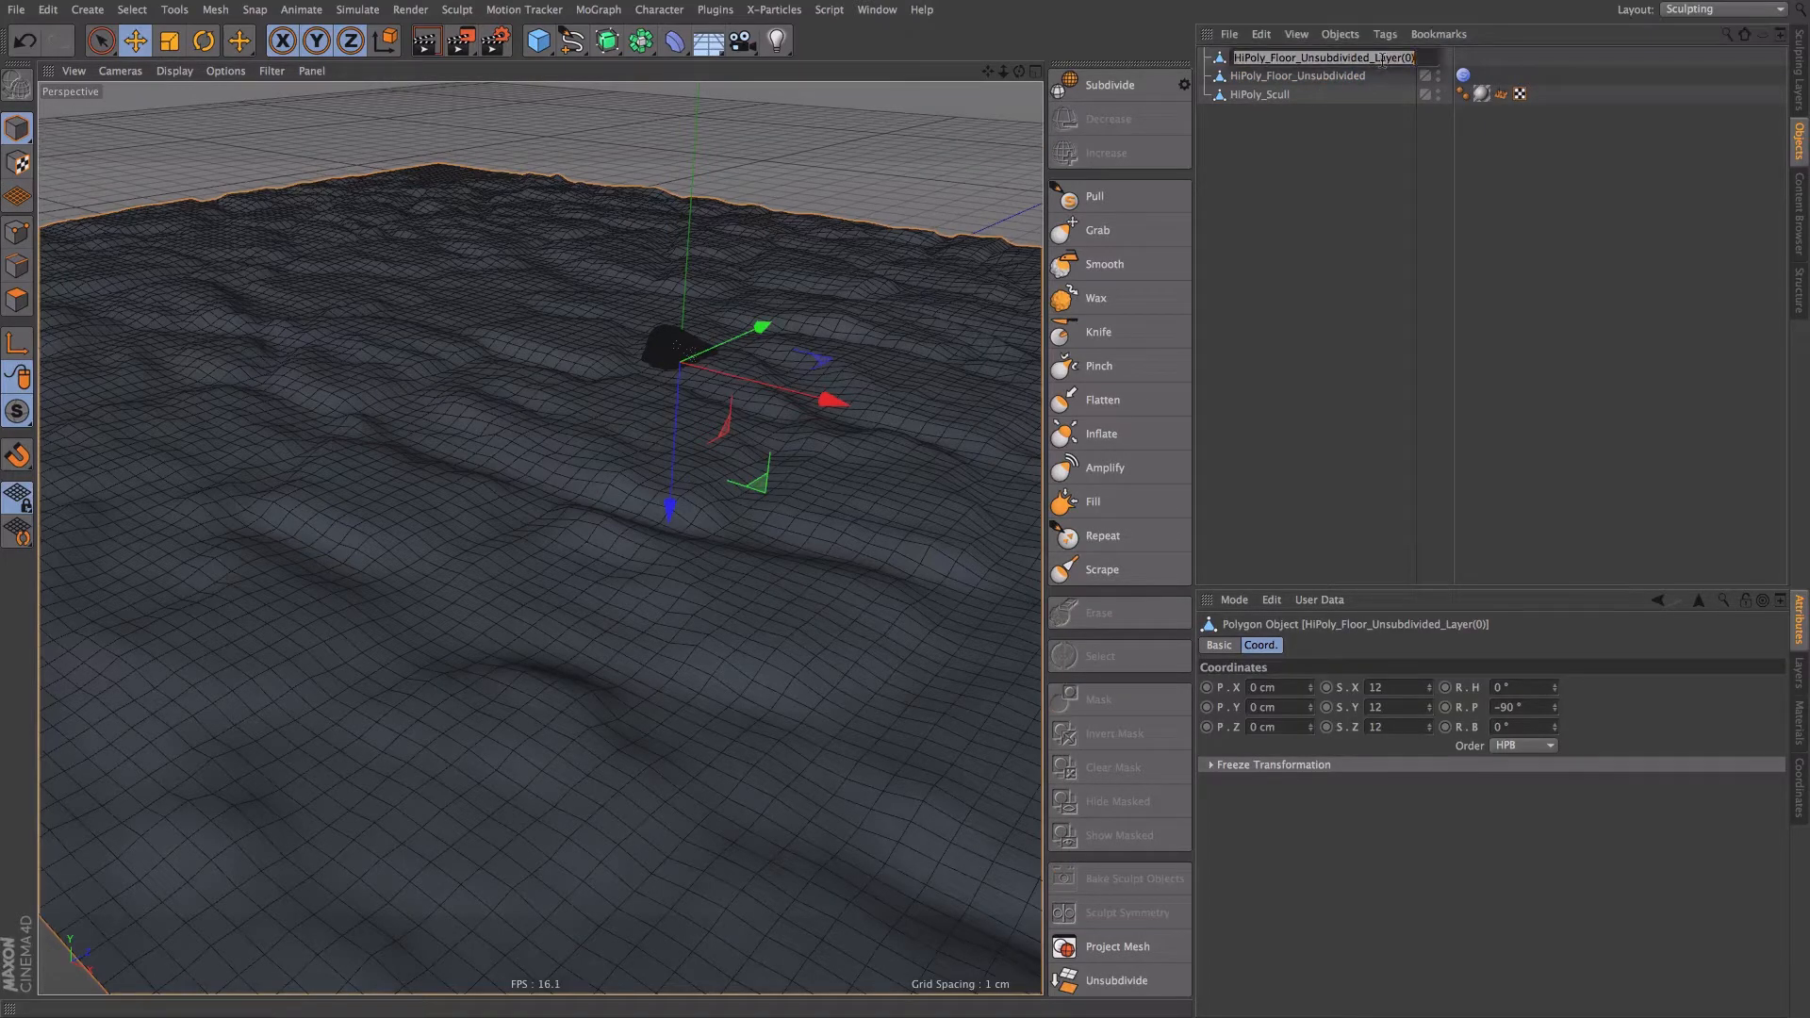
text(LowPoly_Floor)
key(Return)
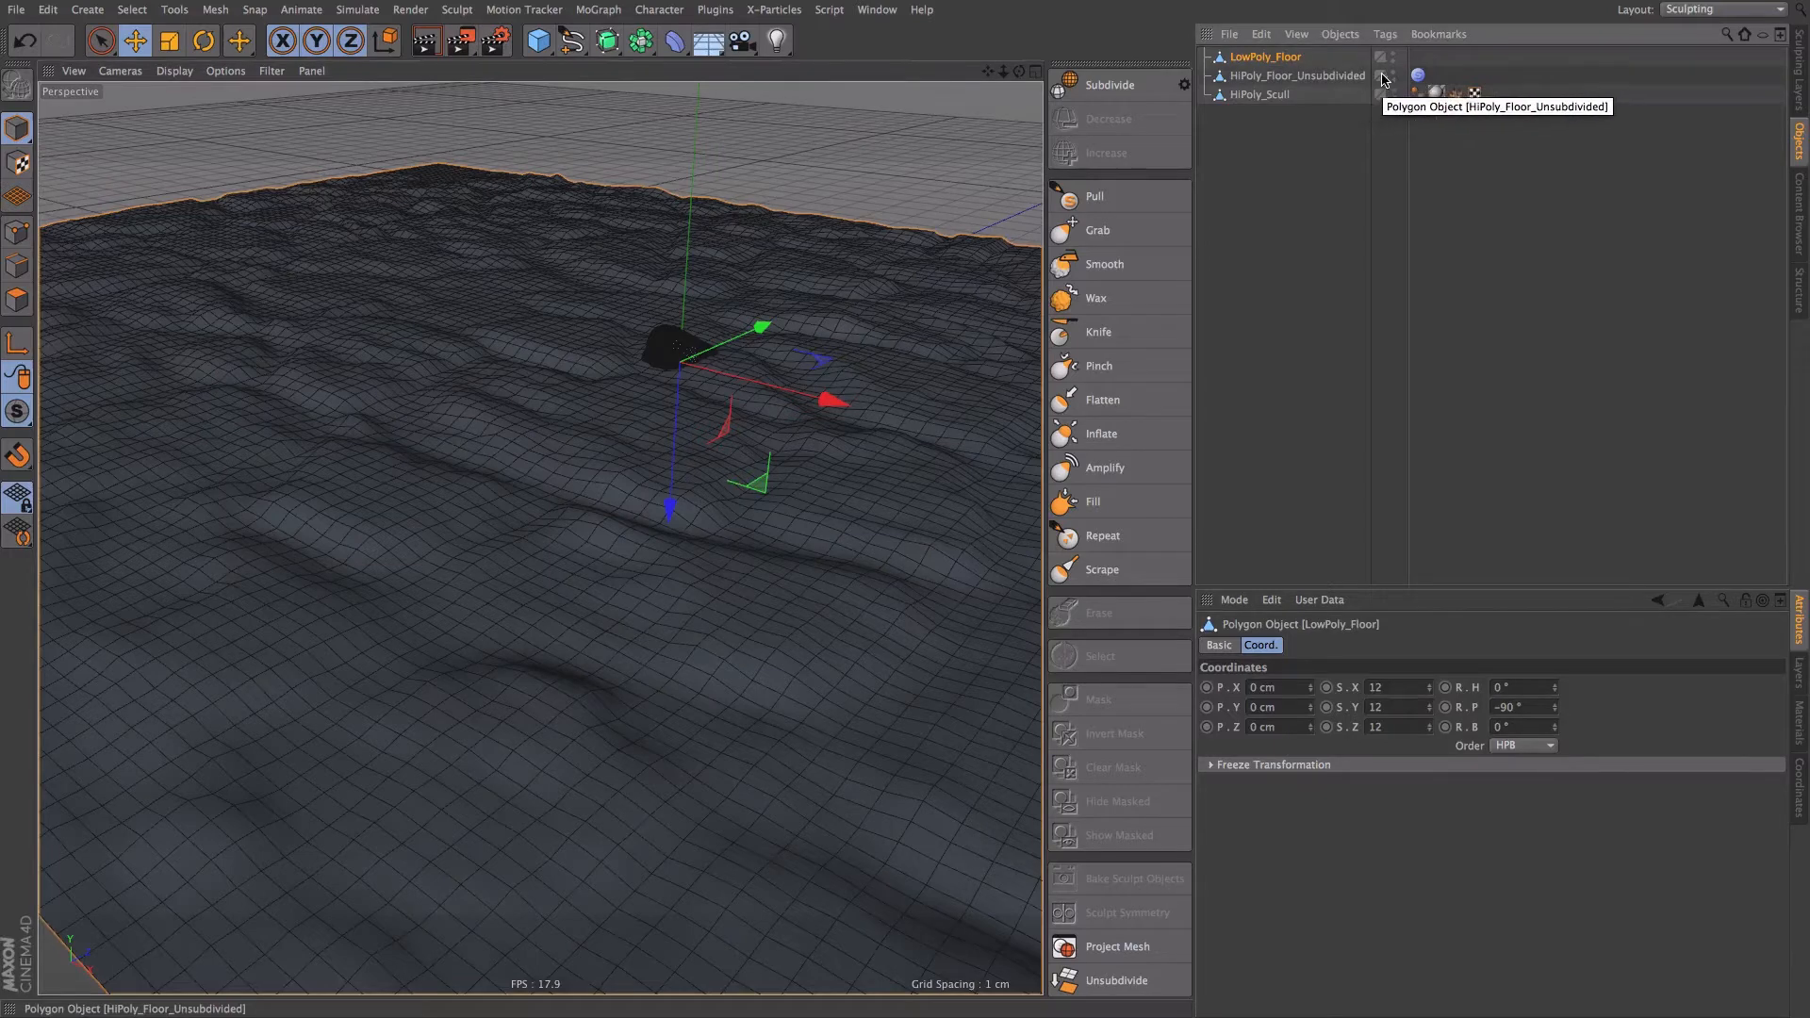
- Raise HiPoly_Scull straight up along Y to about 3.12 cm and look at its mesh density
click(1266, 120)
click(1261, 95)
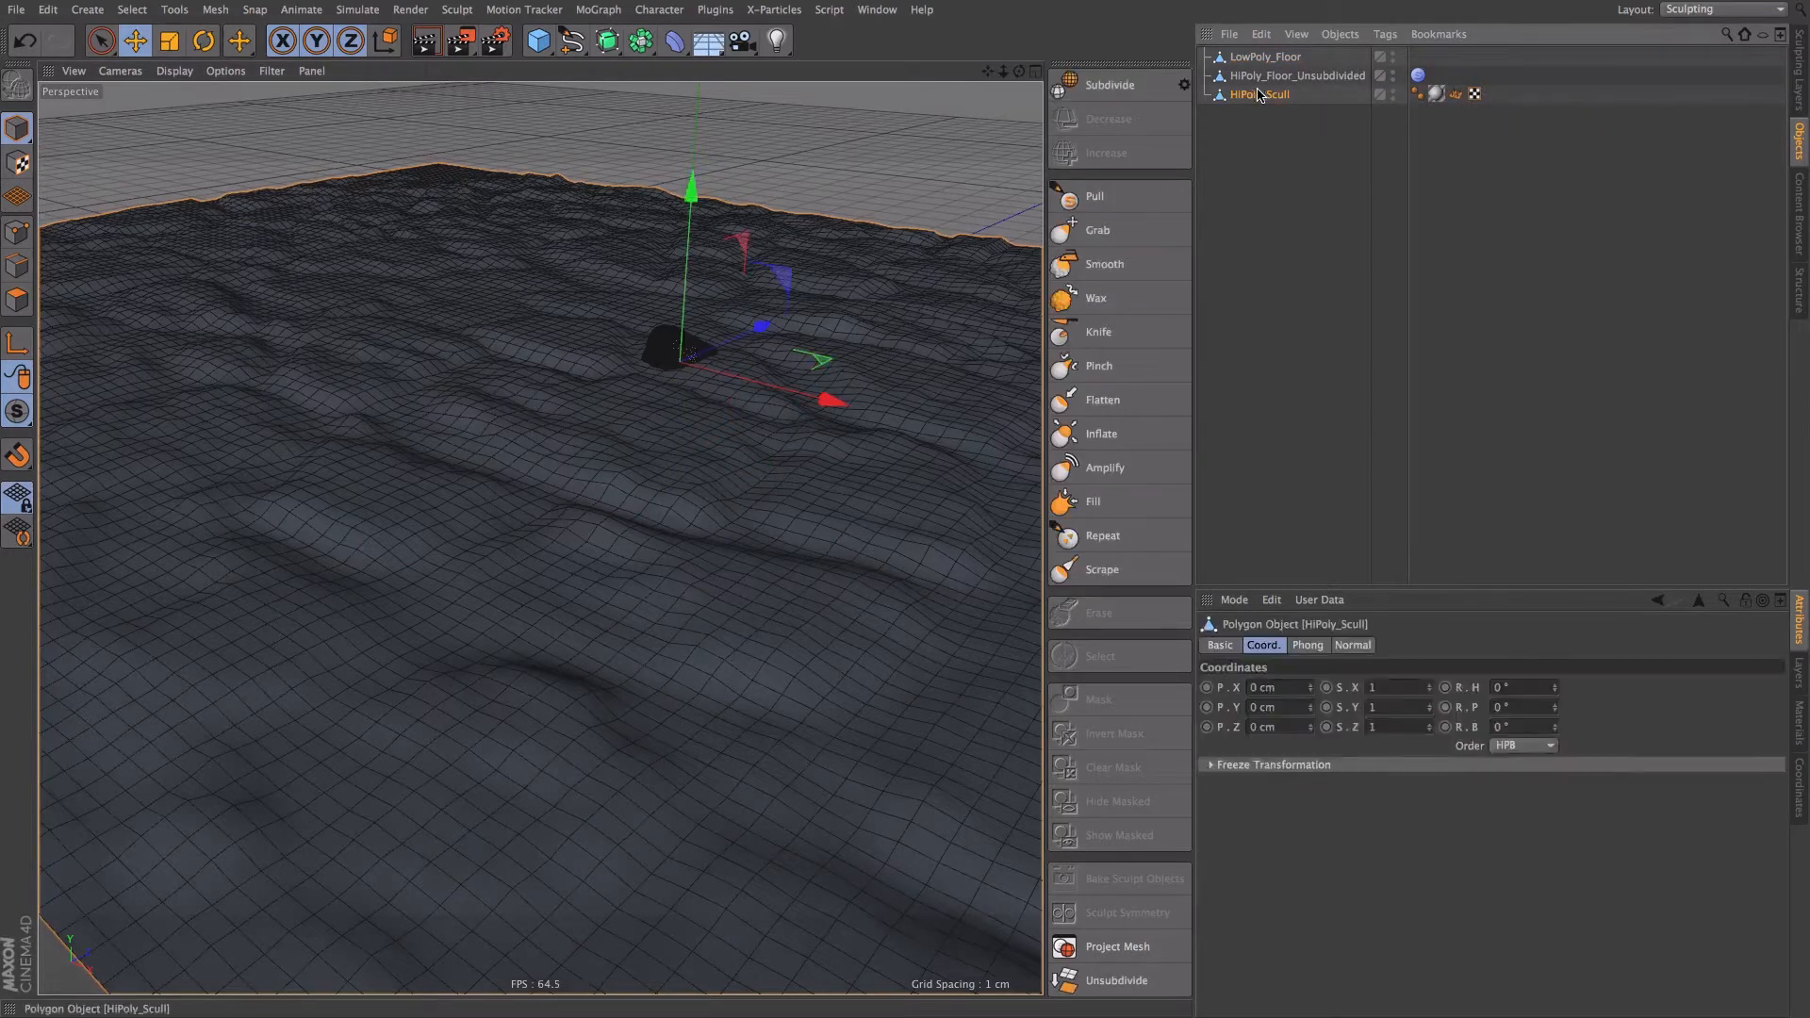
key(e)
alt+middle_drag(666, 381, 538, 541)
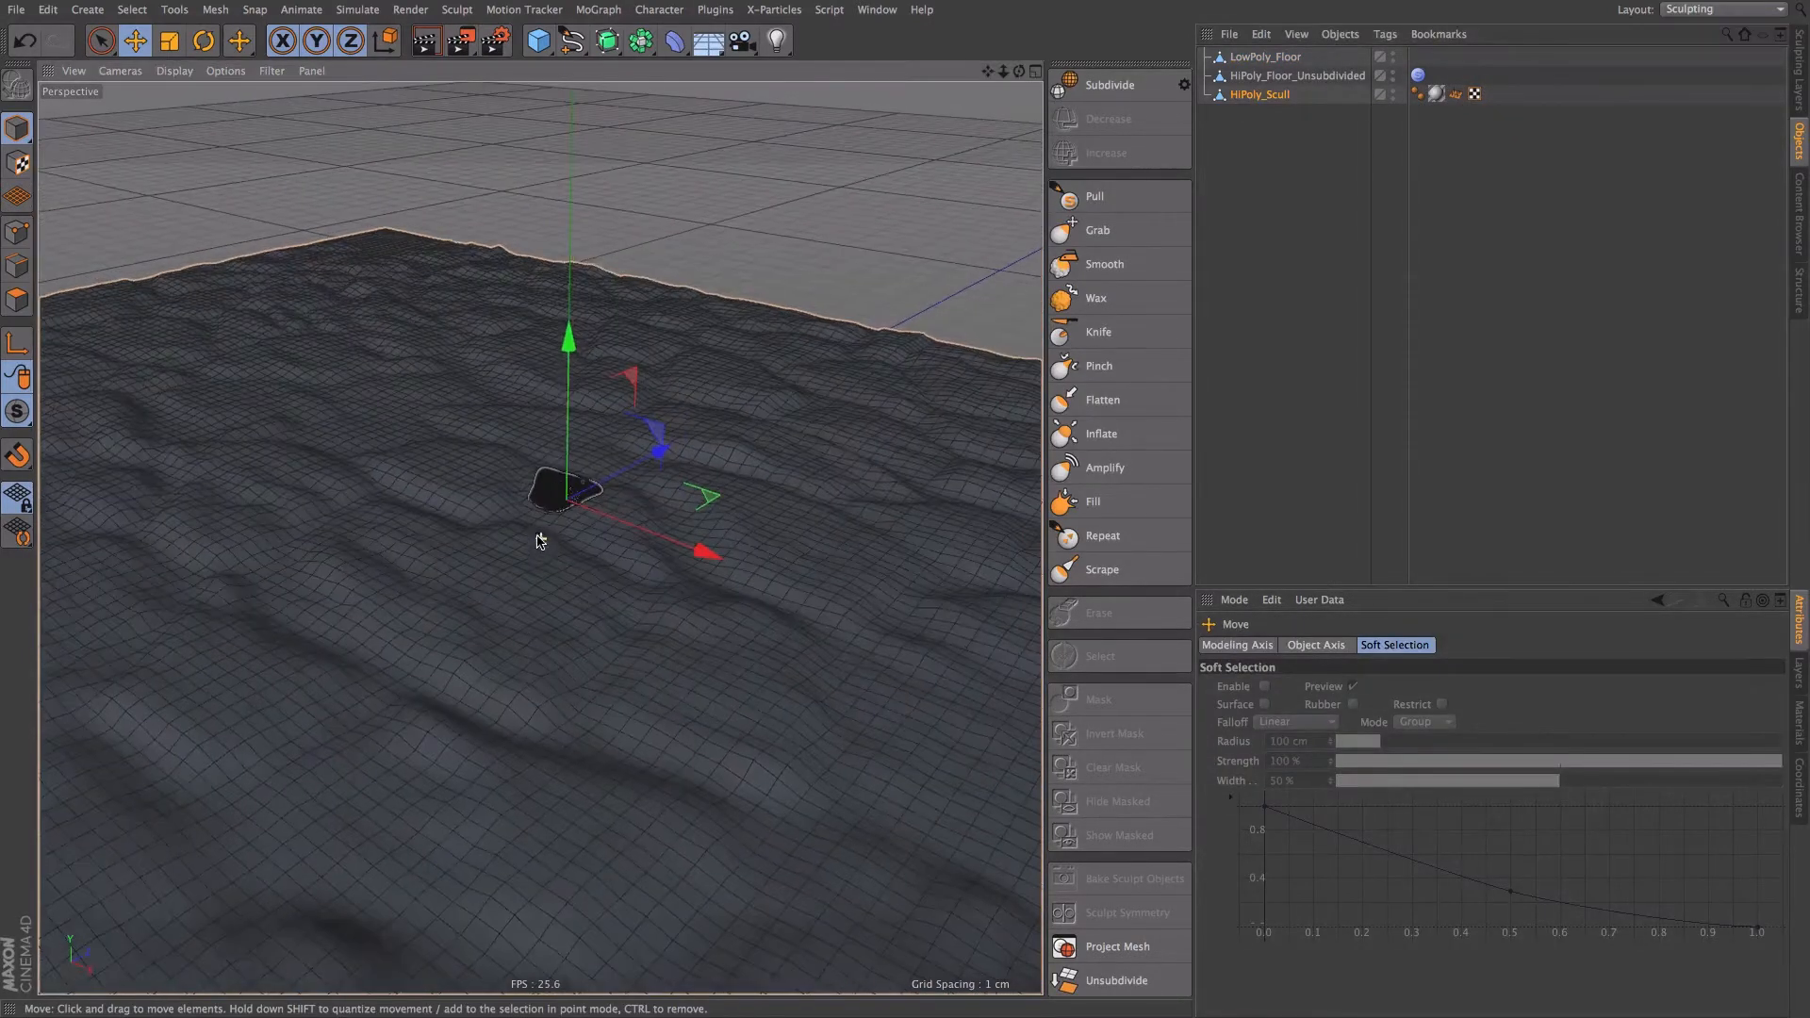
drag(567, 339, 569, 154)
alt+right_drag(557, 294, 754, 294)
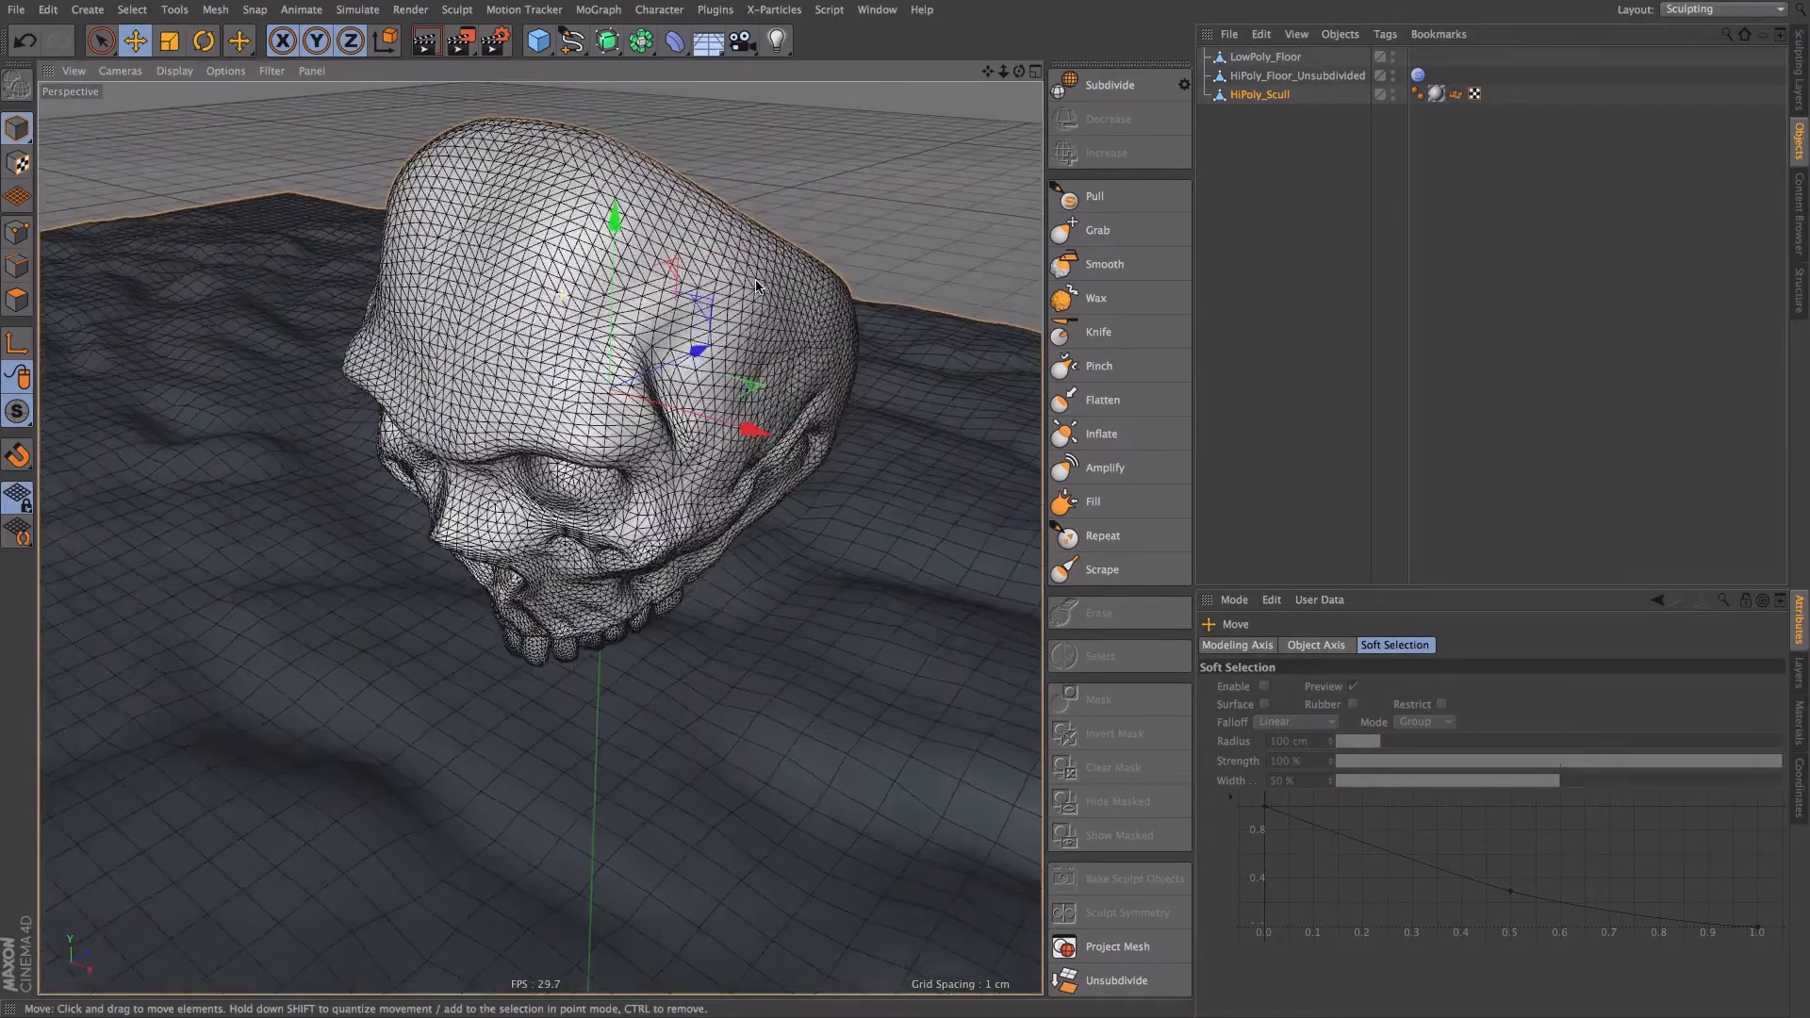
mouse_move(596, 379)
alt+mouse_down()
mouse_move(779, 307)
mouse_move(660, 315)
mouse_move(493, 270)
mouse_move(420, 279)
mouse_move(690, 359)
mouse_move(592, 382)
alt+mouse_up()
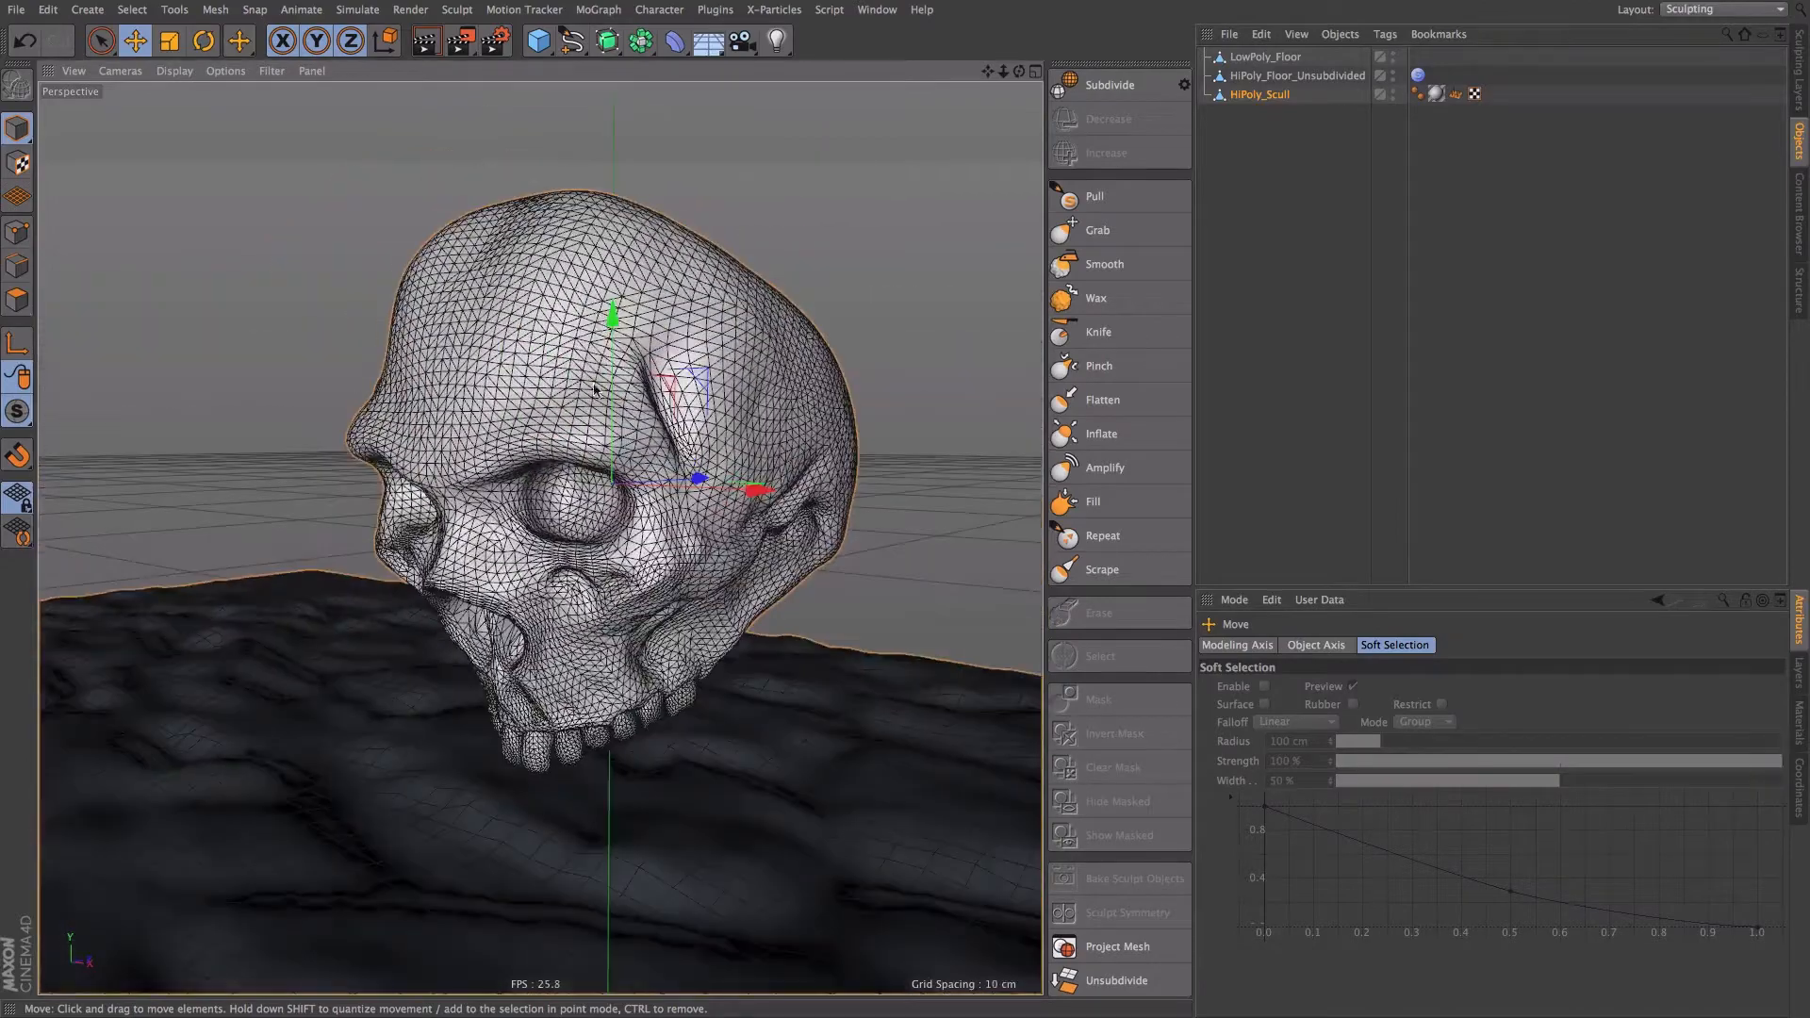
alt+right_drag(581, 464, 563, 478)
alt+drag(535, 486, 608, 481)
alt+right_drag(608, 481, 490, 492)
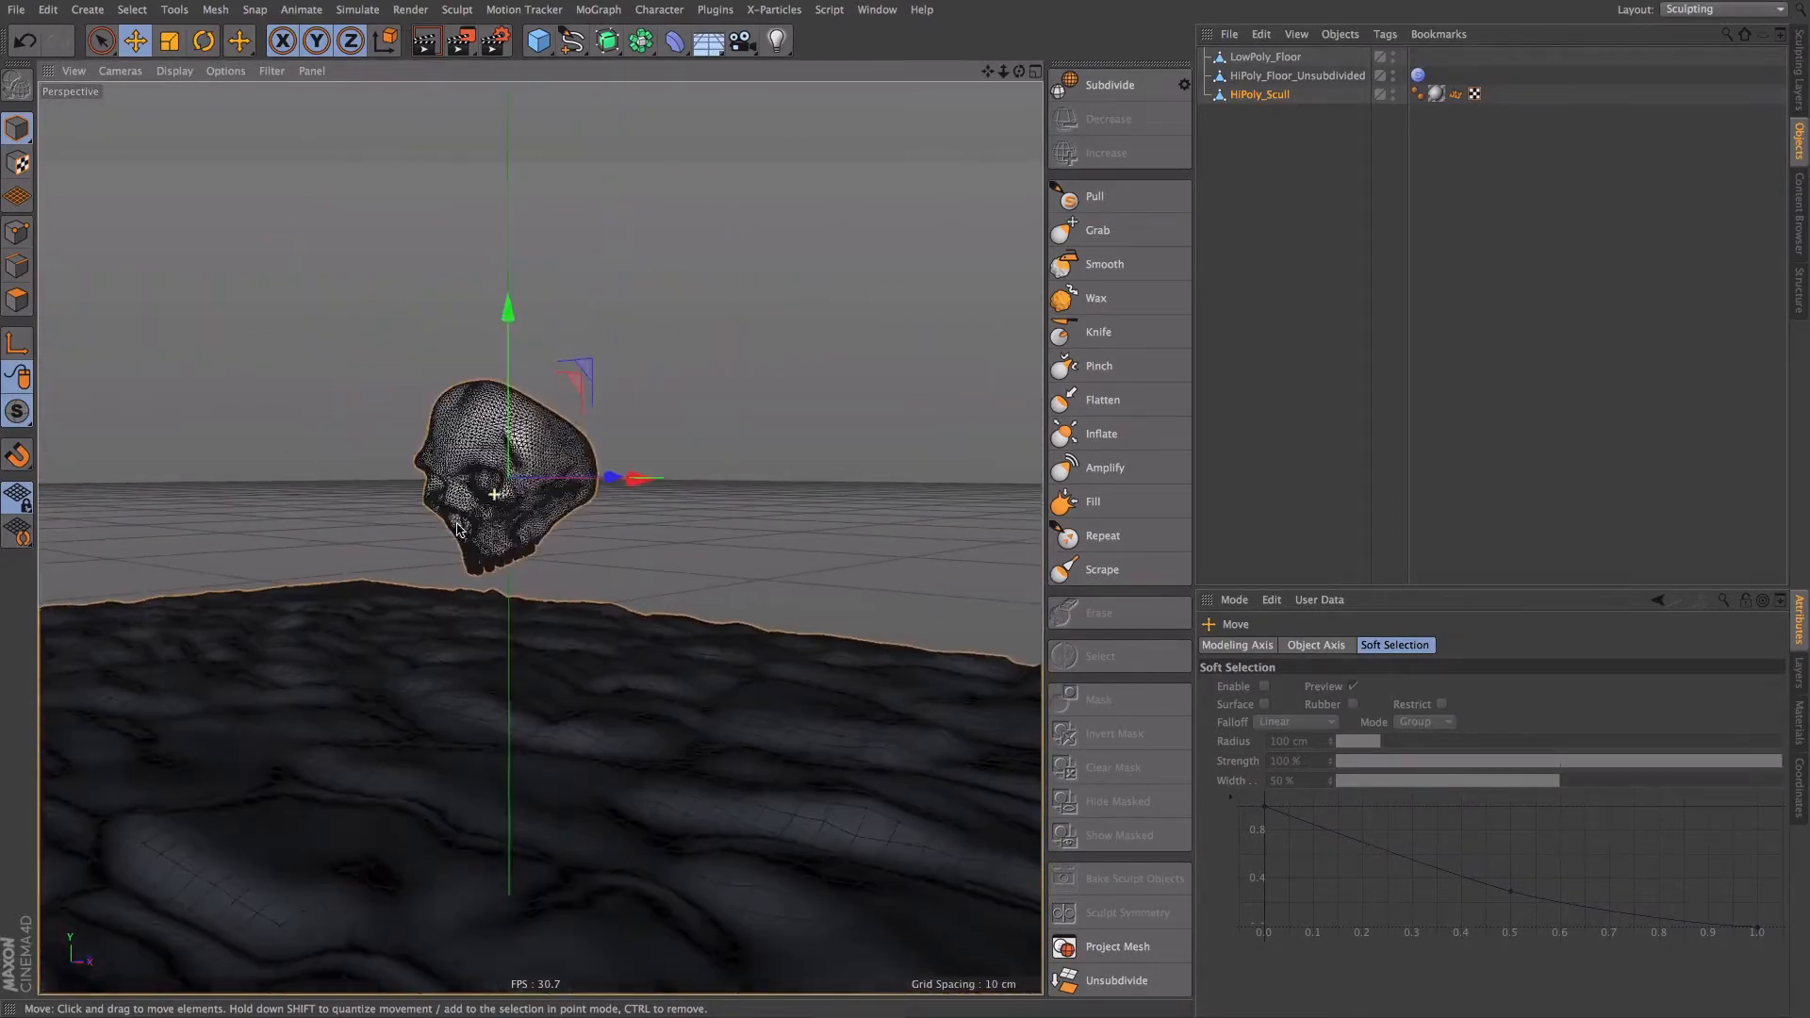
alt+drag(591, 497, 562, 477)
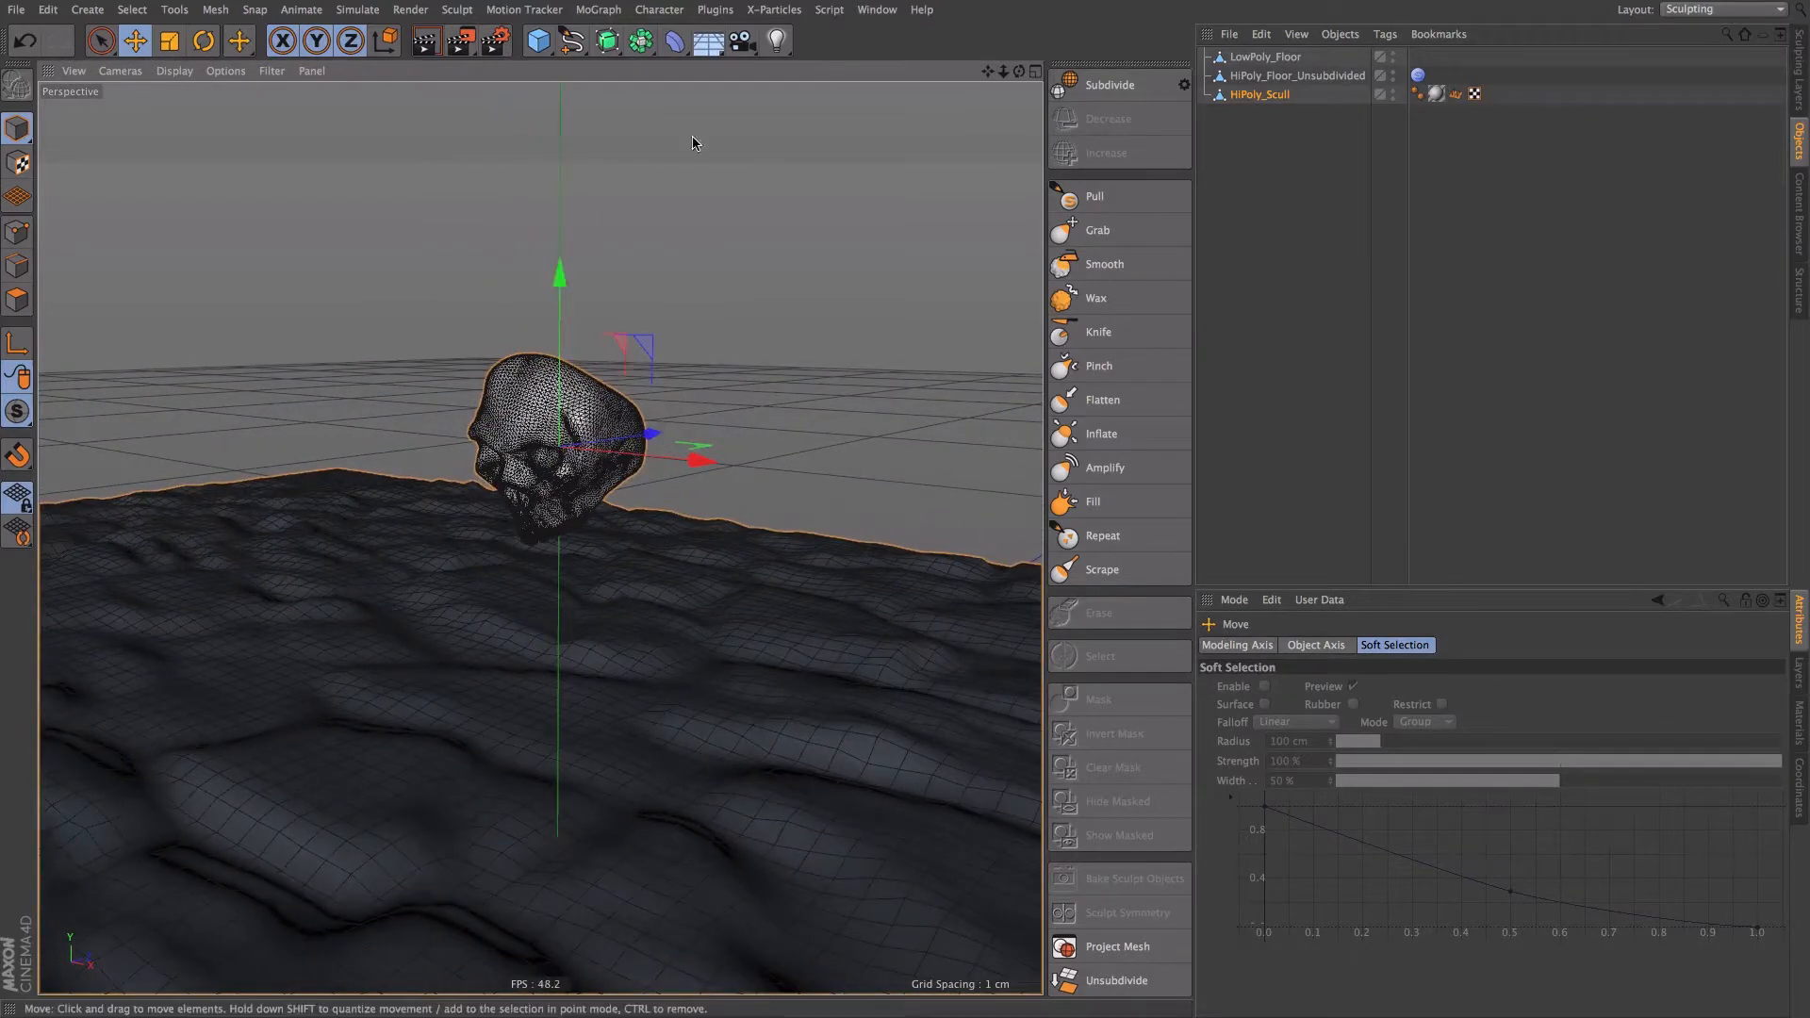
- Add a Polygon Reduction deformer as a child of HiPoly_Scull and switch to the Standard layout
click(674, 40)
click(1216, 270)
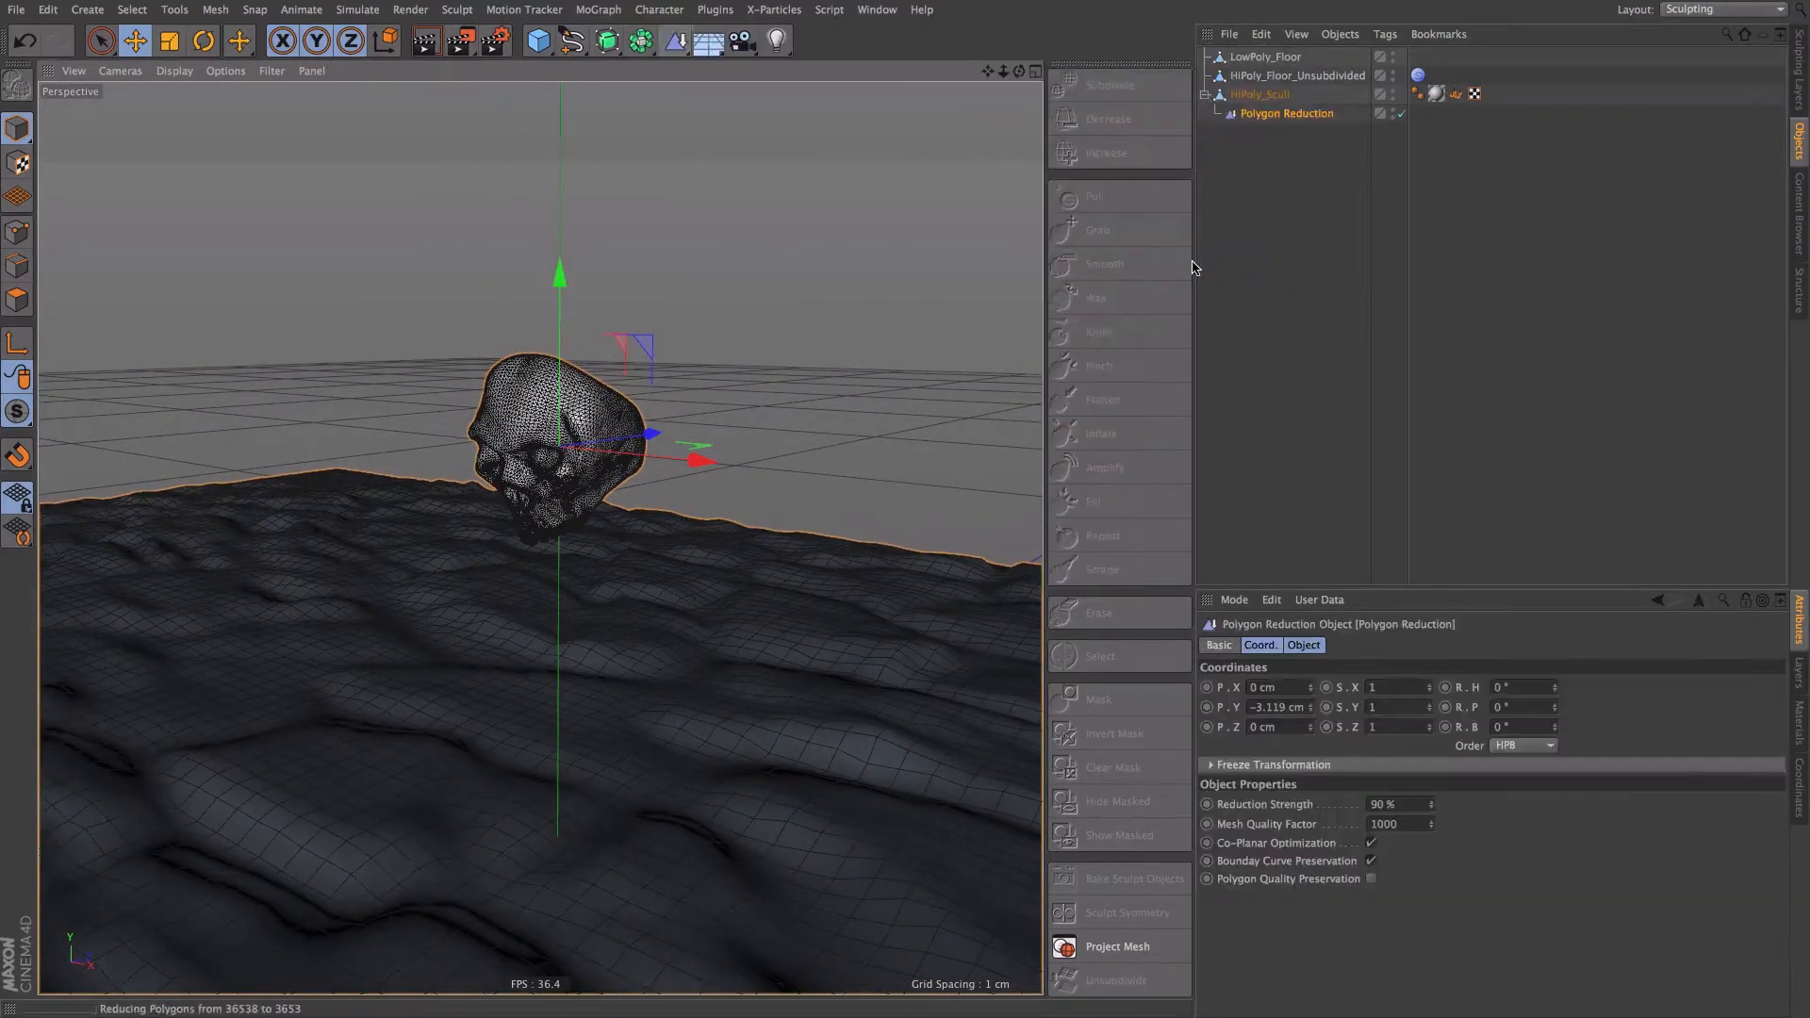
click(1696, 10)
click(1727, 146)
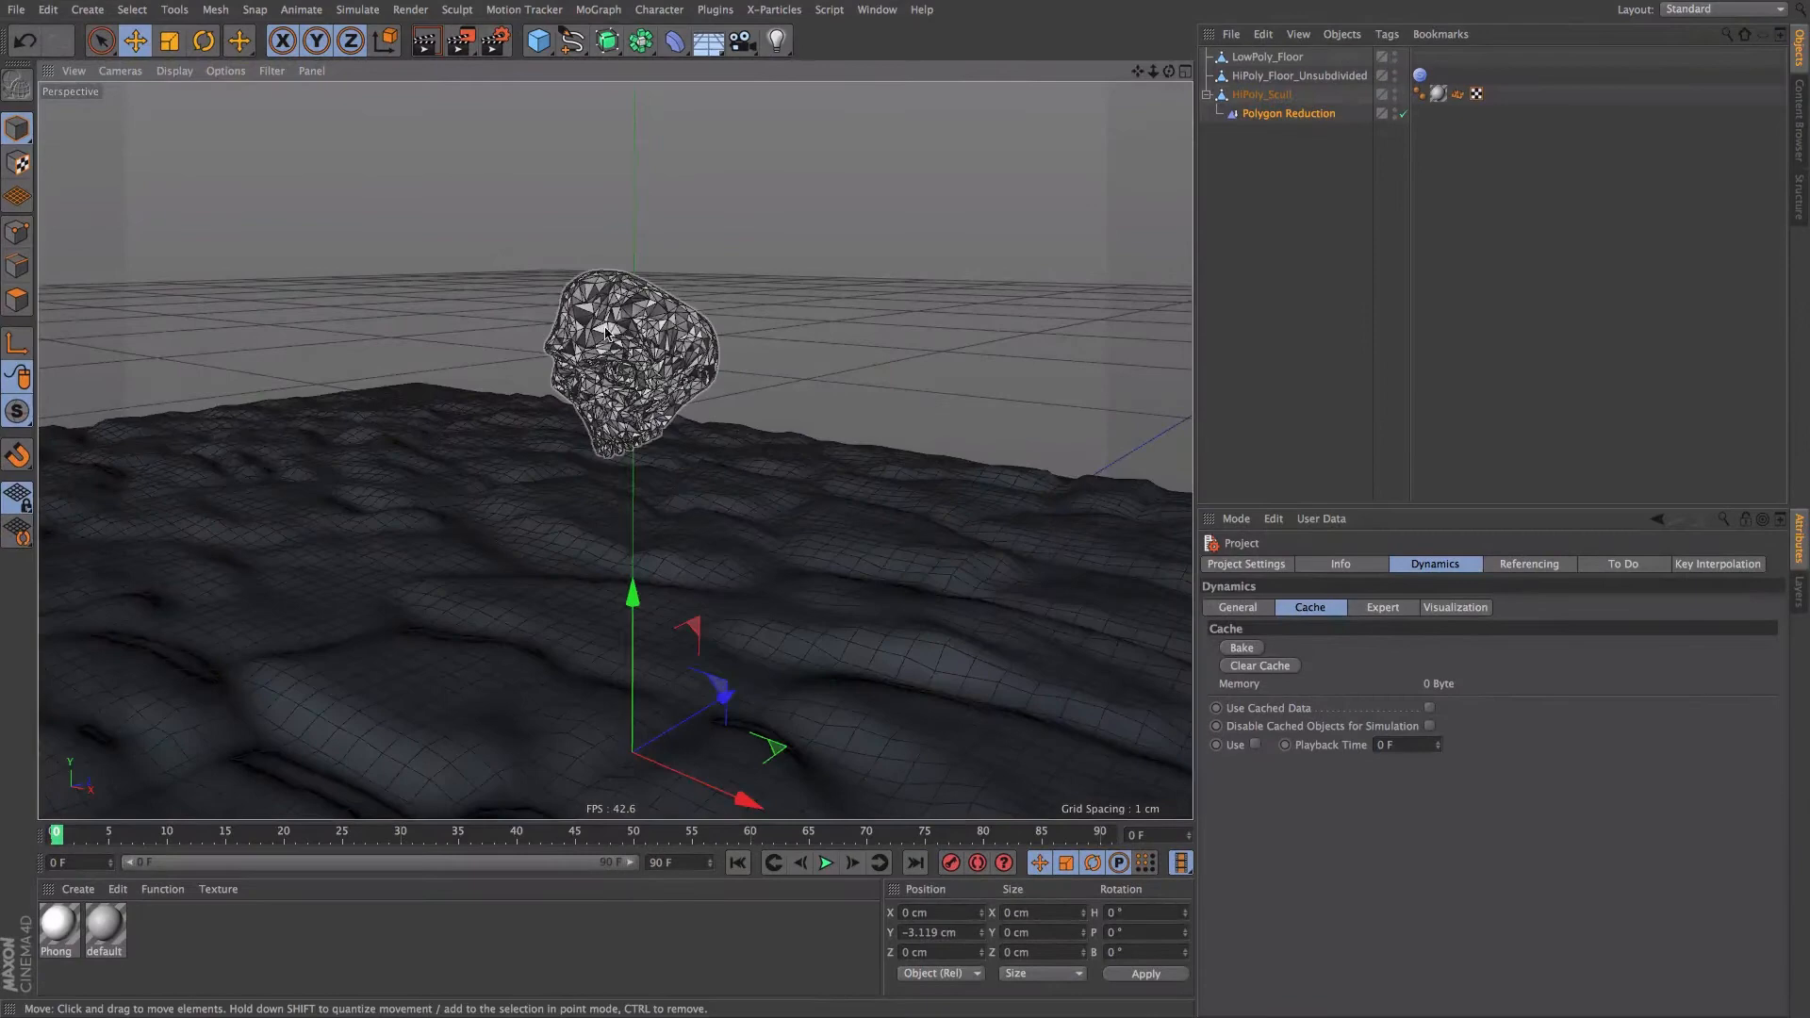
mouse_move(605, 330)
alt+mouse_down()
mouse_move(747, 355)
mouse_move(574, 341)
alt+mouse_up()
- Delete the Normal tag from HiPoly_Scull and check the shading of the reduced skull
click(1449, 118)
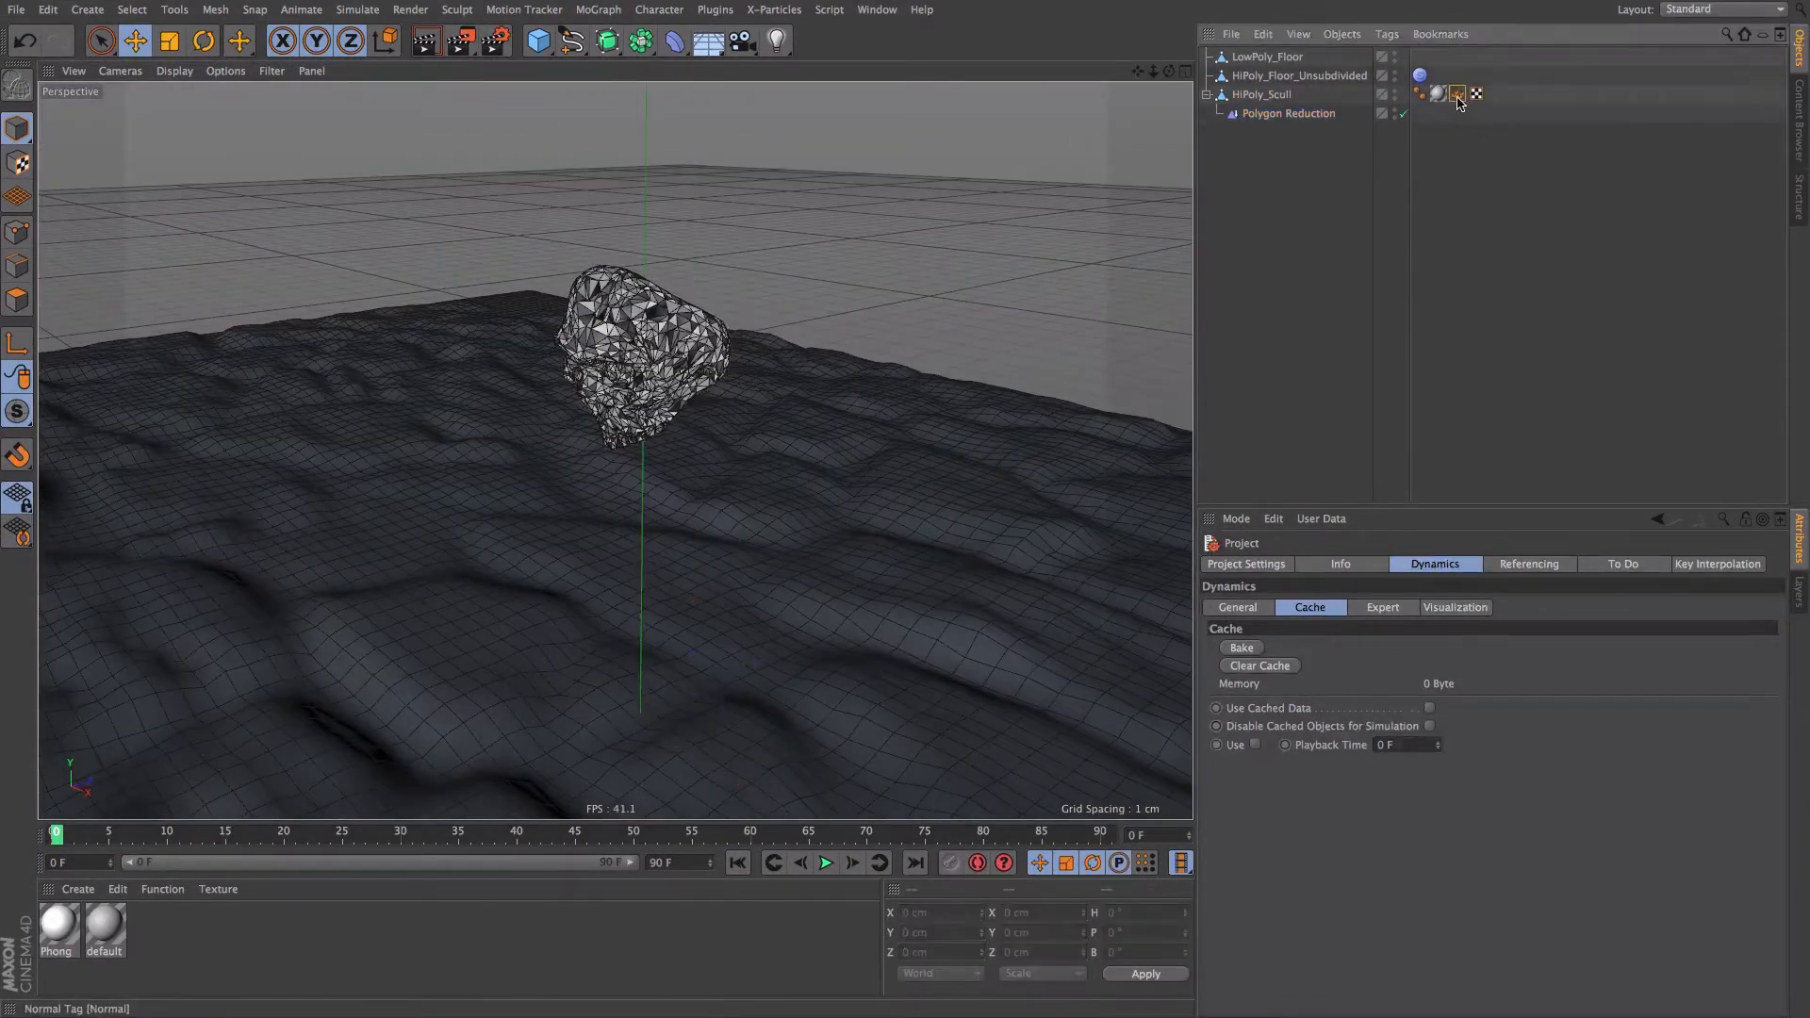
click(1457, 95)
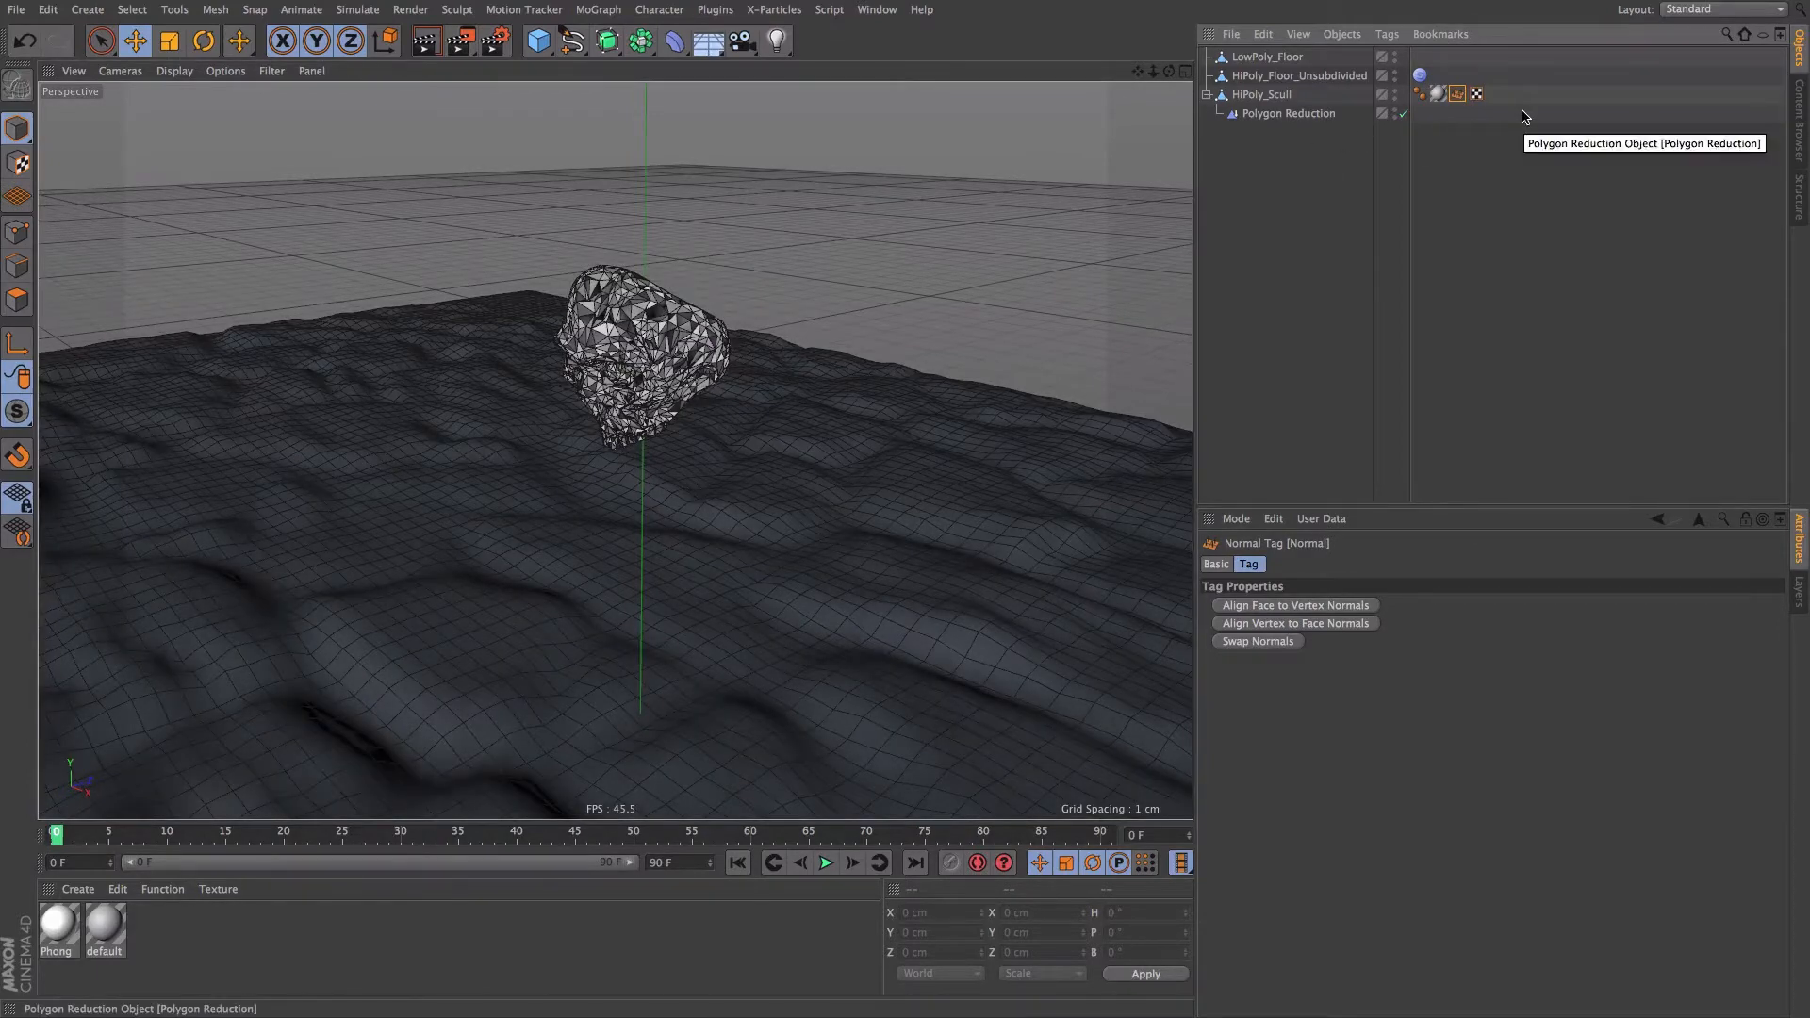
key(Delete)
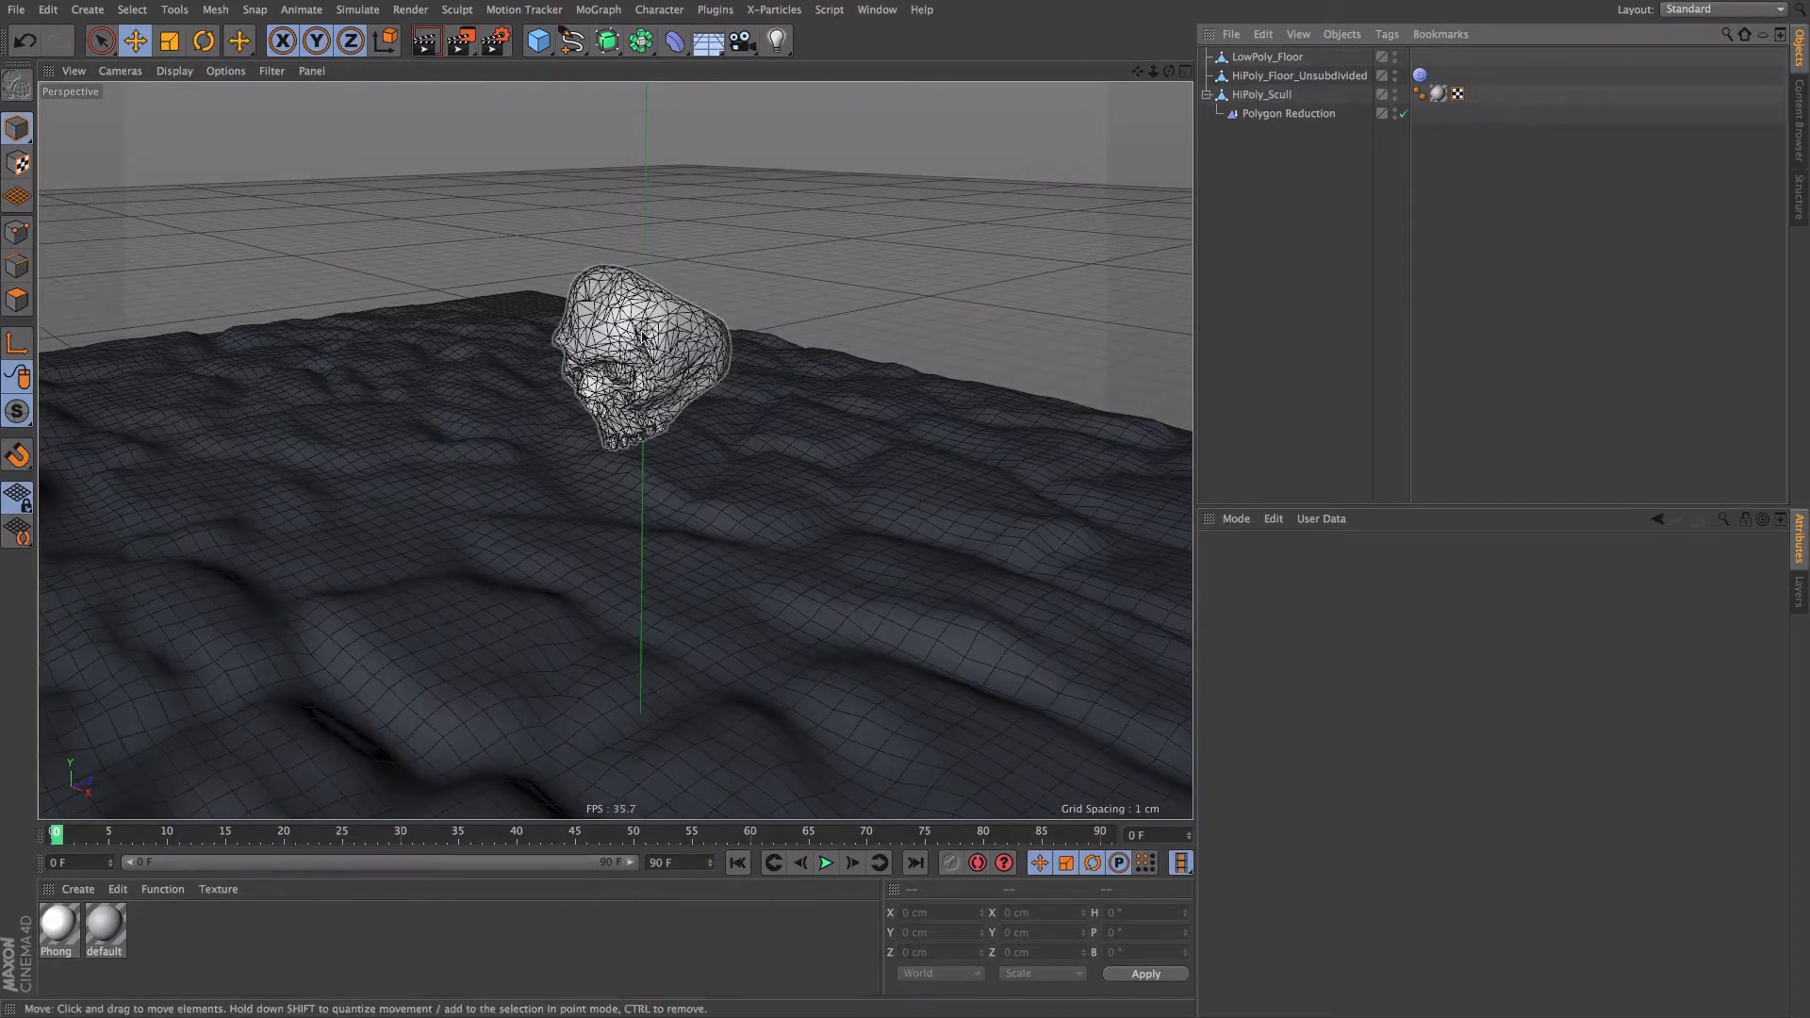
mouse_move(640, 329)
alt+right_down()
mouse_move(746, 307)
mouse_move(636, 335)
alt+right_up()
alt+drag(601, 424, 633, 396)
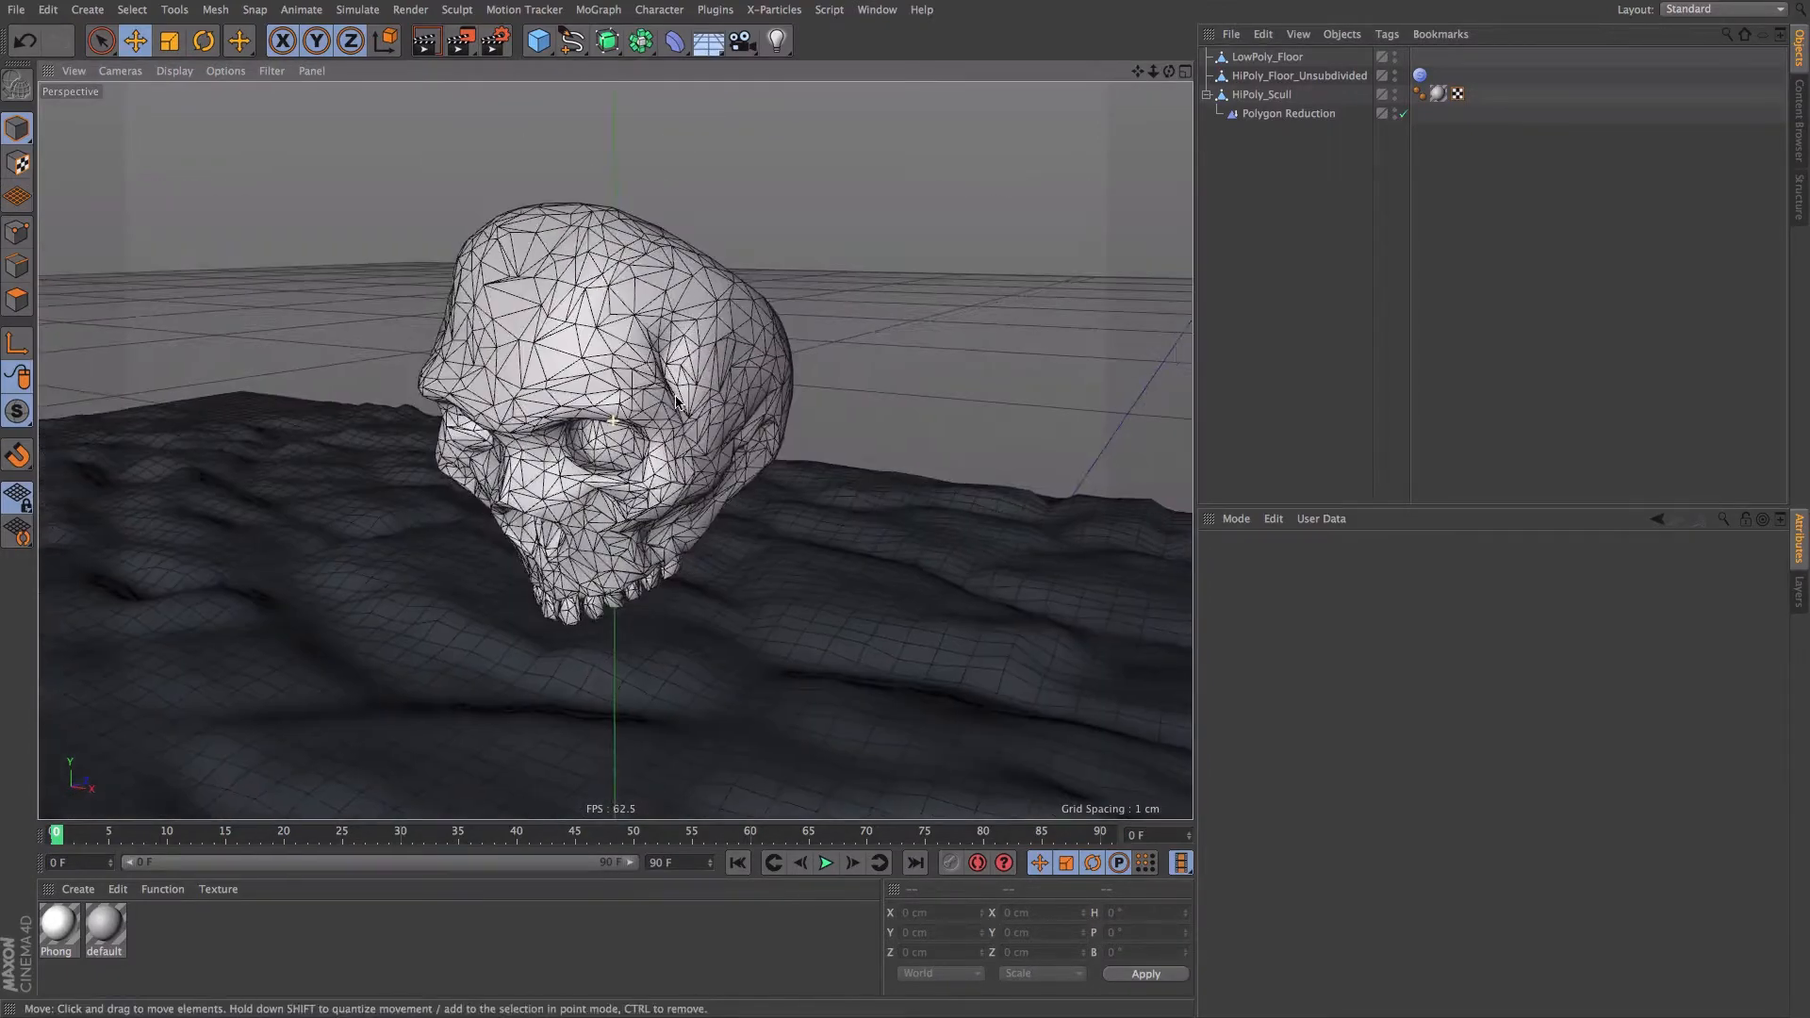
- Set the Polygon Reduction strength to 98% and check the skull's shape from a distance
click(1286, 113)
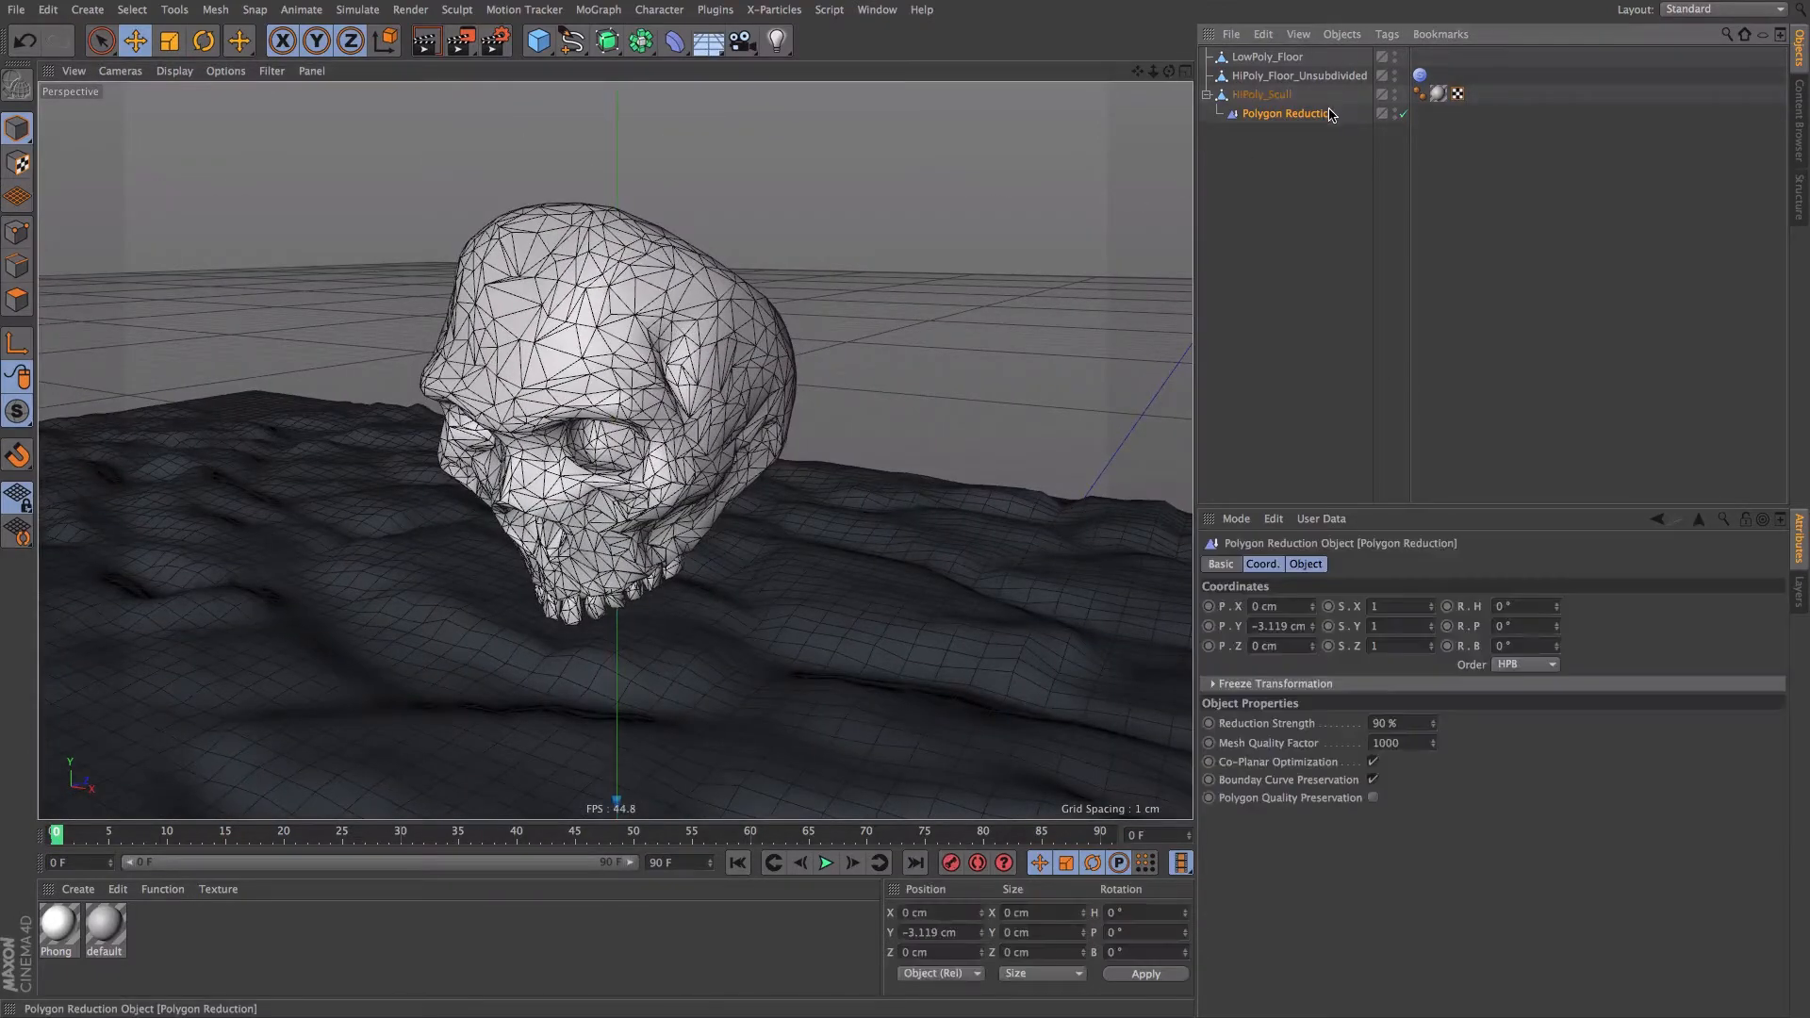
click(1433, 720)
click(1432, 720)
click(1433, 721)
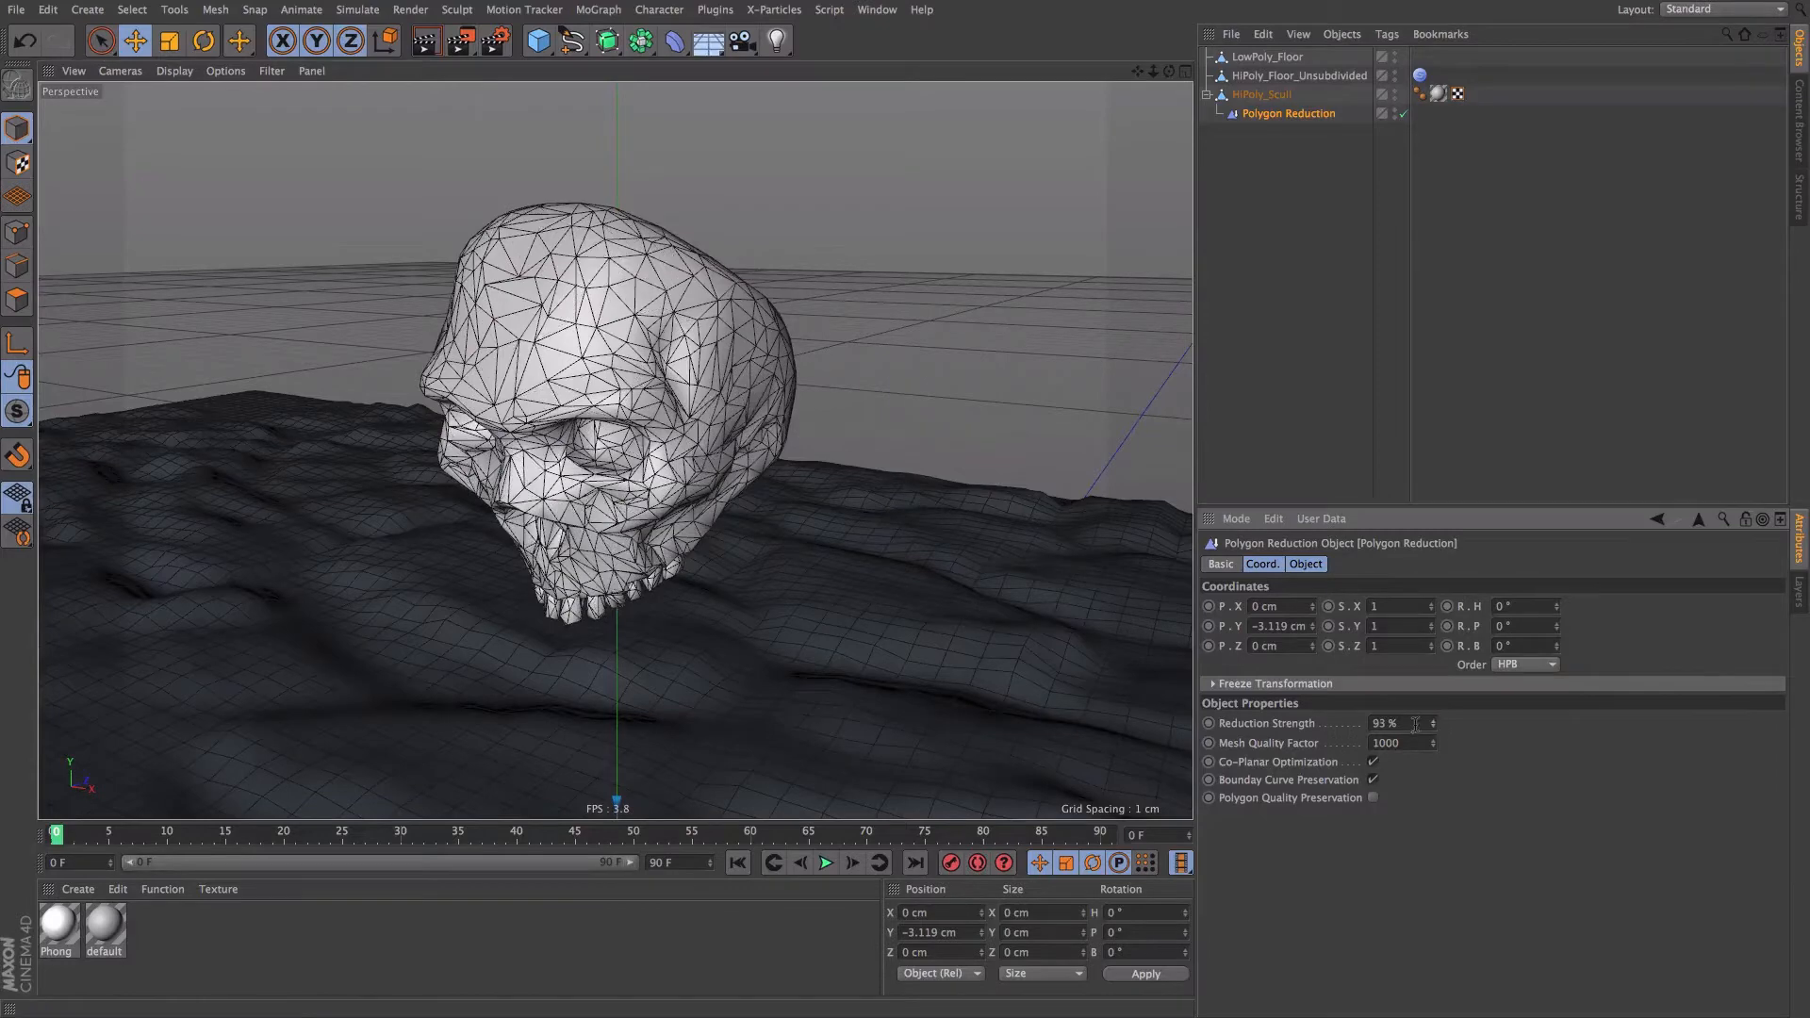
key(Return)
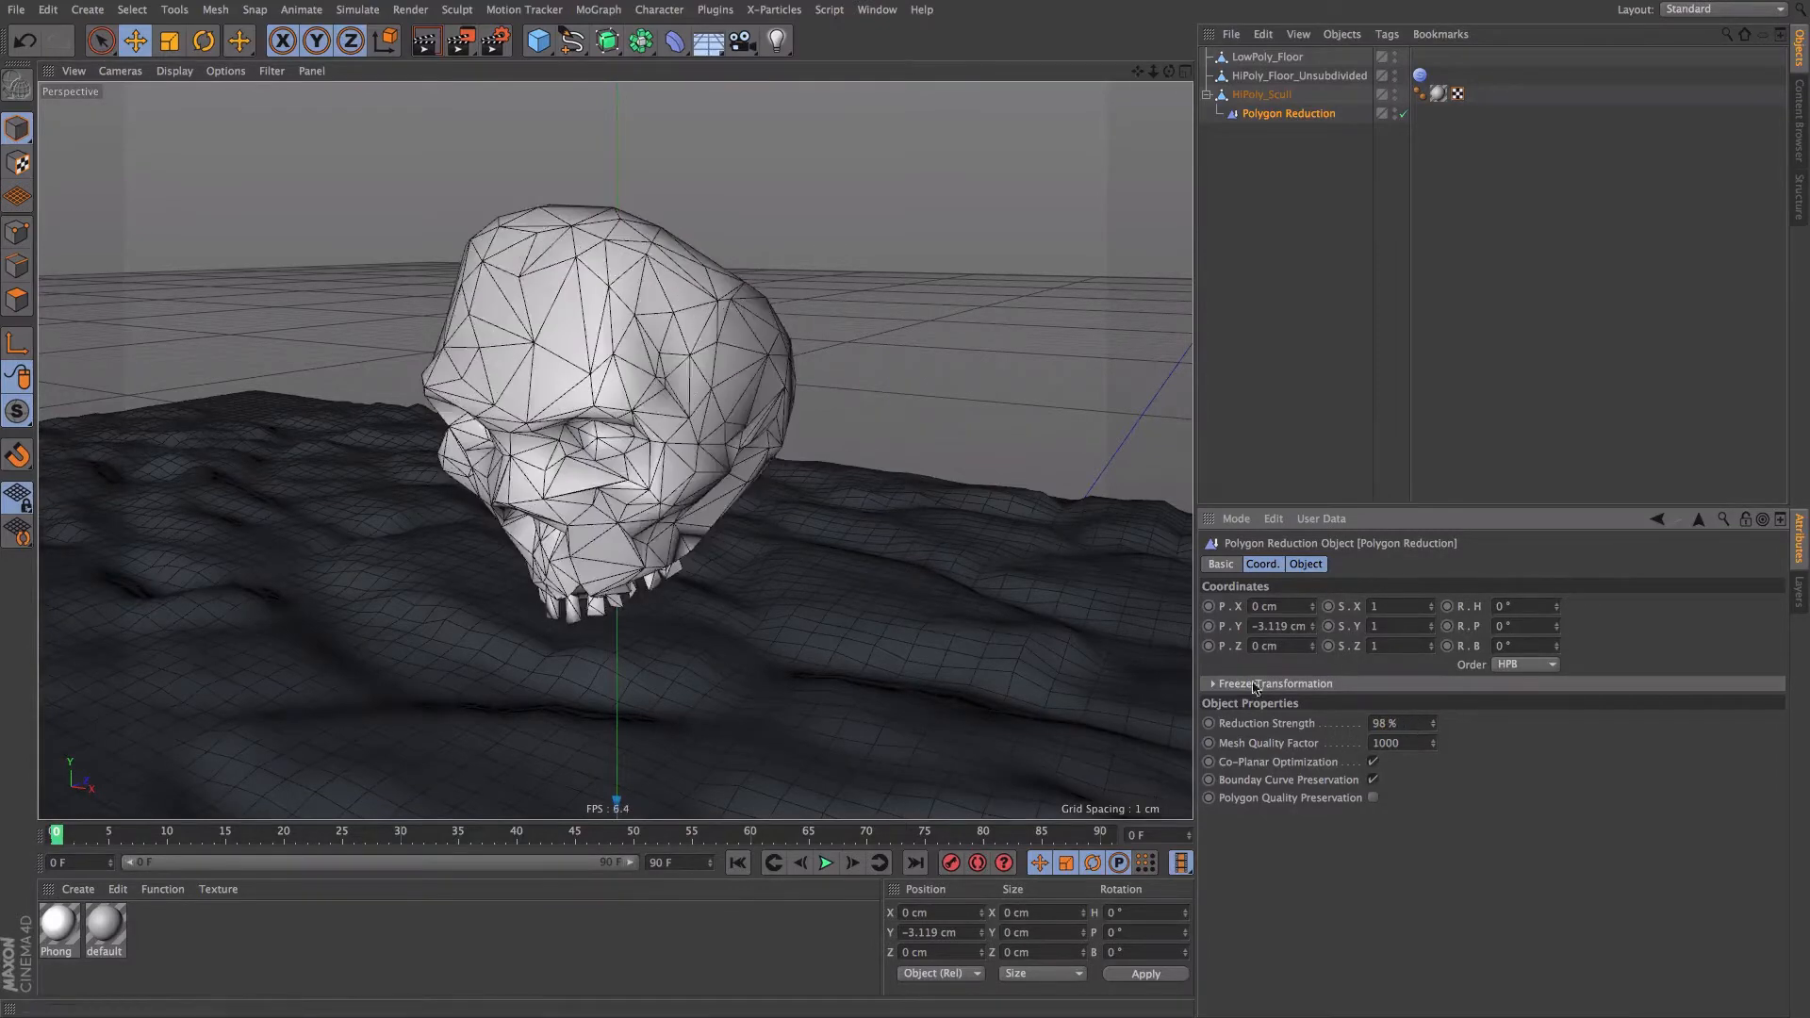
alt+drag(611, 410, 649, 483)
scroll(648, 481, down, 4)
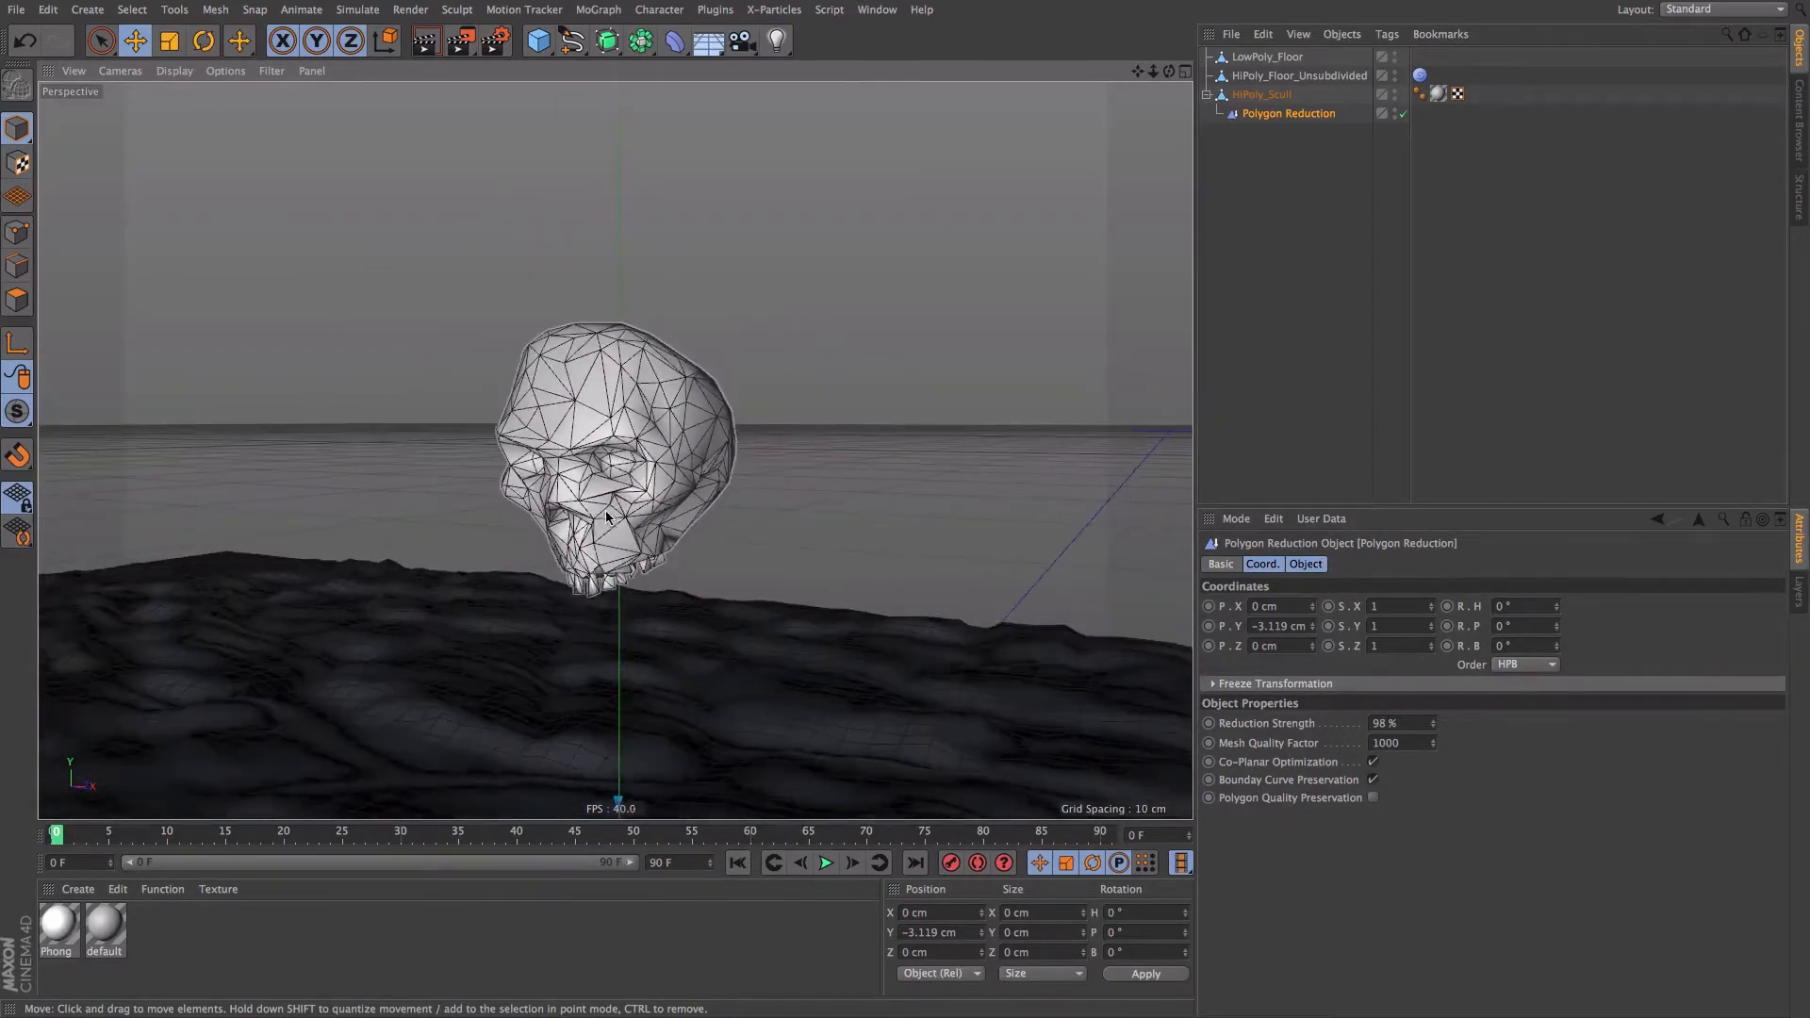
scroll(624, 293, down, 5)
alt+drag(624, 396, 624, 429)
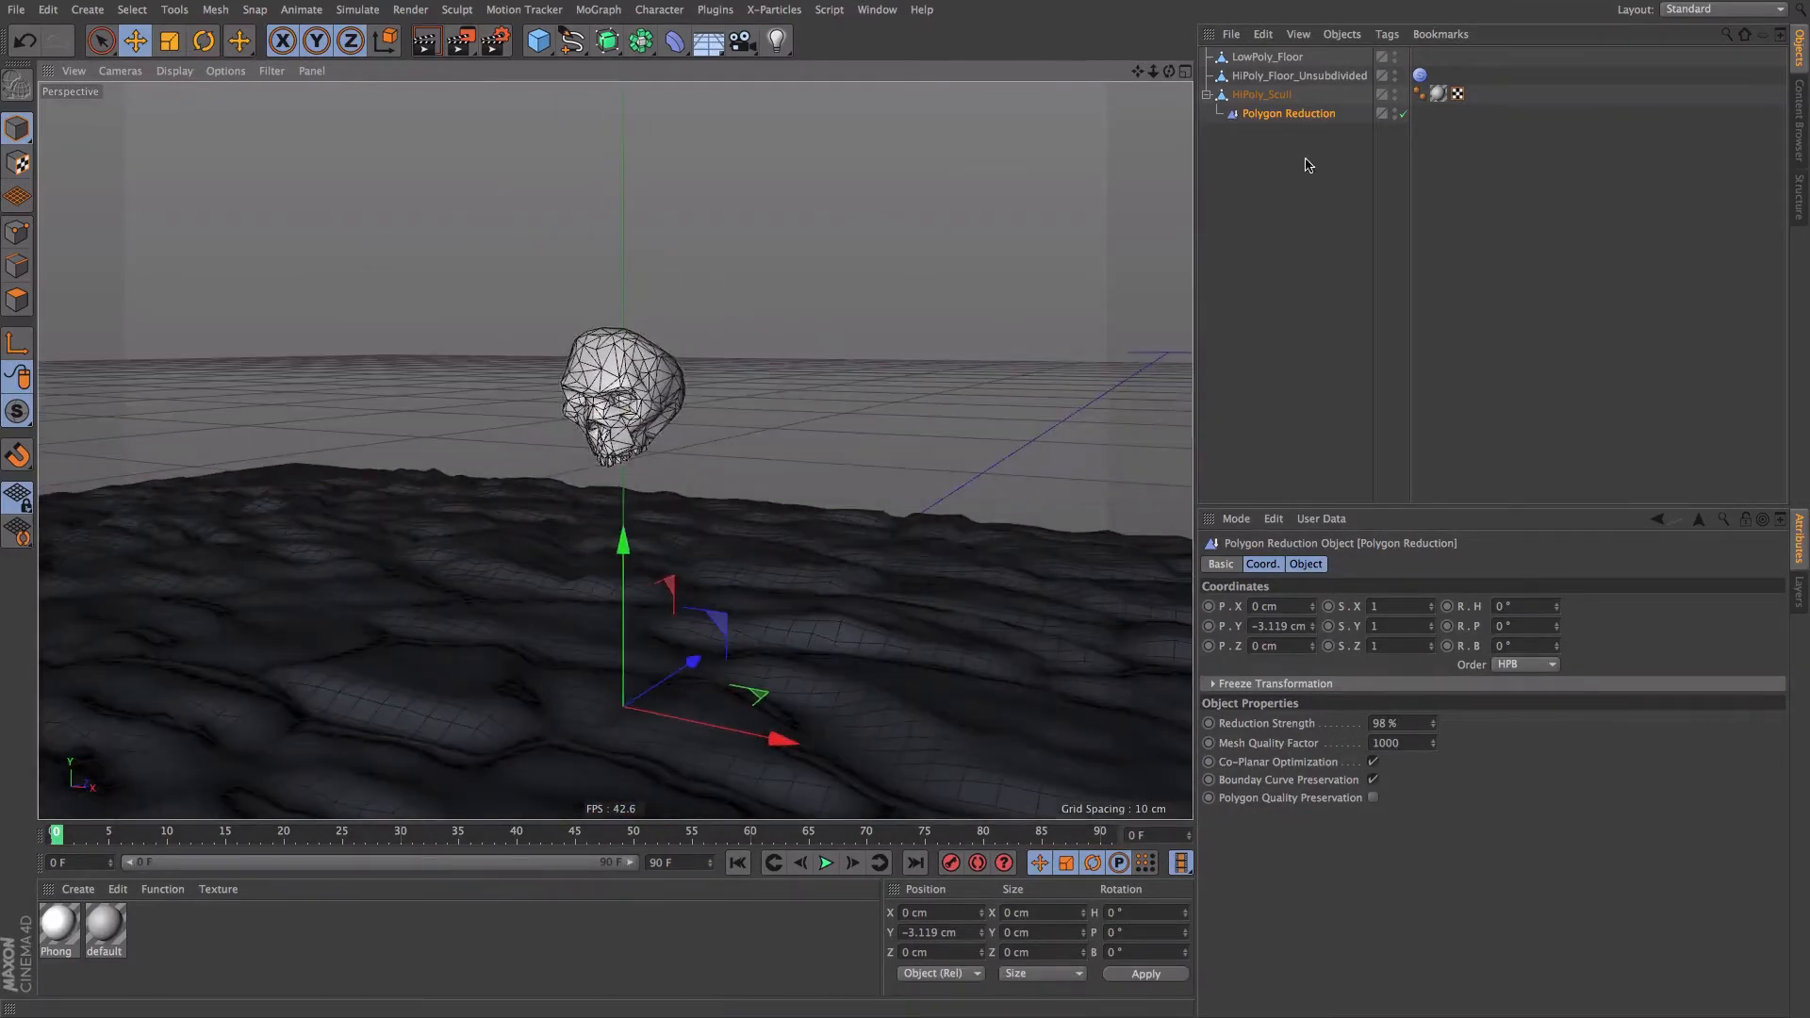
- Create a separate polygon object from the reduced skull's current state, take it out of its null and delete the null
right_click(1264, 98)
click(1329, 515)
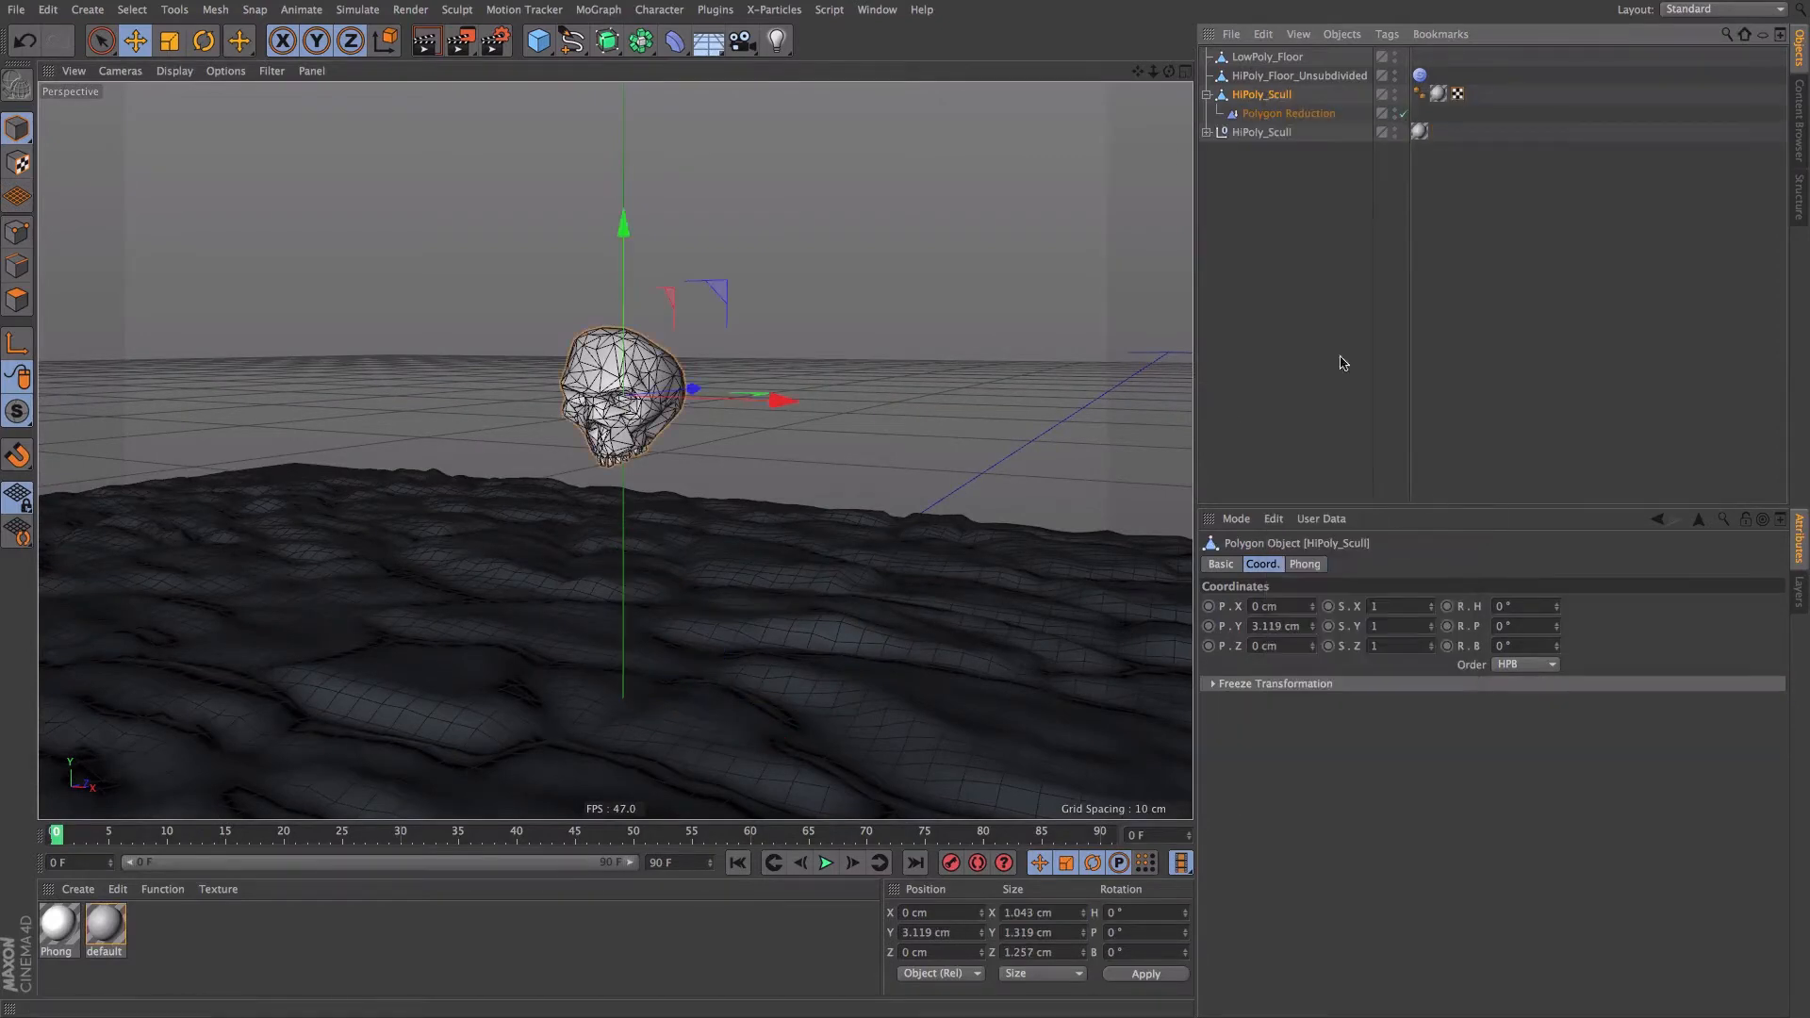
click(1206, 133)
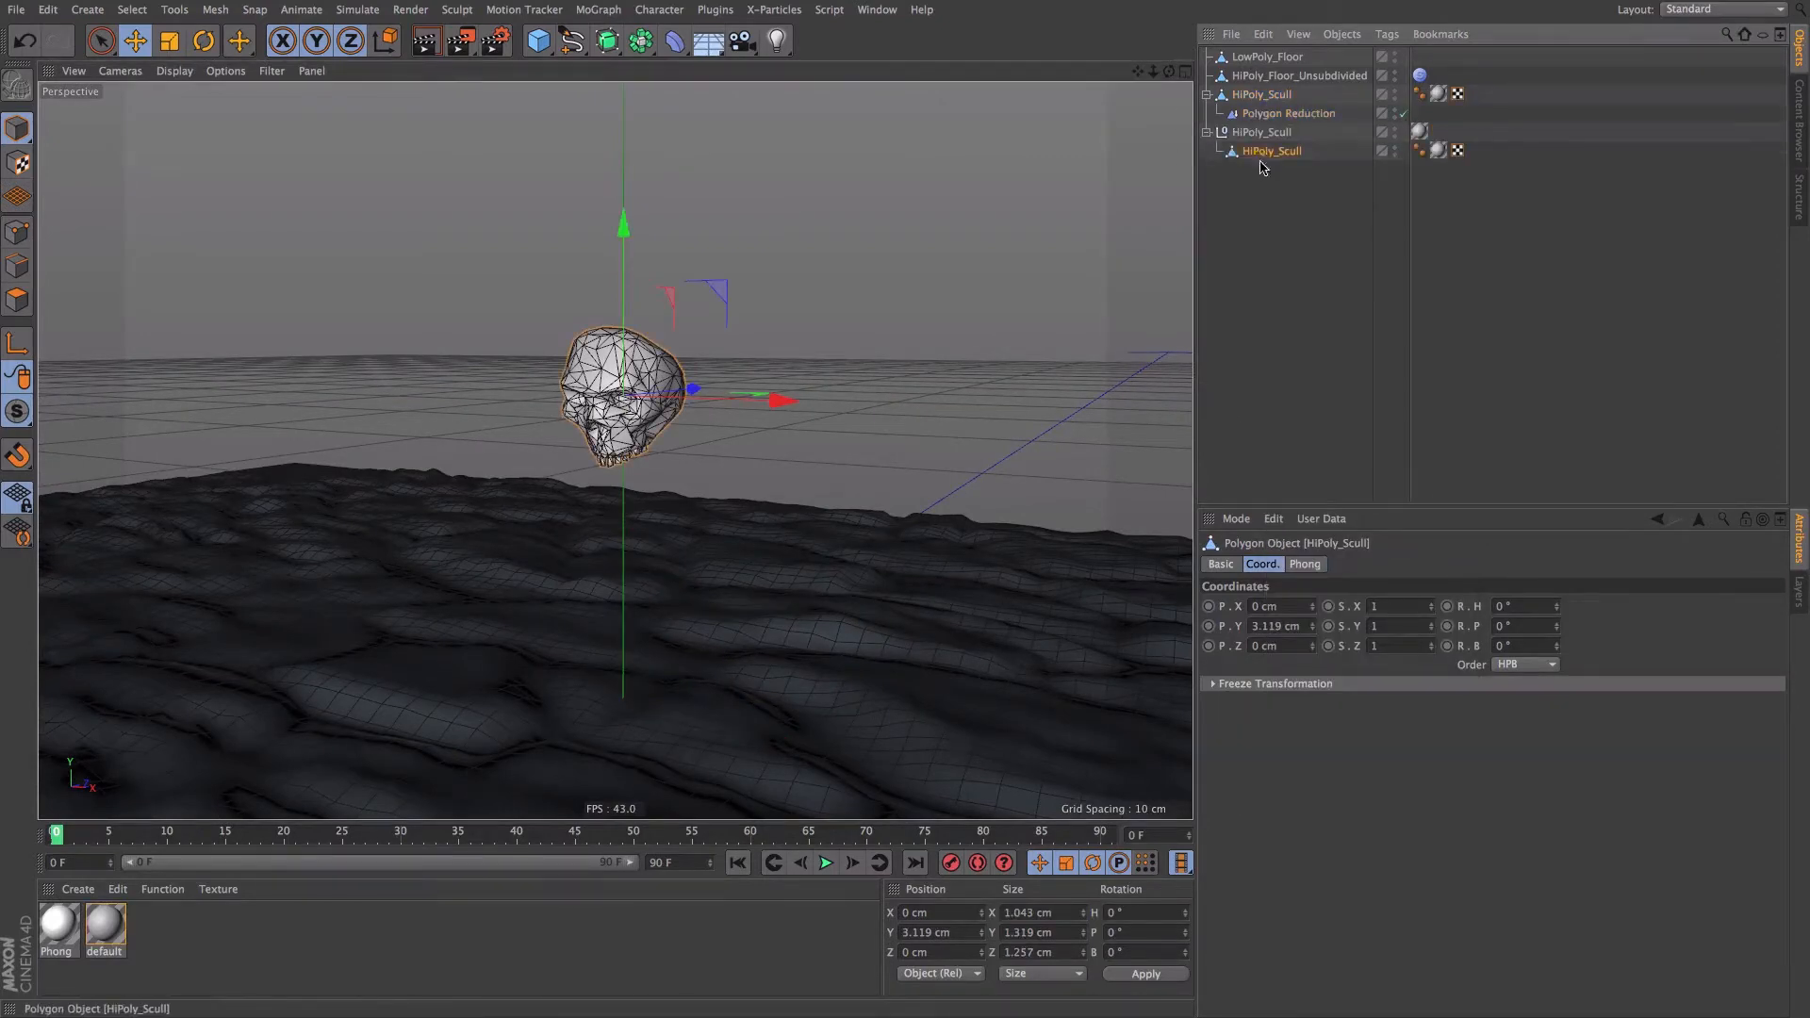
drag(1261, 161, 1232, 269)
click(1307, 134)
key(Delete)
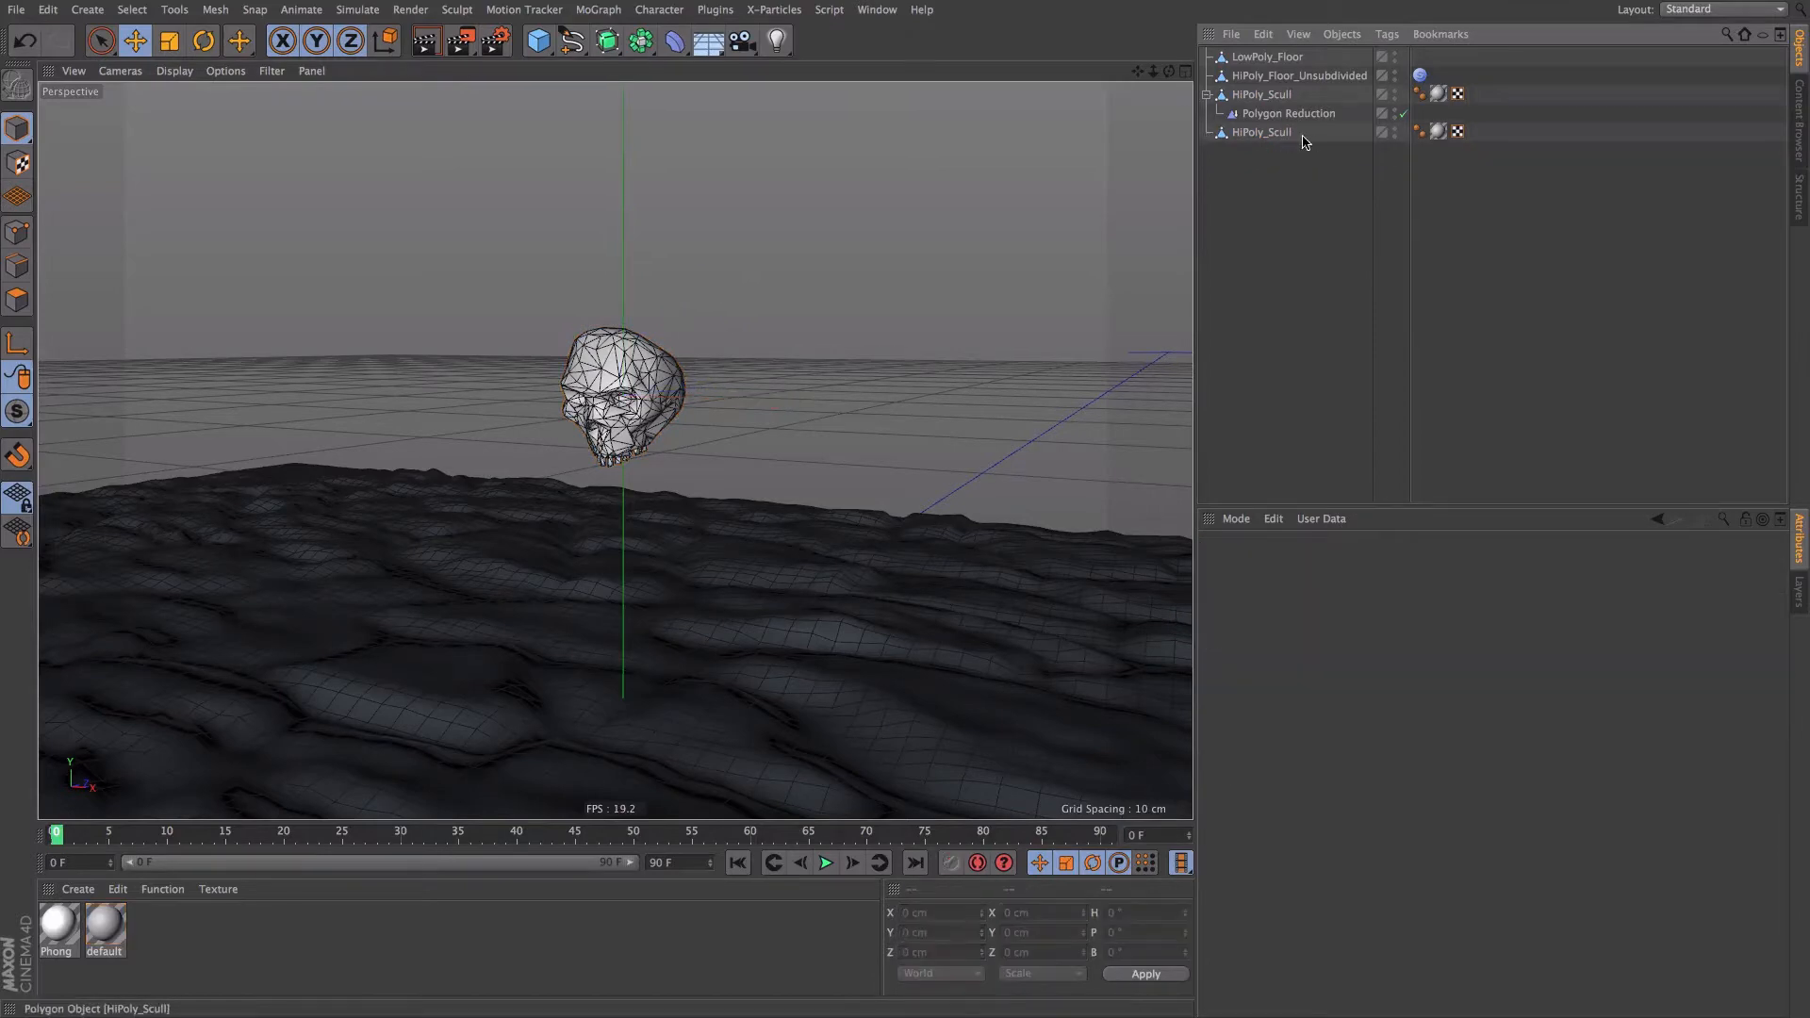
- Group the original HiPoly_Scull and HiPoly_Floor_Unsubdivided under a null named HiPoly and hide that group
click(1256, 95)
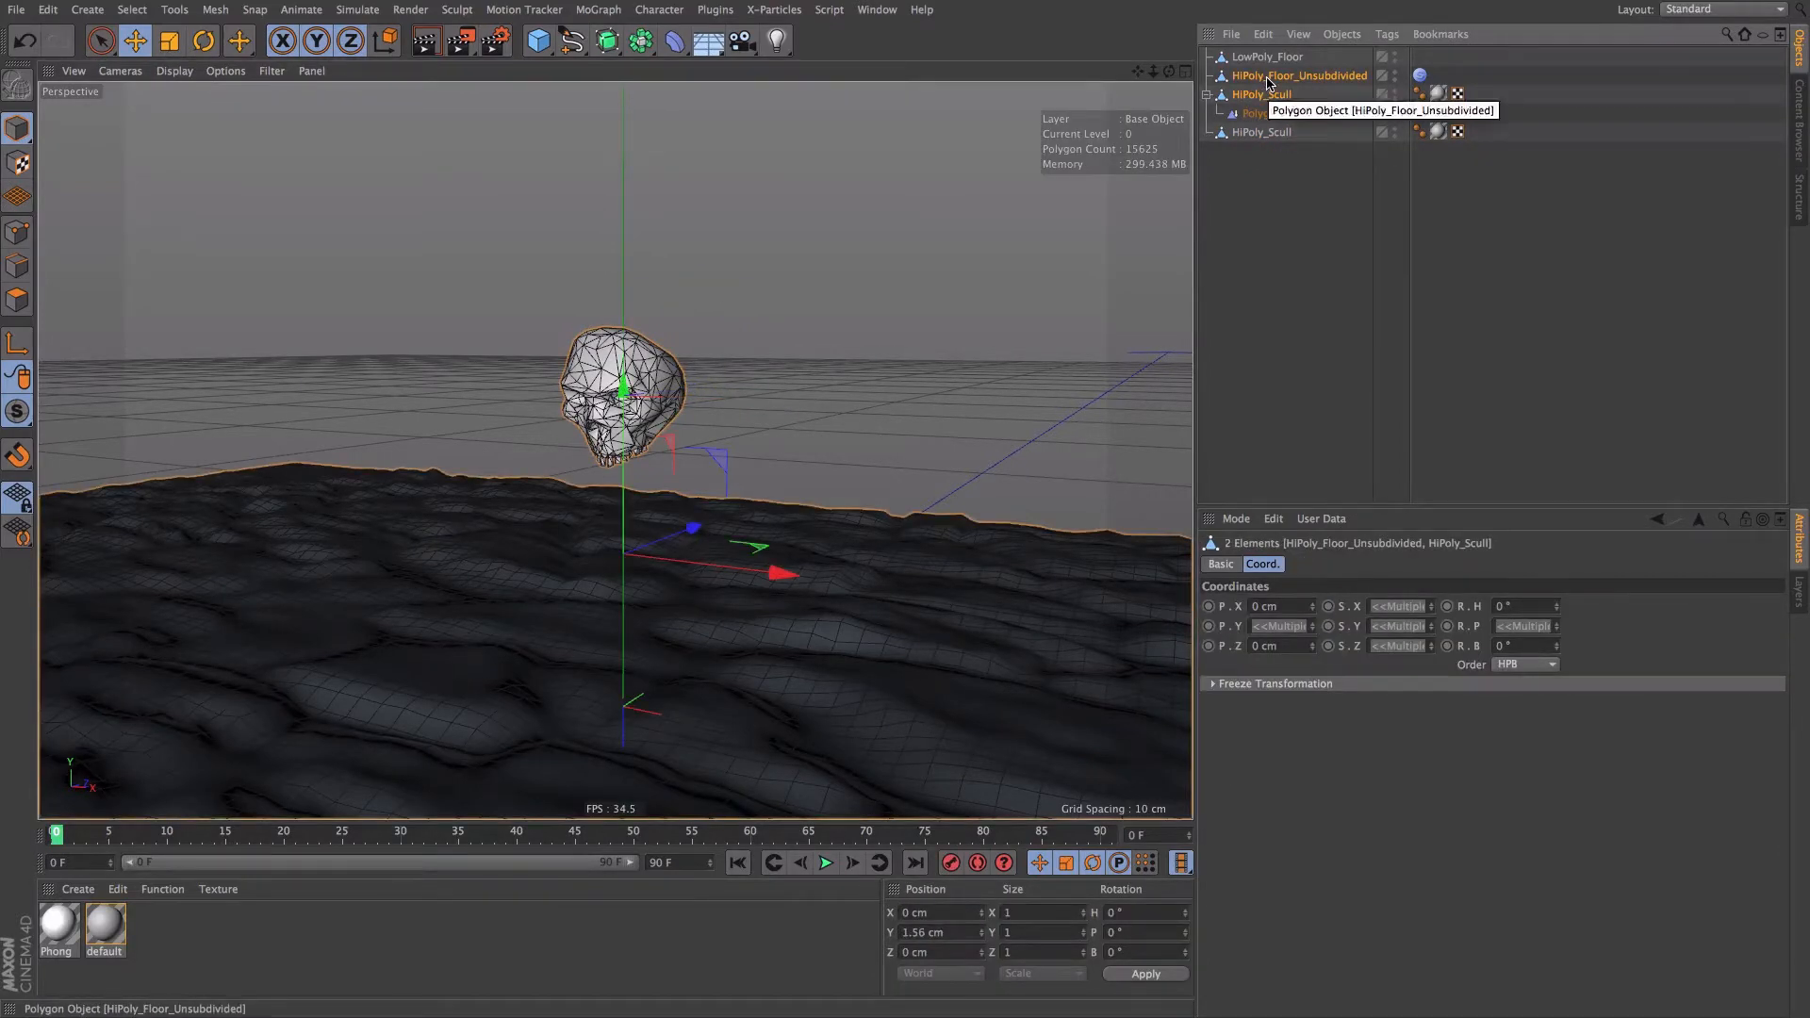
key(alt+g)
double_click(1242, 76)
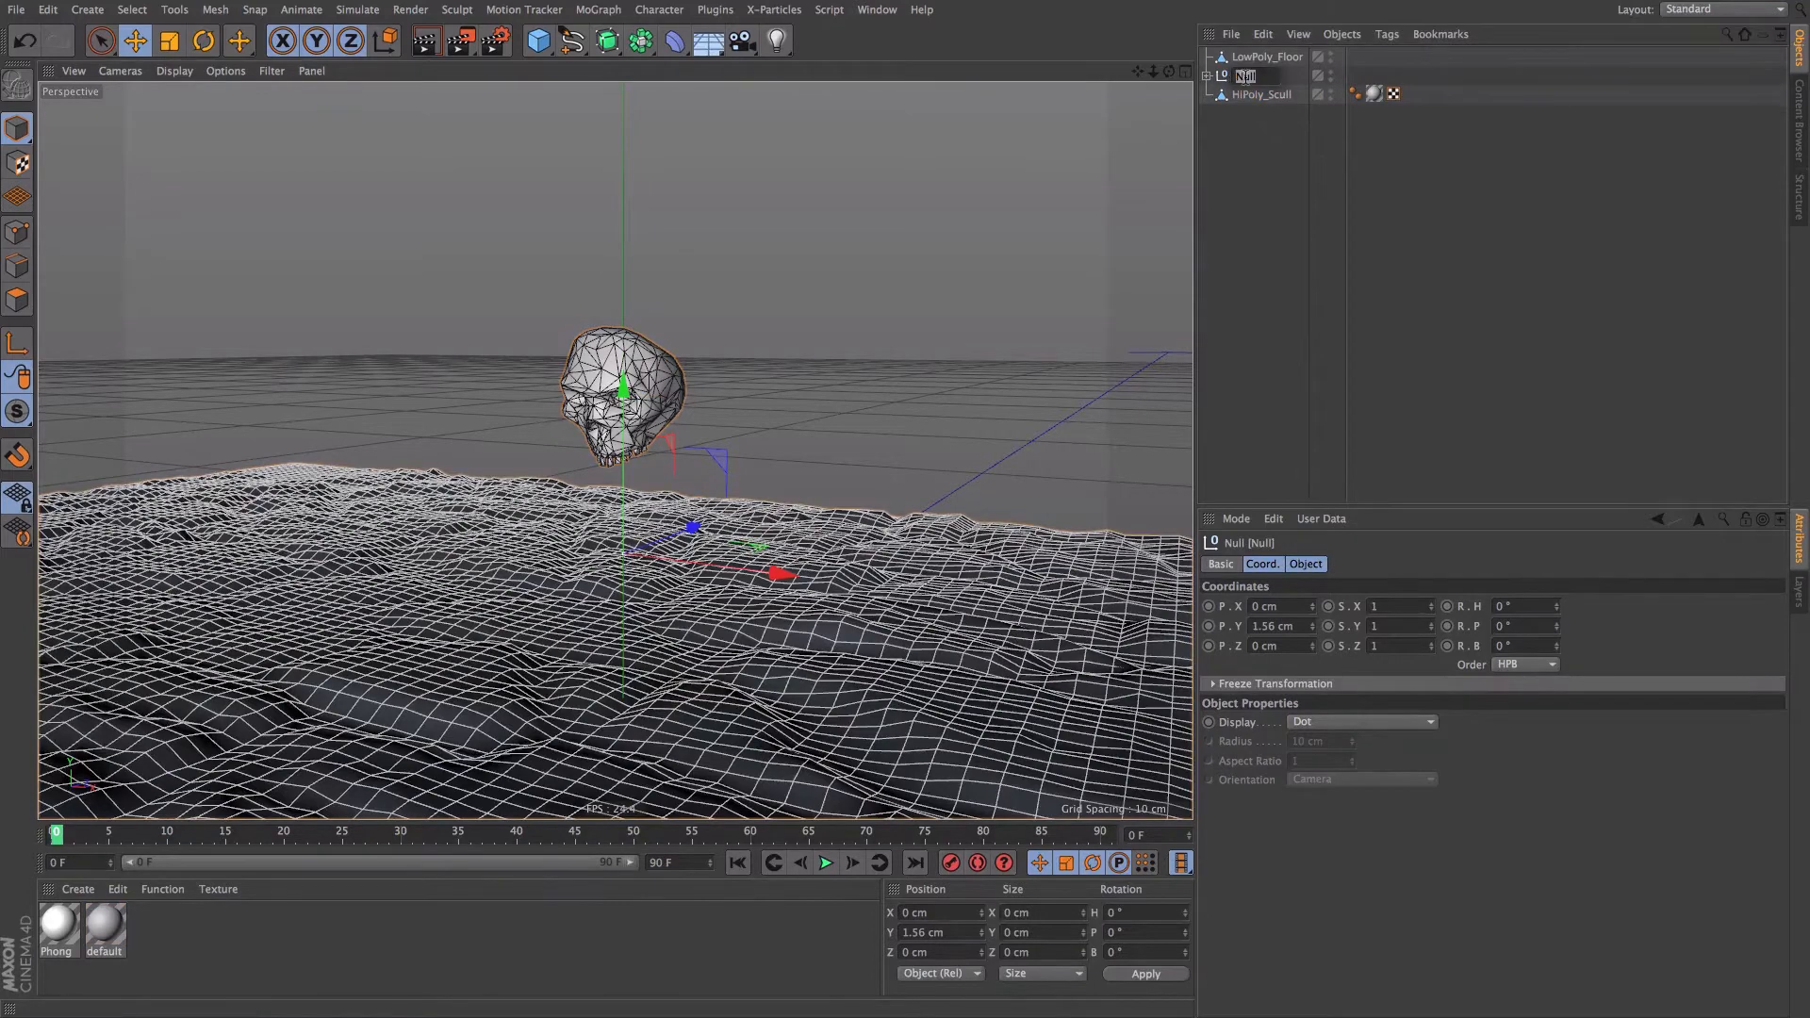
text(HiPoly)
key(Return)
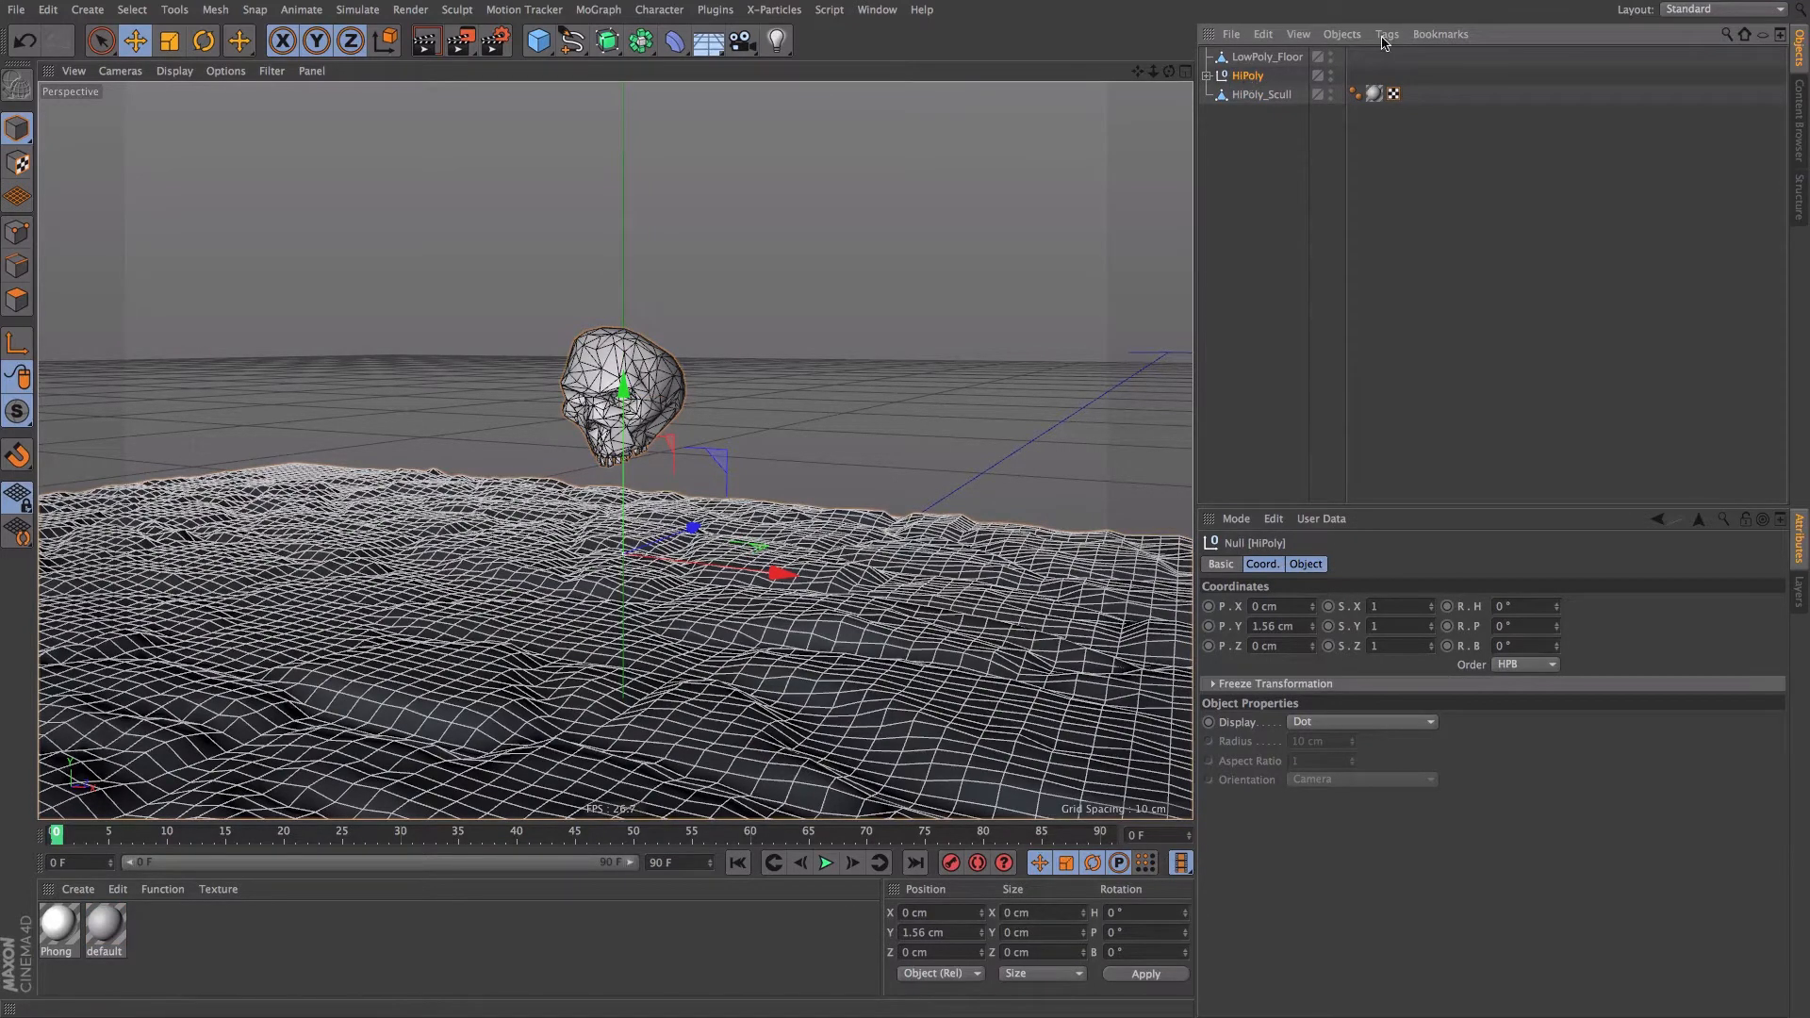
click(1330, 76)
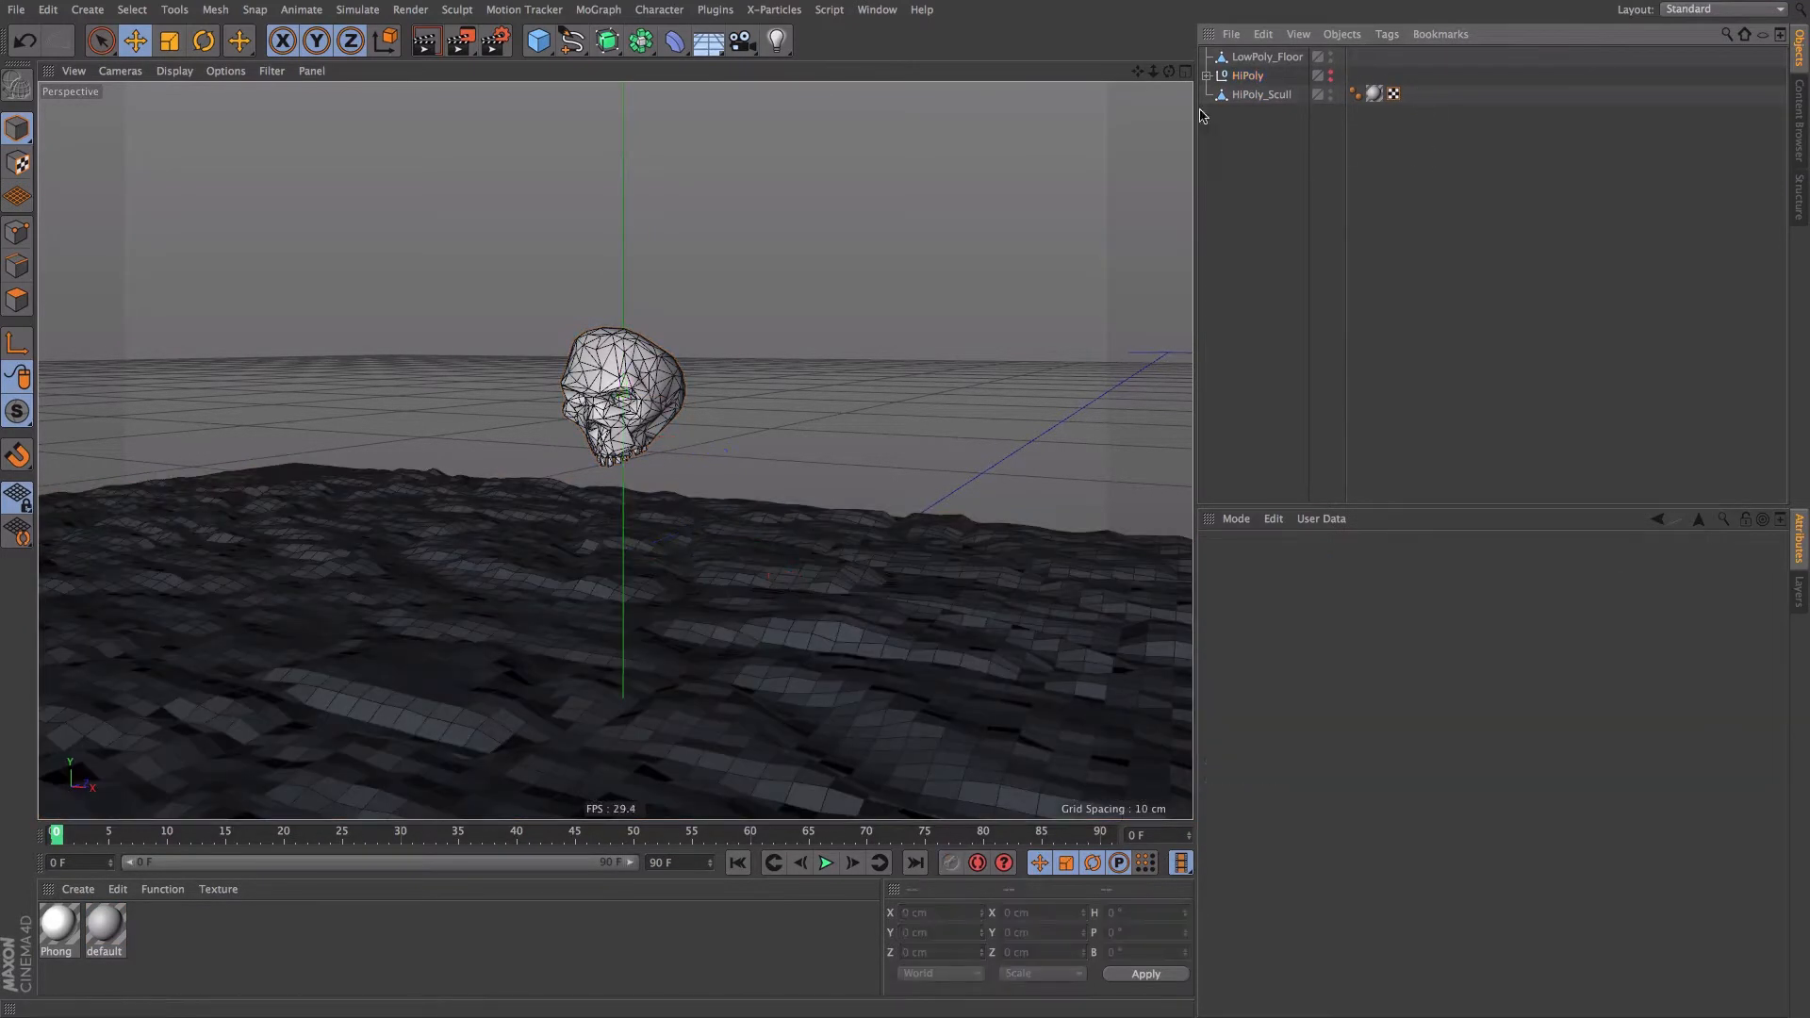
- Move LowPoly_Floor below the reduced skull in the object hierarchy
click(633, 469)
alt+drag(586, 643, 578, 698)
alt+middle_drag(578, 703, 585, 502)
click(1454, 307)
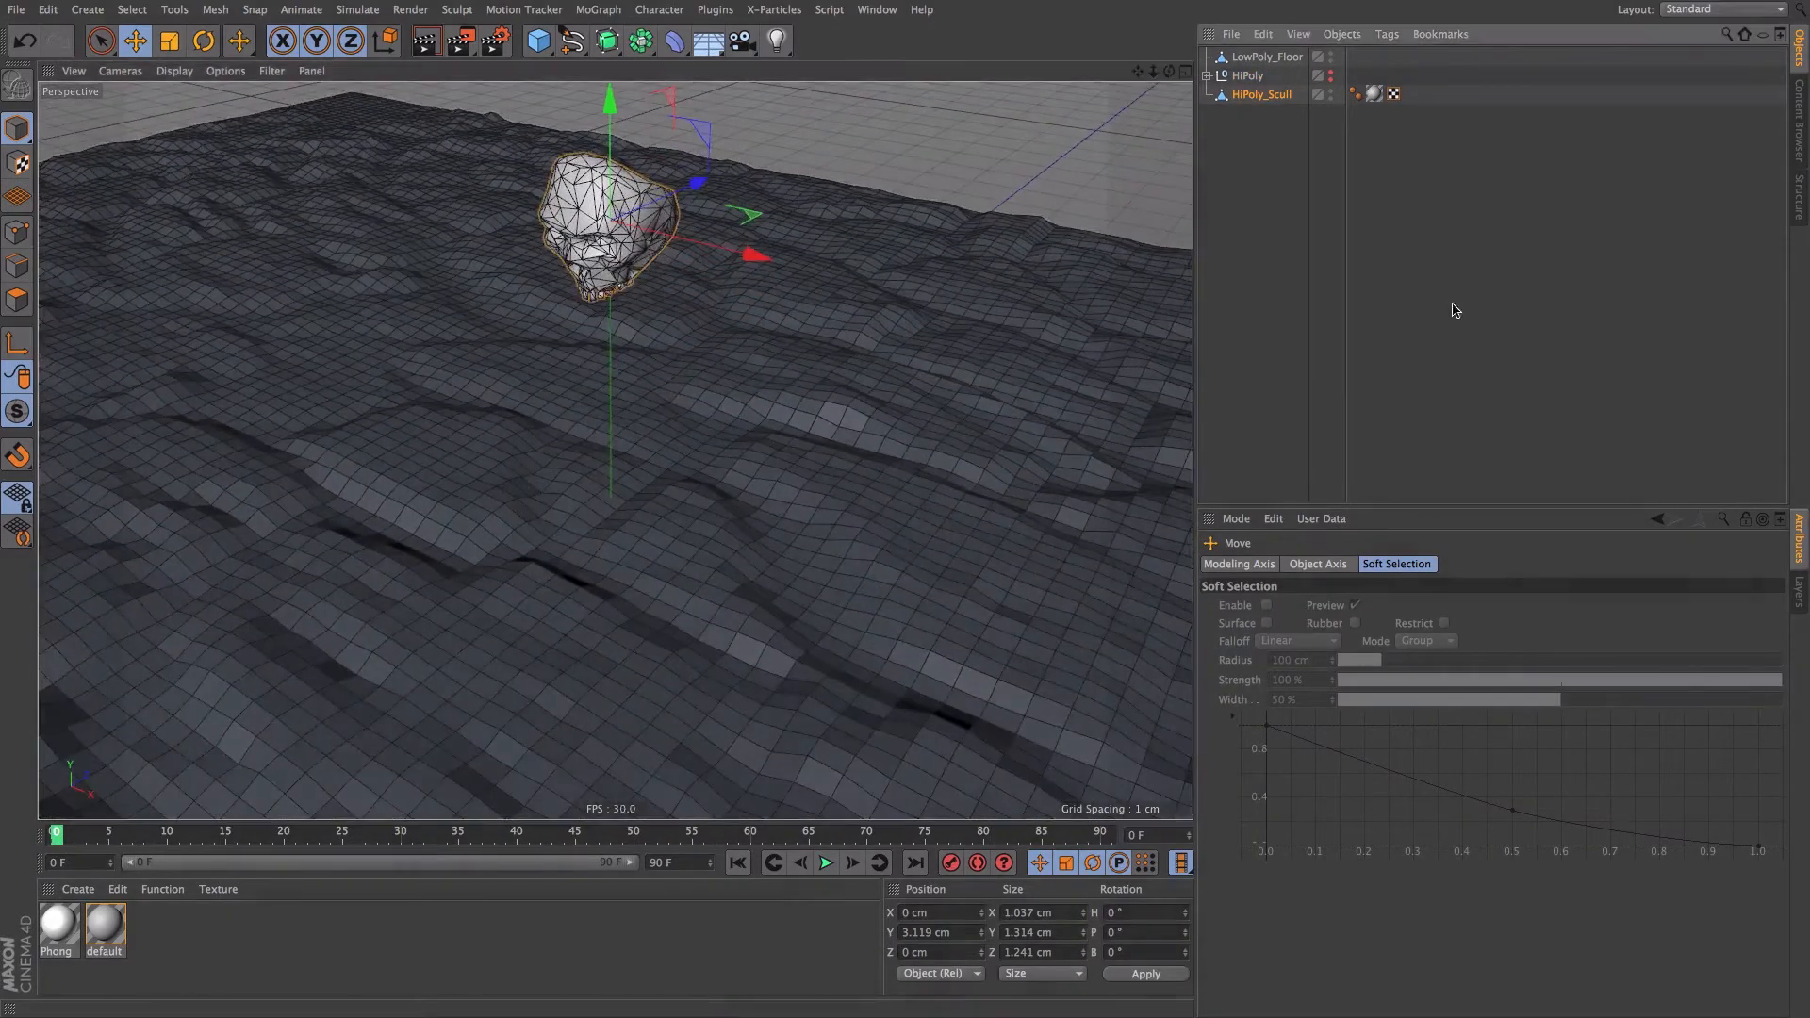
alt+drag(626, 516, 580, 419)
drag(1238, 59, 1271, 176)
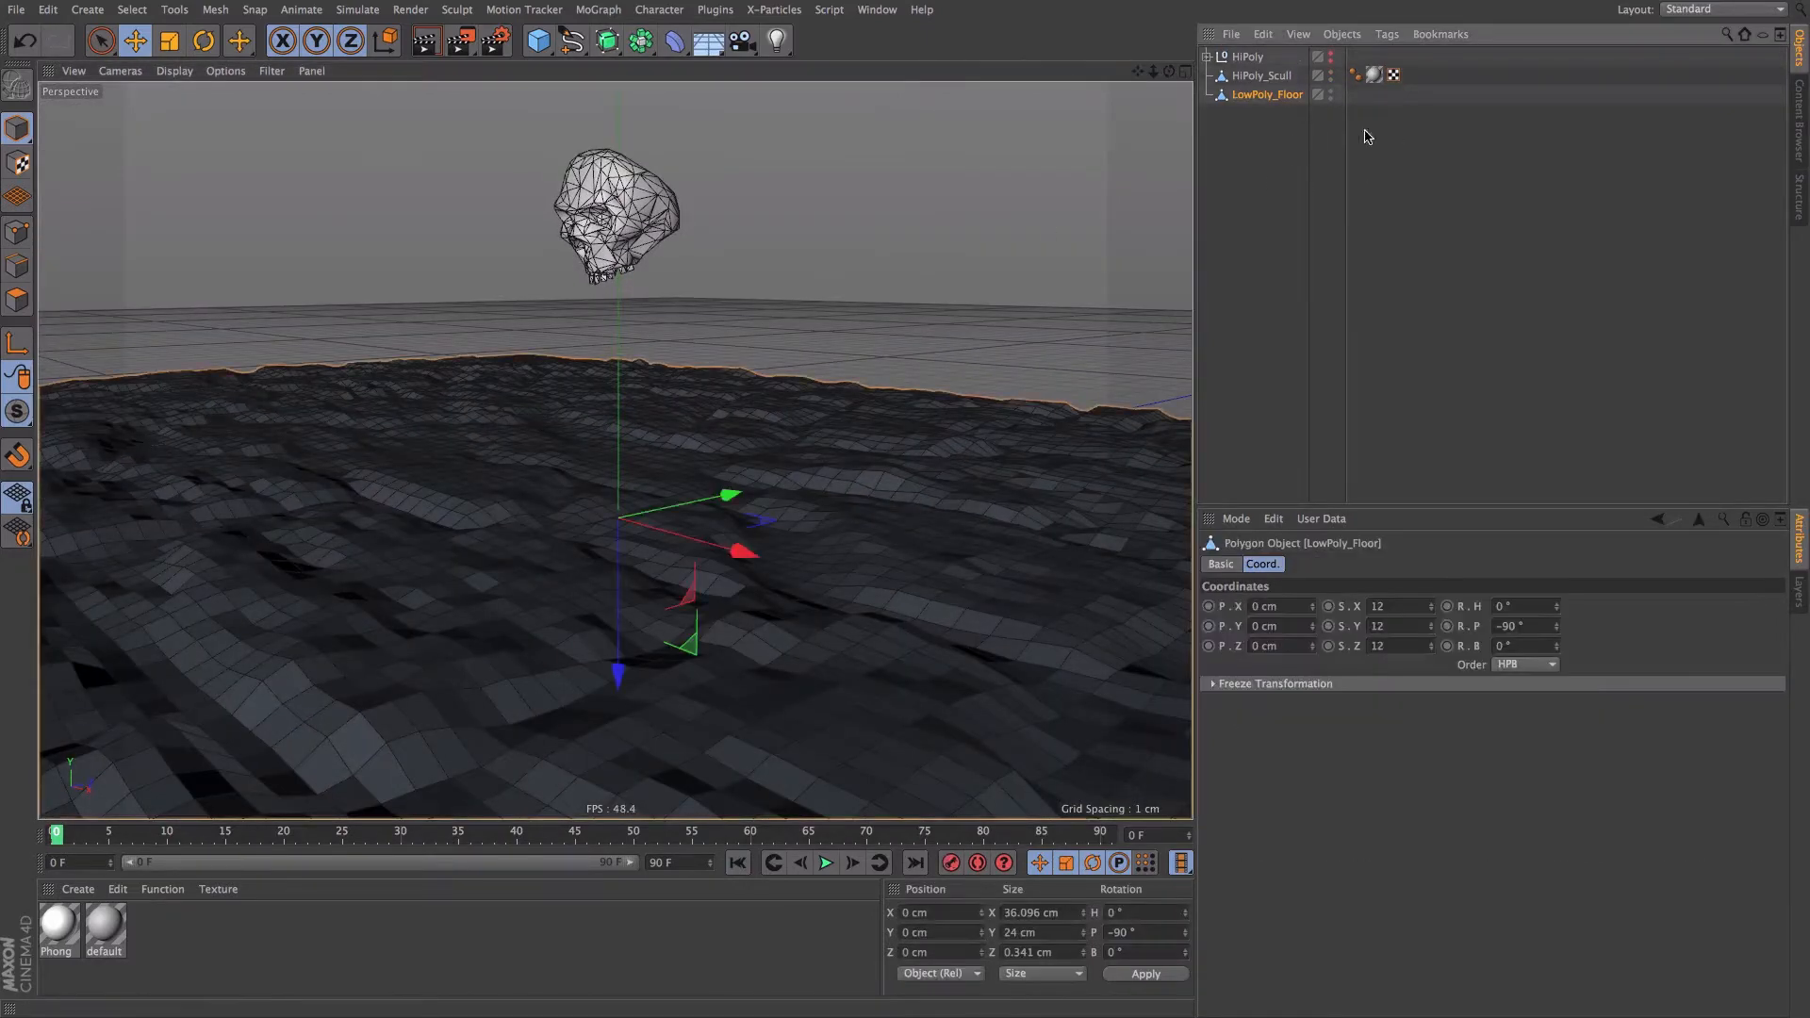
- Copy the reduced skull's Phong tag onto LowPoly_Floor and set the phong angle of both tags to 35°
click(1413, 119)
ctrl+drag(1370, 98, 1363, 111)
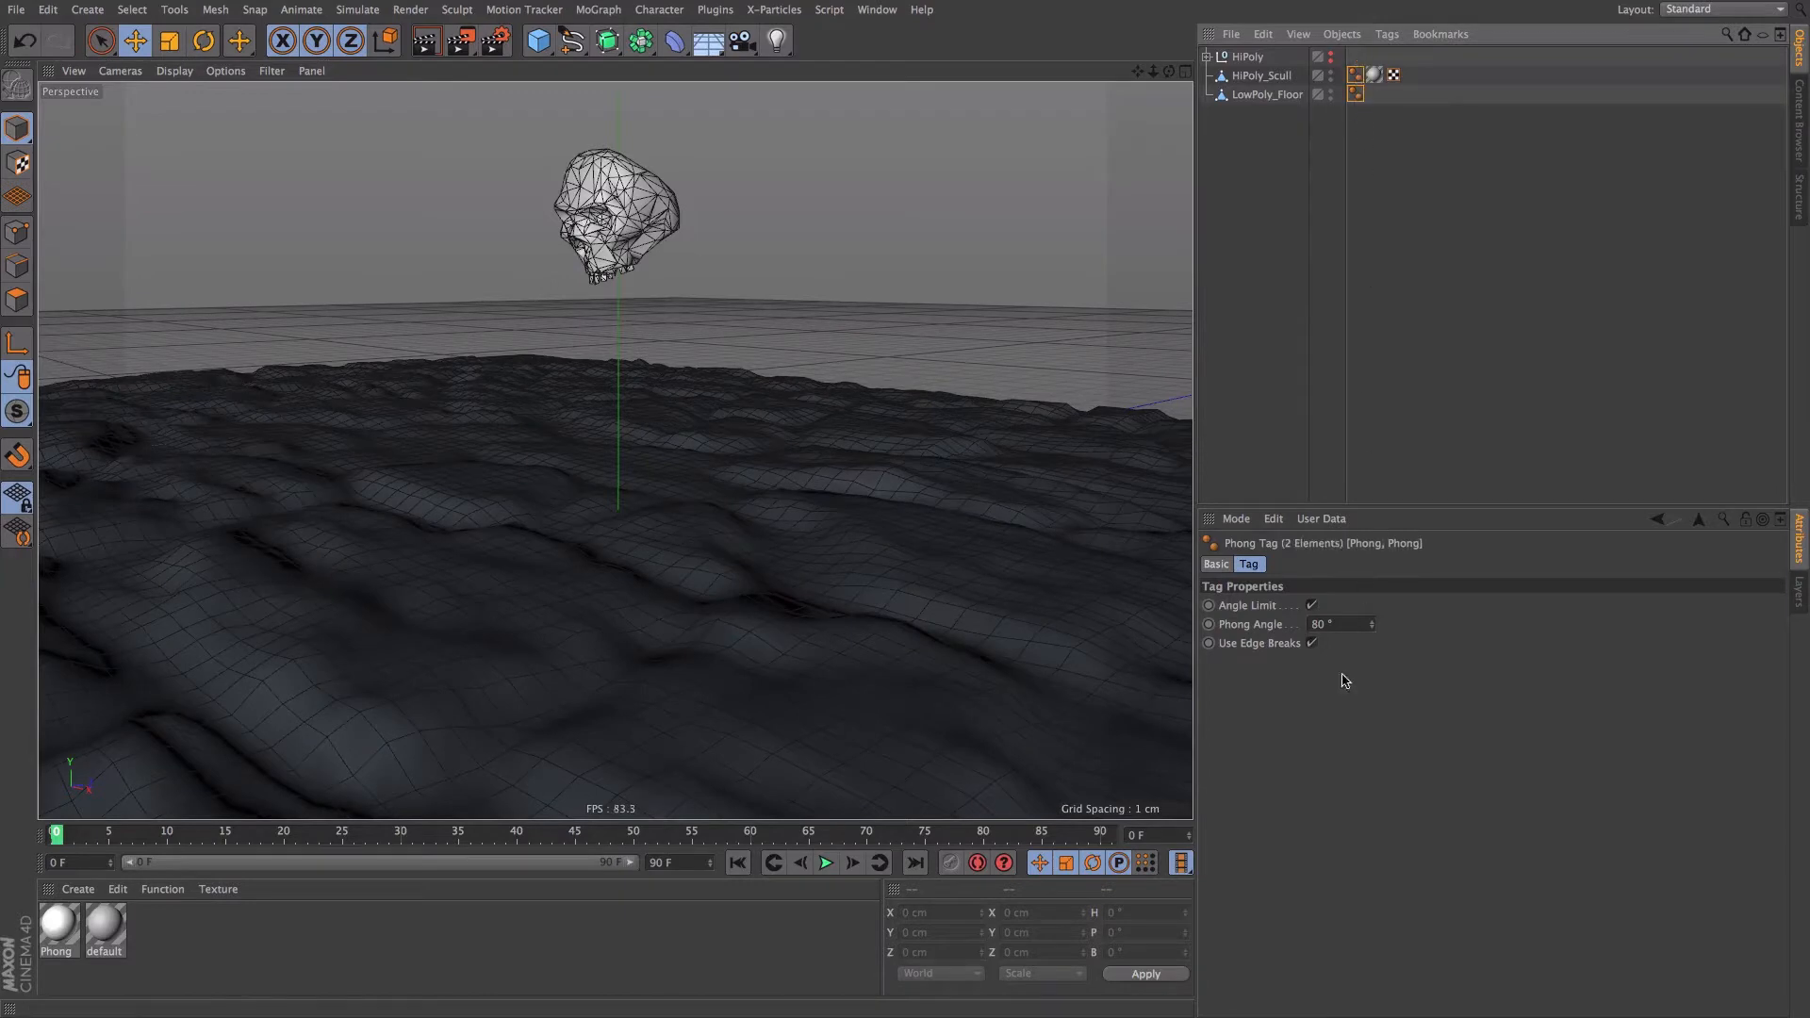
click(1339, 625)
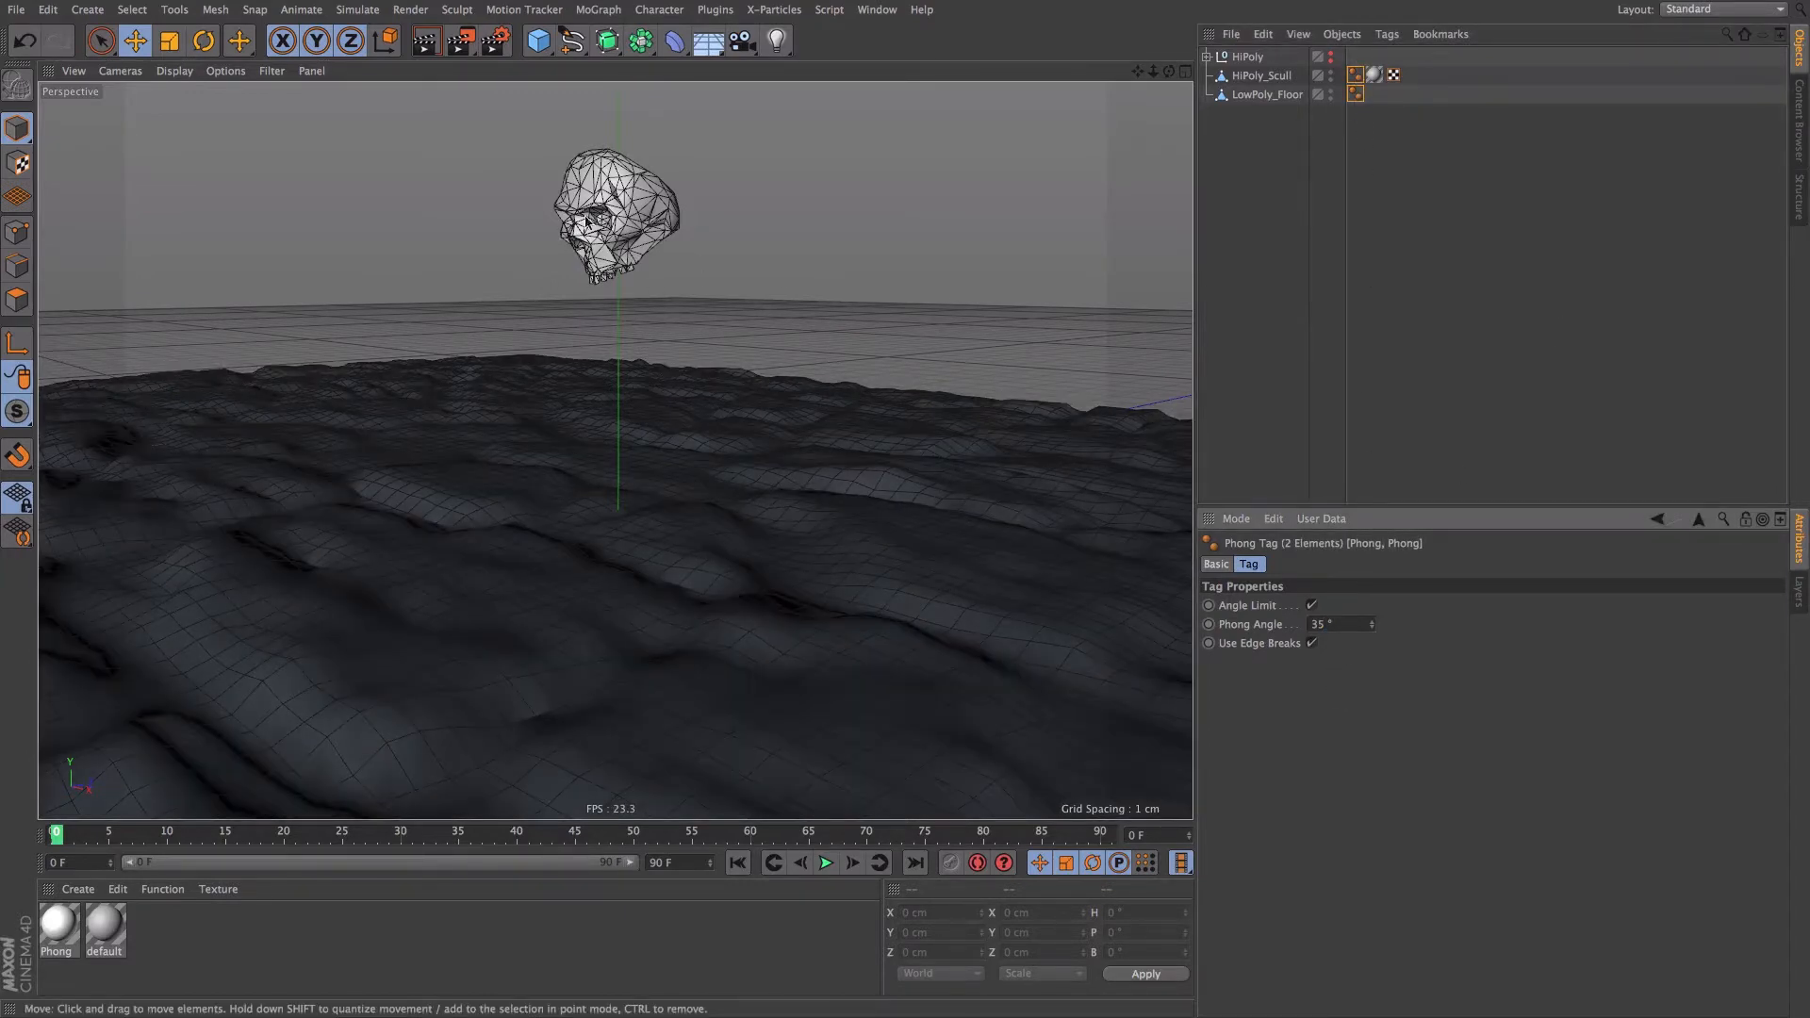
- Move the reduced skull high above the floor to about X -5.12 cm, Y 11.46 cm
alt+drag(584, 217, 654, 254)
alt+right_drag(654, 255, 591, 291)
alt+right_drag(647, 354, 748, 496)
click(672, 458)
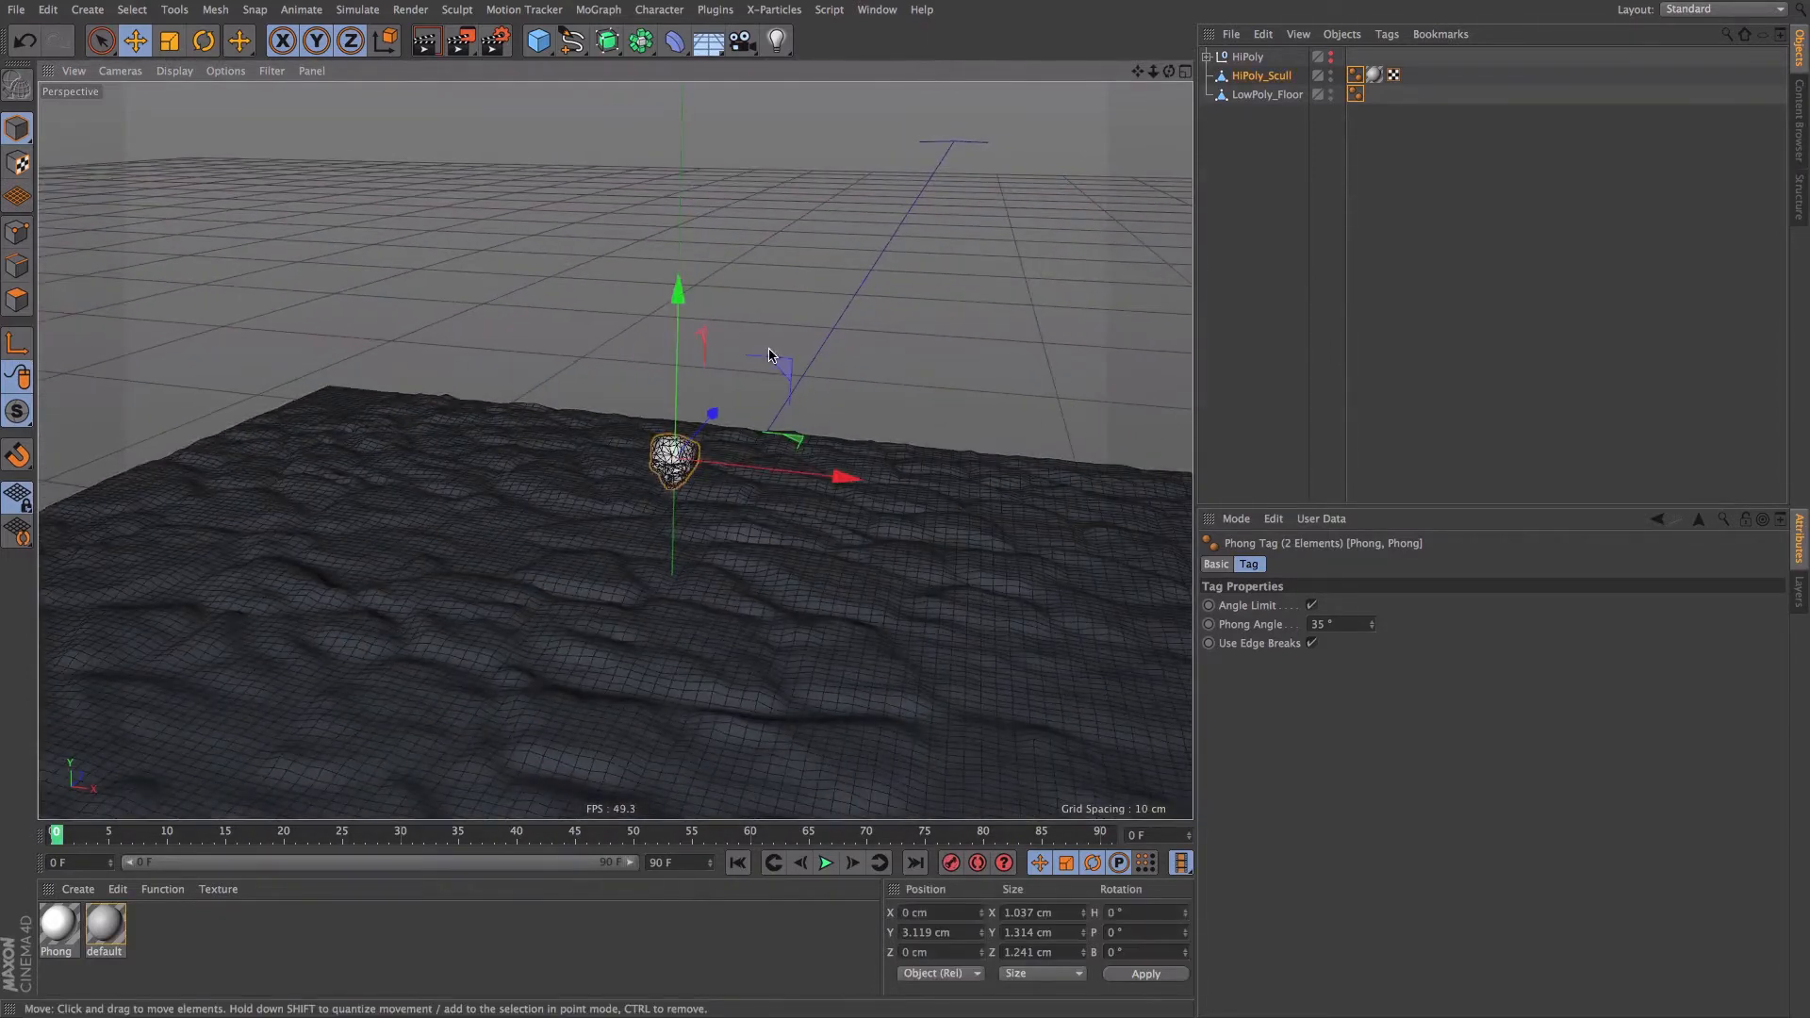
drag(671, 455, 459, 89)
mouse_move(796, 748)
alt+right_down()
mouse_move(739, 755)
mouse_move(784, 729)
alt+right_up()
alt+right_drag(721, 630, 665, 664)
alt+middle_drag(724, 657, 667, 654)
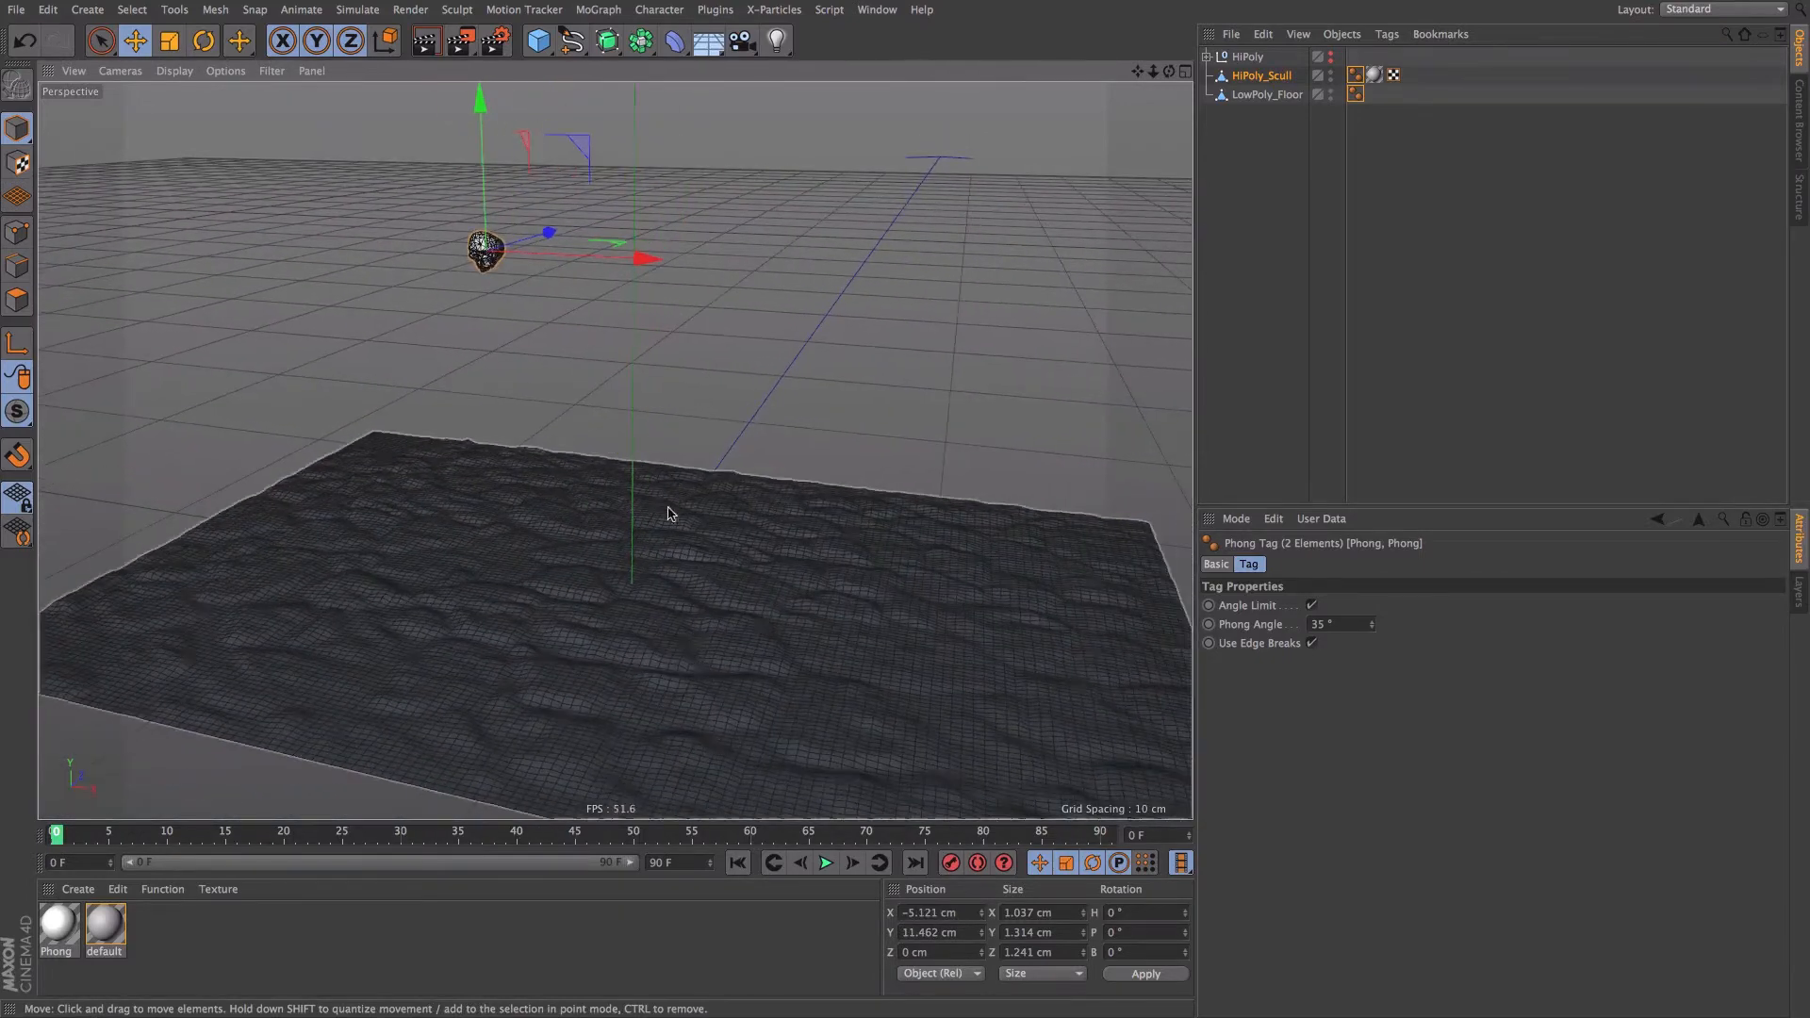
- Rotate the reduced skull to about H 19°, P 57°, B 47°
key(r)
drag(525, 232, 600, 369)
key(e)
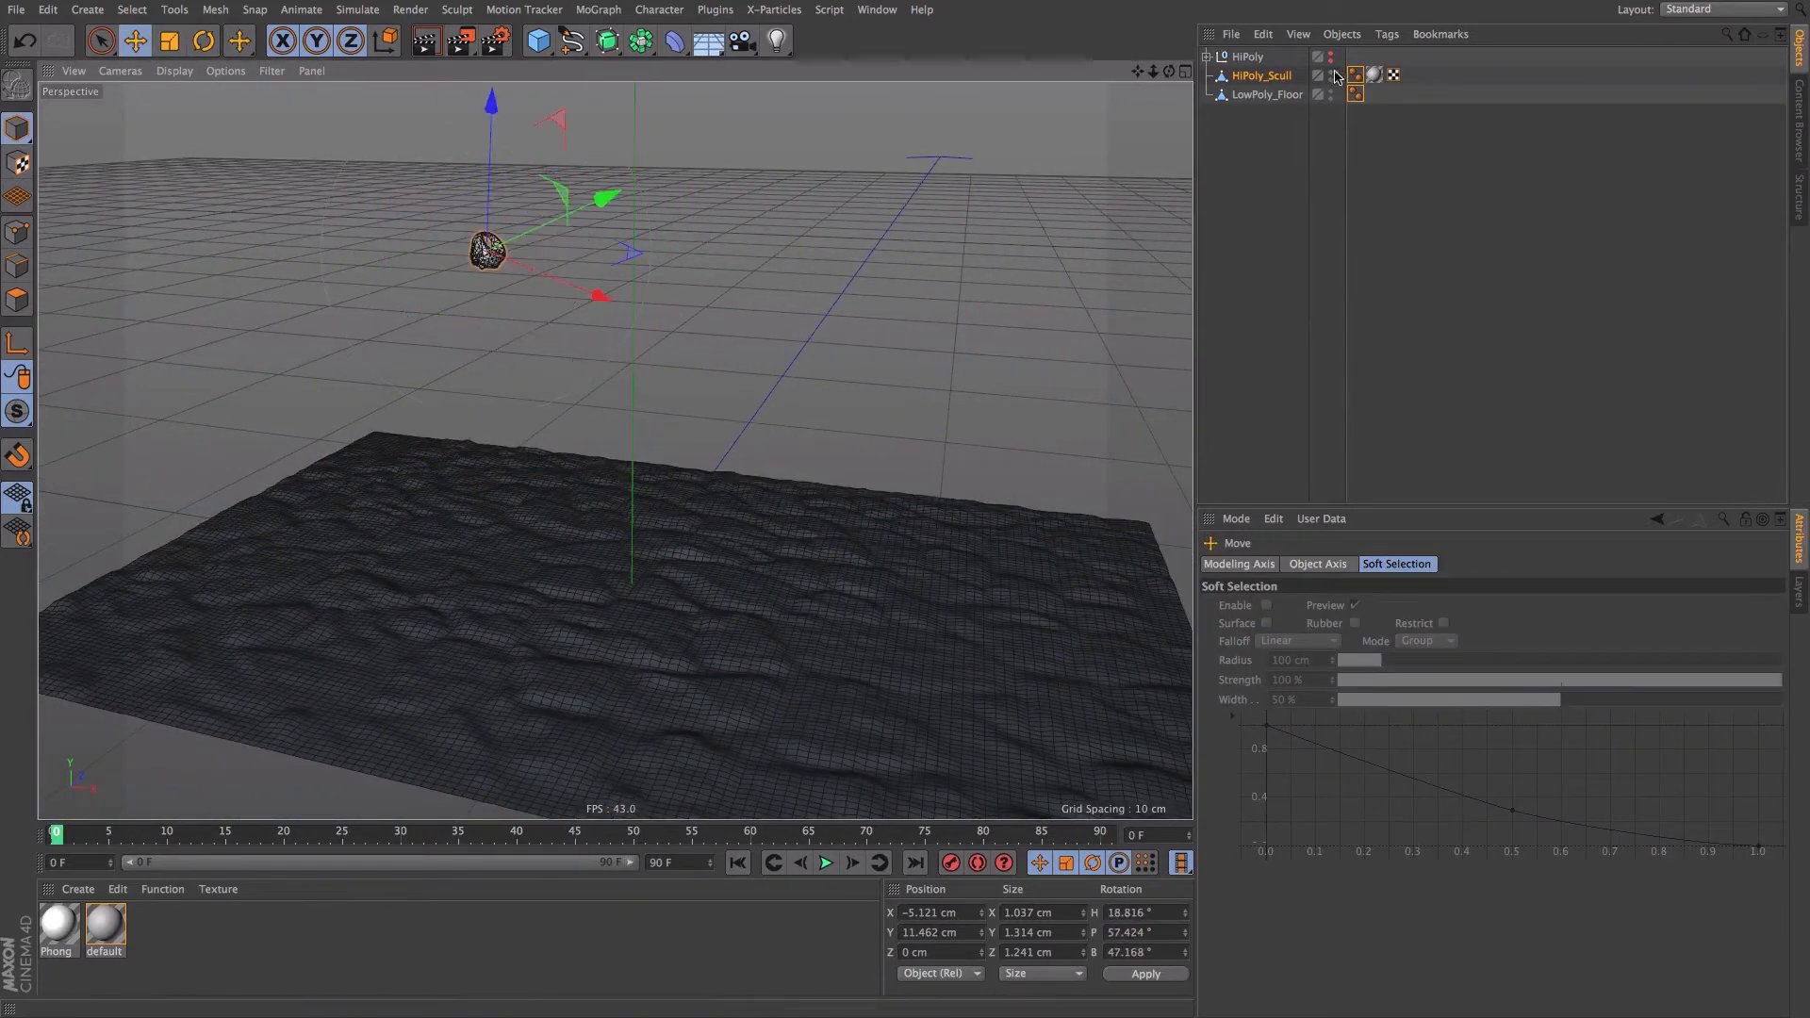
- Rename the reduced skull object as LowPoly_Scull
drag(1252, 141, 1269, 74)
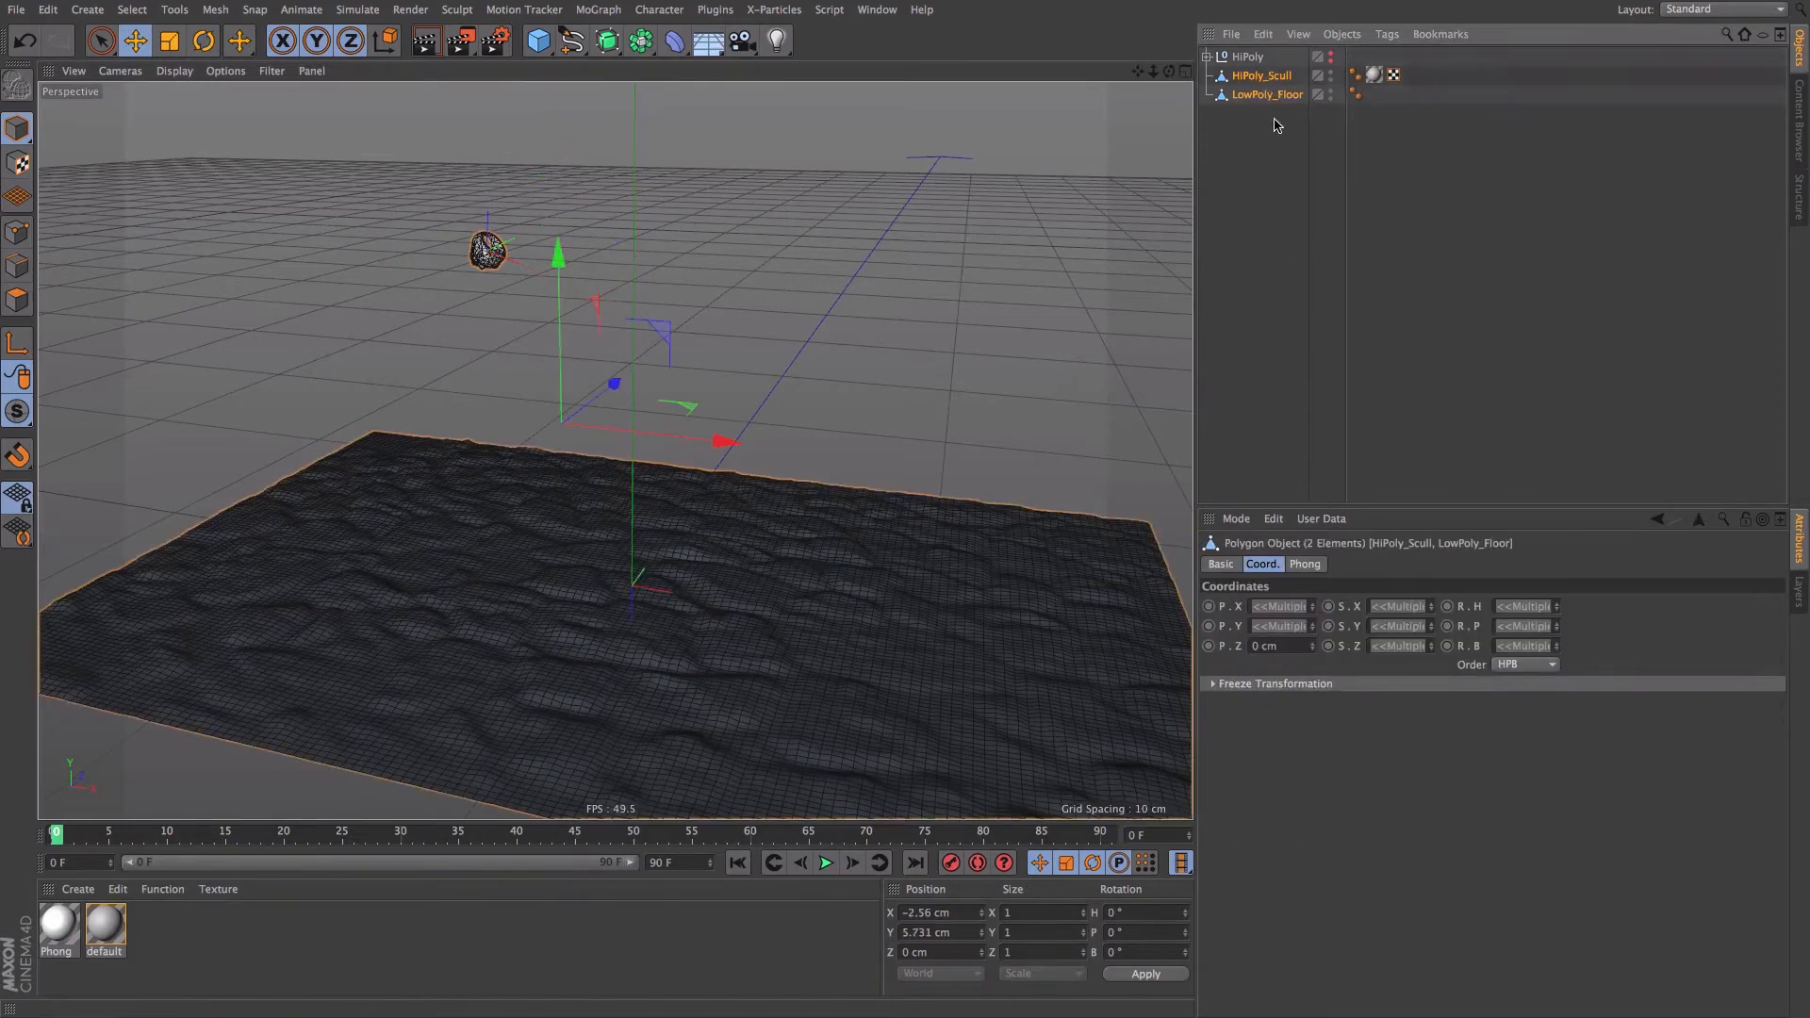
double_click(1261, 76)
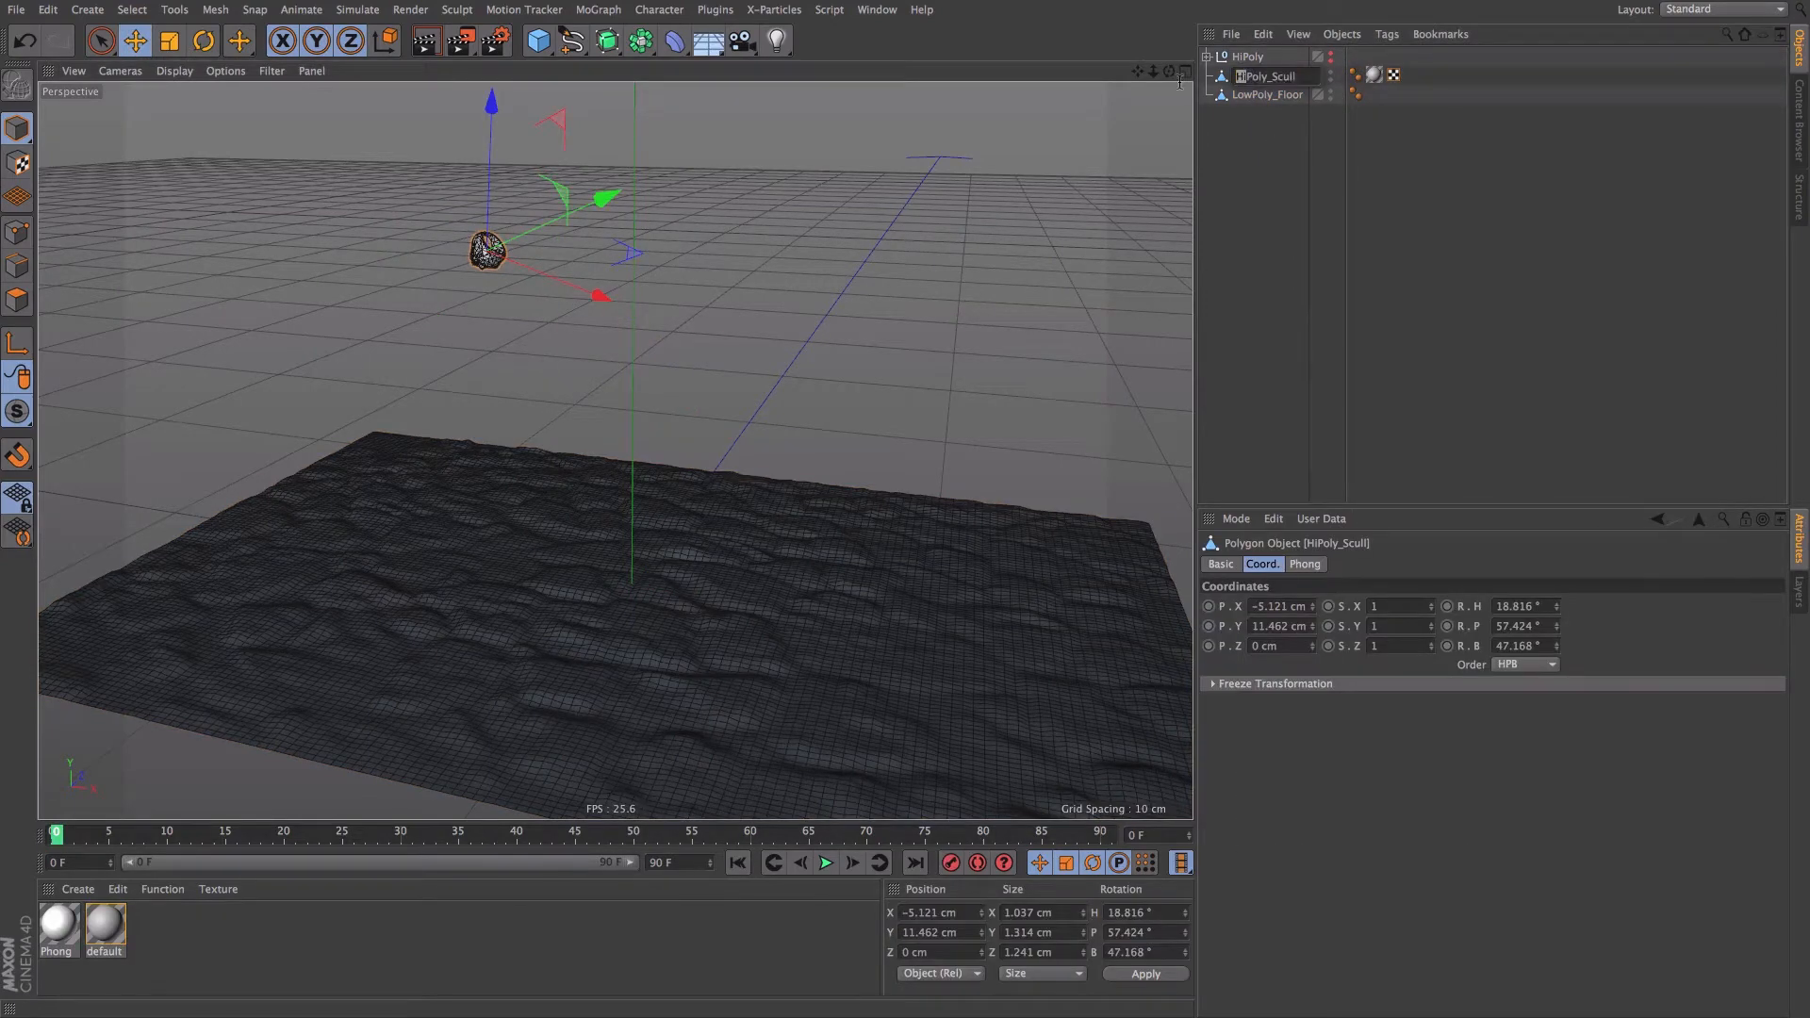
text(Low)
key(Return)
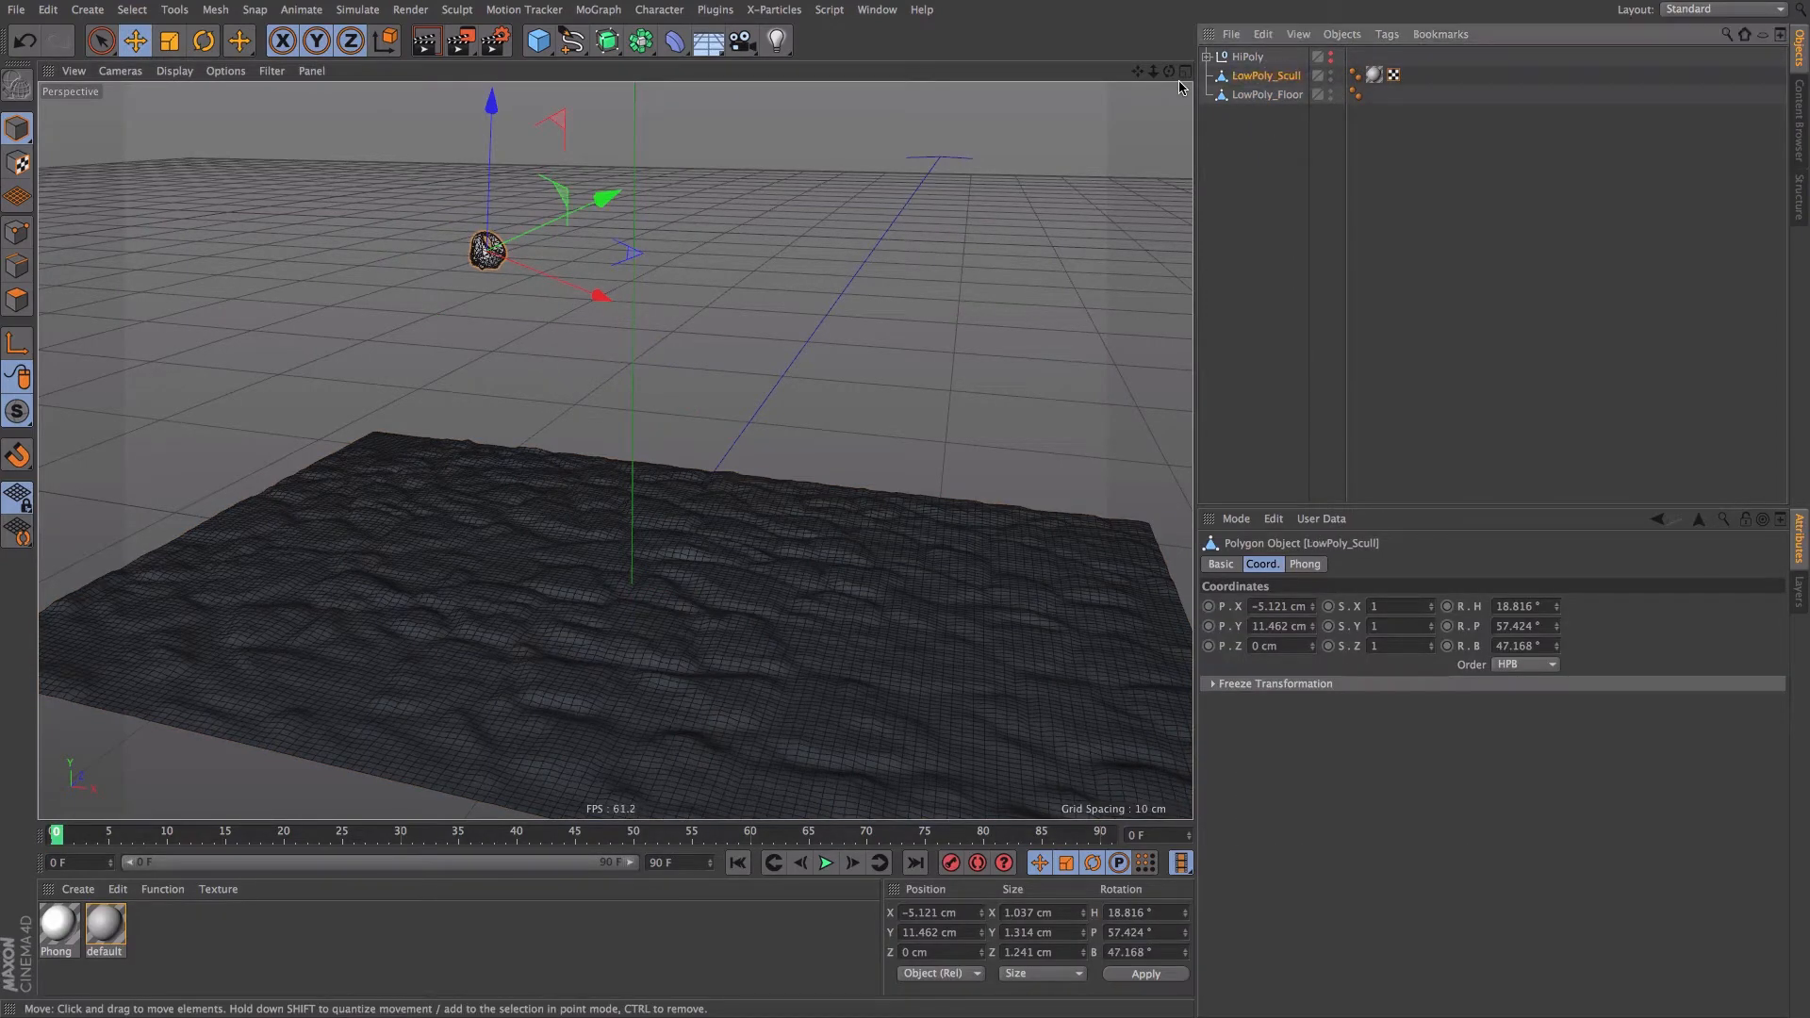
- Add Dynamics Body tags to both LowPoly_Scull and LowPoly_Floor
drag(1266, 123, 1287, 68)
right_click(1289, 75)
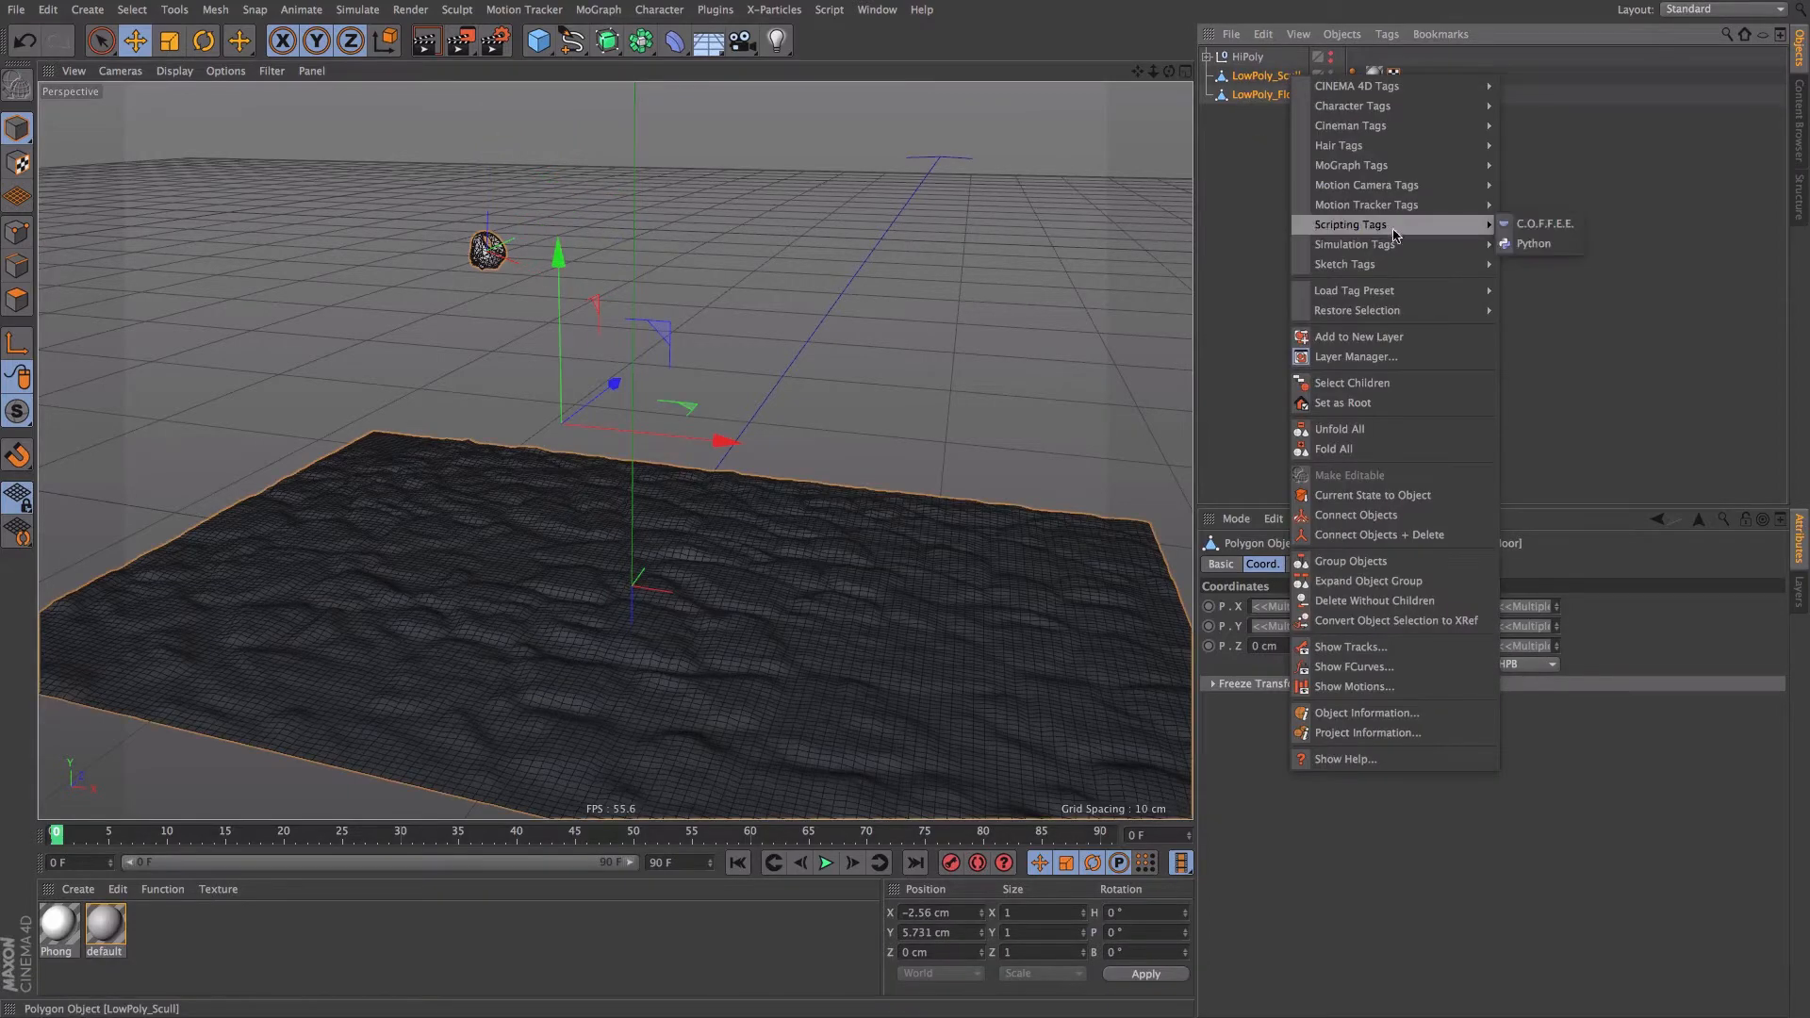
mouse_move(1406, 251)
click(1550, 253)
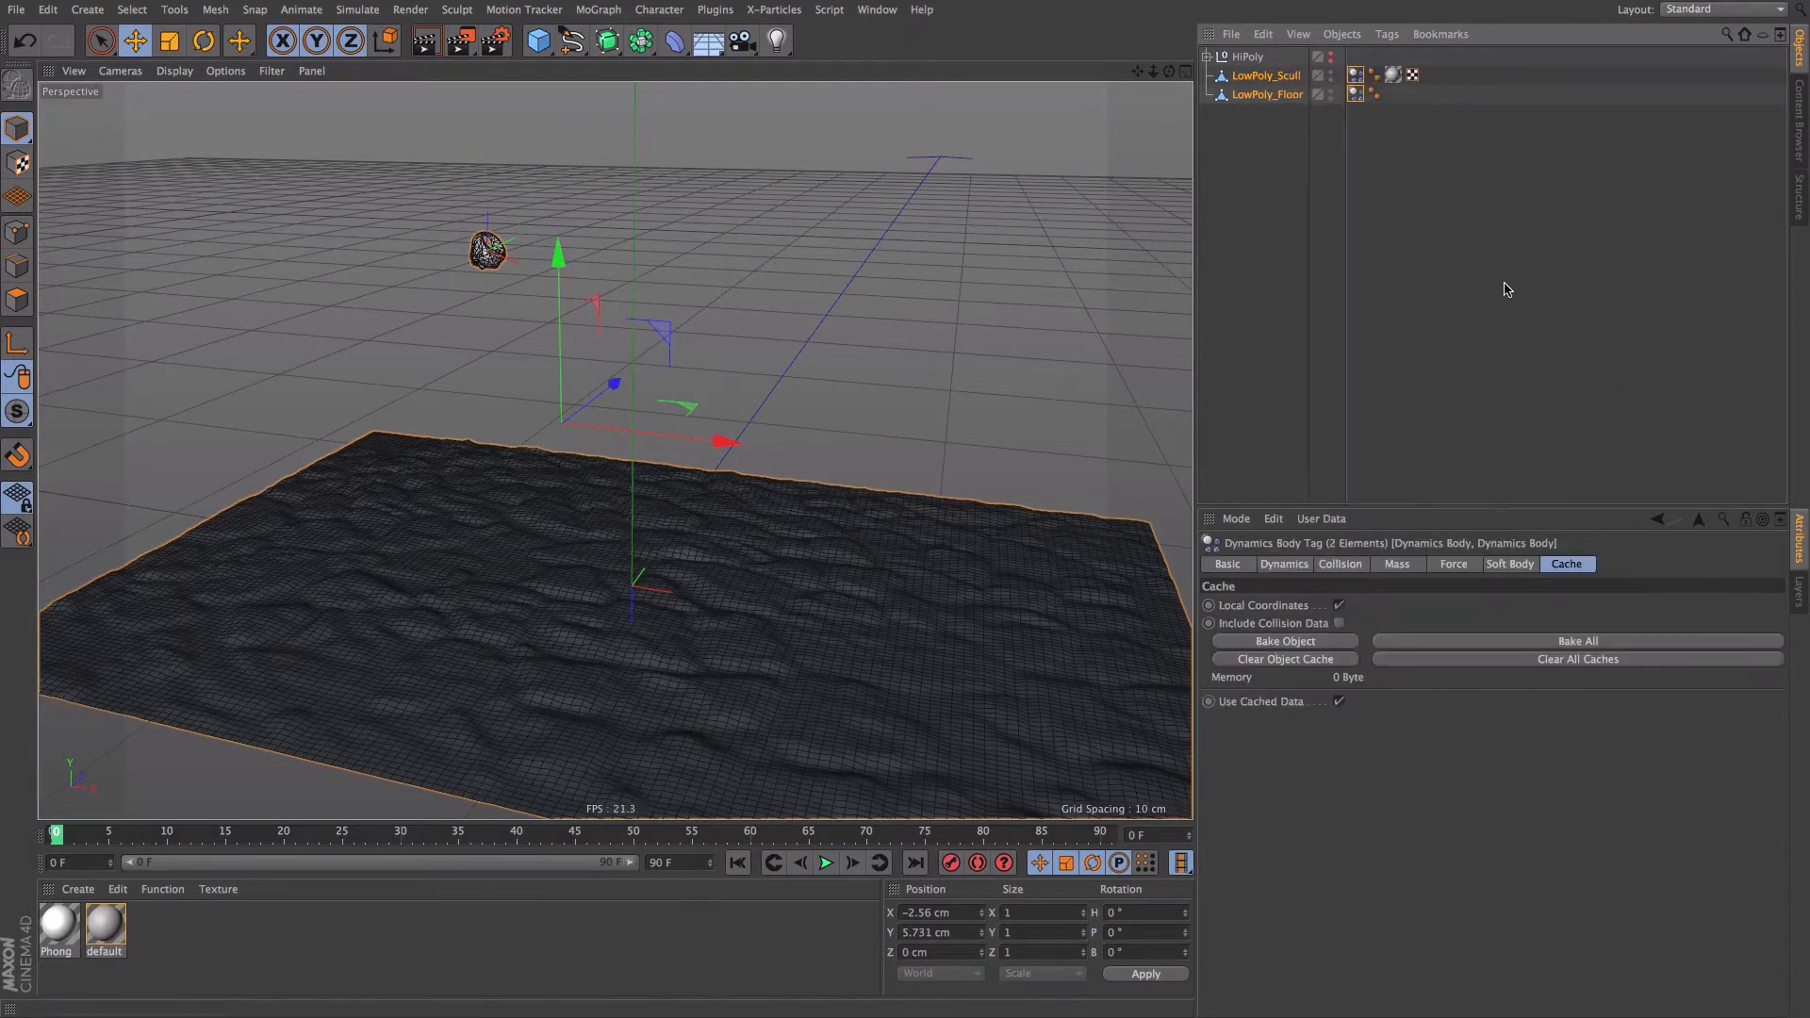
- Set Dynamic to Off in LowPoly_Floor's Dynamics Body tag so the floor acts only as a collider
click(1380, 128)
click(1267, 95)
click(1355, 94)
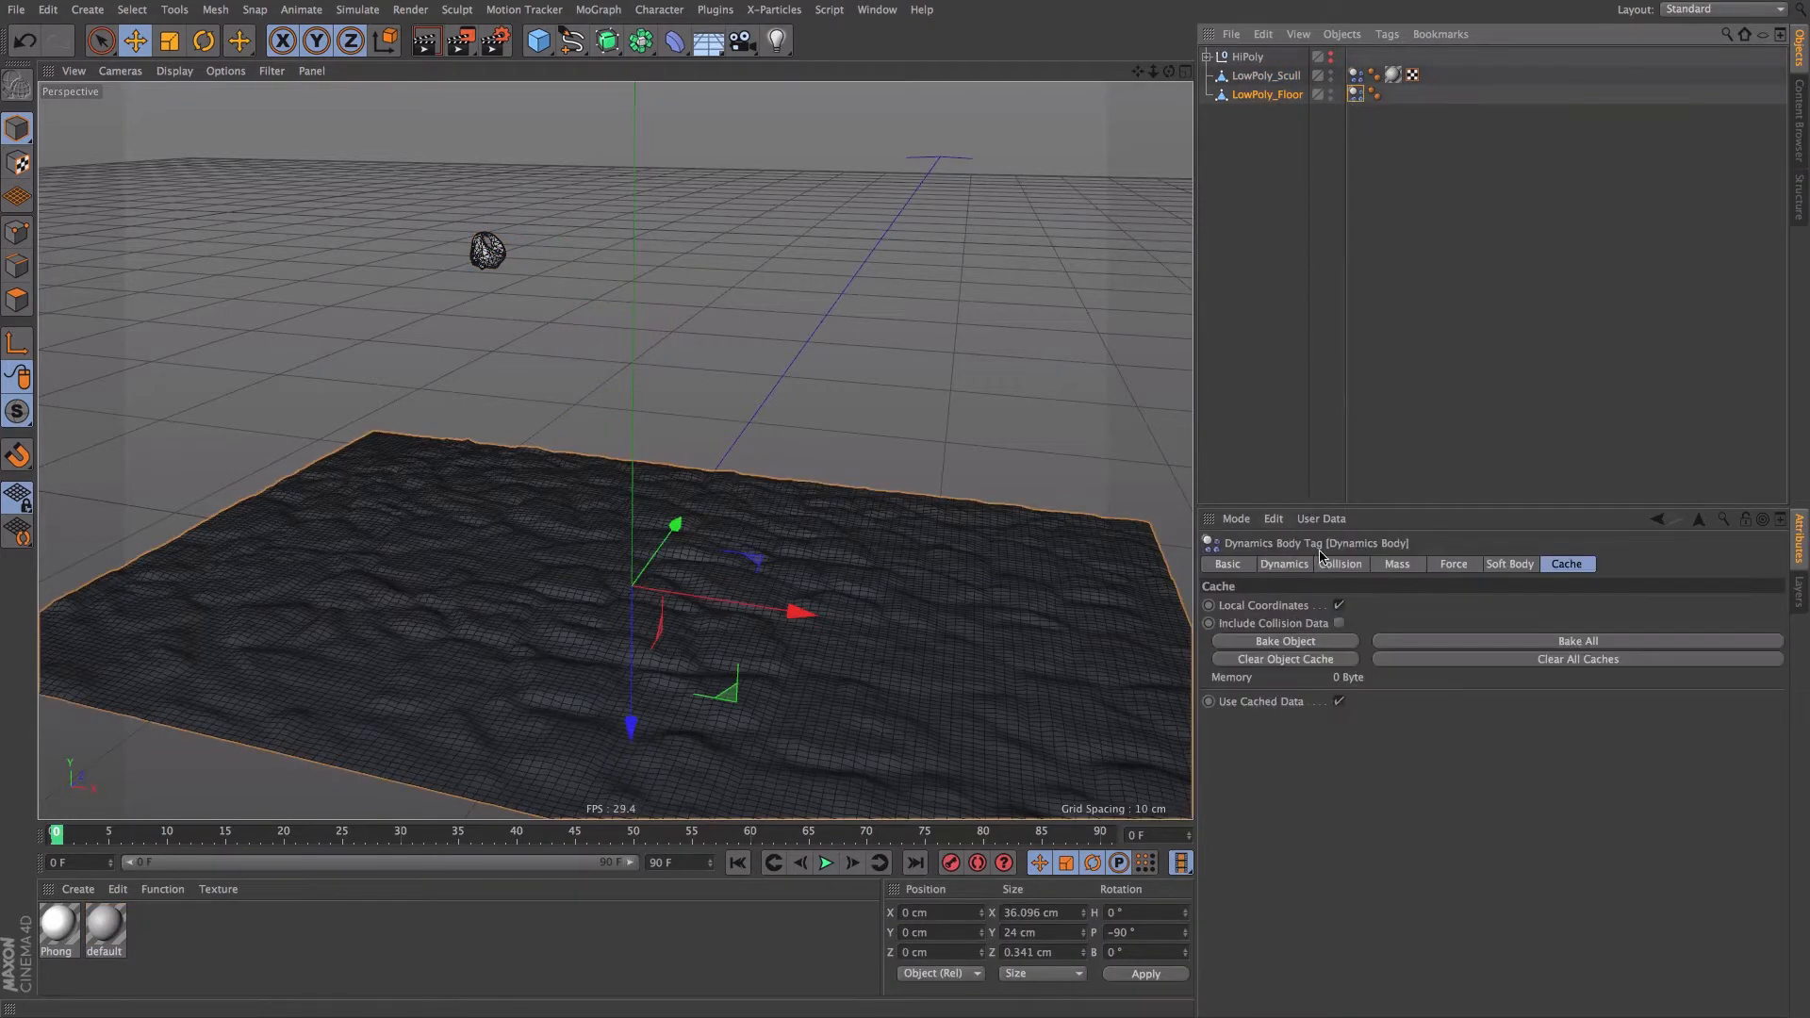
click(1283, 564)
click(1316, 624)
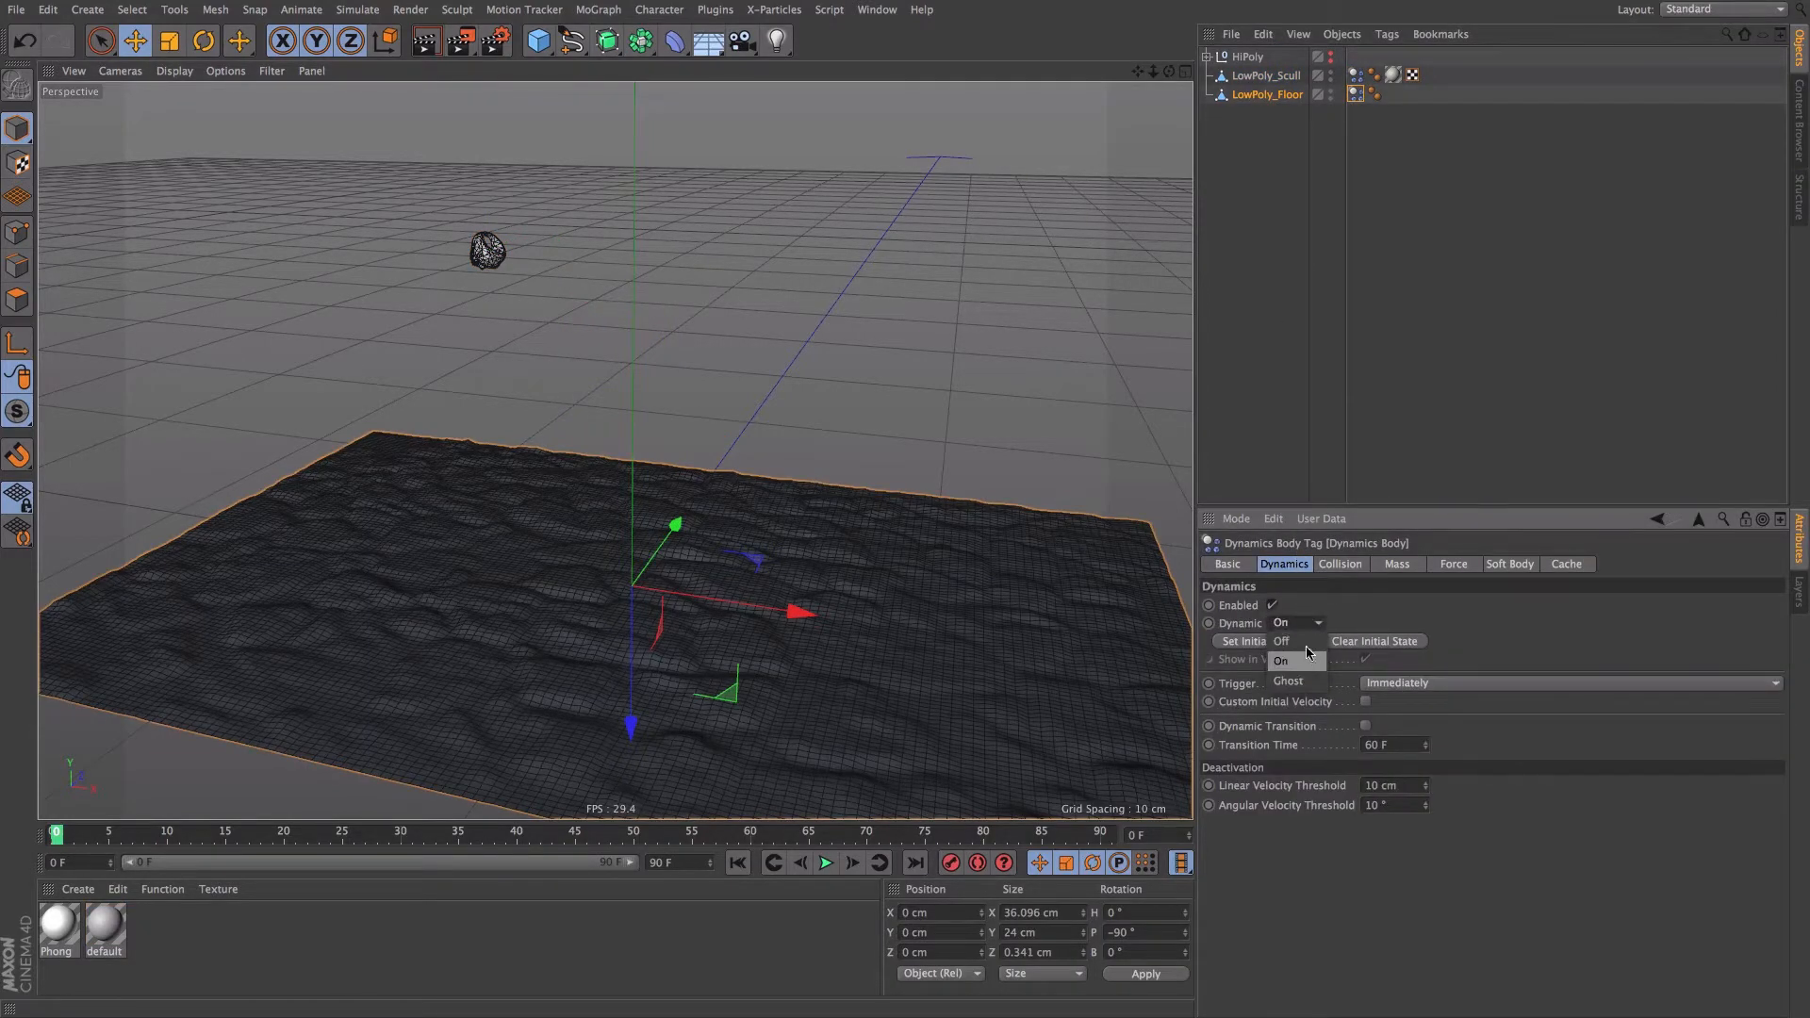
click(1304, 642)
click(1339, 336)
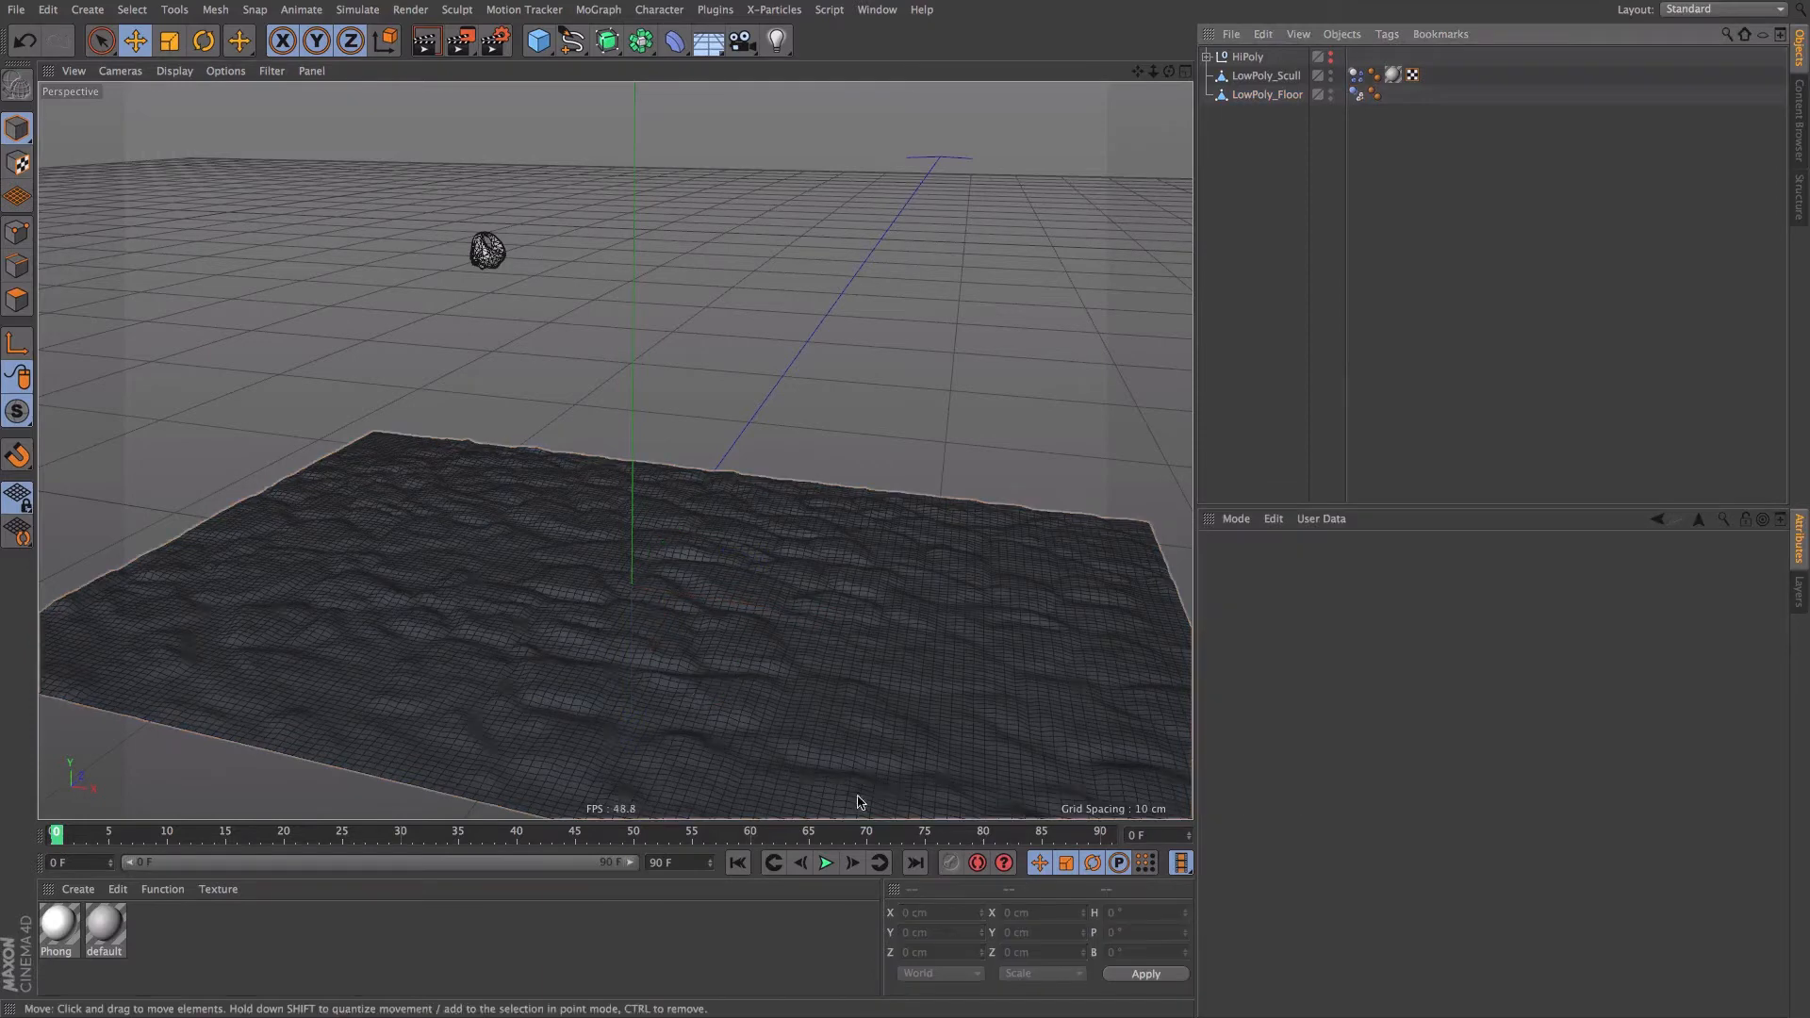
- Play the simulation, rewind and replay it to check how the skull falls onto the floor
click(826, 863)
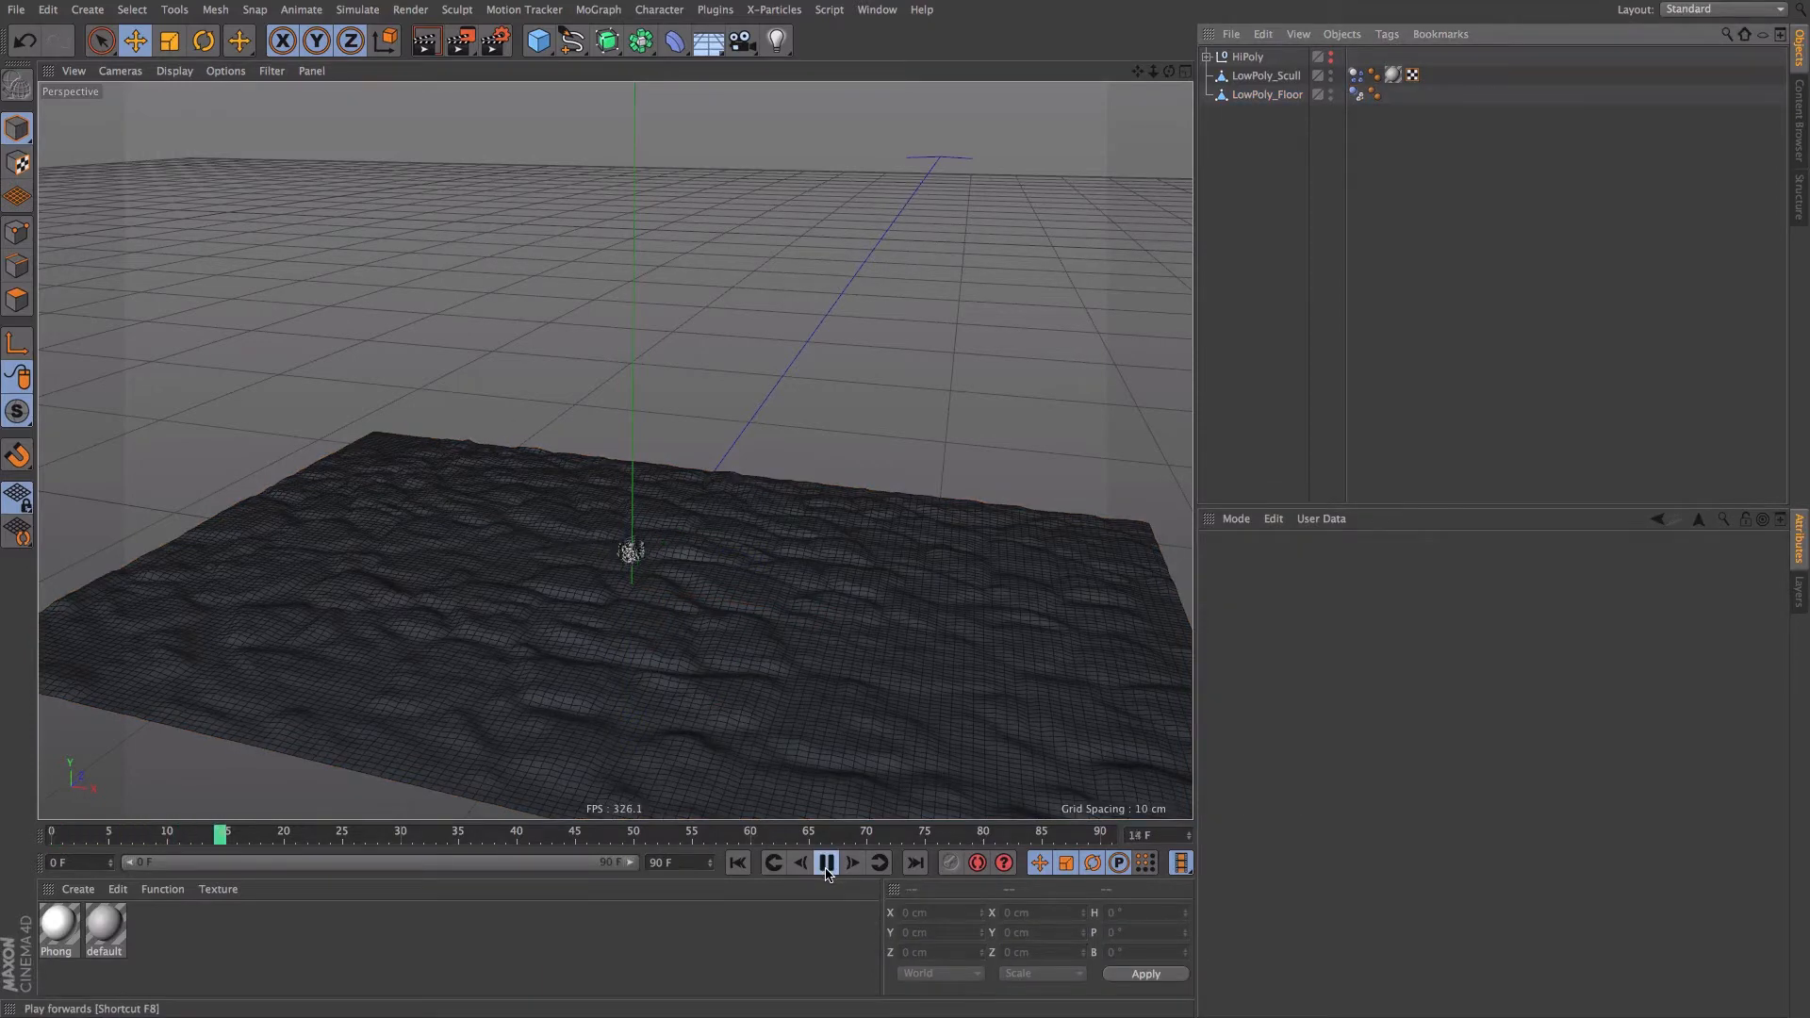
click(825, 863)
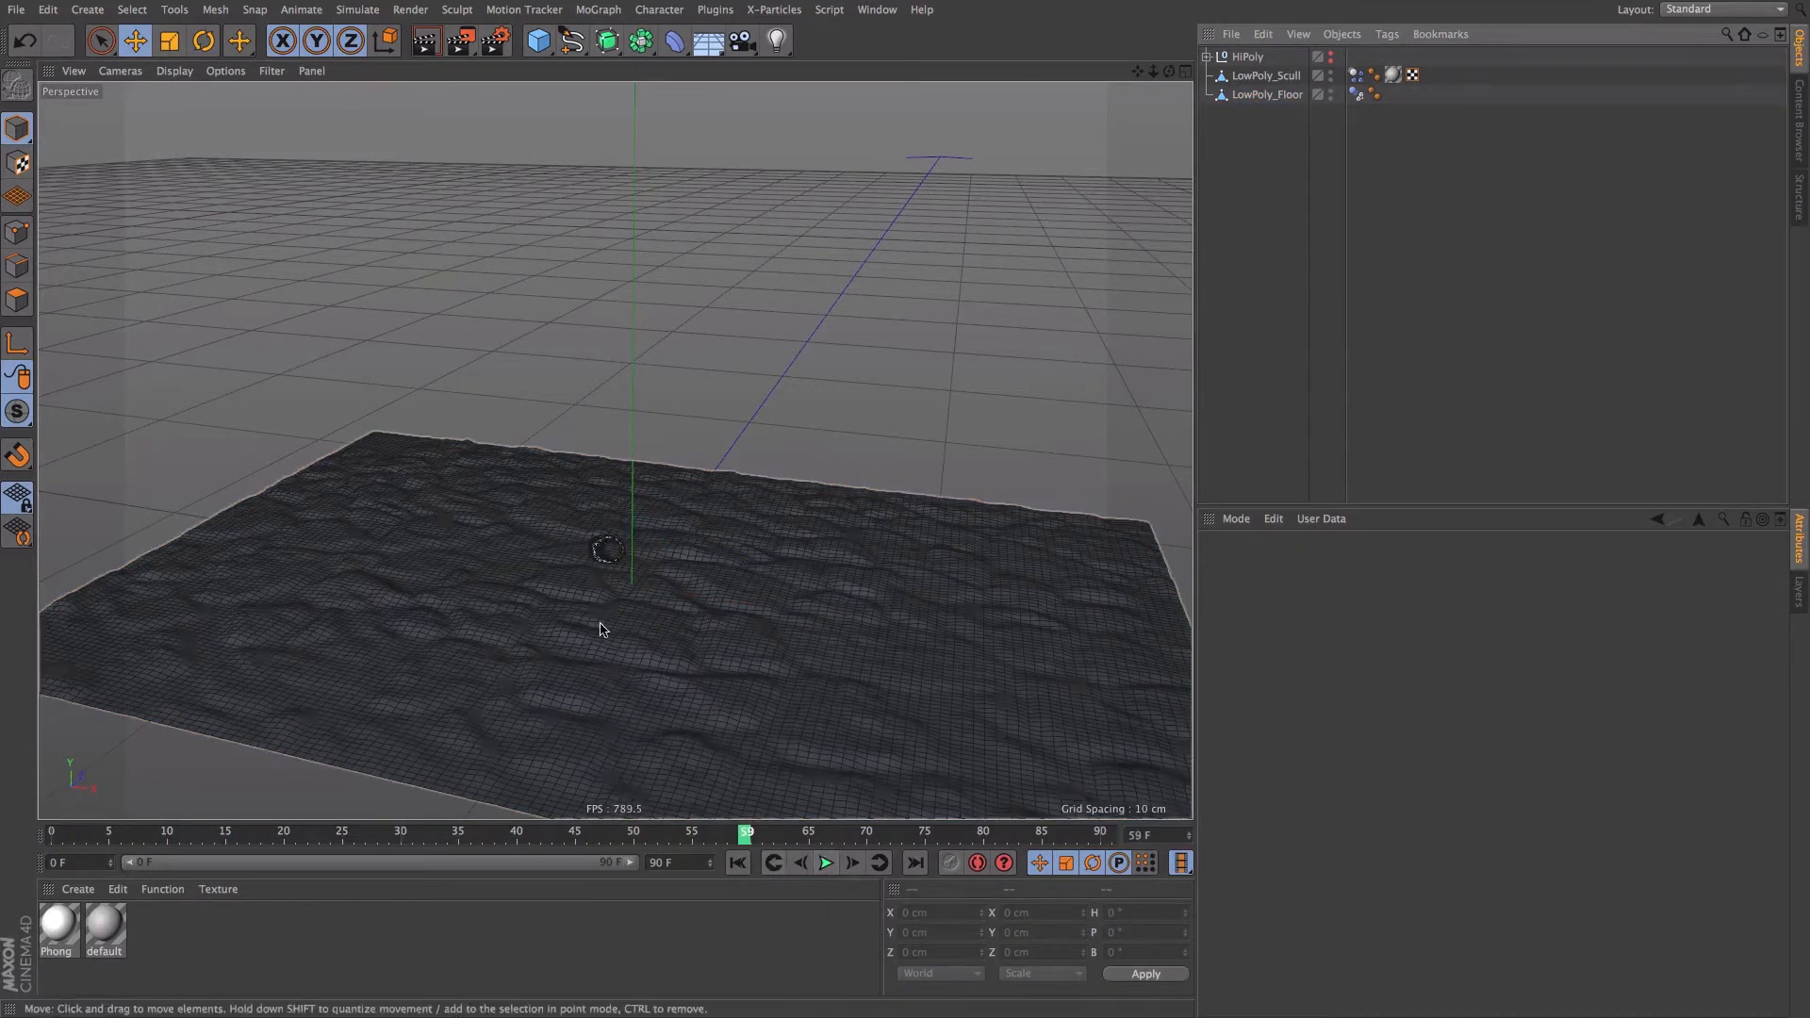
alt+right_drag(600, 623, 687, 570)
alt+middle_drag(688, 569, 633, 504)
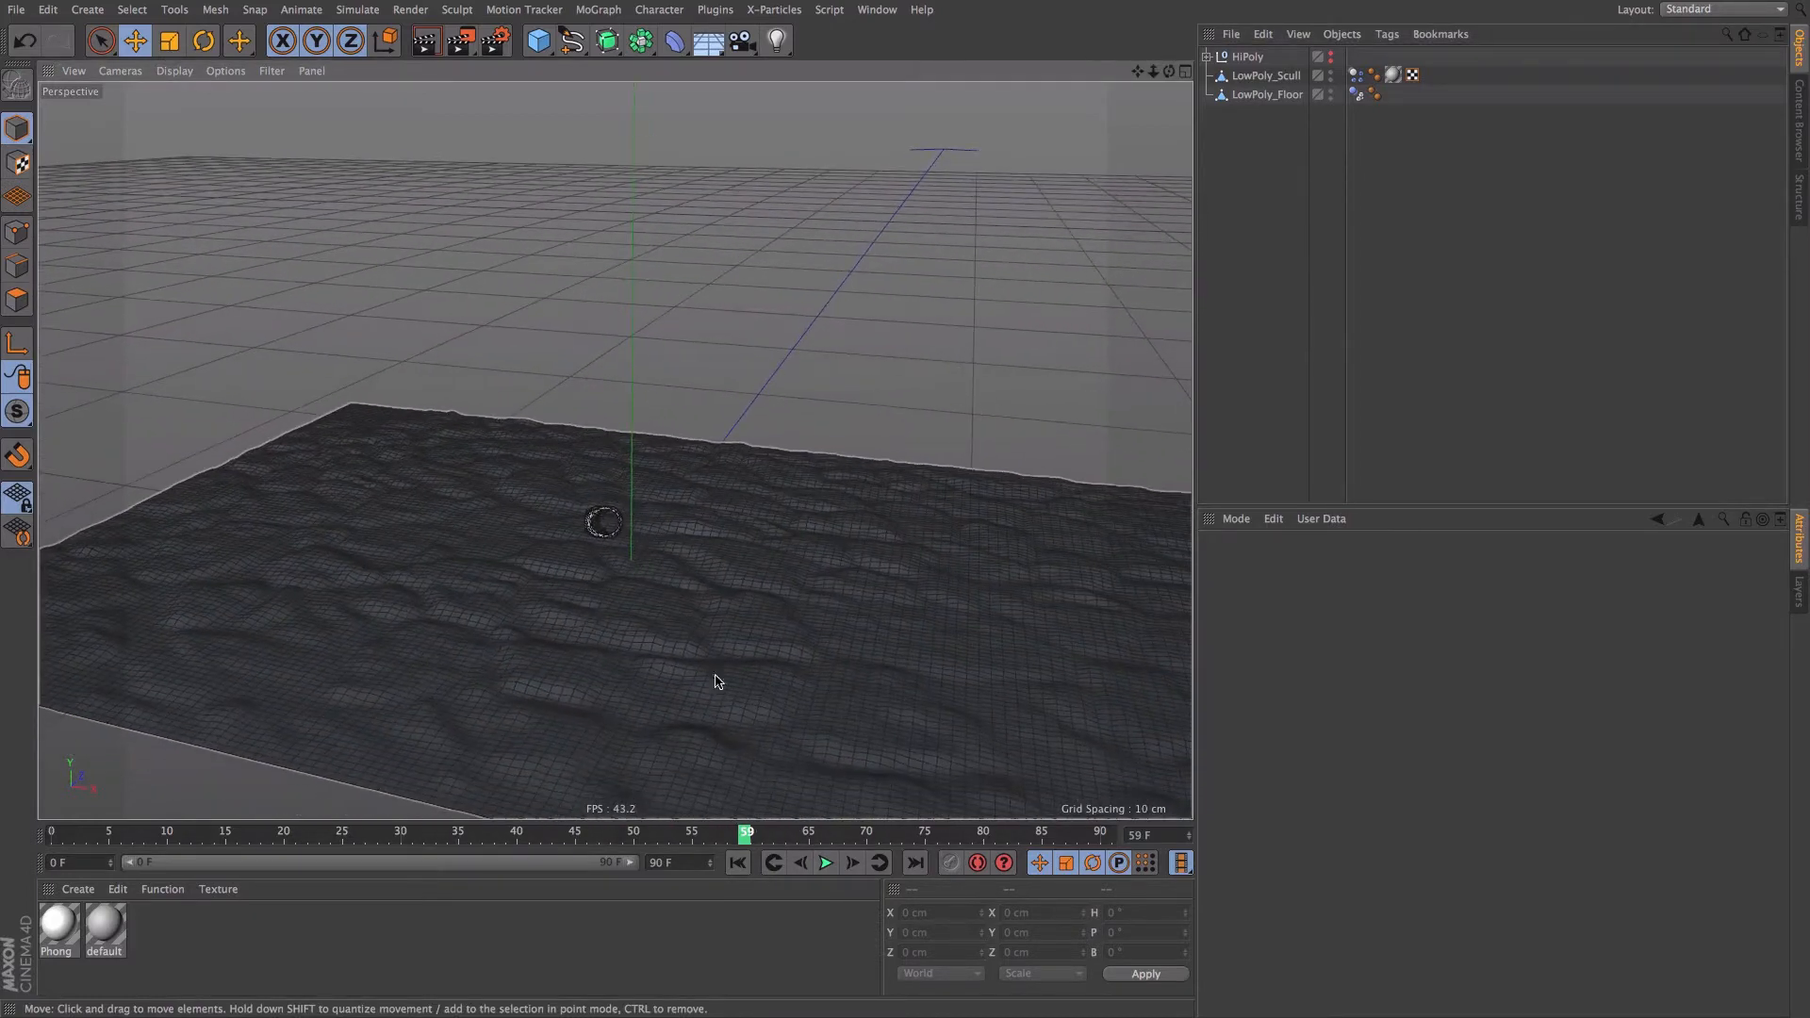
click(737, 863)
click(826, 862)
click(826, 862)
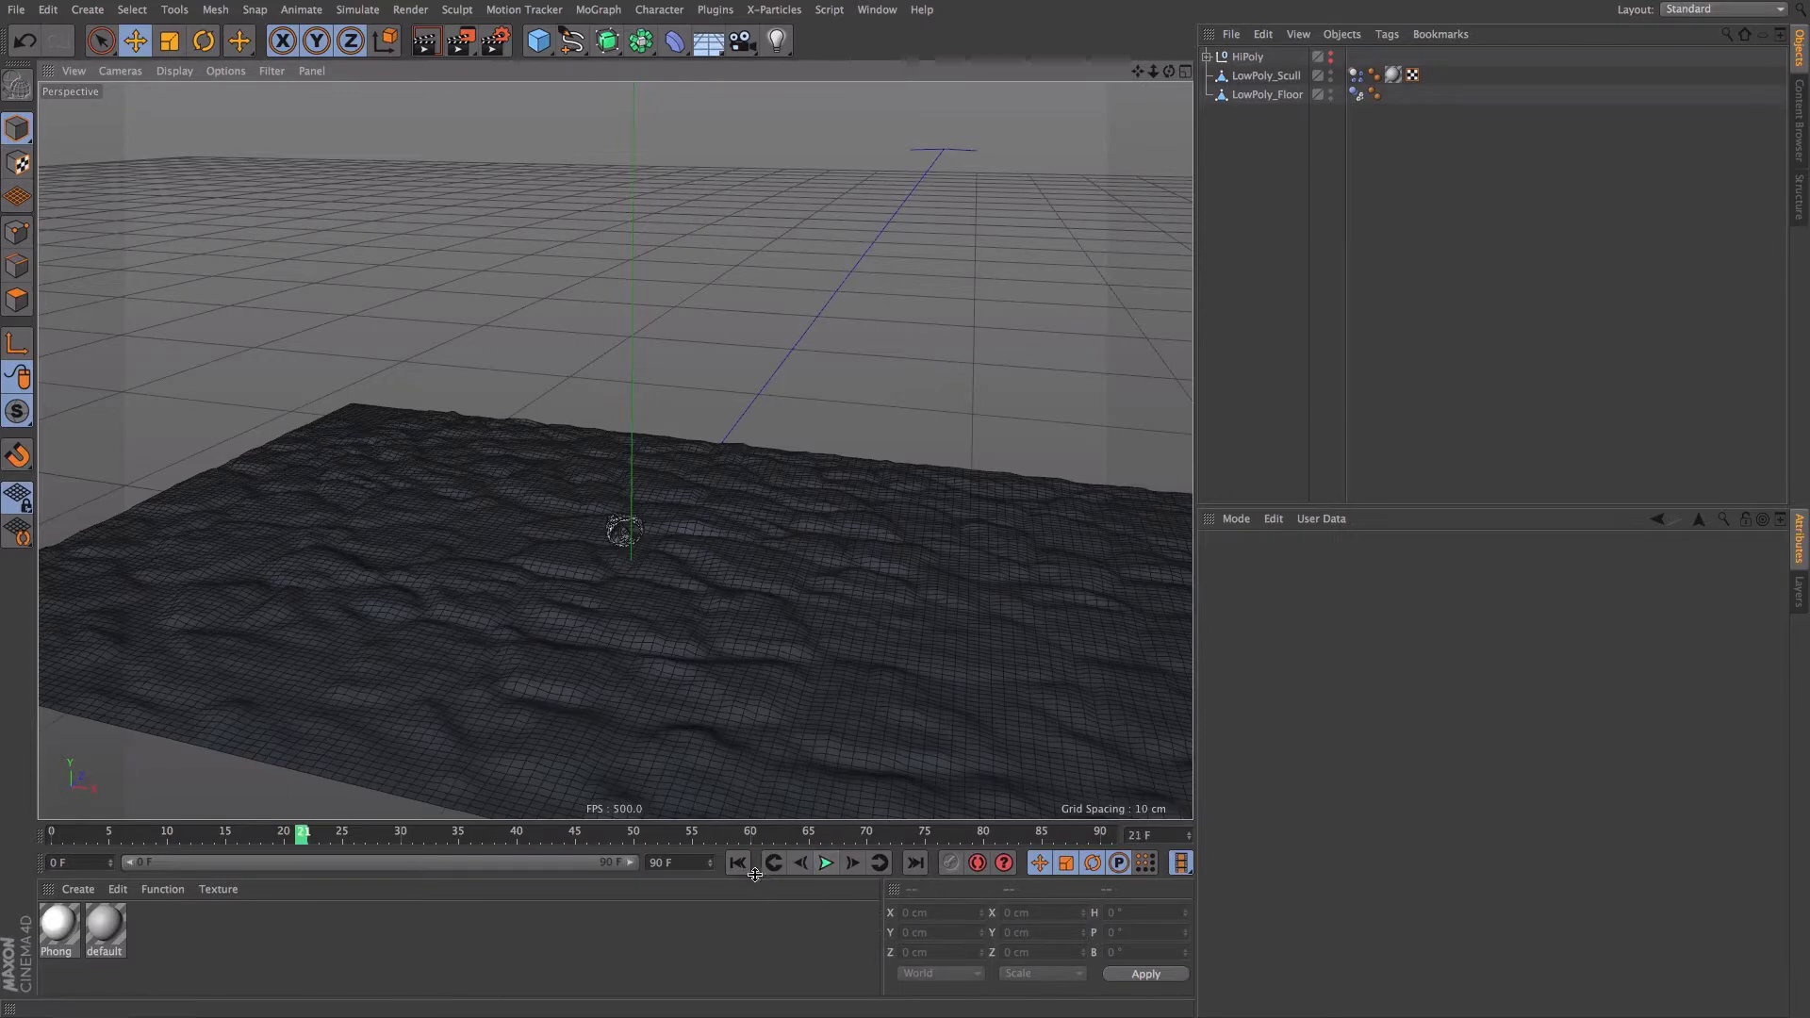
- Return to frame 0 and examine the collision margin and scale in the project's expert dynamics settings
click(737, 863)
key(ctrl+d)
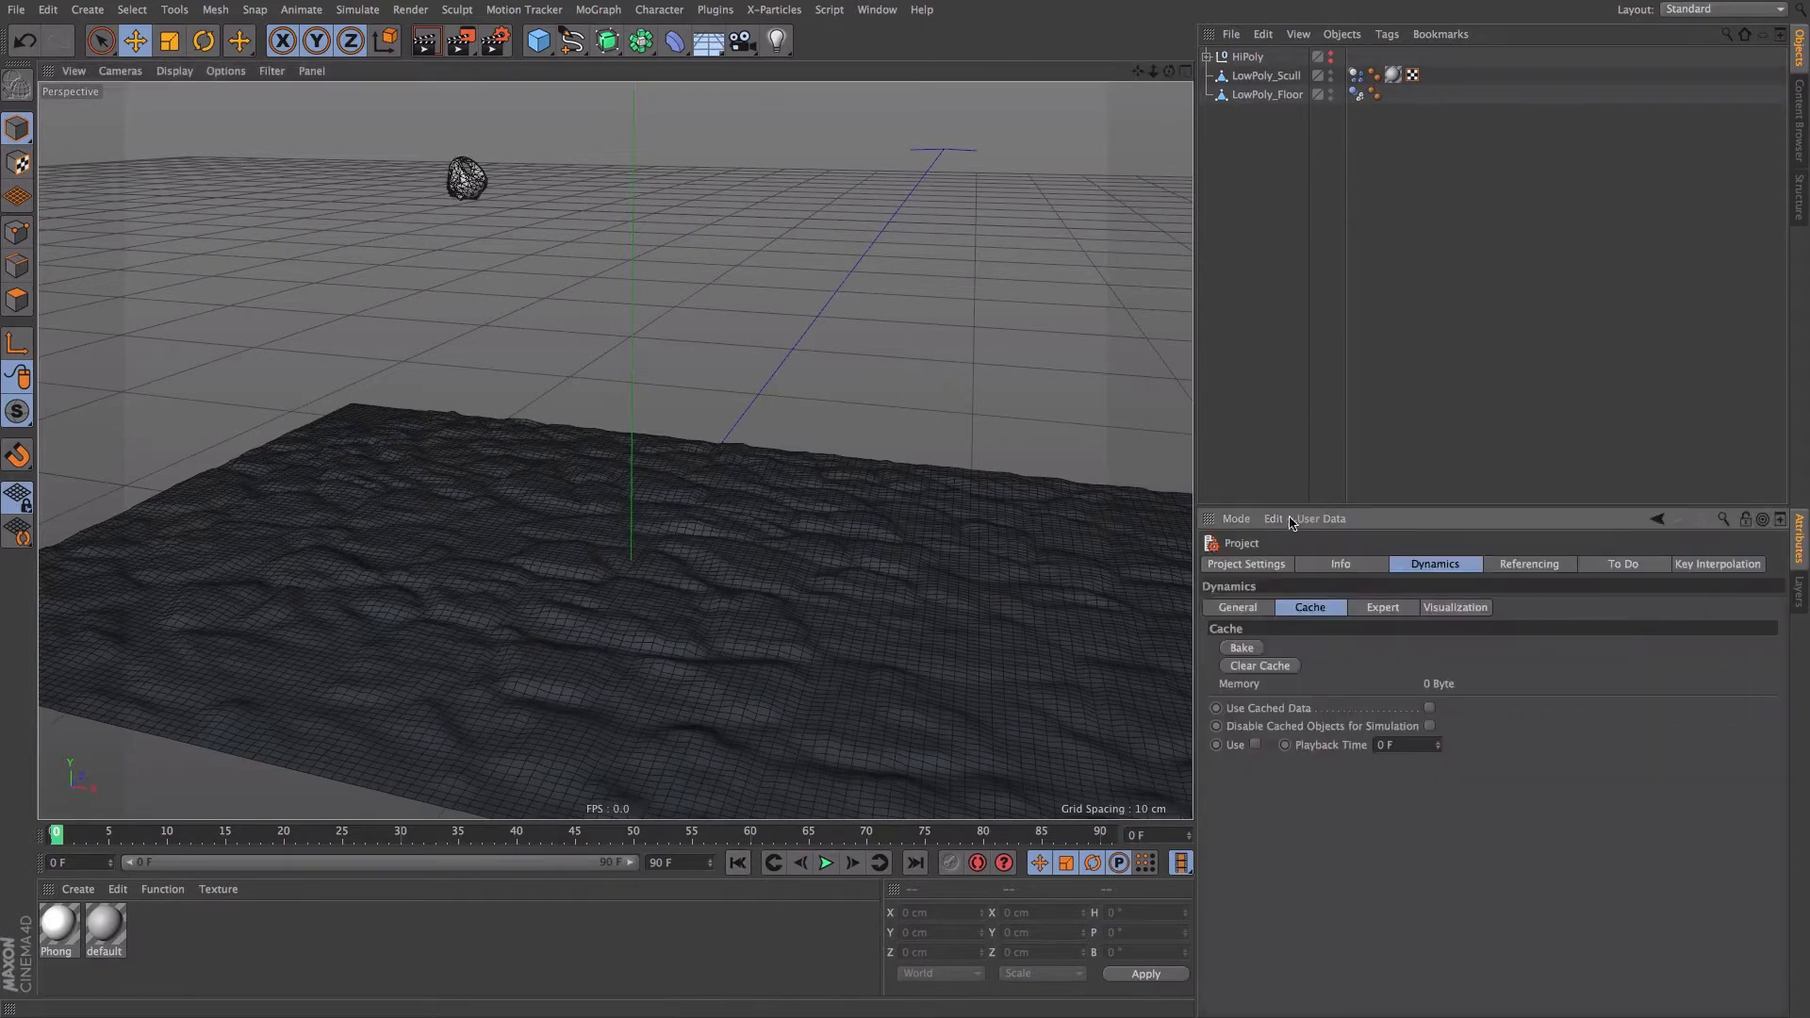
click(1380, 608)
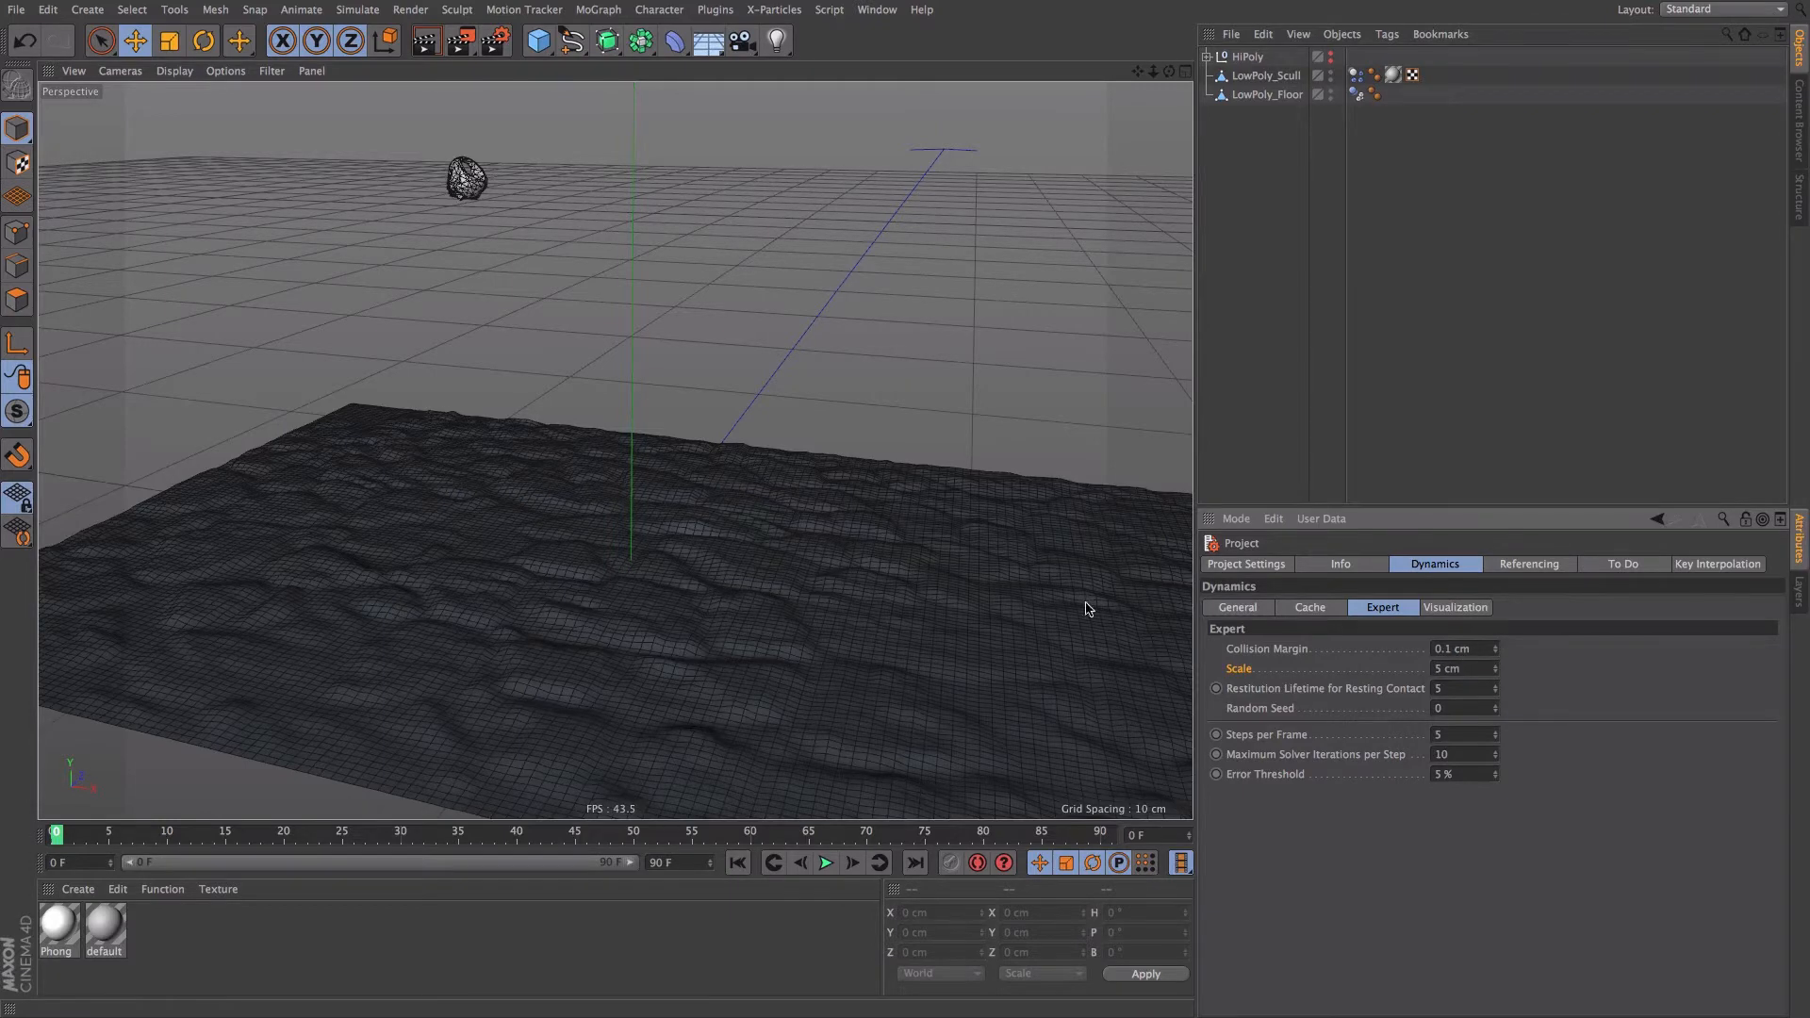
- Add a default 200 cm cube to compare its size with the floor, and delete it
alt+right_drag(597, 521, 537, 525)
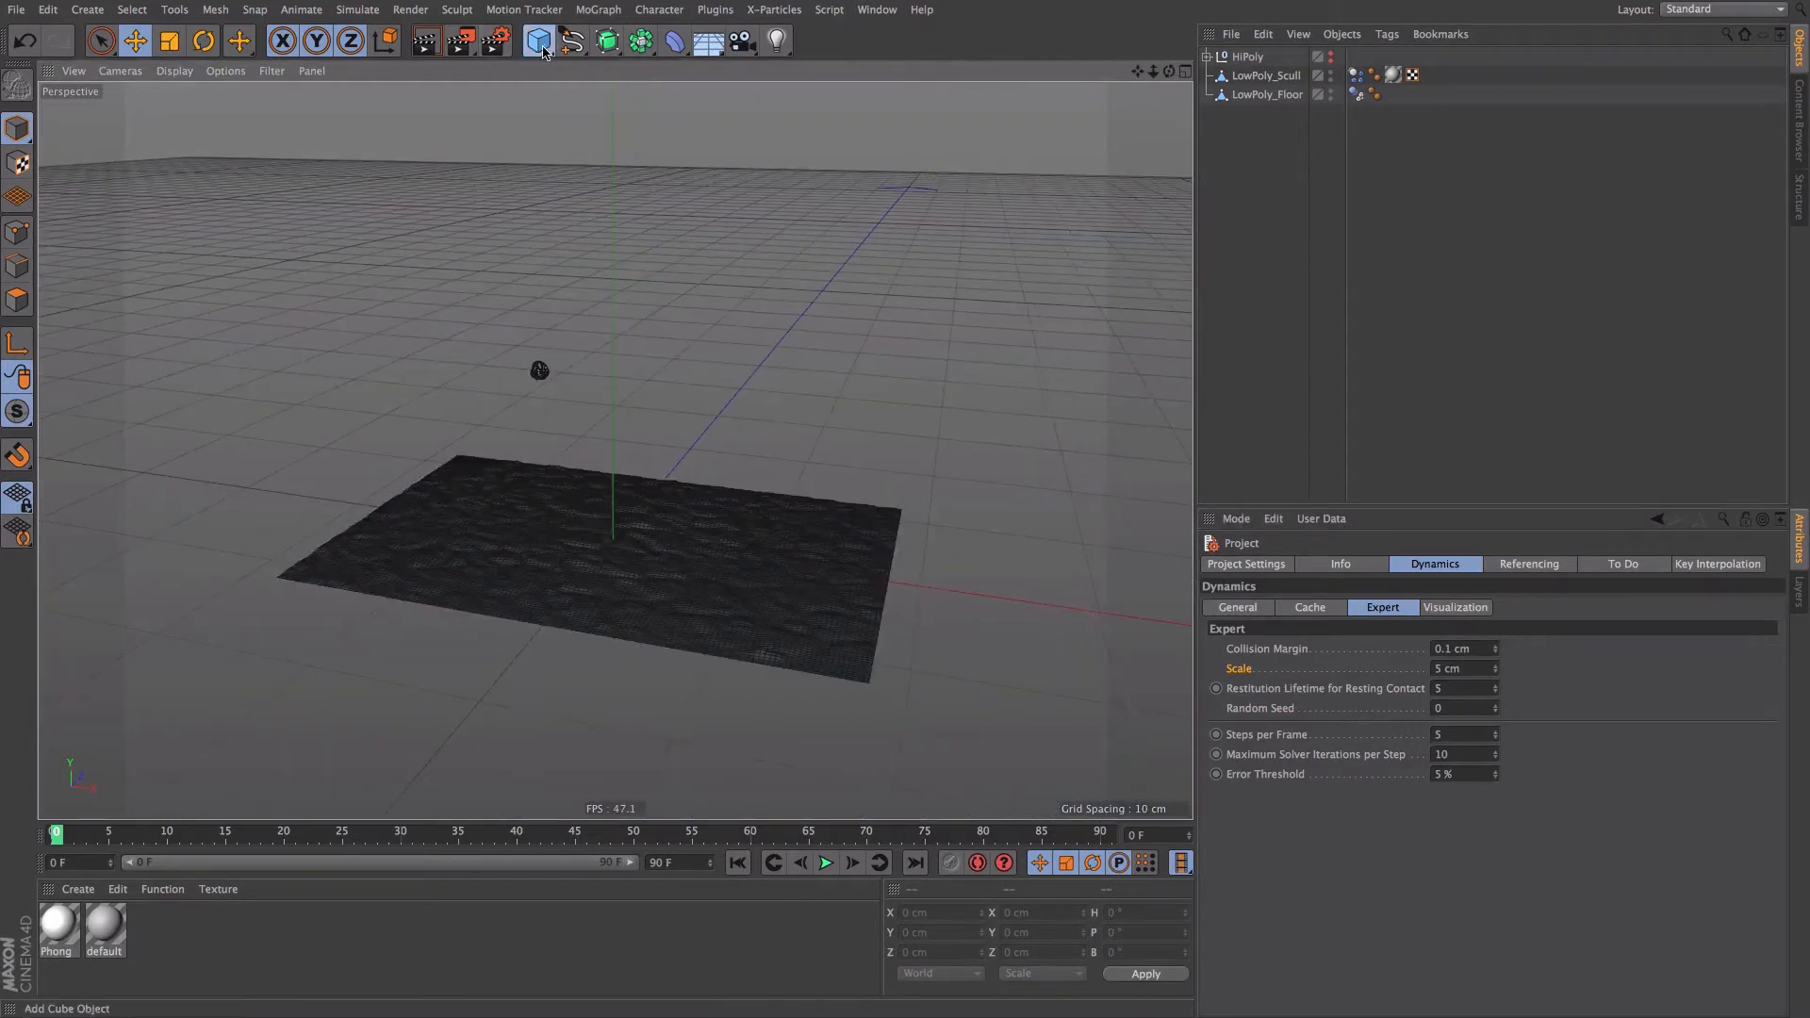
click(539, 42)
alt+right_drag(465, 569, 606, 521)
mouse_move(606, 522)
alt+mouse_down()
mouse_move(473, 453)
mouse_move(427, 381)
mouse_move(566, 574)
mouse_move(578, 529)
alt+mouse_up()
alt+right_drag(604, 525, 711, 534)
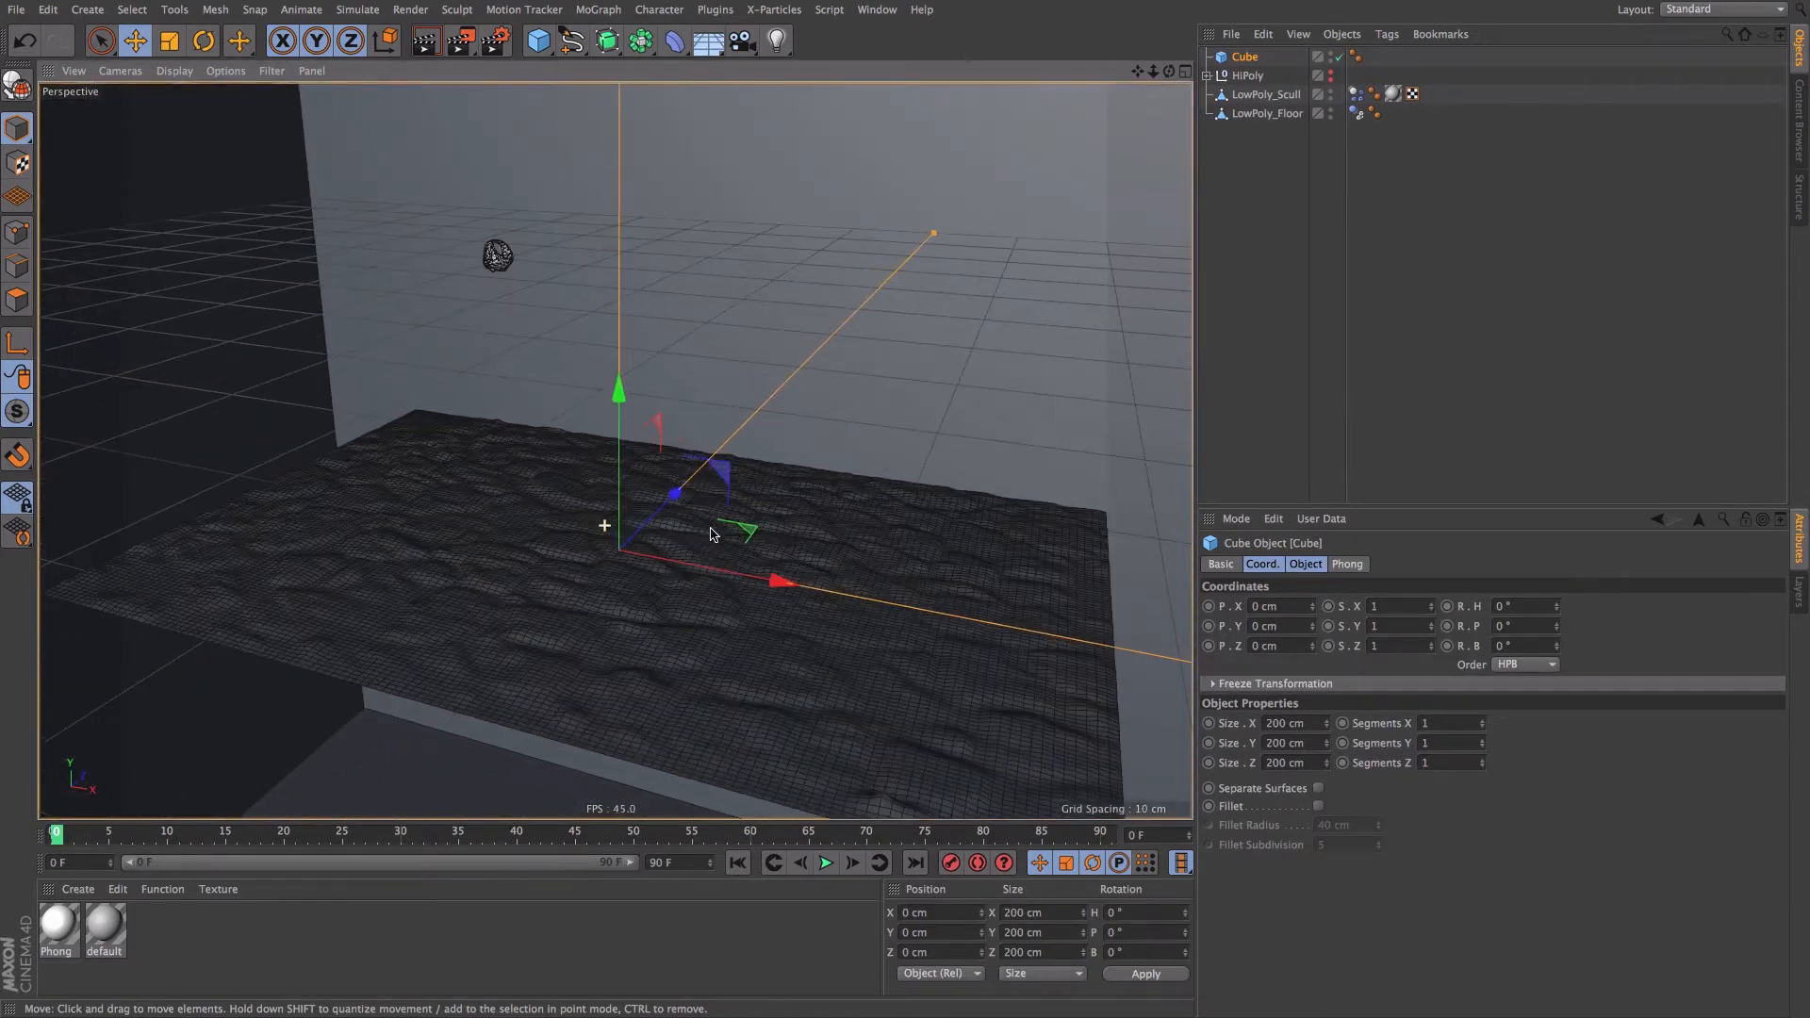
key(Delete)
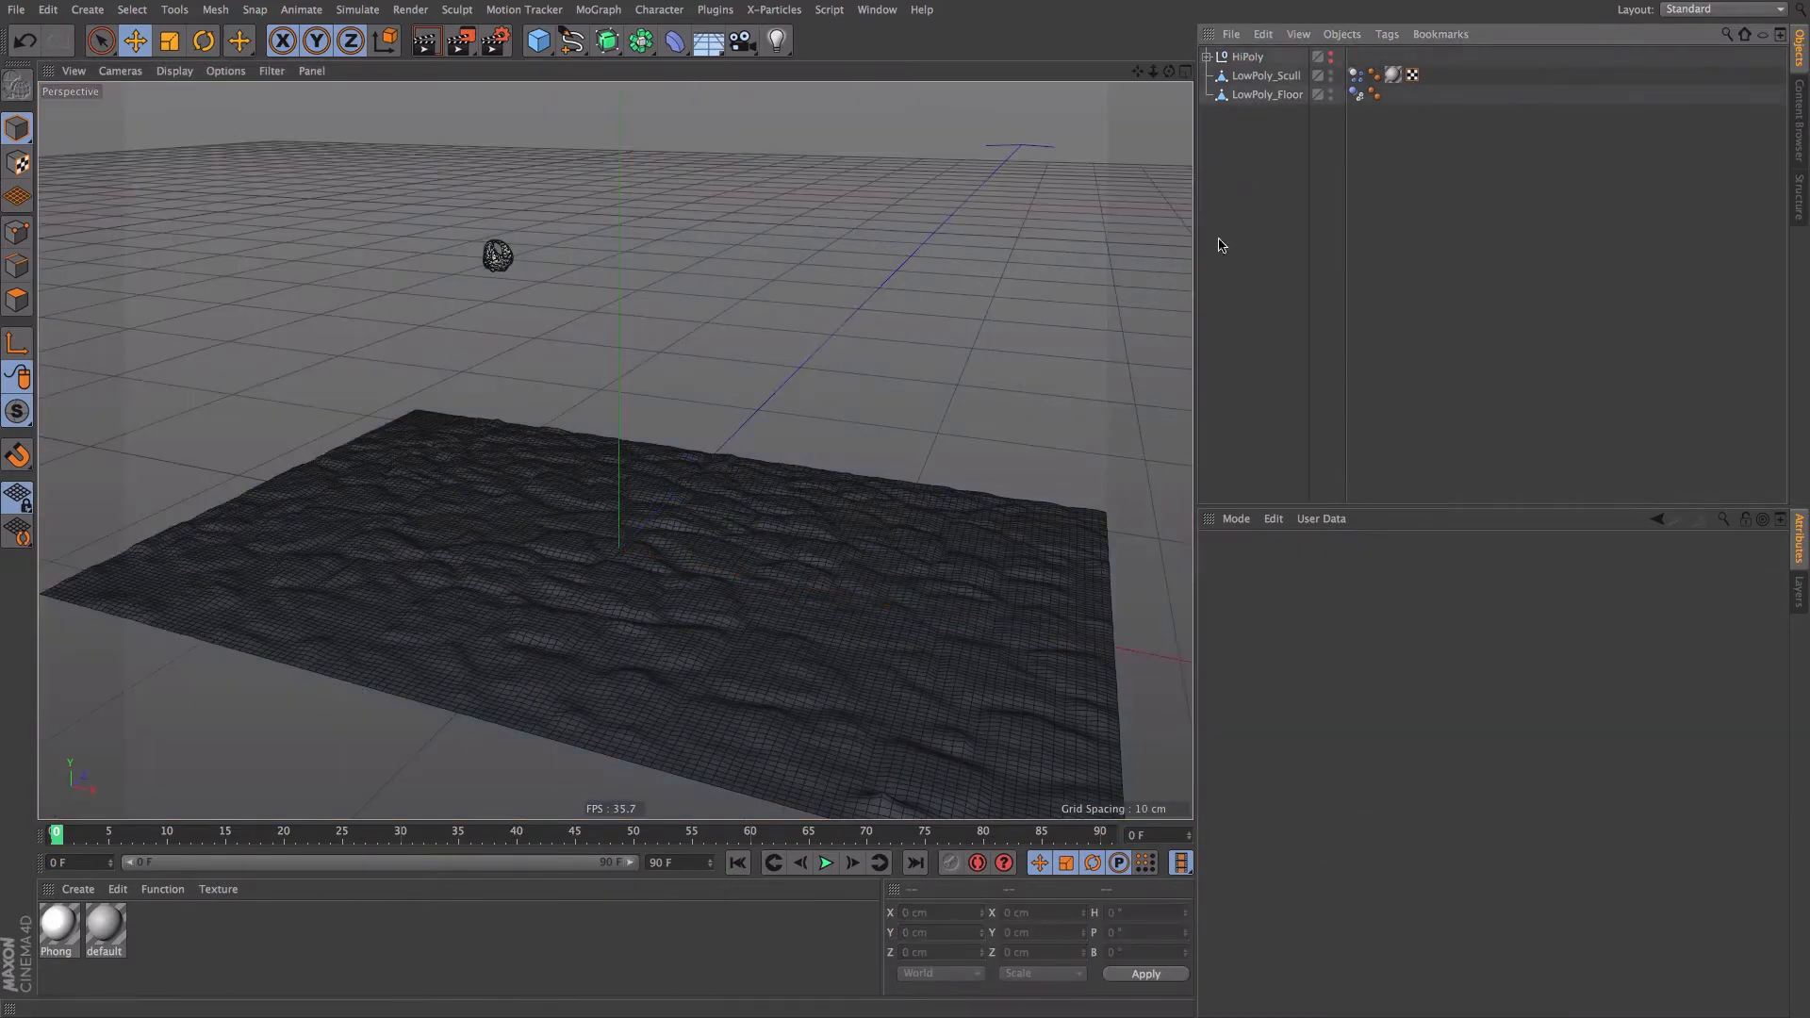
- Preview the skull's fall up to frame 30 and return to frame 0
alt+drag(675, 597, 651, 614)
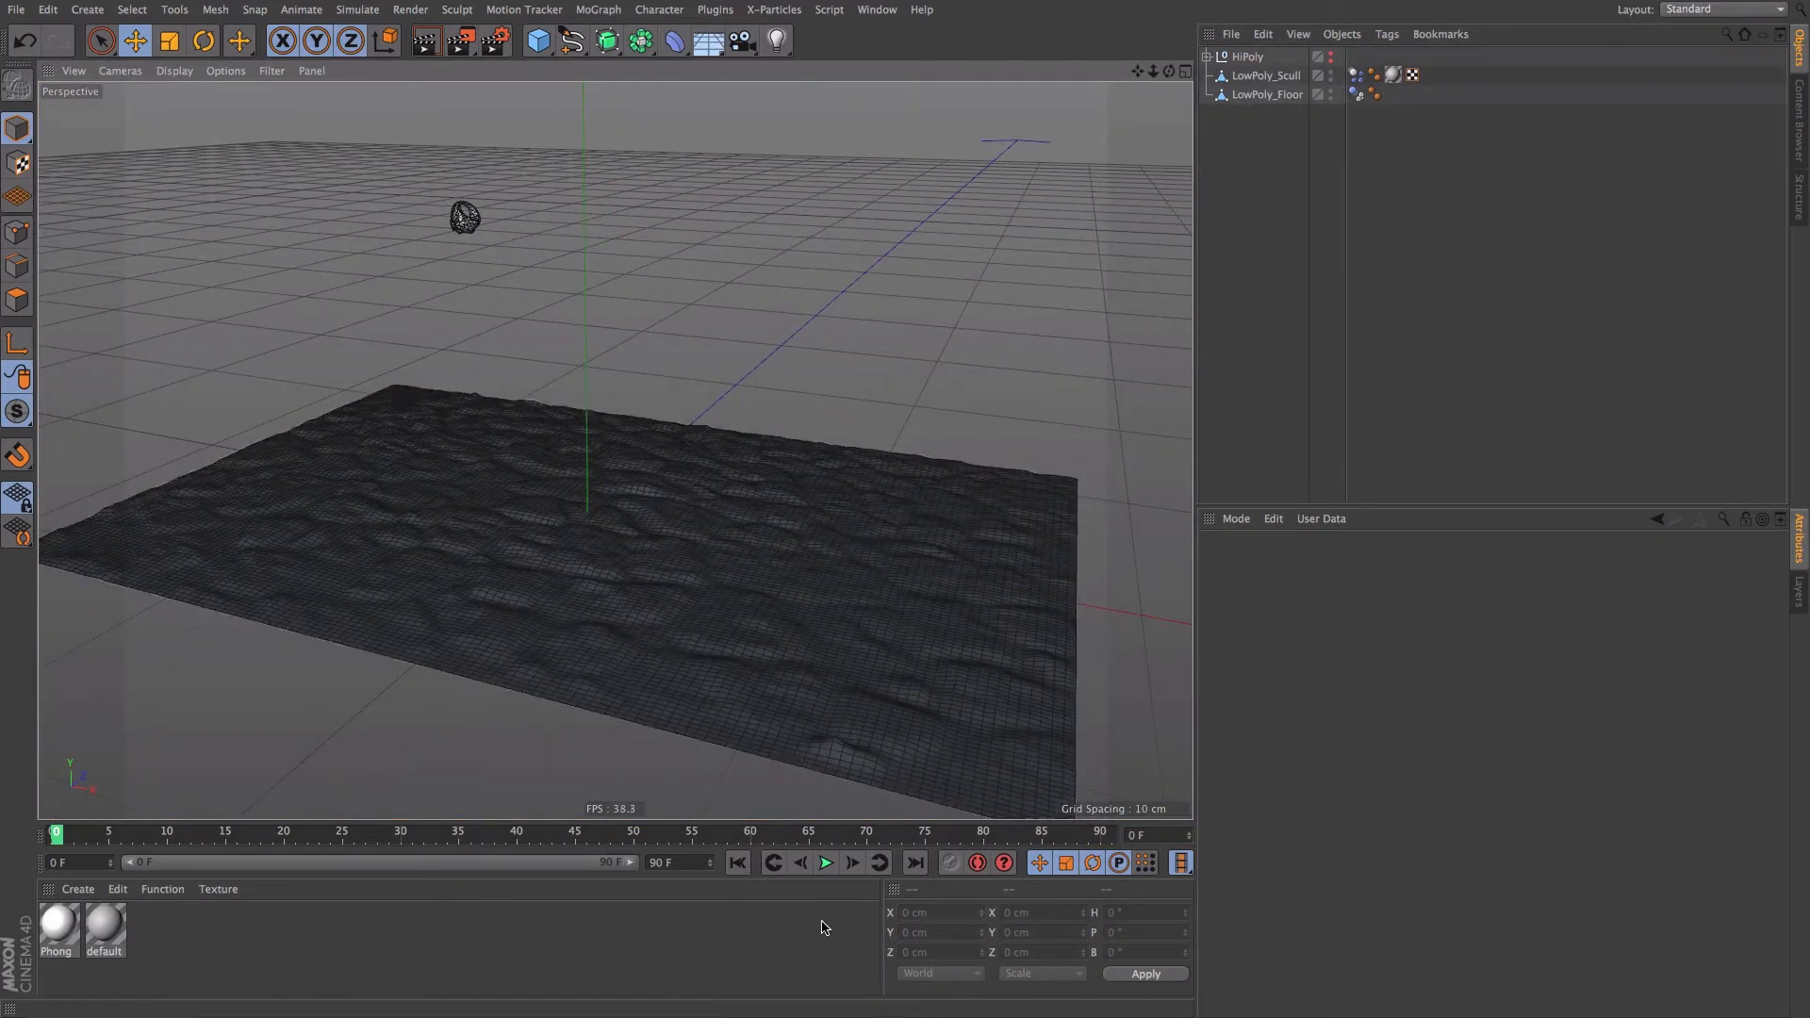
click(824, 865)
click(825, 864)
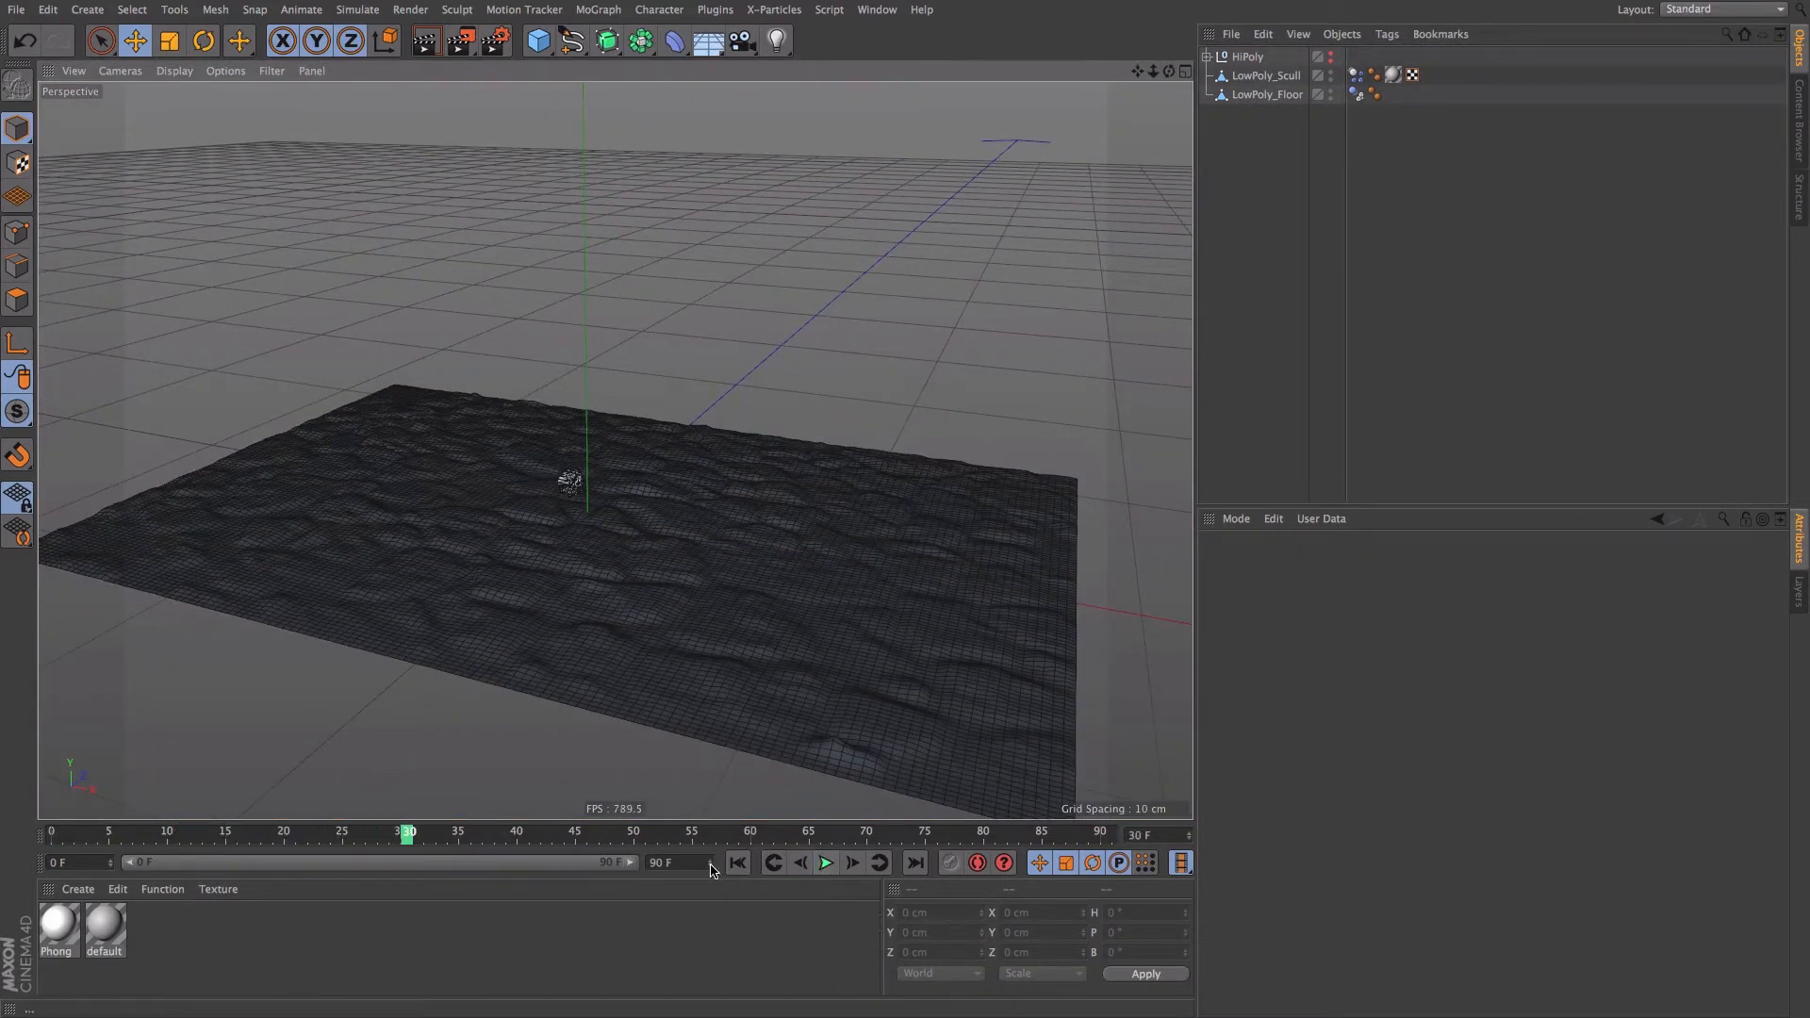
click(738, 863)
- Set the project's dynamics gravity to 50 cm
key(ctrl+d)
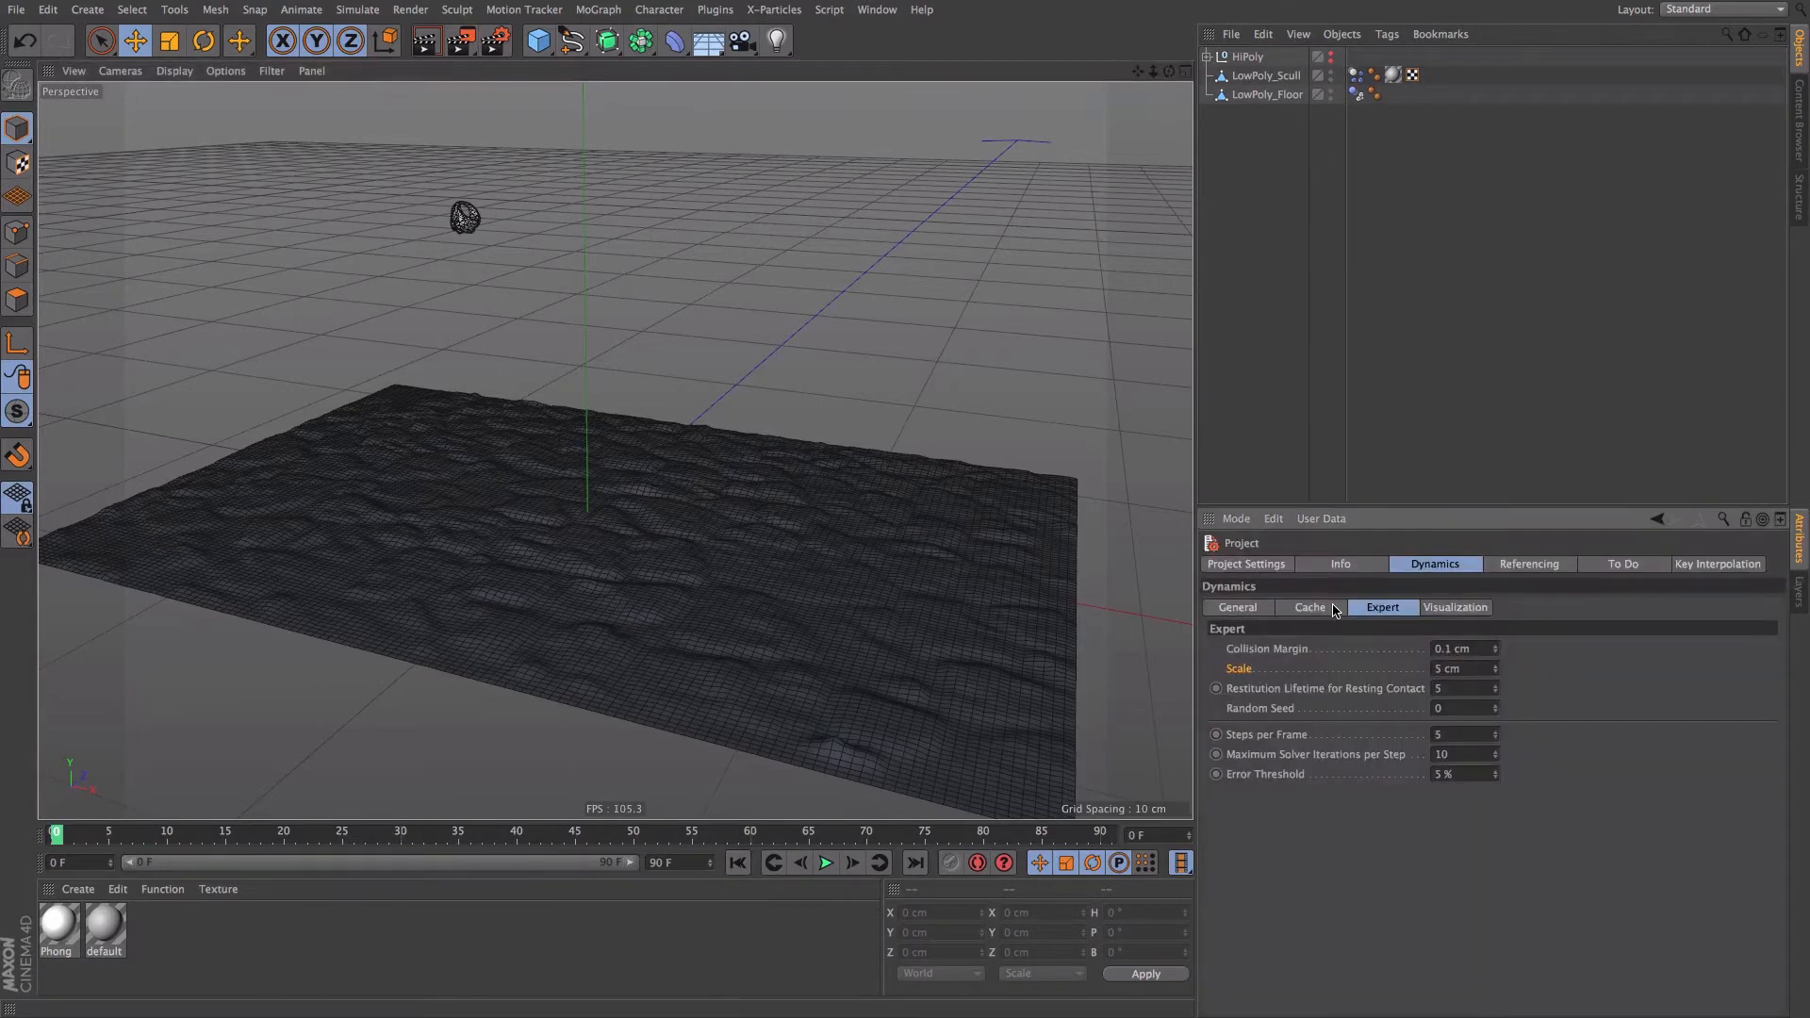
click(1261, 607)
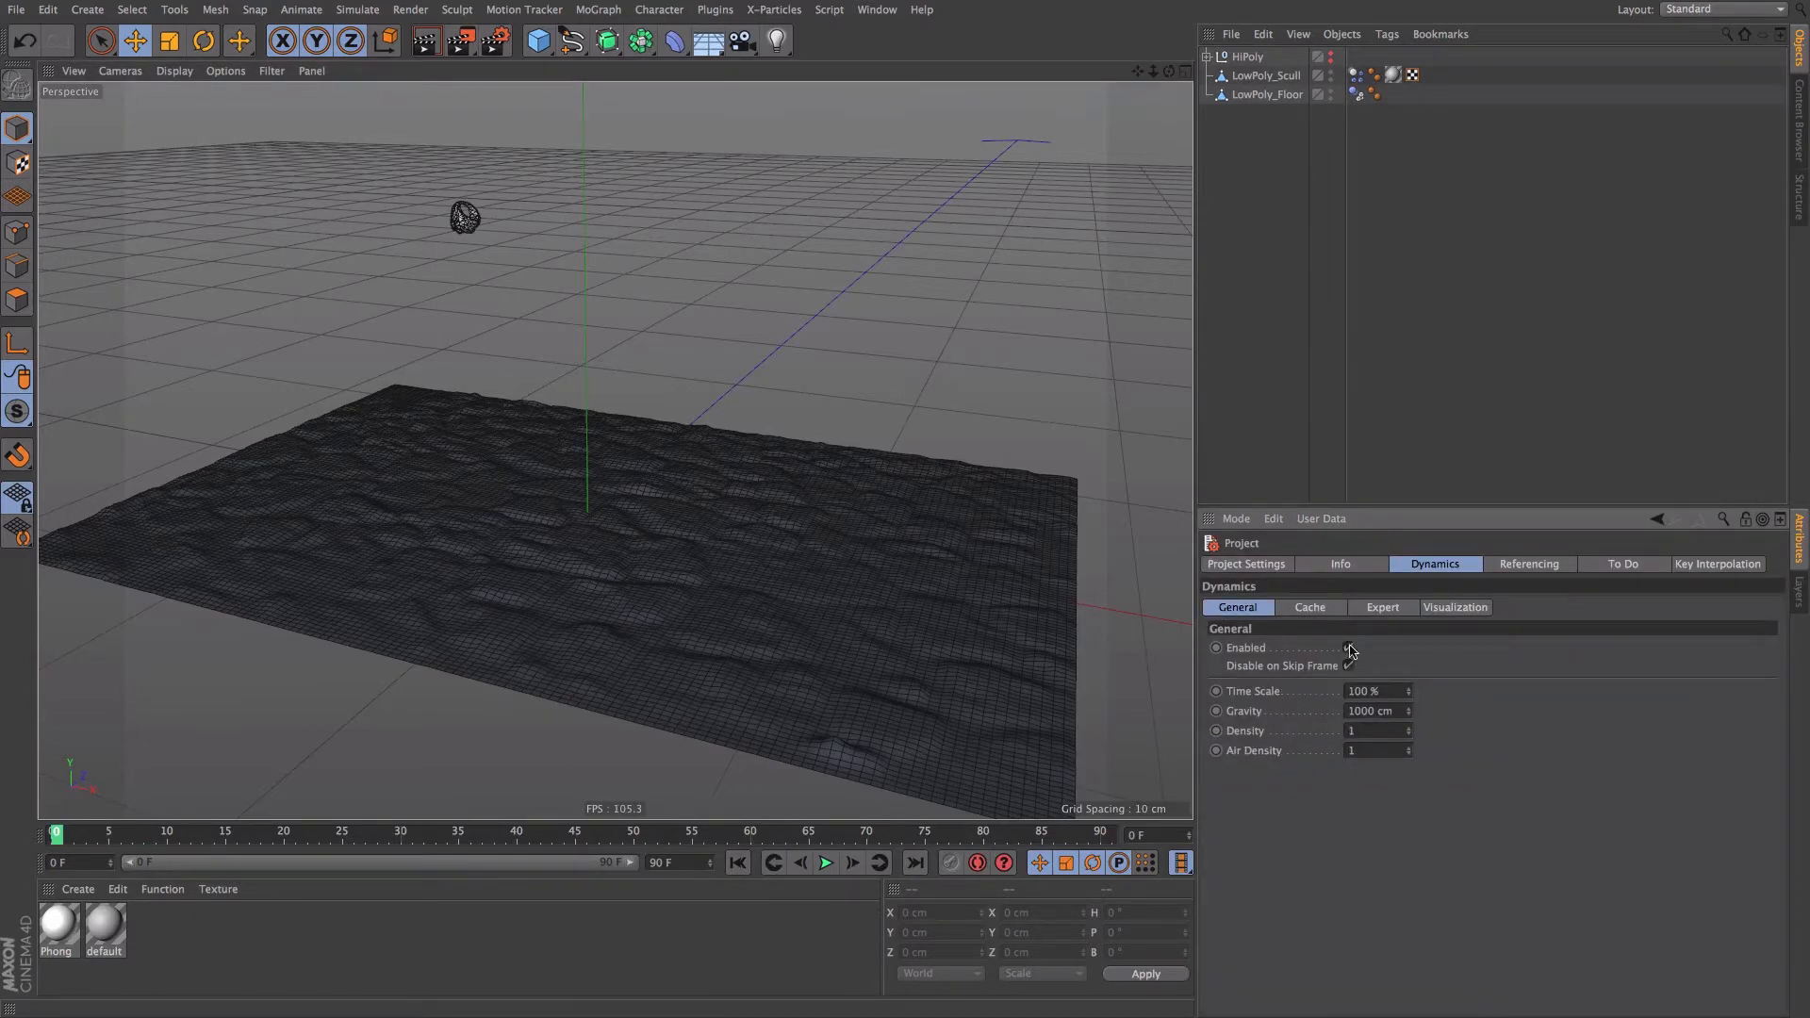
click(1386, 712)
text(50)
key(Return)
- Play the simulation under the reduced gravity and examine closely how the skull lands on the floor
click(826, 863)
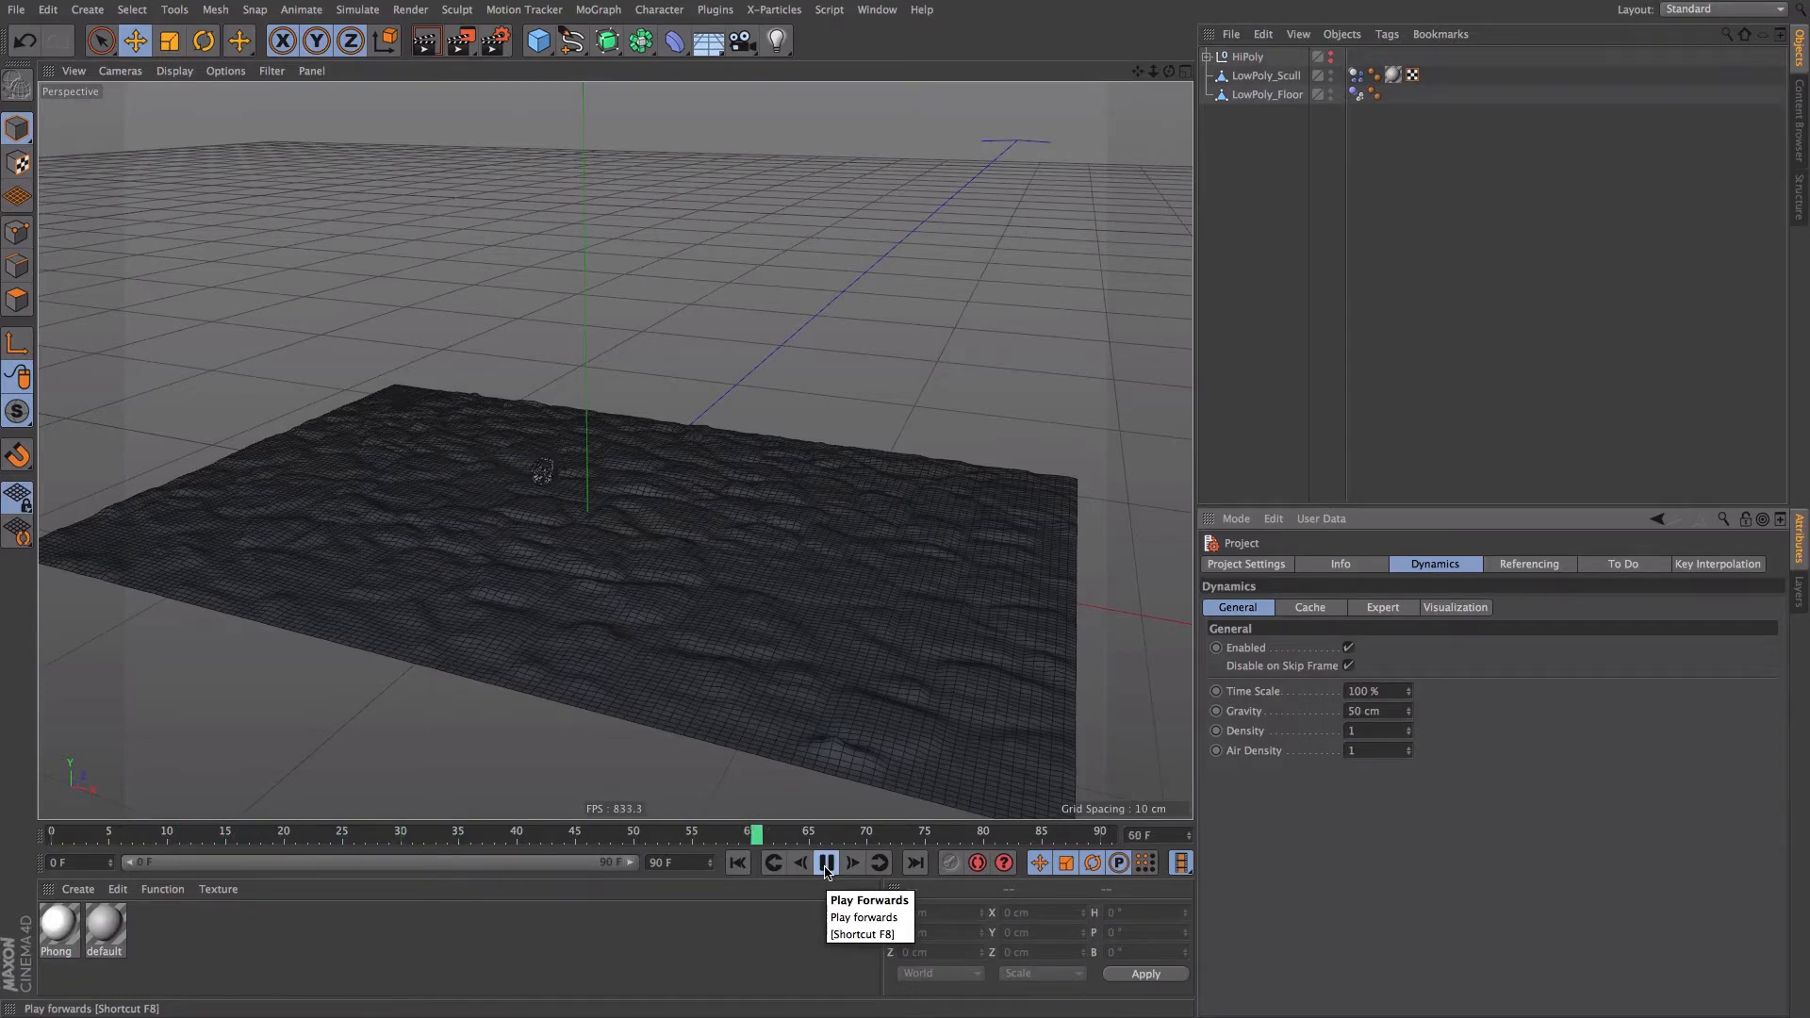
alt+right_drag(537, 503, 622, 518)
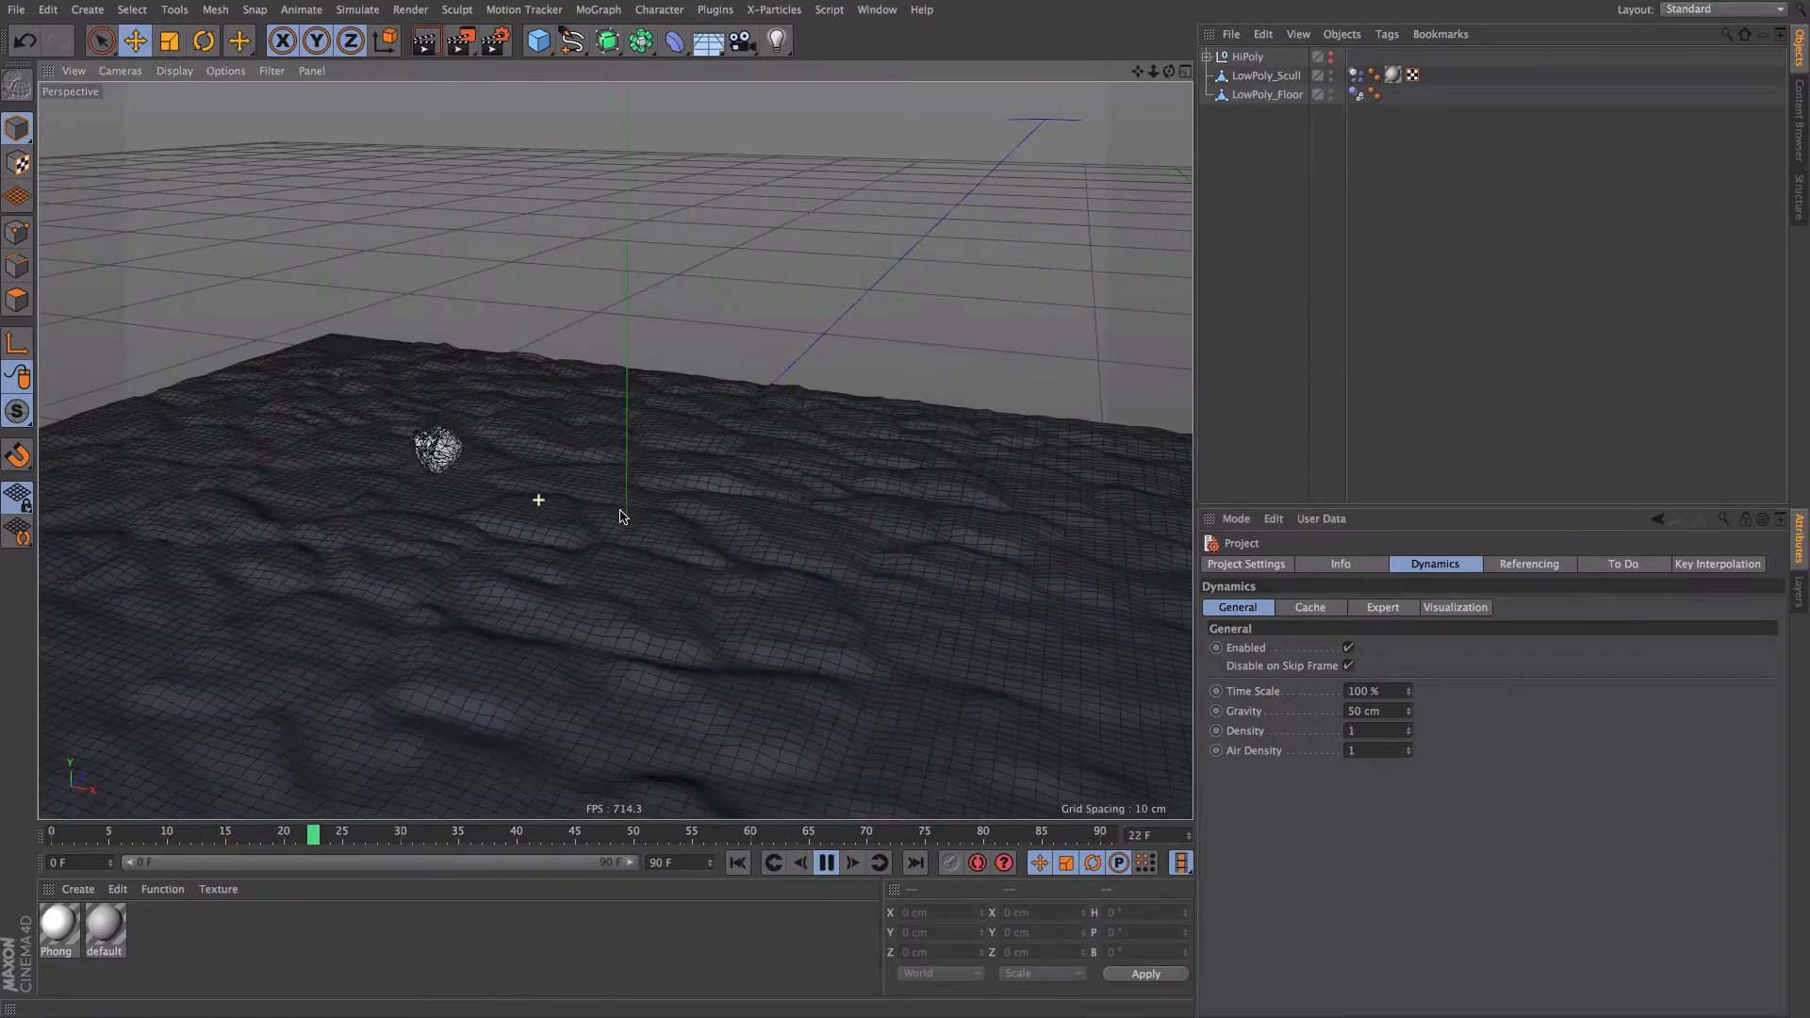
mouse_move(616, 522)
alt+mouse_down()
mouse_move(655, 528)
mouse_move(631, 523)
mouse_move(633, 473)
mouse_move(634, 522)
alt+mouse_up()
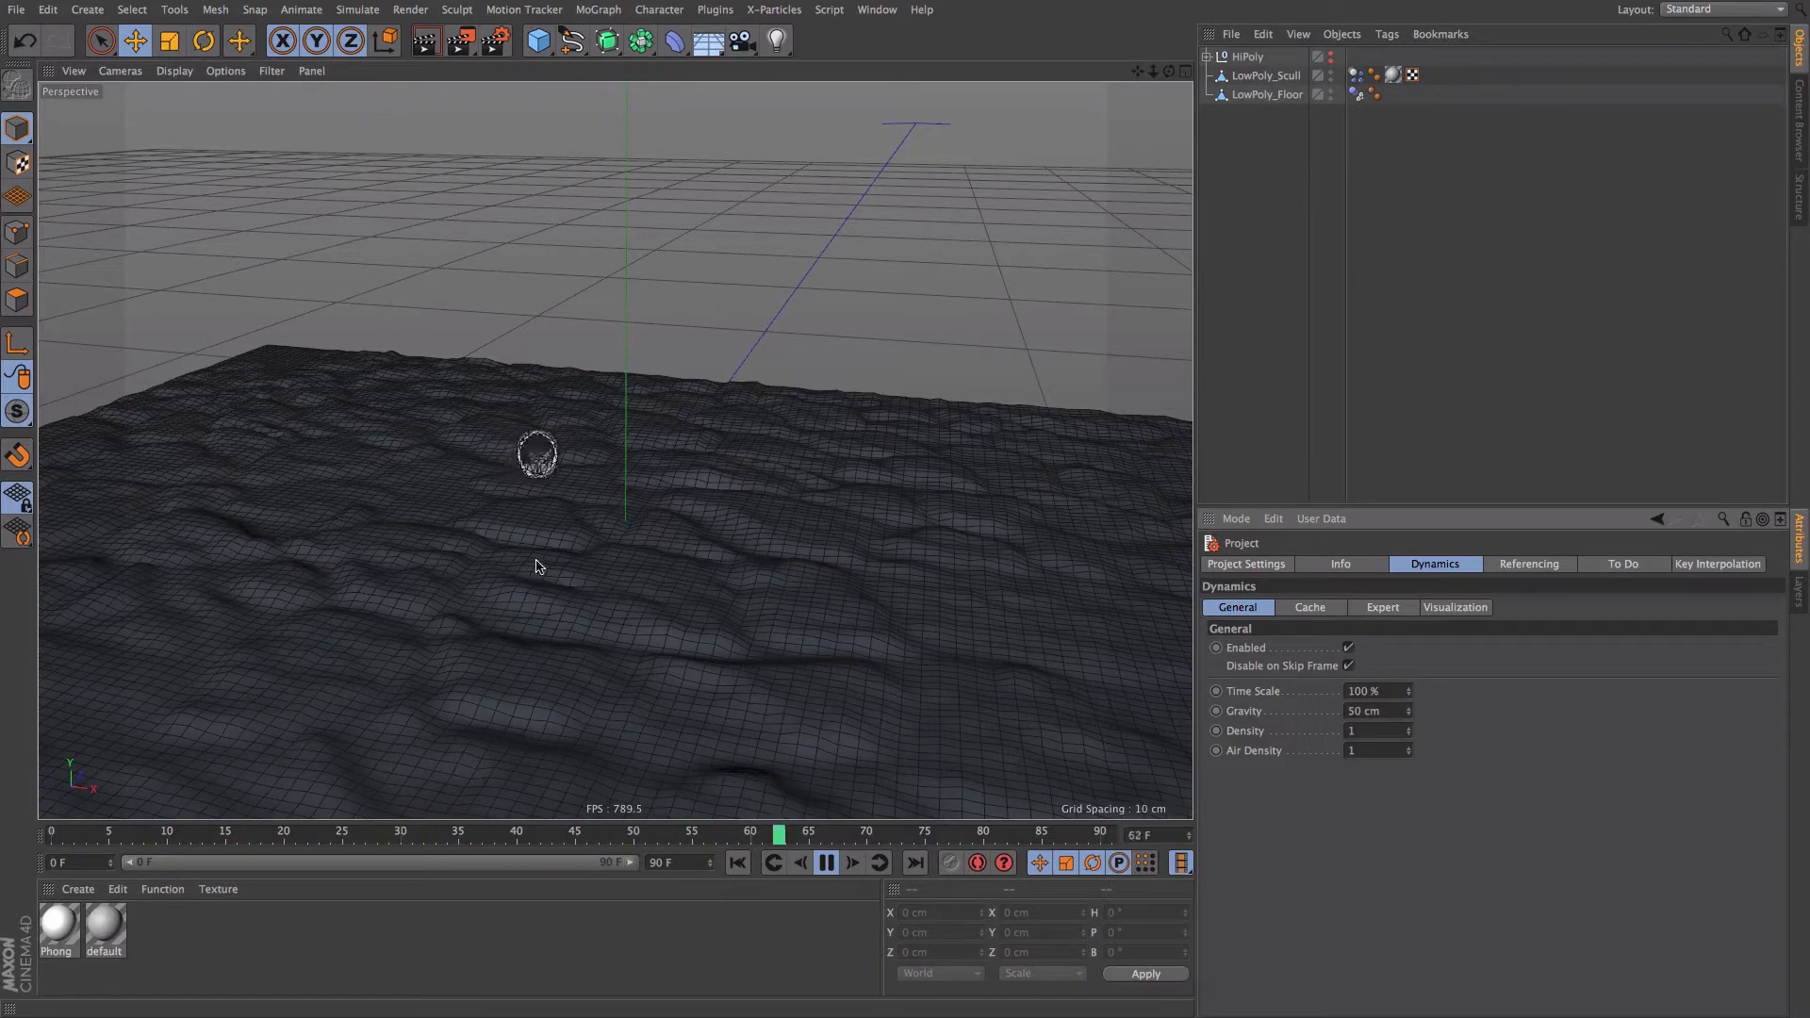
- Enable the project's dynamics visualization to display collision shapes and bounding boxes during playback
click(1454, 607)
click(1318, 647)
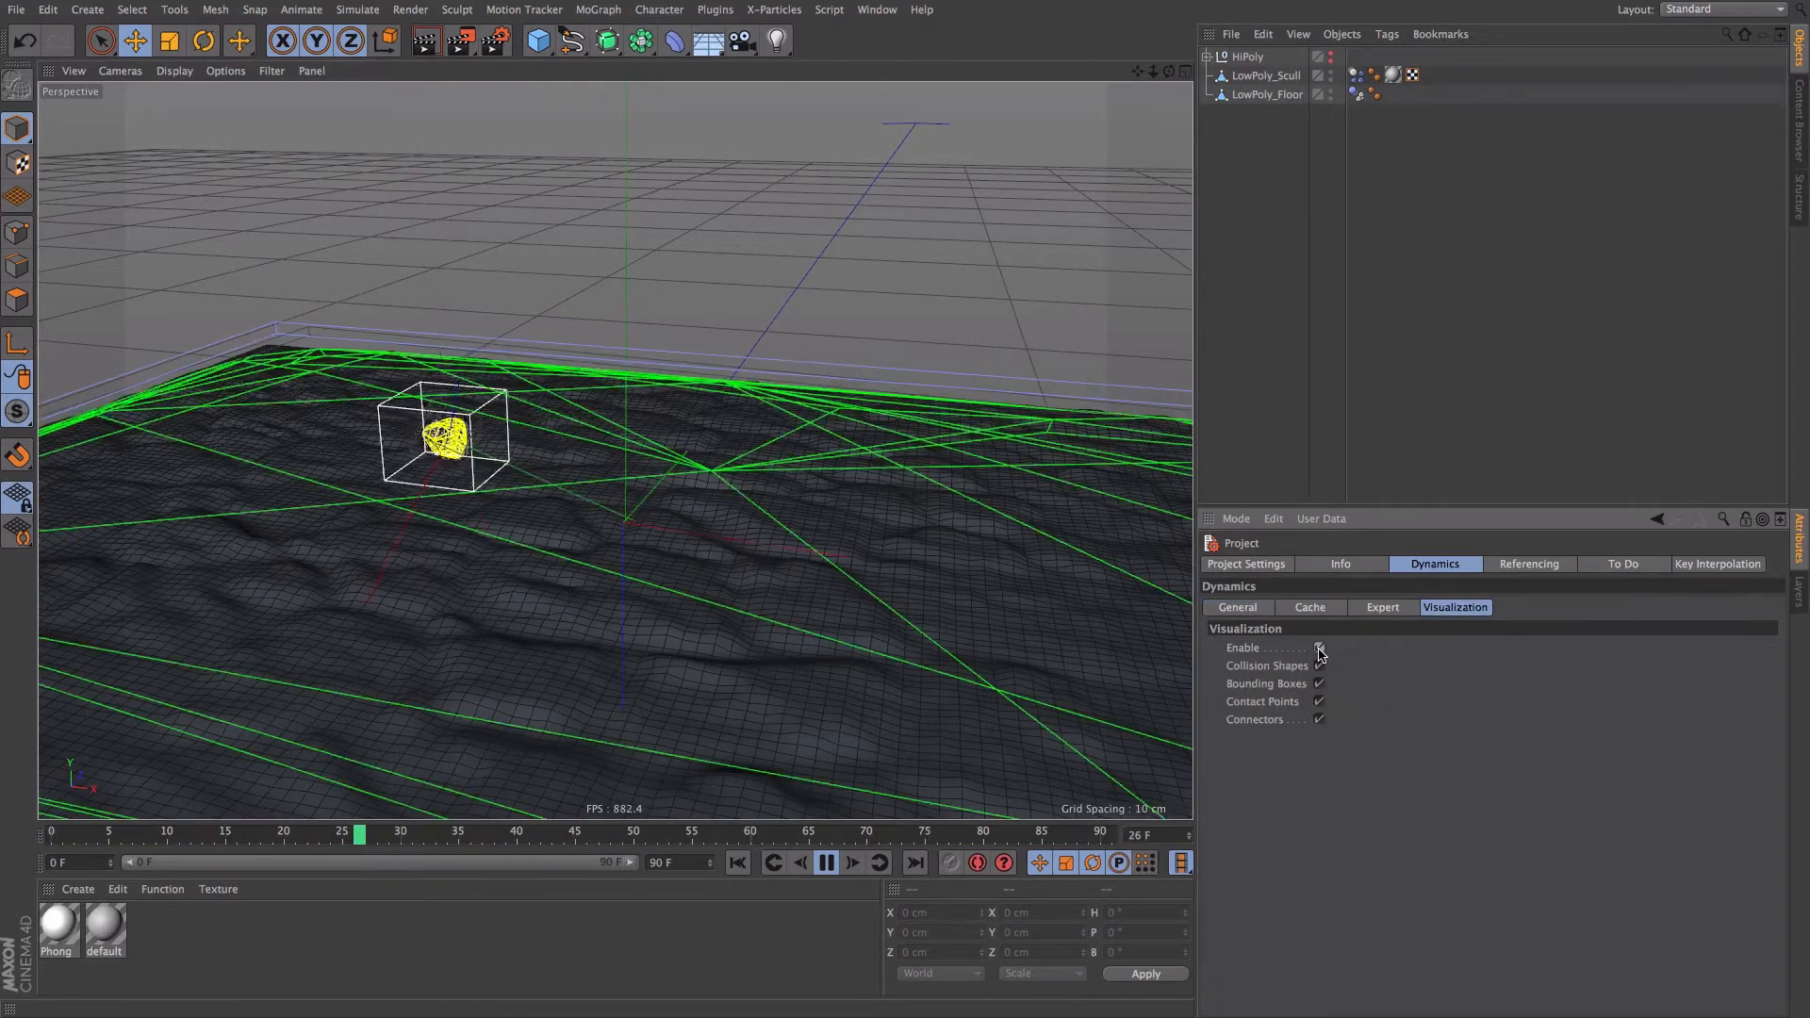
alt+drag(715, 556, 677, 573)
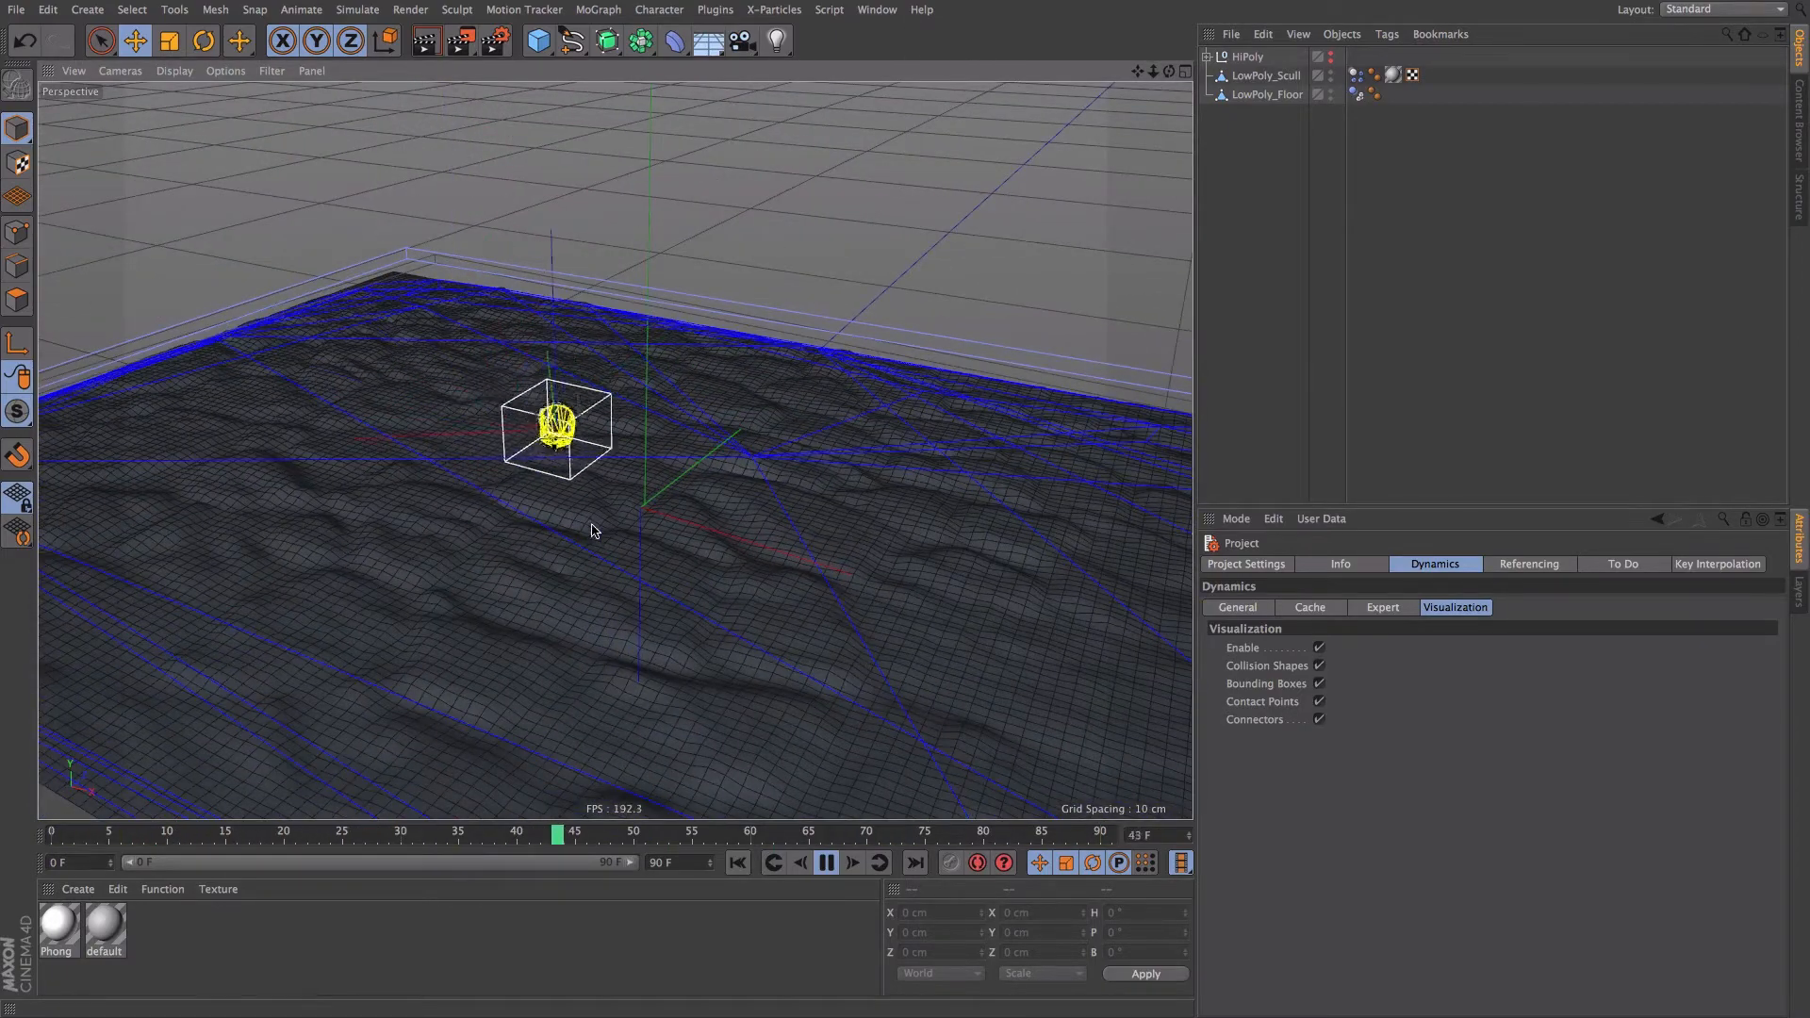
alt+drag(554, 487, 404, 433)
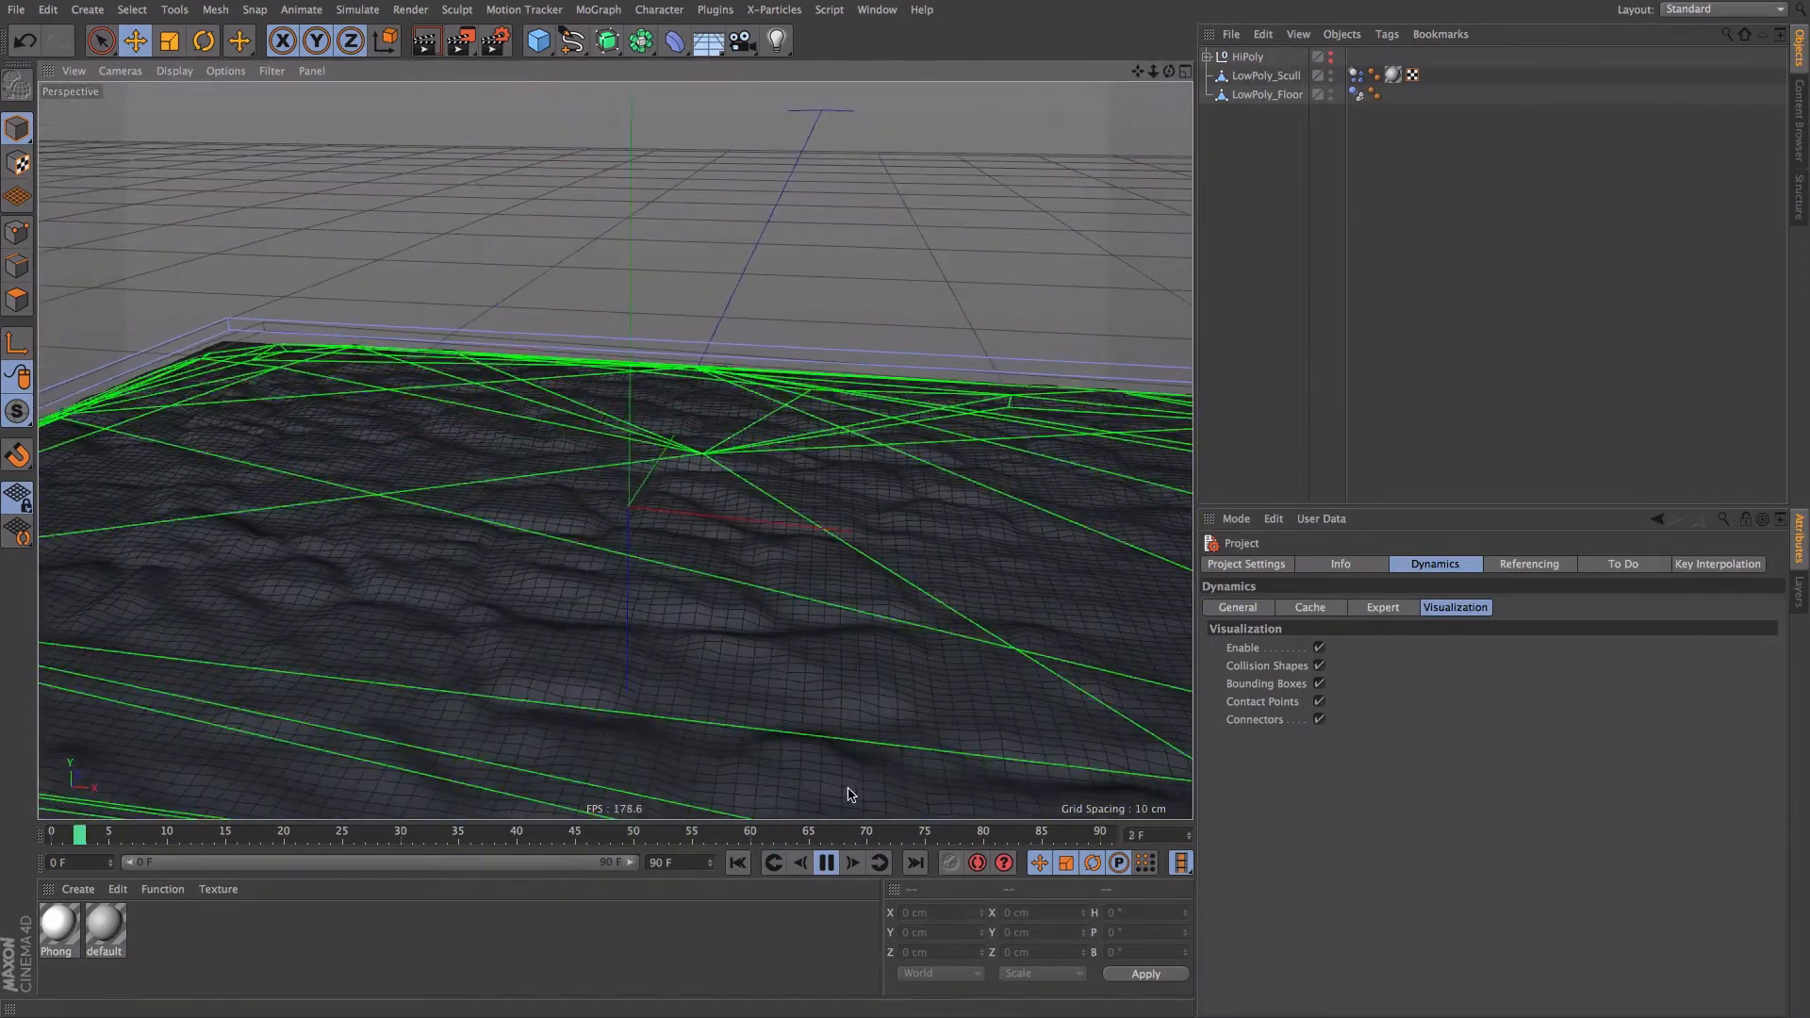
- Pause playback at frame 24 and examine the collision shapes of the skull and floor from several angles
click(826, 867)
scroll(395, 429, up, 5)
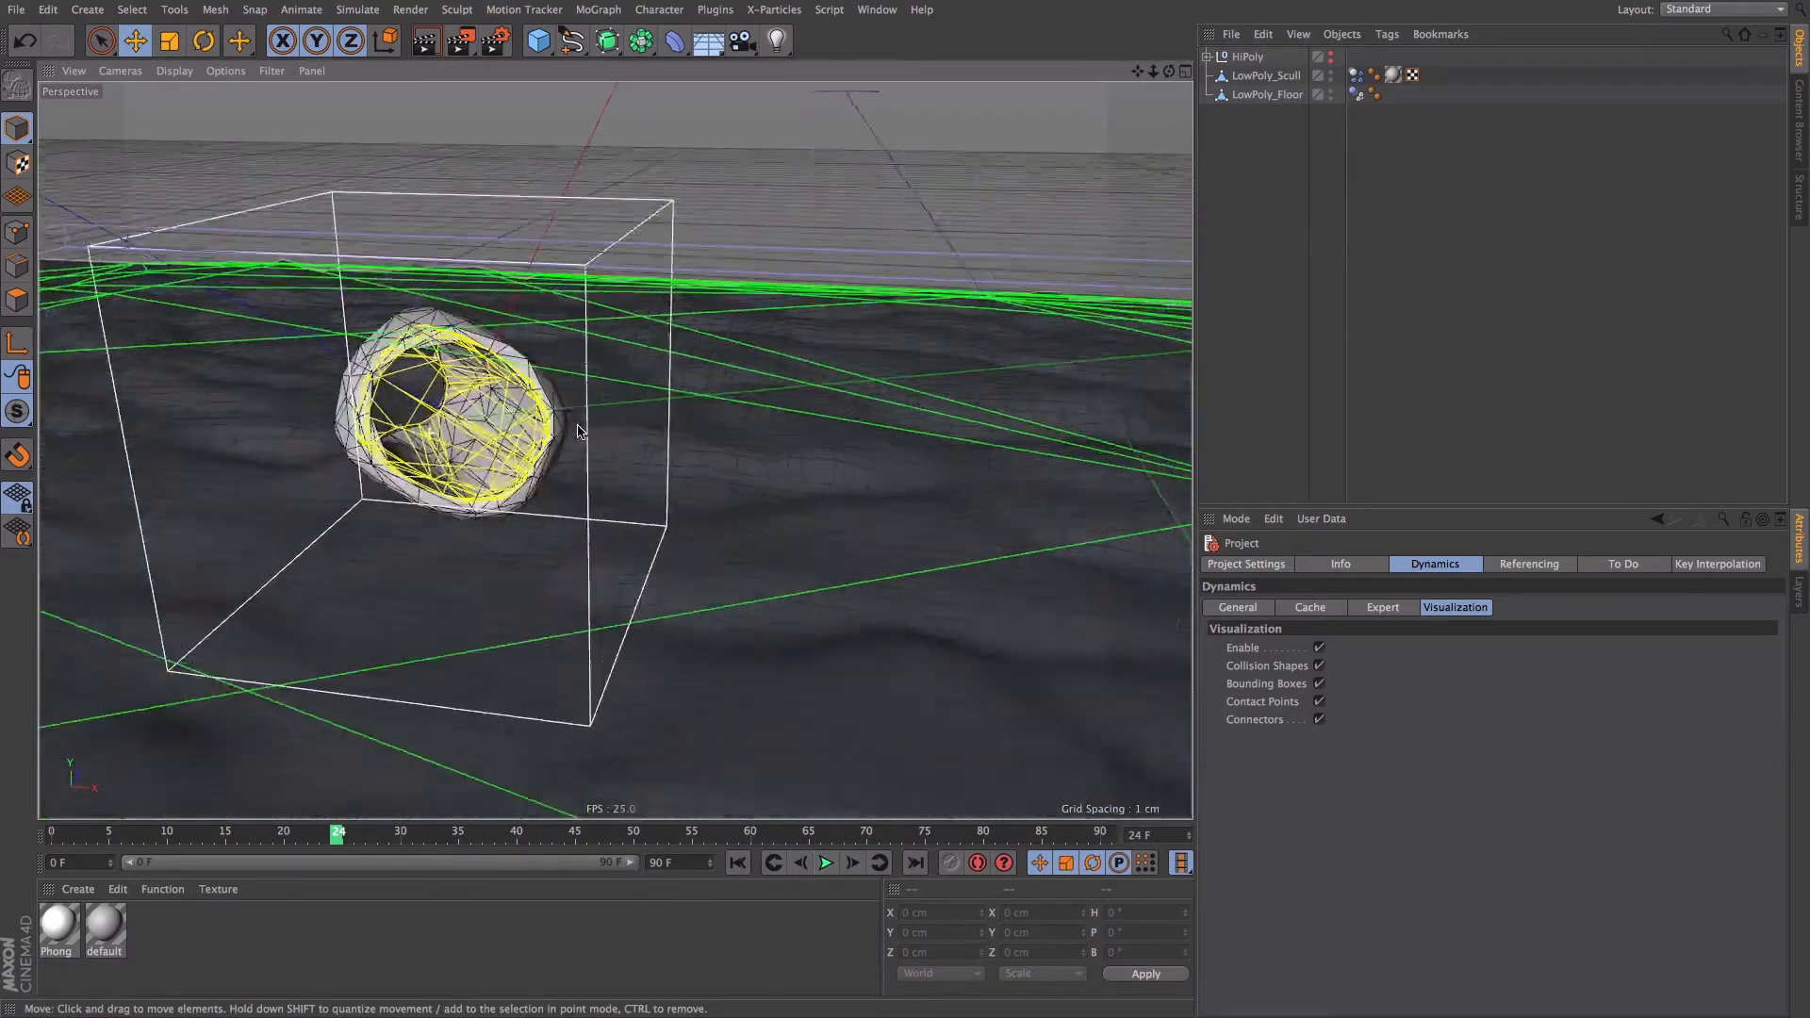
mouse_move(396, 429)
alt+mouse_down()
mouse_move(121, 416)
mouse_move(113, 339)
mouse_move(103, 382)
mouse_move(169, 323)
mouse_move(274, 340)
mouse_move(316, 512)
alt+mouse_up()
alt+right_drag(687, 440, 579, 535)
alt+middle_drag(778, 519, 661, 453)
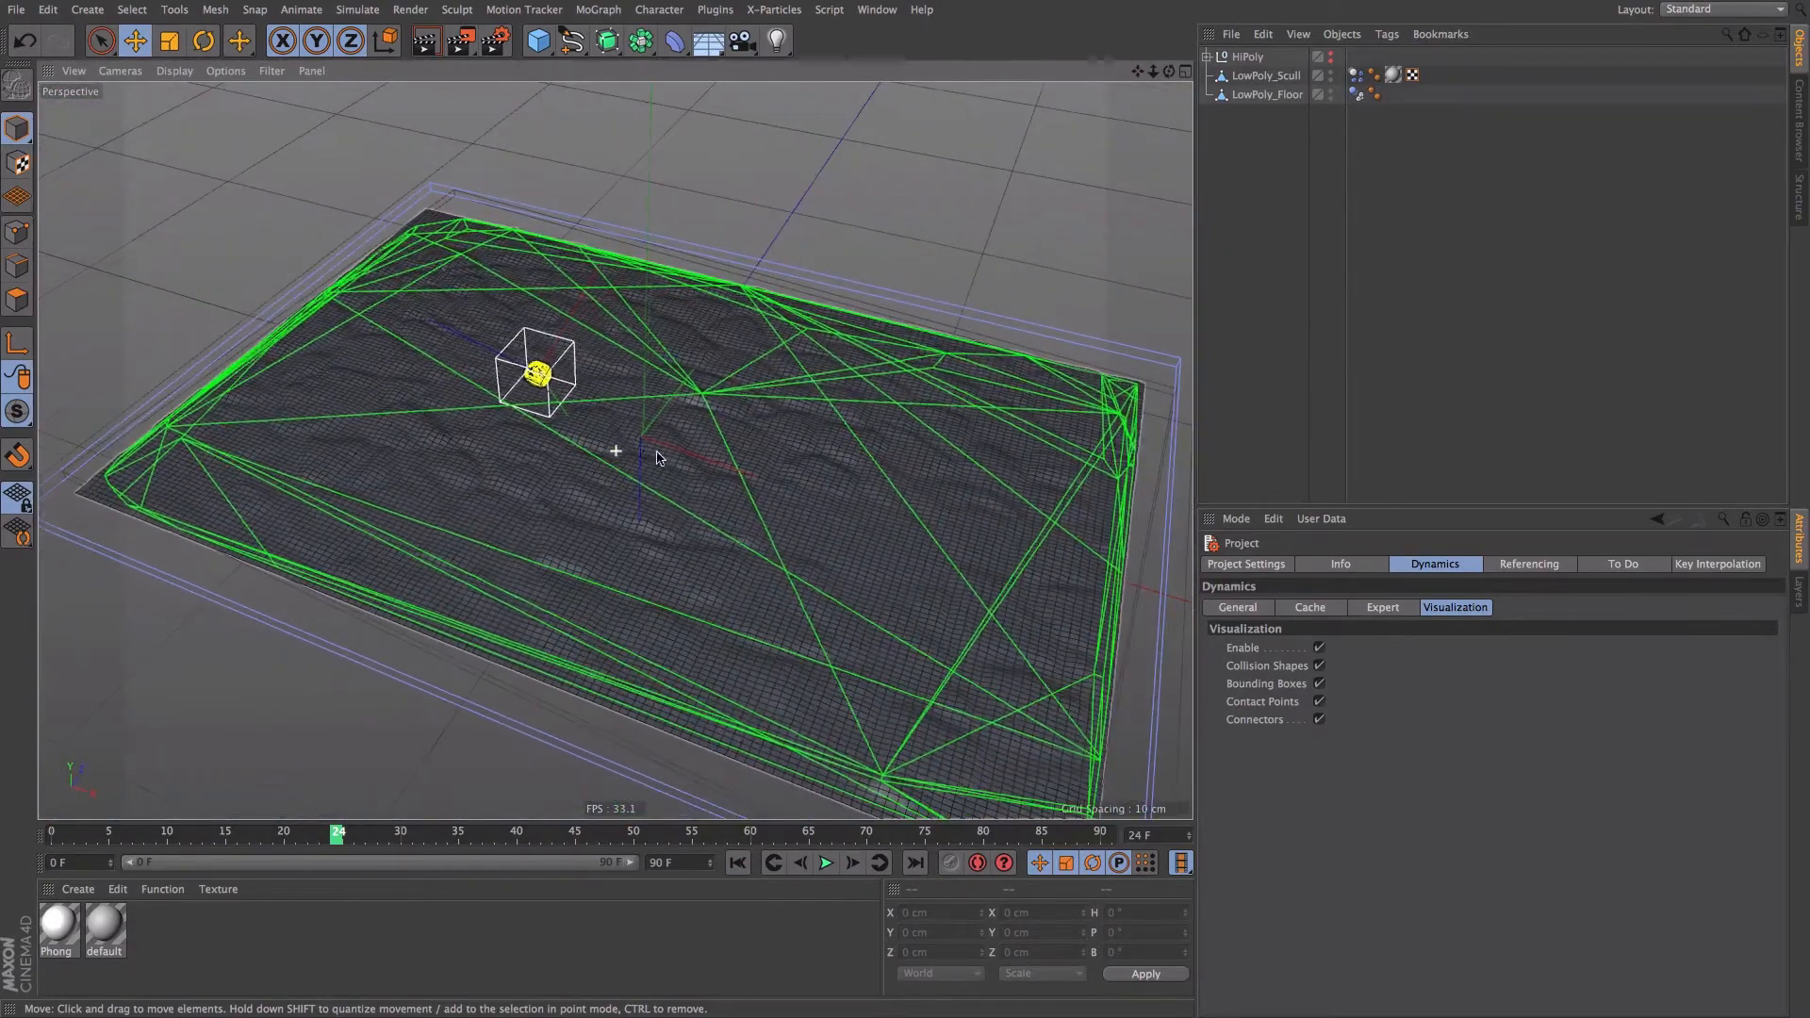
alt+drag(662, 450, 697, 414)
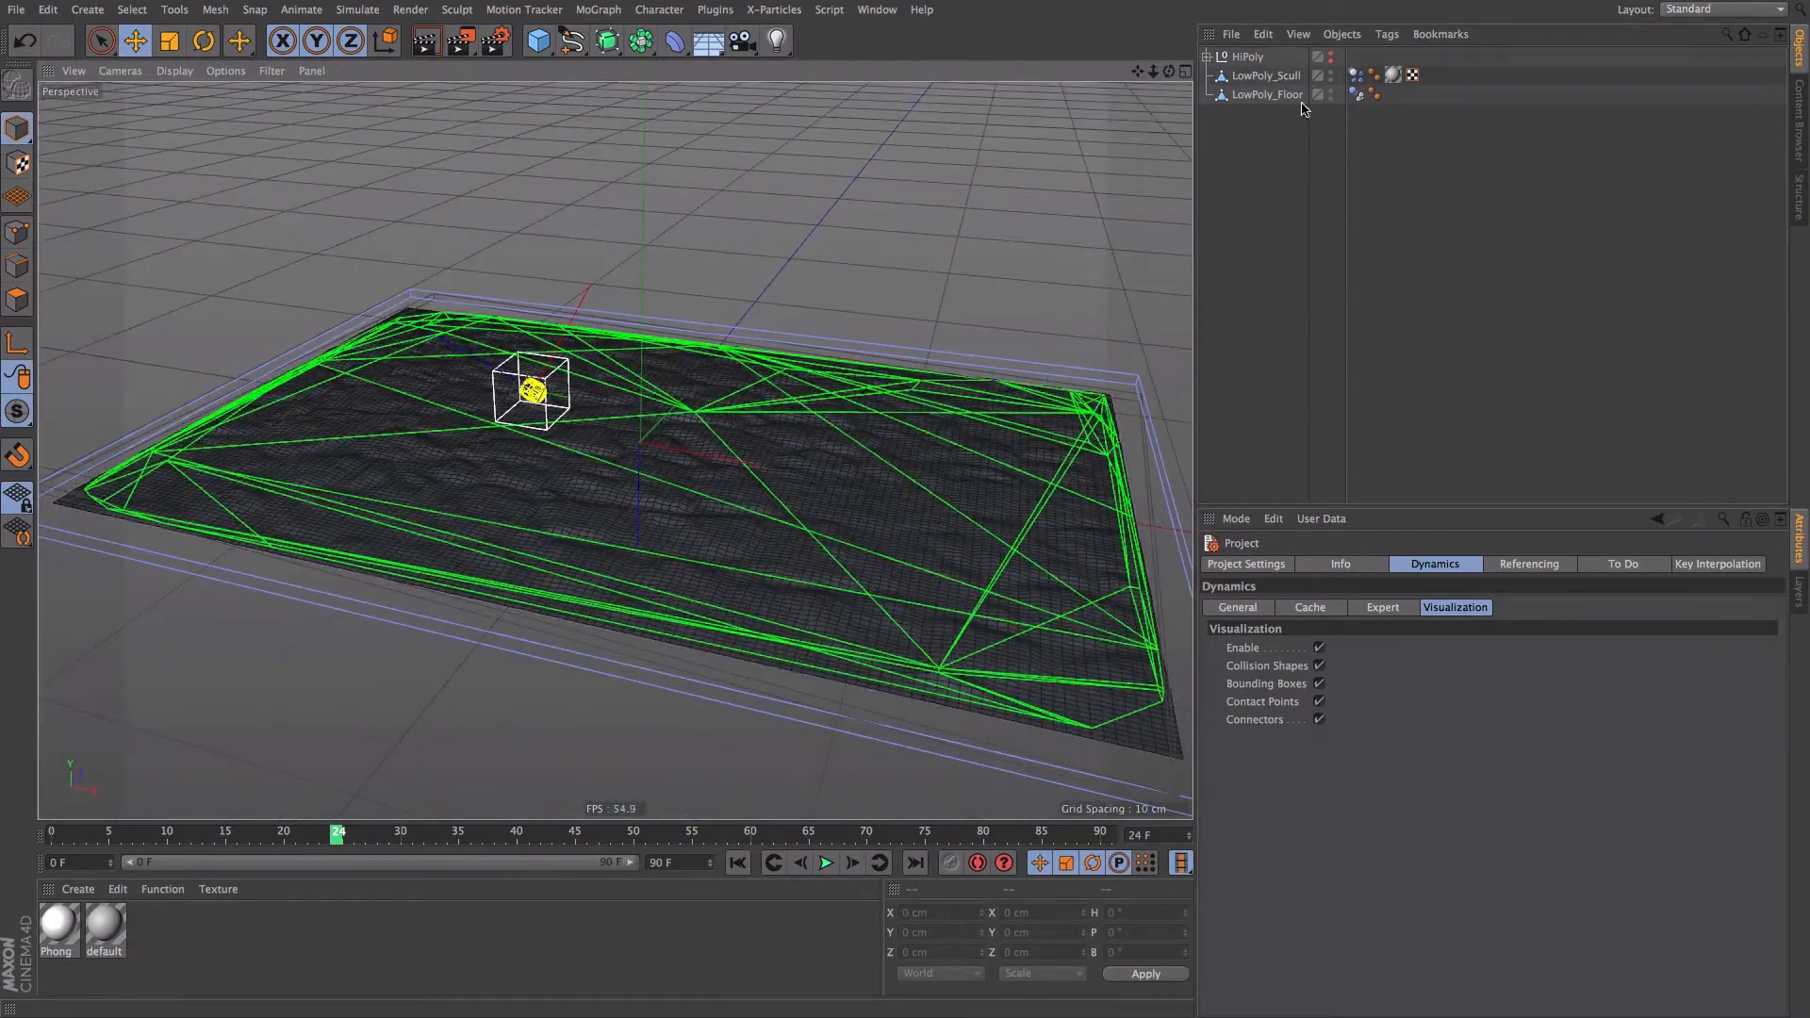
- Set the collision shape in LowPoly_Floor's Dynamics Body tag to Static Mesh and return to frame 0
click(1356, 95)
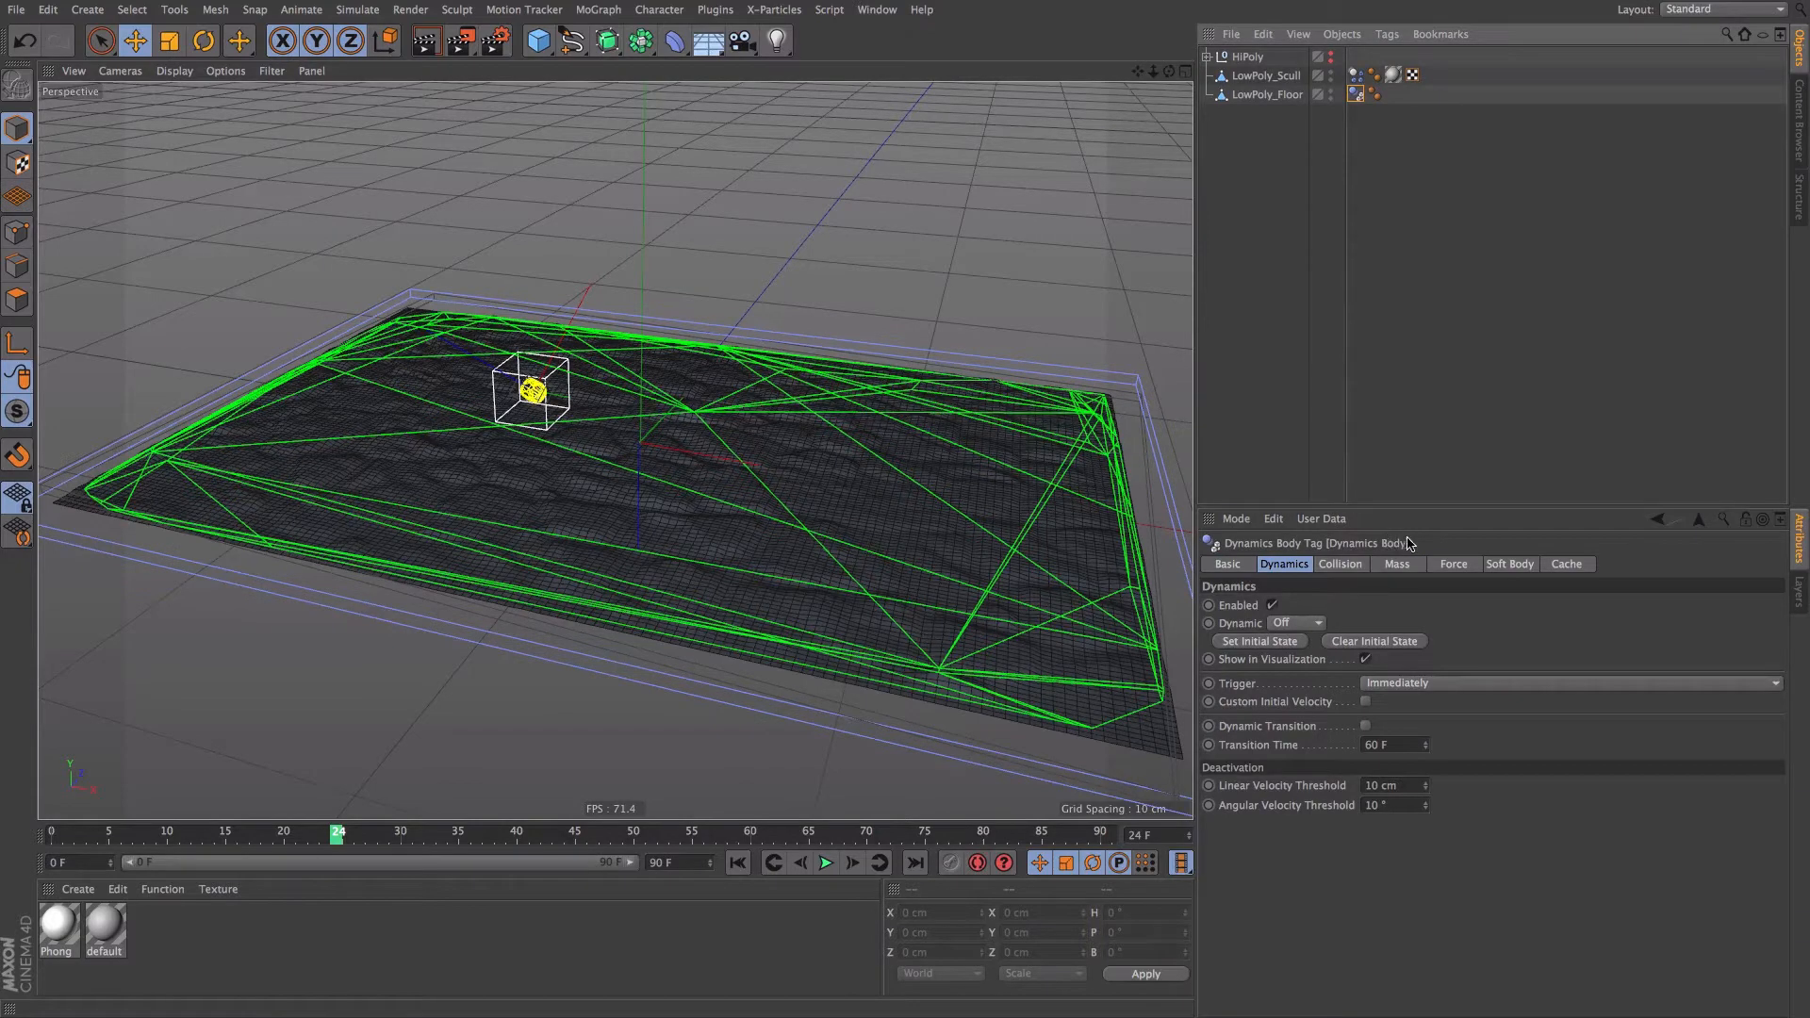
click(1345, 568)
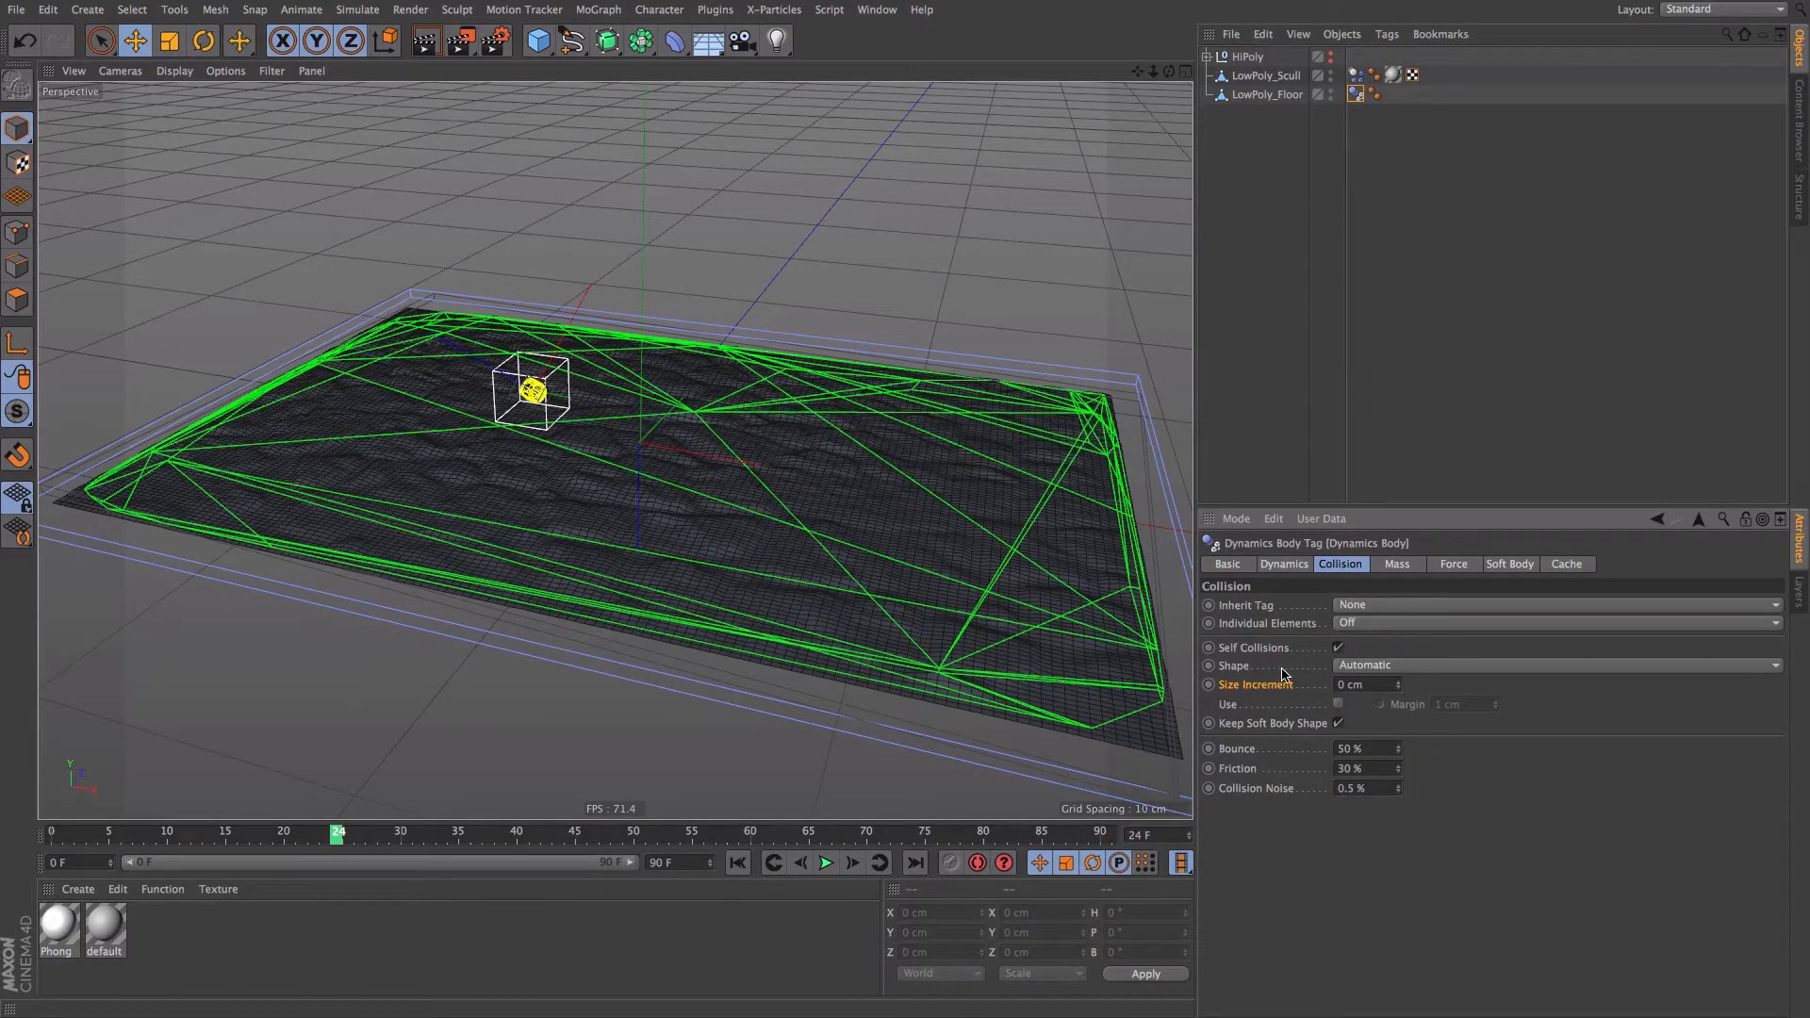
click(1408, 665)
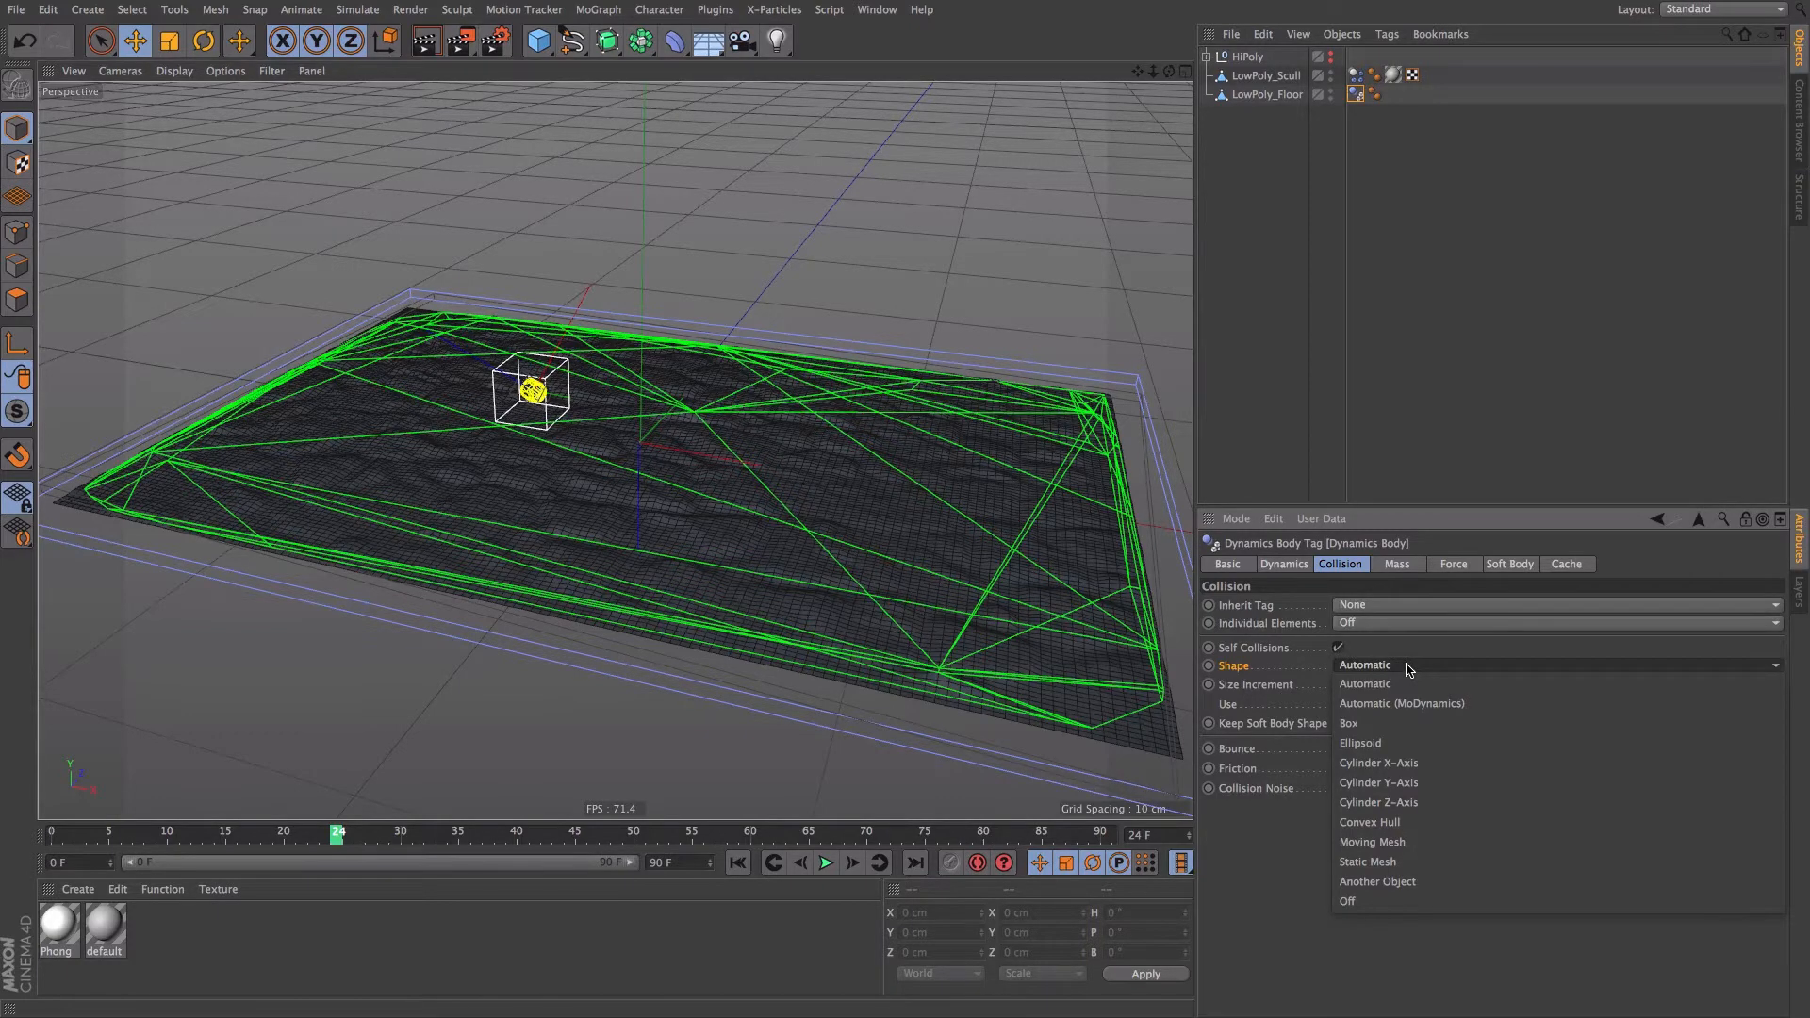
click(1390, 861)
click(743, 865)
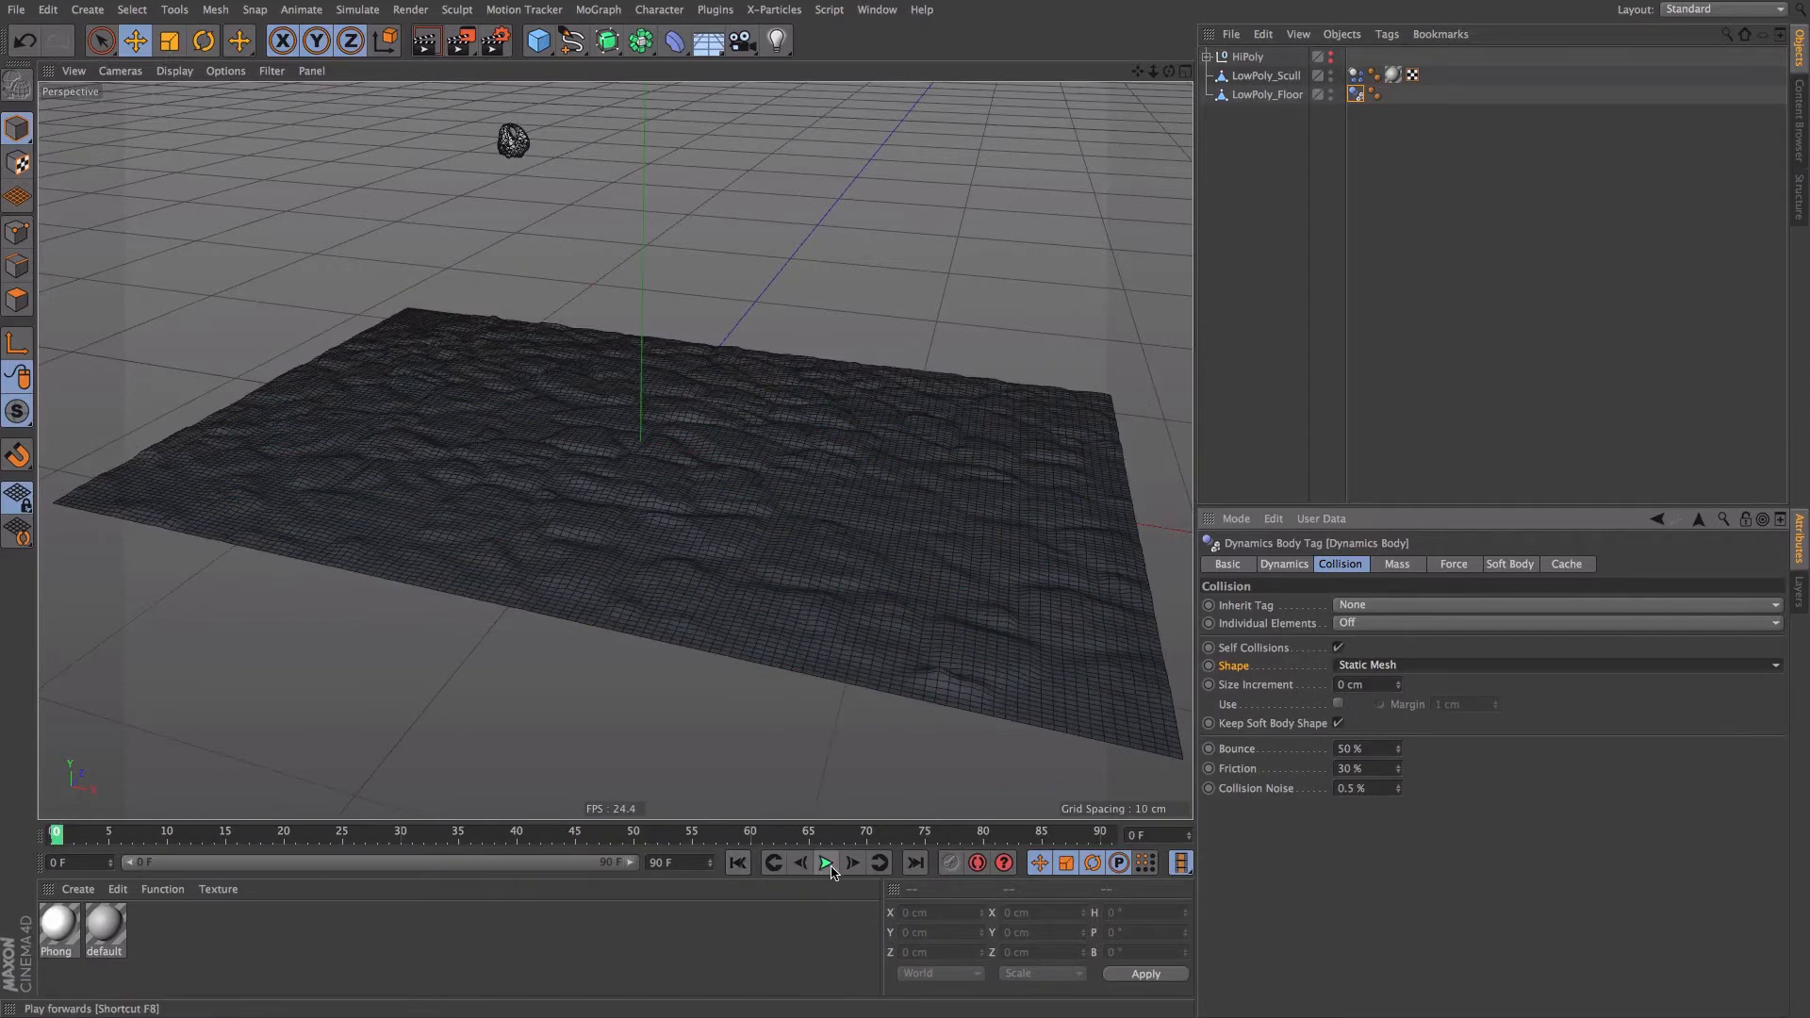
- Play the simulation with visualization on to frame 33 and examine how the skull collides with the floor's static mesh
click(826, 863)
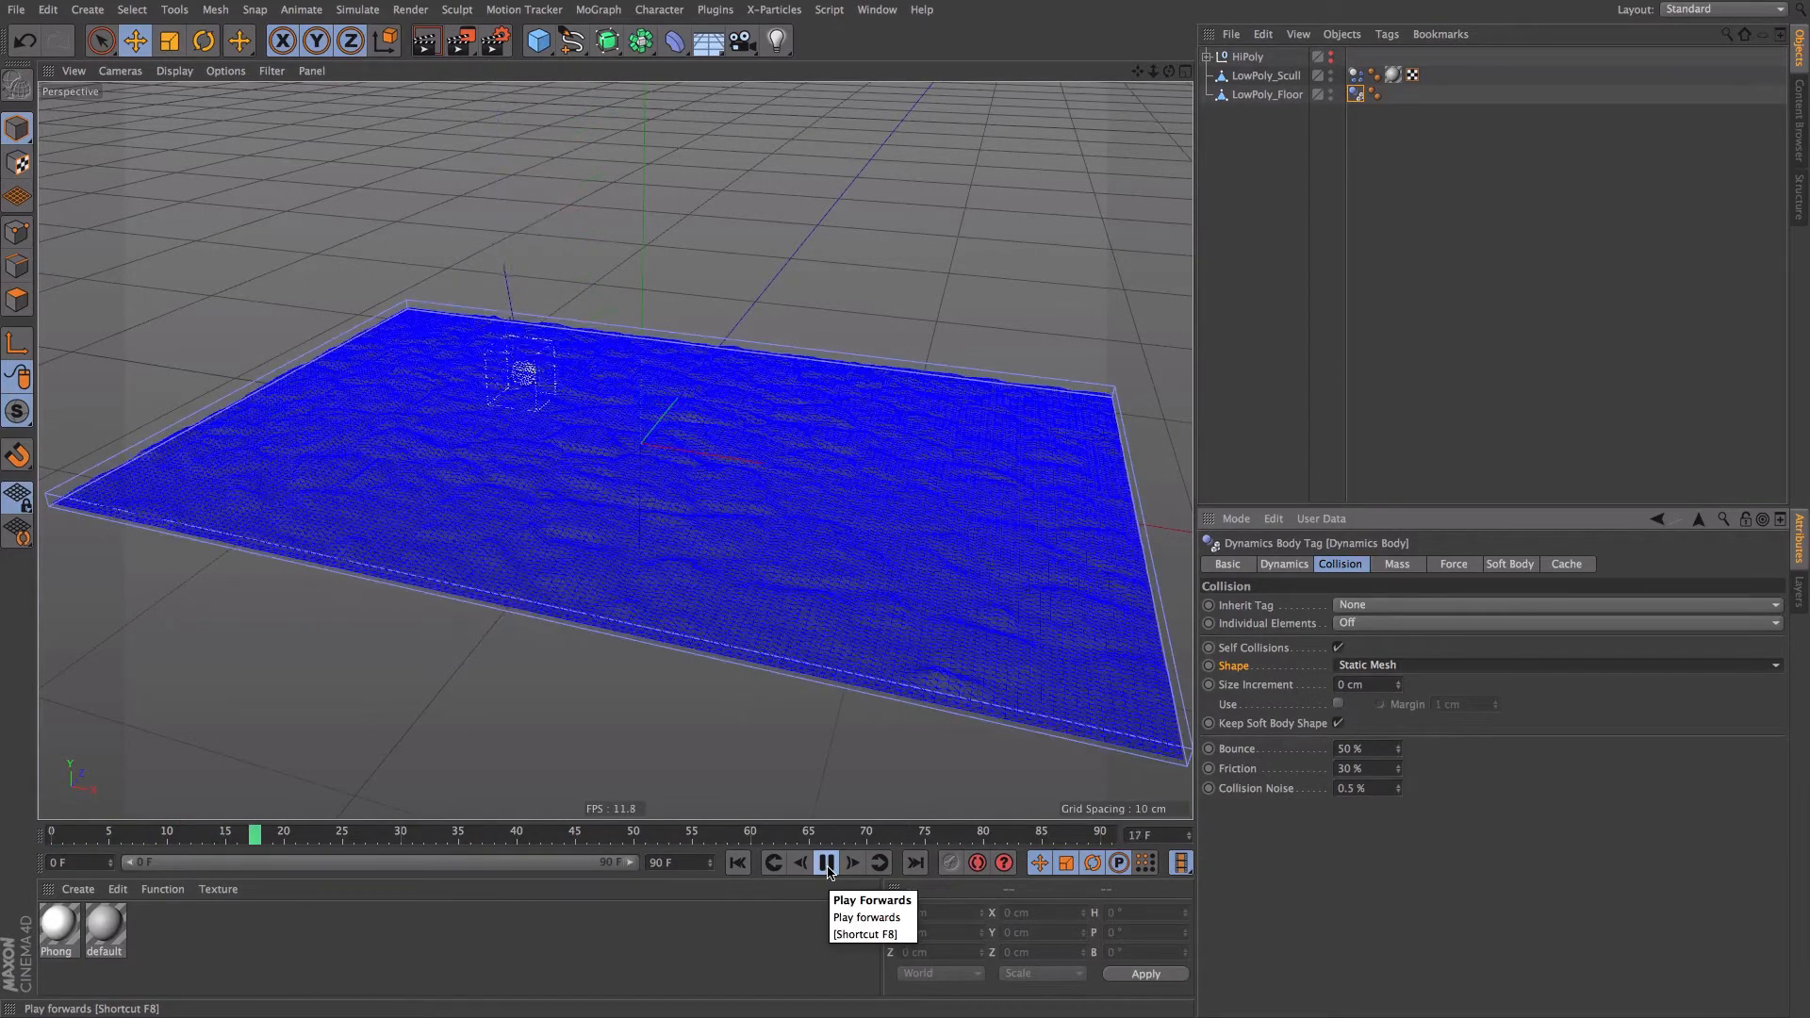
click(827, 864)
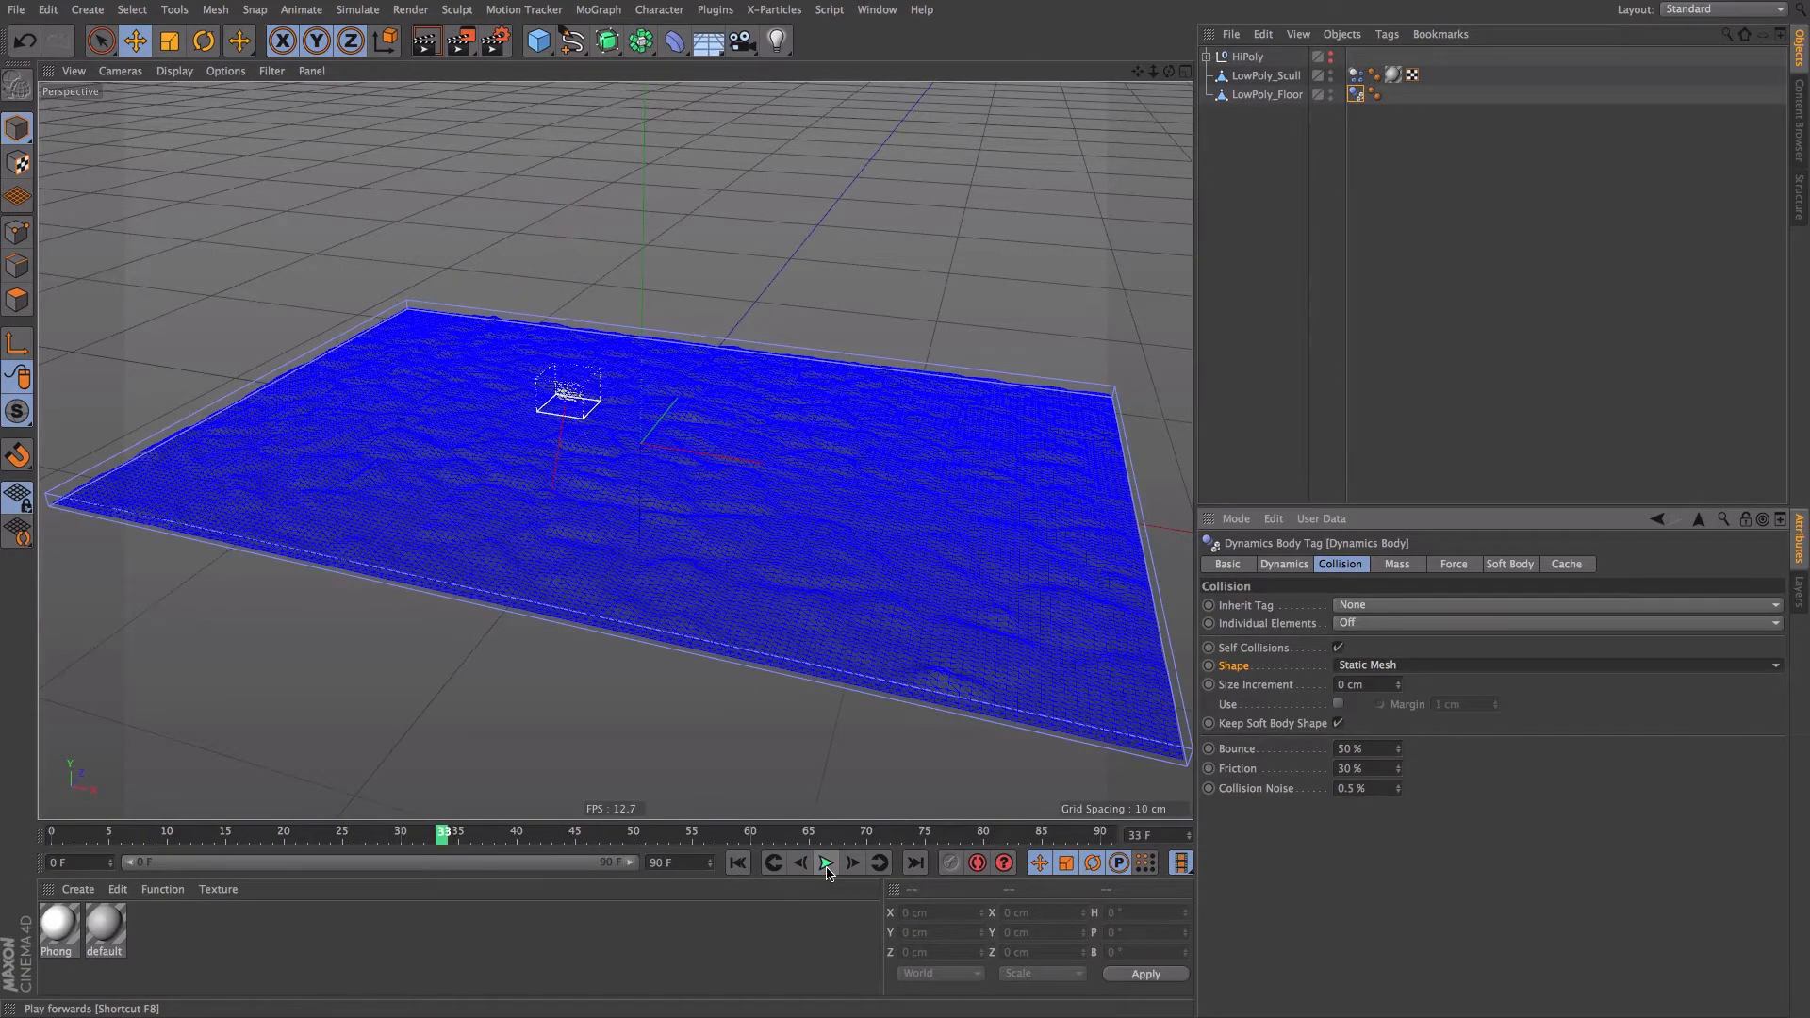
- Disable the project's dynamics visualization and replay the skull's drop, pausing at frame 78
key(super+d)
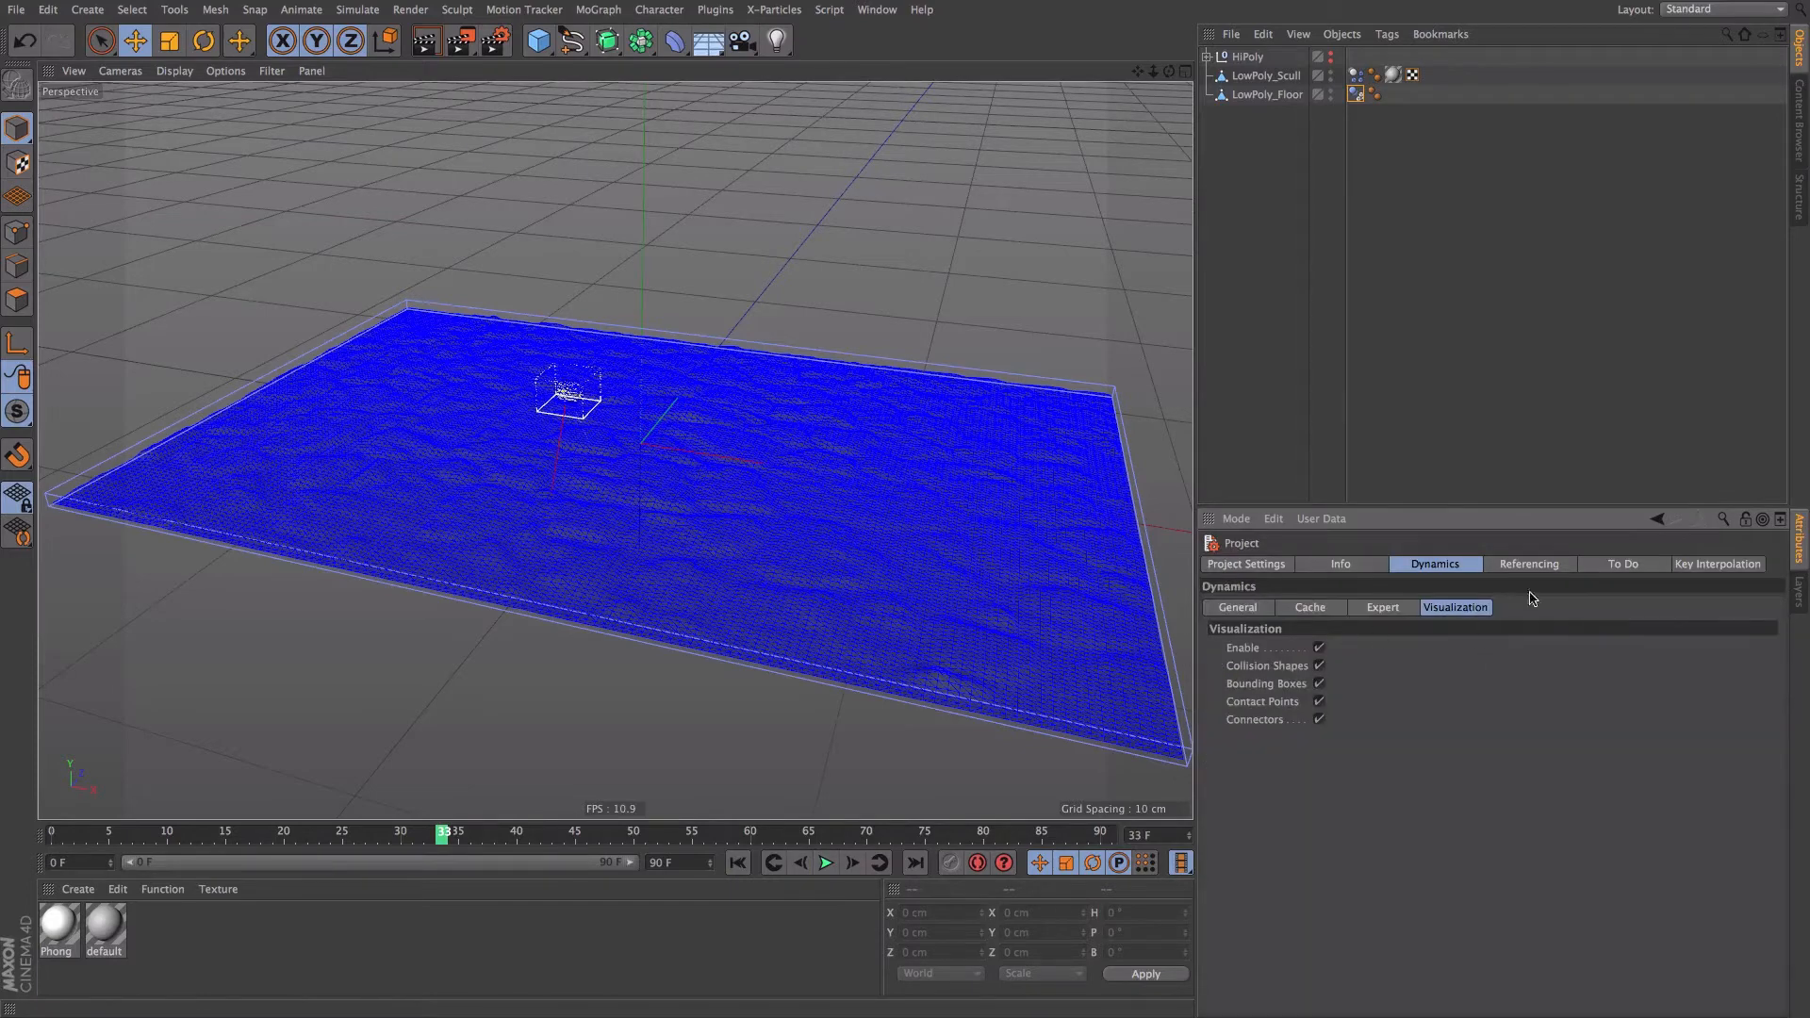
click(1318, 648)
scroll(646, 437, up, 5)
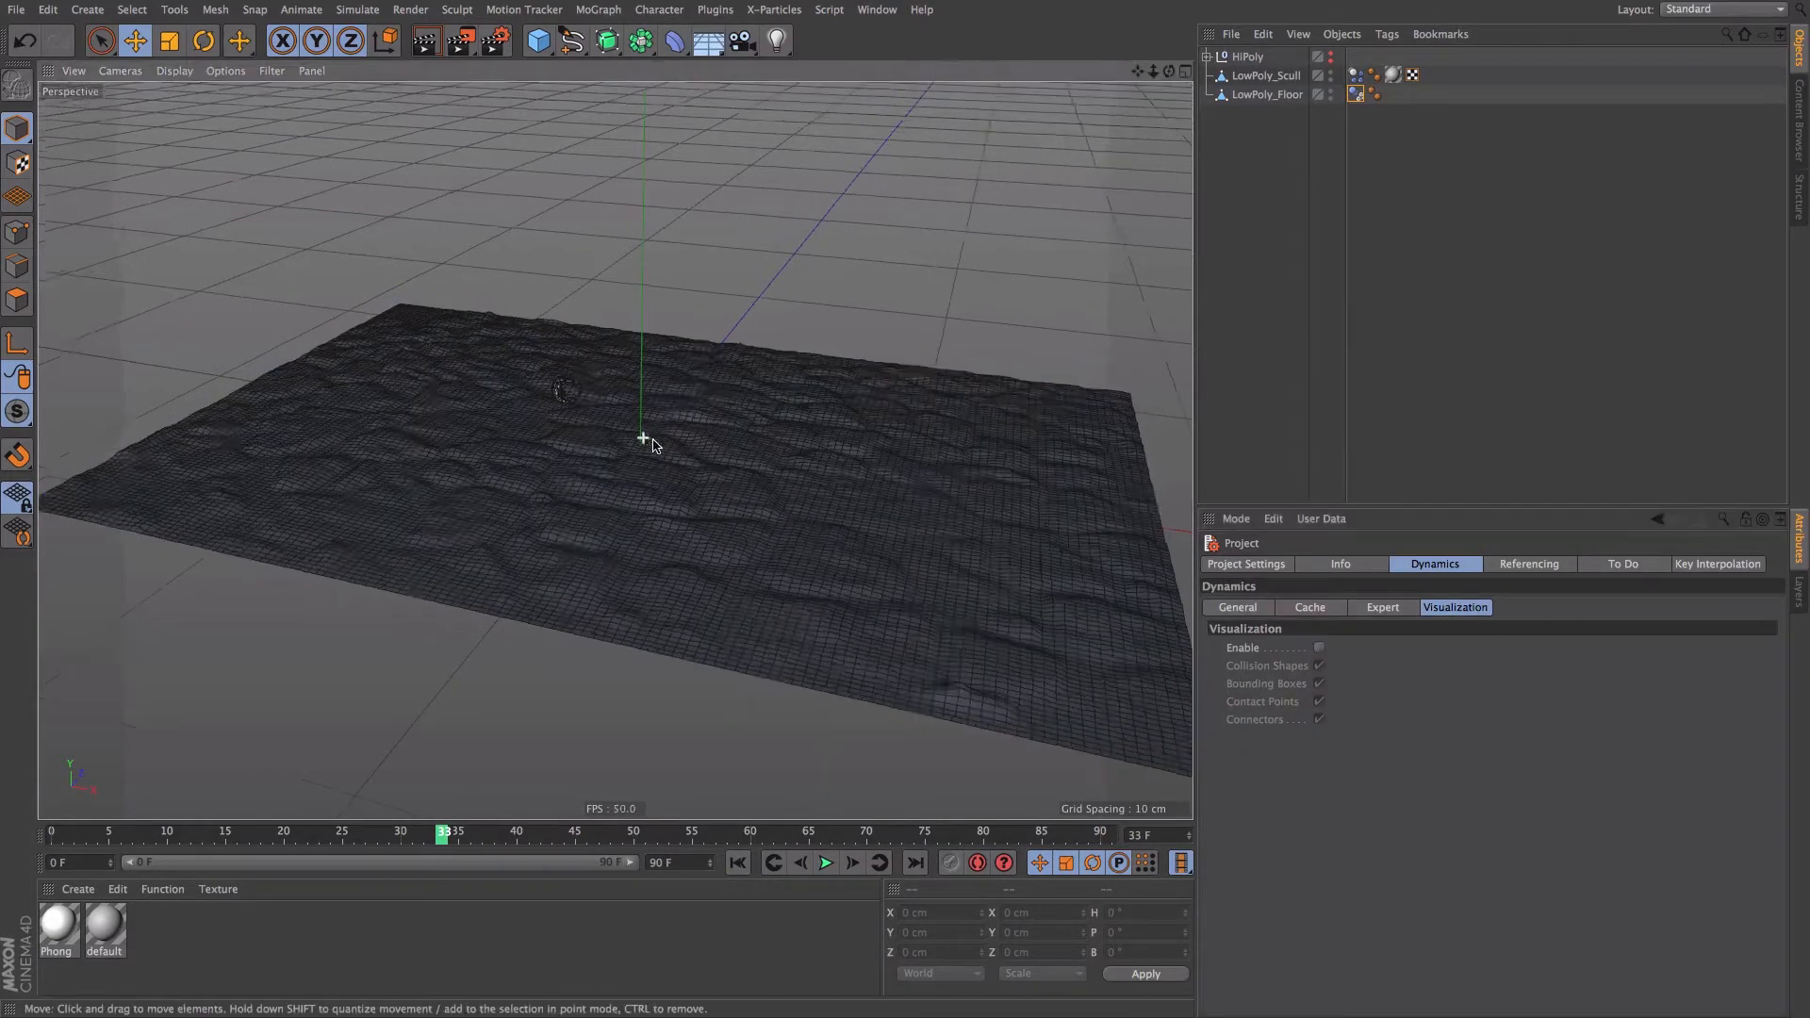
click(735, 871)
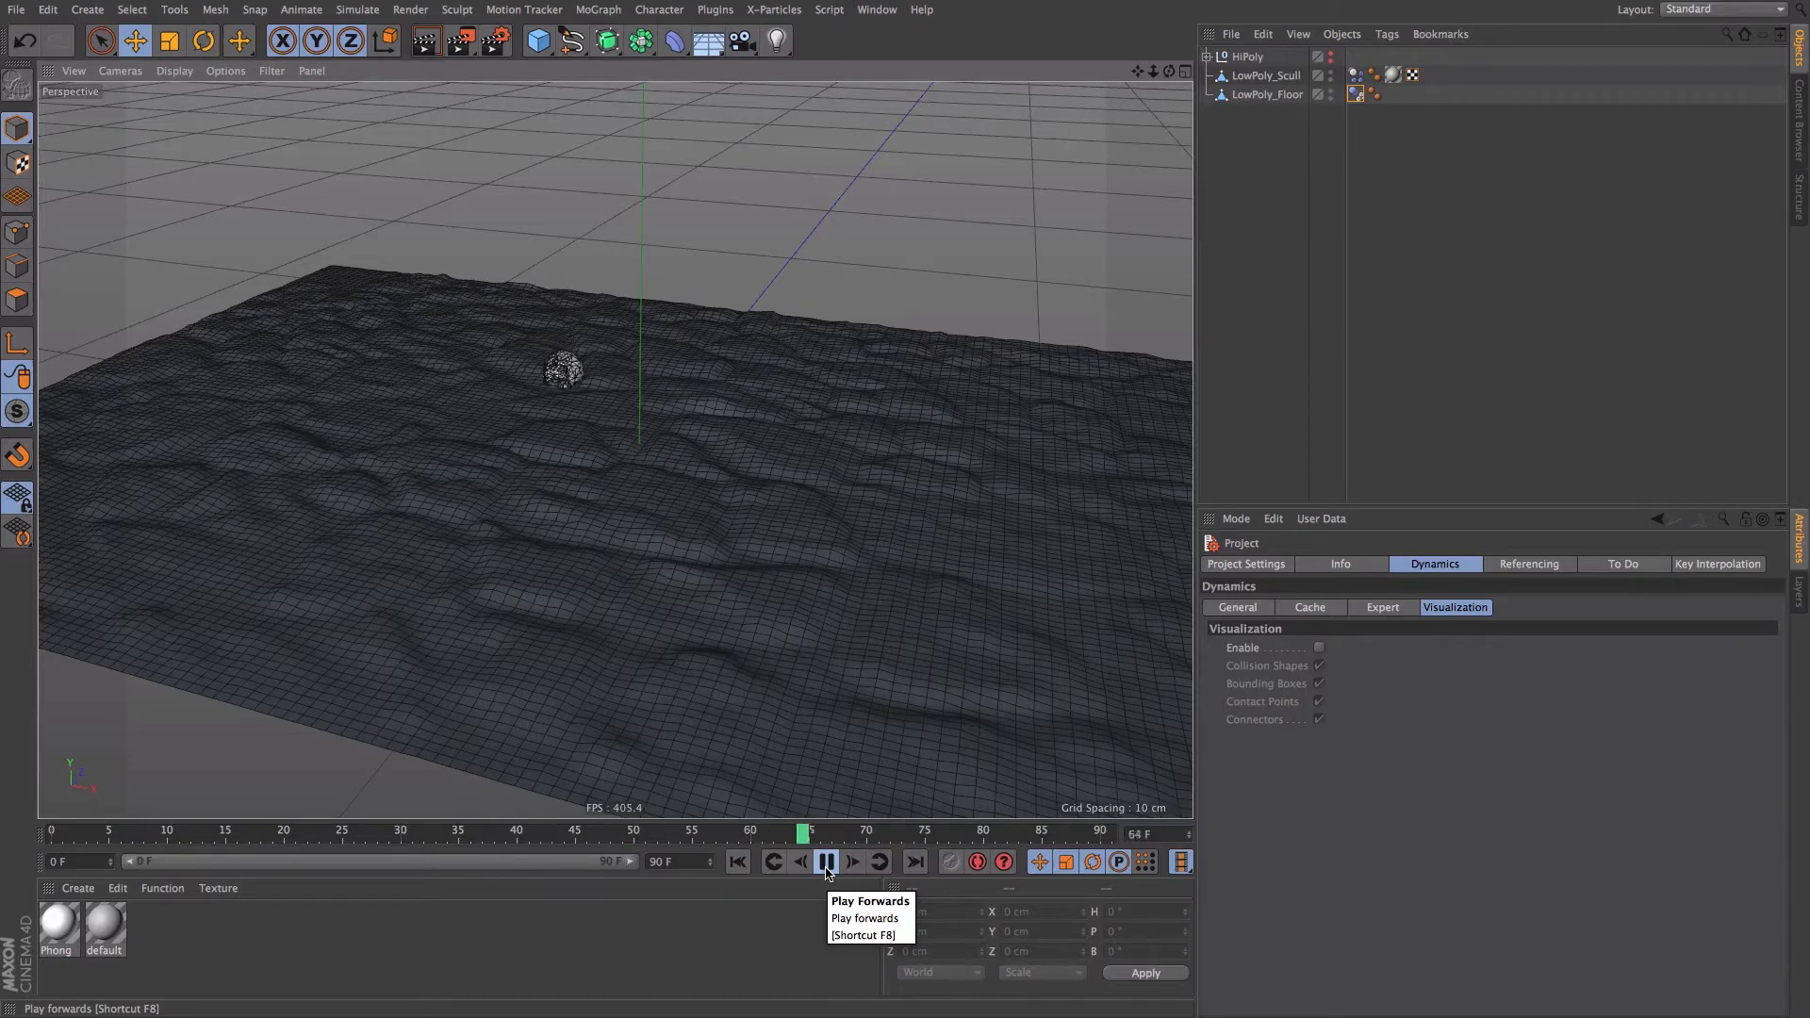
click(826, 864)
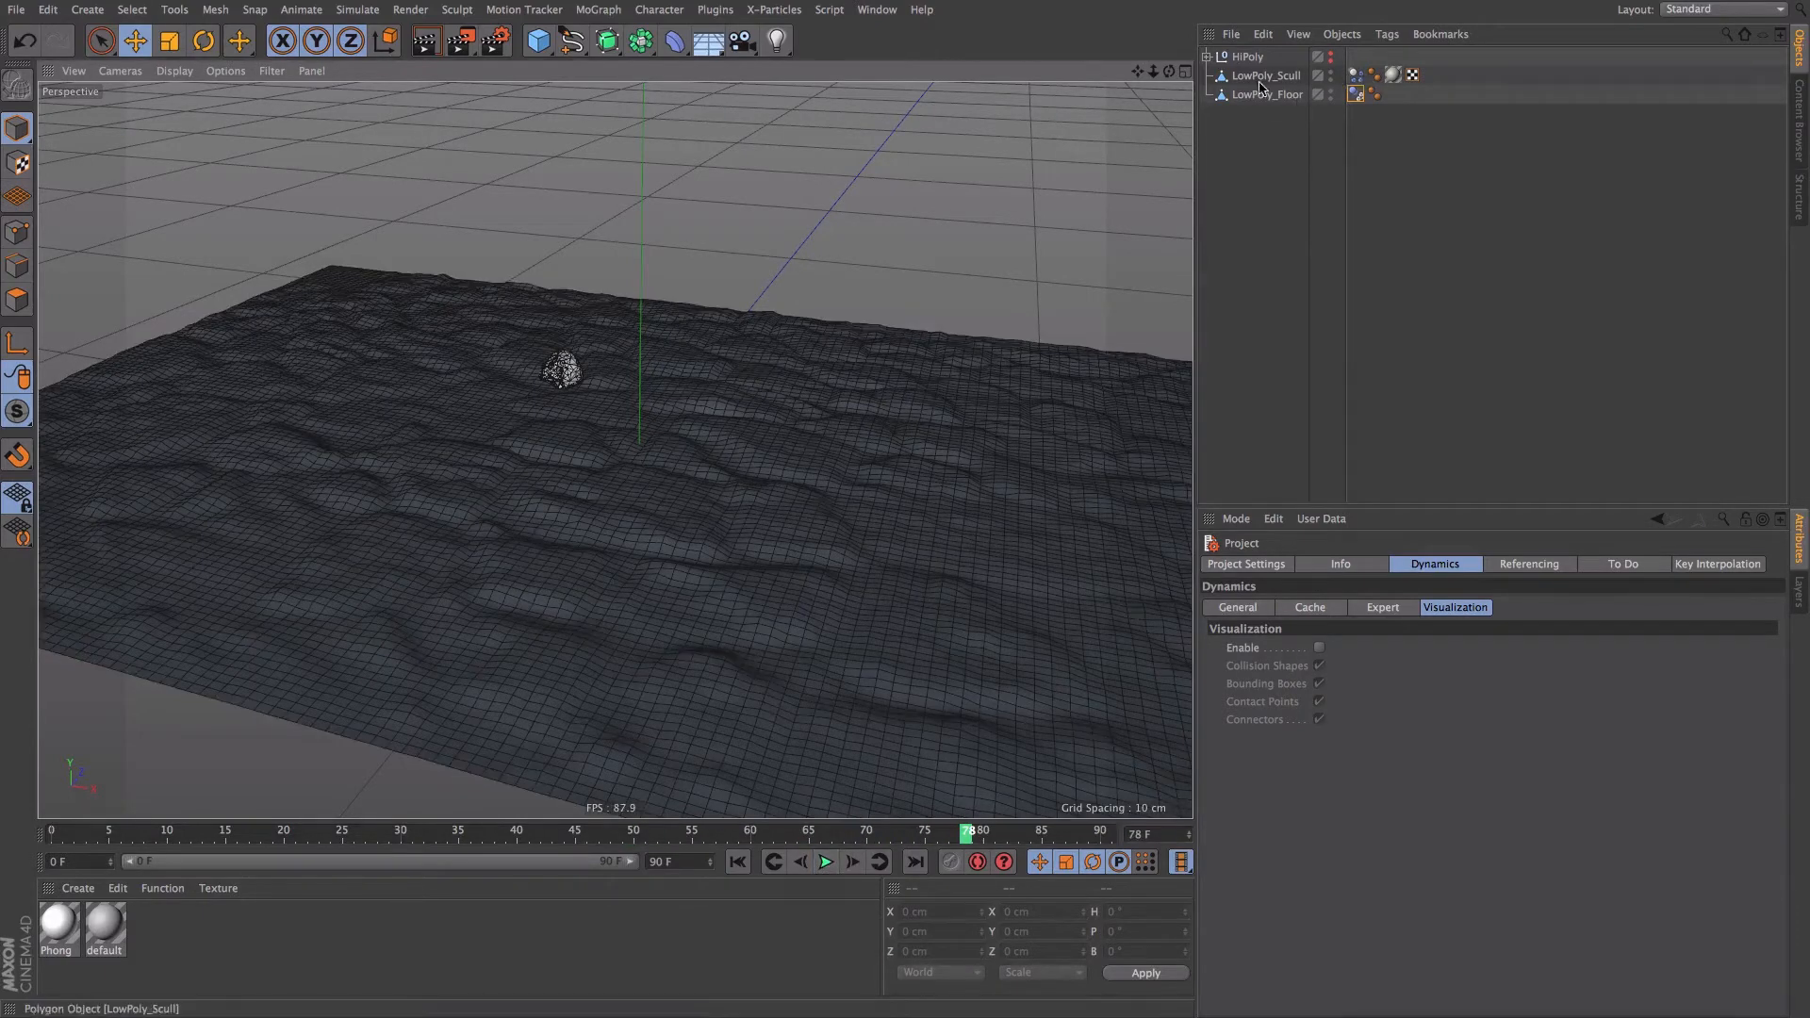
- Set the collision shape in LowPoly_Scull's Dynamics Body tag to Moving Mesh and play the simulation
click(1353, 75)
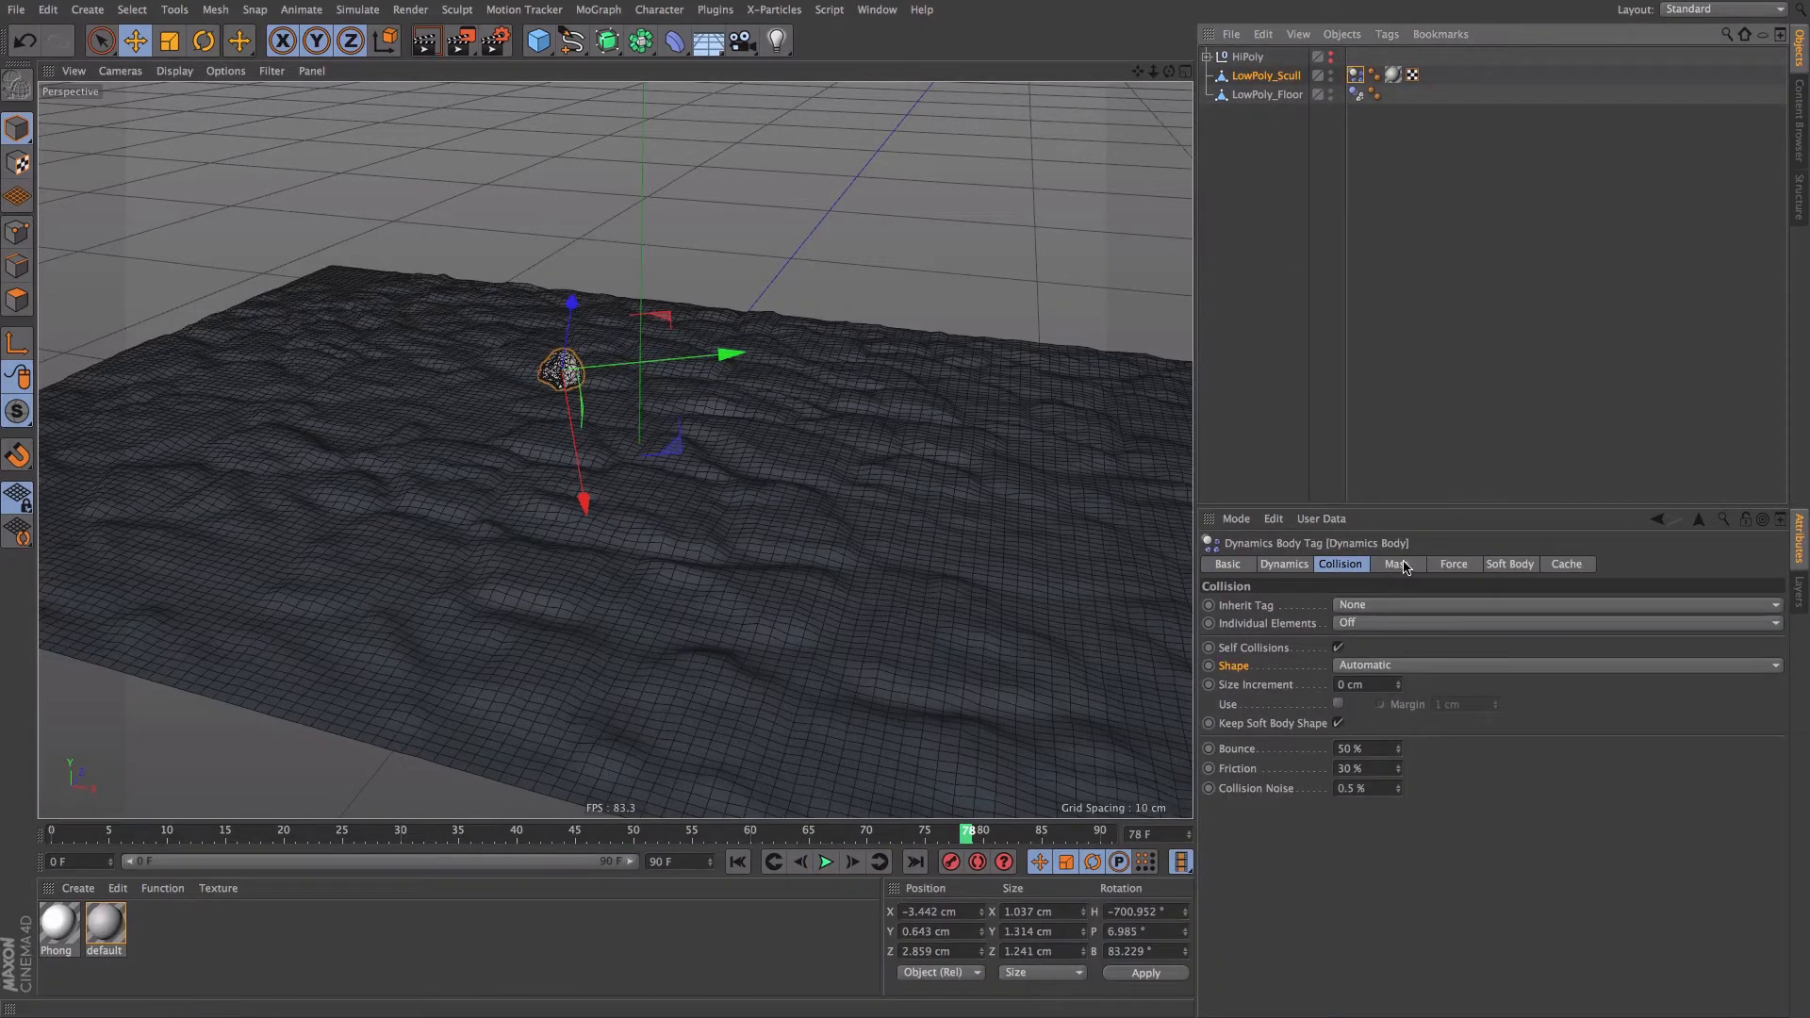
click(1419, 665)
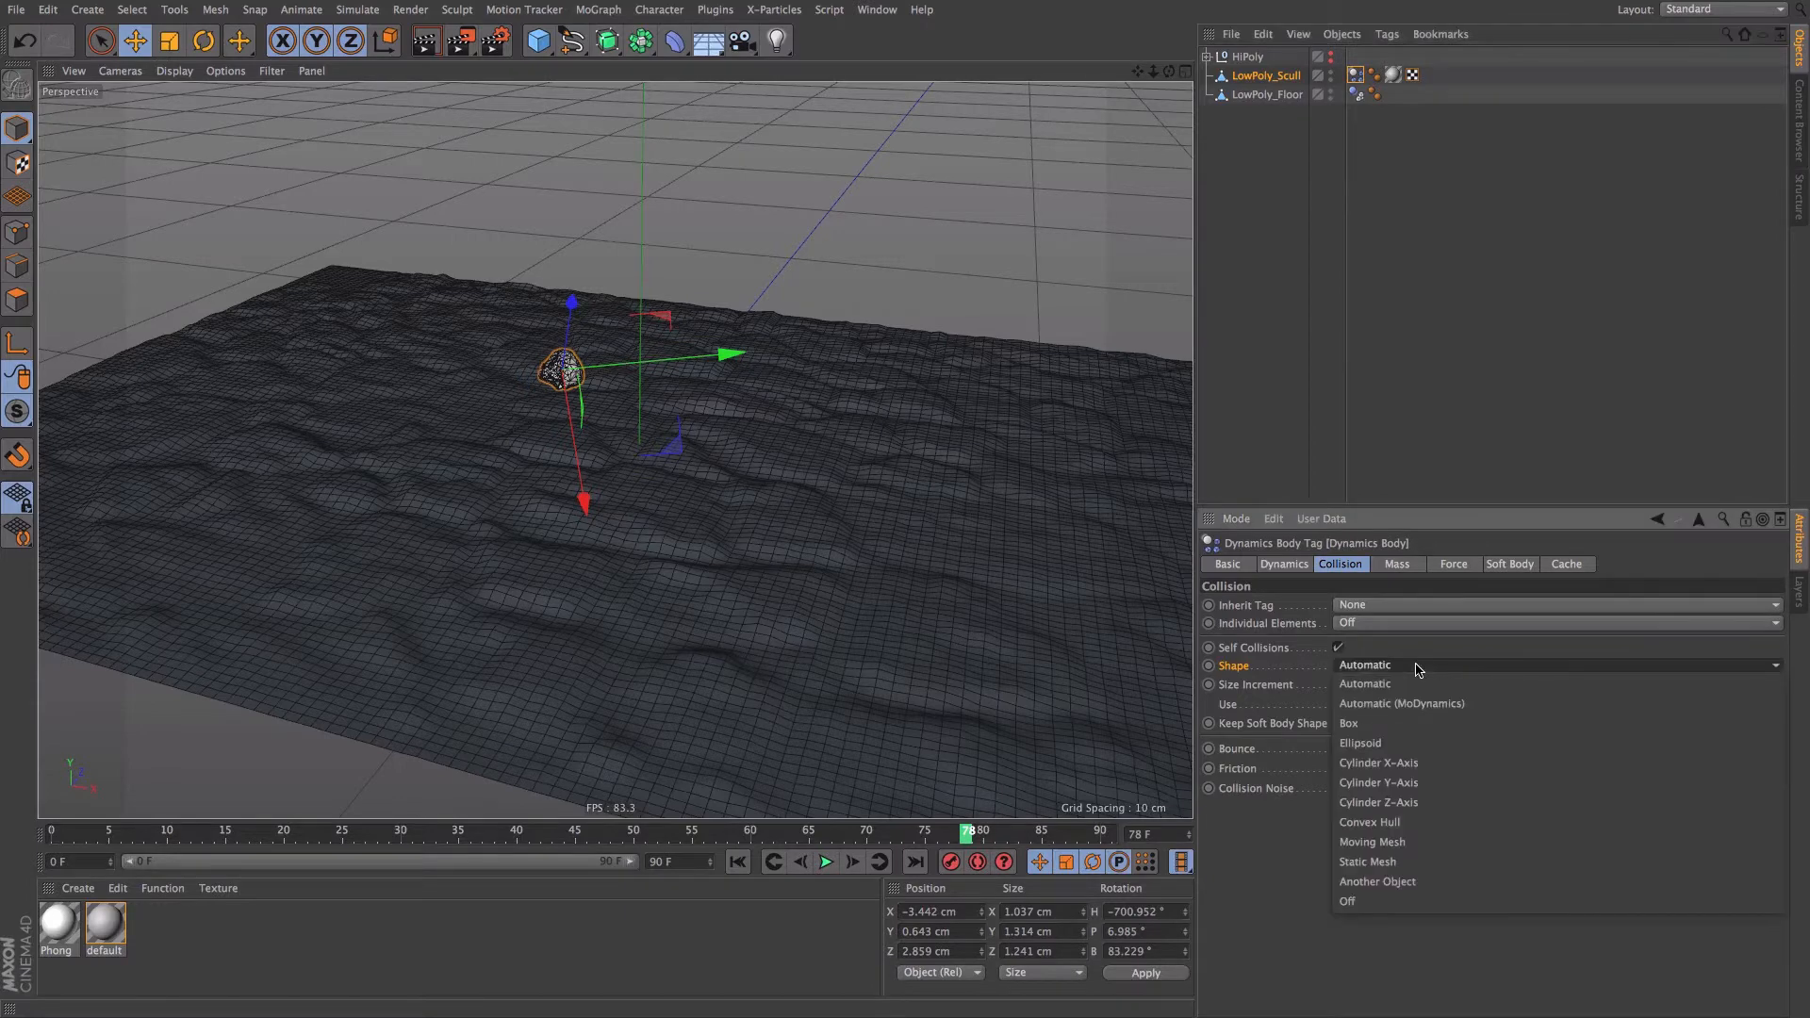
click(1407, 848)
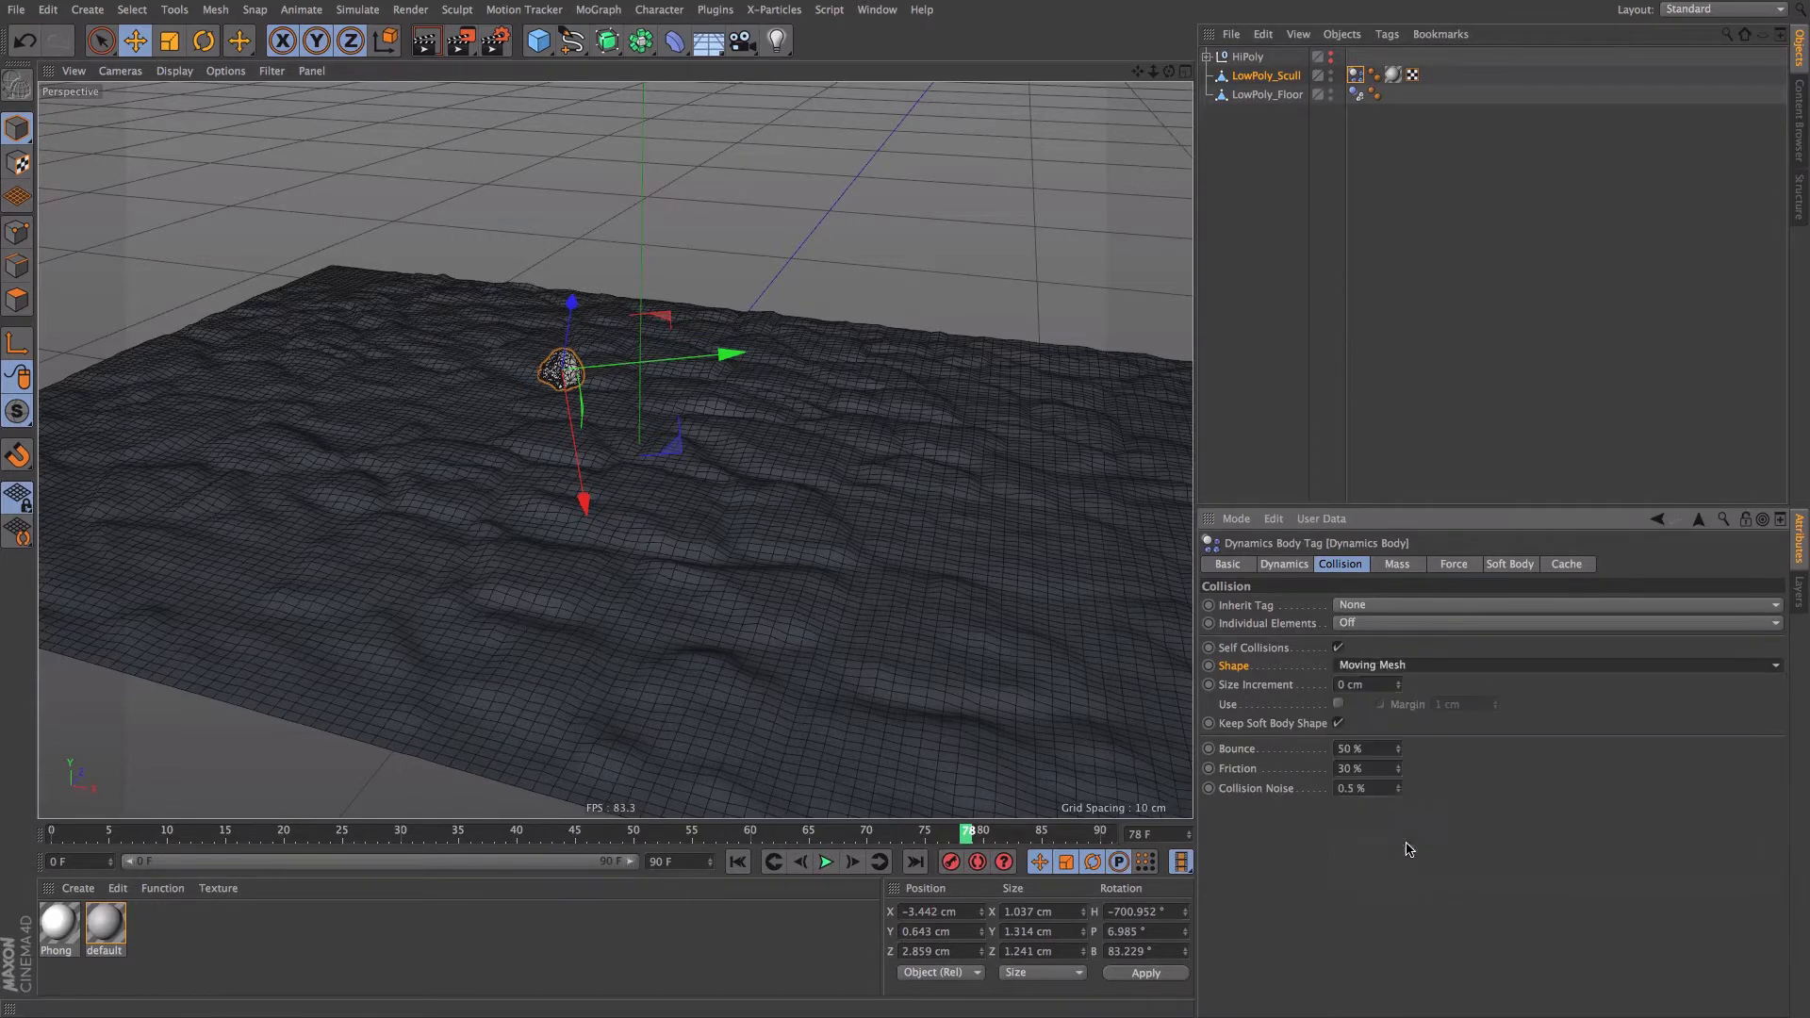
click(834, 864)
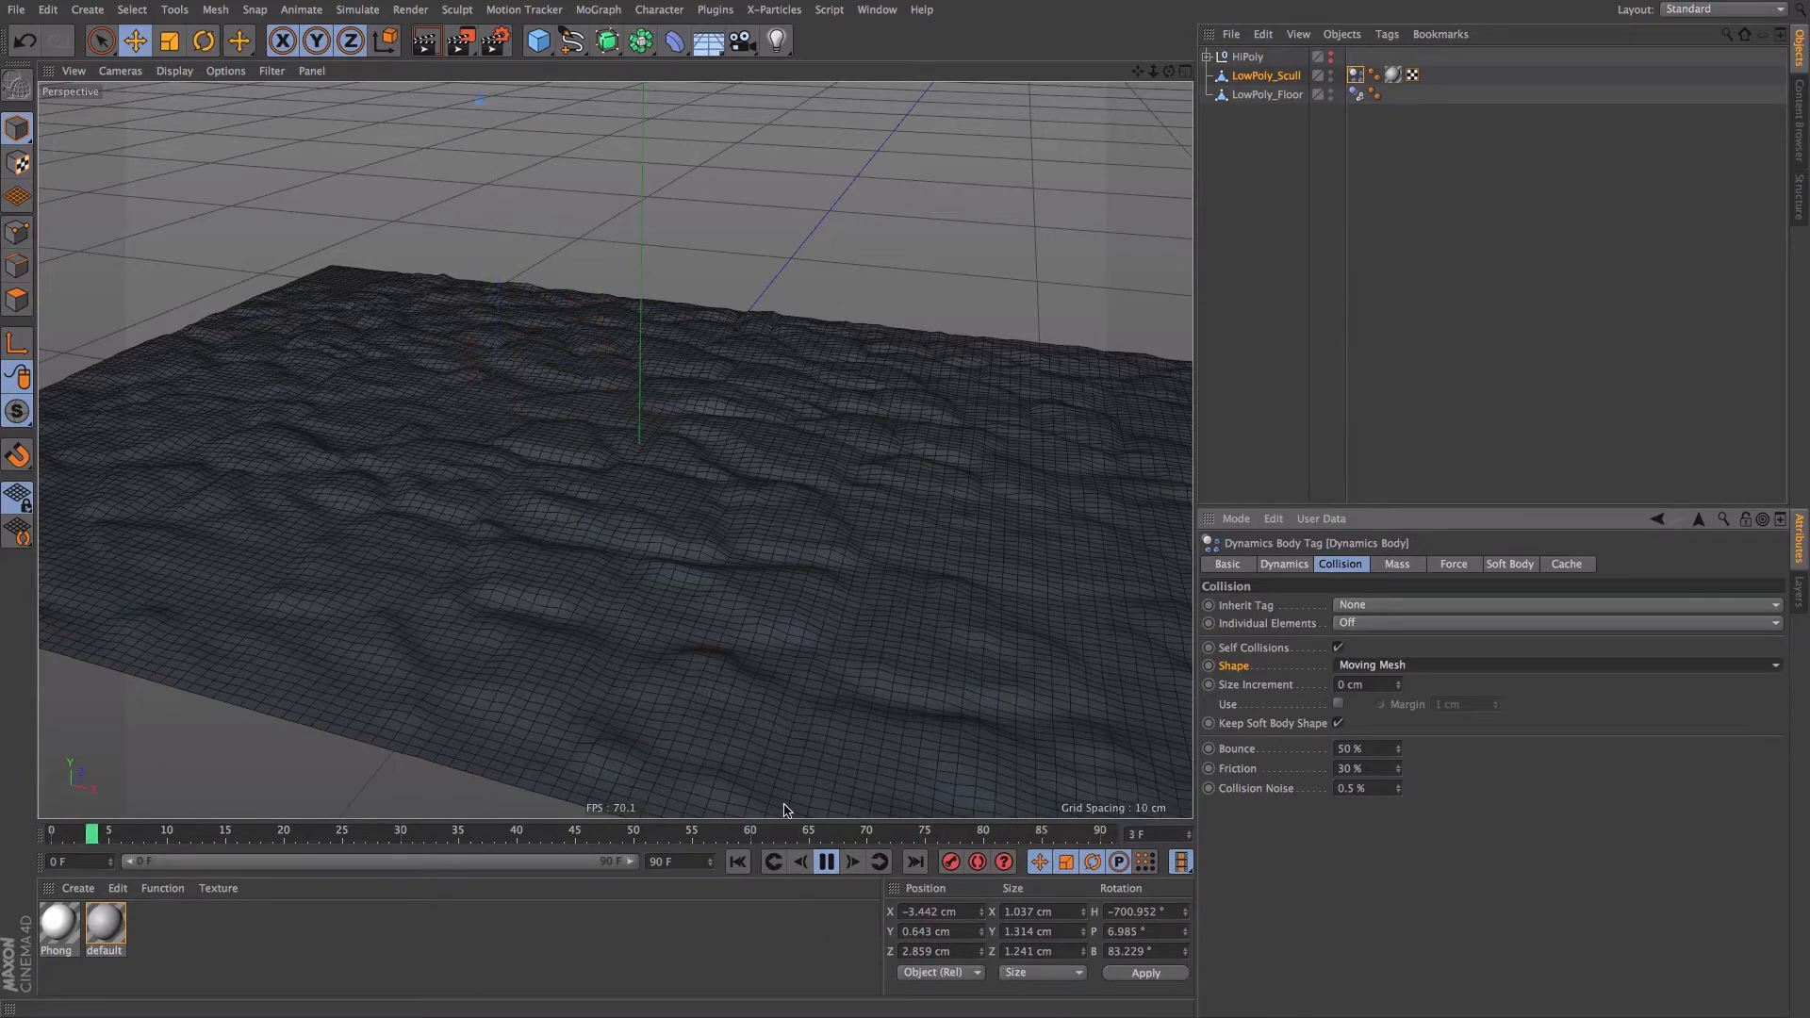
- Enable the dynamics visualization, pause playback at frame 13 and examine the collision meshes of the skull and floor
key(ctrl+d)
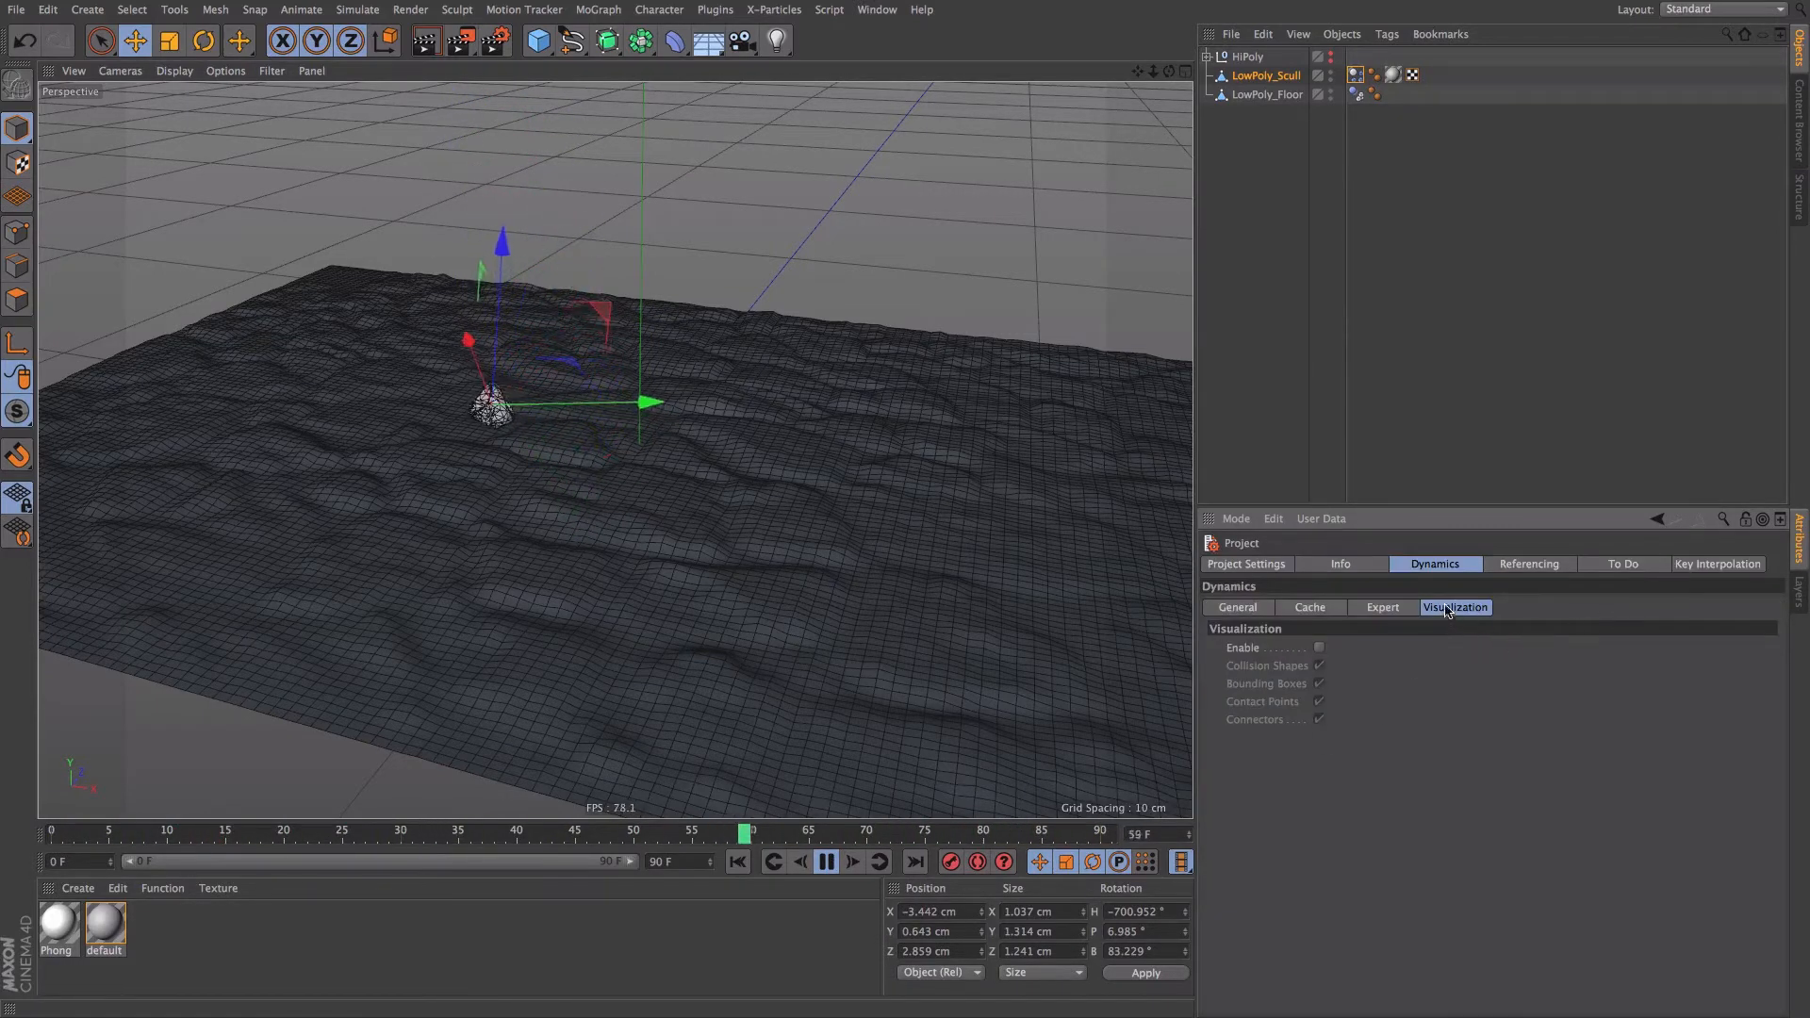
click(1319, 647)
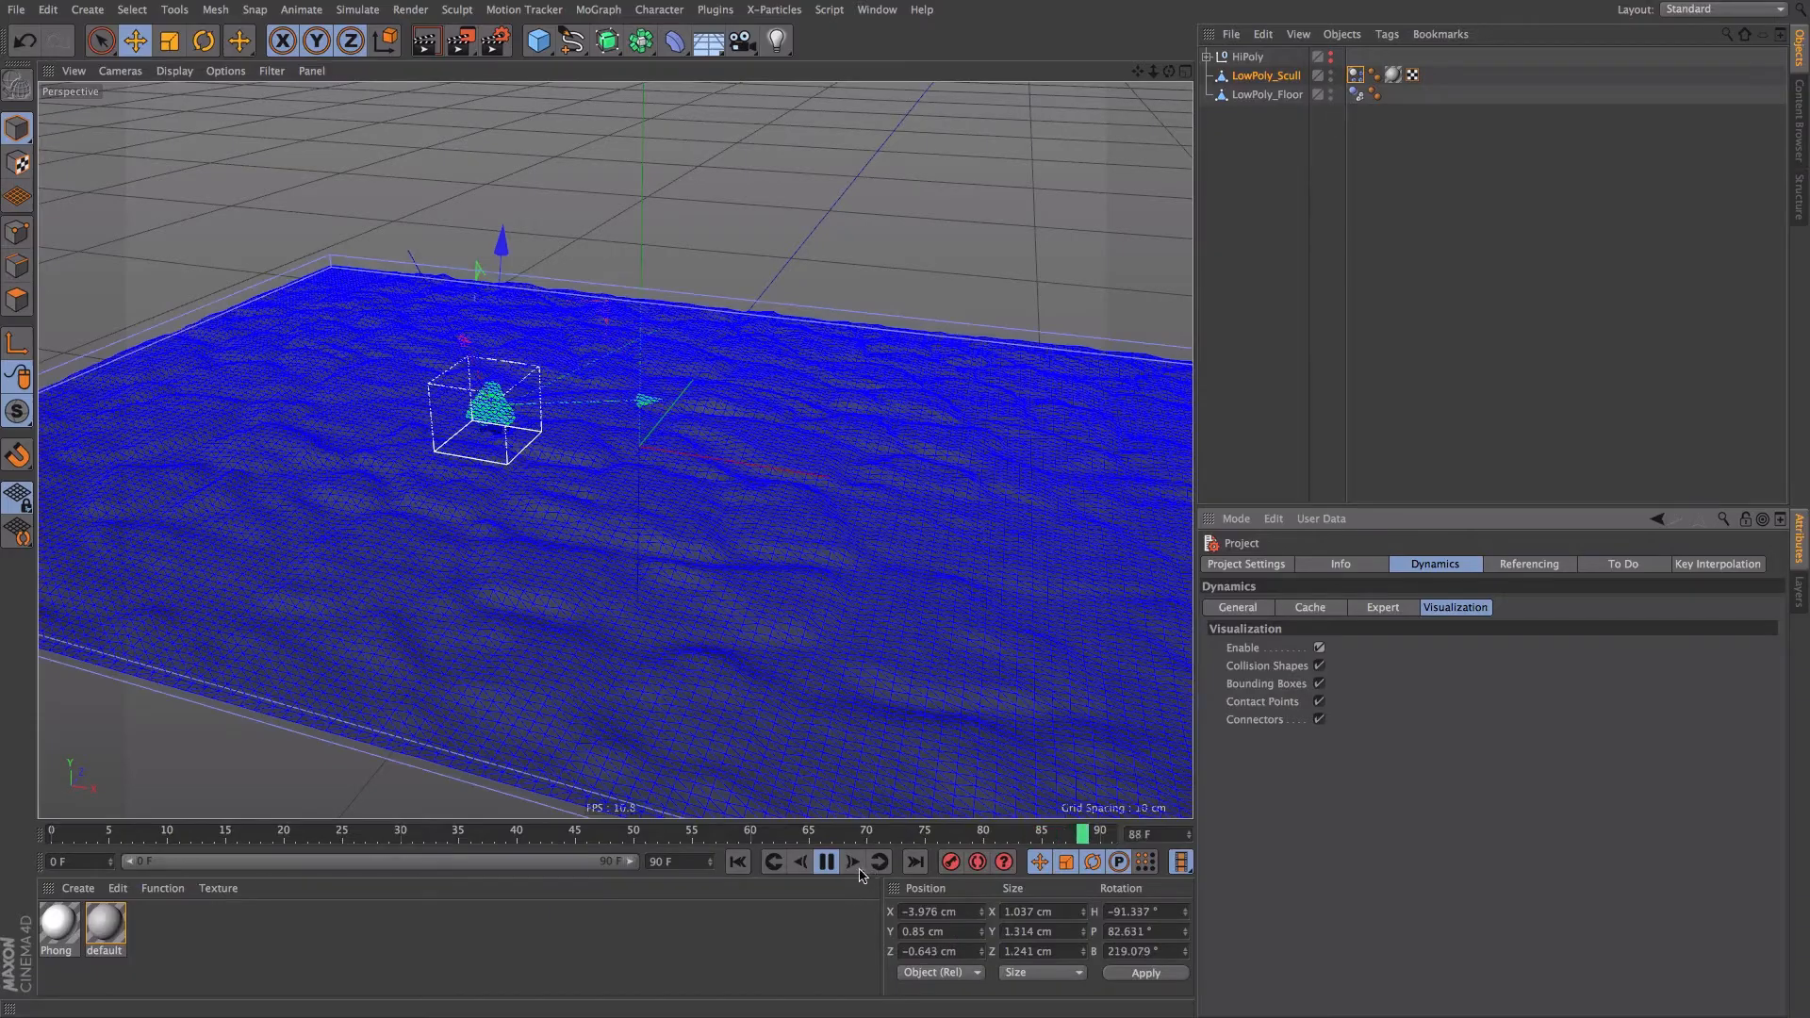
click(827, 861)
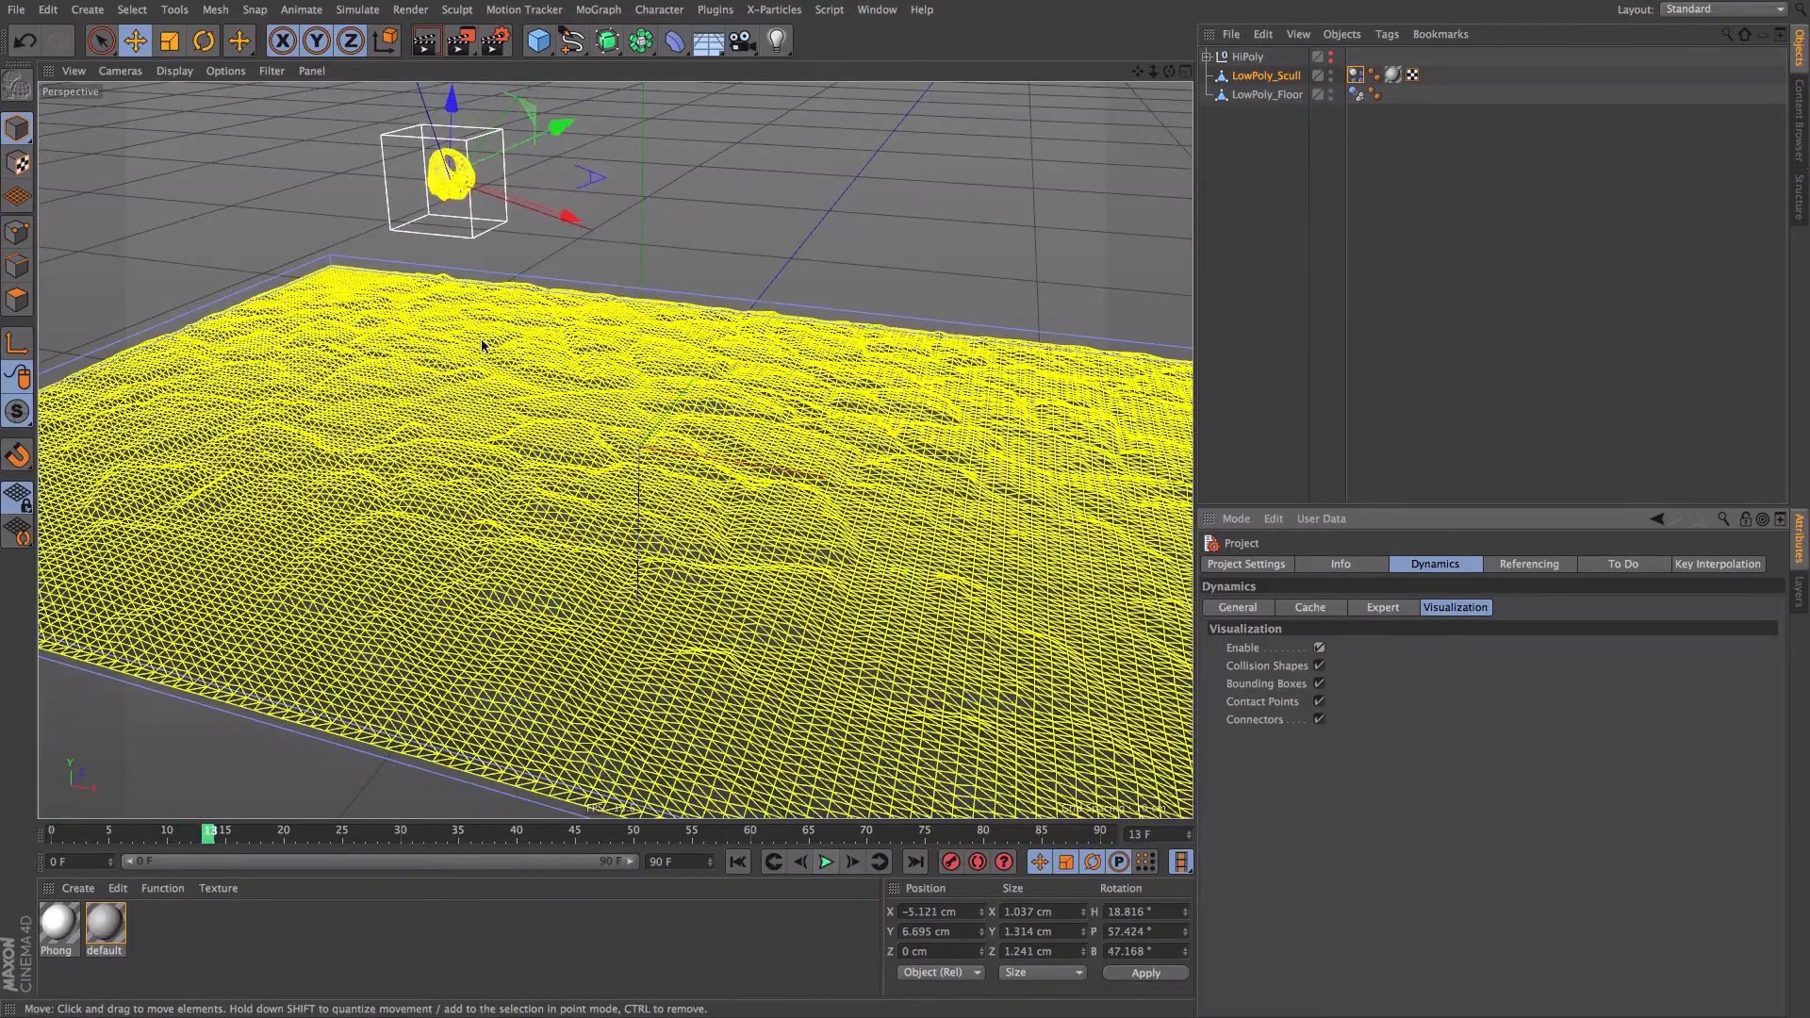
scroll(657, 185, up, 3)
alt+drag(655, 186, 489, 172)
alt+right_drag(489, 174, 408, 327)
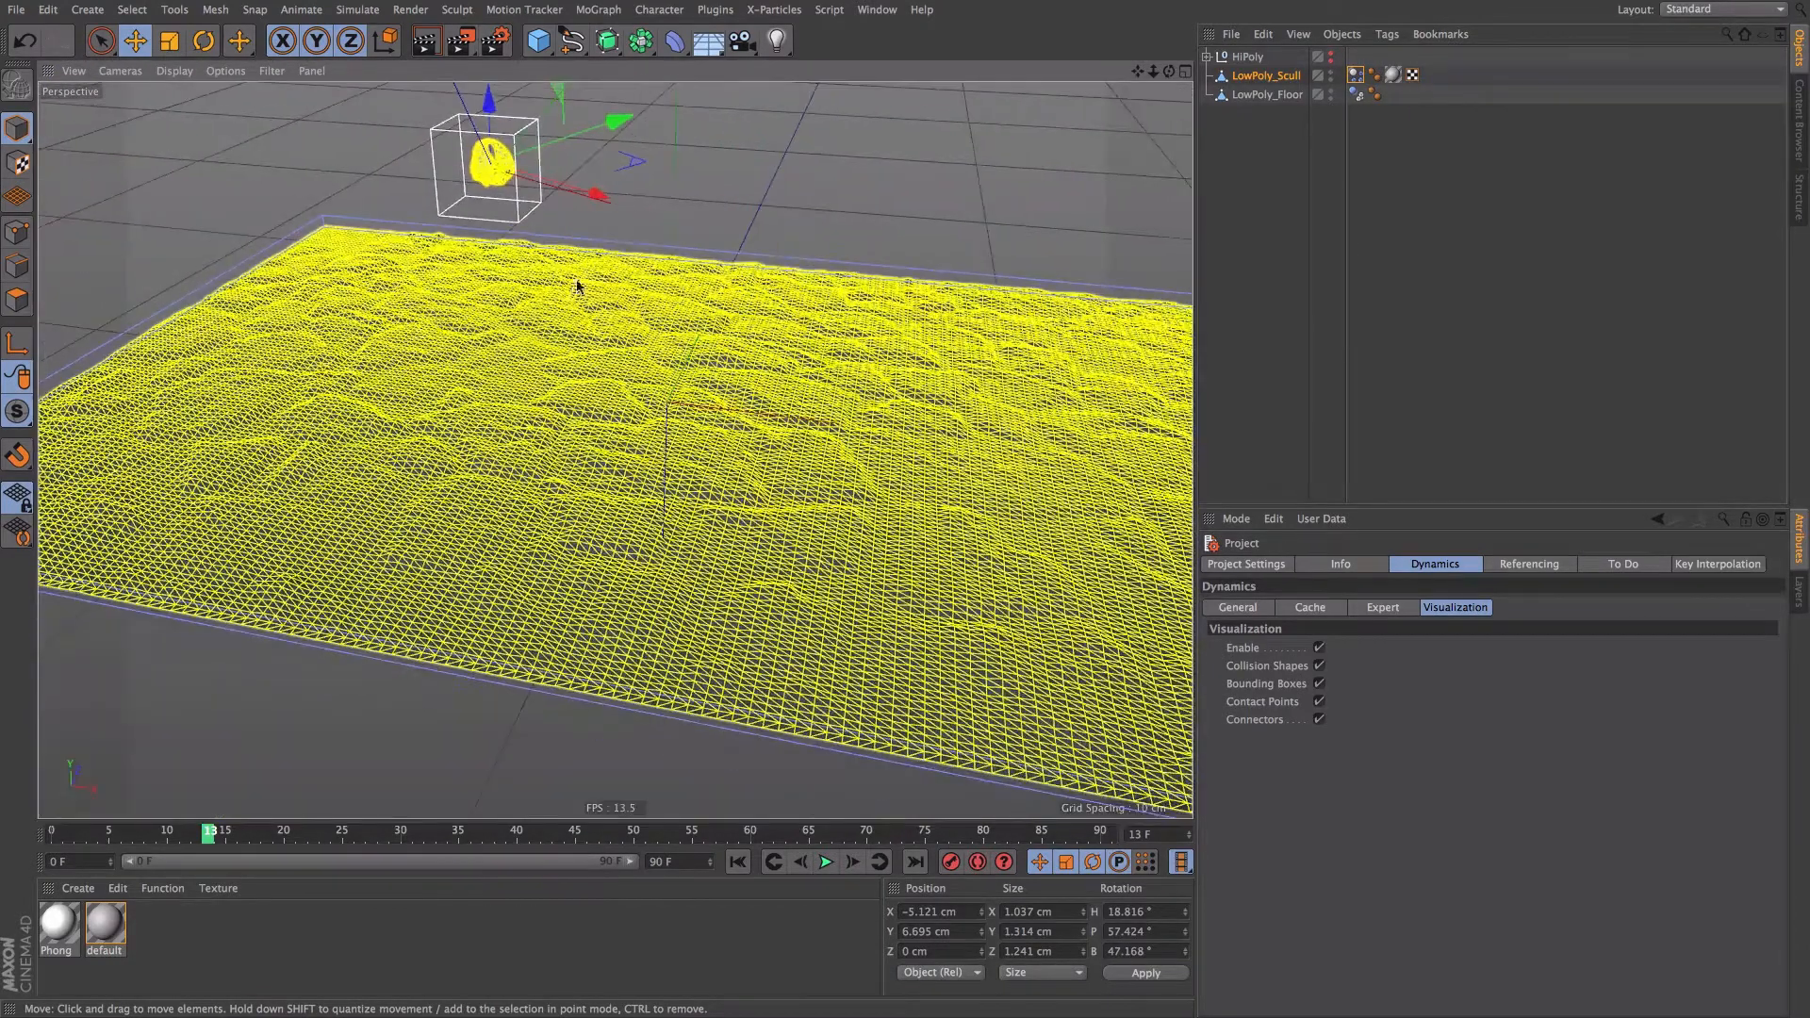
alt+middle_drag(578, 286, 476, 297)
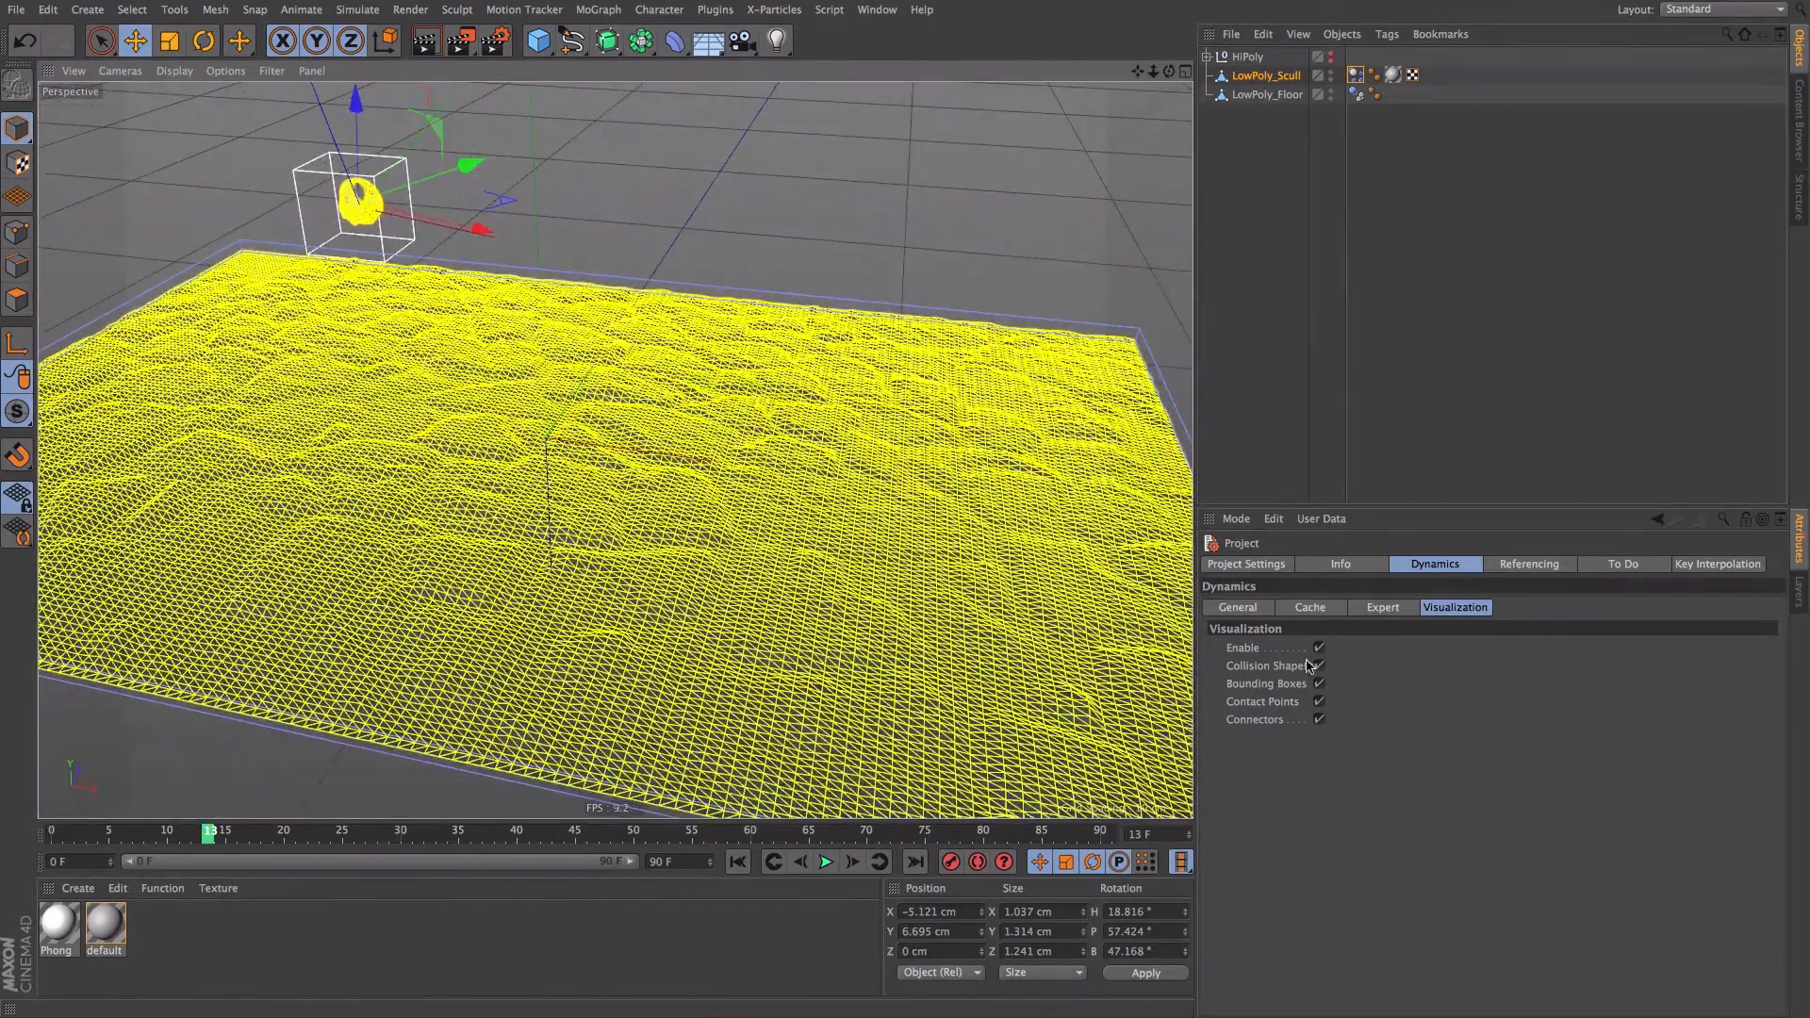
- Disable the dynamics visualization, inspect the skull's landing and restart the simulation from frame 0
click(1317, 648)
click(1319, 648)
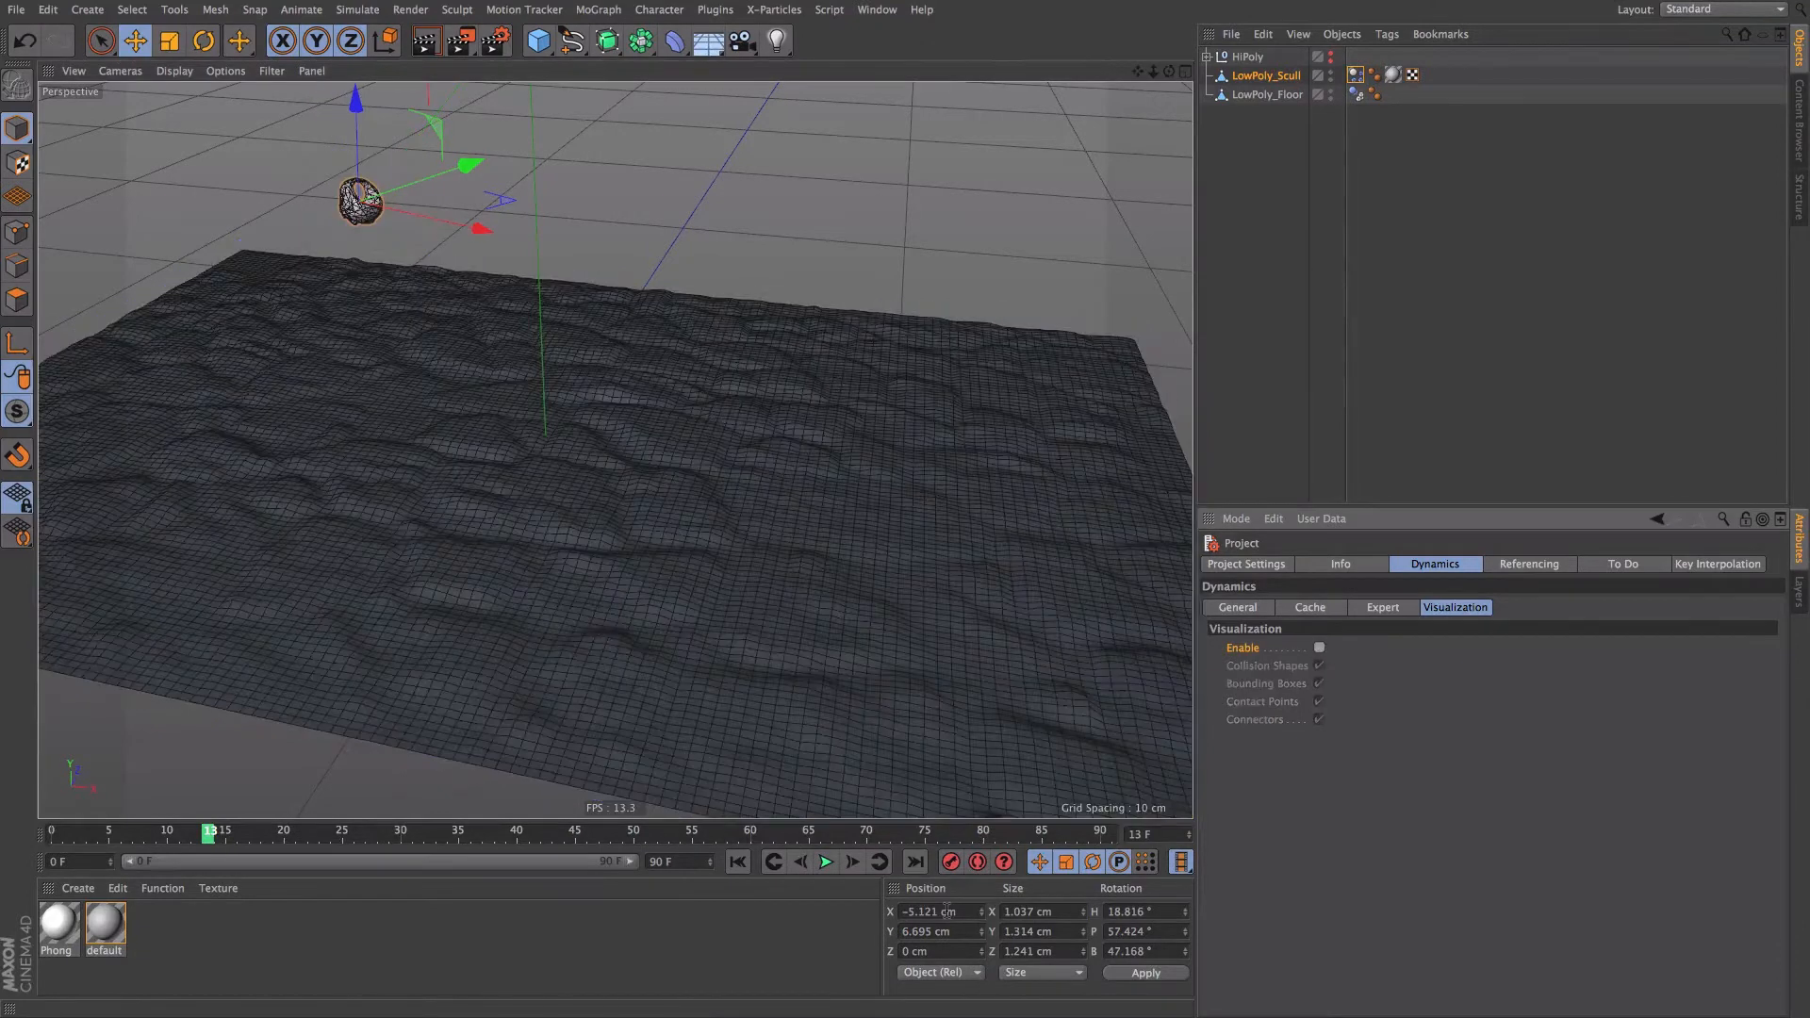
click(826, 863)
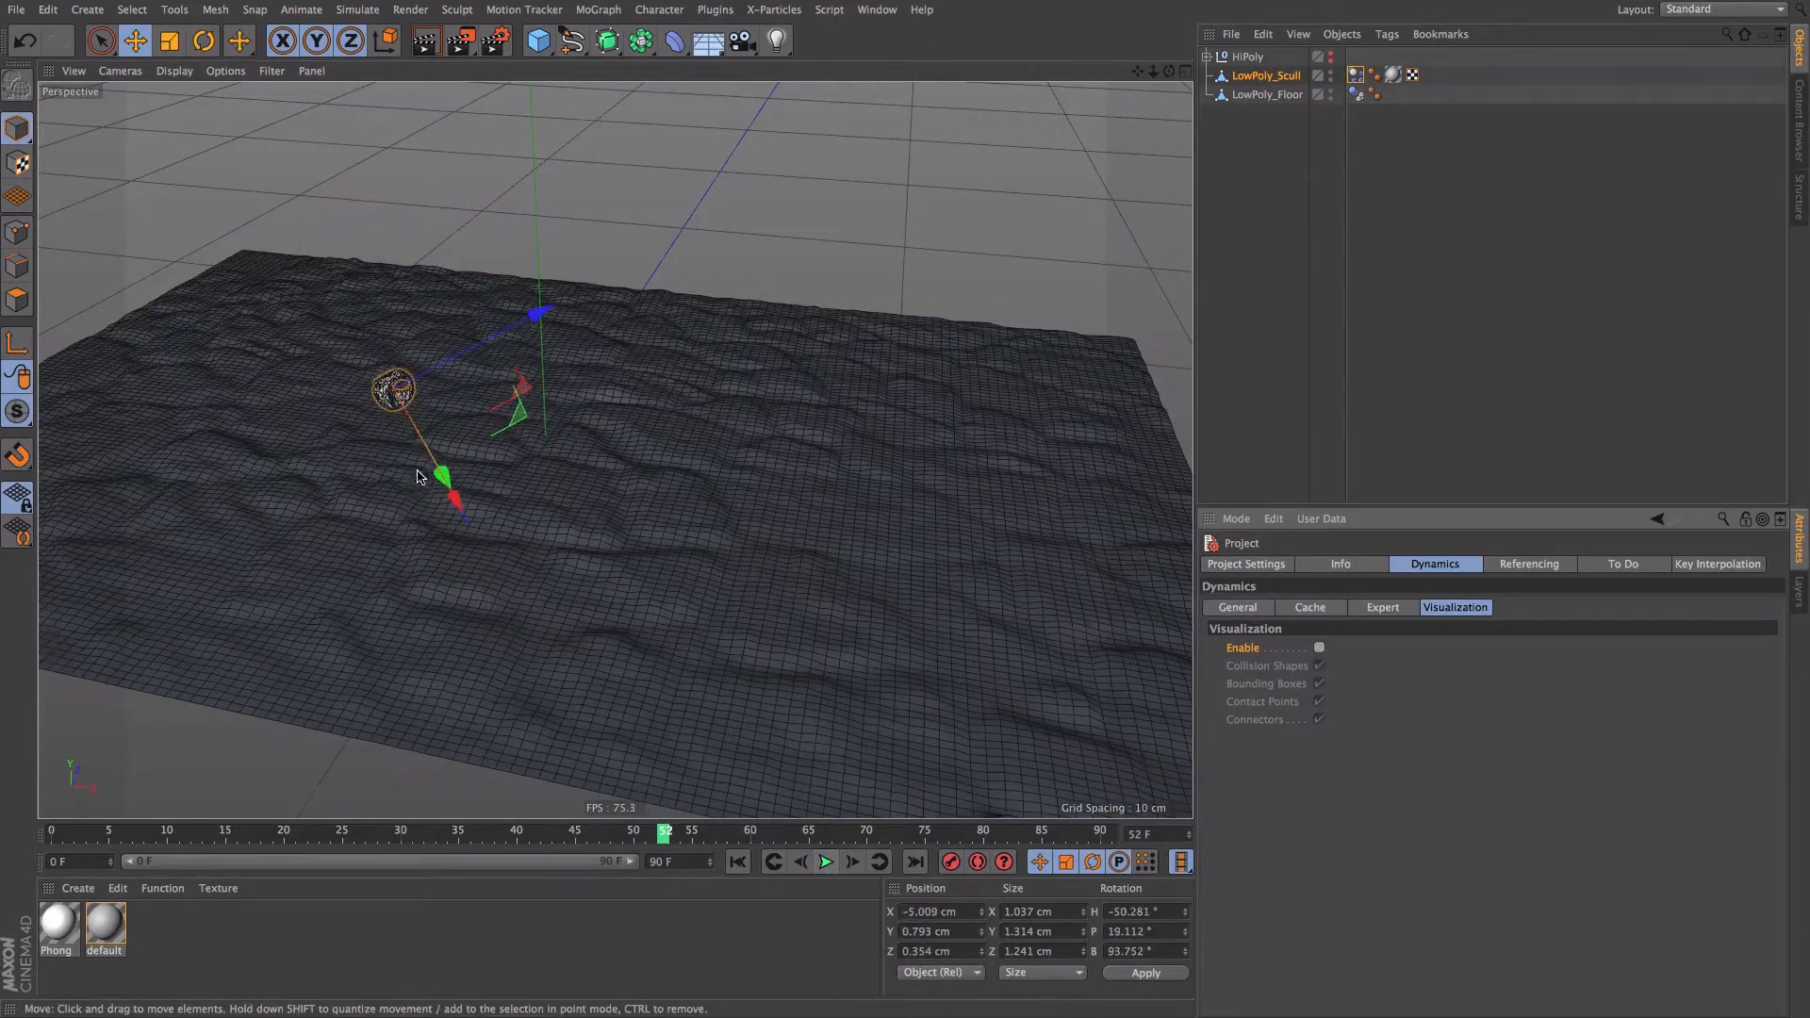
scroll(492, 458, down, 6)
click(738, 862)
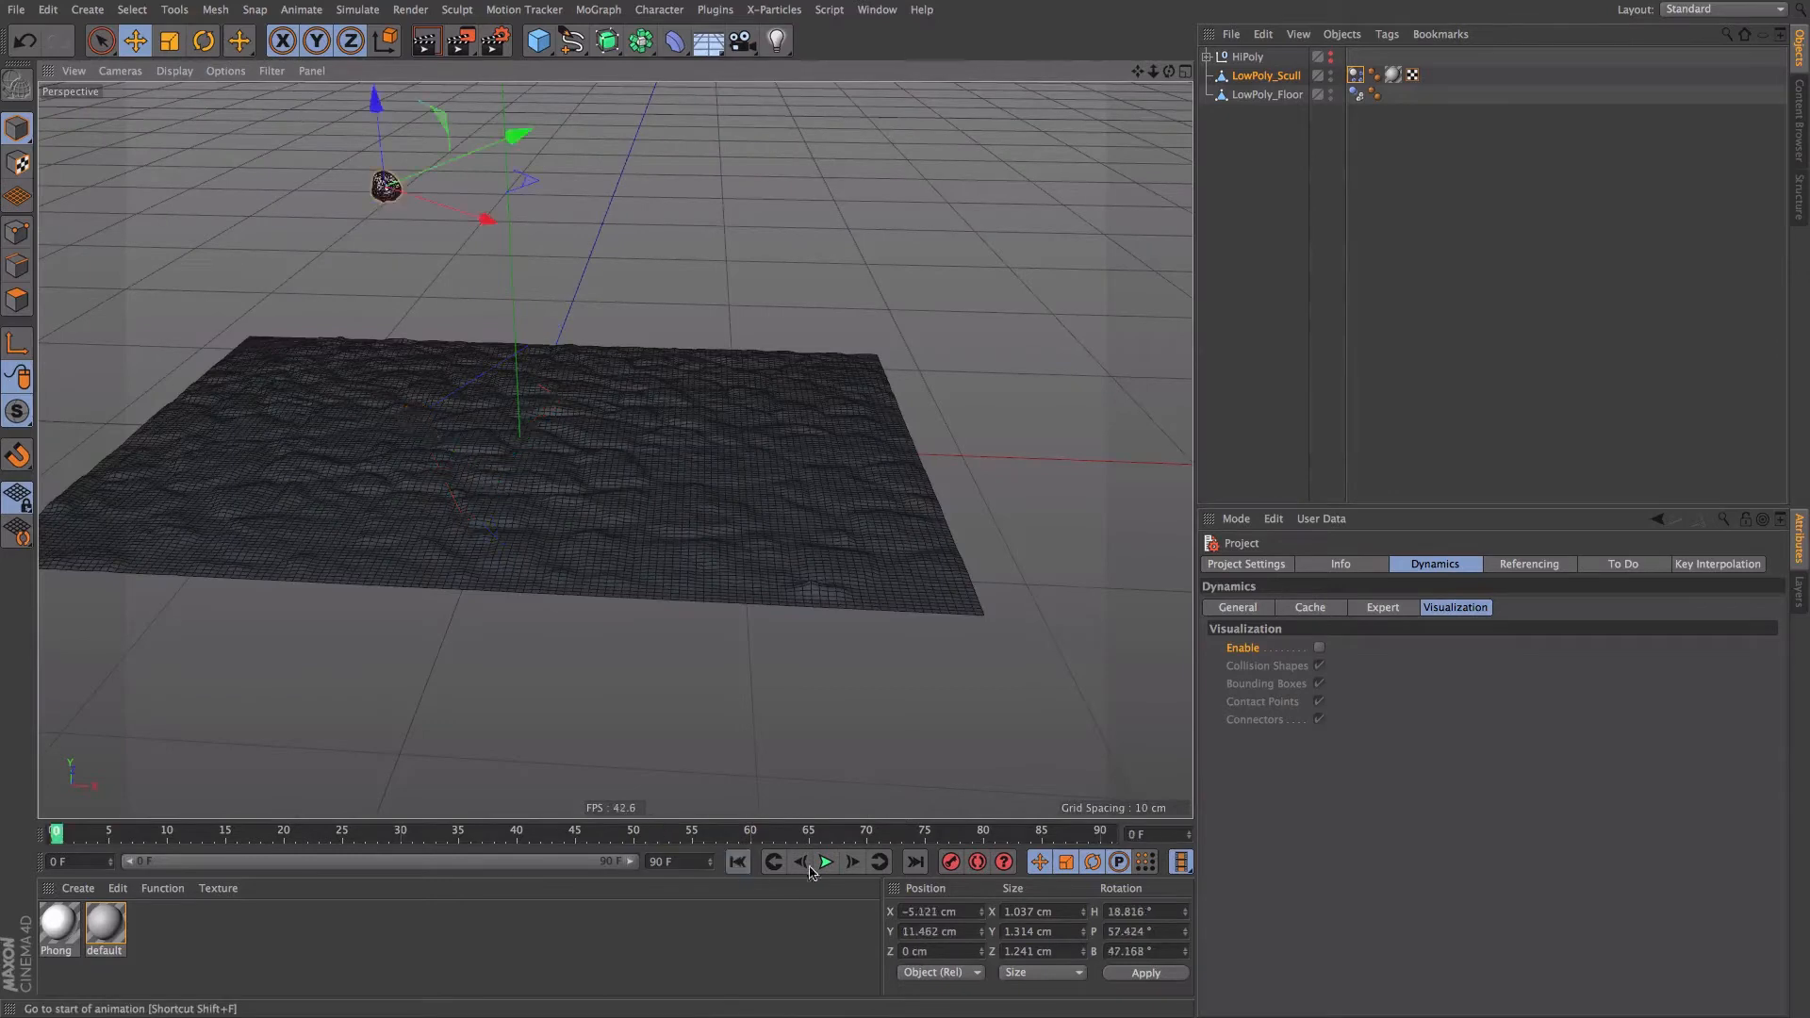
click(822, 862)
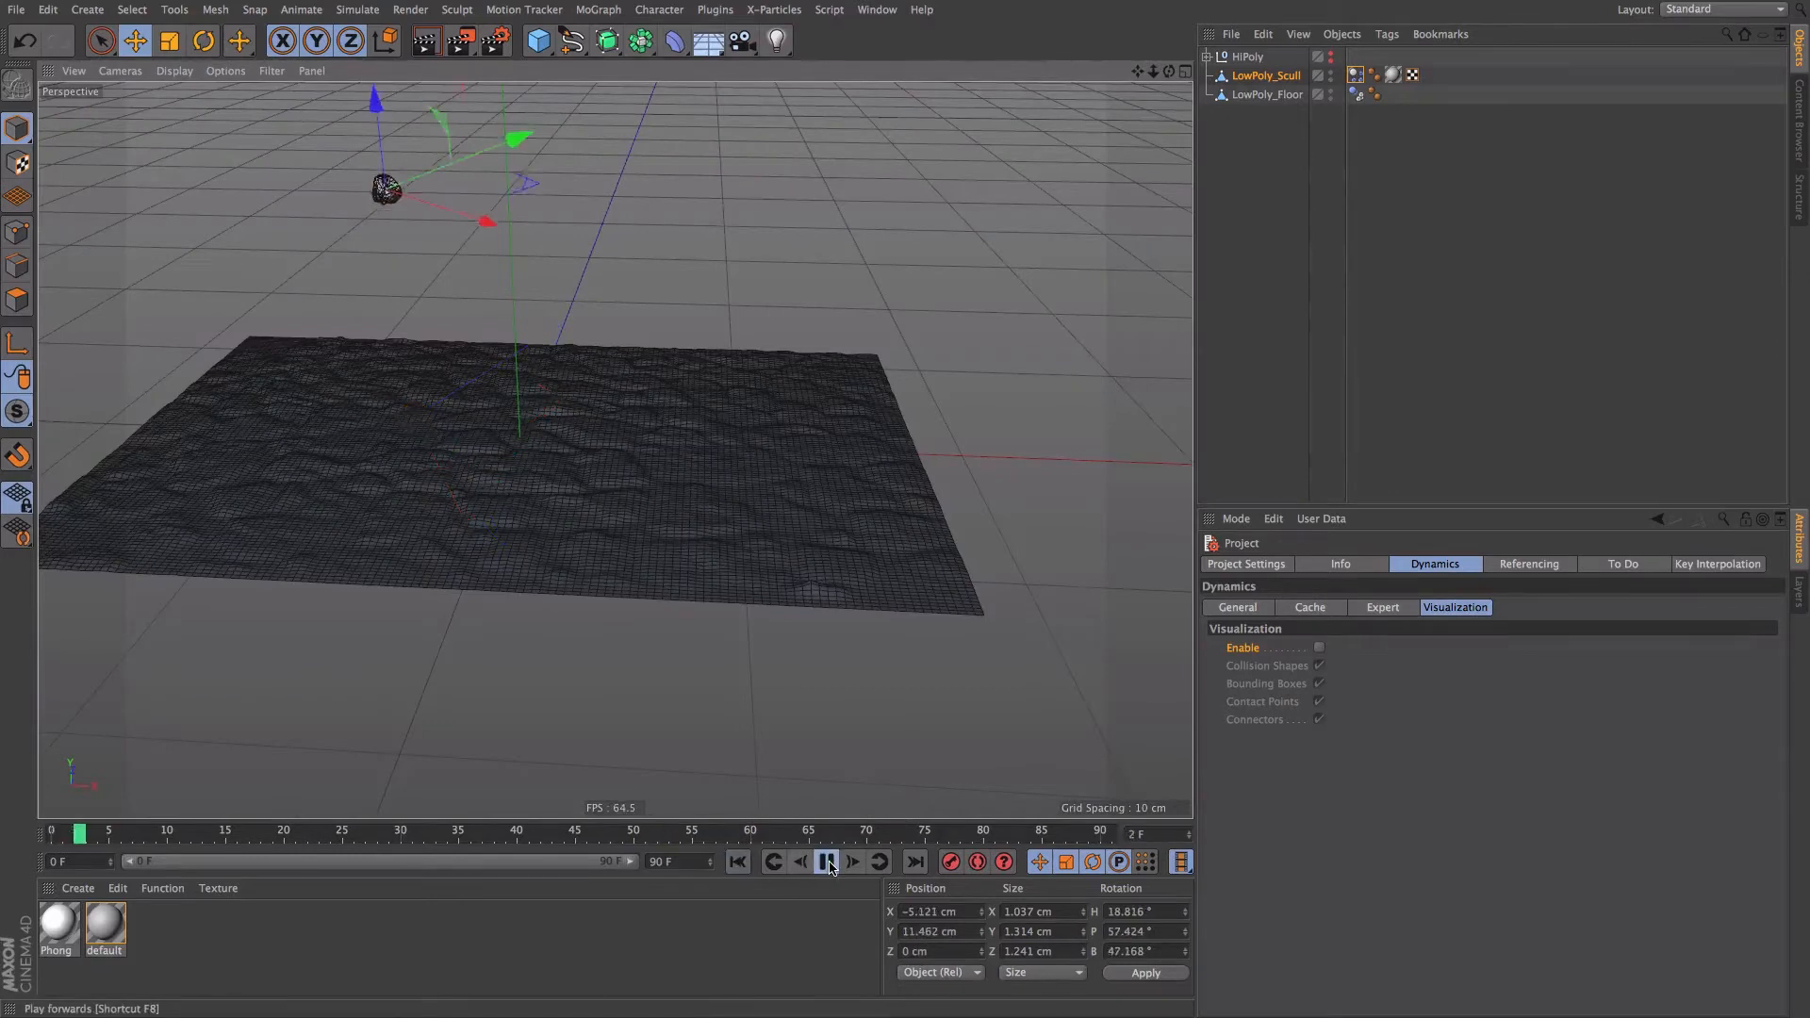
- At frame 0, move the skull in world axes to about X -10.5 cm, Y 21 cm, and play the drop to frame 40
click(738, 861)
key(w)
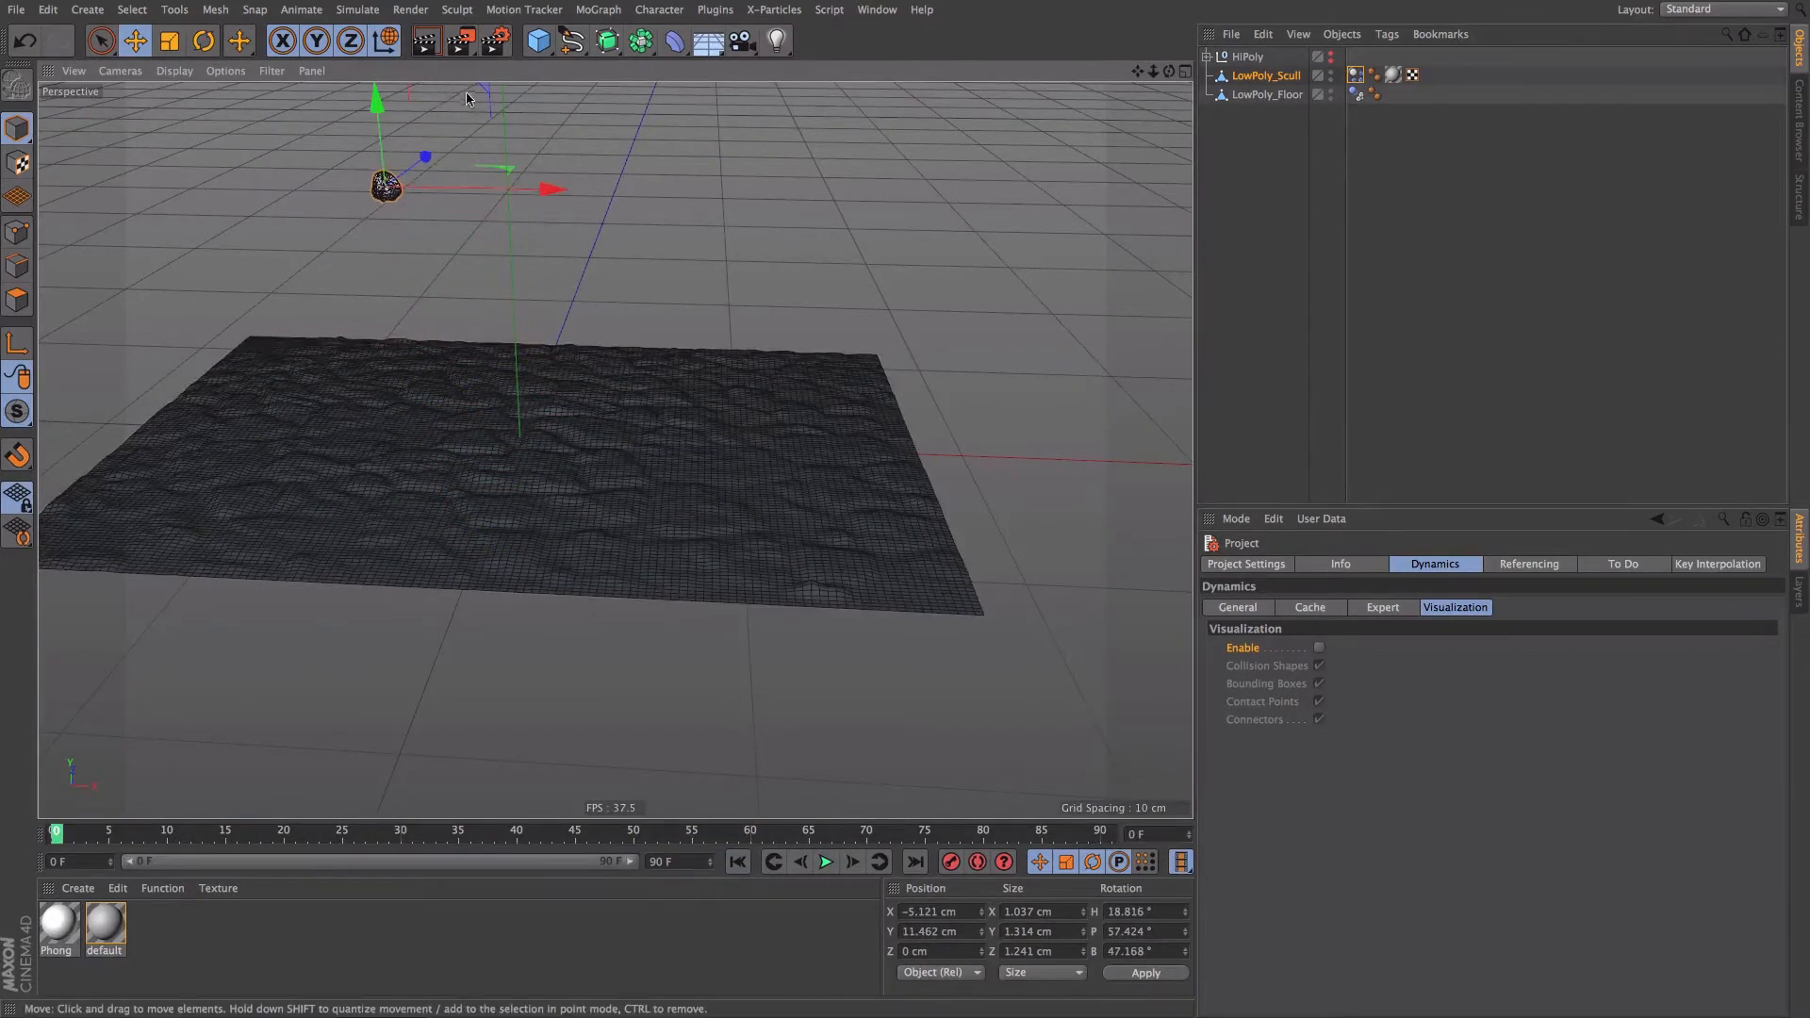
alt+right_drag(529, 367, 477, 392)
alt+drag(499, 387, 495, 349)
drag(551, 149, 477, 32)
alt+right_drag(459, 386, 484, 392)
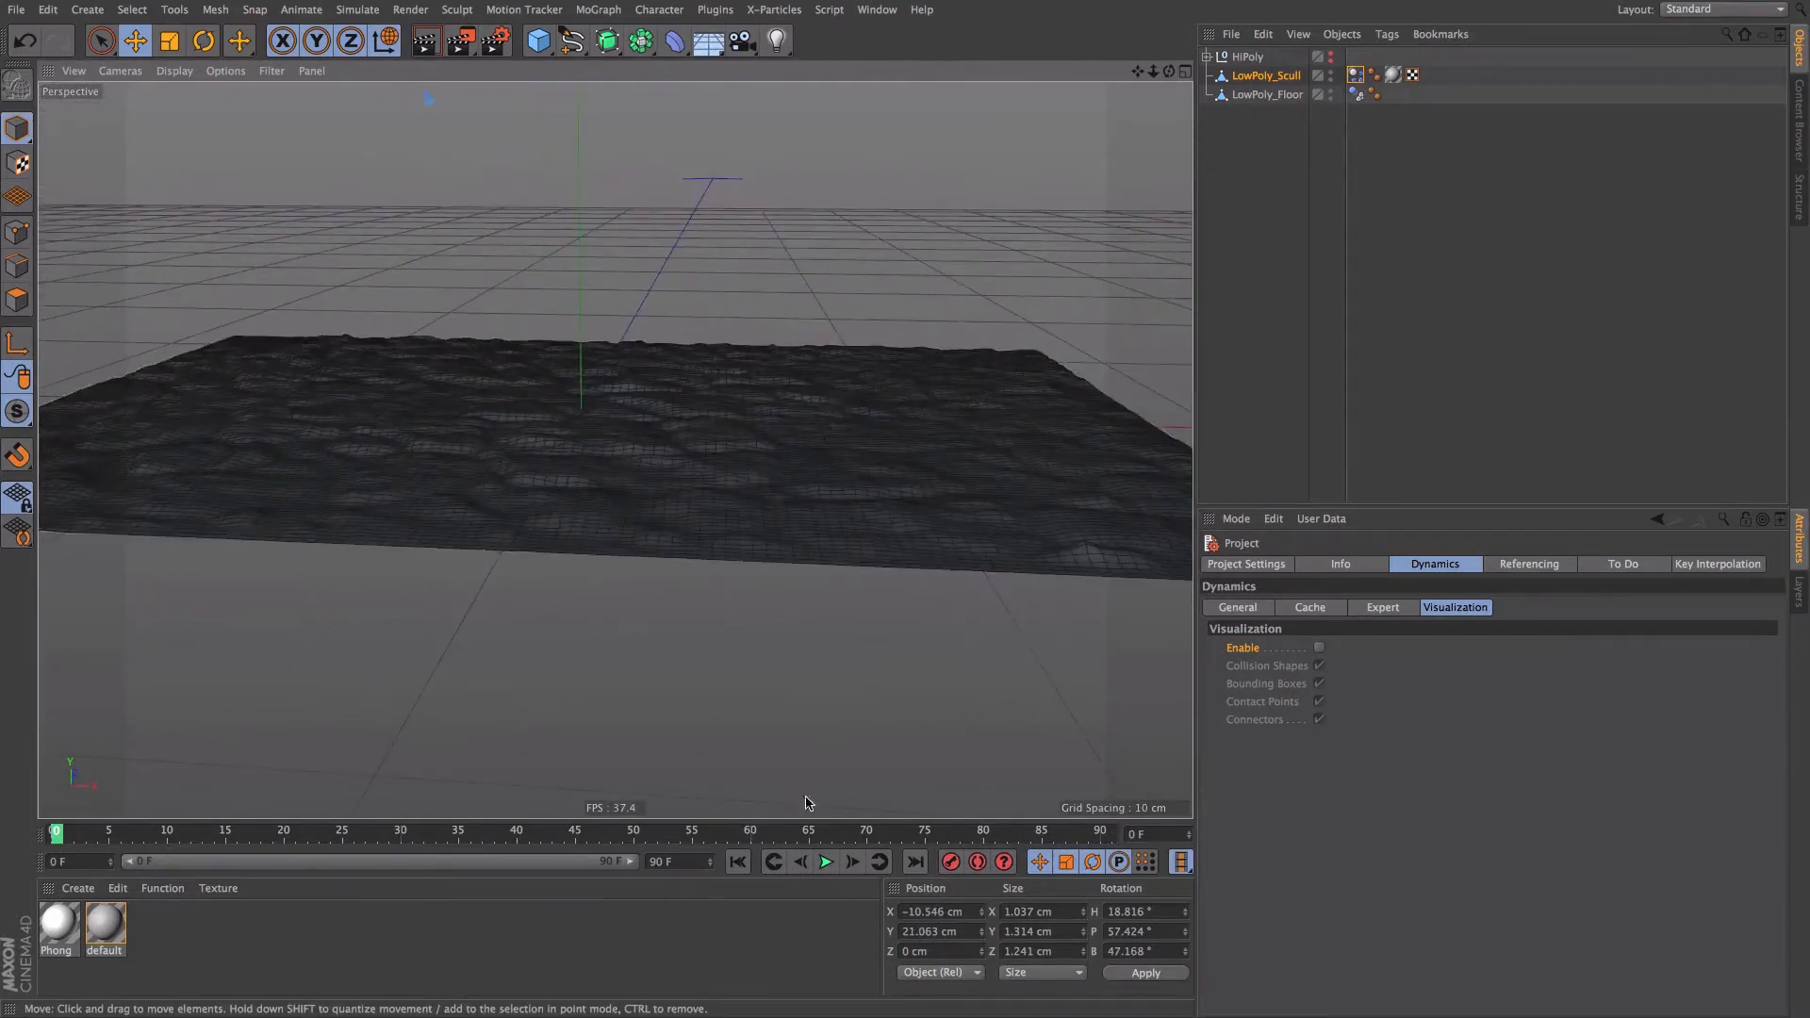
click(827, 863)
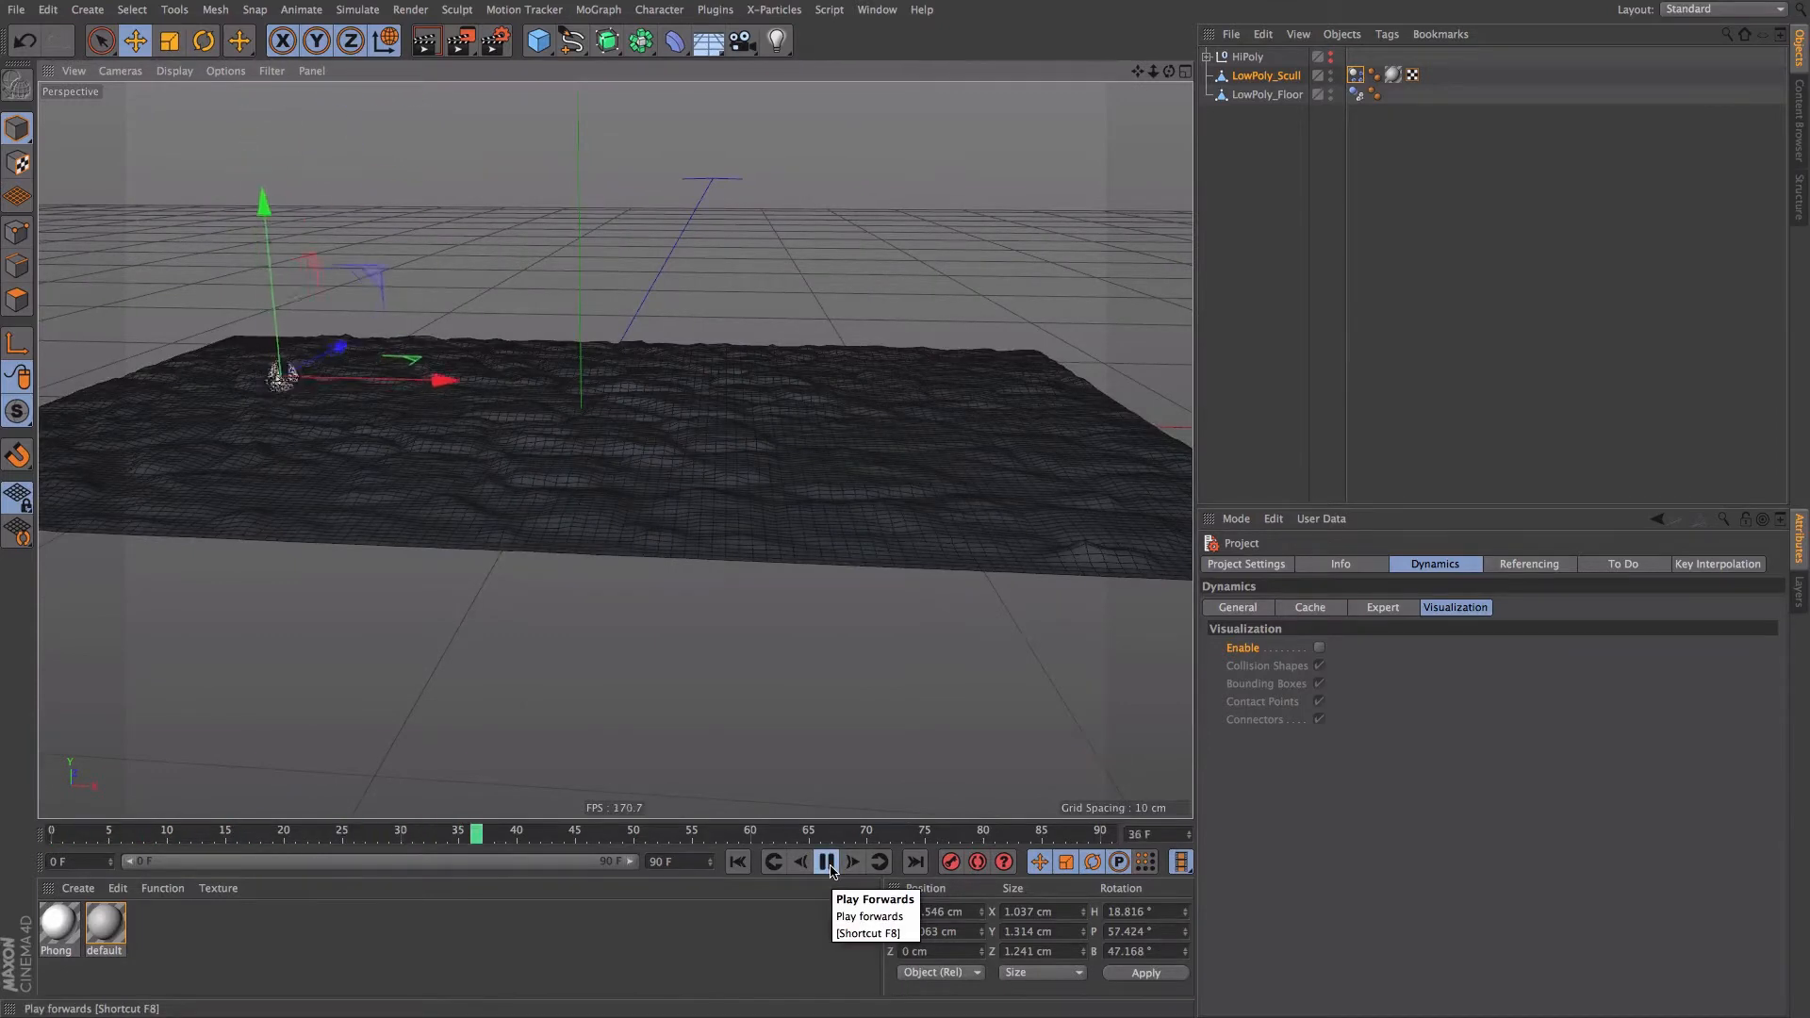
click(827, 864)
- Set the project's start frame to -10 and extend the preview range to begin there
click(94, 865)
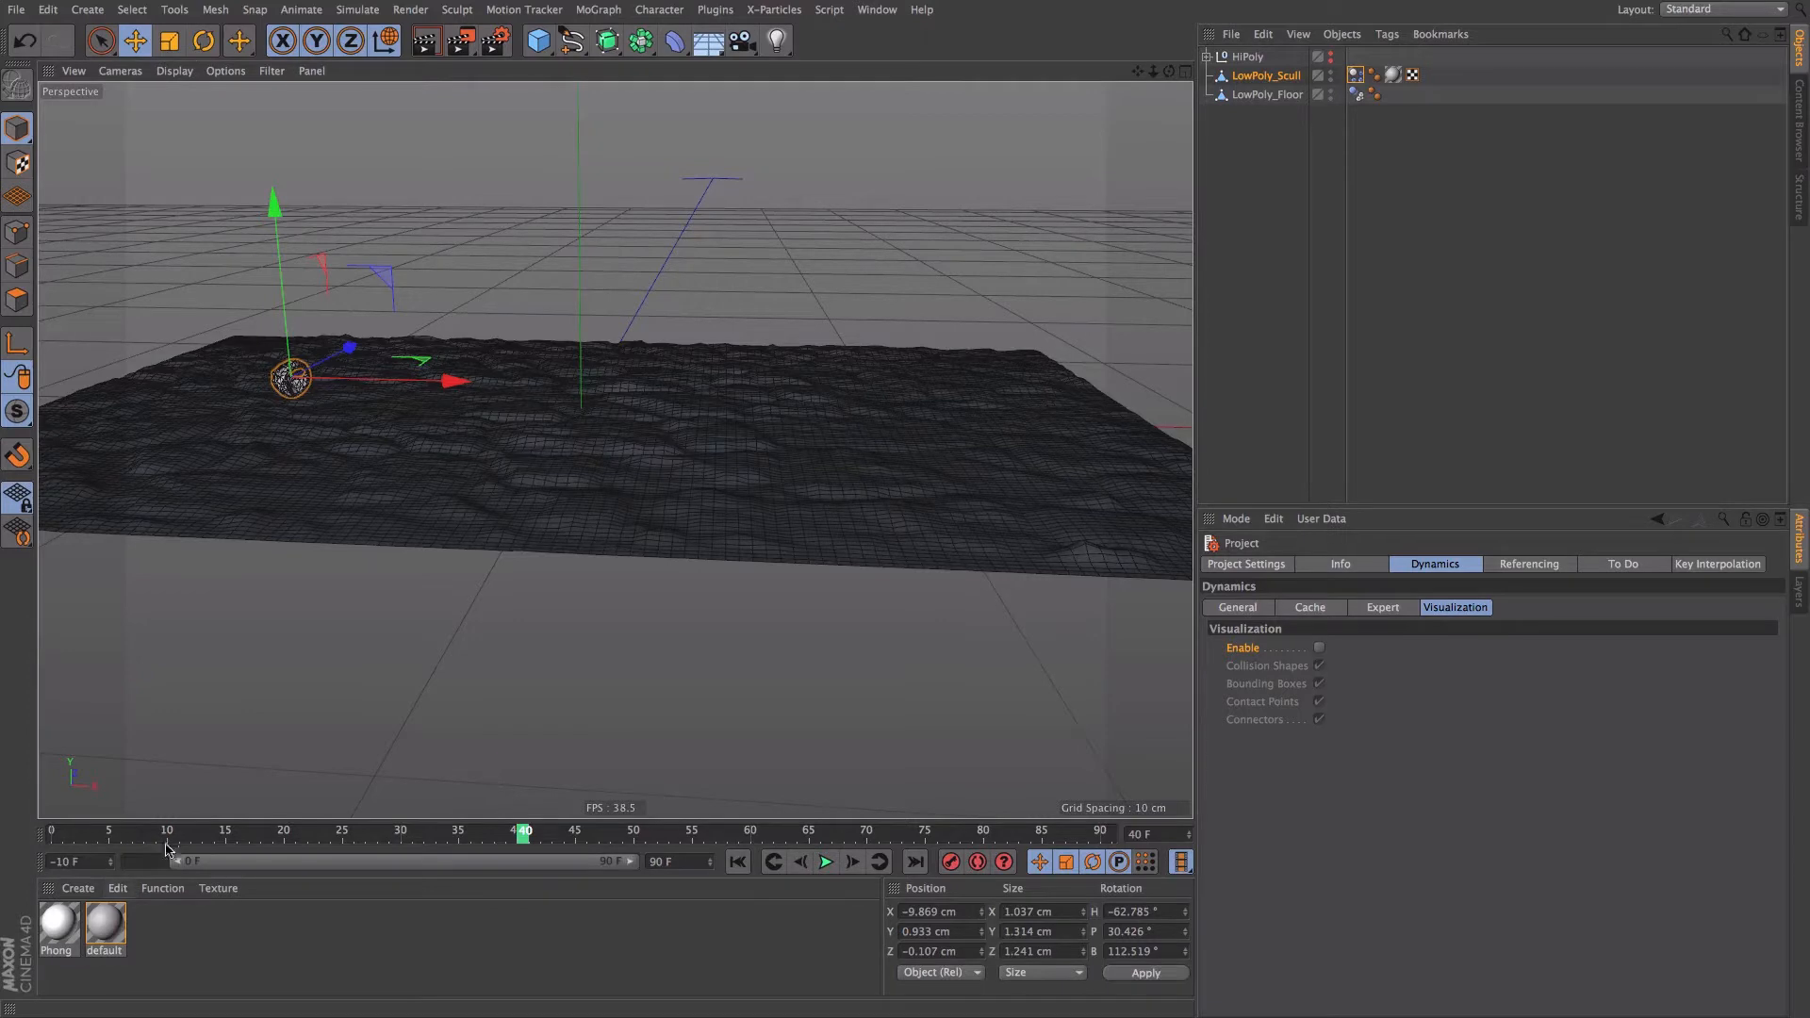
drag(172, 860, 125, 860)
- Replay the simulation from frame -10 to check the skull's fall, and return to the start frame
click(738, 861)
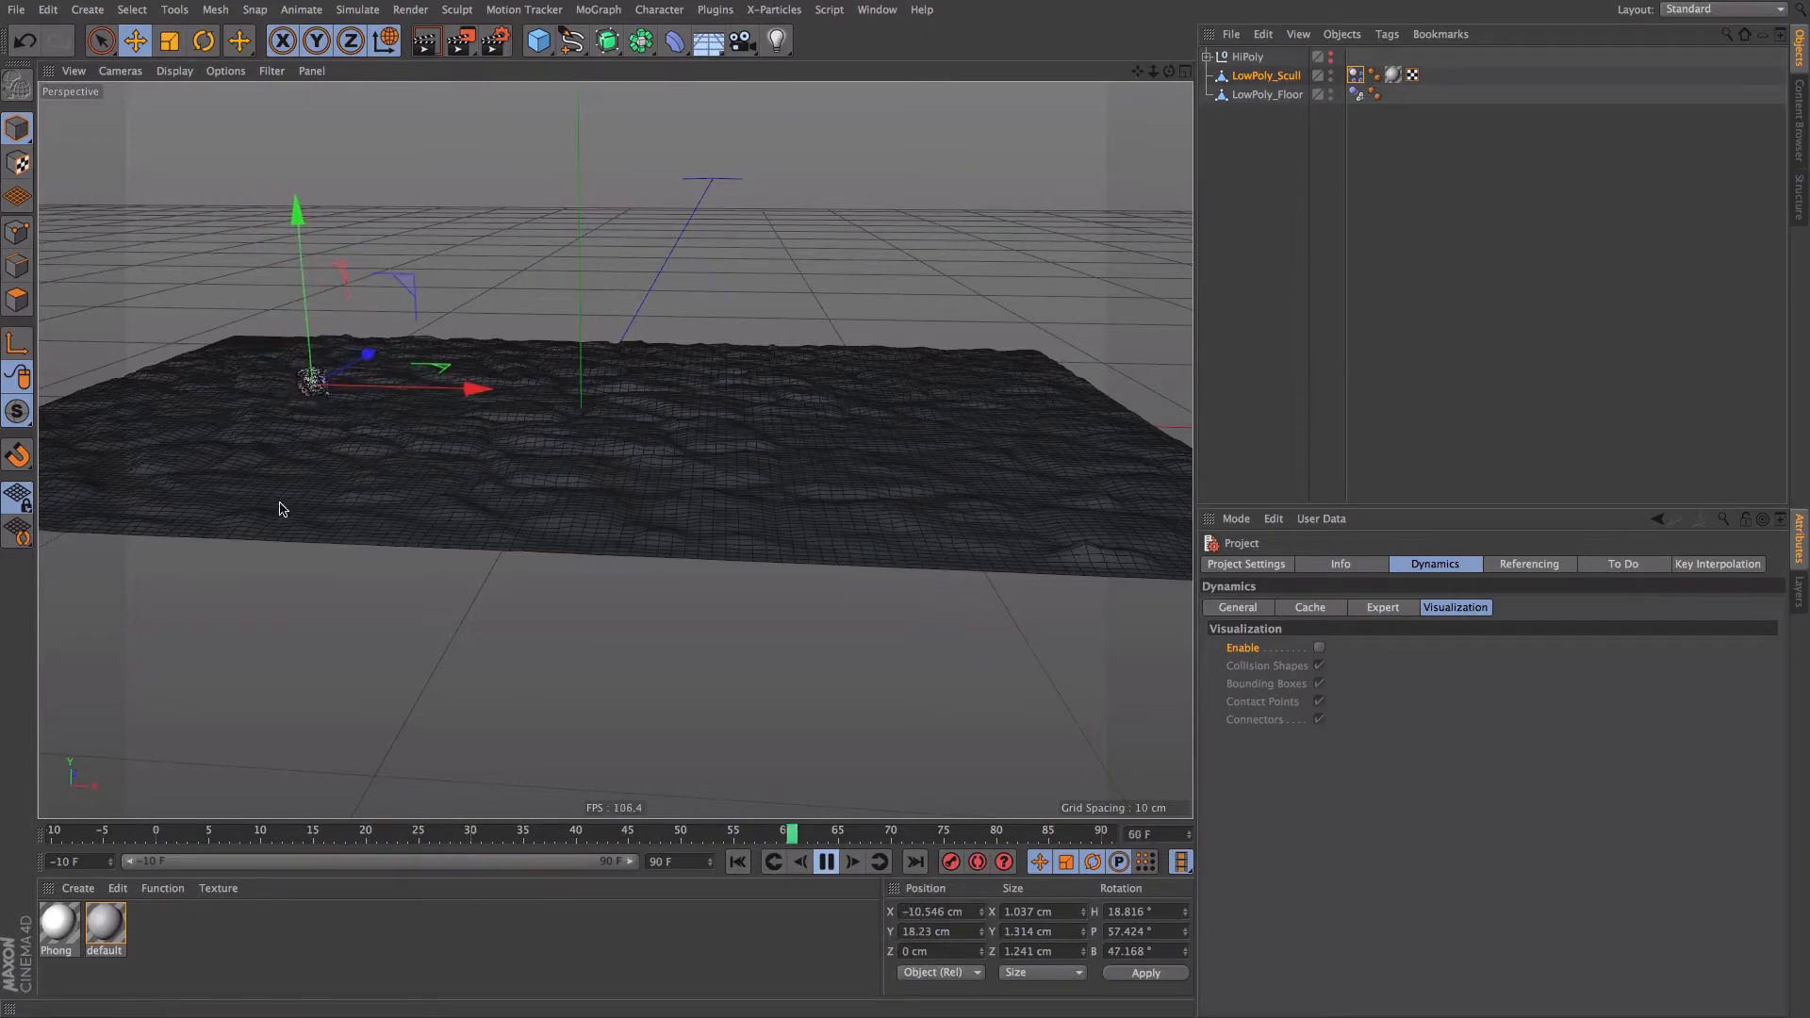
mouse_move(305, 403)
alt+mouse_down()
mouse_move(290, 438)
mouse_move(311, 412)
alt+mouse_up()
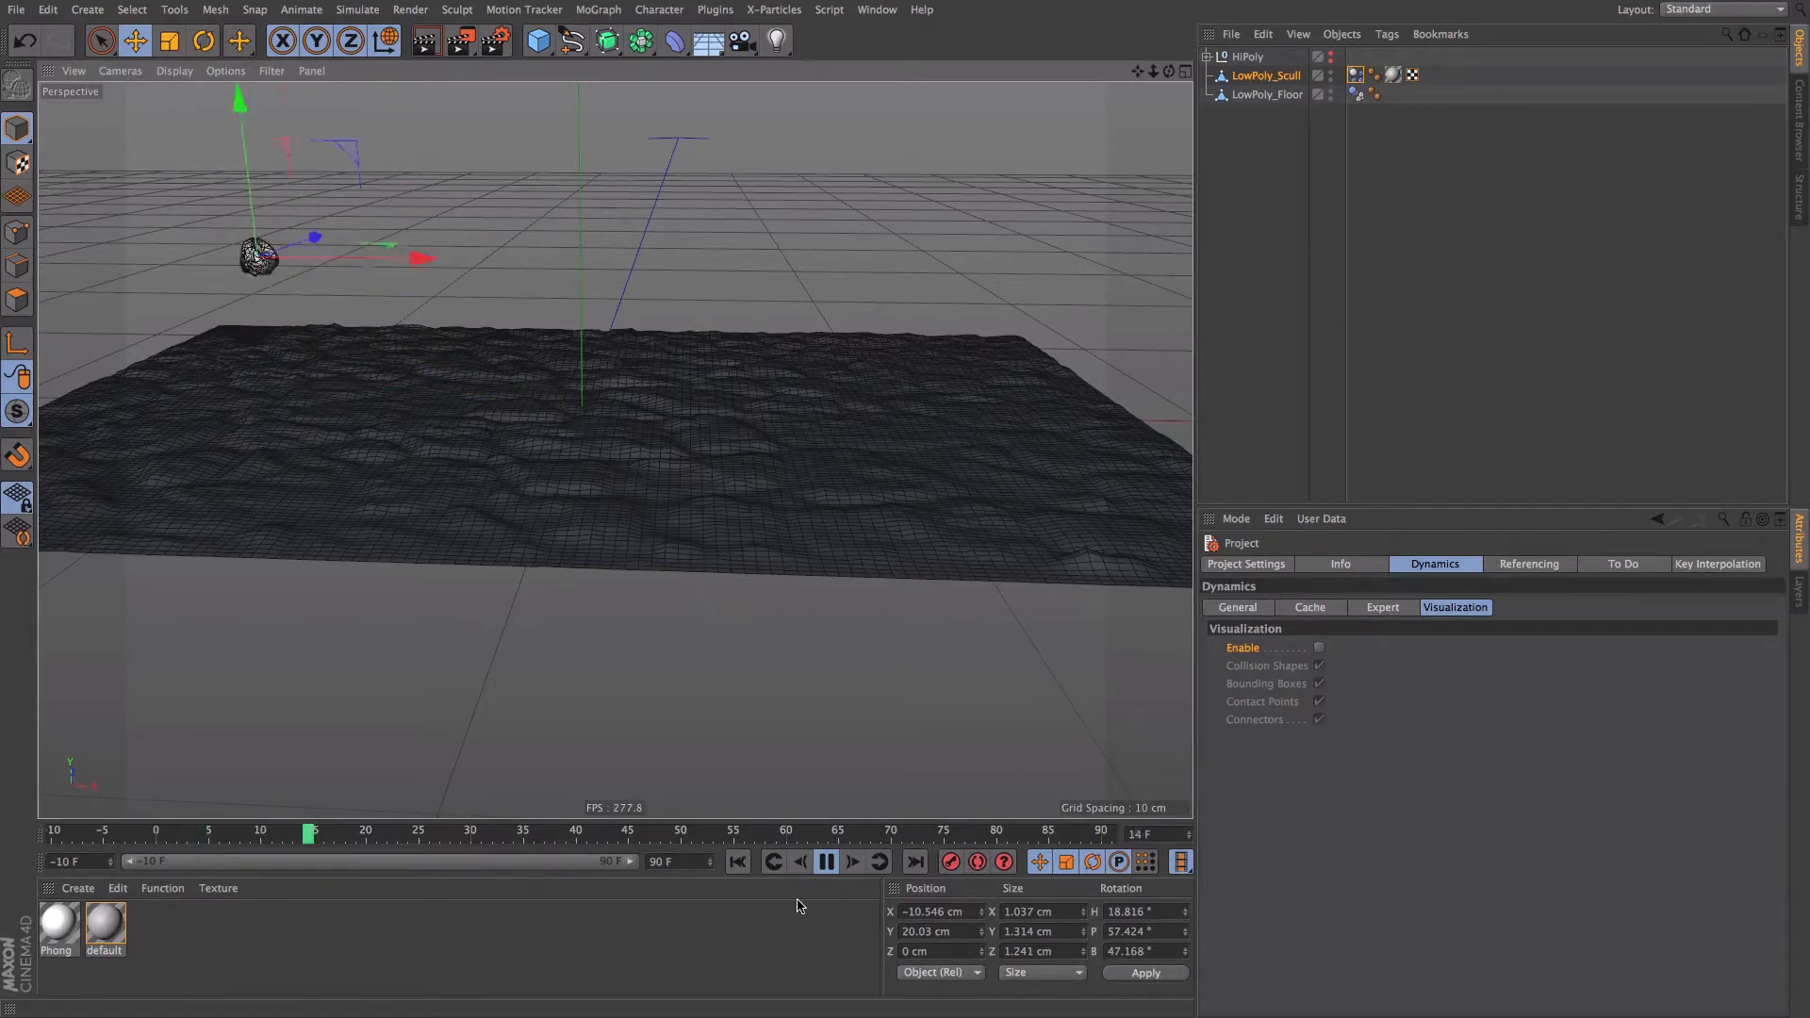
click(826, 863)
click(743, 864)
- Switch back to object axes and enable Custom Initial Velocity in LowPoly_Scull's Dynamics Body tag, with Object Coordinates off
alt+middle_drag(523, 388, 525, 461)
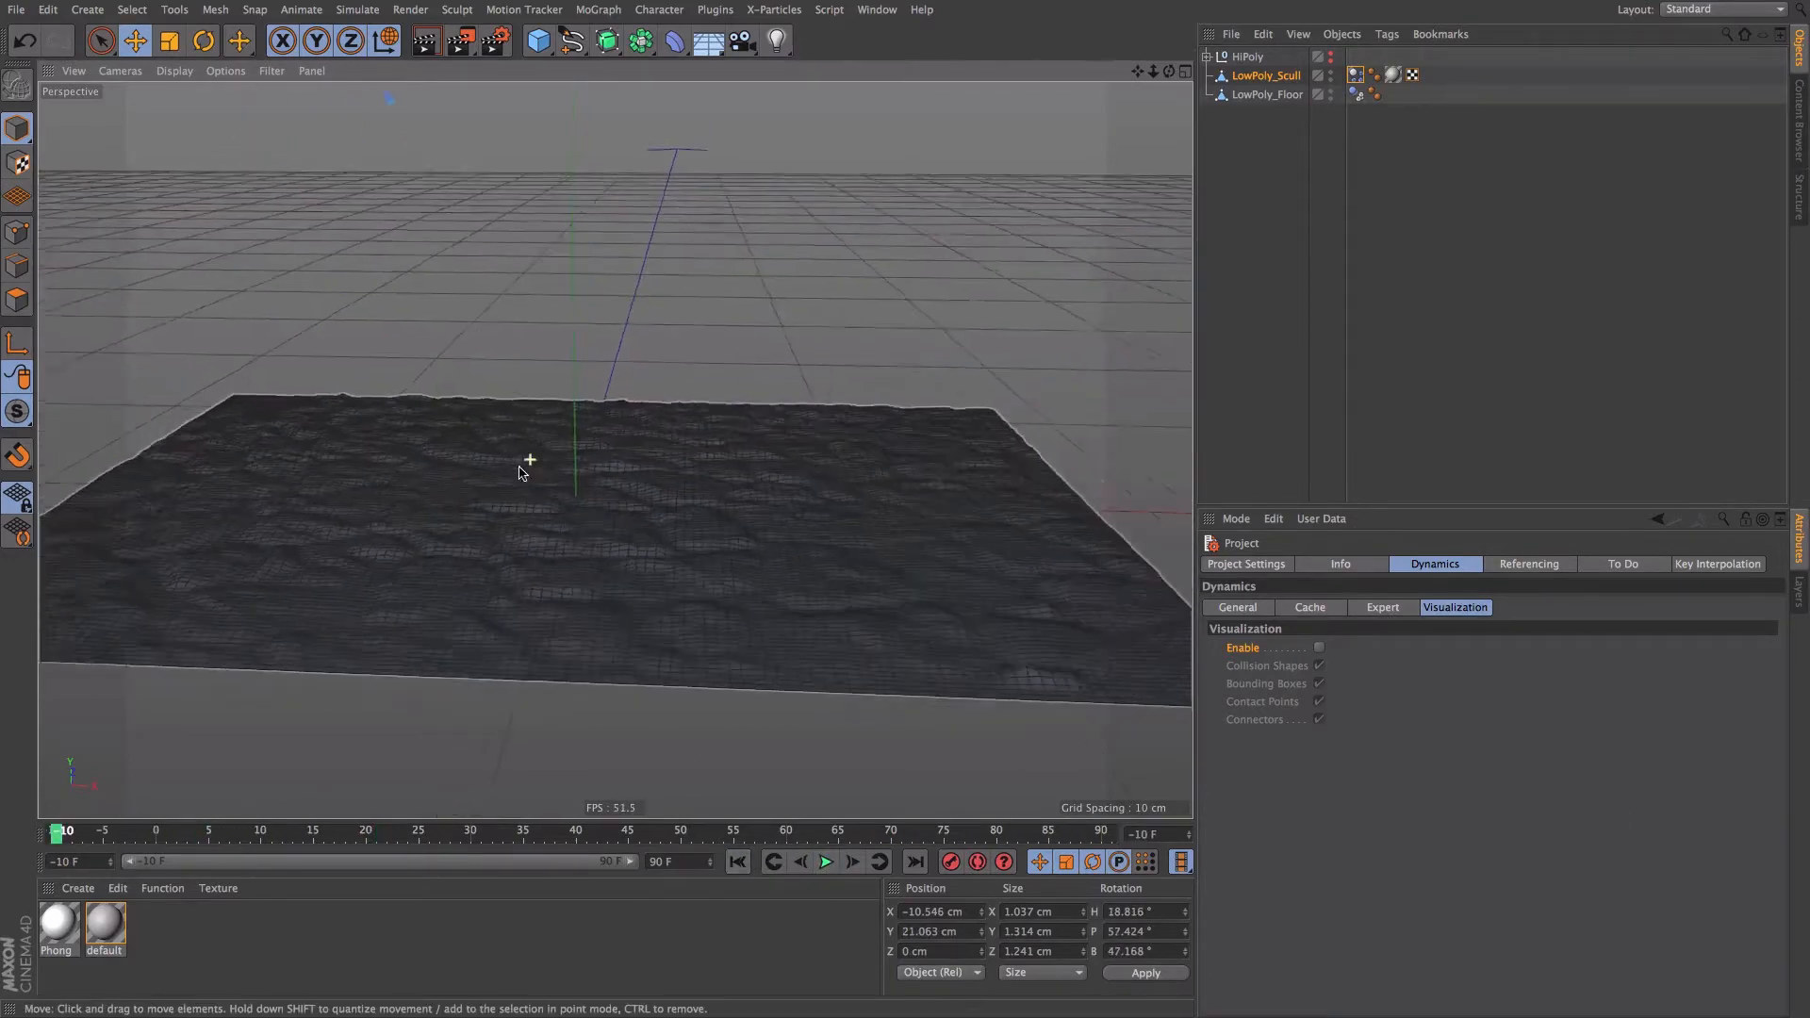
alt+right_drag(525, 461, 479, 451)
key(w)
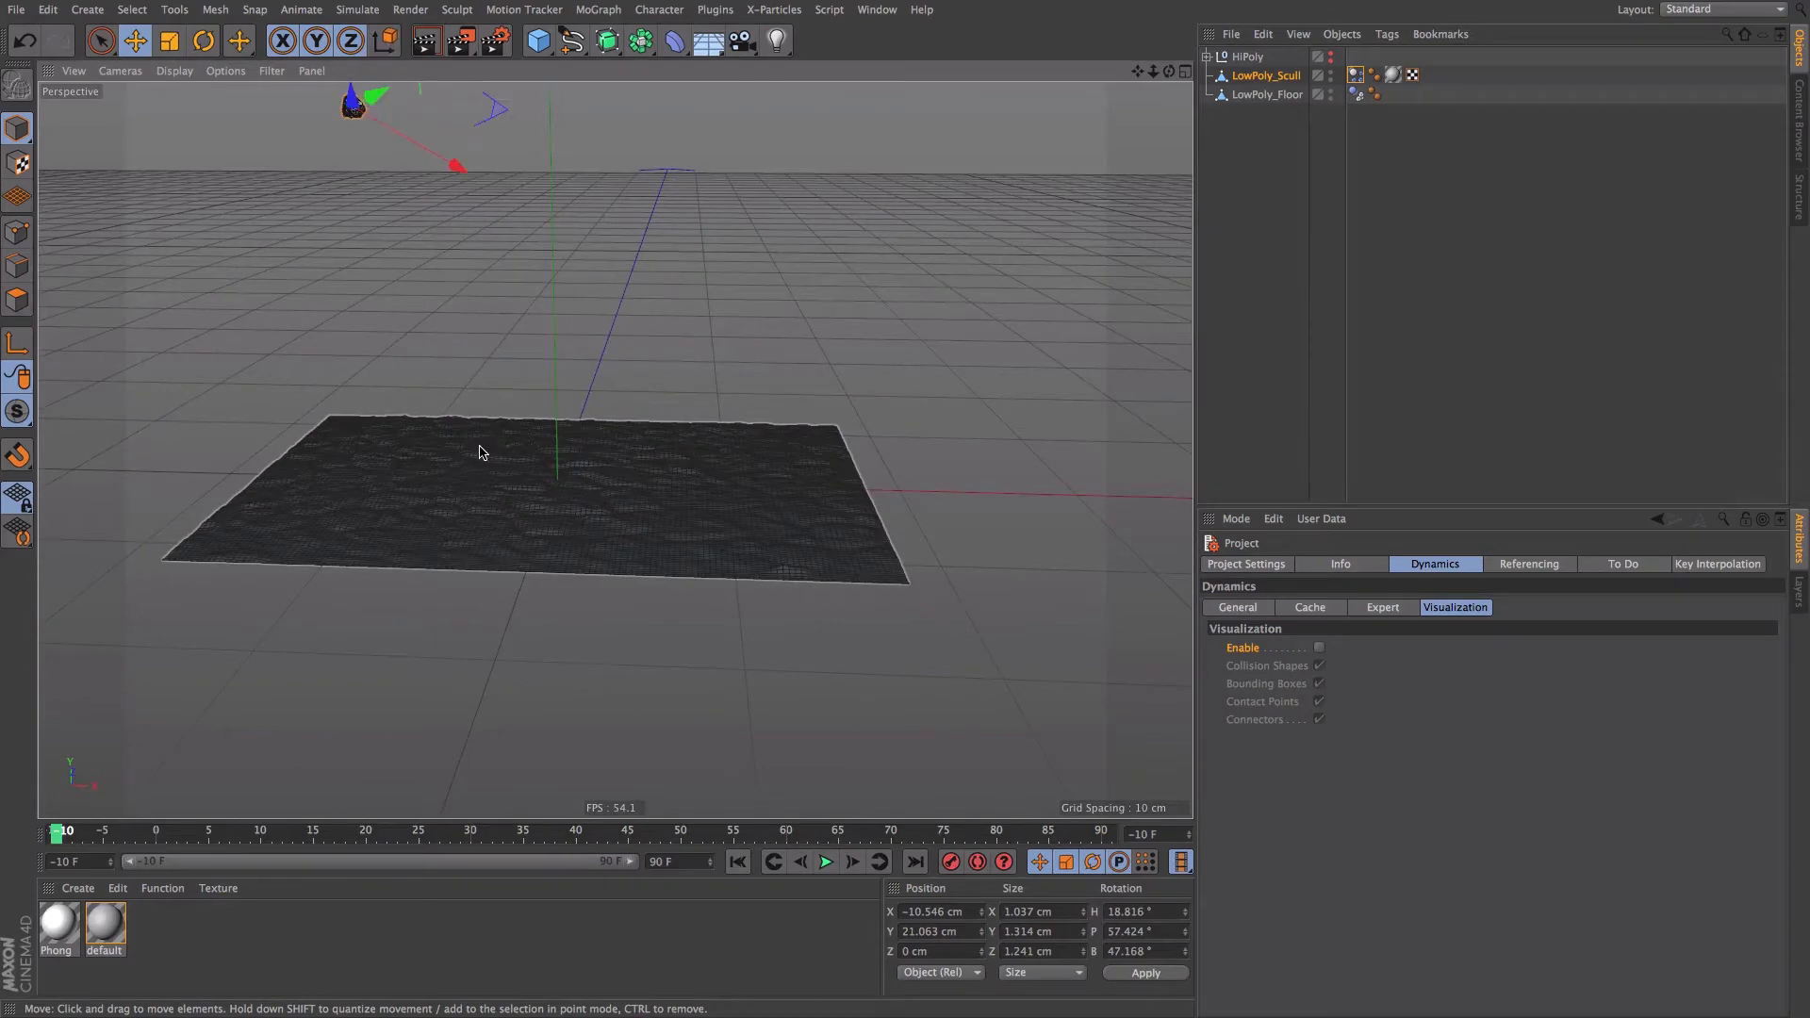
alt+drag(437, 198, 399, 156)
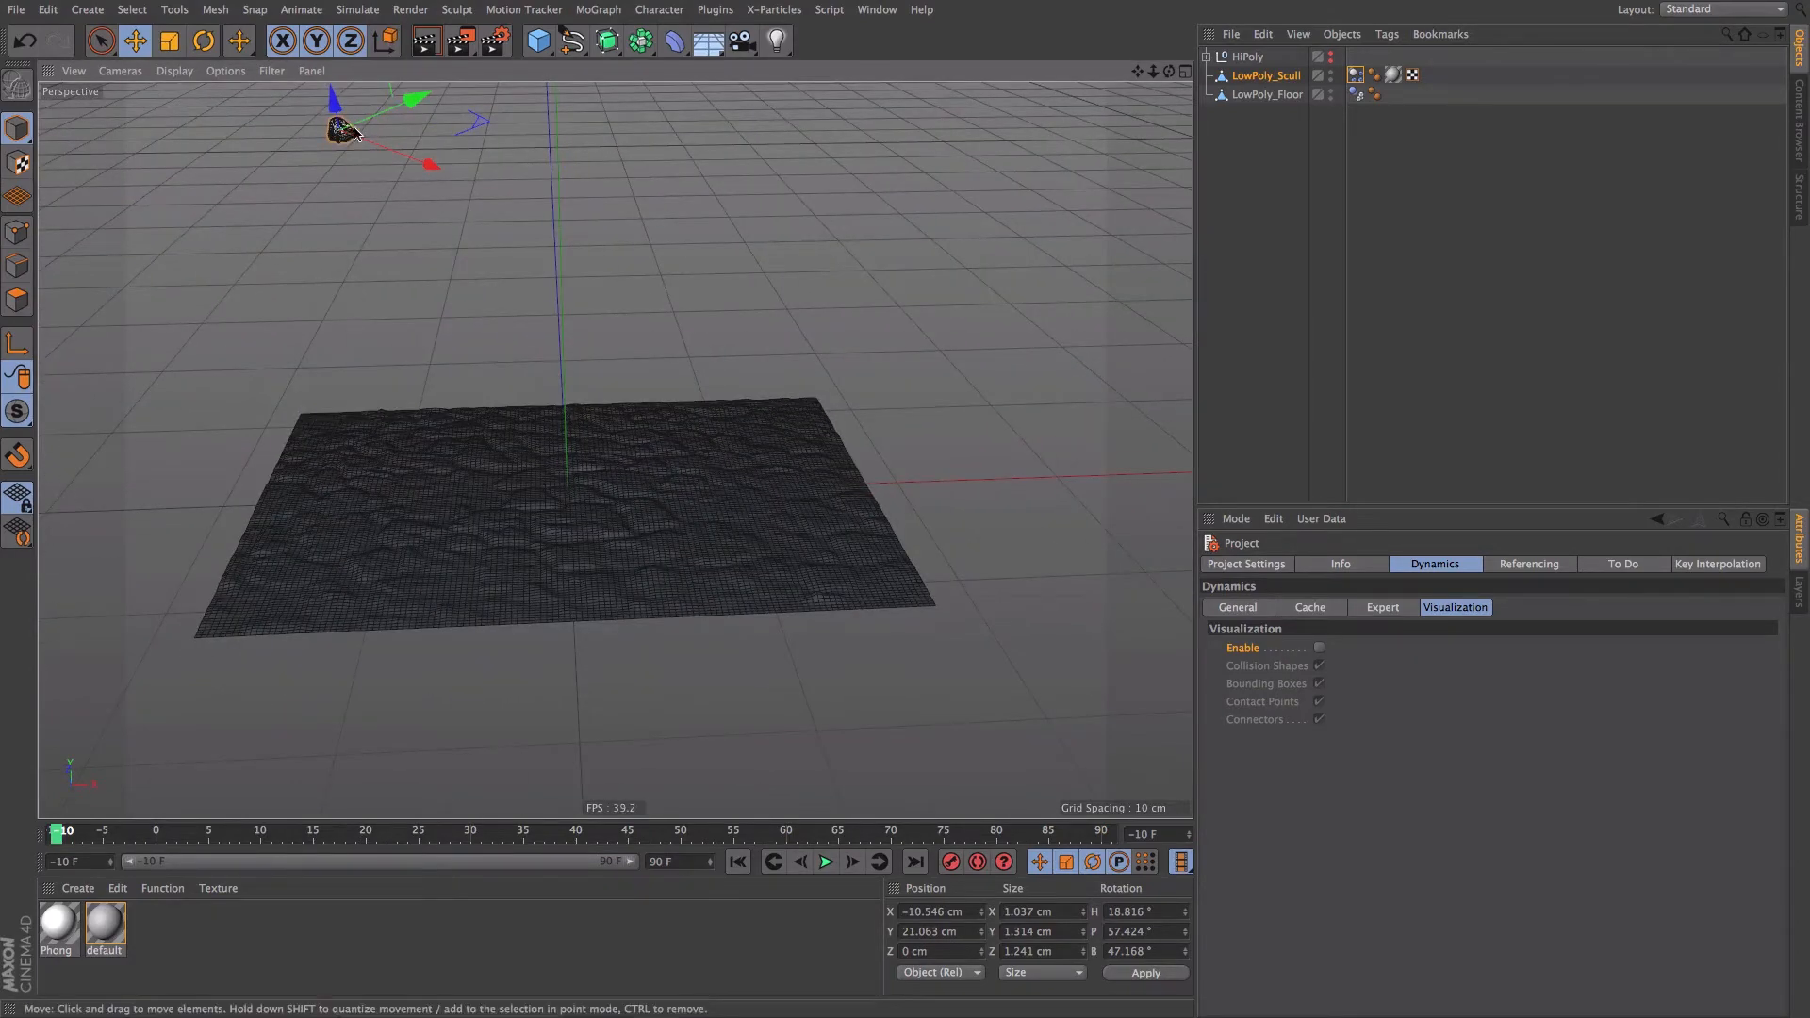
alt+drag(386, 118, 333, 127)
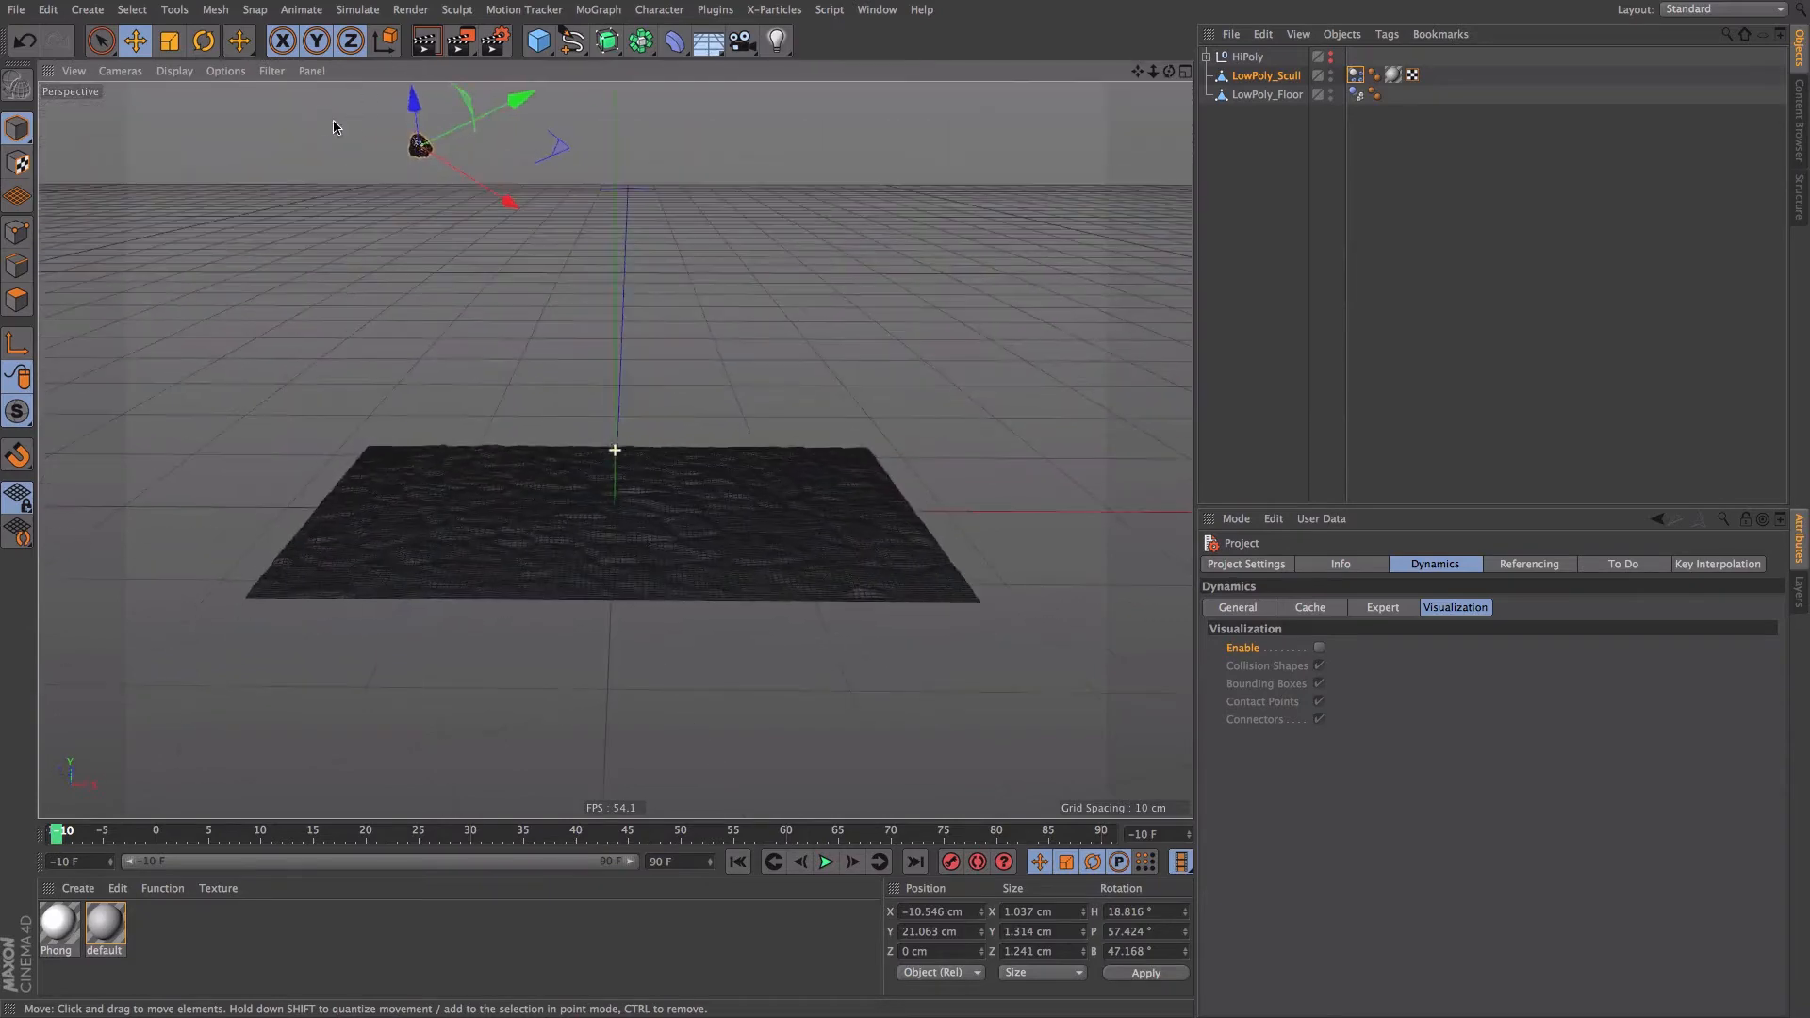
click(1357, 77)
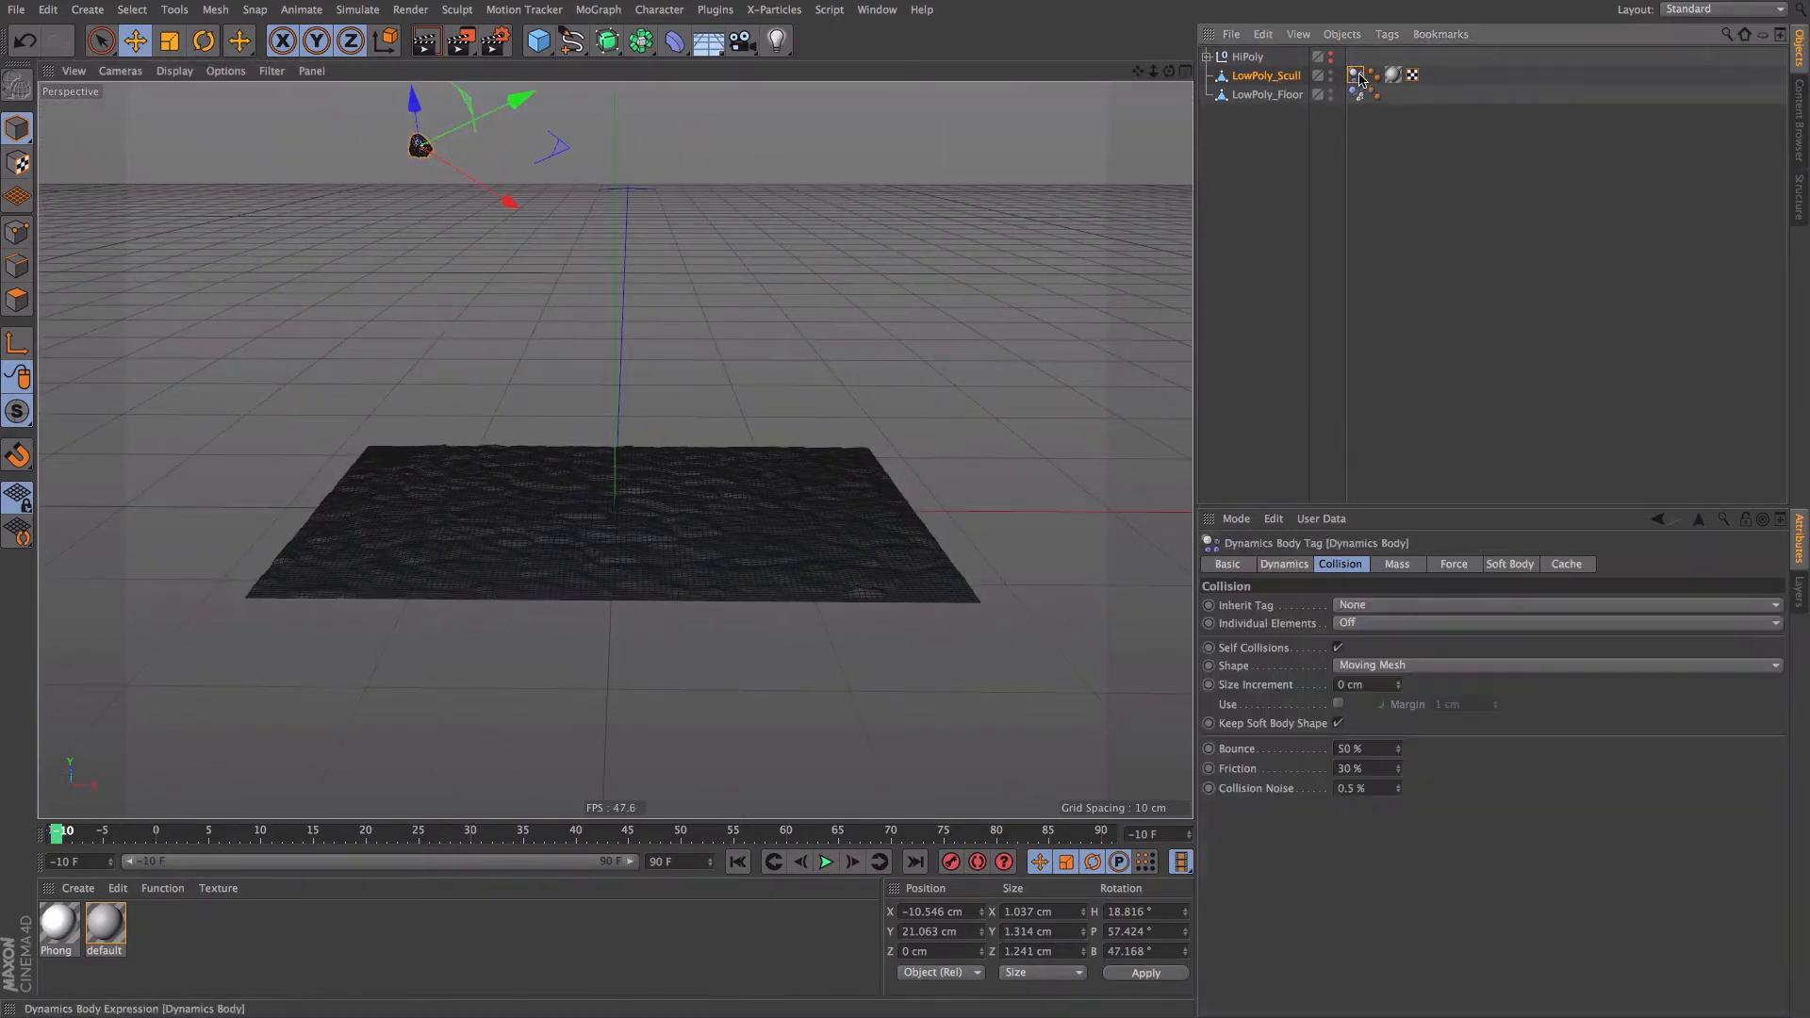
click(1287, 563)
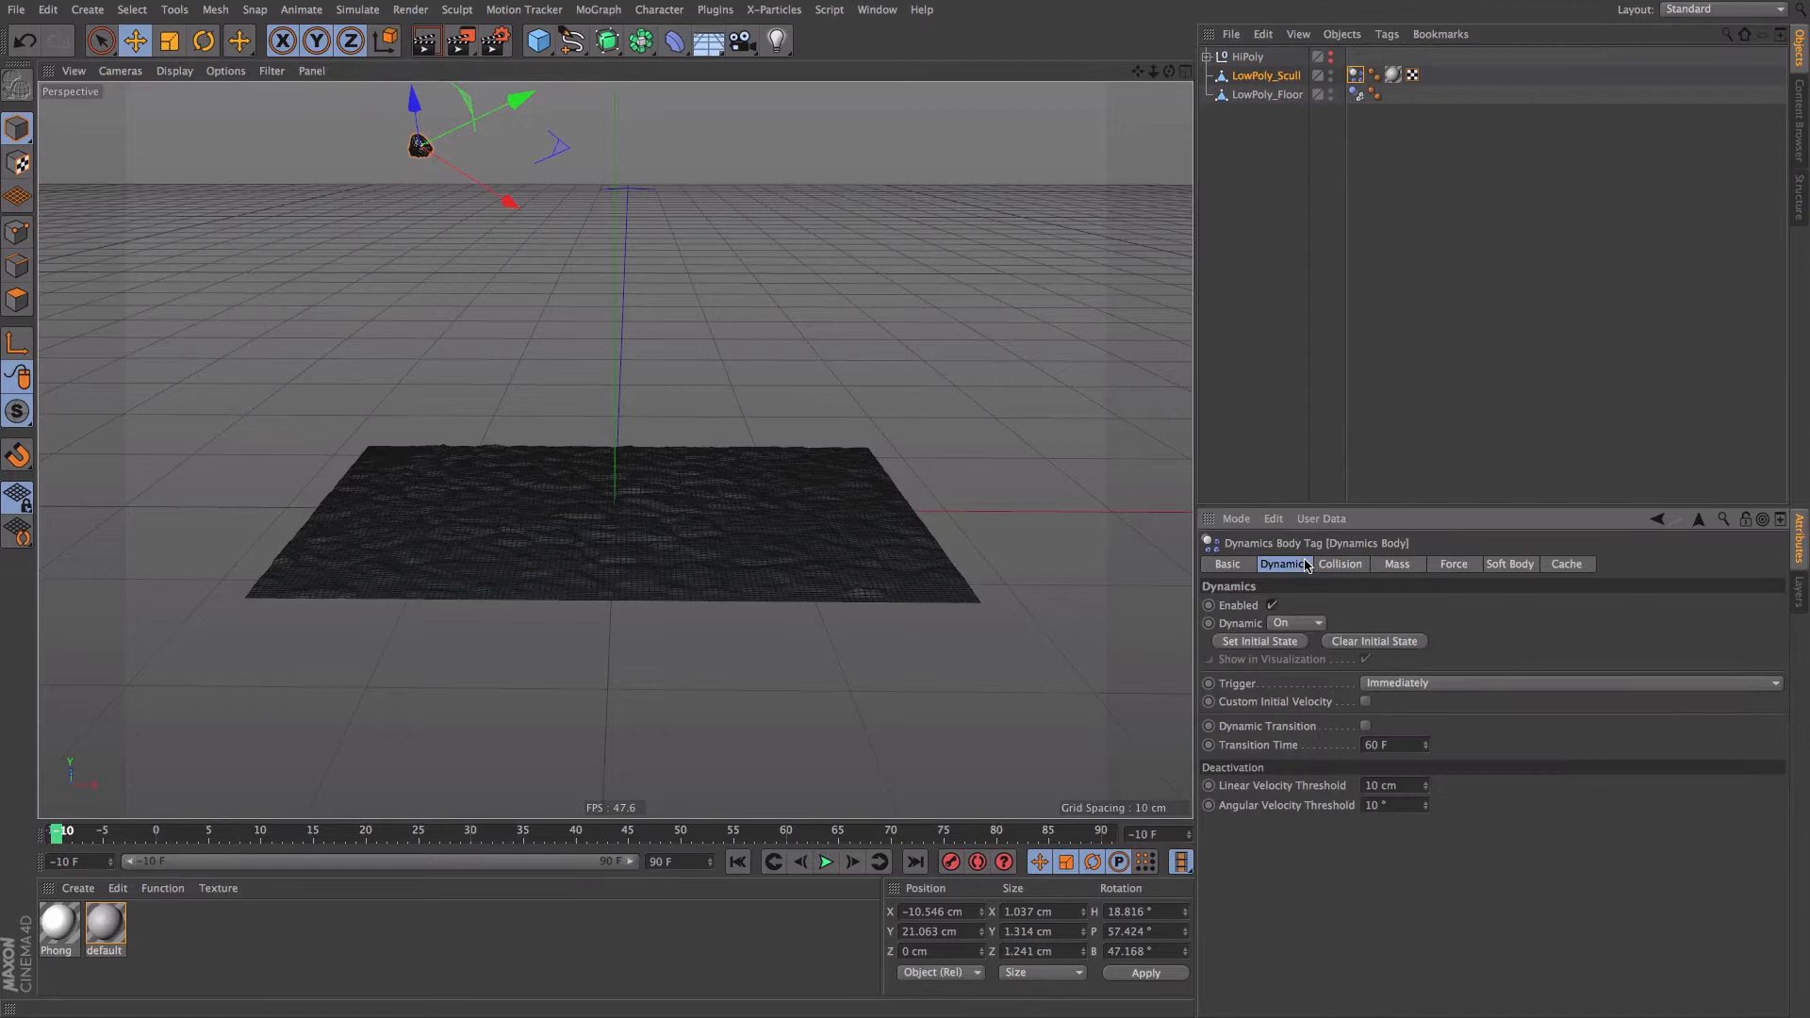
click(1363, 702)
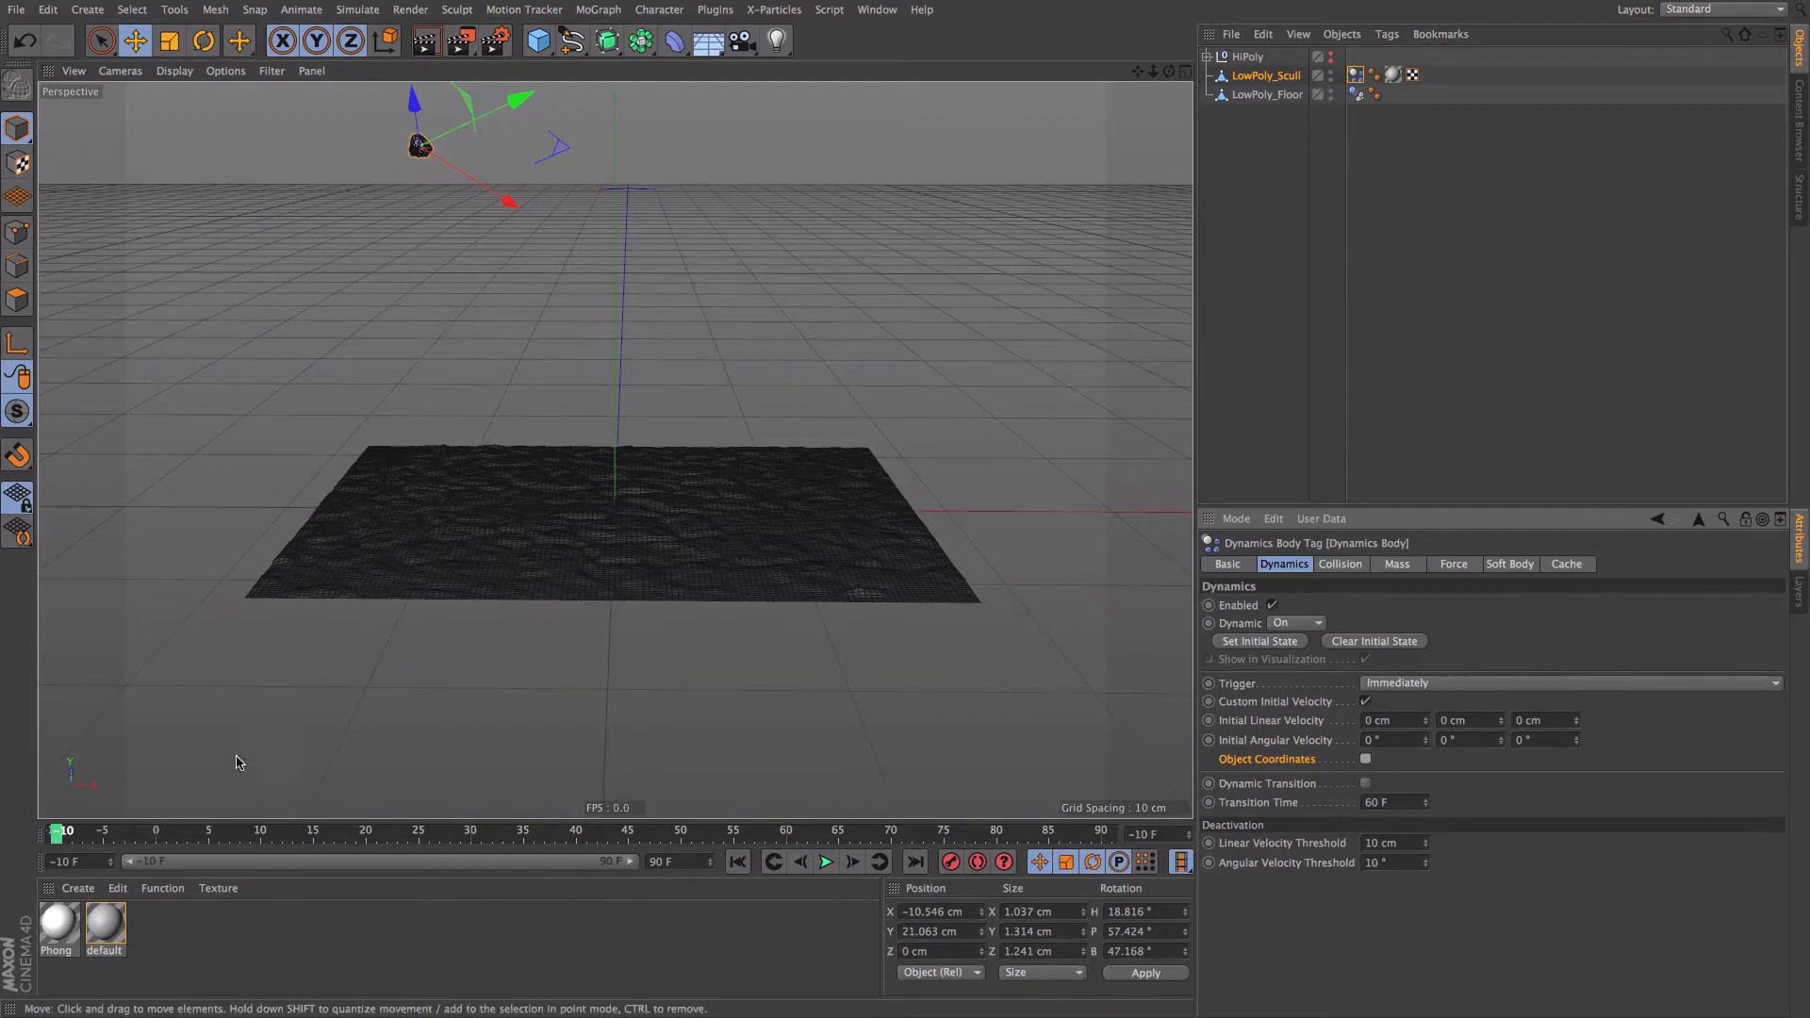
- Try an initial linear velocity of 20 cm in X for the skull, play the simulation and return to frame -10
alt+drag(419, 540, 509, 590)
click(1382, 722)
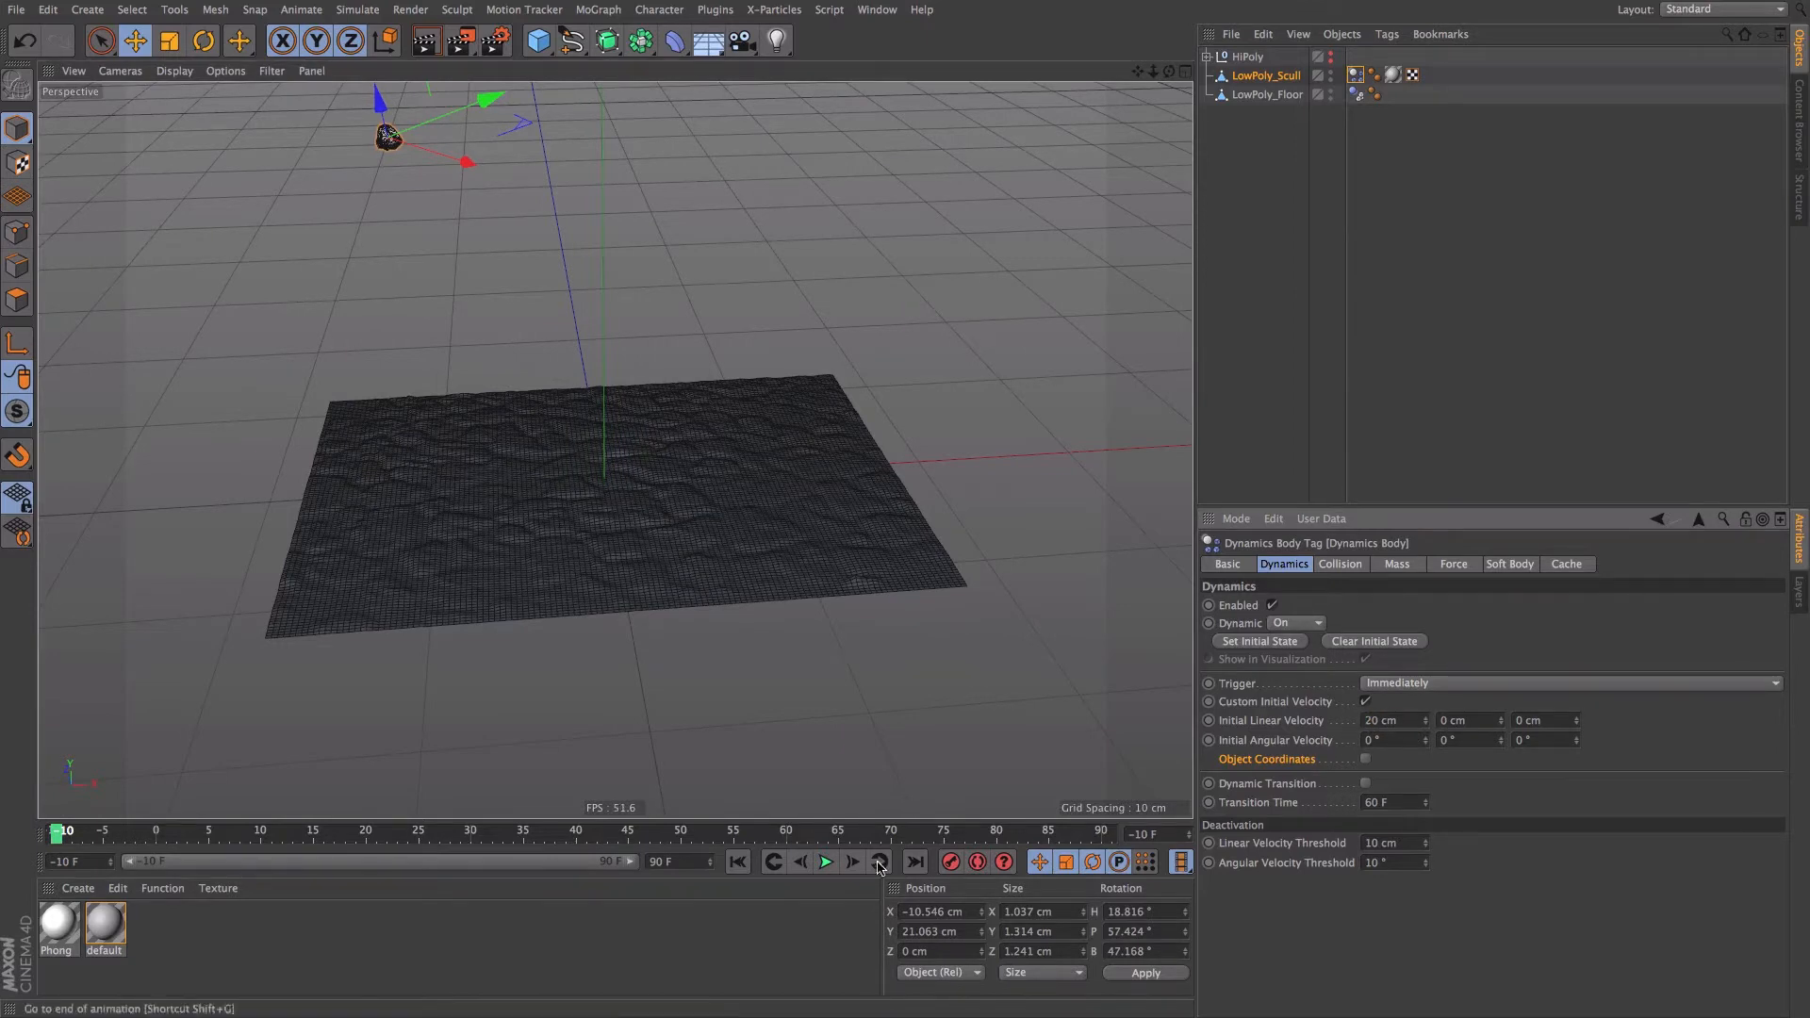
click(826, 863)
click(741, 863)
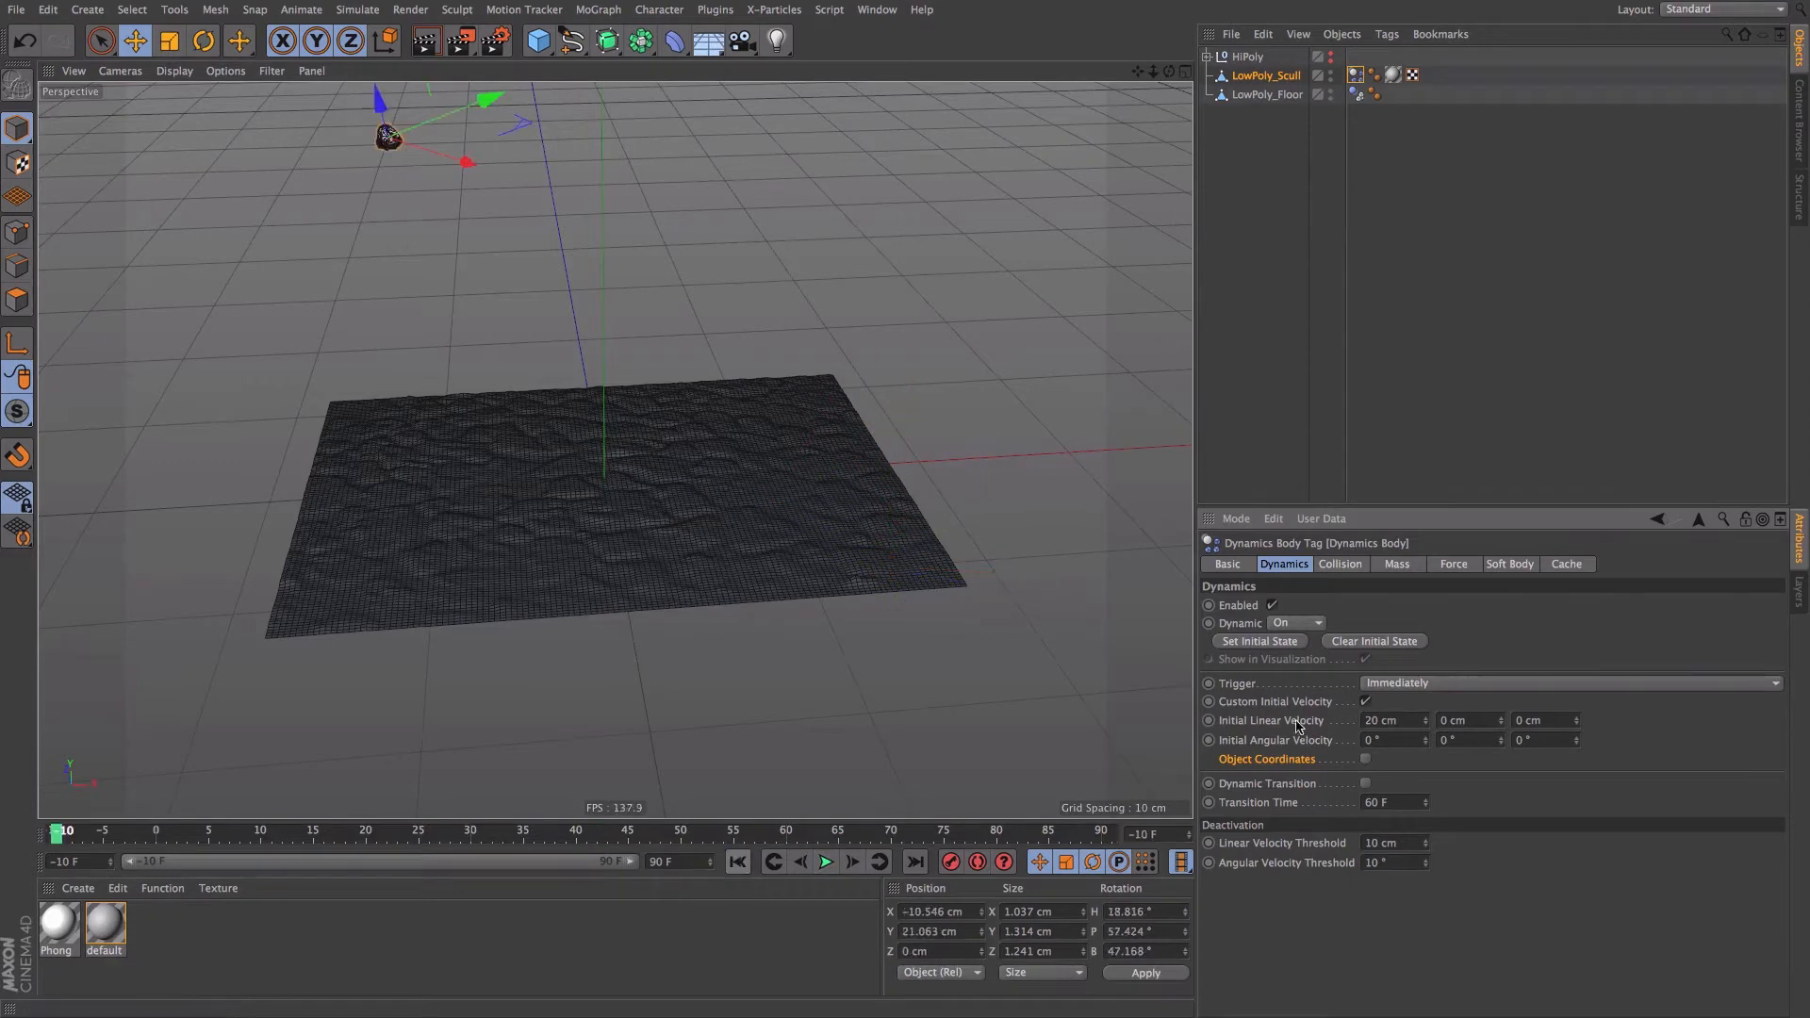
- Try initial linear velocities of 5 cm and 7 cm in X for the skull, keeping 7 cm, and examine how it lands
click(825, 863)
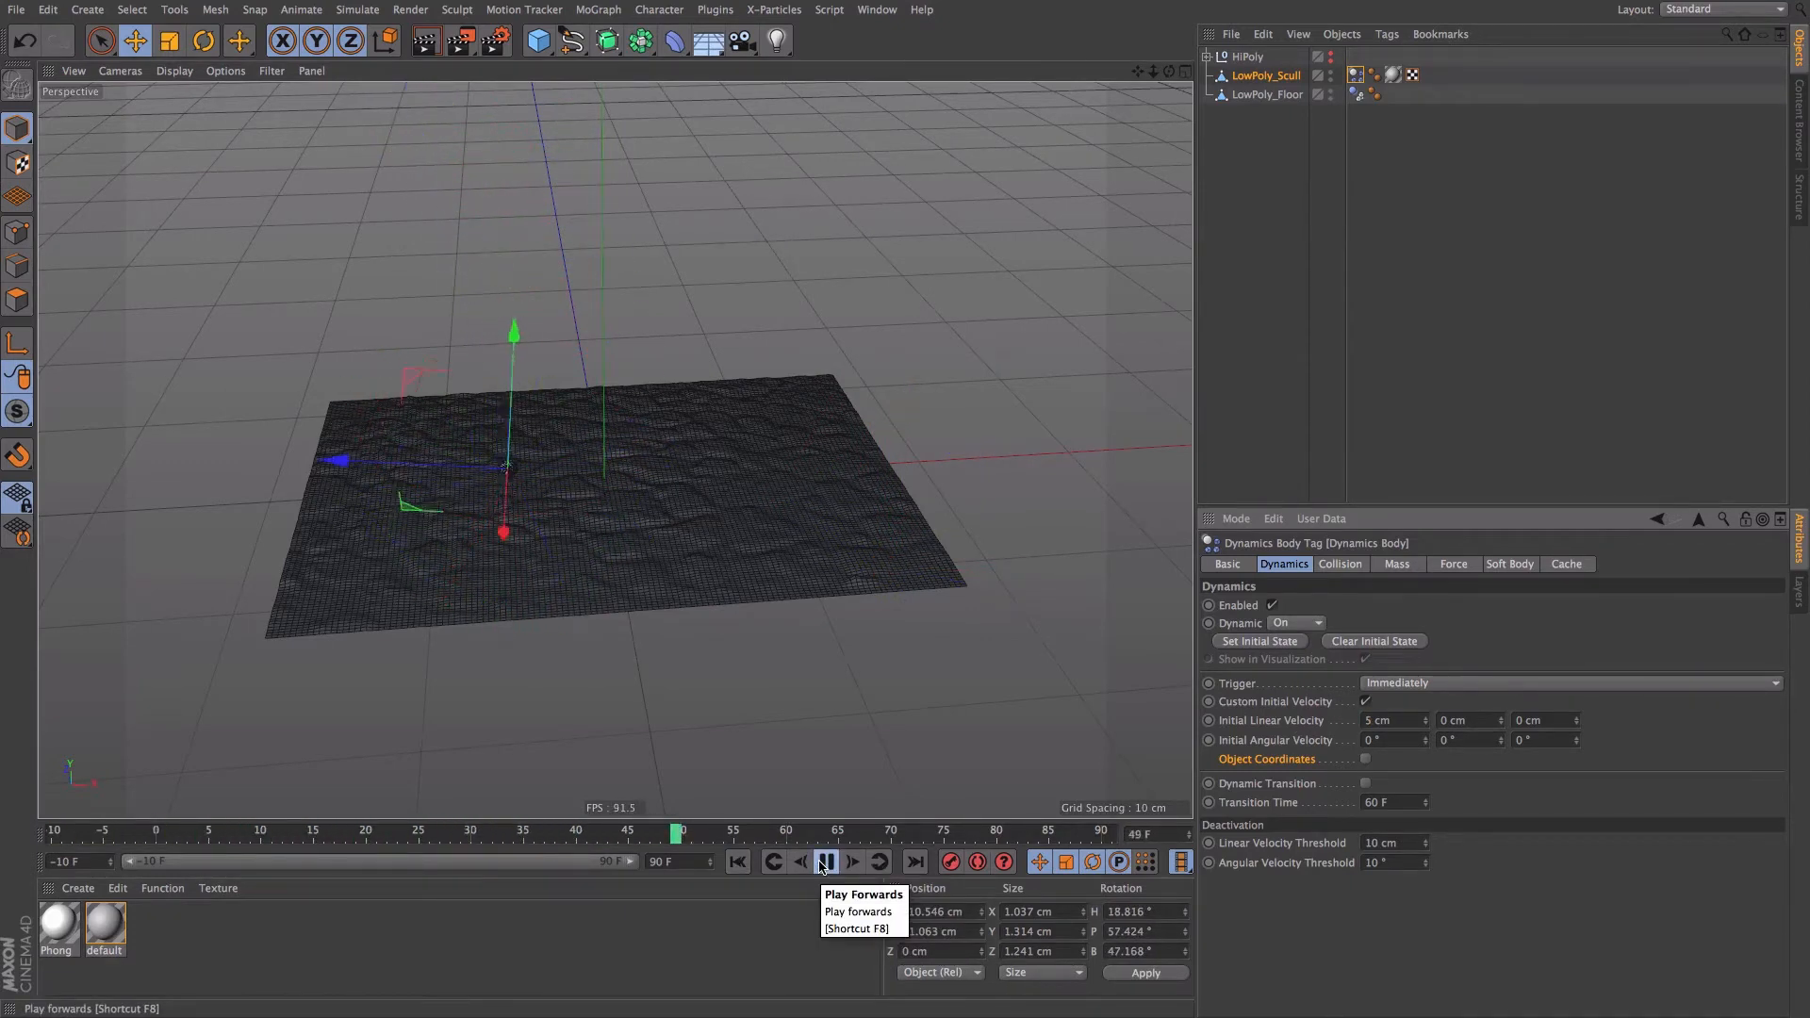
click(822, 863)
click(738, 861)
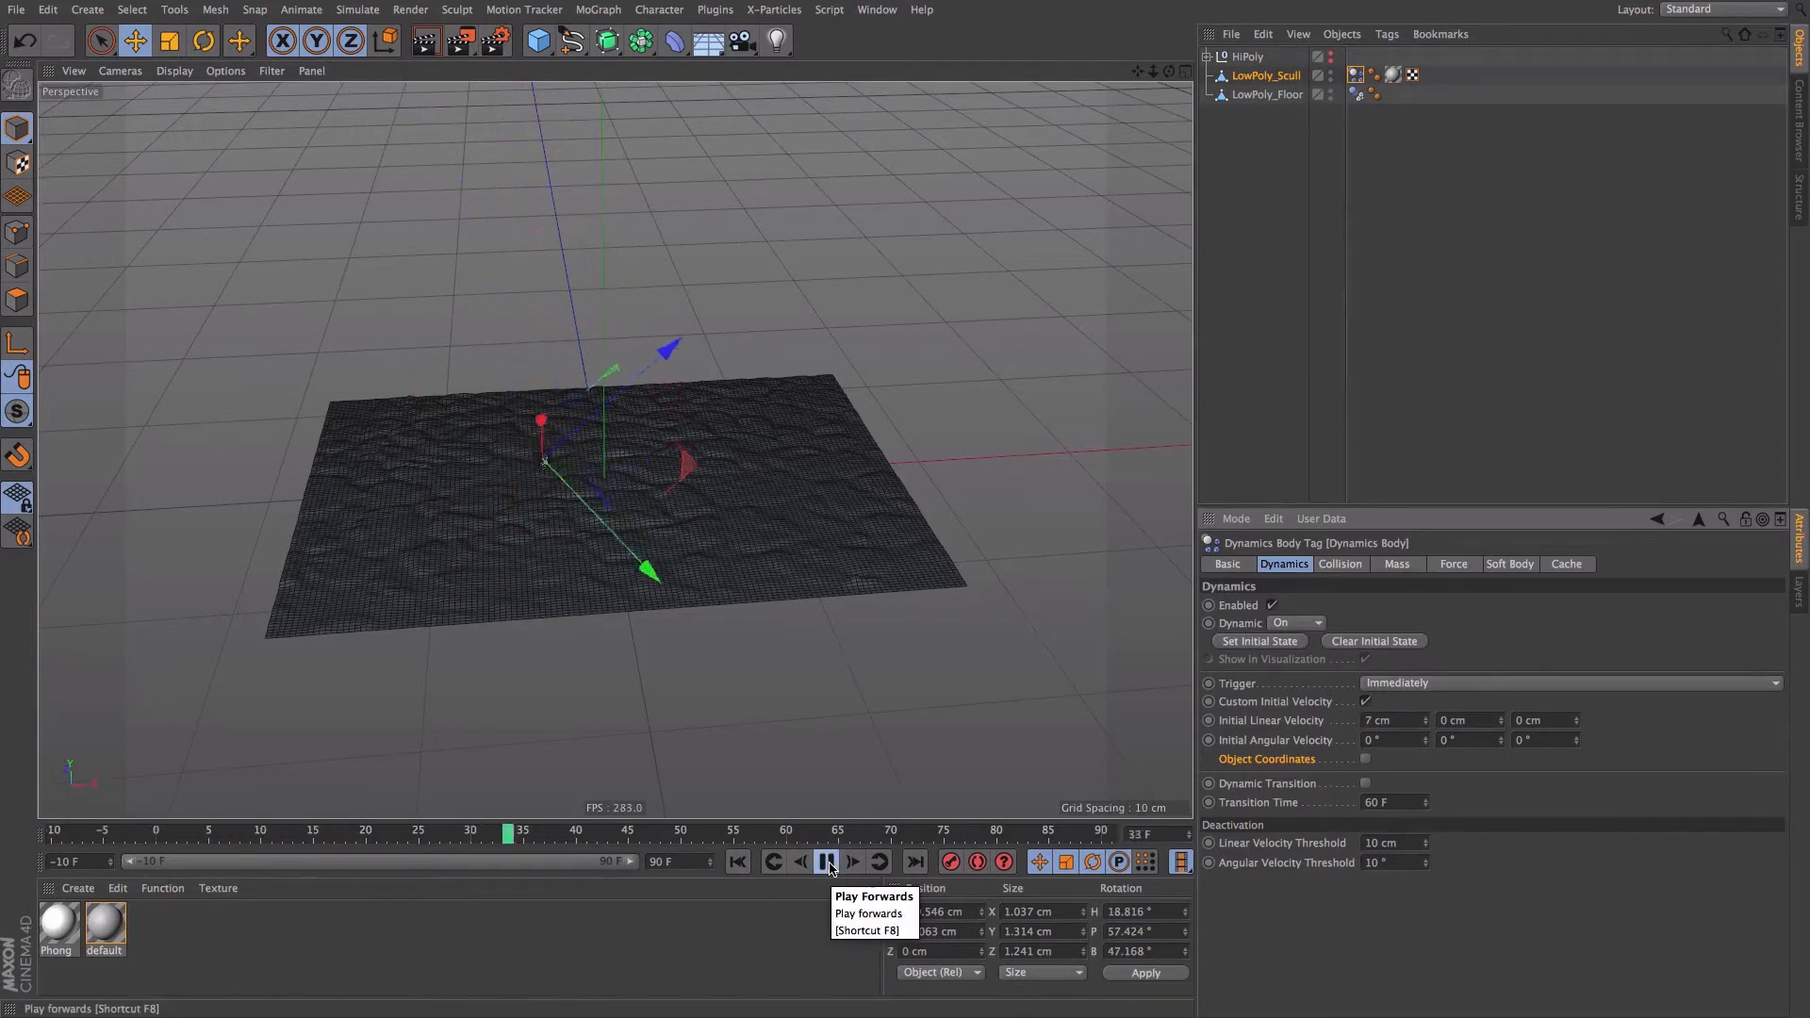
alt+drag(539, 465, 521, 440)
alt+right_drag(549, 477, 663, 492)
alt+middle_drag(664, 492, 570, 482)
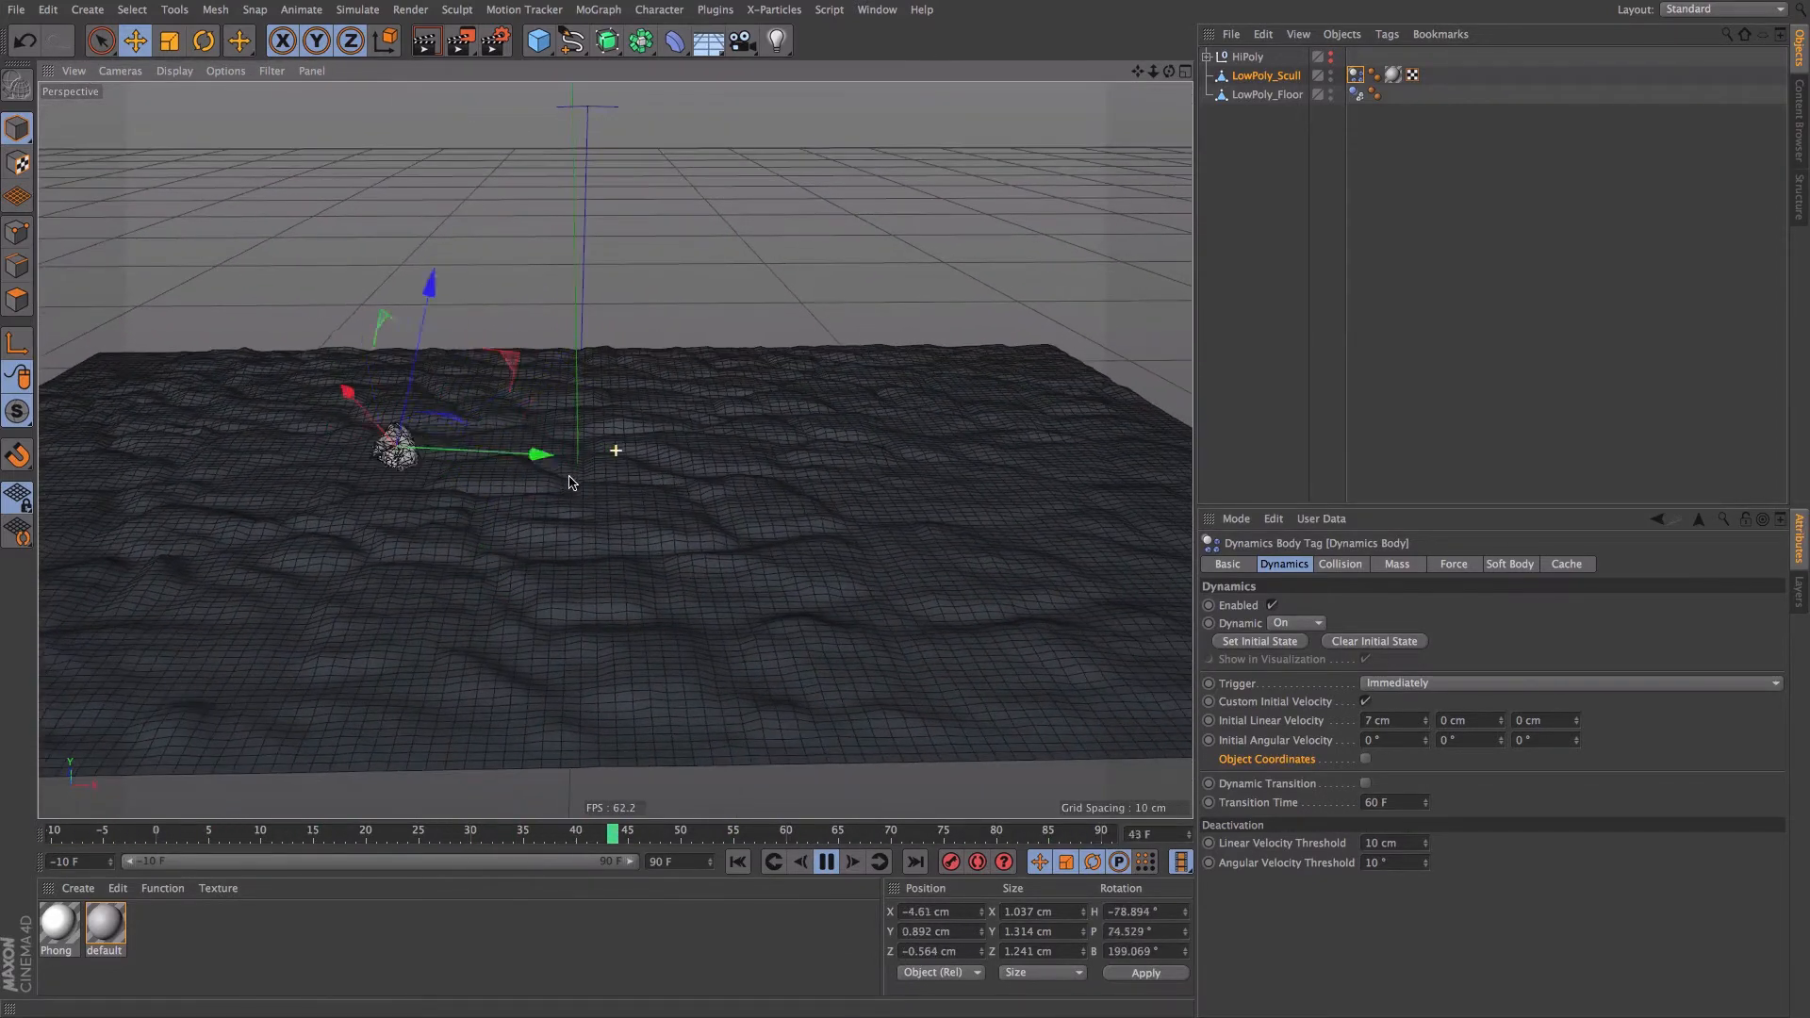
- Set the skull's initial angular velocity to 360° on all three axes
click(1404, 743)
text(360)
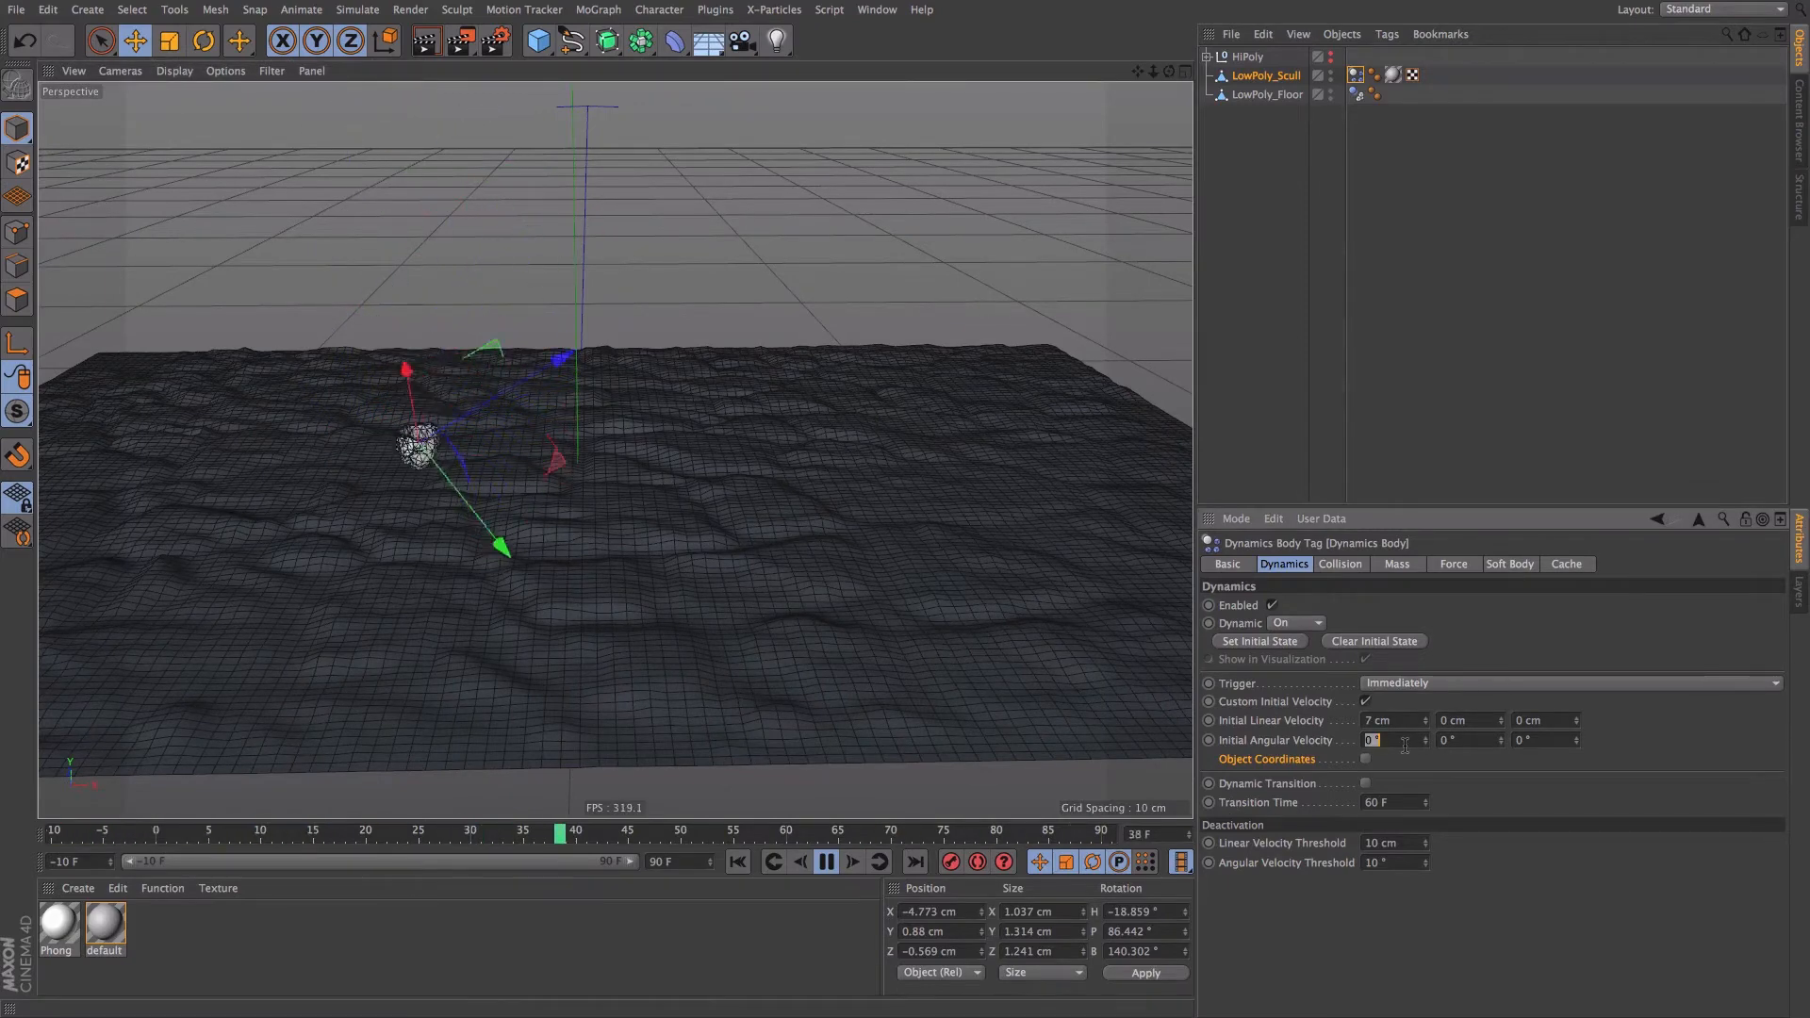
click(1479, 744)
text(360)
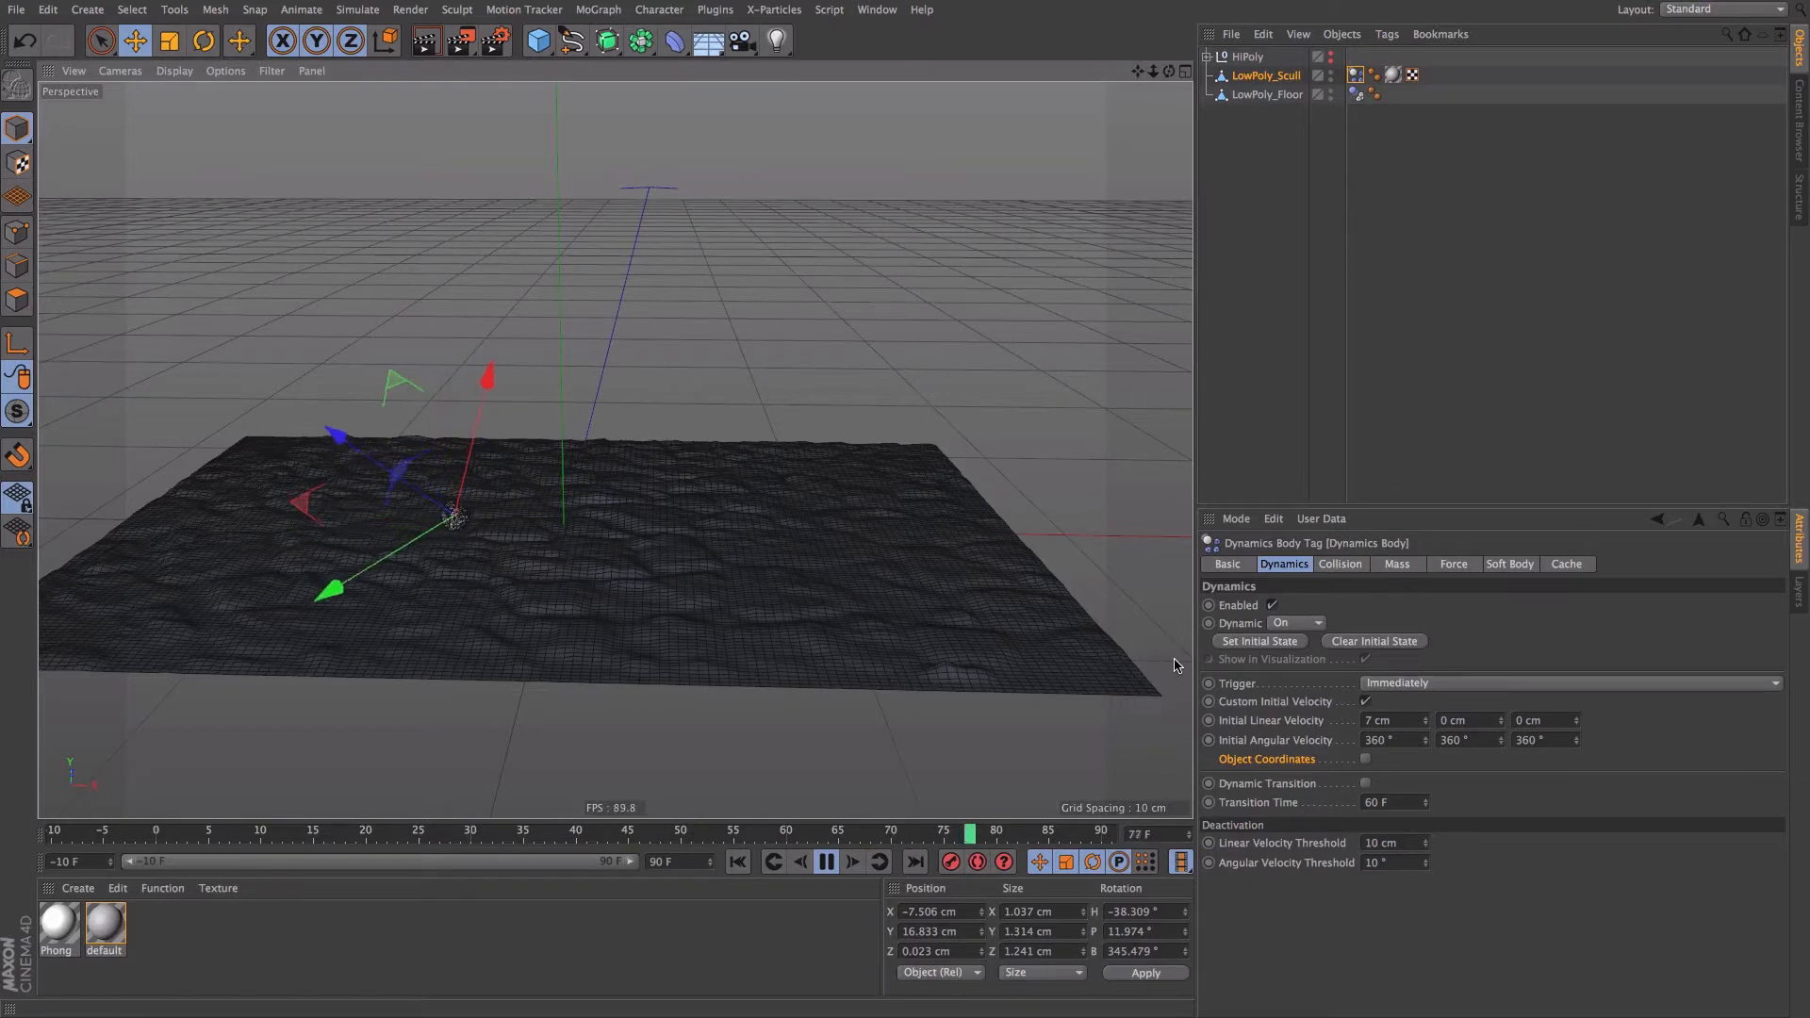
- Pause the simulation to inspect the skull's contact with the floor, and set Steps per Frame to 10 in the project's expert dynamics settings
key(super+d)
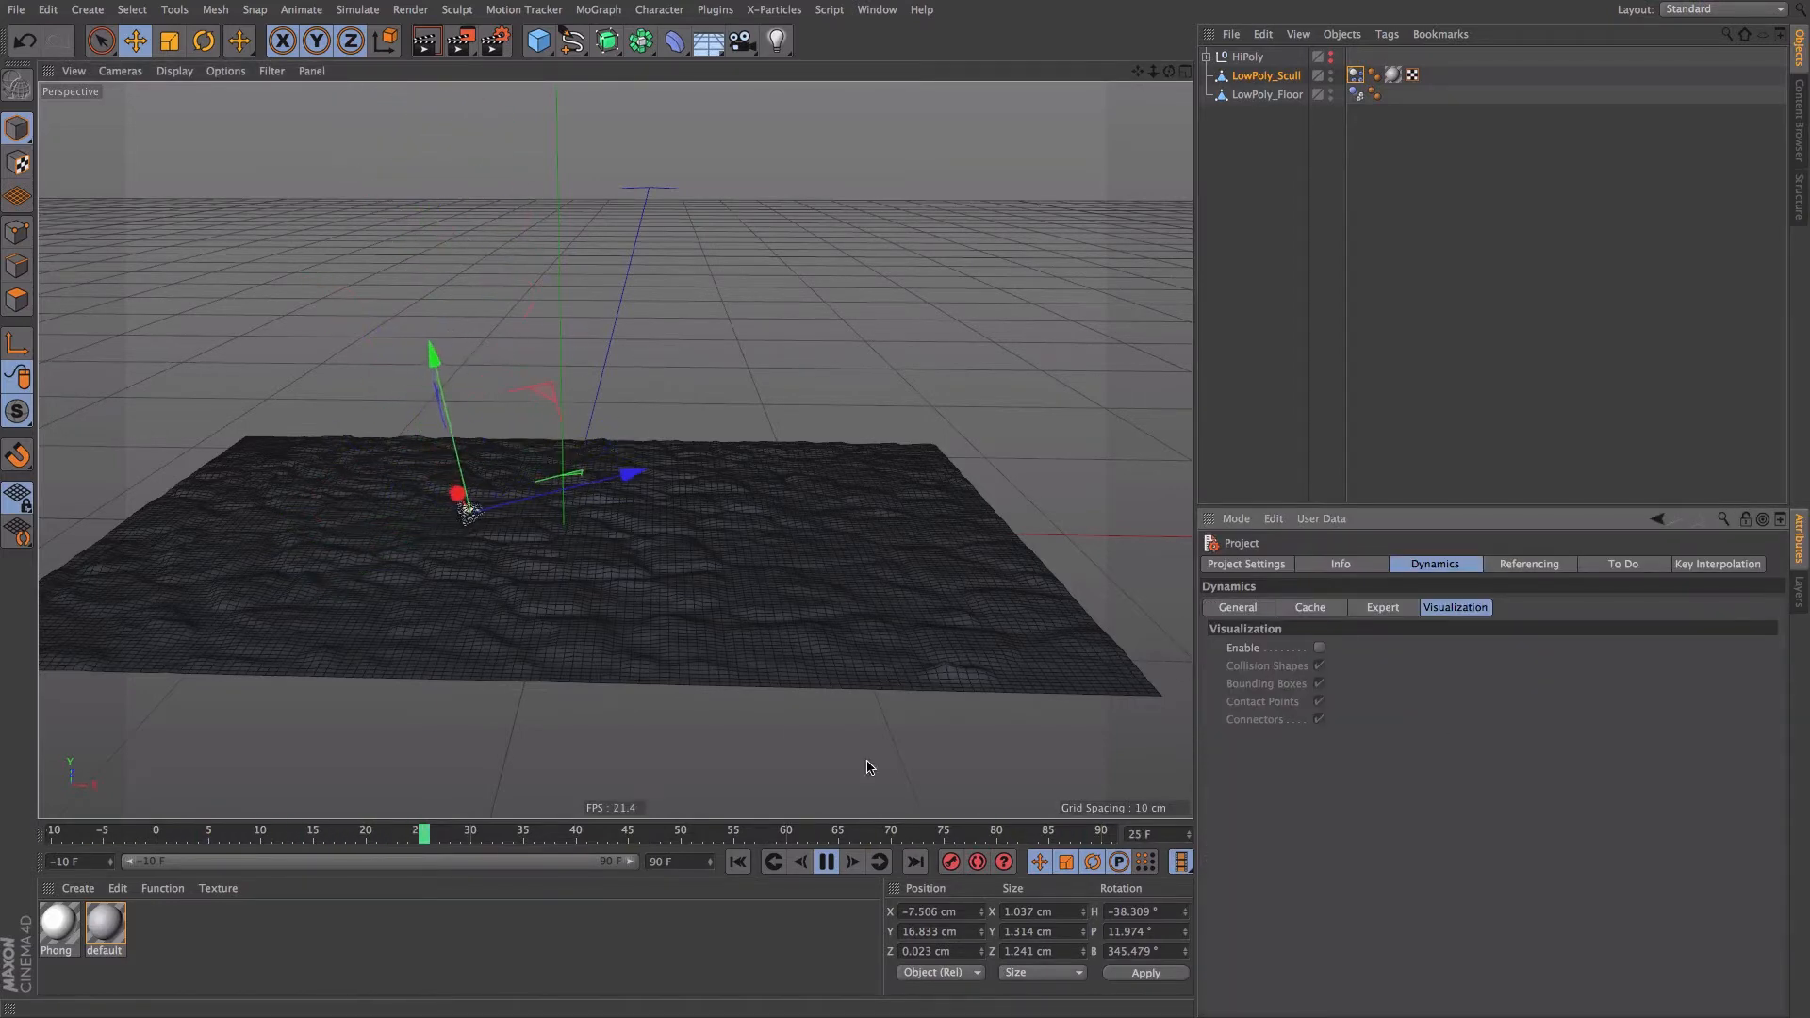
click(826, 861)
scroll(510, 580, up, 5)
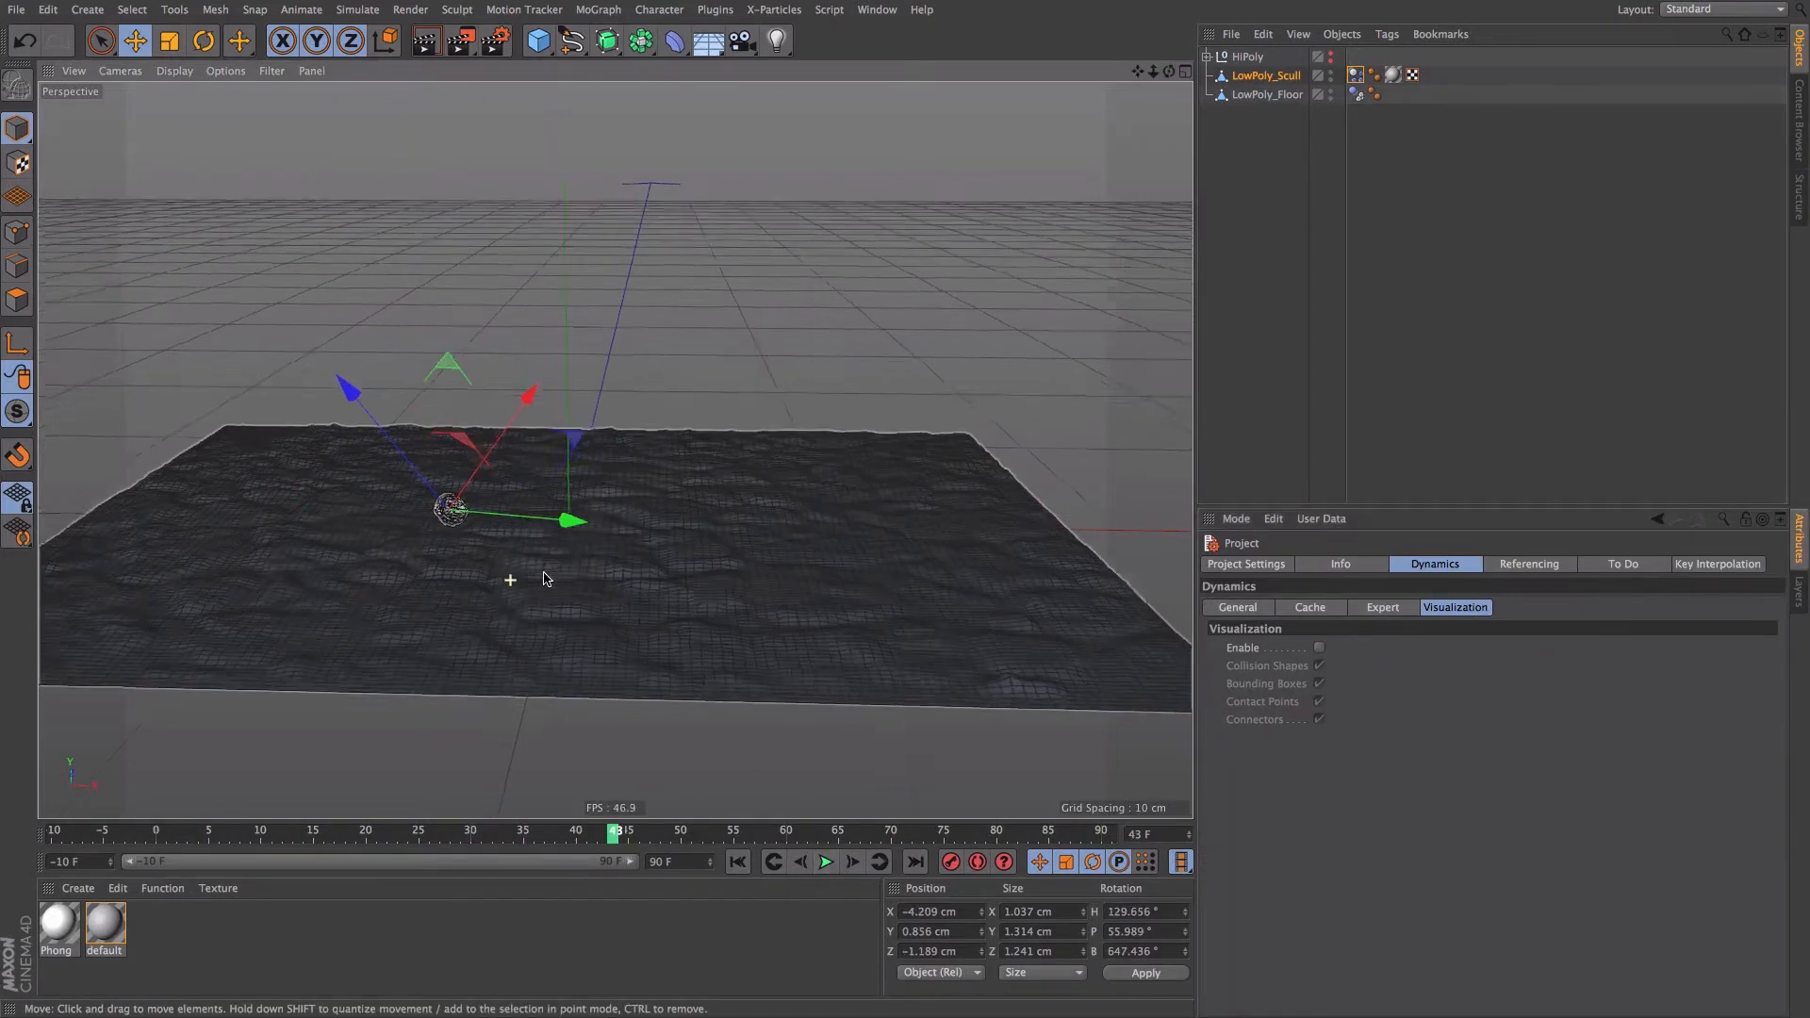
alt+right_drag(311, 368, 396, 377)
alt+drag(390, 447, 453, 424)
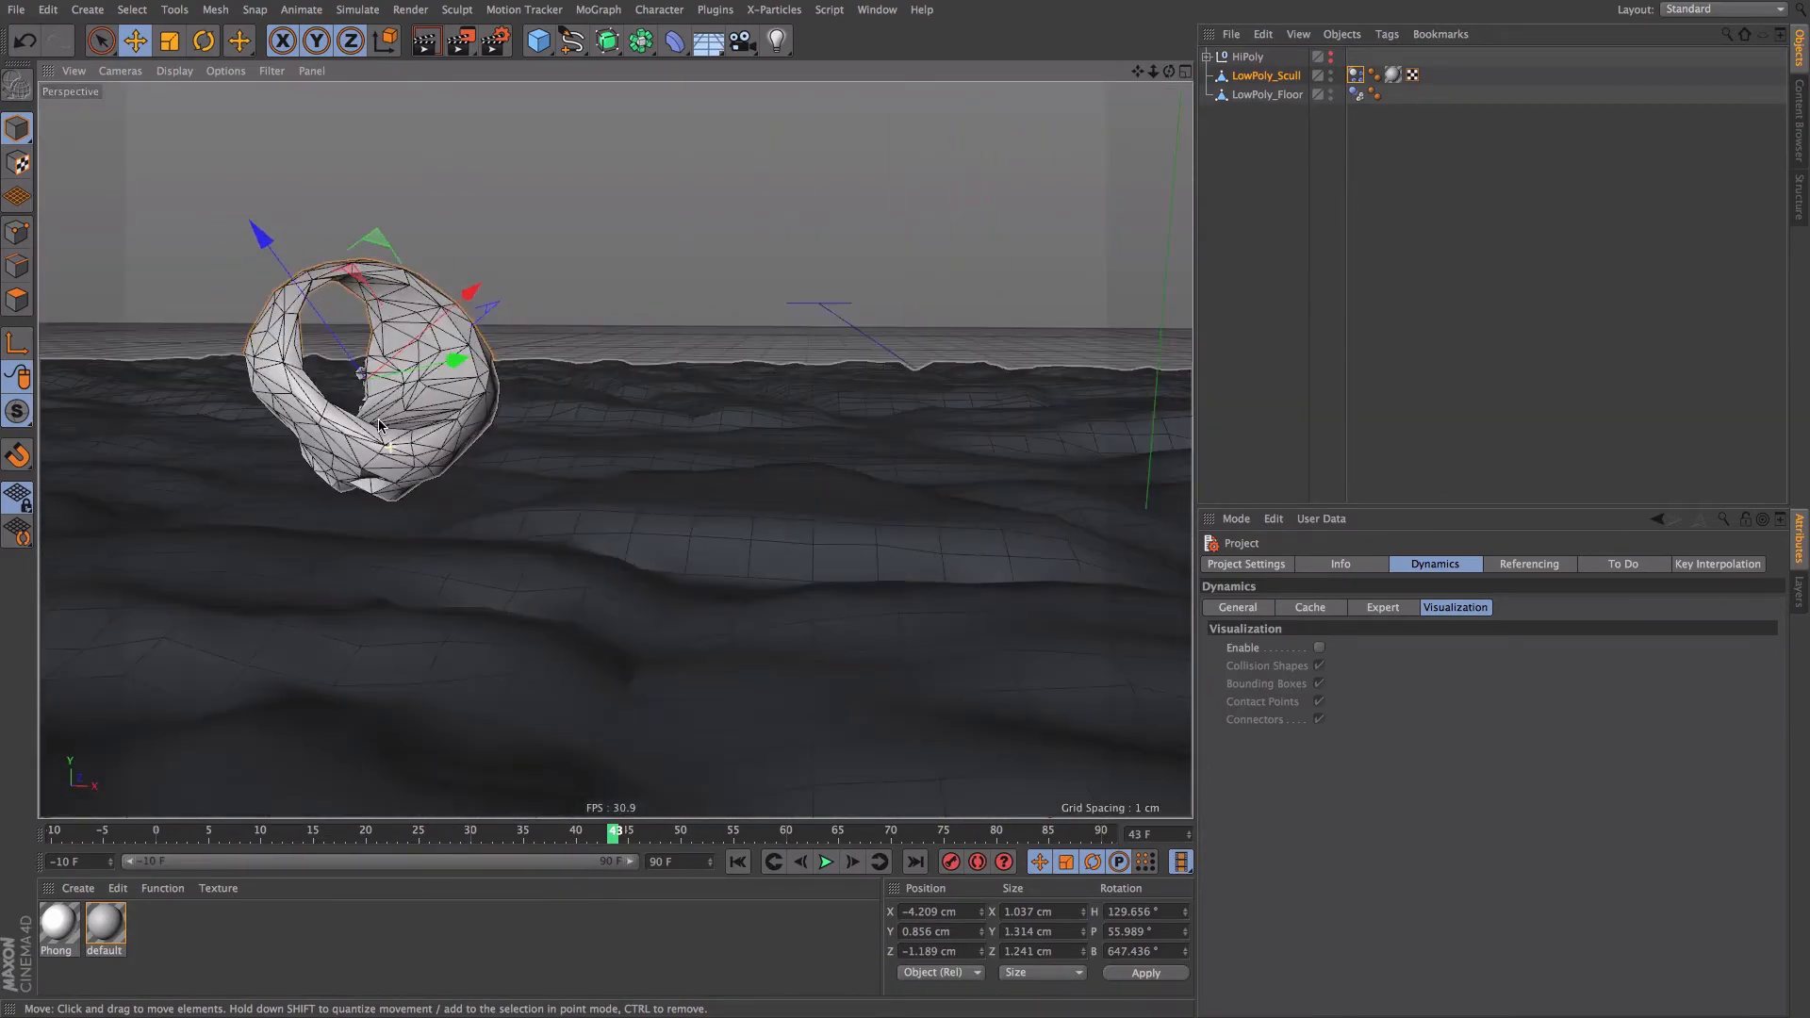
alt+right_drag(452, 425, 521, 477)
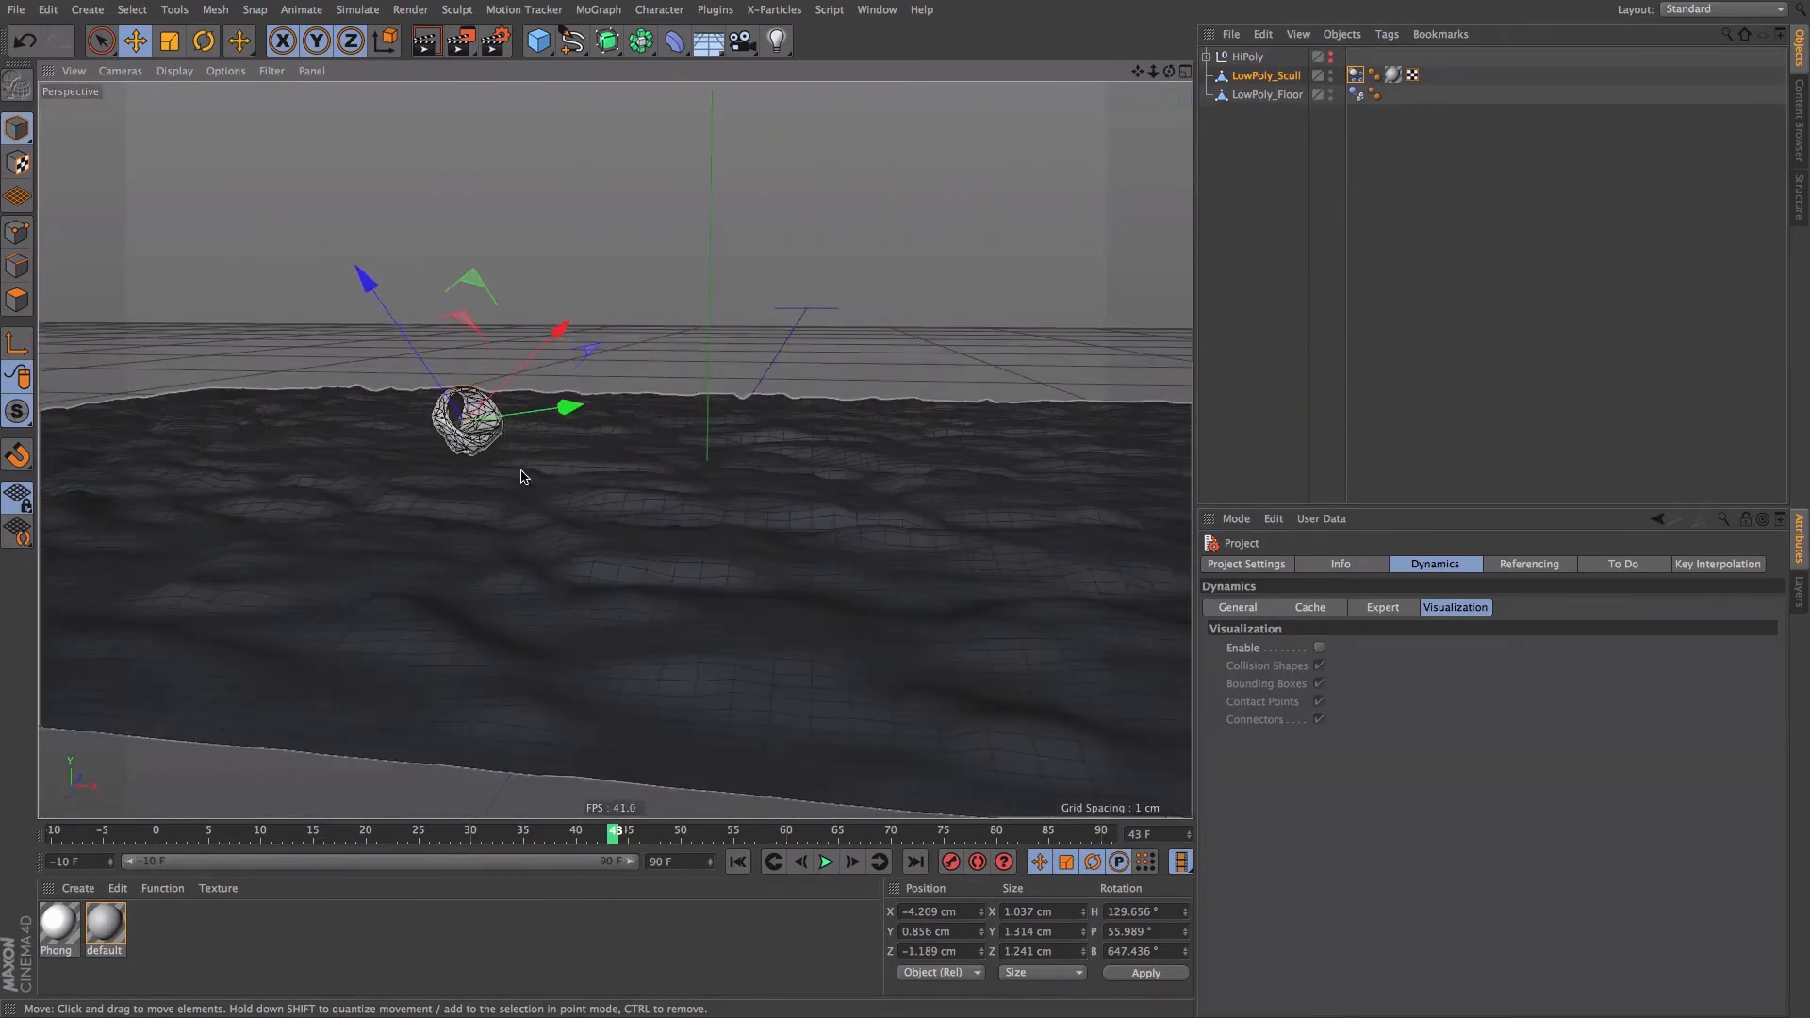
alt+drag(521, 477, 592, 480)
click(1383, 609)
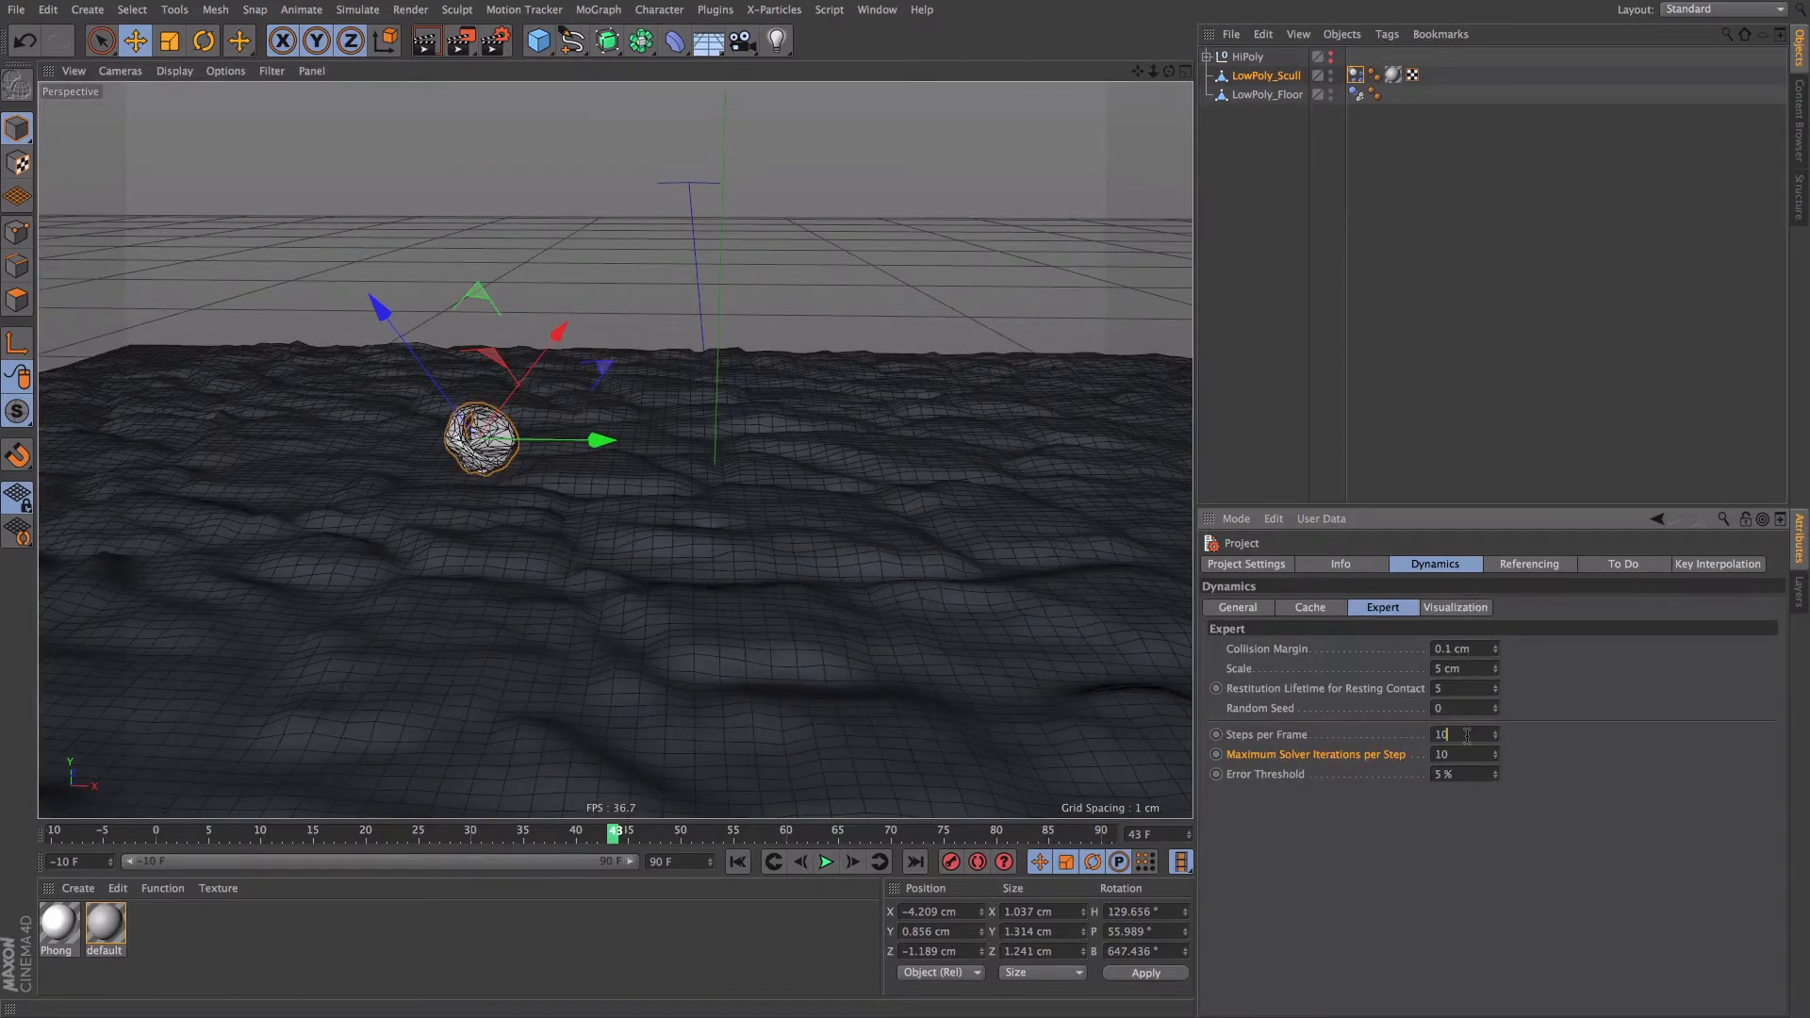
- Replay the simulation from frame -10 and examine the skull's bounce and resting position on the floor
alt+right_drag(619, 480, 521, 522)
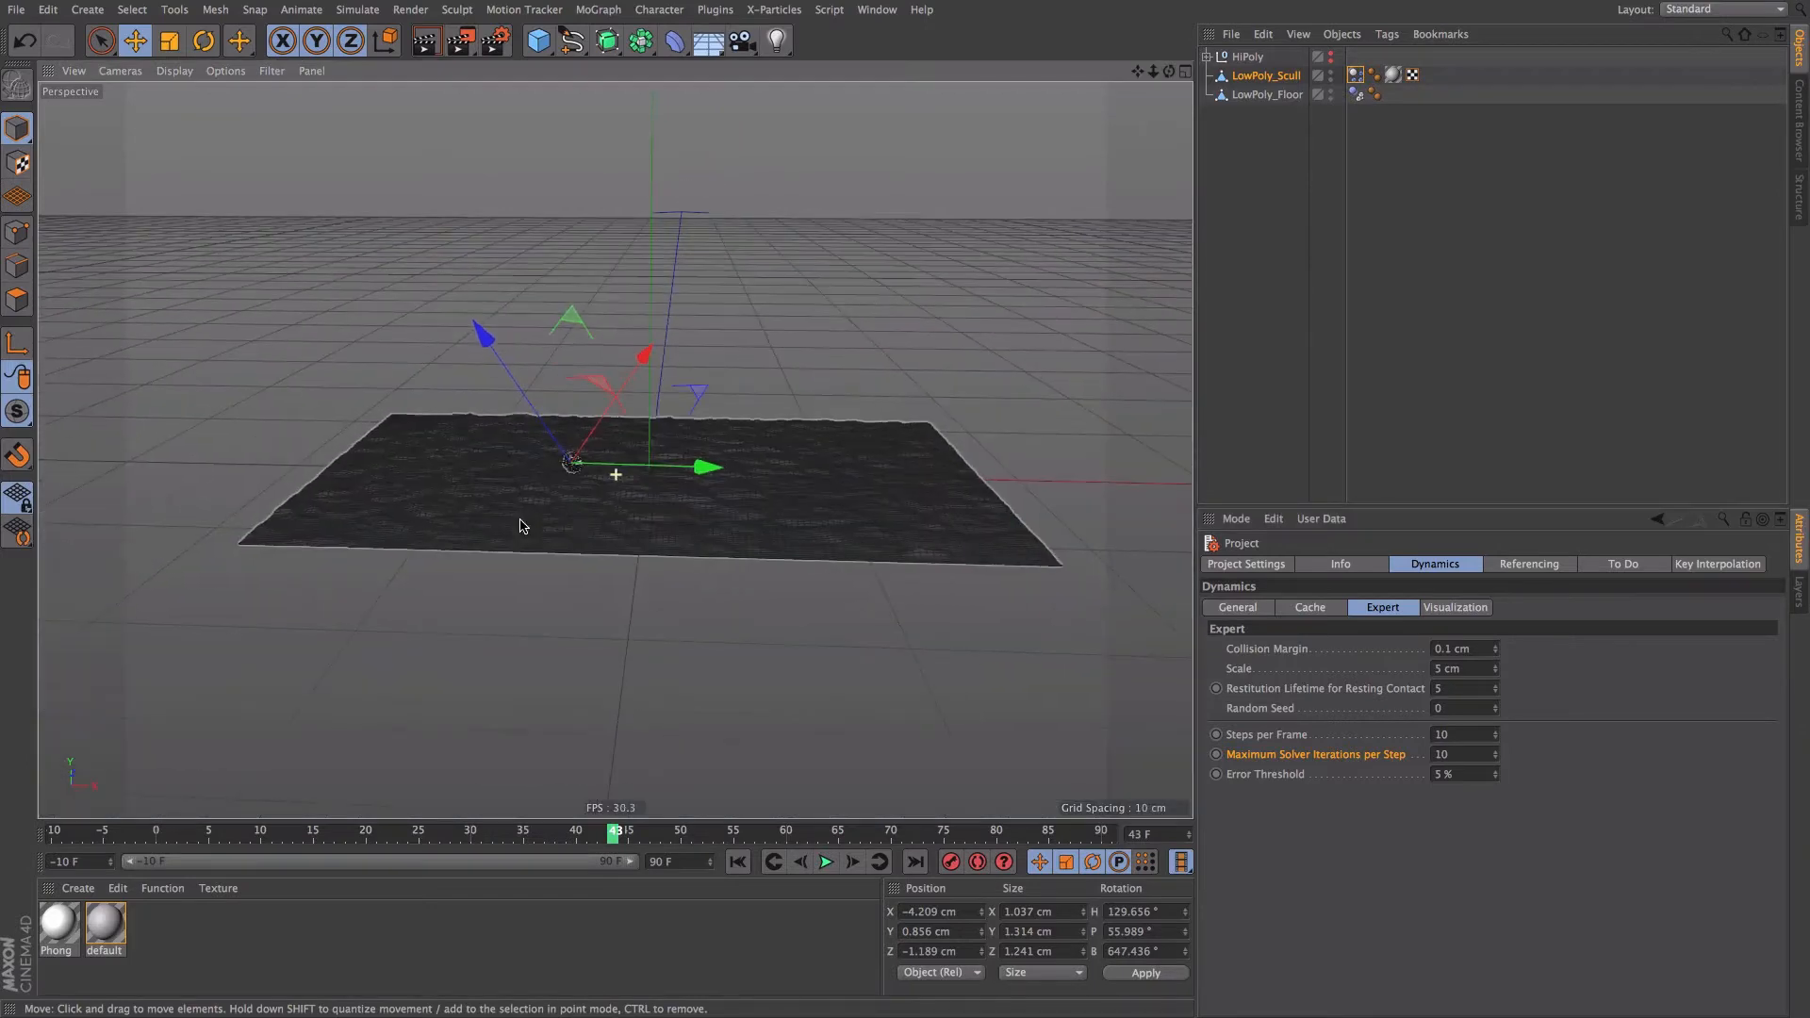
alt+drag(522, 521, 666, 496)
click(737, 862)
click(826, 861)
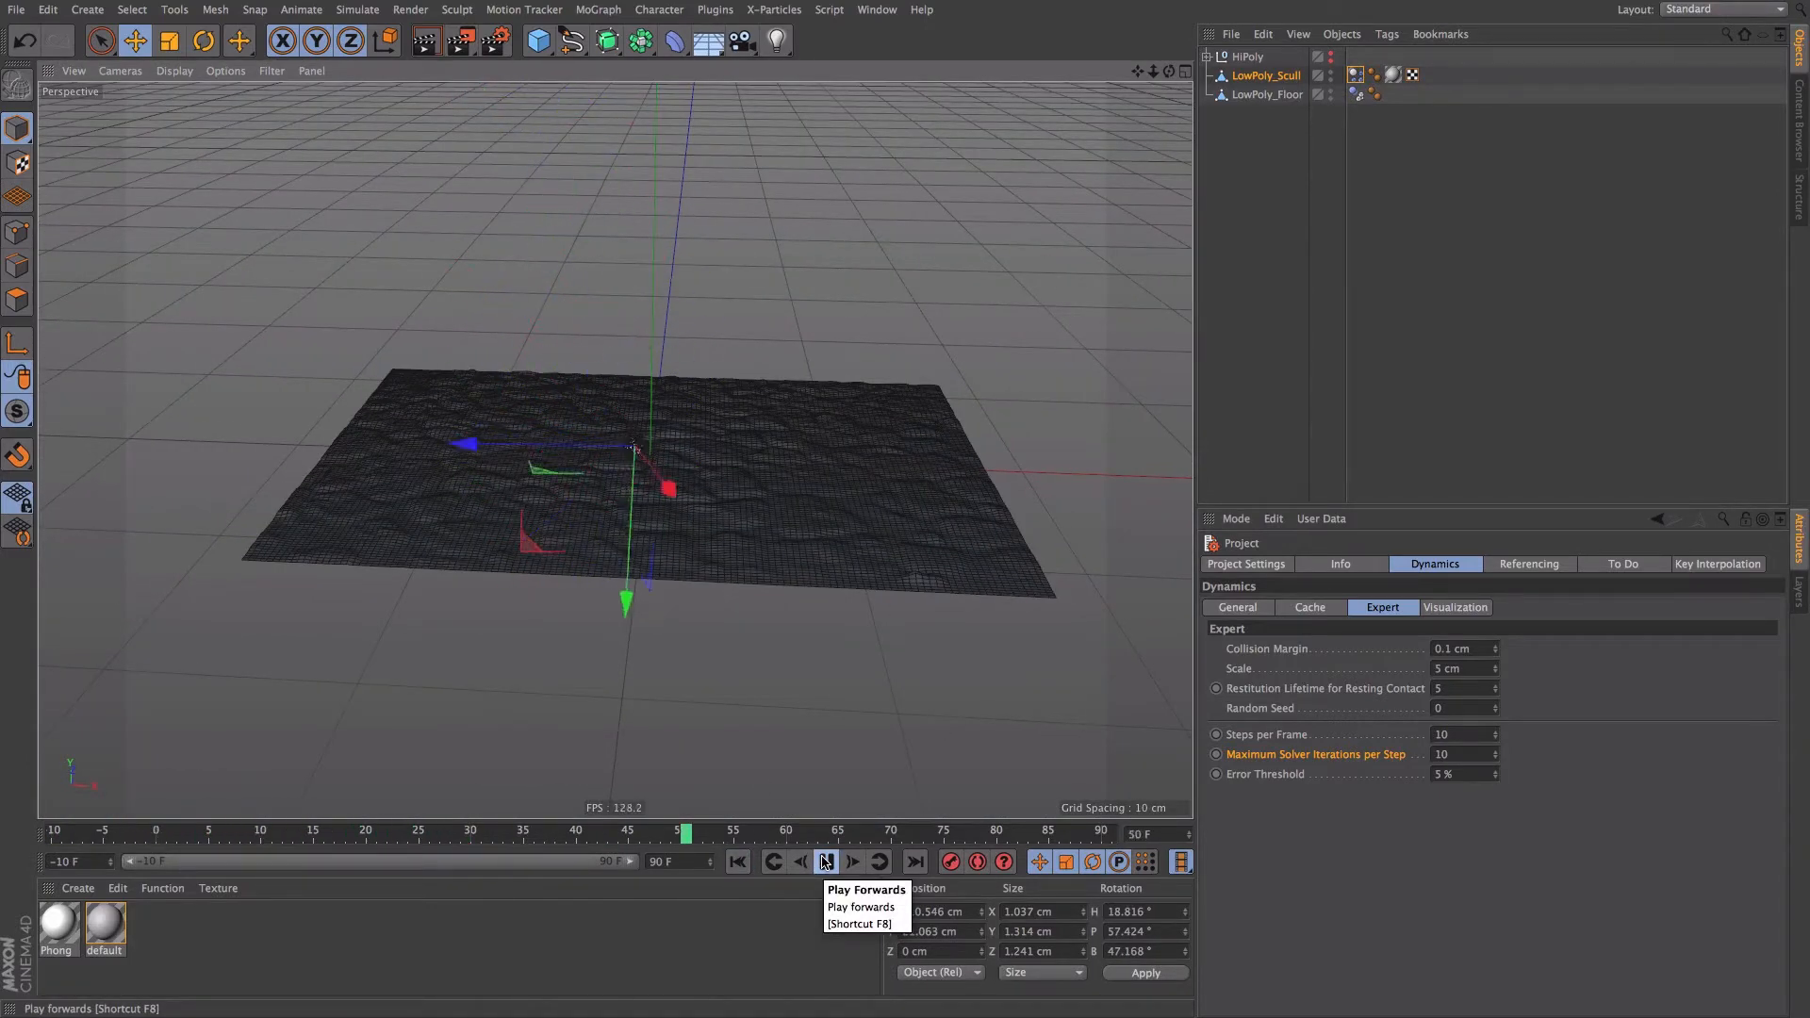
alt+right_drag(664, 415, 714, 441)
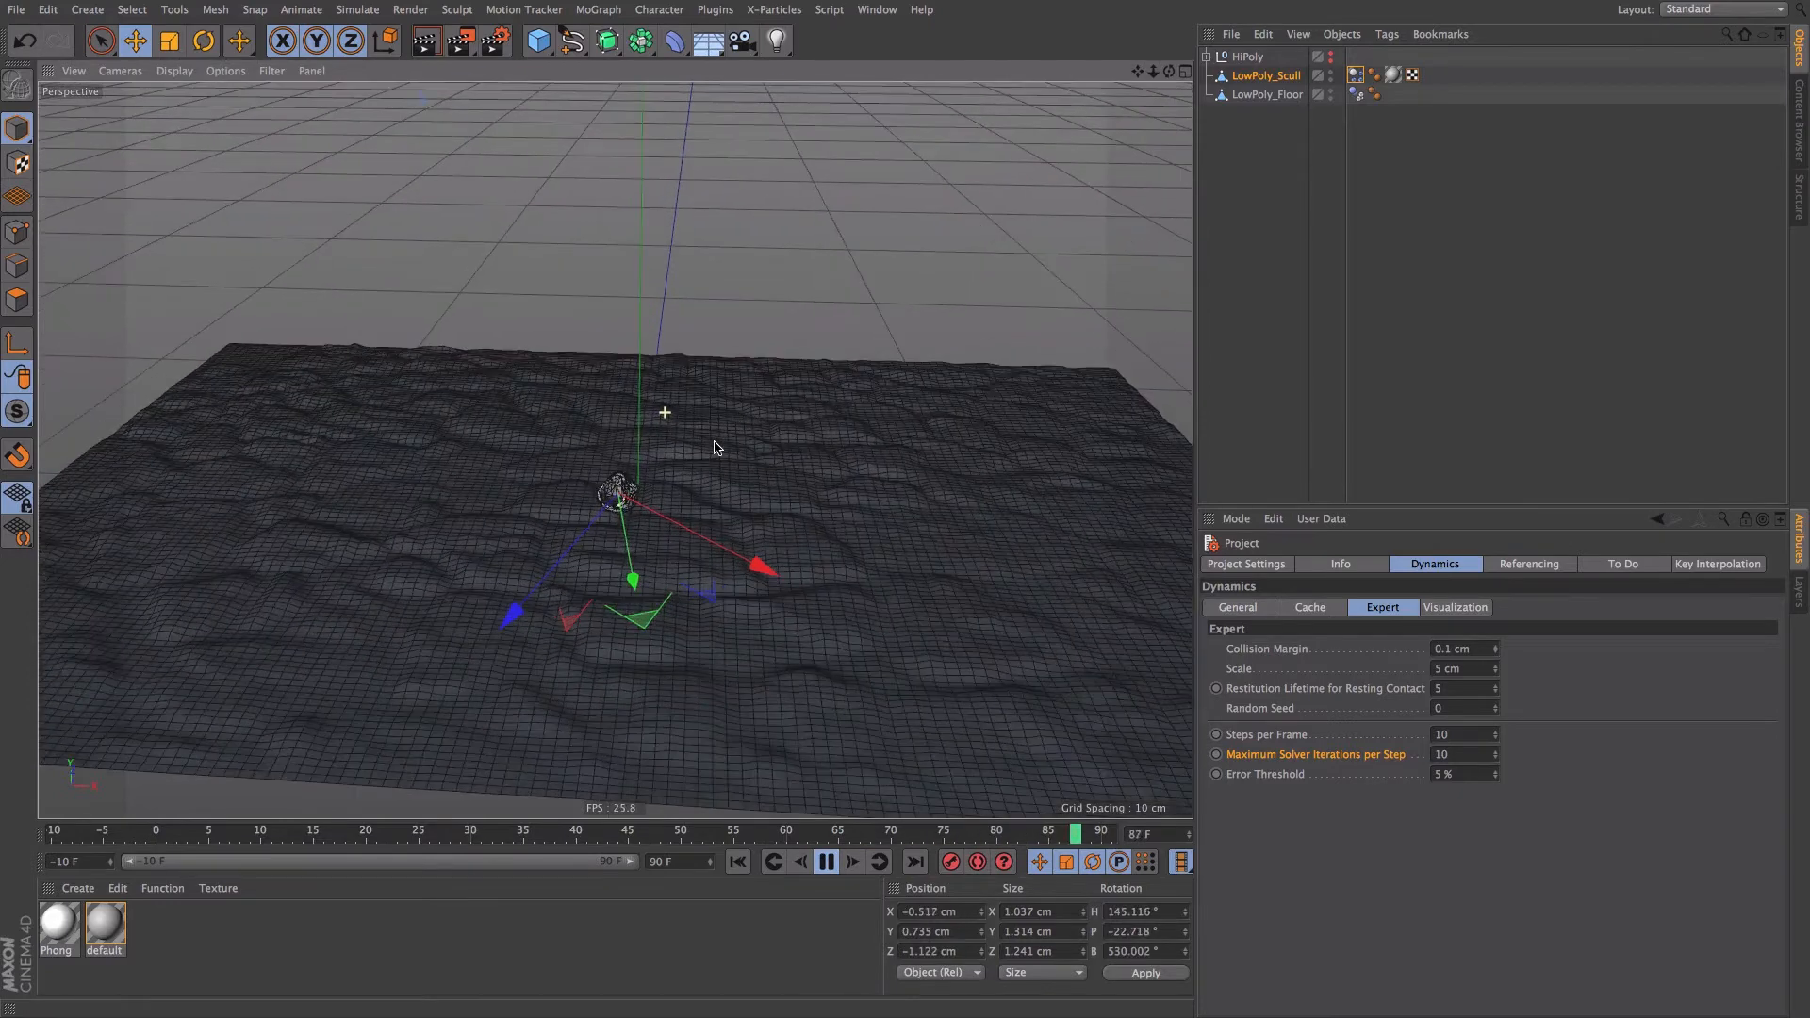
alt+middle_drag(644, 471, 561, 491)
alt+drag(567, 493, 570, 488)
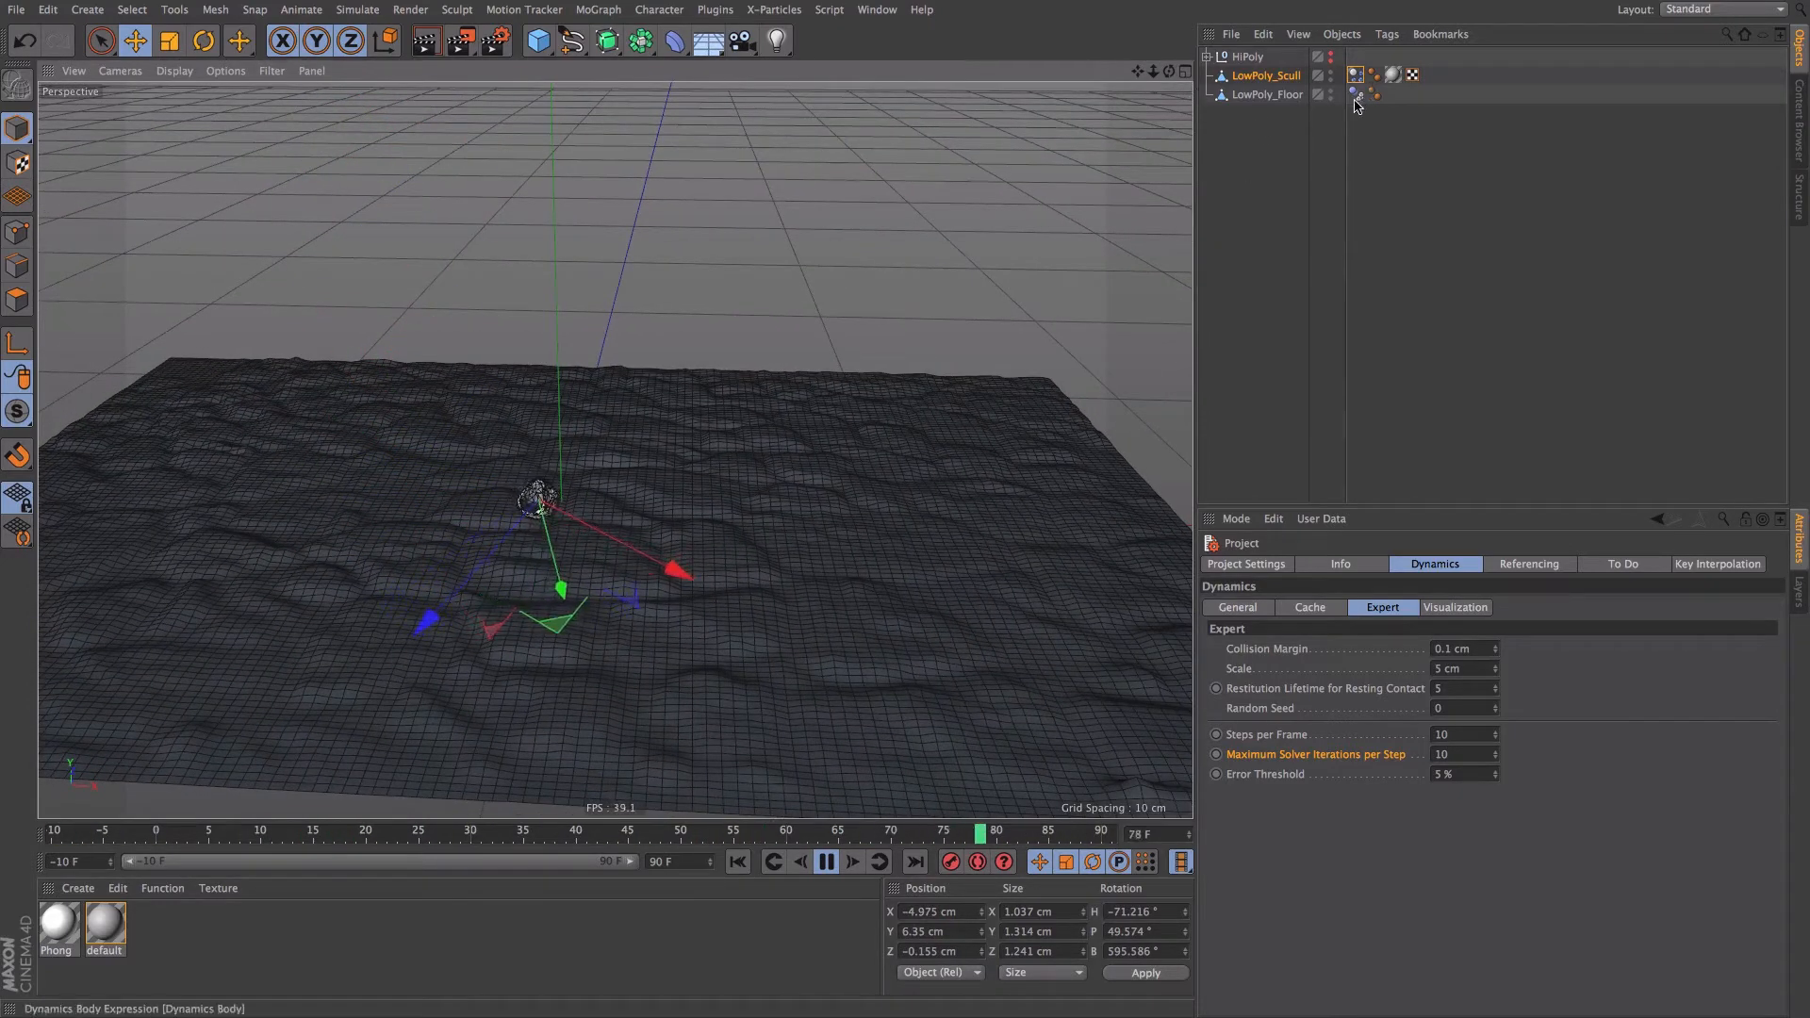
- Set the collision friction to 50% on the Dynamics Body tags of both LowPoly_Scull and LowPoly_Floor
drag(1346, 67, 1354, 119)
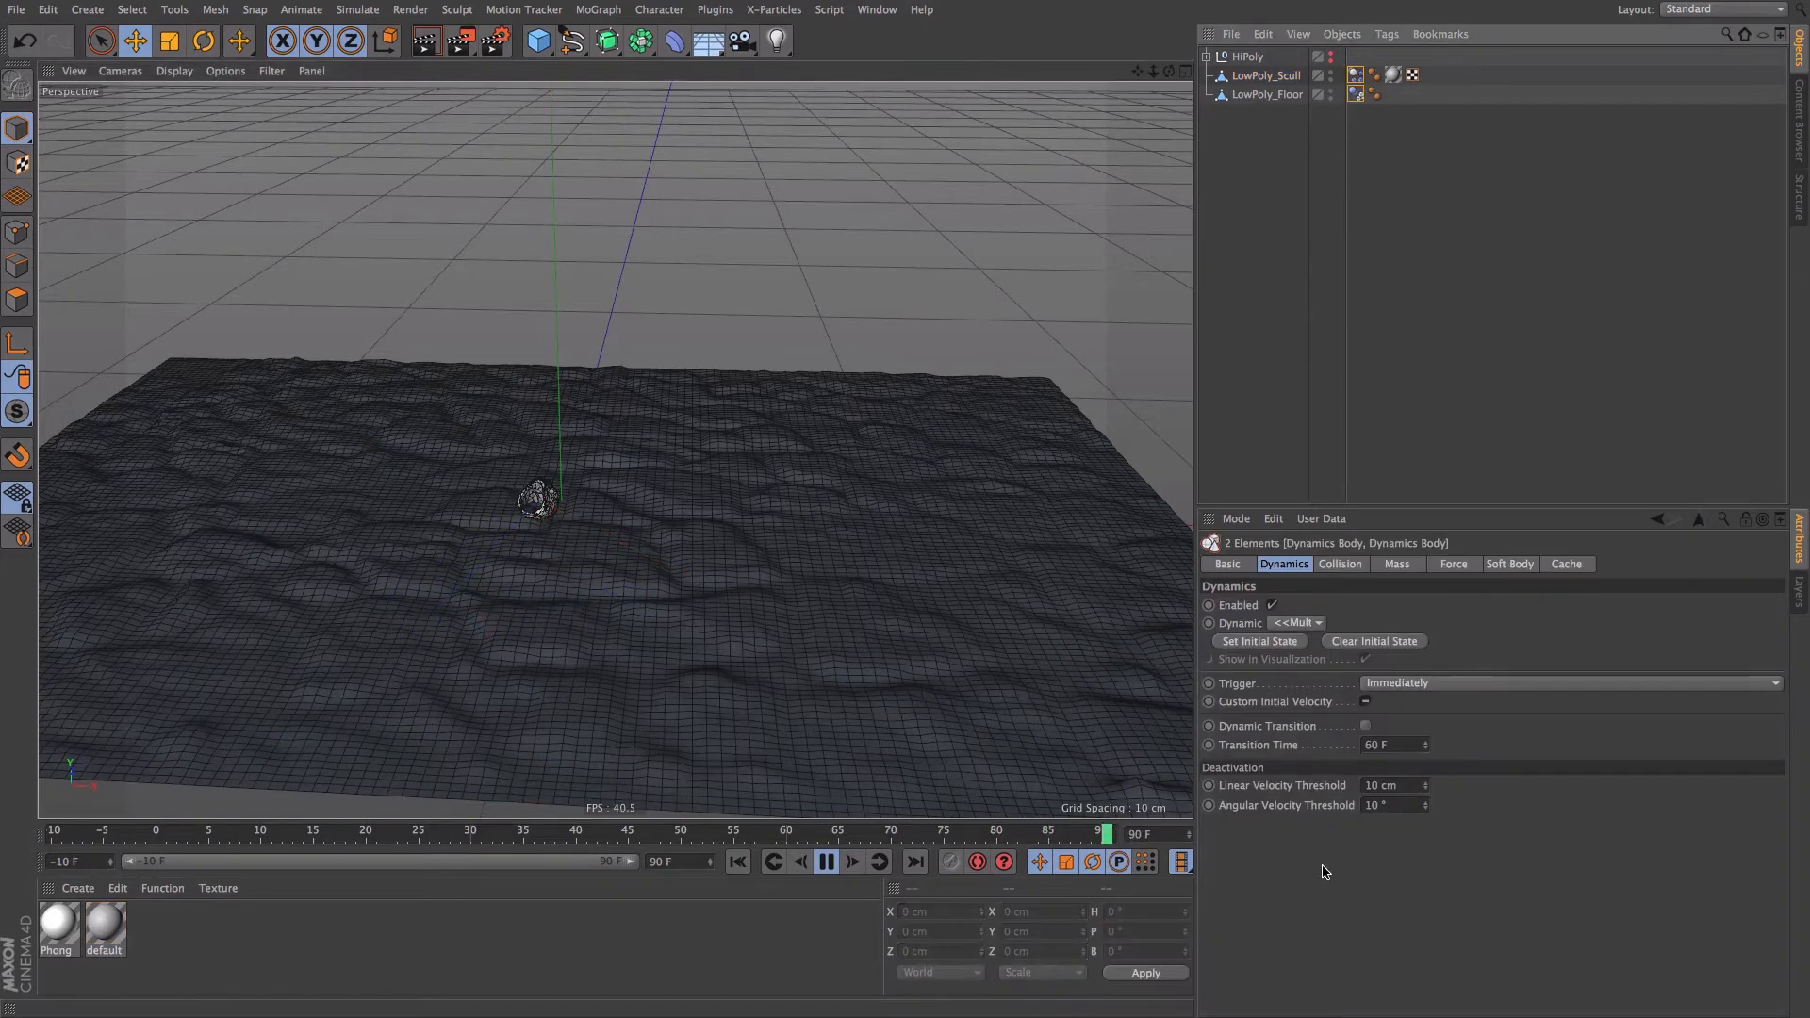
click(1339, 563)
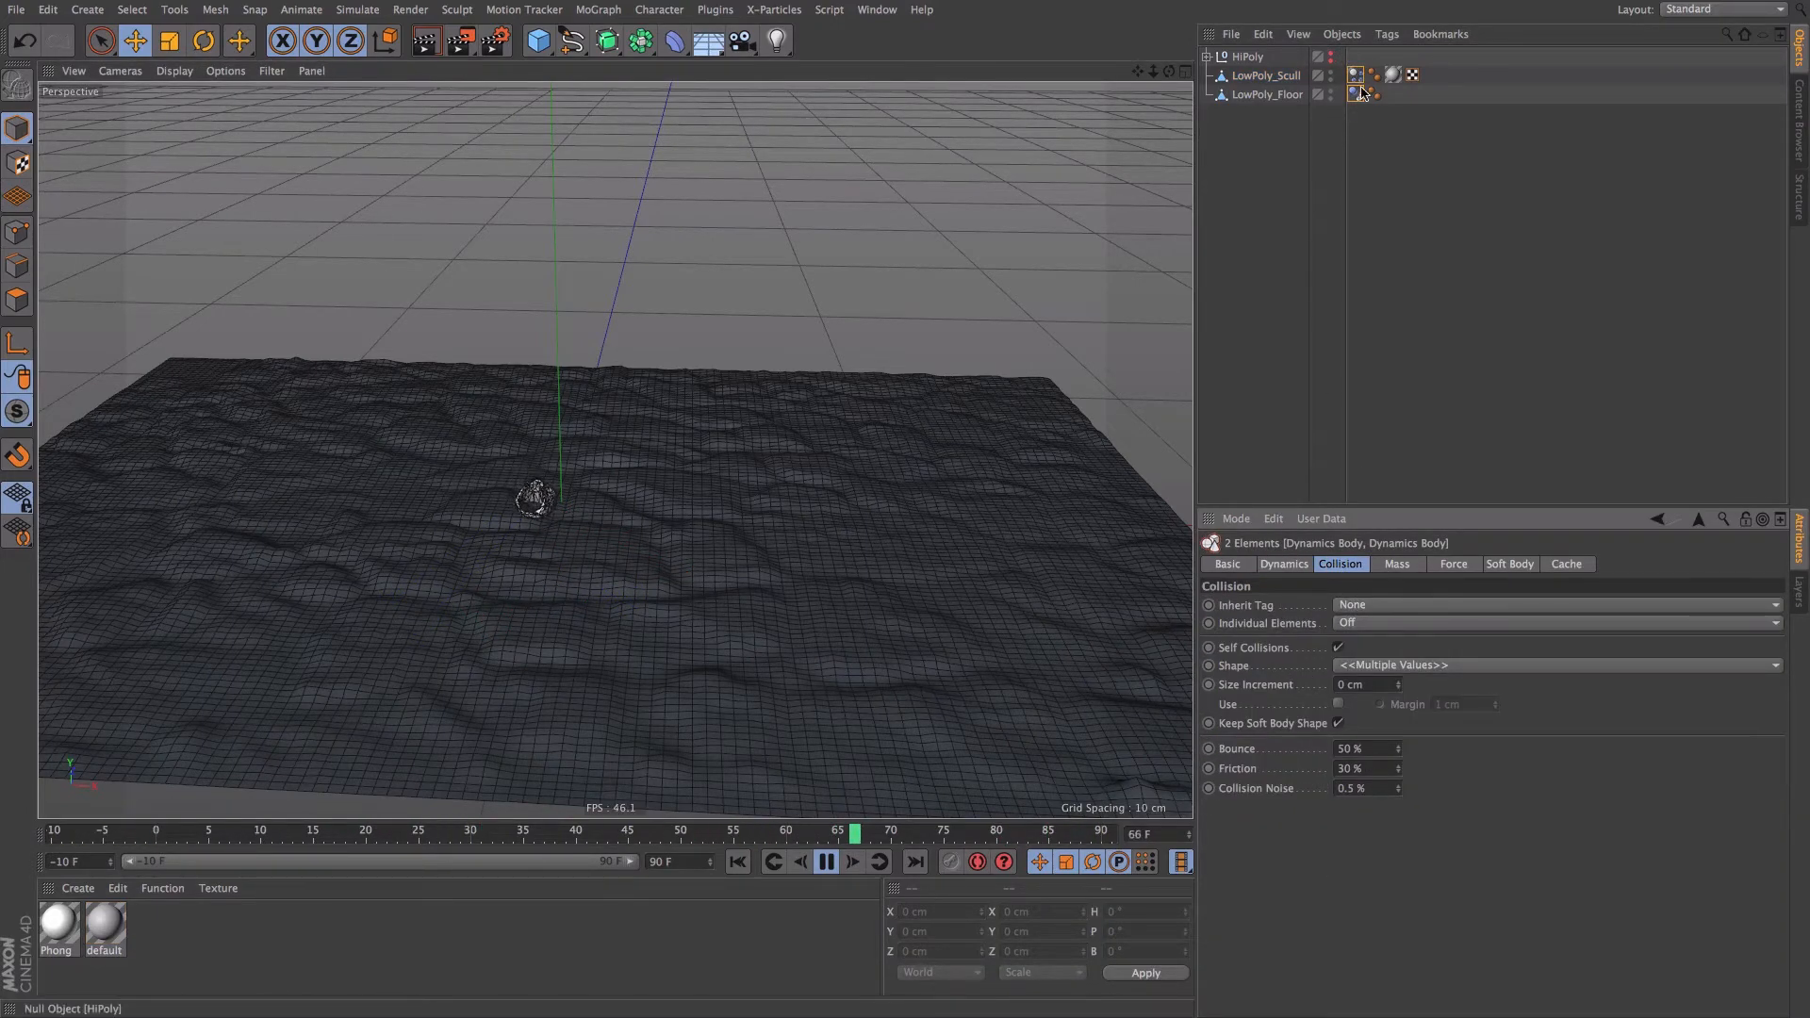
double_click(1364, 769)
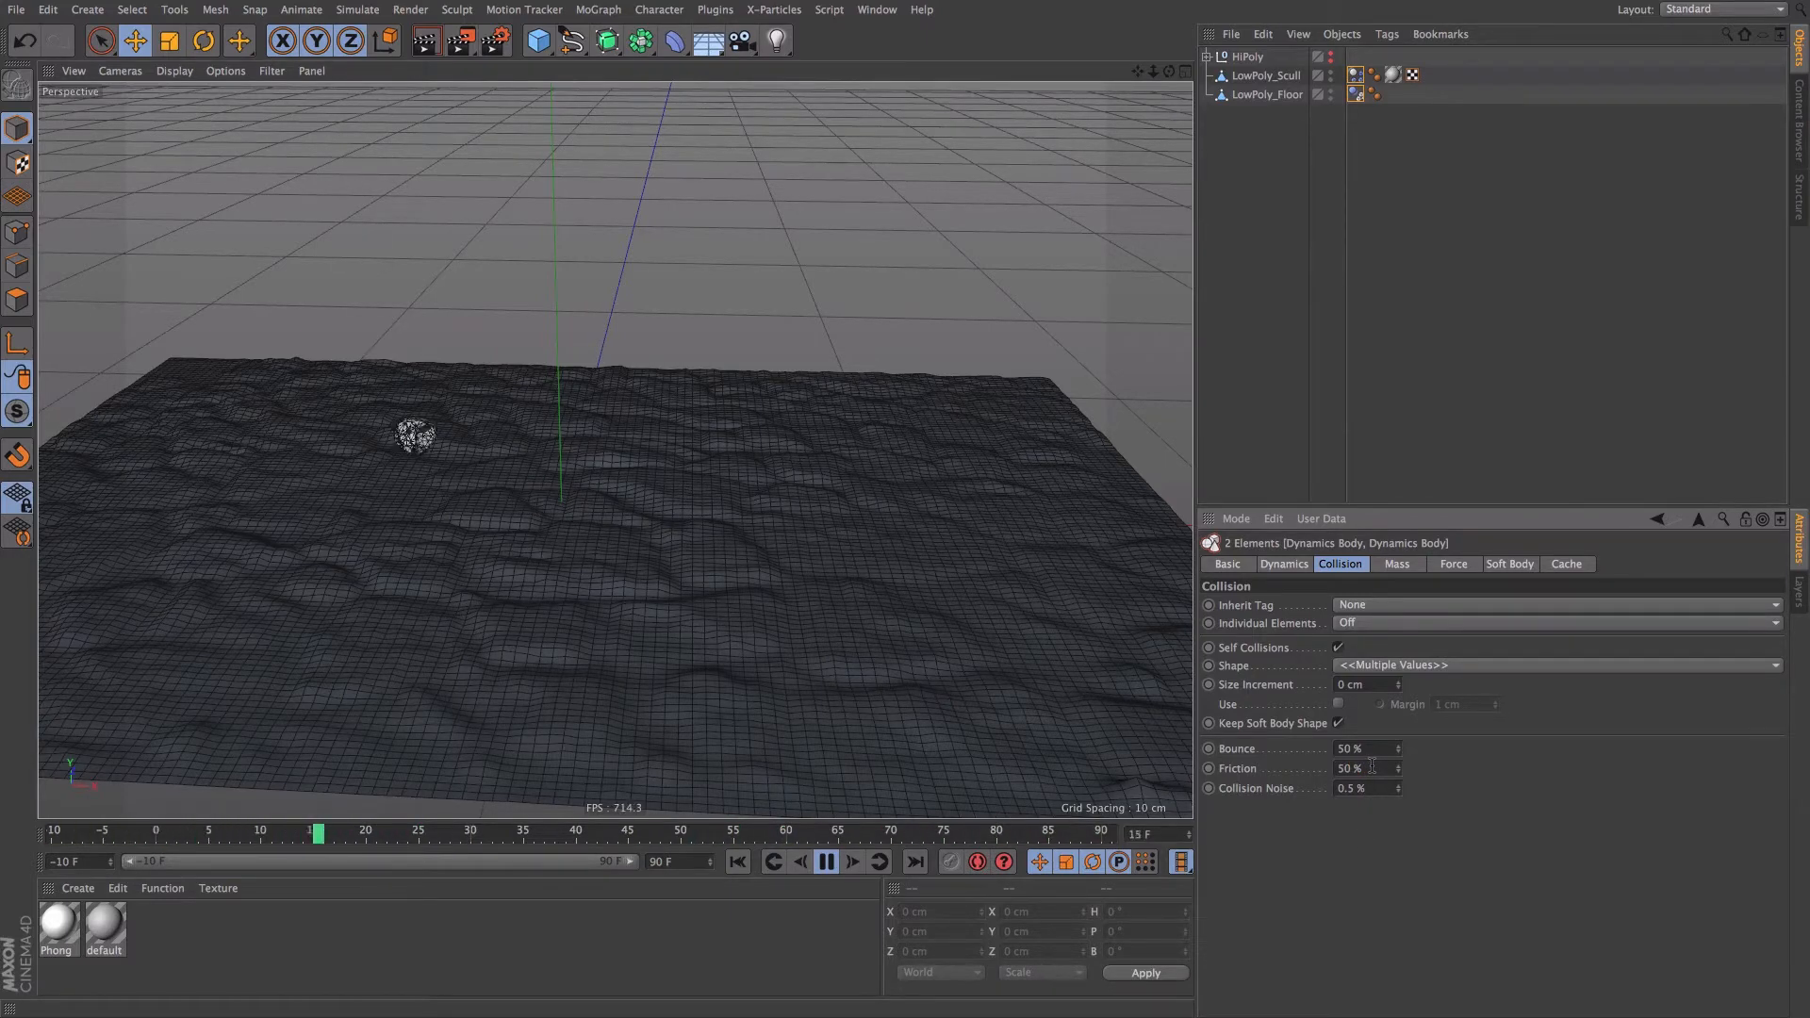
- On the skull's Dynamics Body tag alone, set the first initial angular velocity value to -360° and the collision bounce to 80%
click(1283, 129)
click(1356, 75)
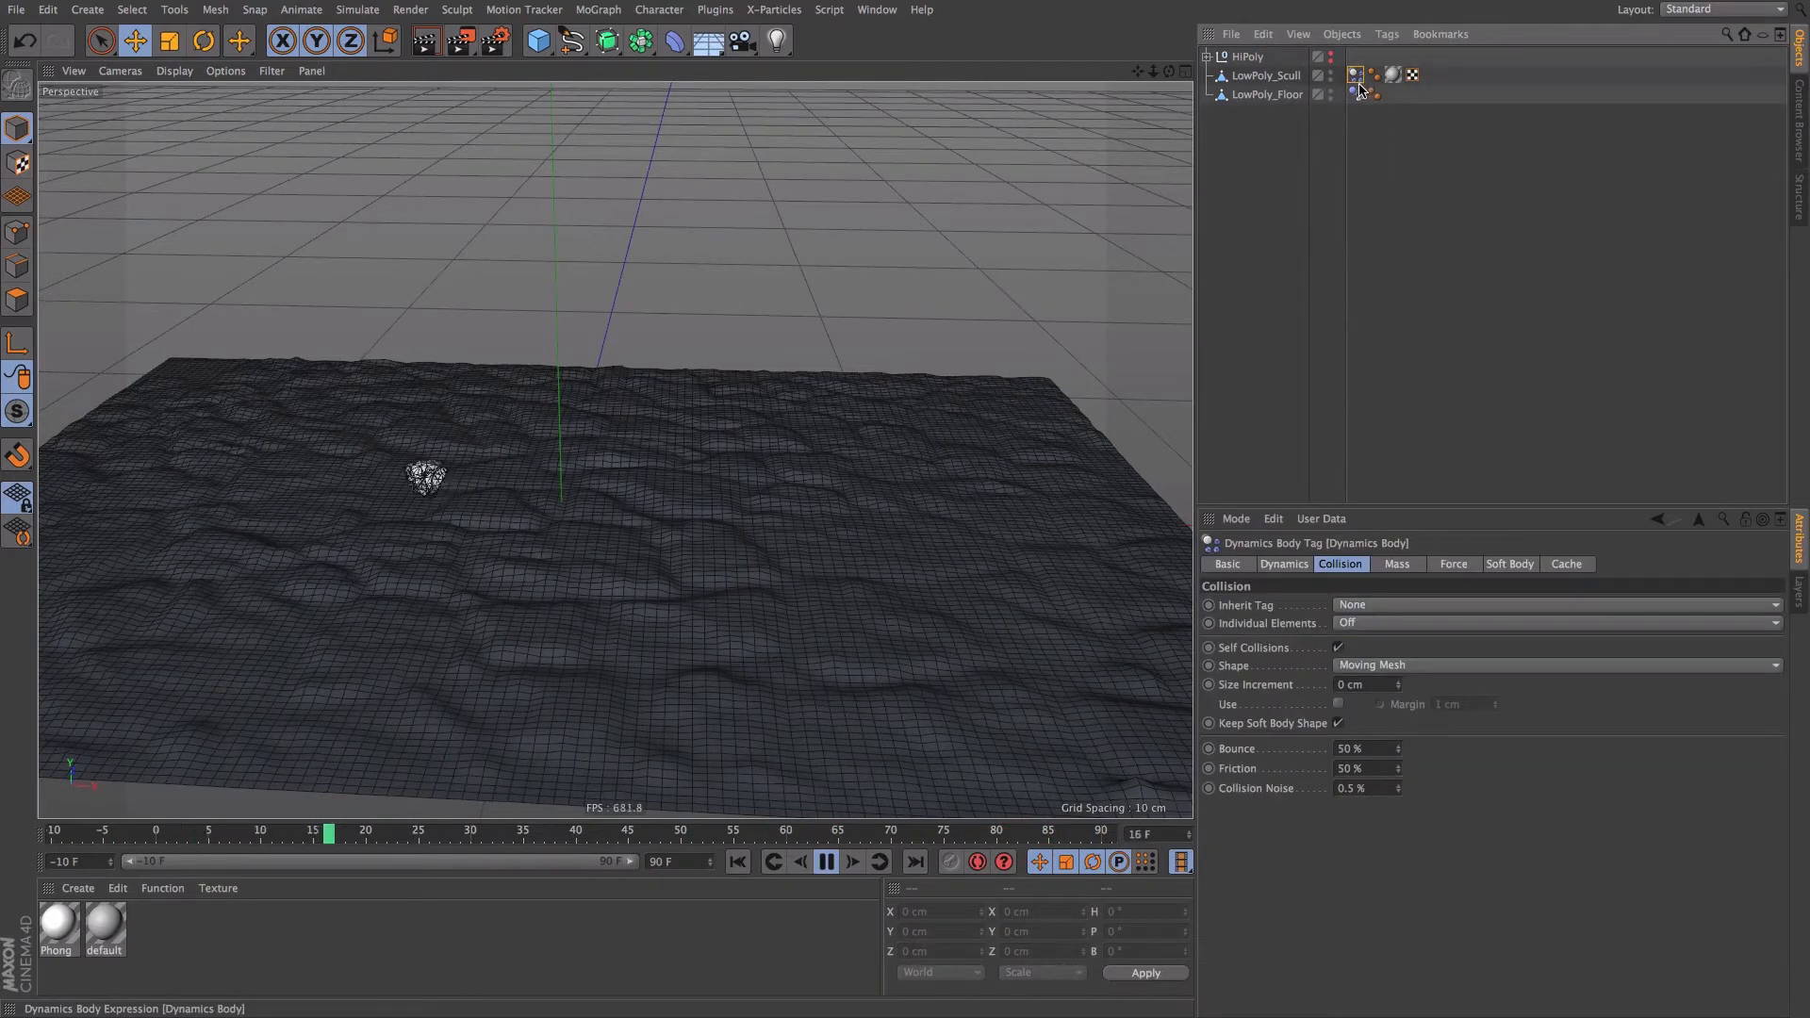
click(1284, 564)
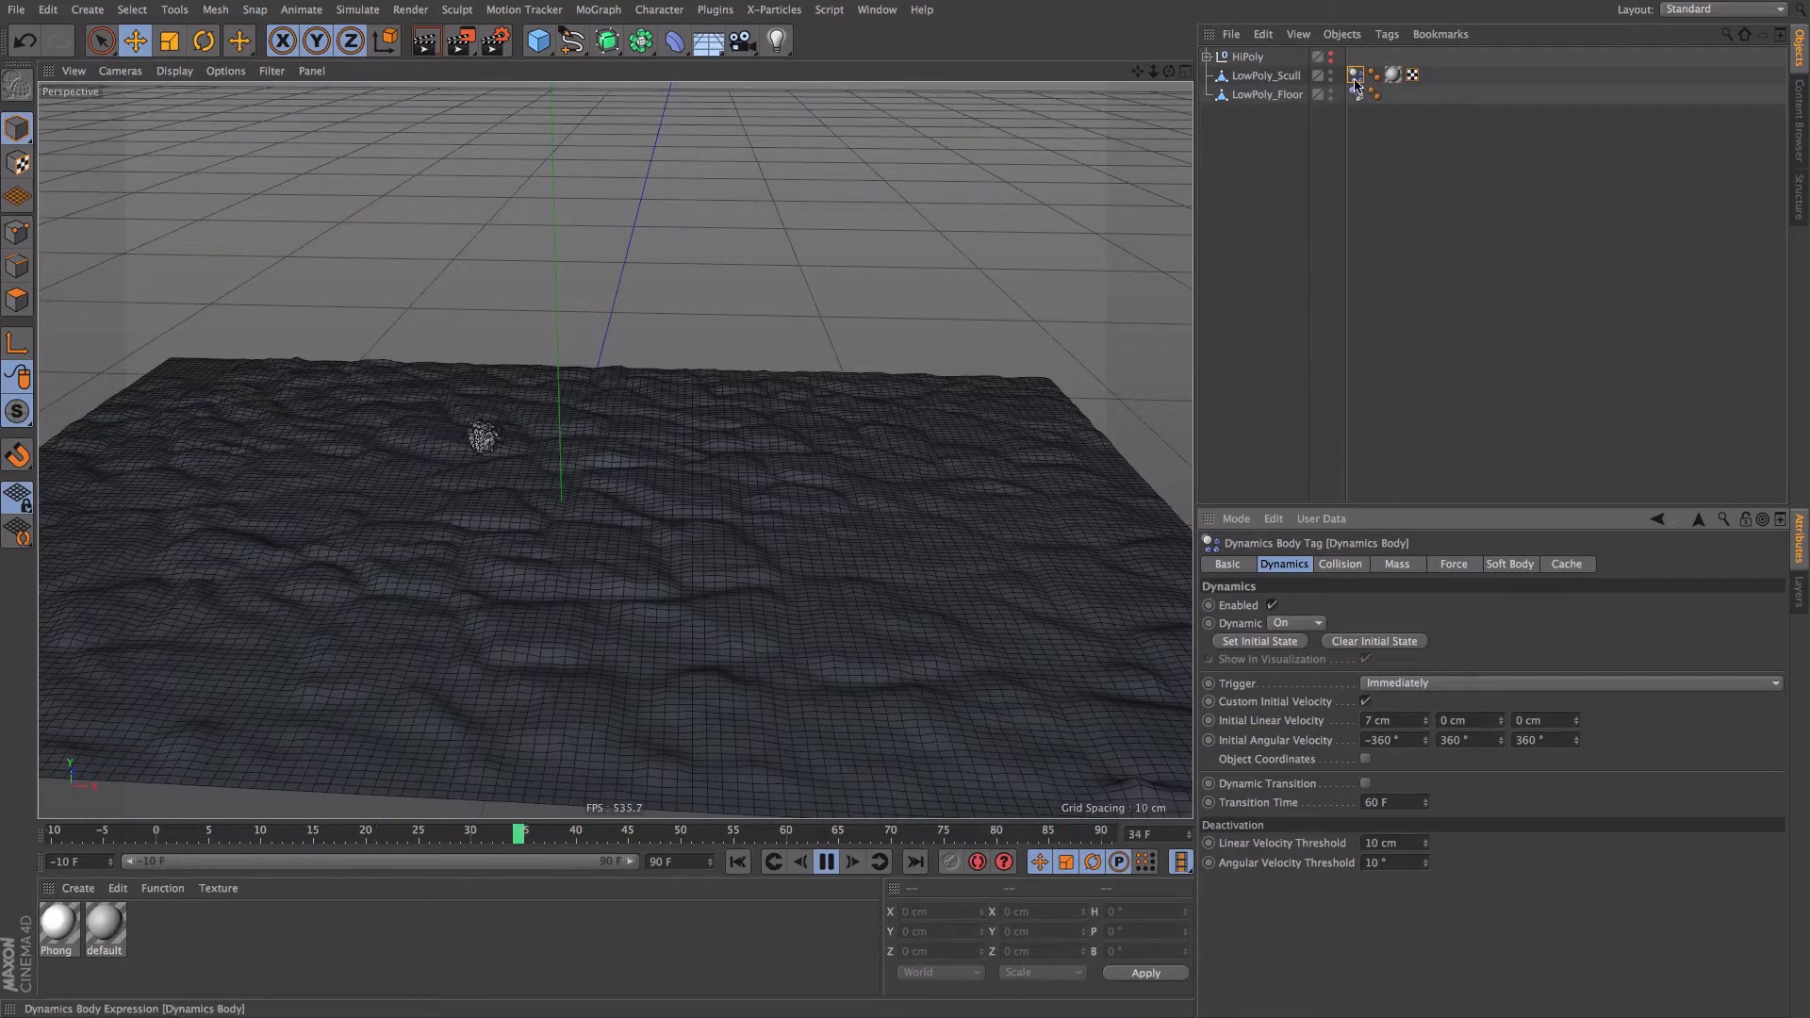
click(1340, 563)
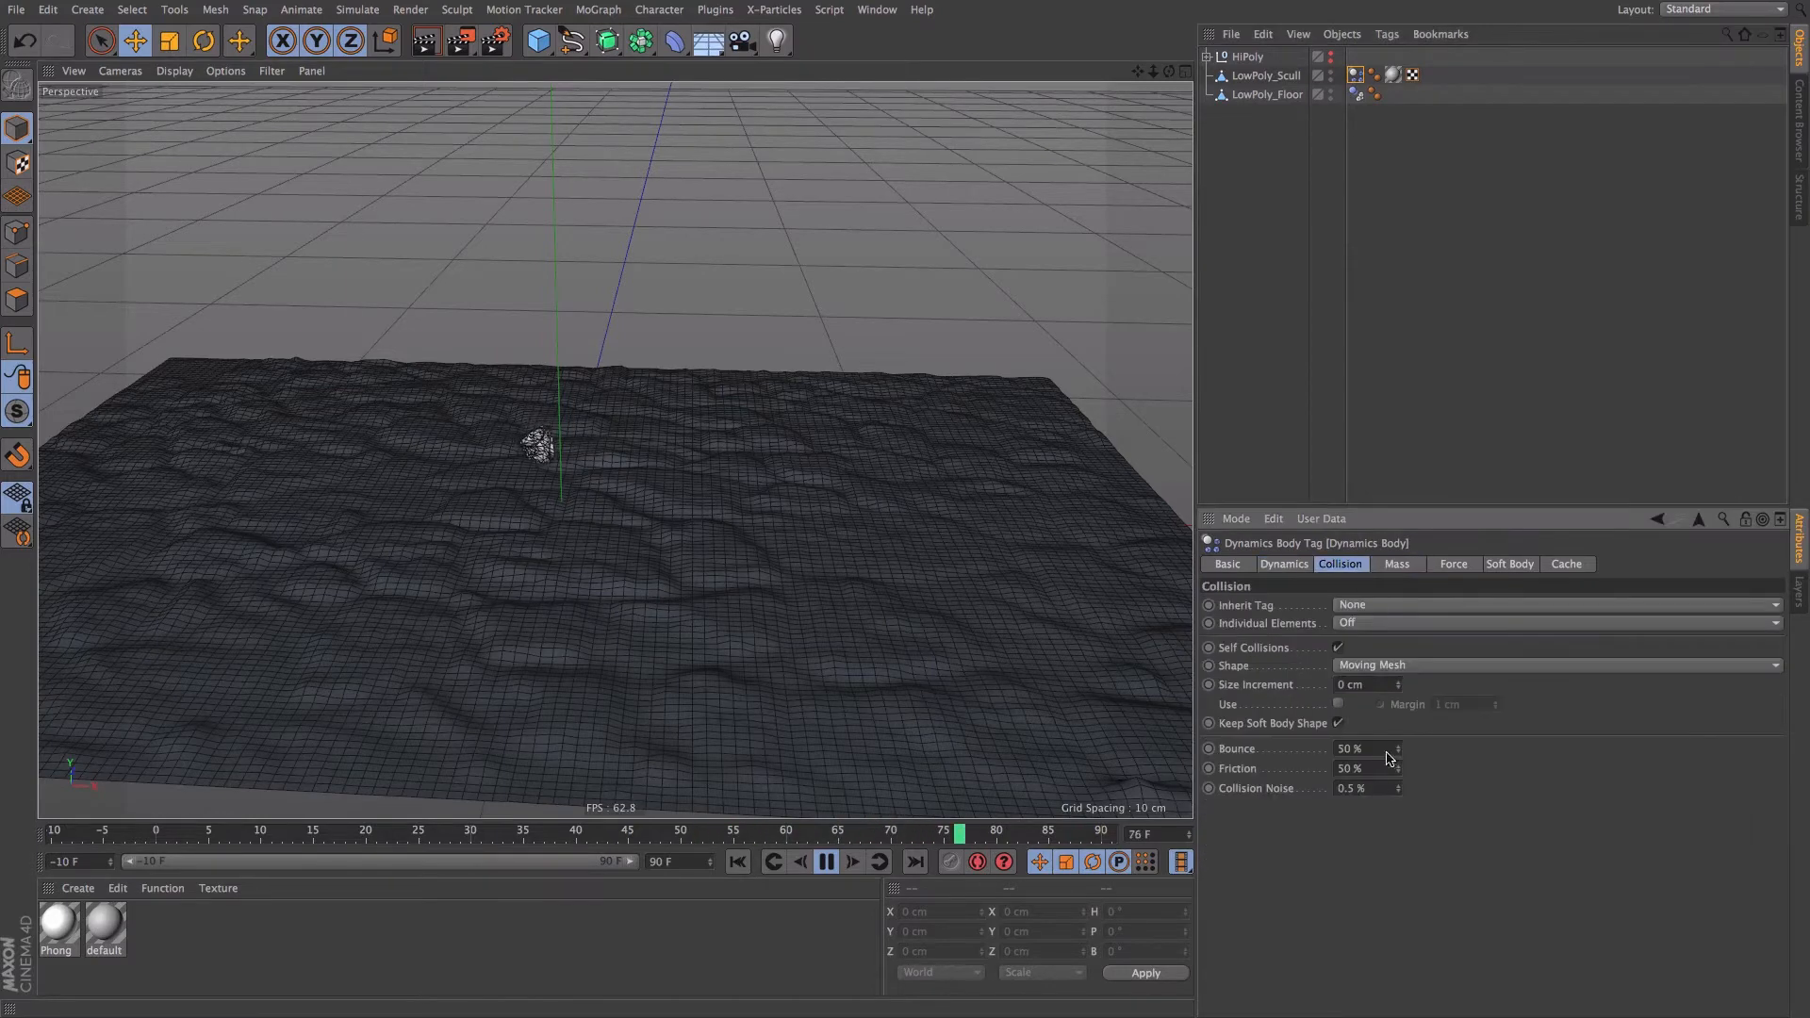
double_click(1368, 756)
text(70)
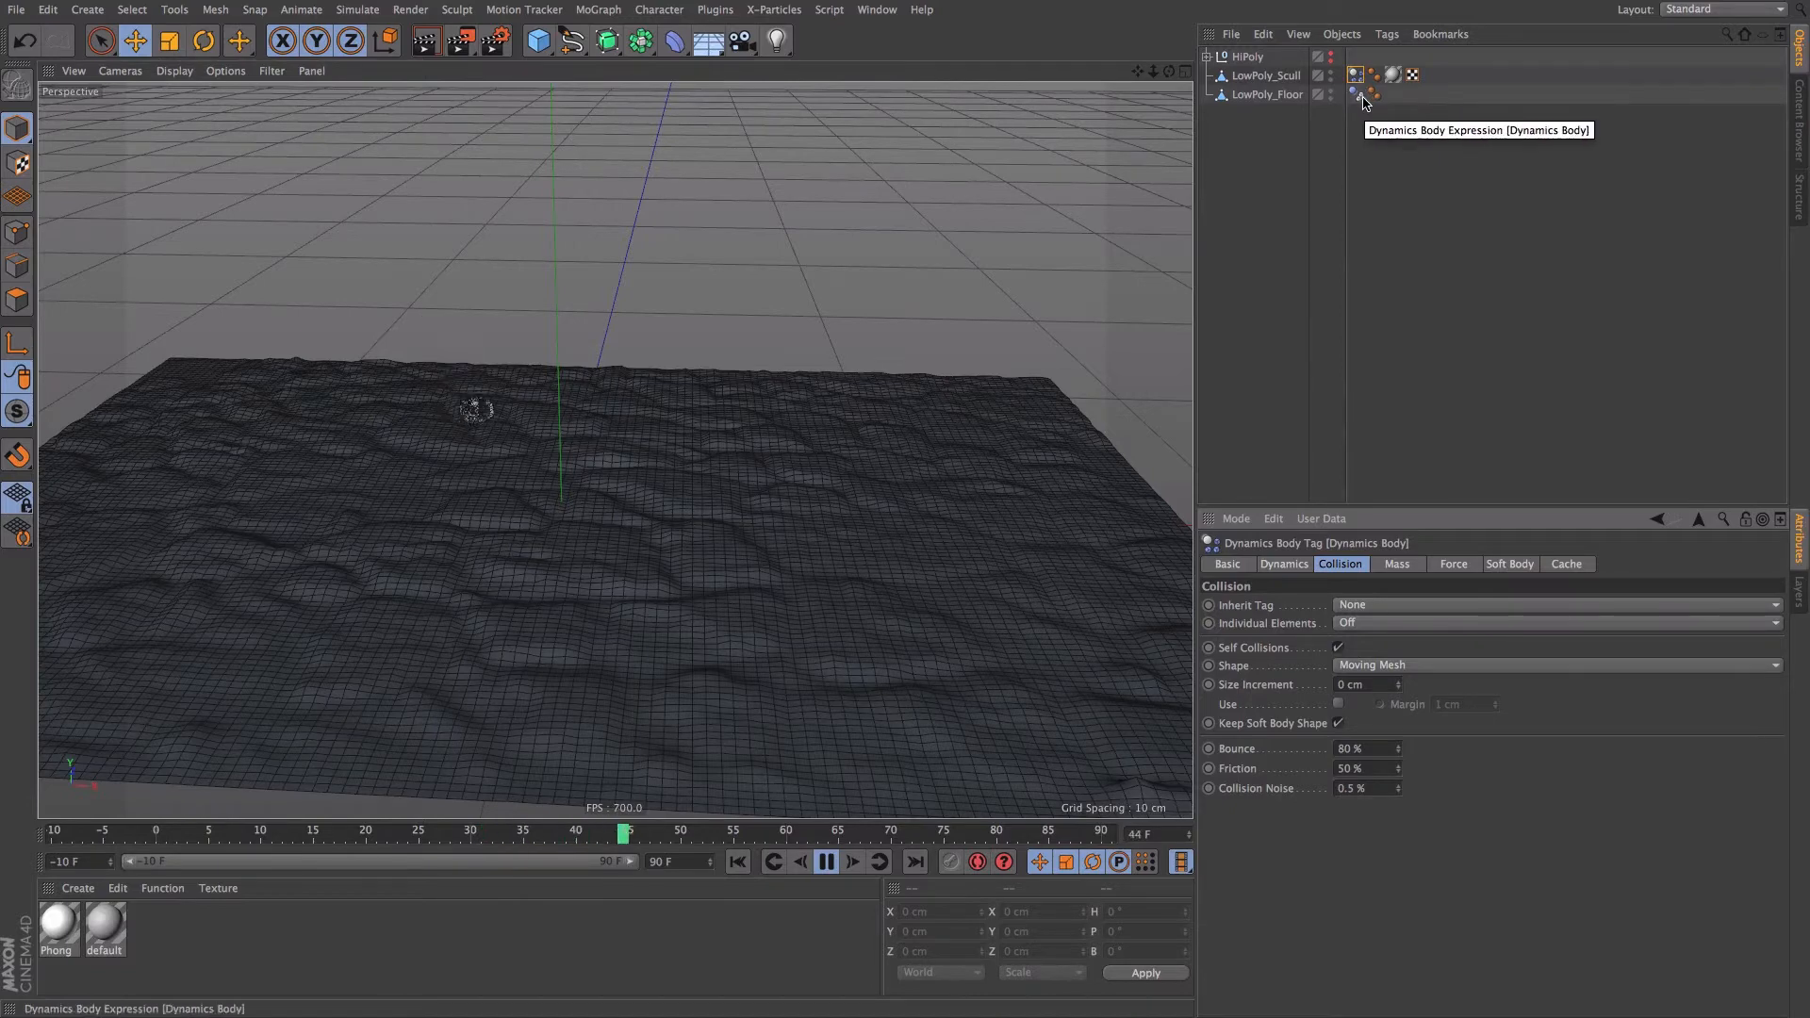
- Set the skull's initial angular velocity to 360°, -360° and 360°, then stop playback and return to frame -10
click(1298, 563)
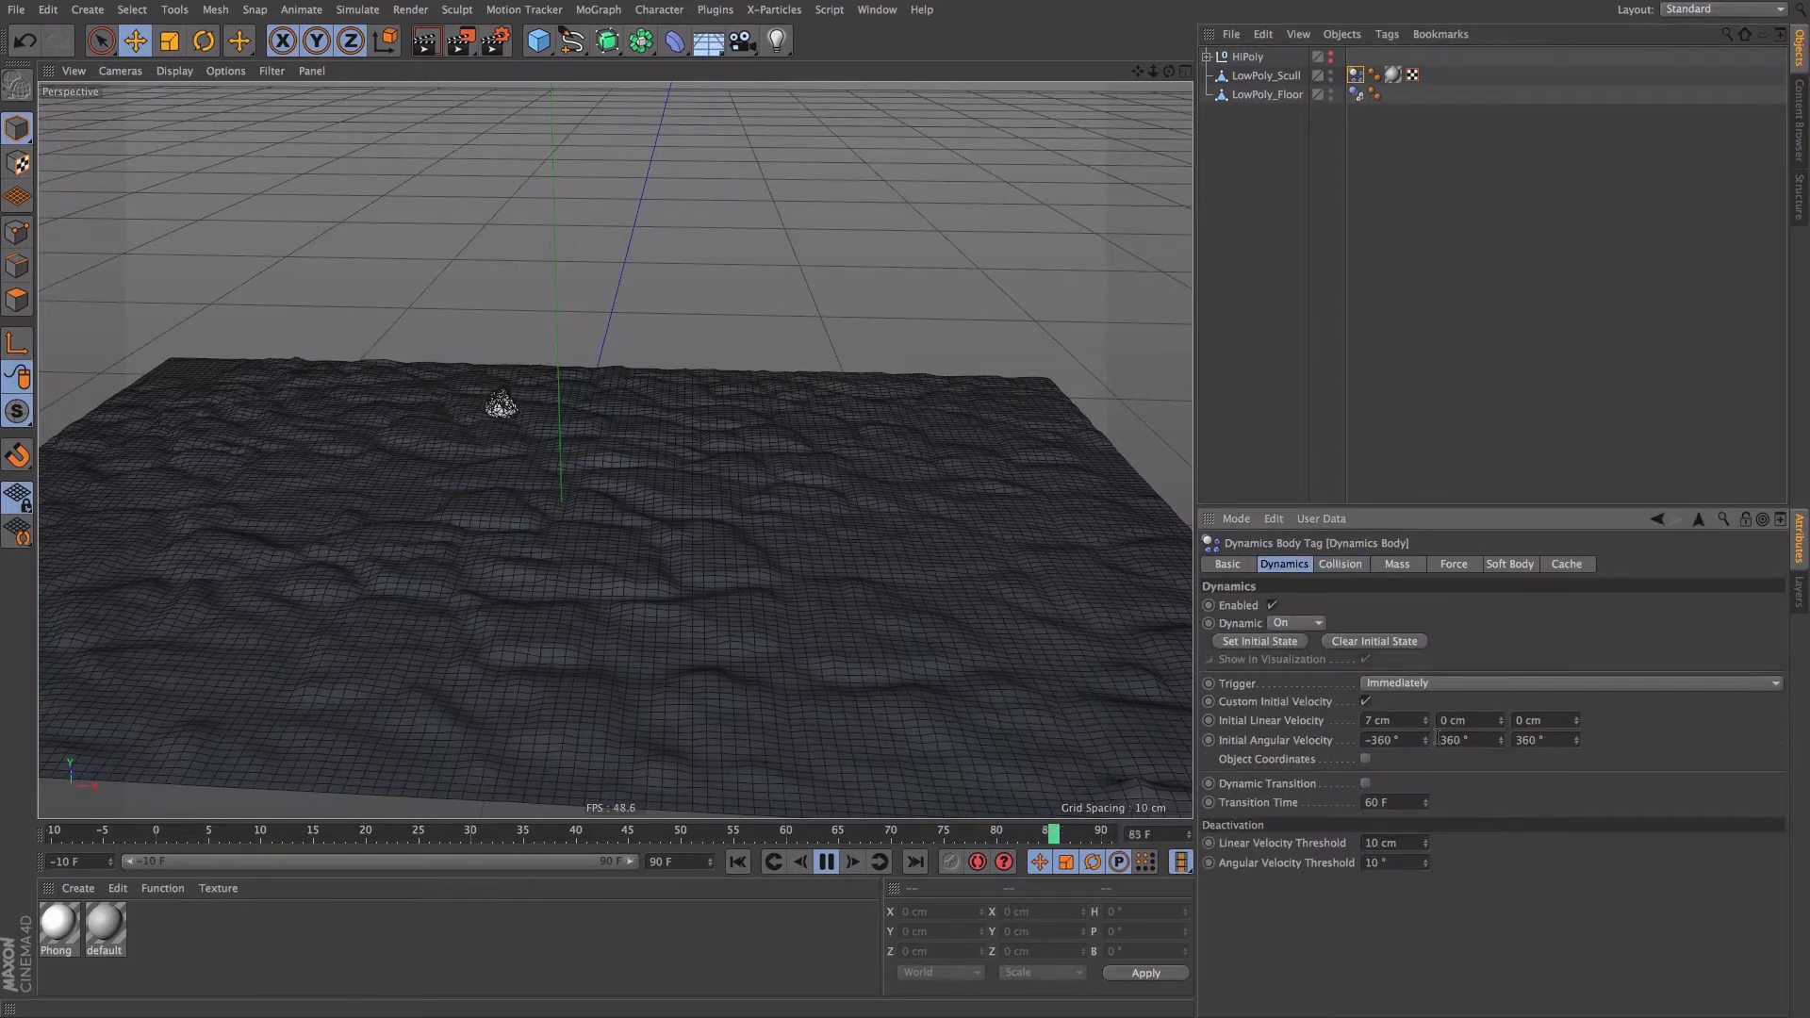
click(1517, 740)
text(-)
text(-)
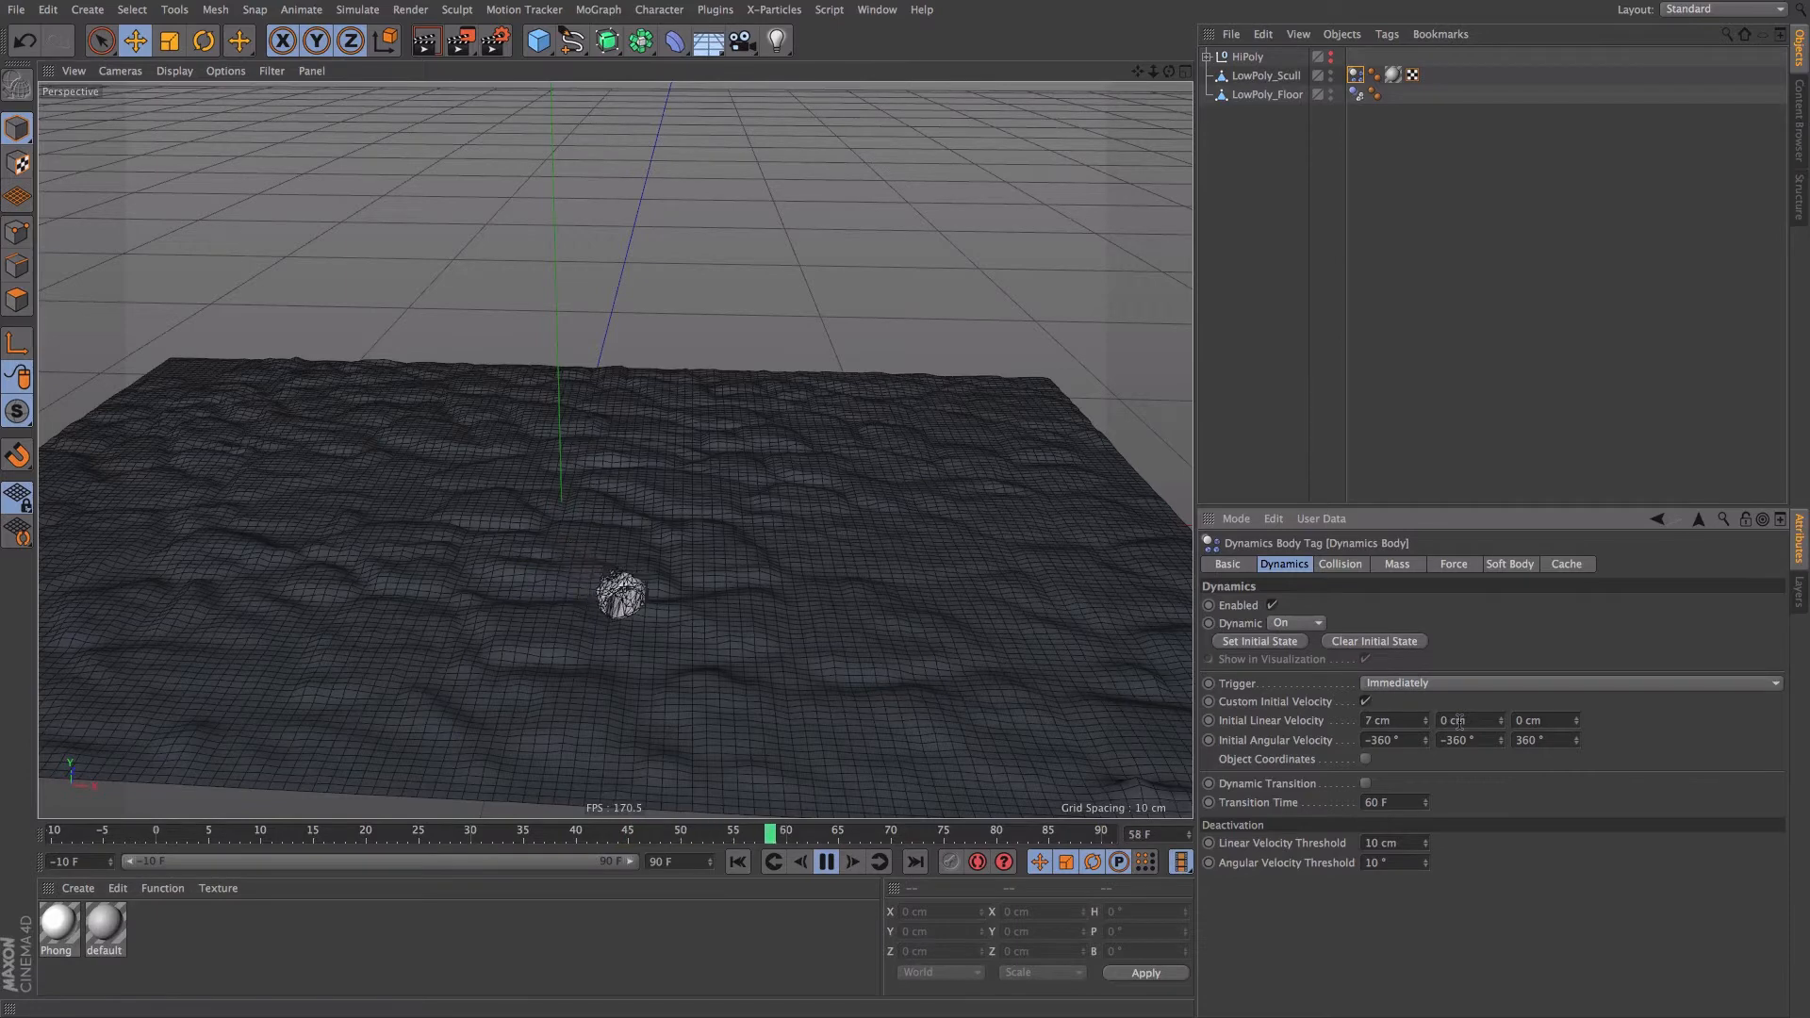
click(1370, 740)
key(BackSpace)
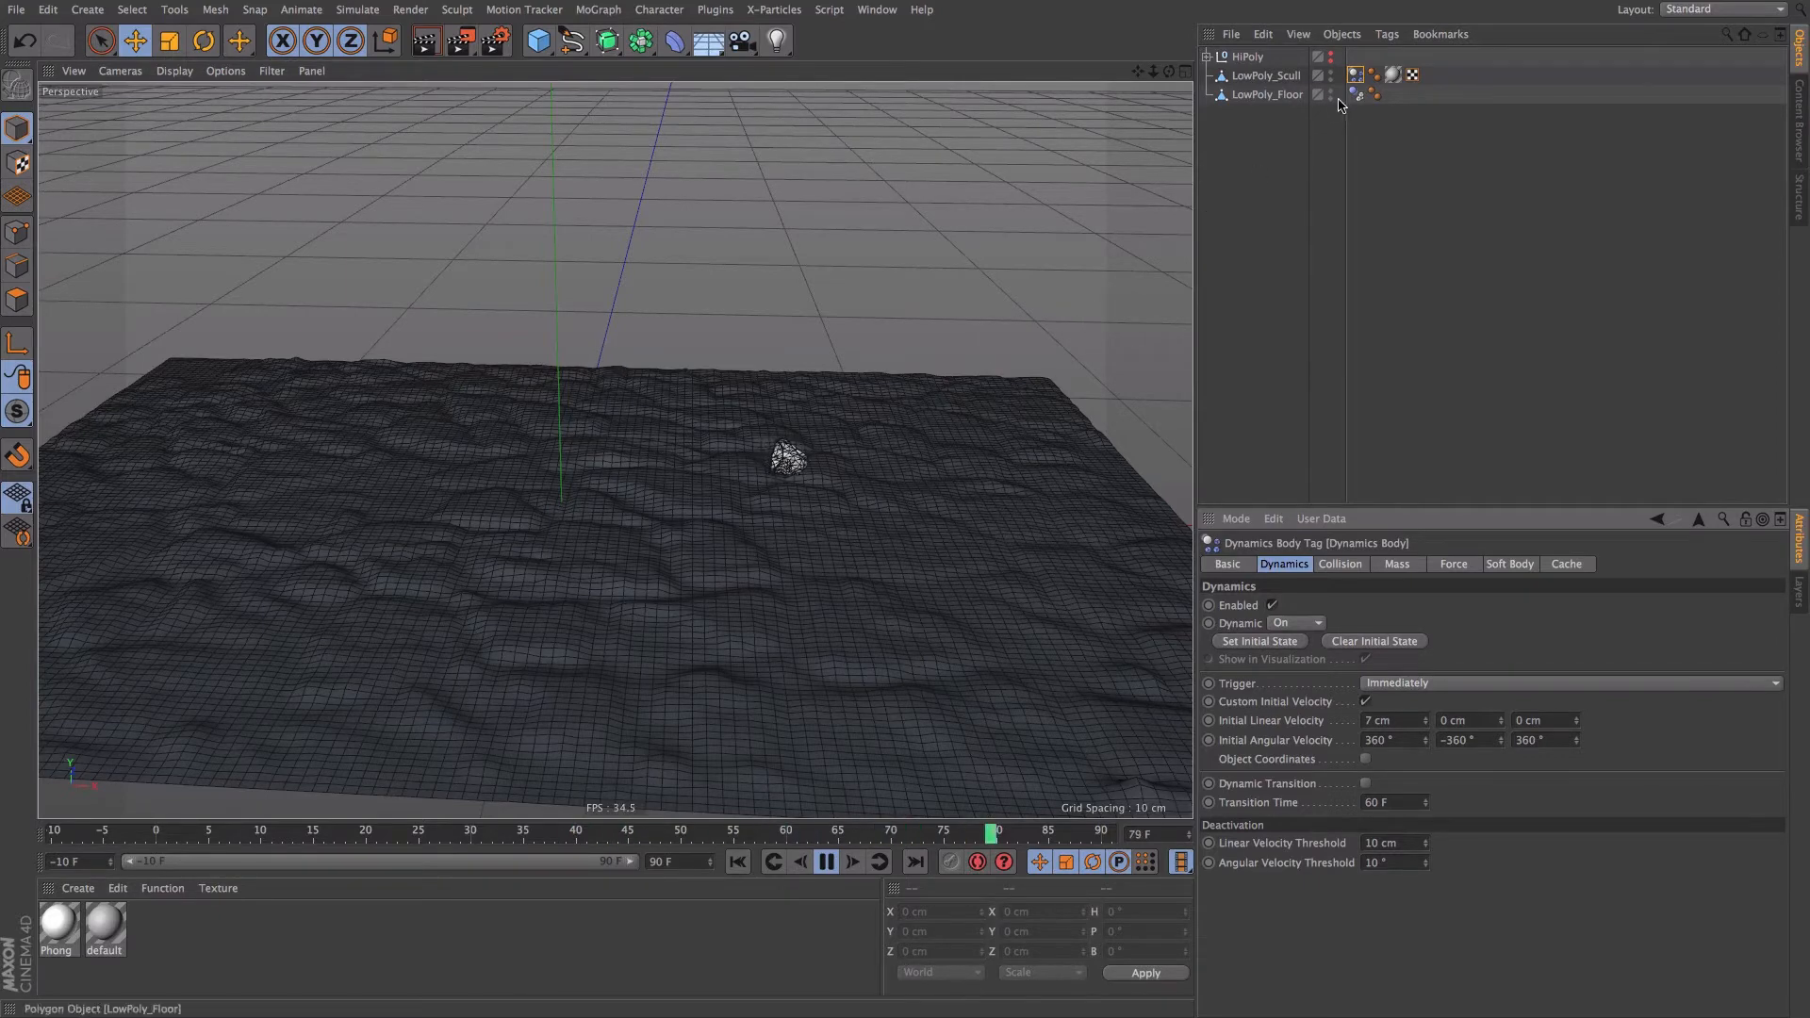
click(825, 861)
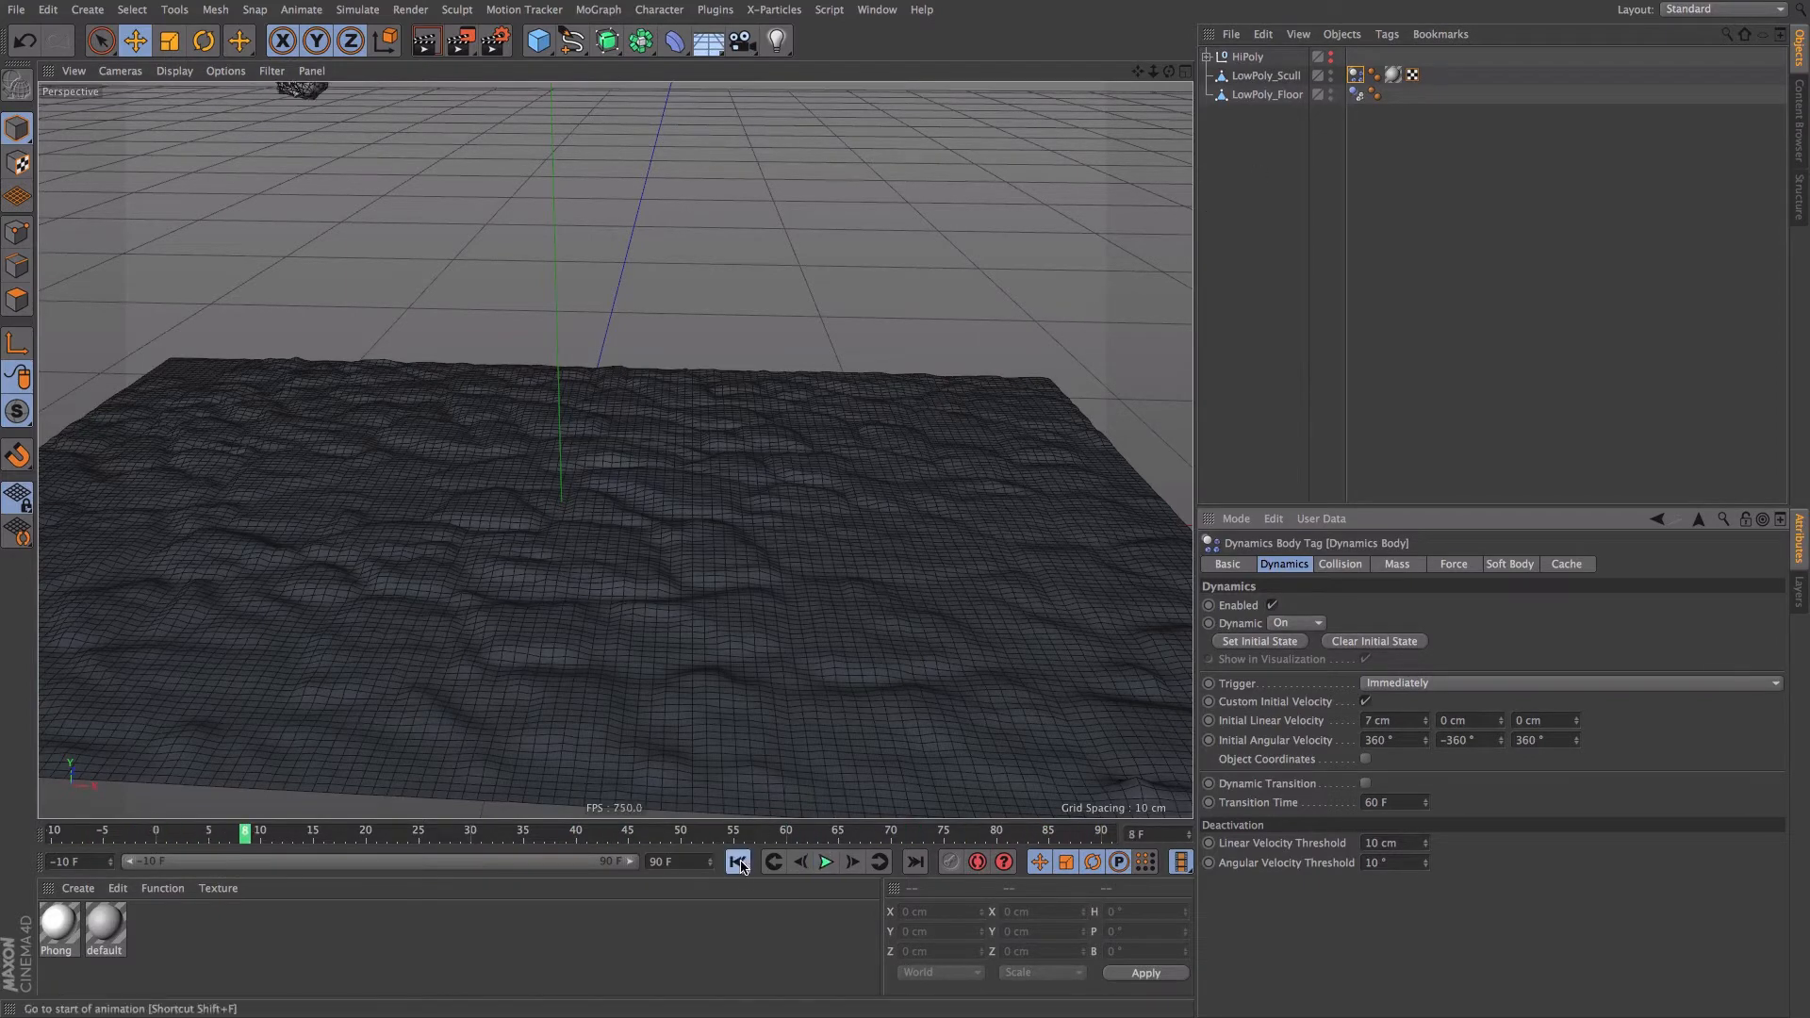
click(737, 861)
- Select LowPoly_Scull and enable Custom Center in the mass settings of its Dynamics Body tag
alt+drag(509, 399, 437, 507)
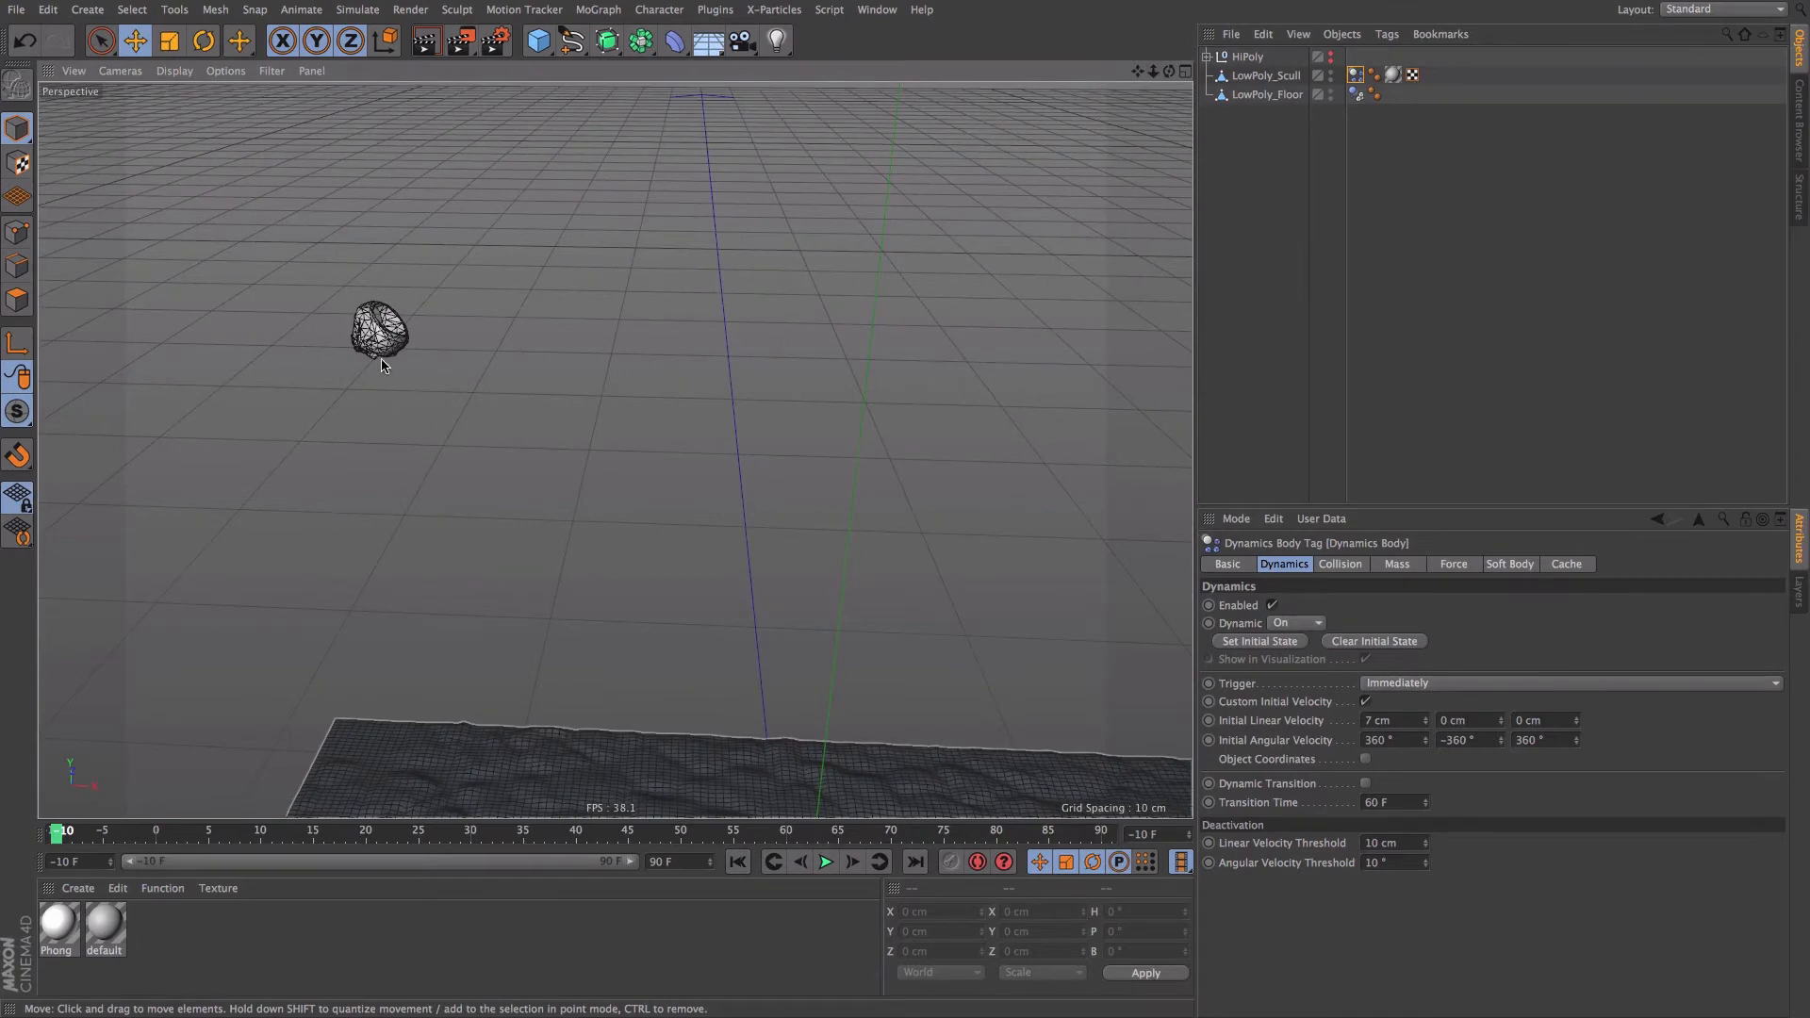
alt+right_drag(382, 366, 514, 359)
alt+drag(397, 319, 73, 247)
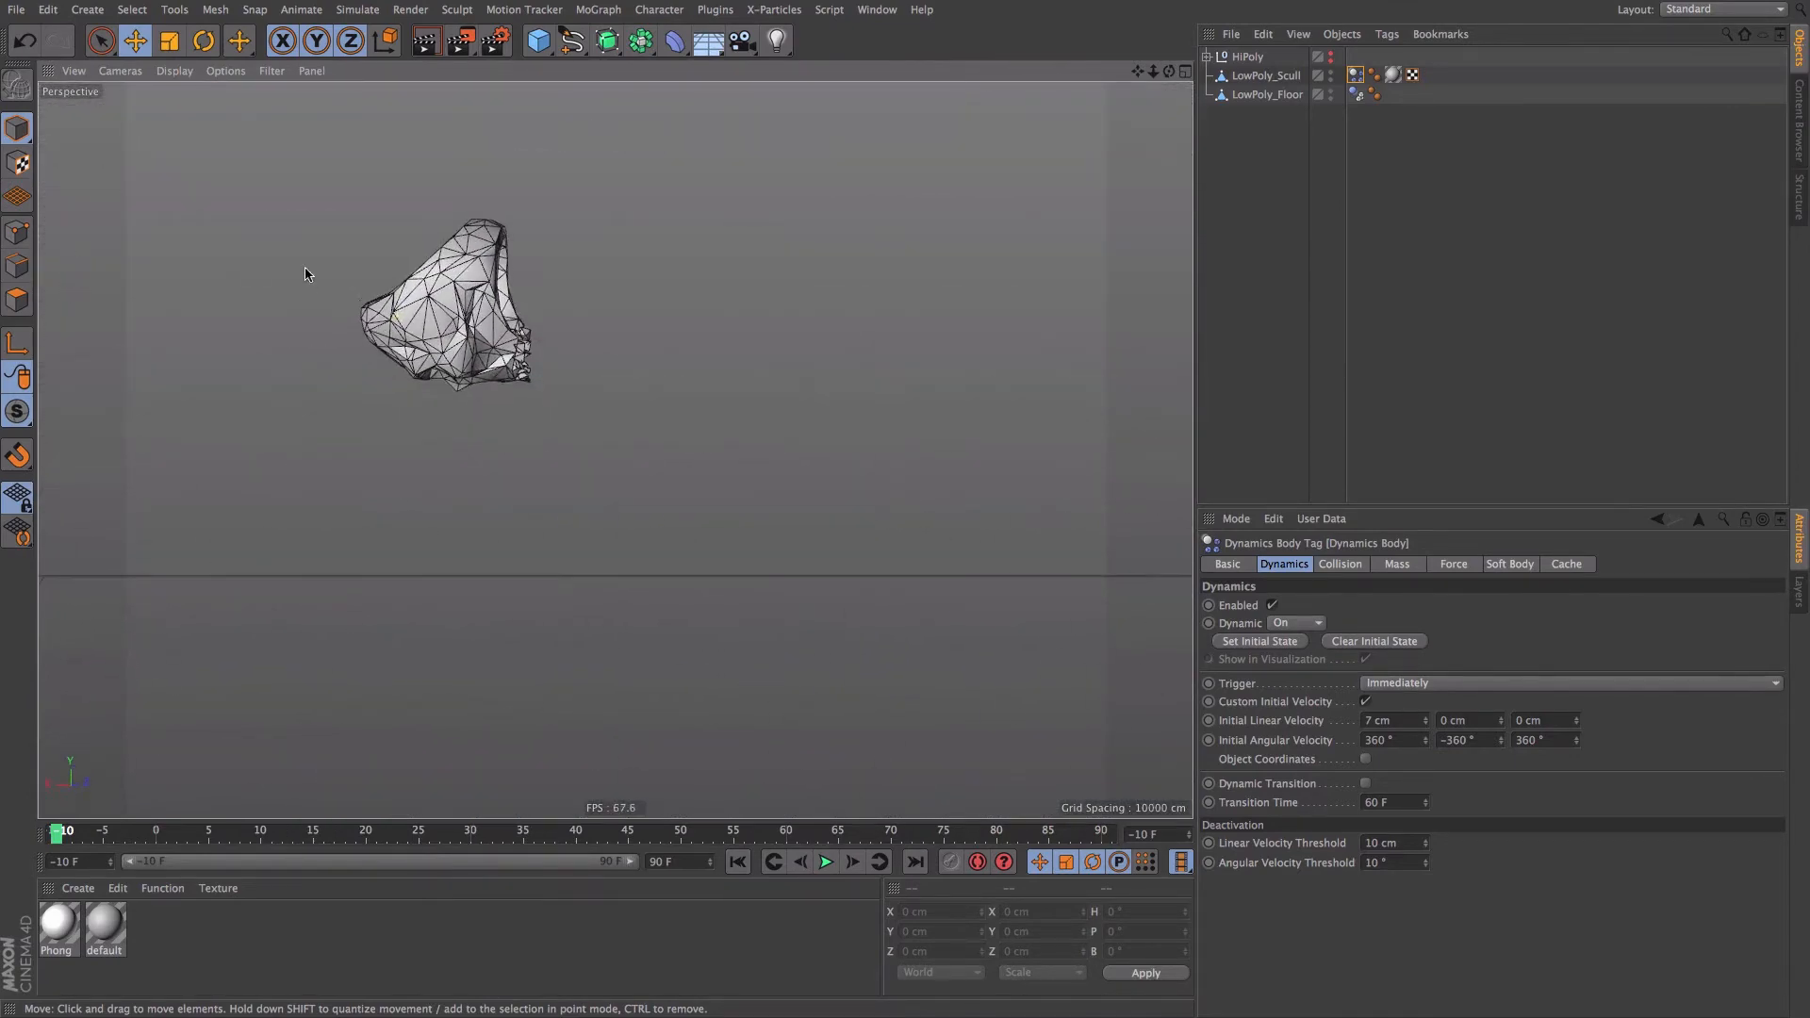
click(487, 339)
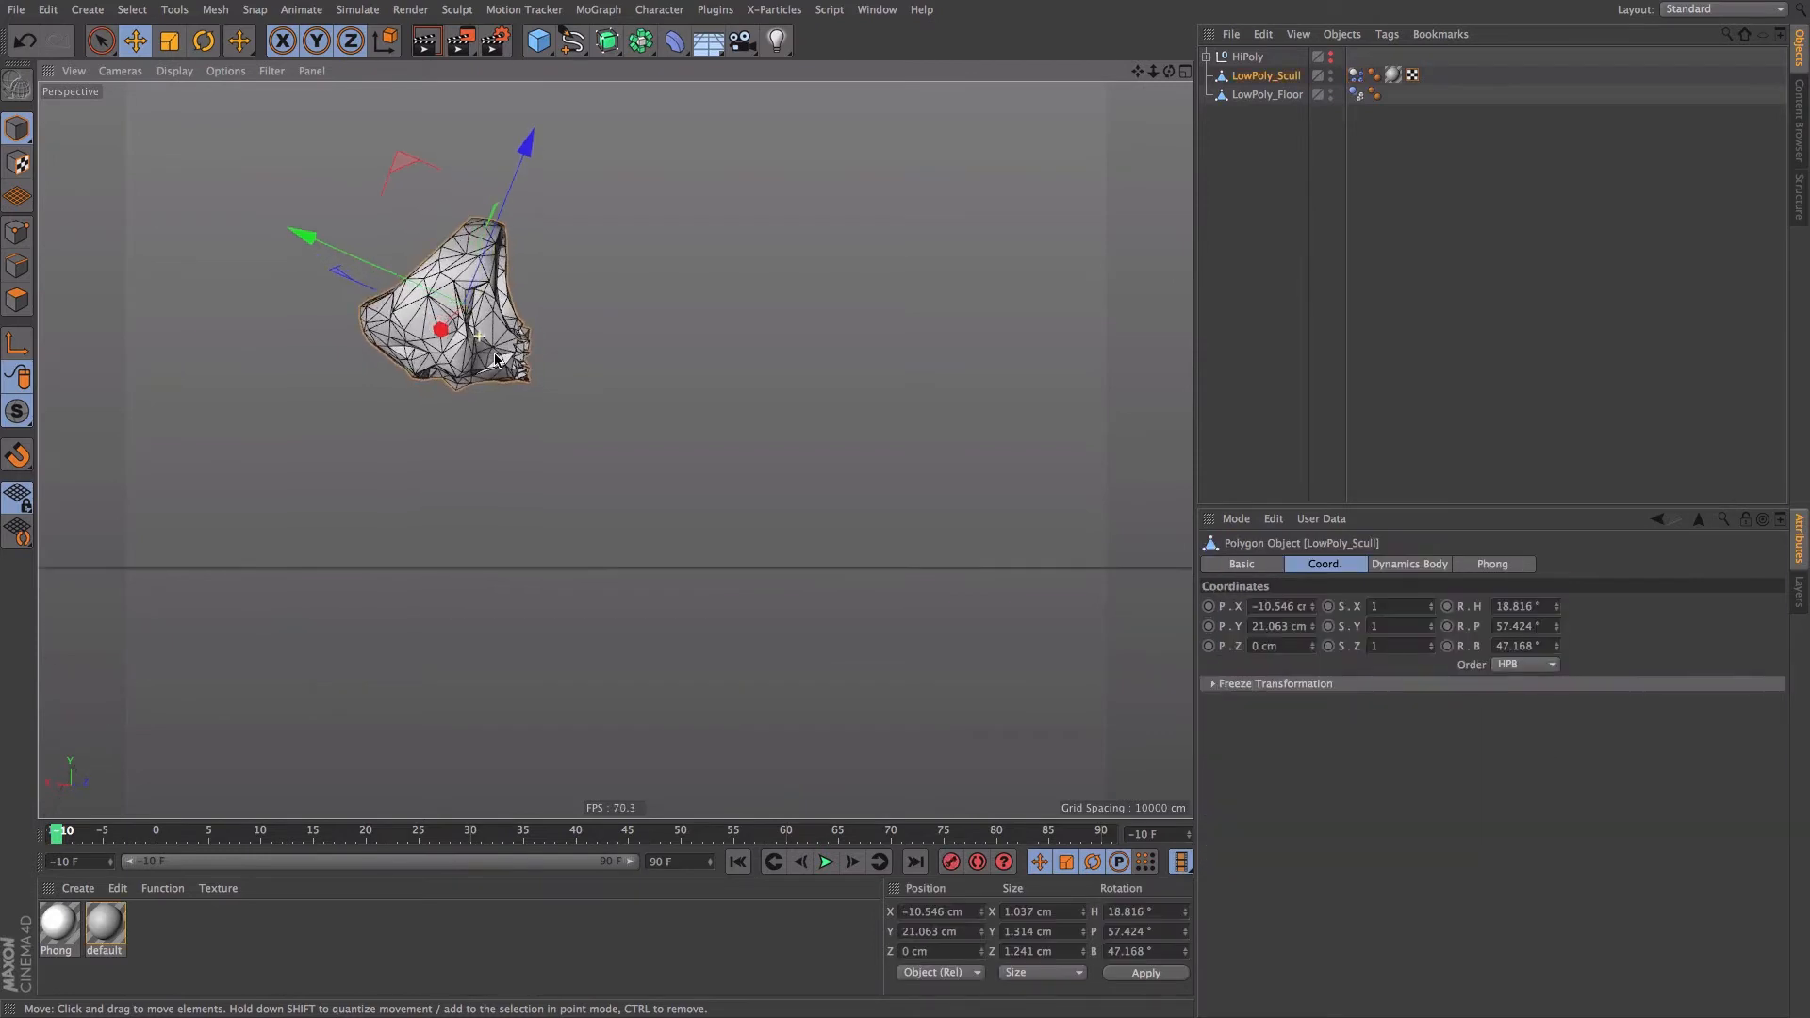
click(1357, 76)
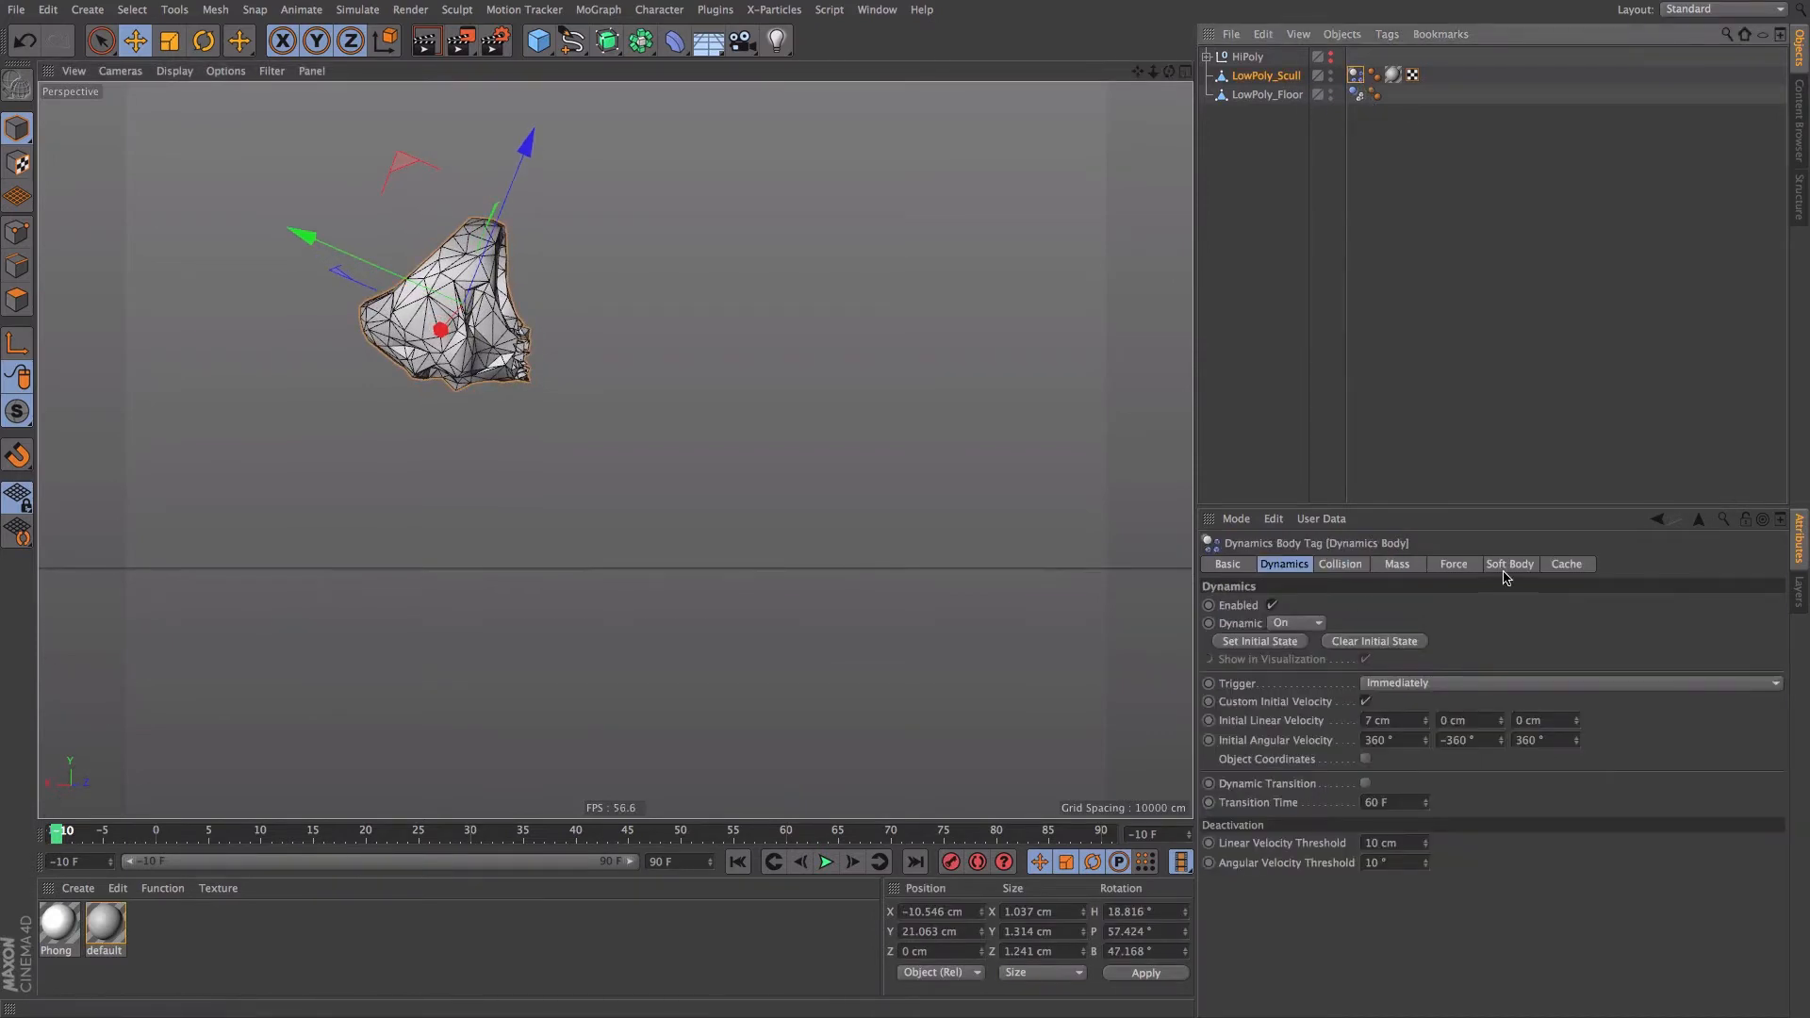
click(1399, 565)
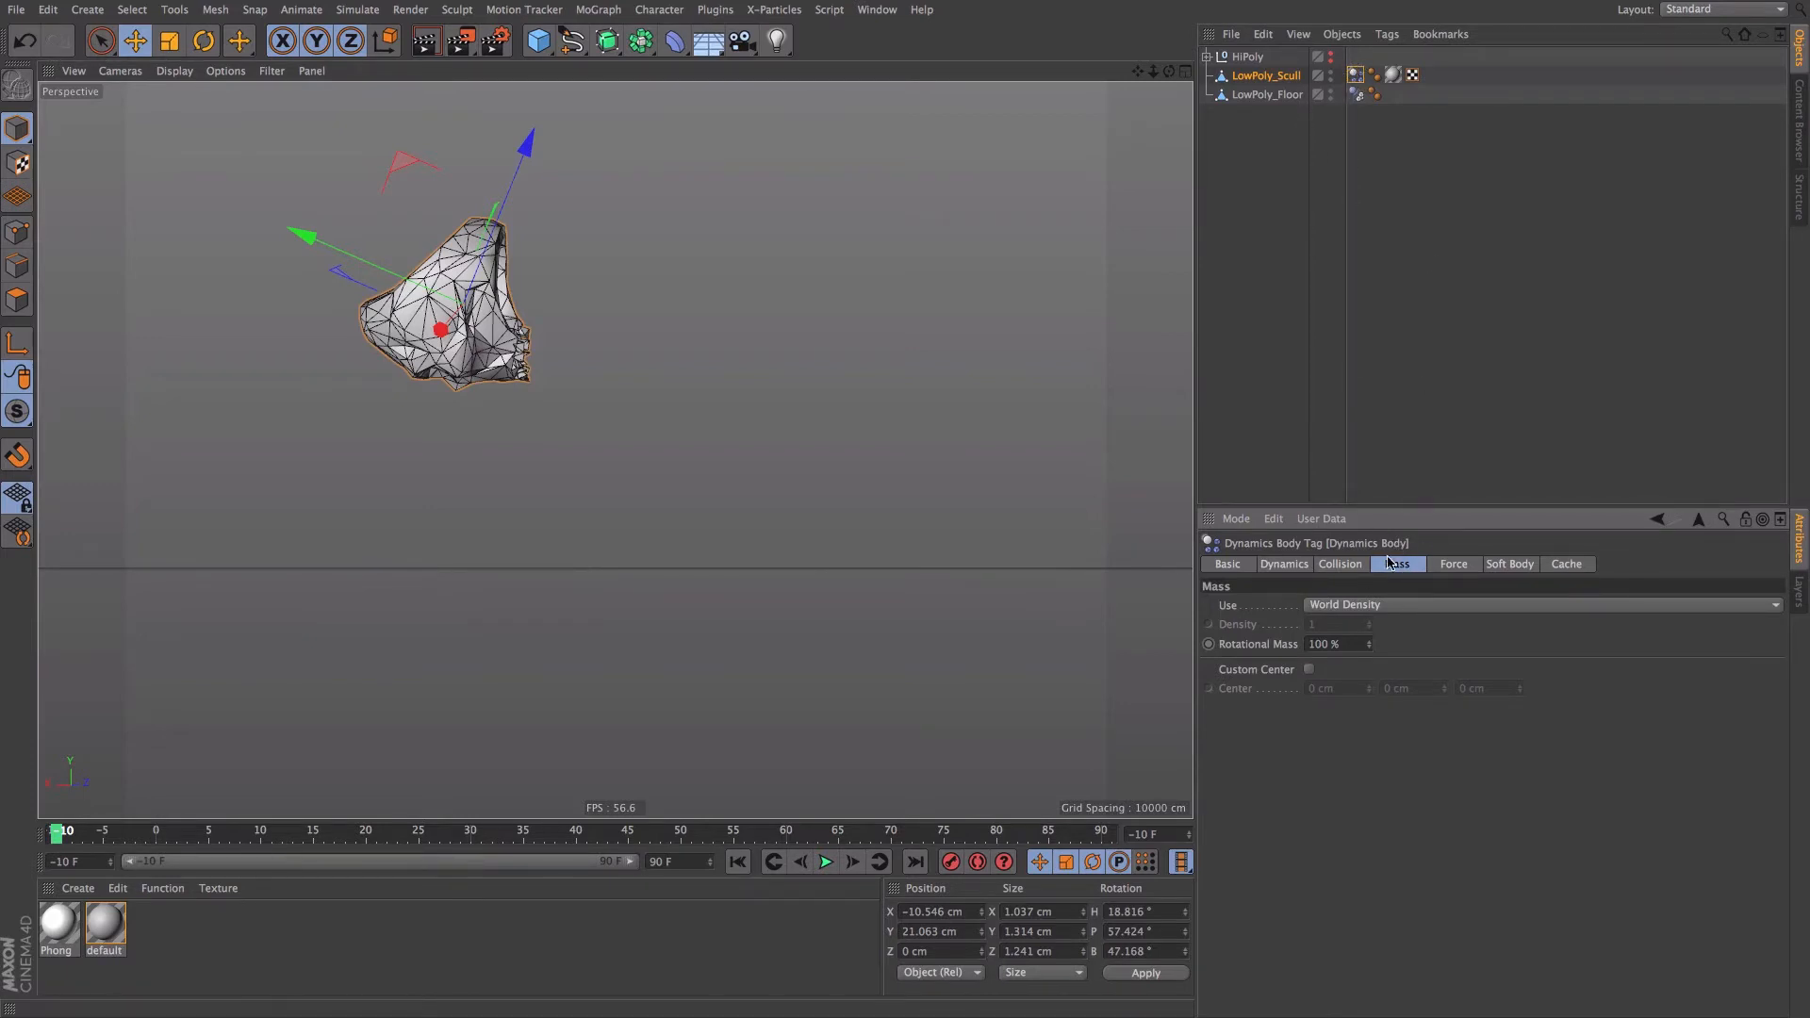
click(1309, 670)
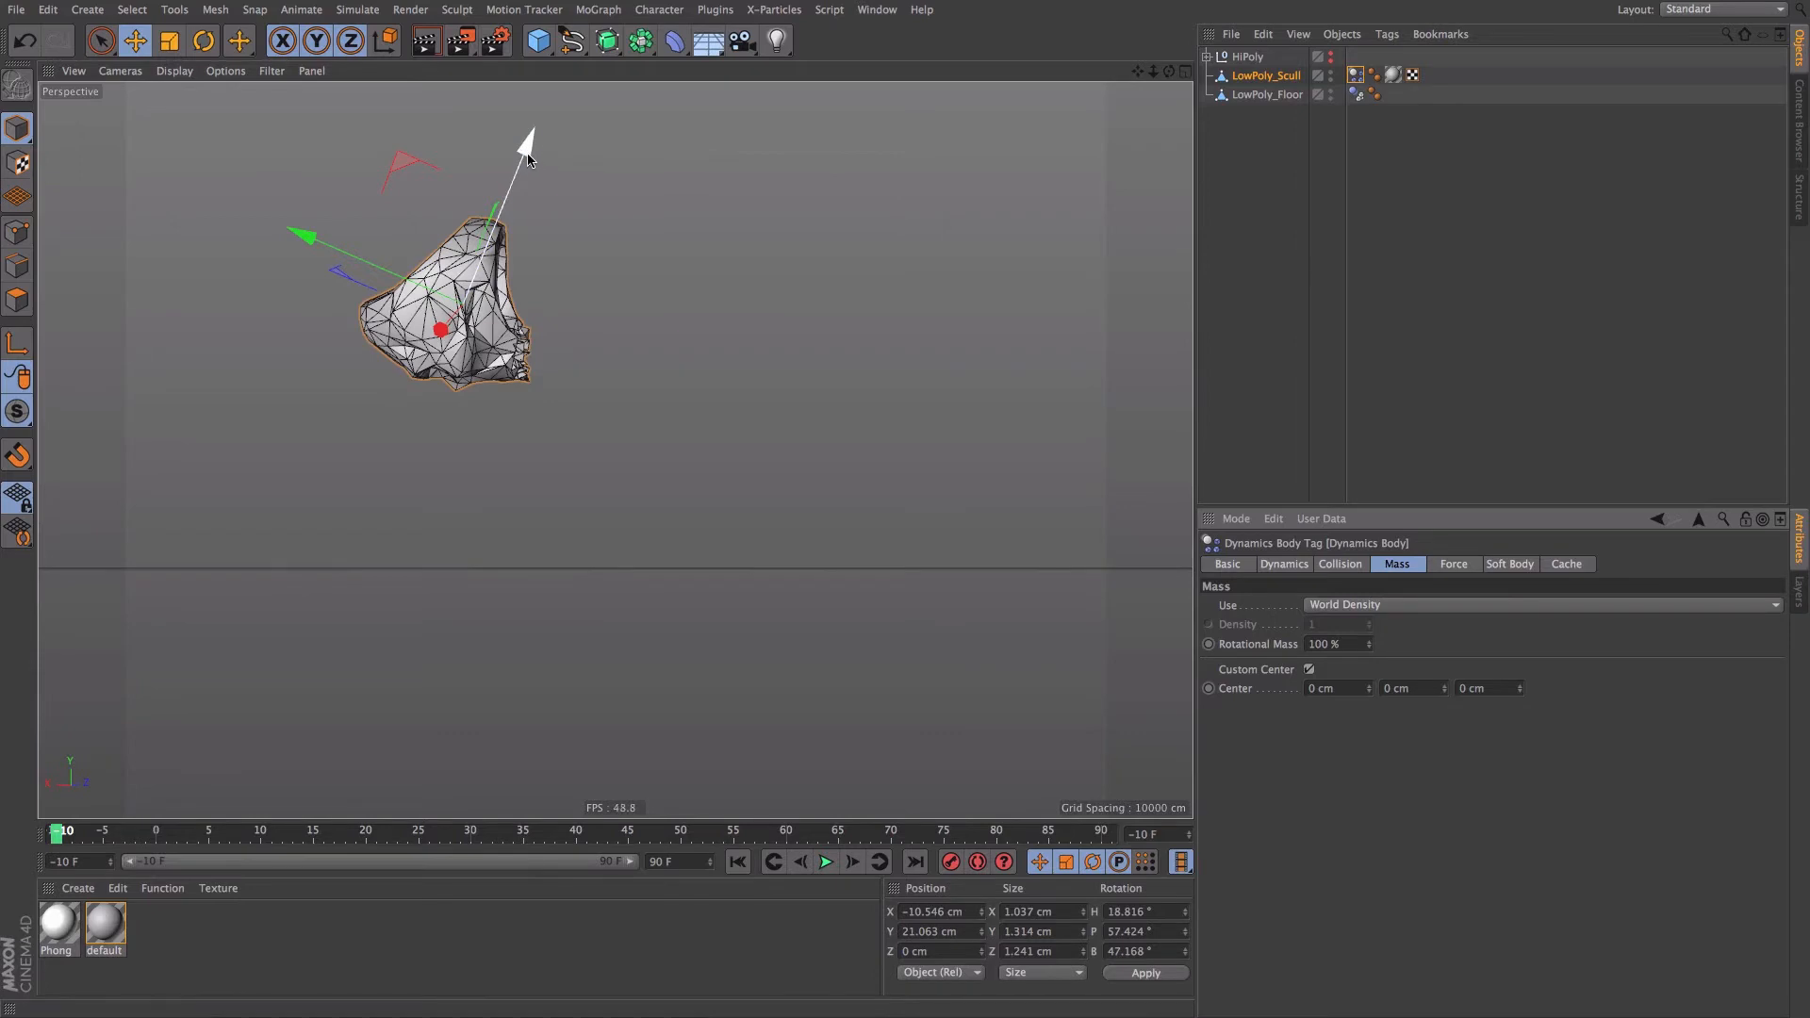
- Add a null as a child of LowPoly_Scull and zero its position and rotation with Reset PSR
alt+drag(482, 254, 610, 206)
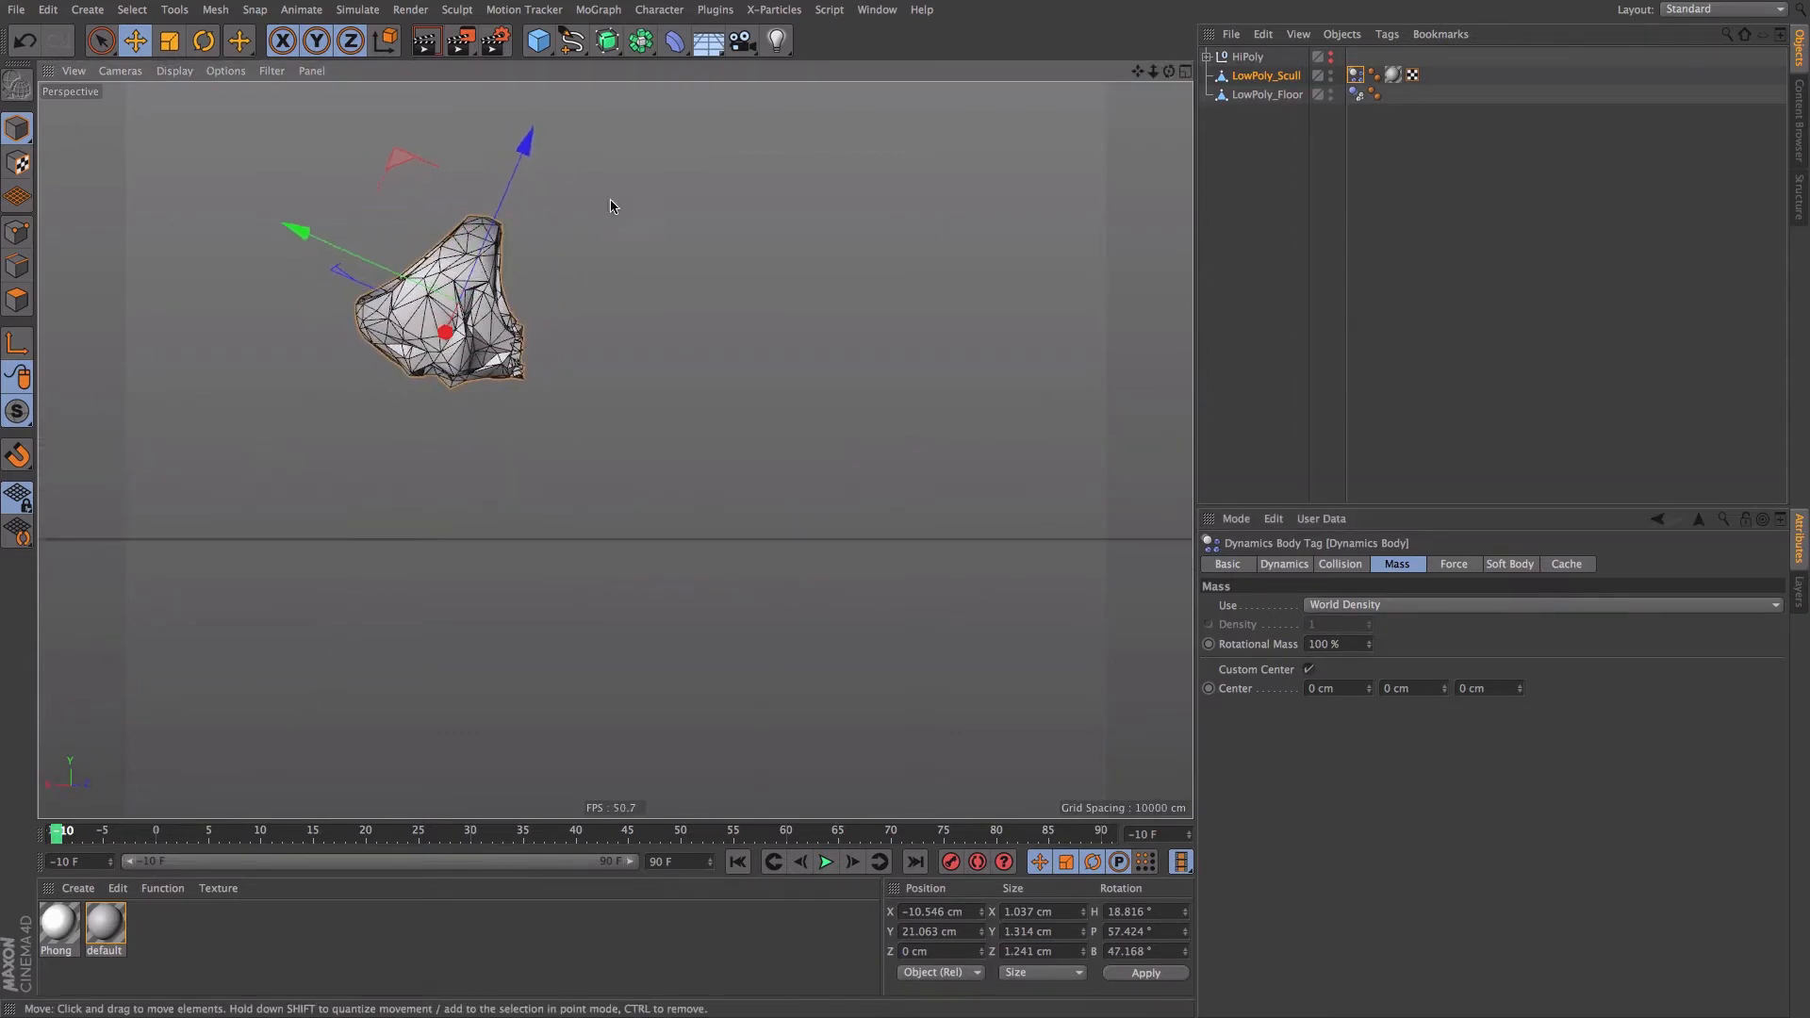
click(539, 40)
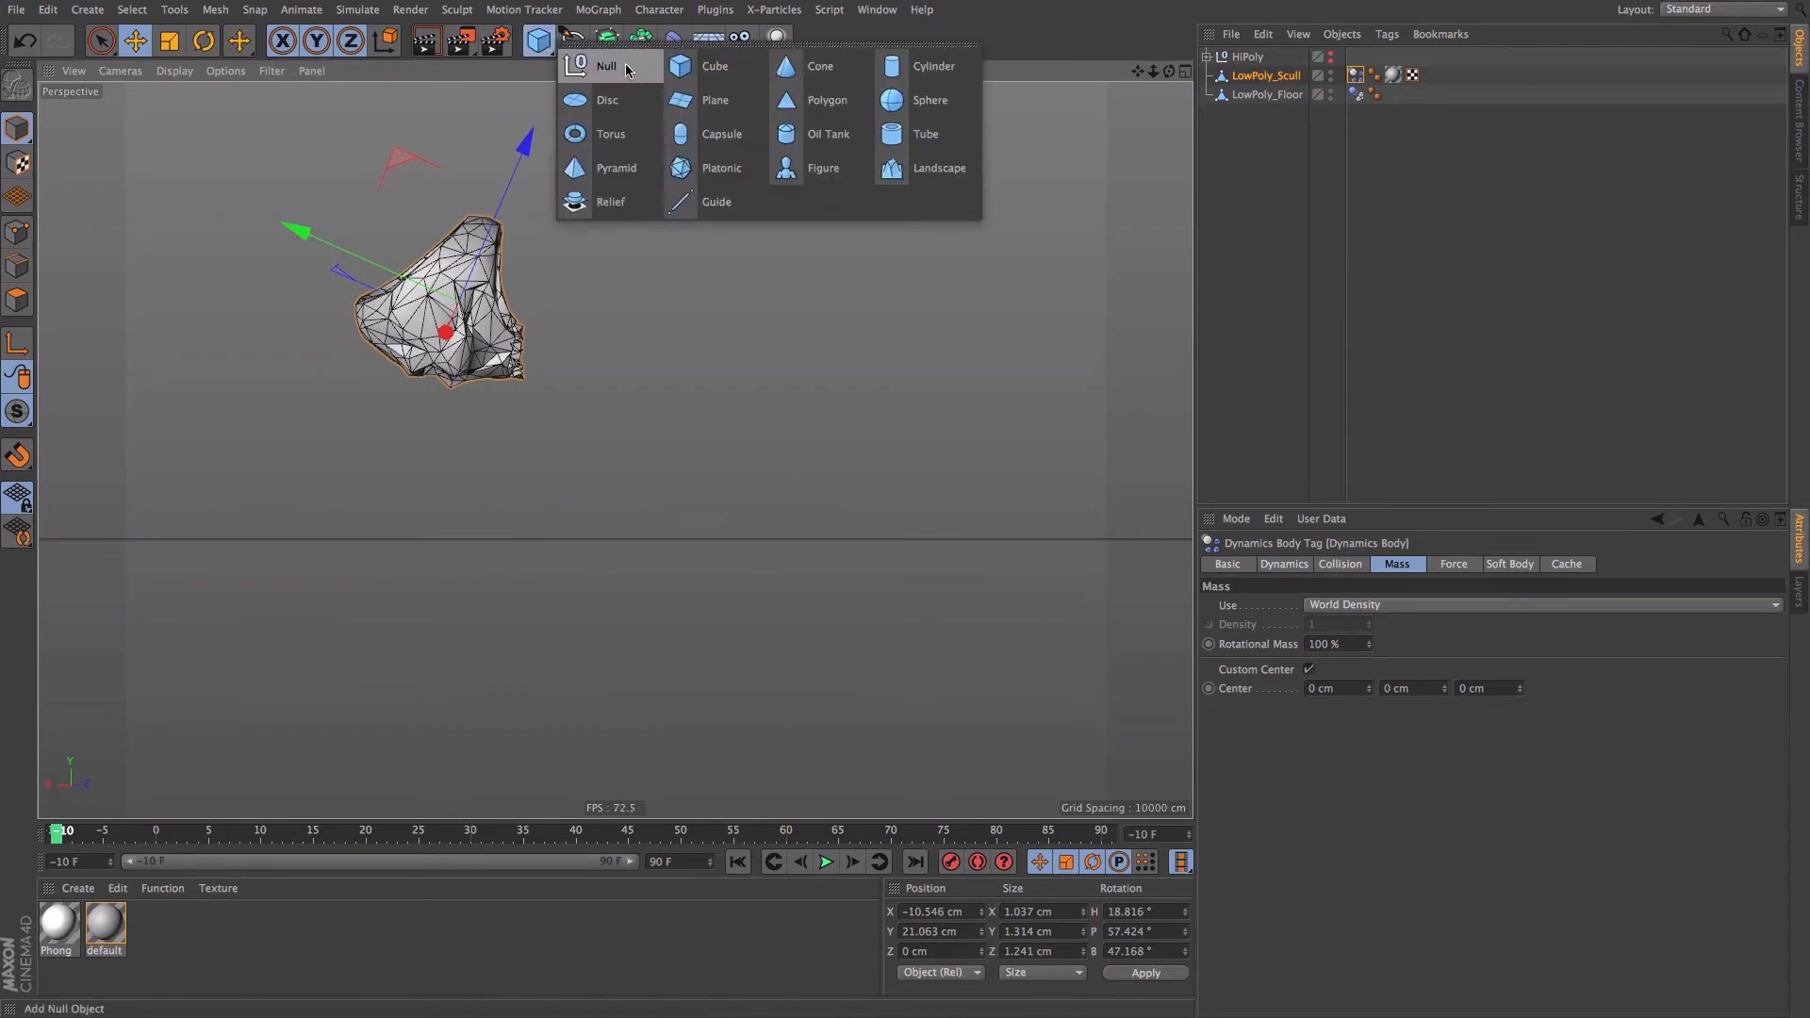
click(627, 68)
key(shift+c)
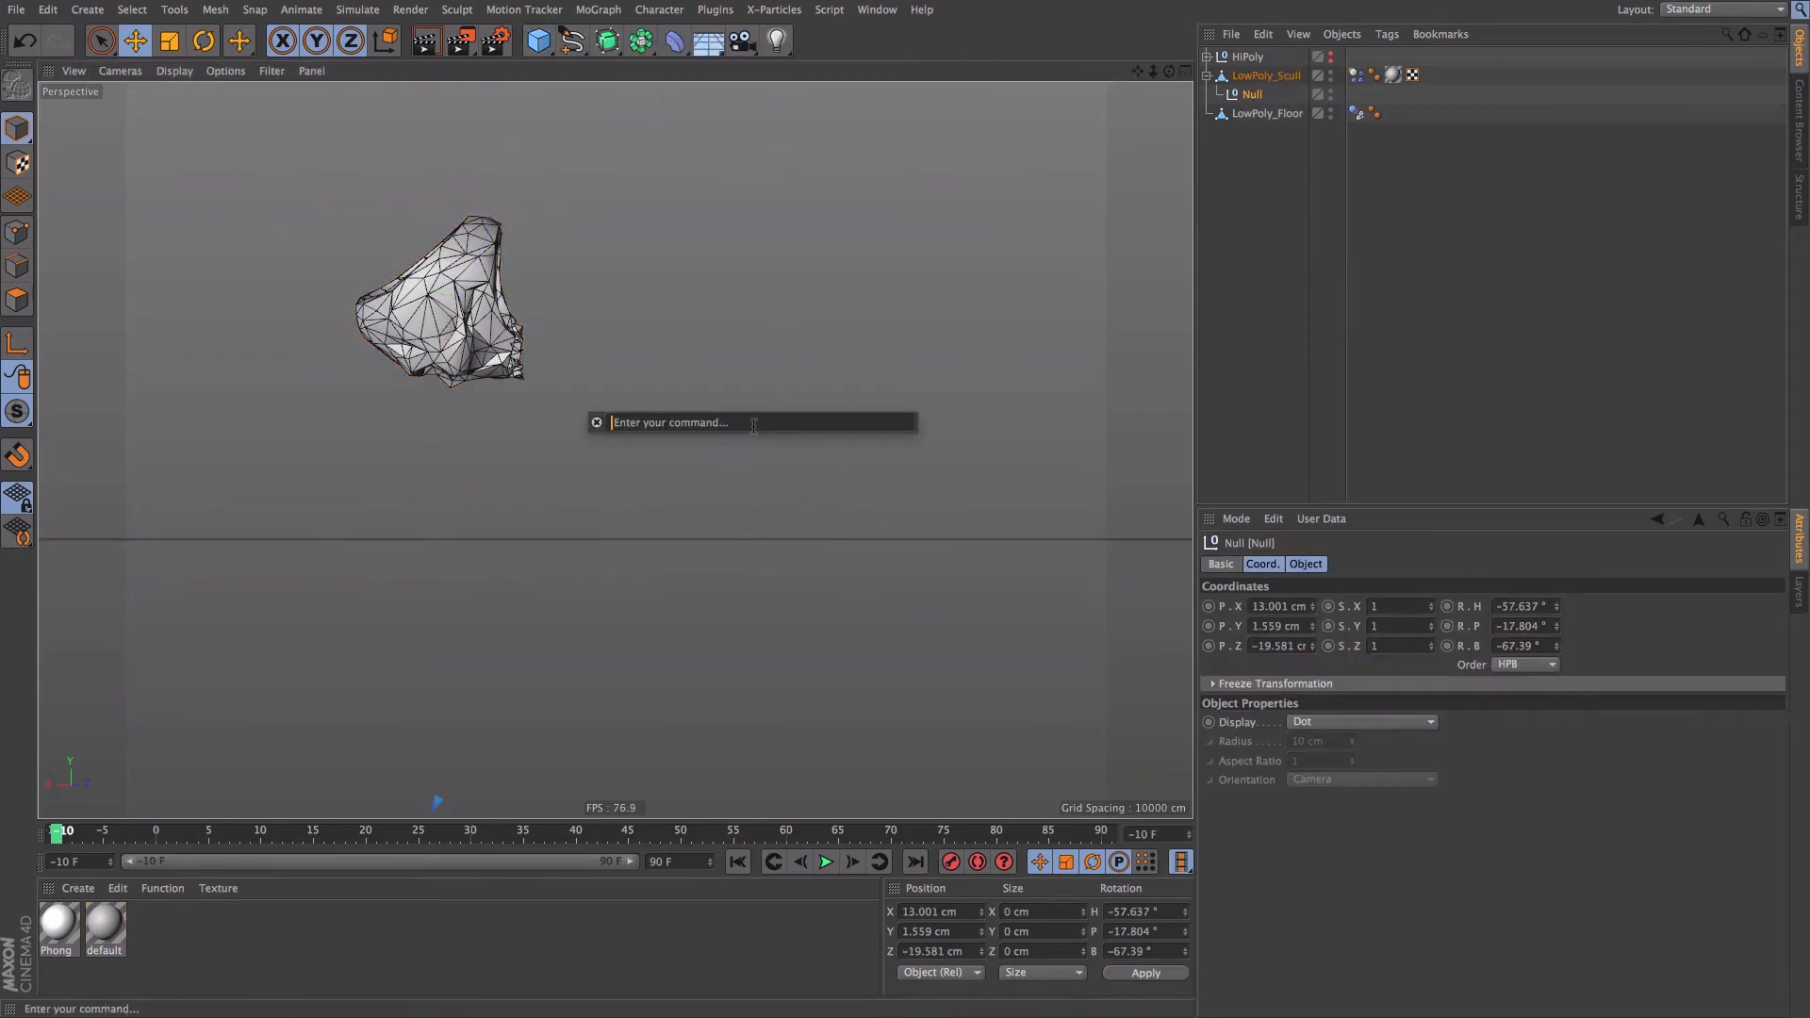
text(reset)
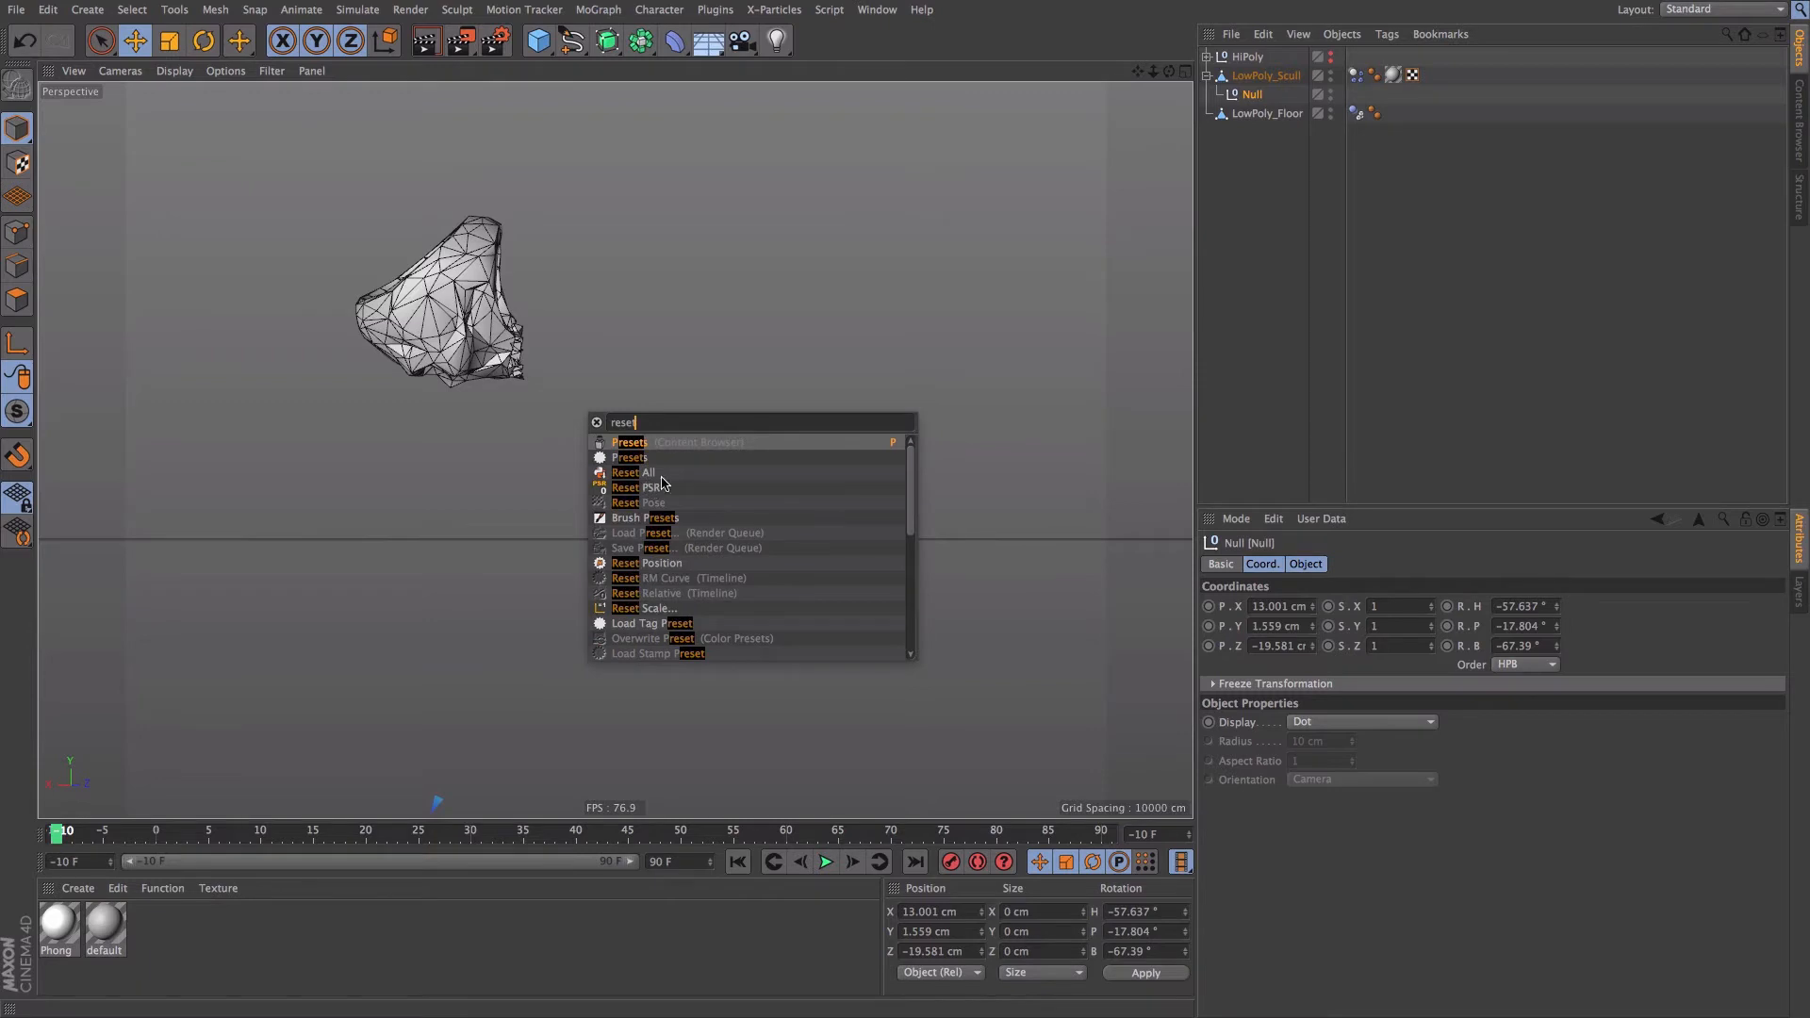
drag(662, 484, 1100, 50)
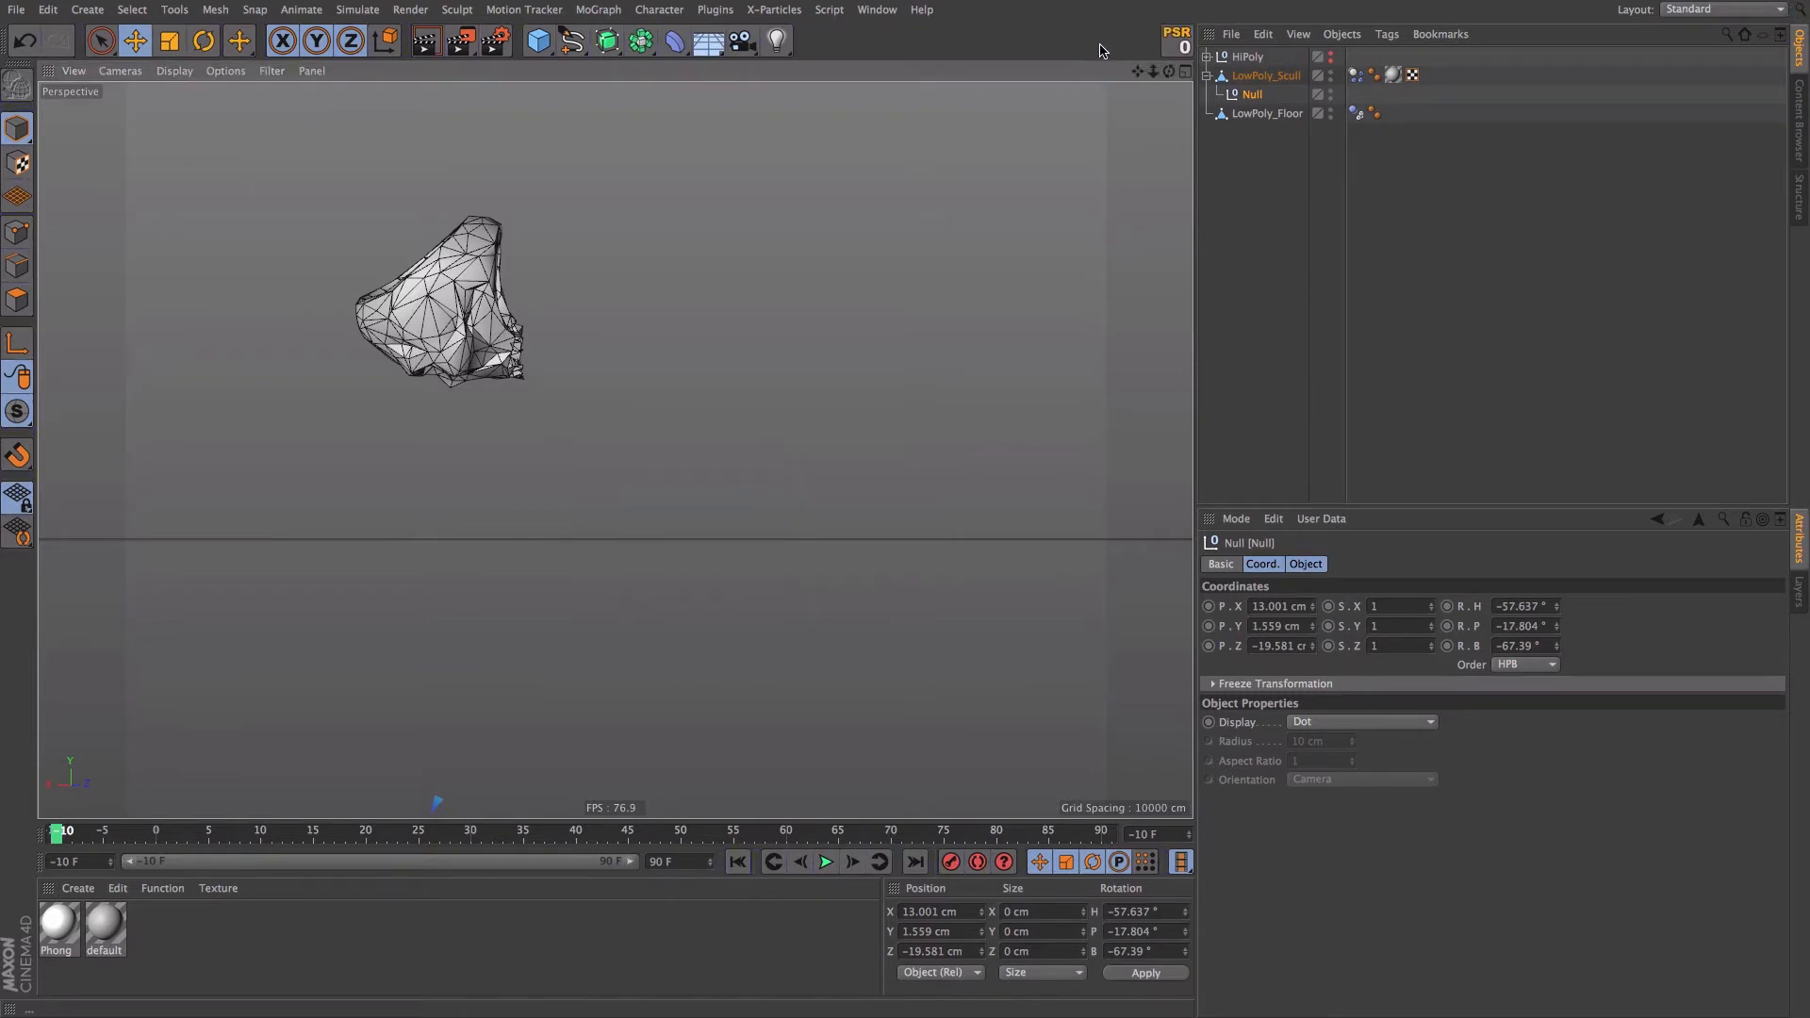
click(1178, 42)
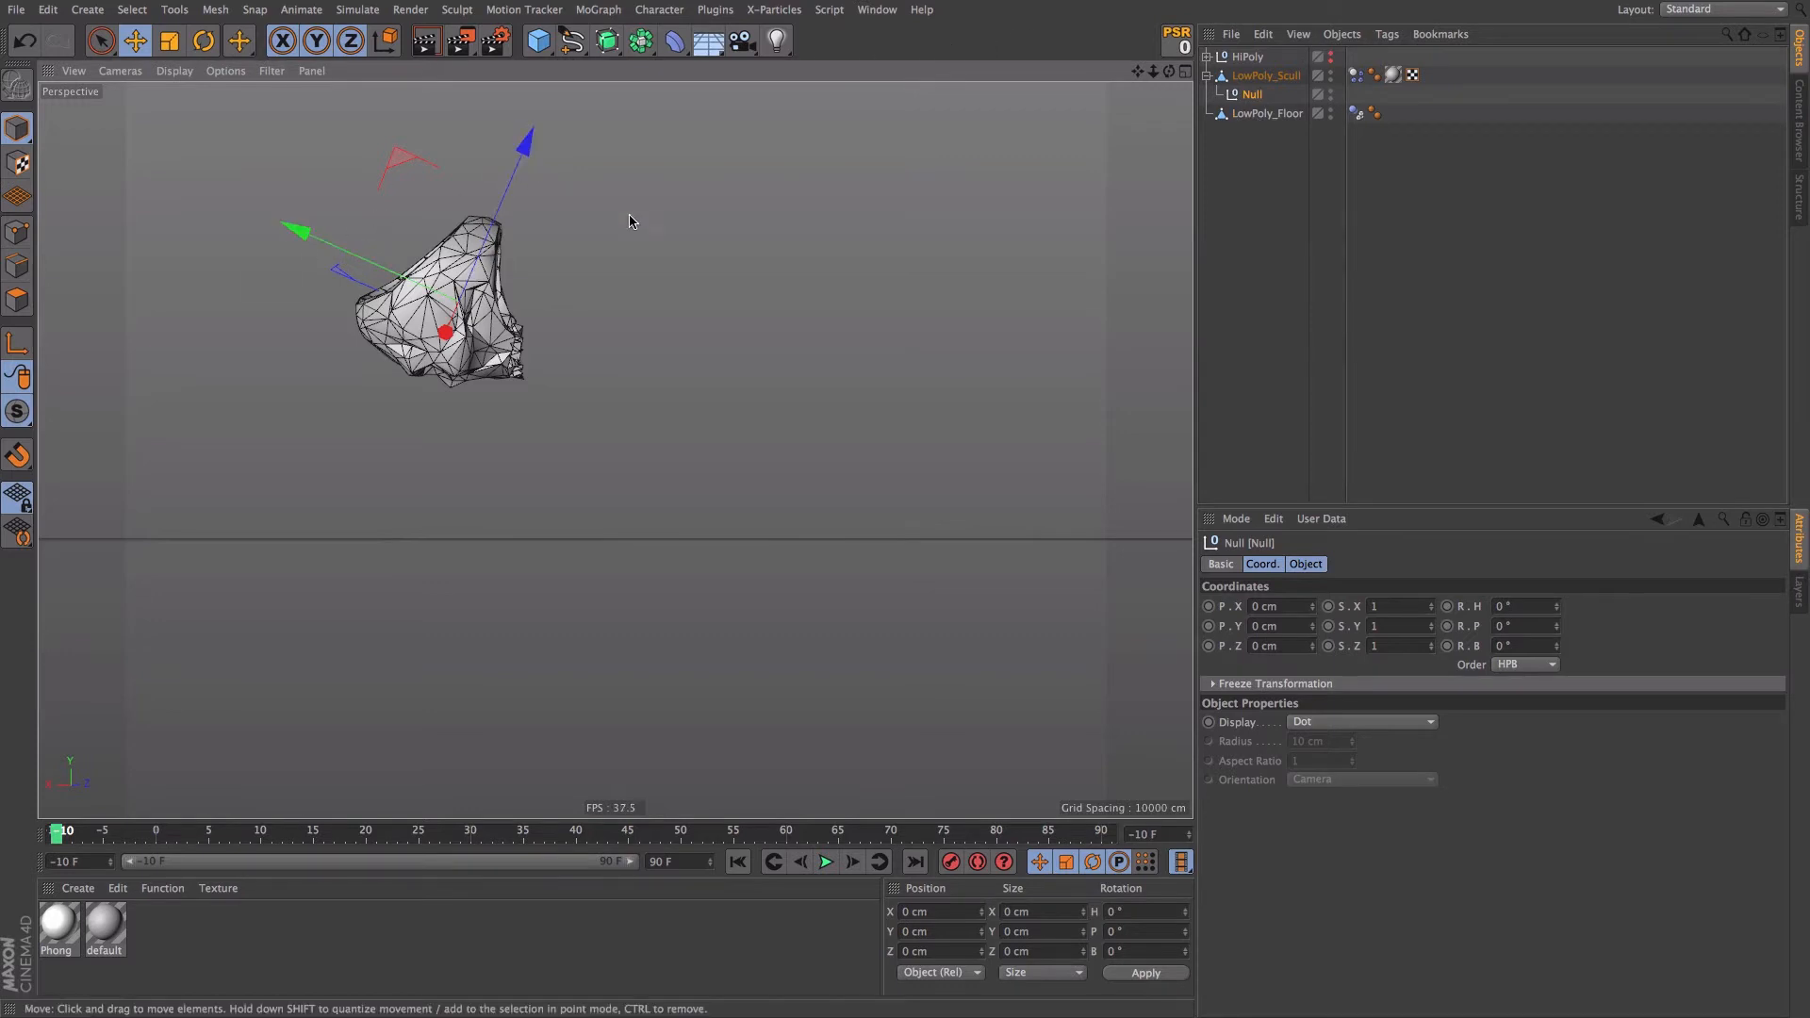
- Move the null along its Z axis to about -0.129 cm to locate the skull's mass center
alt+drag(396, 328, 400, 283)
drag(531, 169, 531, 189)
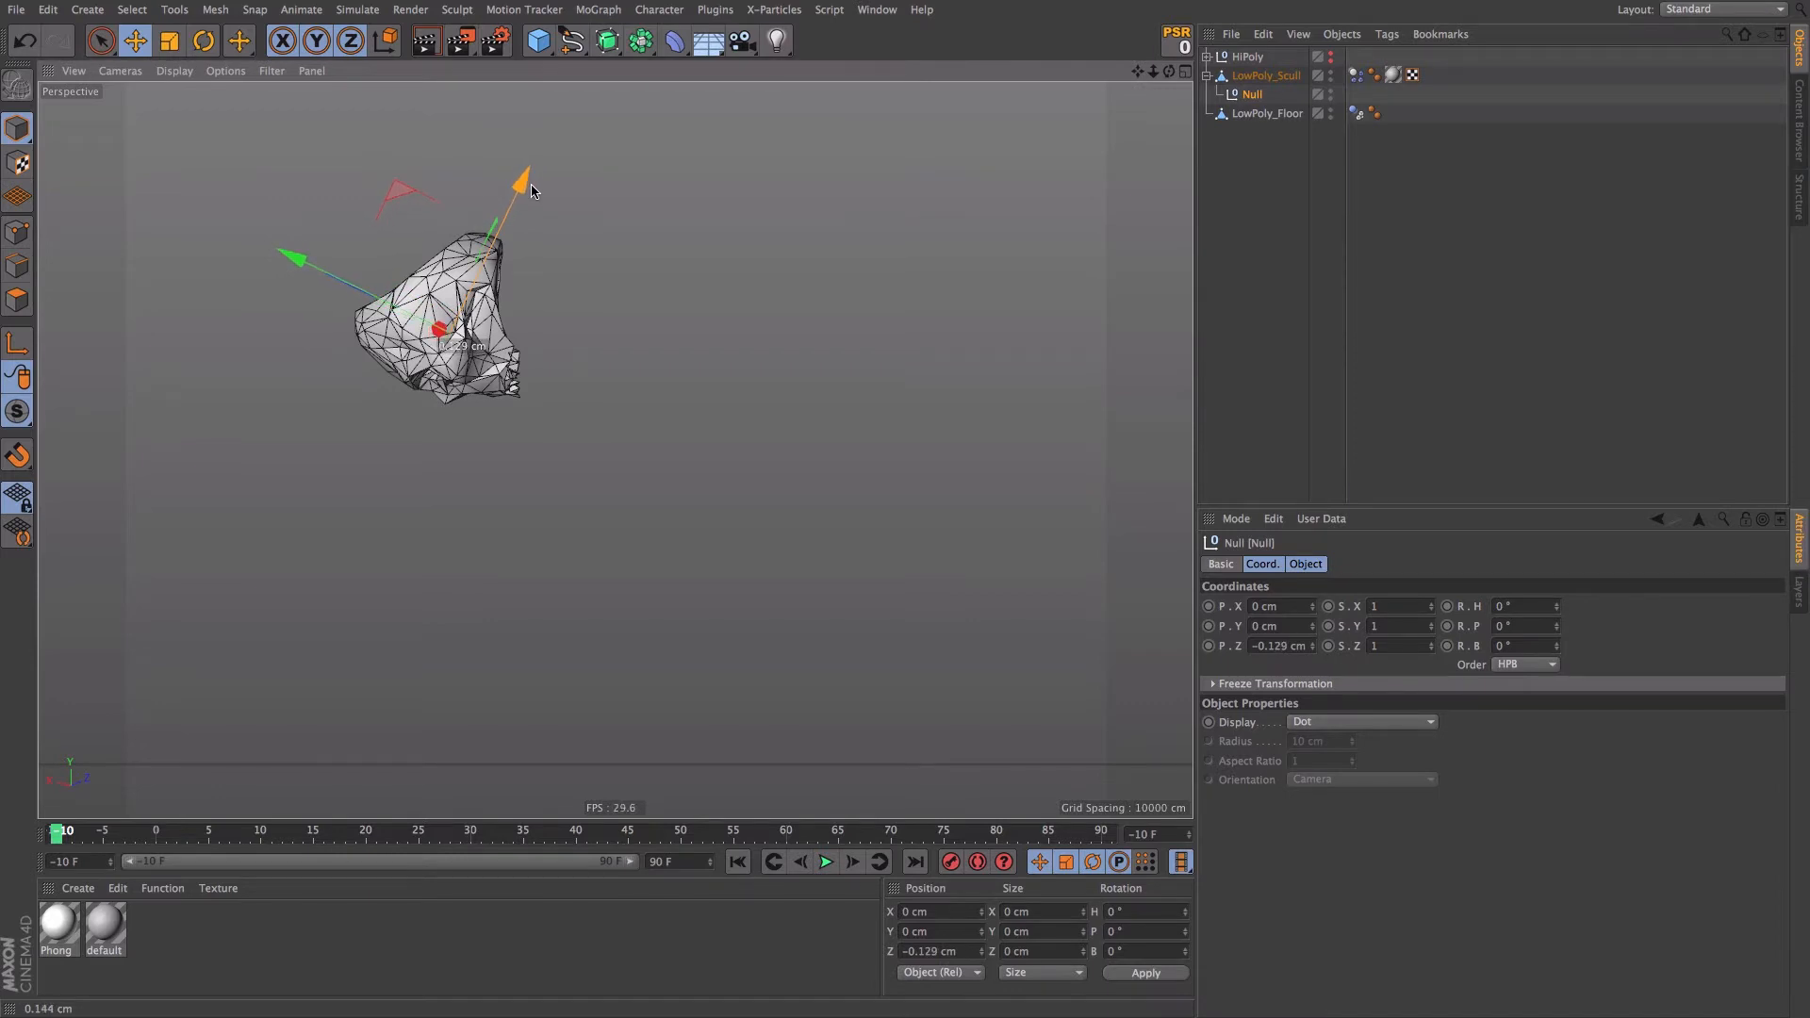
mouse_move(430, 354)
alt+mouse_down()
mouse_move(445, 341)
mouse_move(415, 350)
alt+mouse_up()
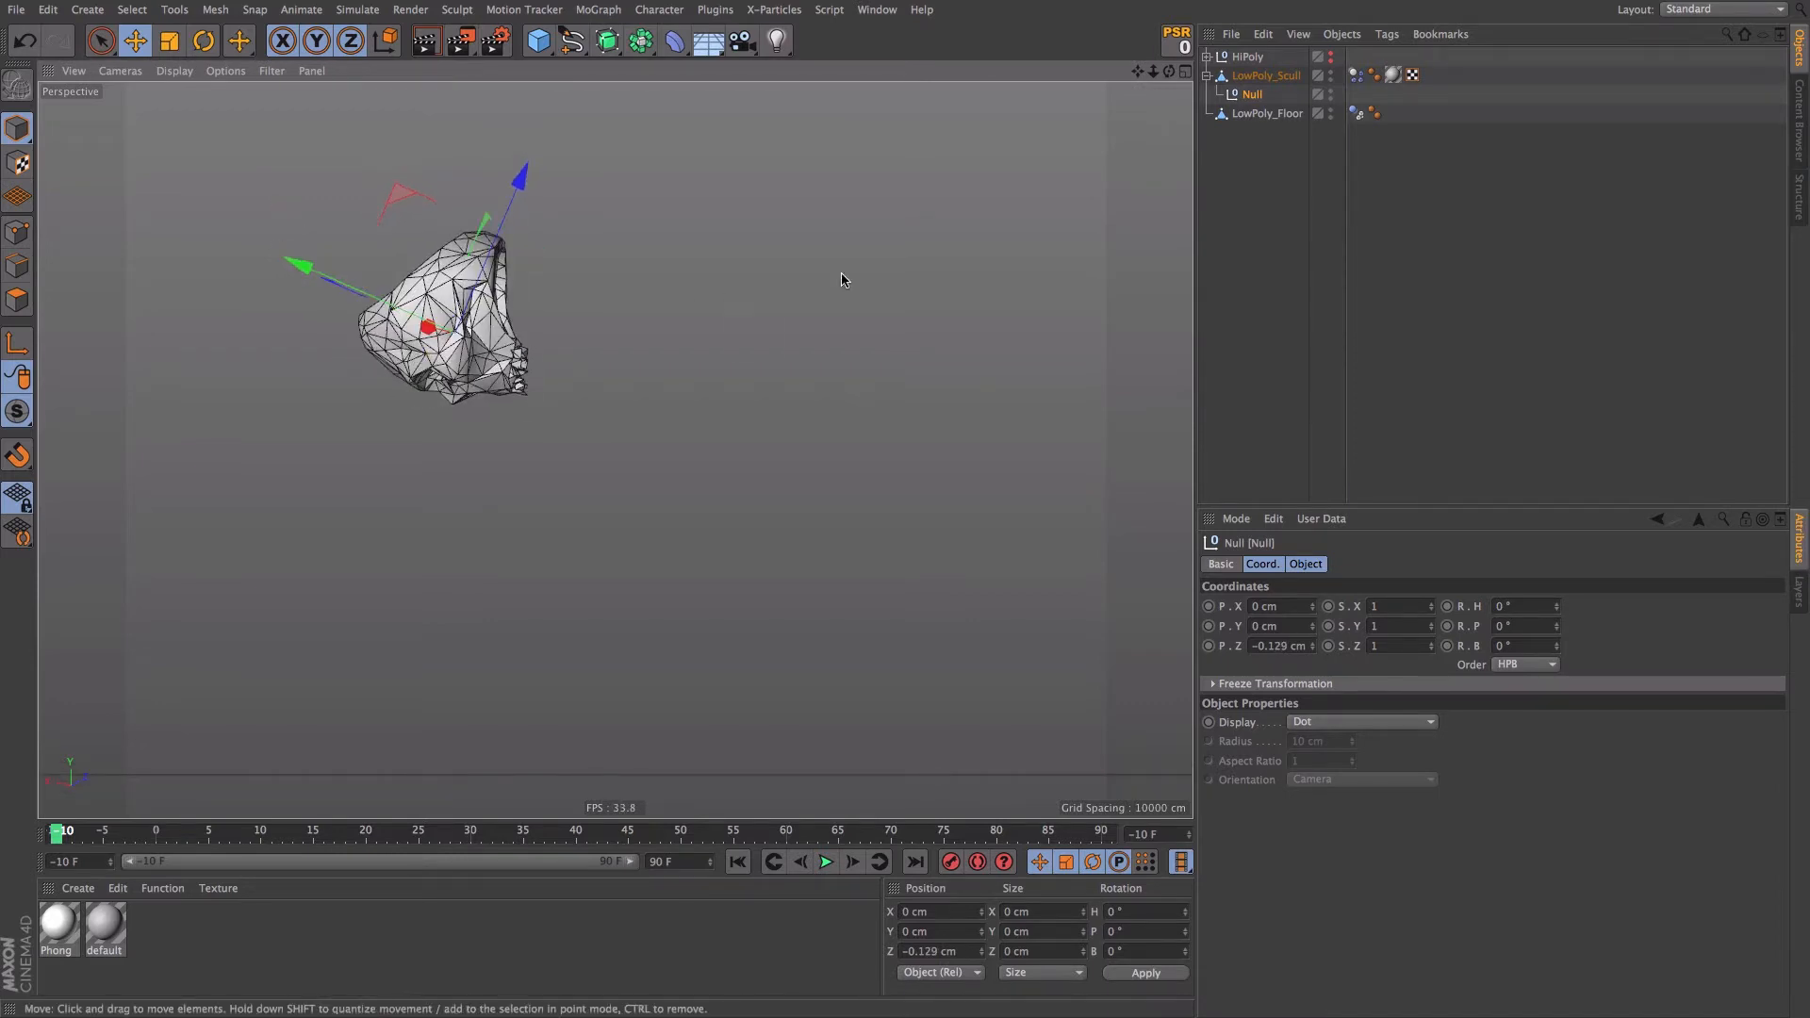
- Set the custom mass center's Z value to -0.1 cm on the skull's Dynamics Body tag and delete the helper null
click(1355, 74)
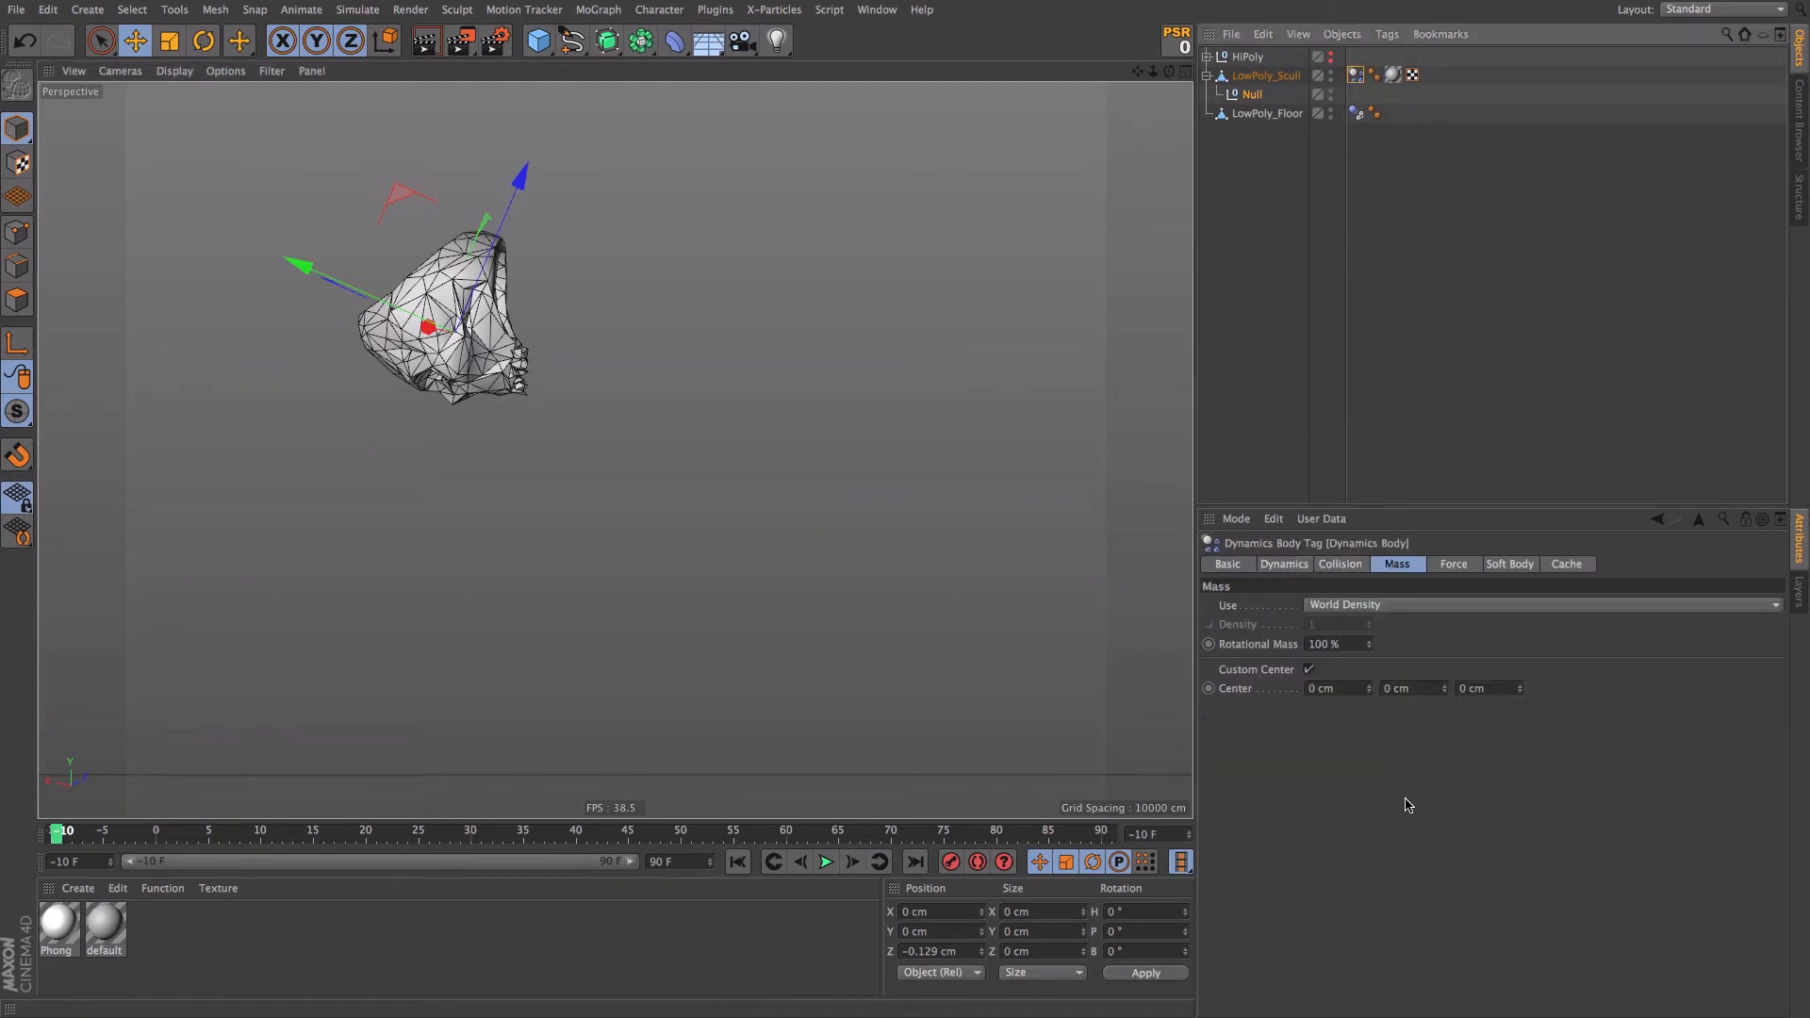
click(1482, 687)
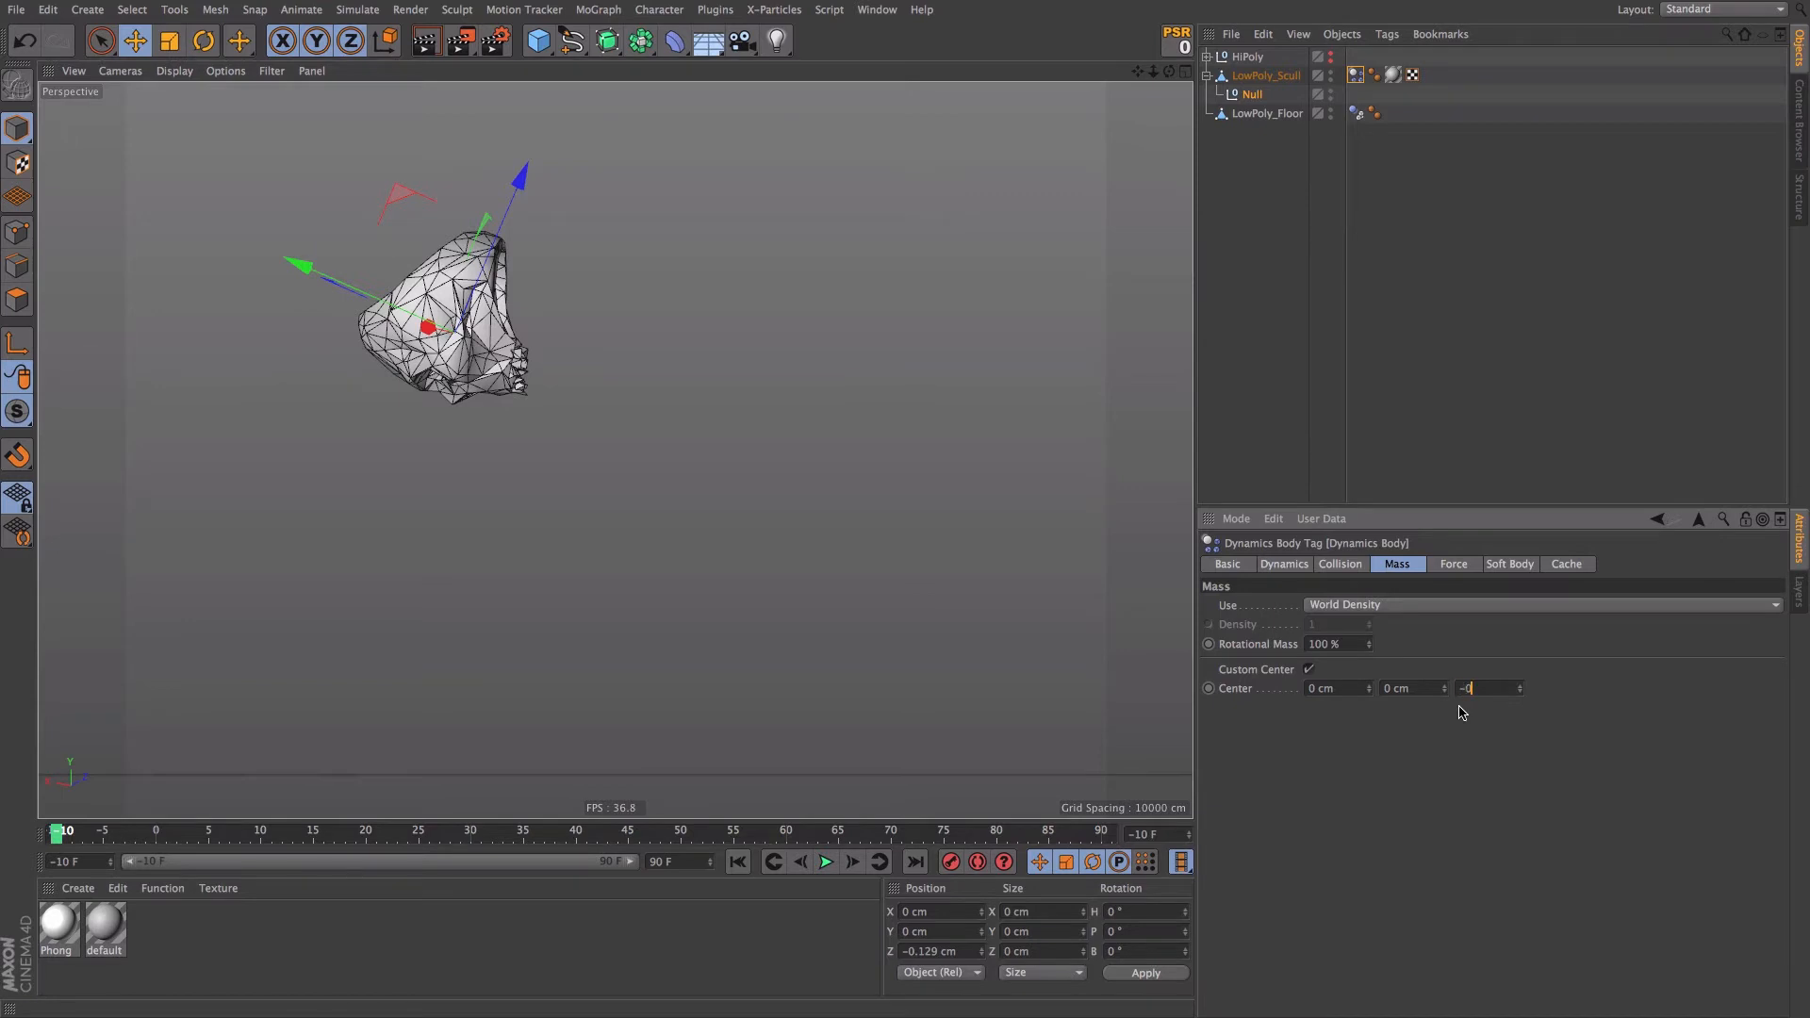
click(1252, 95)
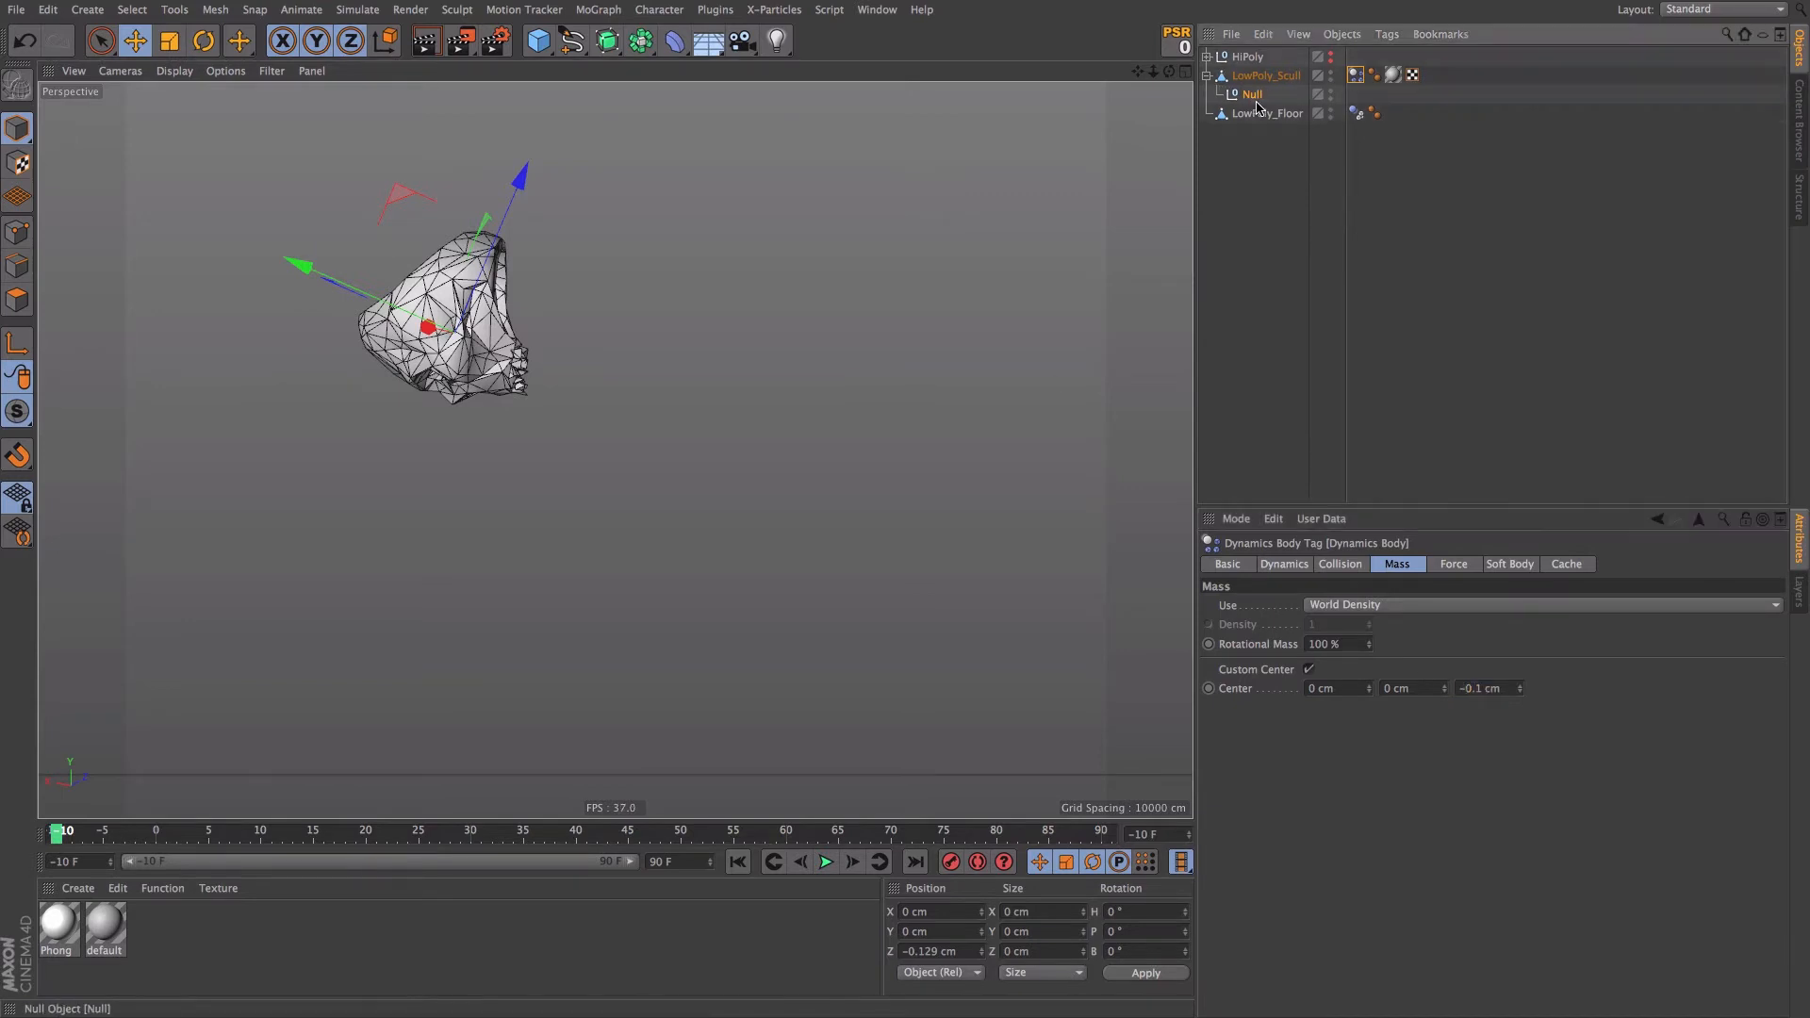
key(Delete)
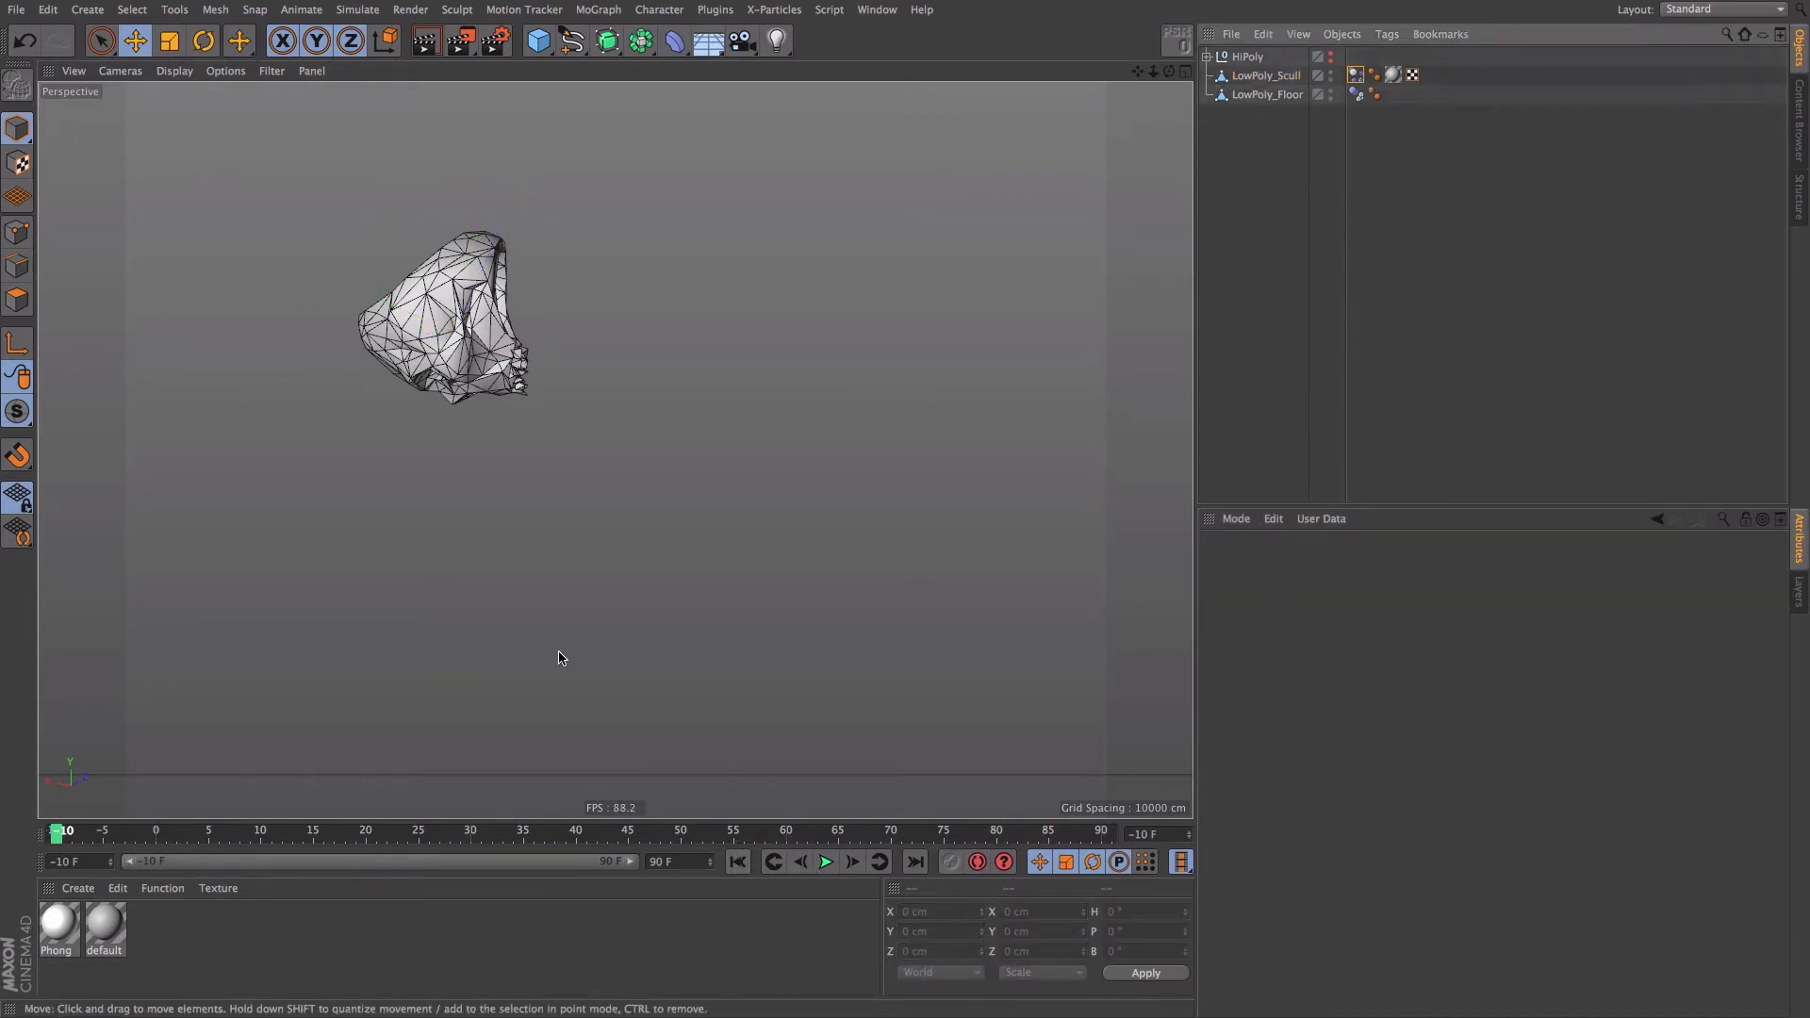
- Frame the skull and the whole floor, and play the simulation to check the throw with the custom mass center
alt+right_drag(448, 398, 356, 574)
alt+drag(334, 612, 675, 705)
alt+middle_drag(331, 642, 582, 631)
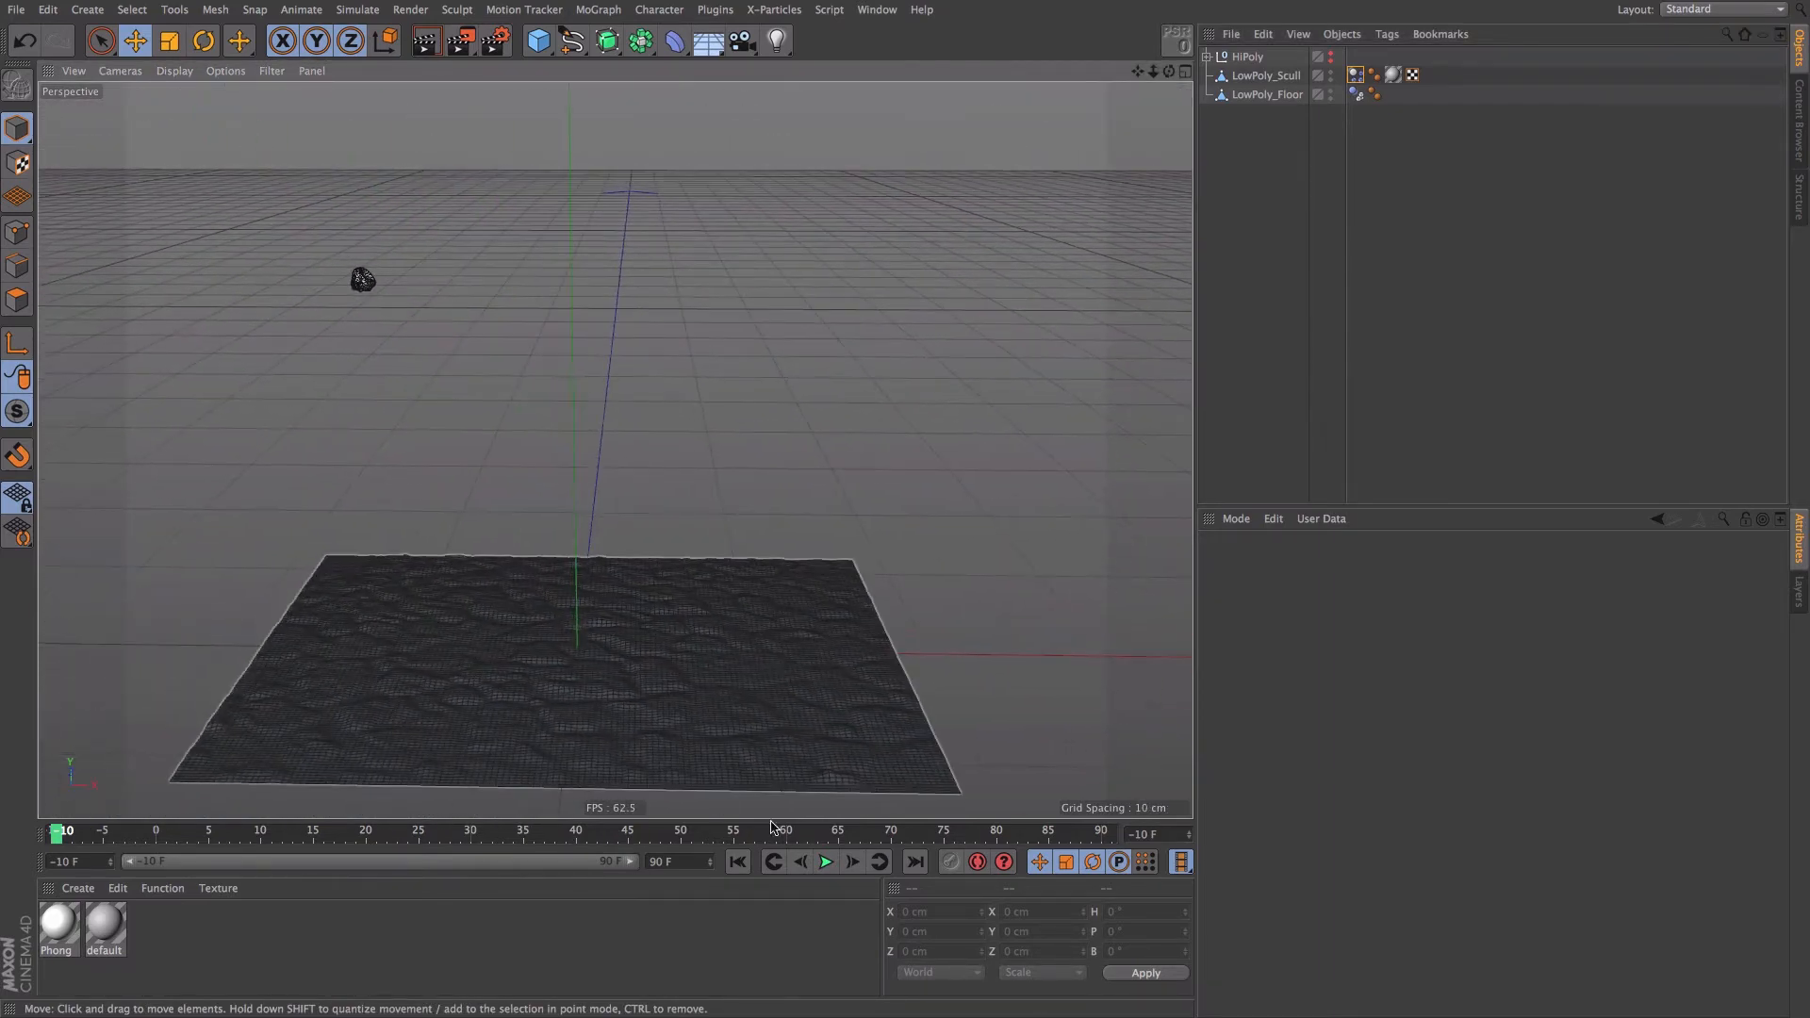
click(827, 862)
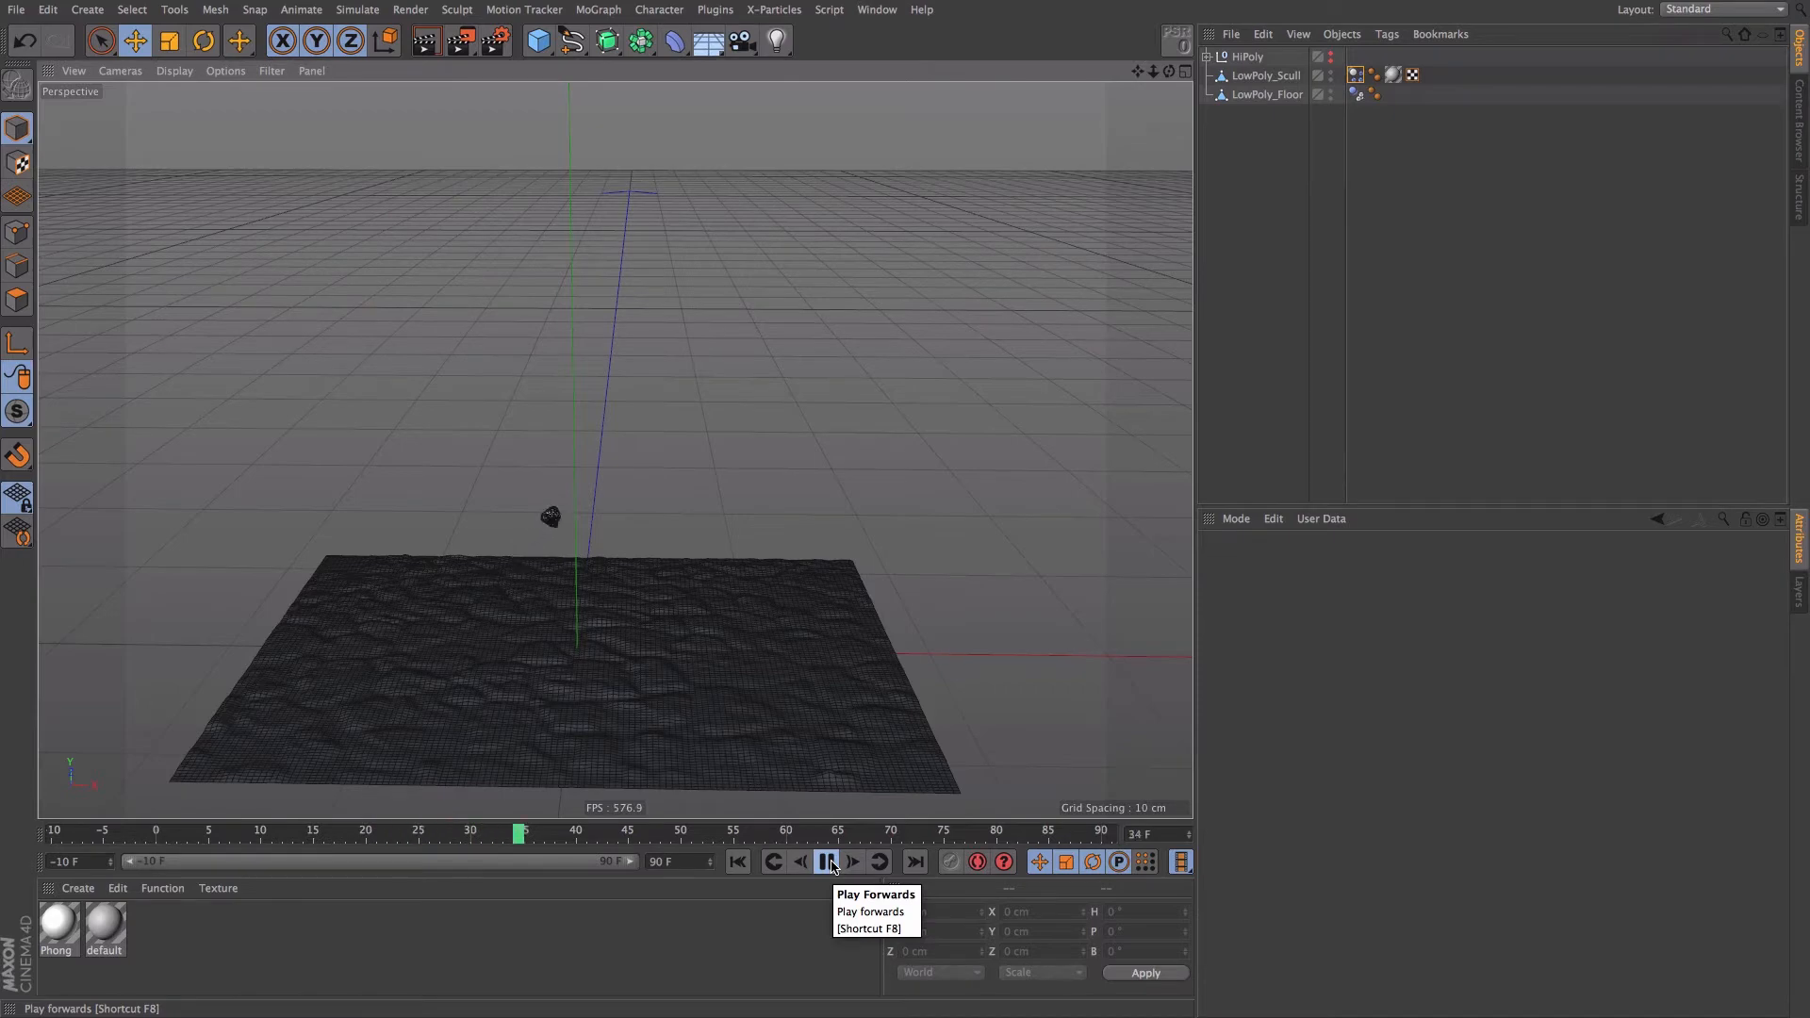
click(826, 861)
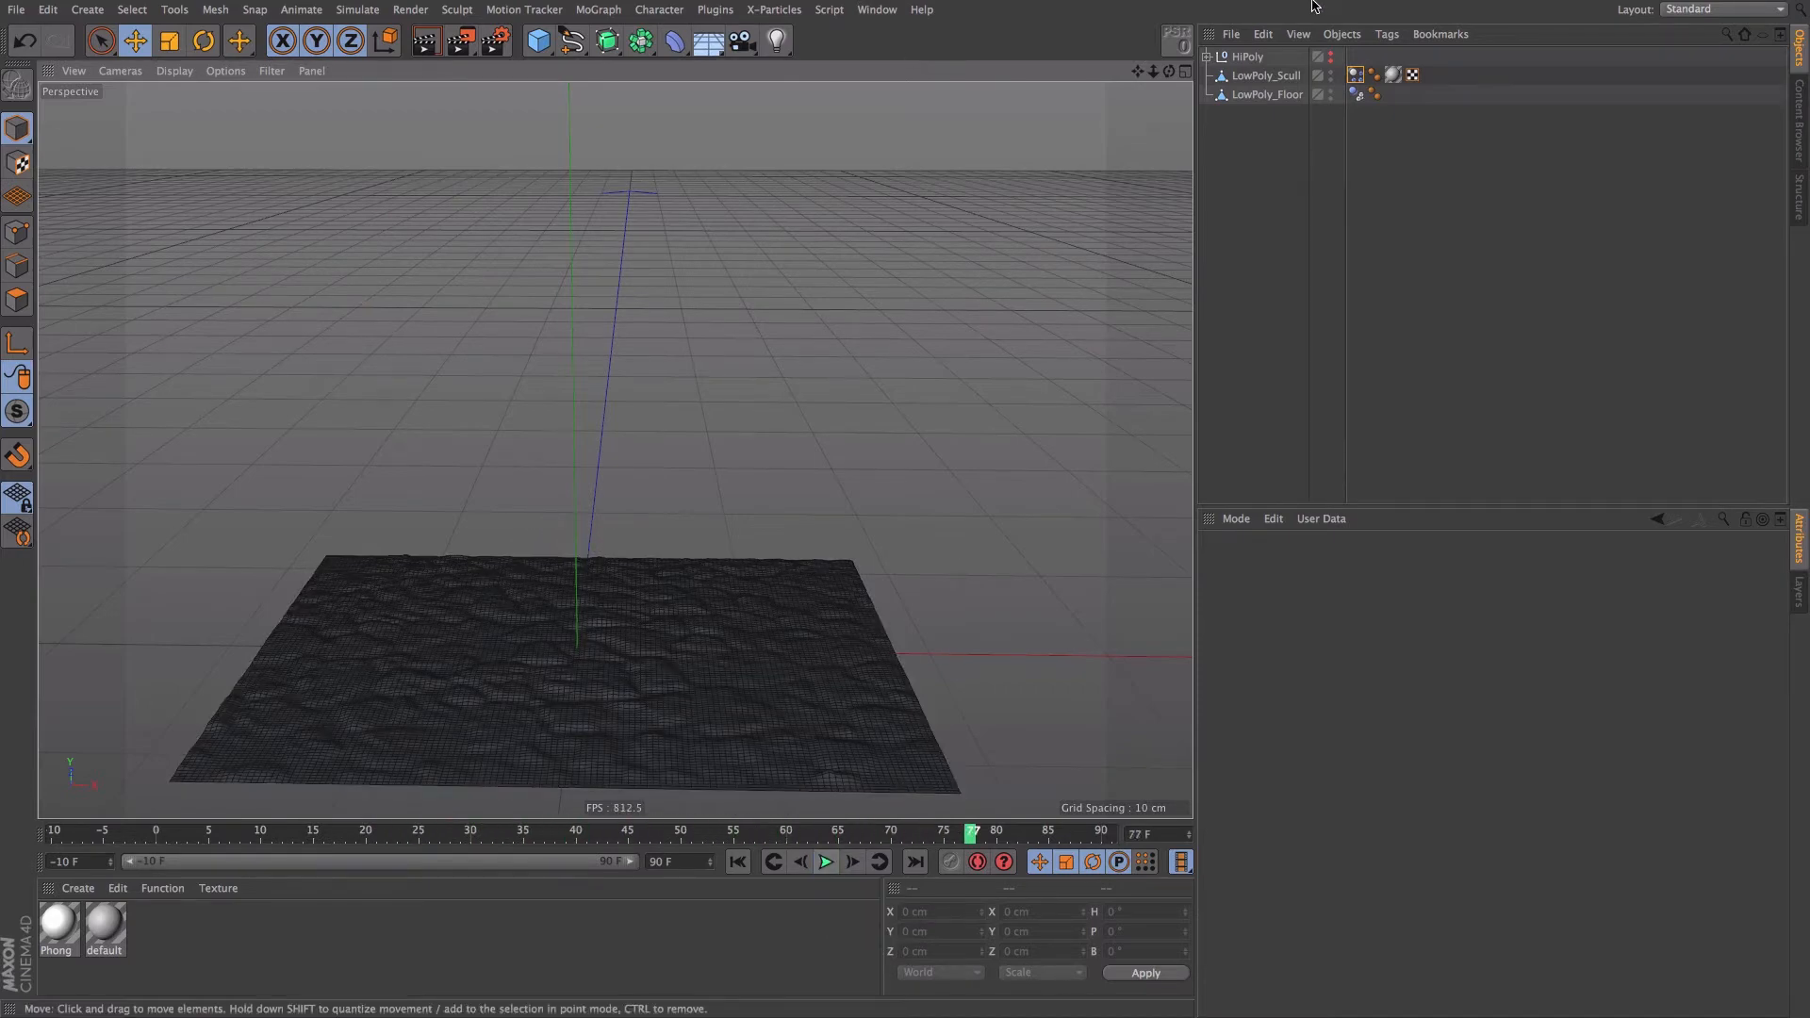
- Try a first initial angular velocity of -360° on the skull's Dynamics Body tag and play the simulation from the start
click(1355, 74)
click(1340, 564)
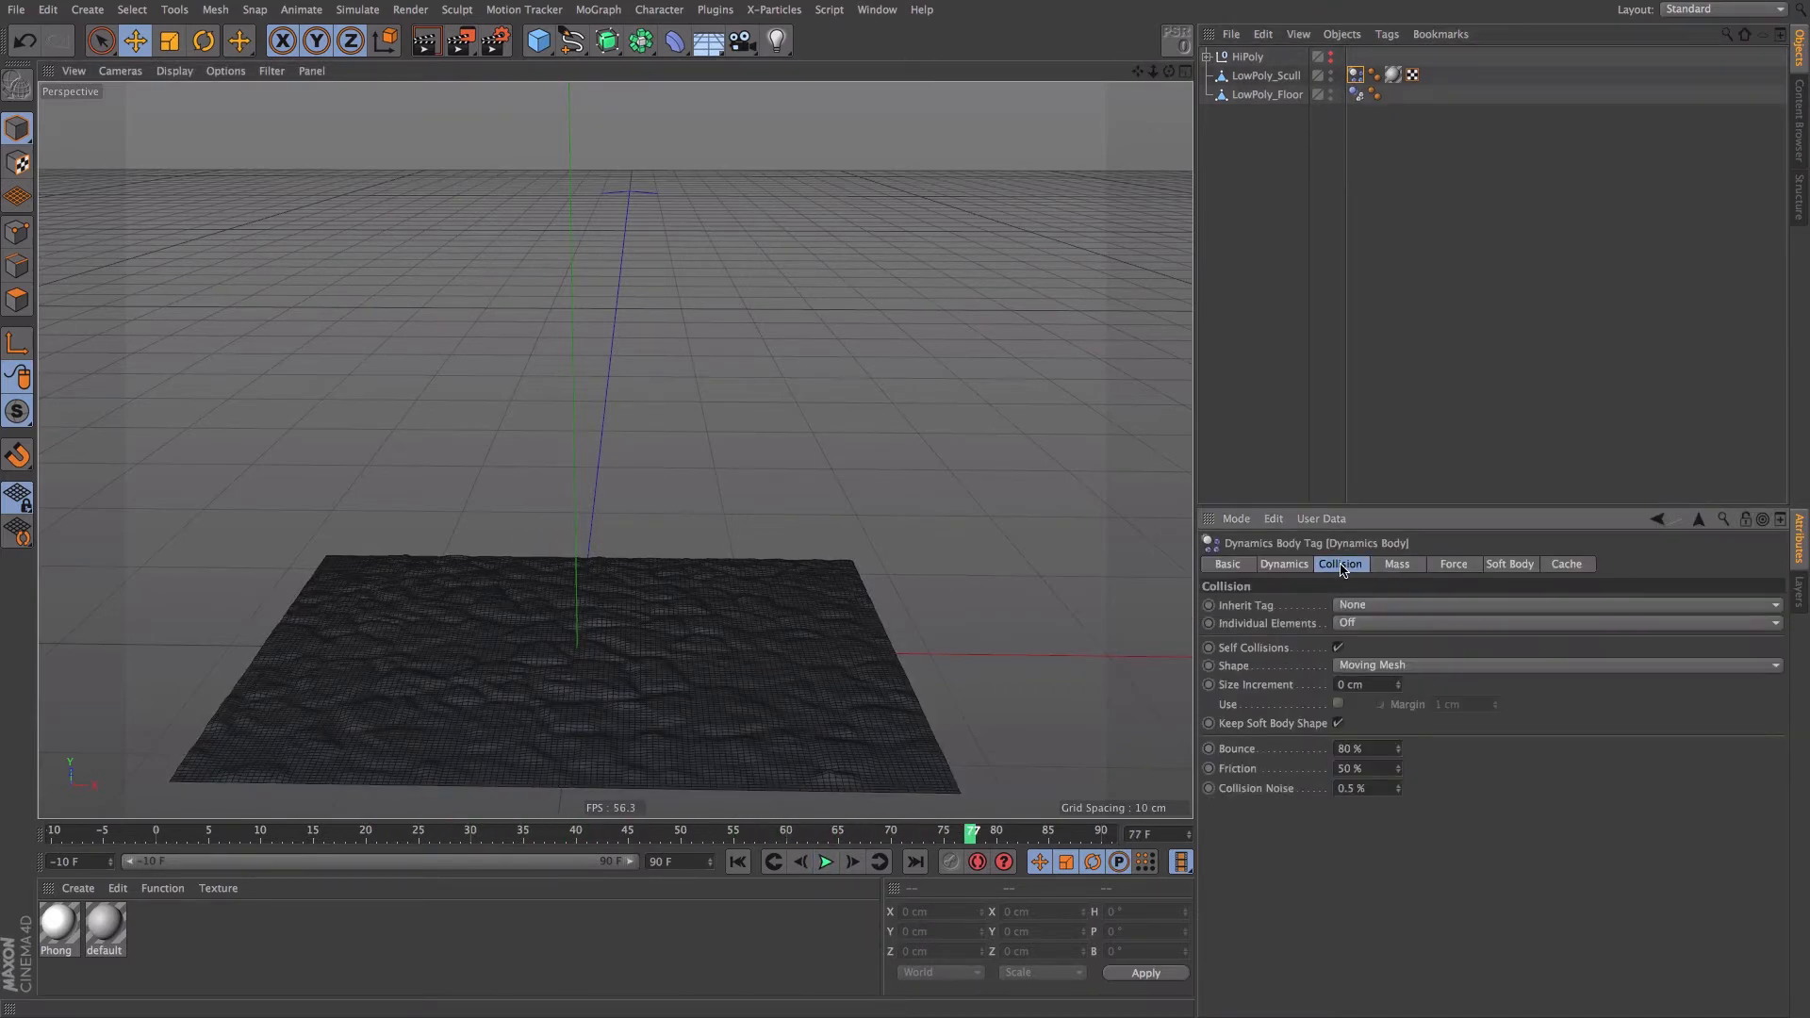
click(1283, 565)
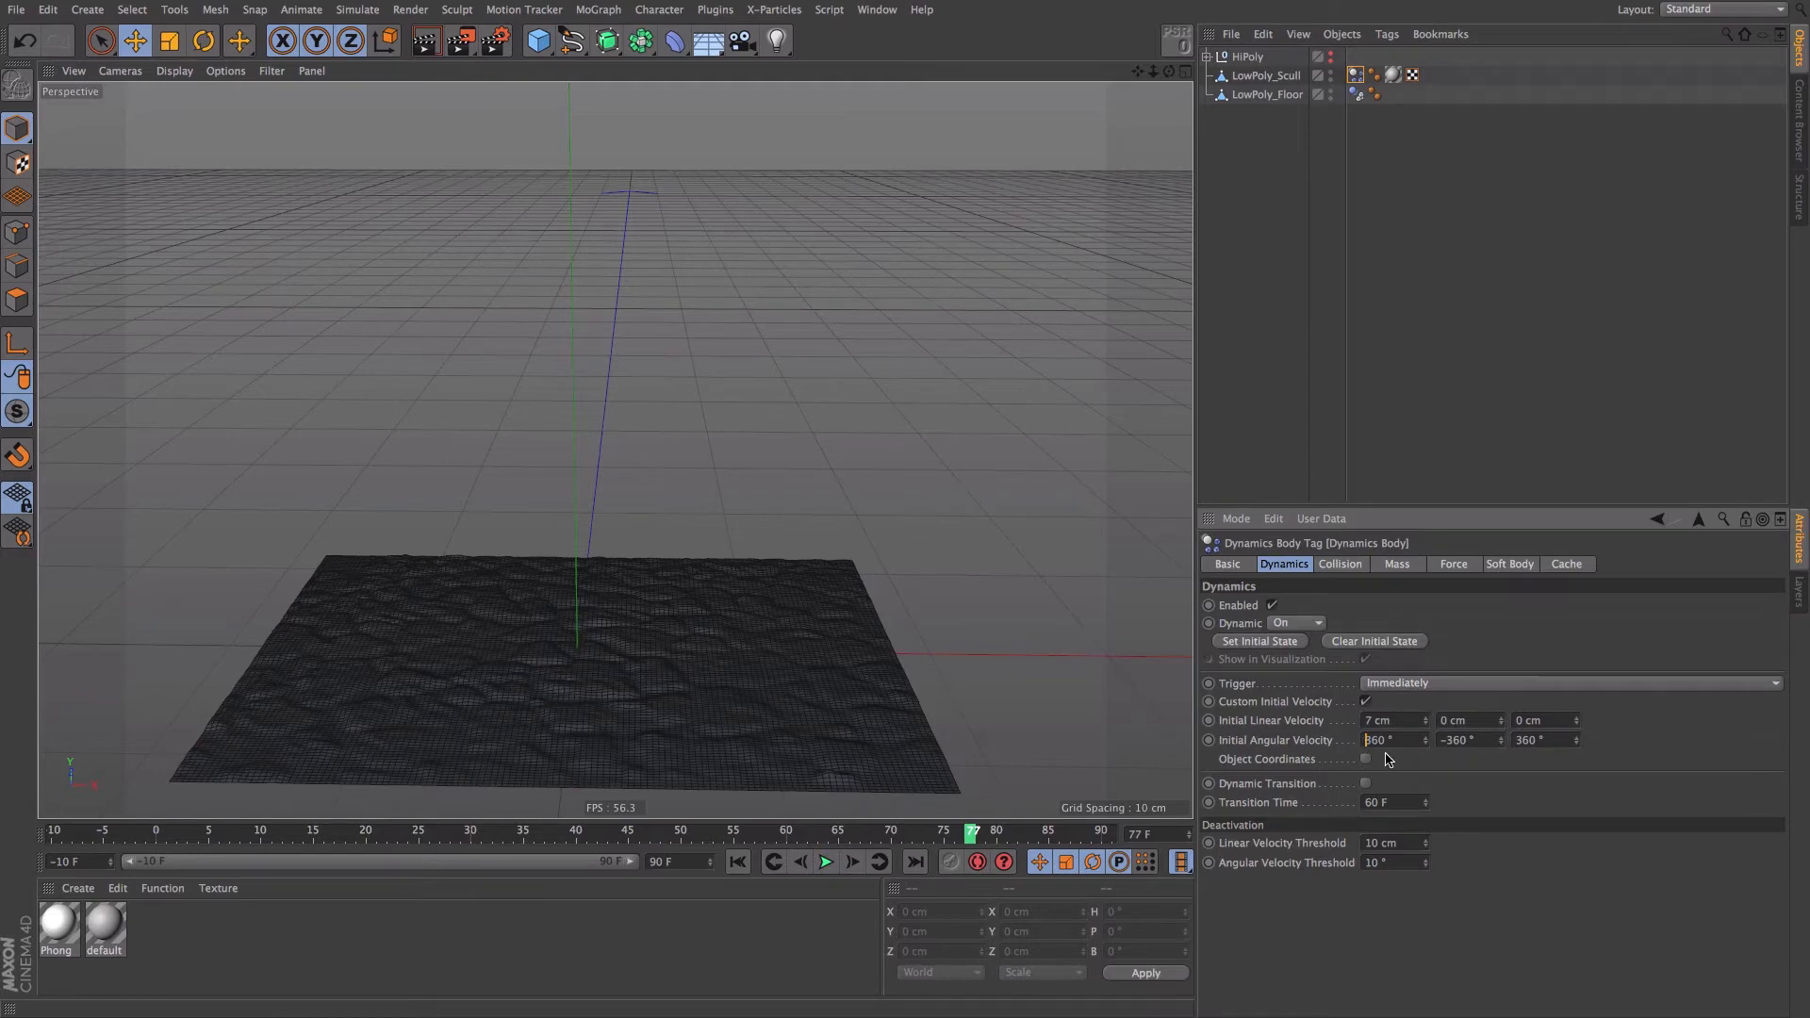
click(737, 862)
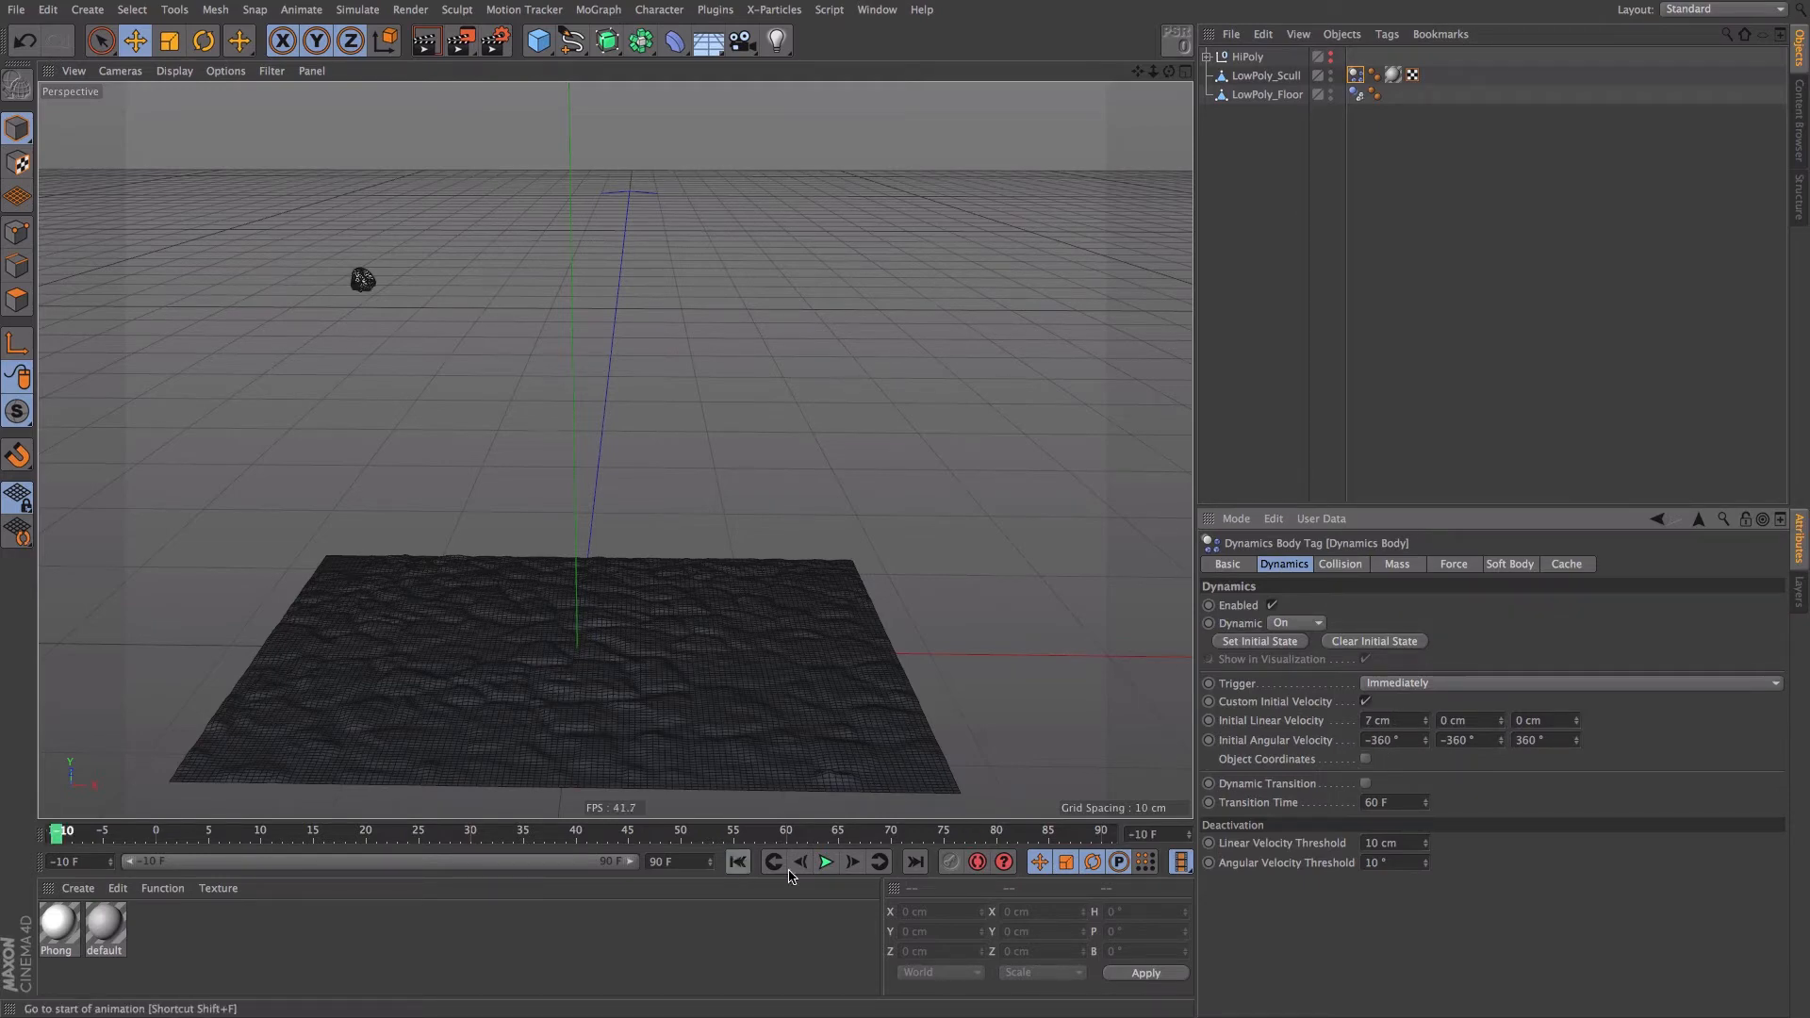
click(827, 861)
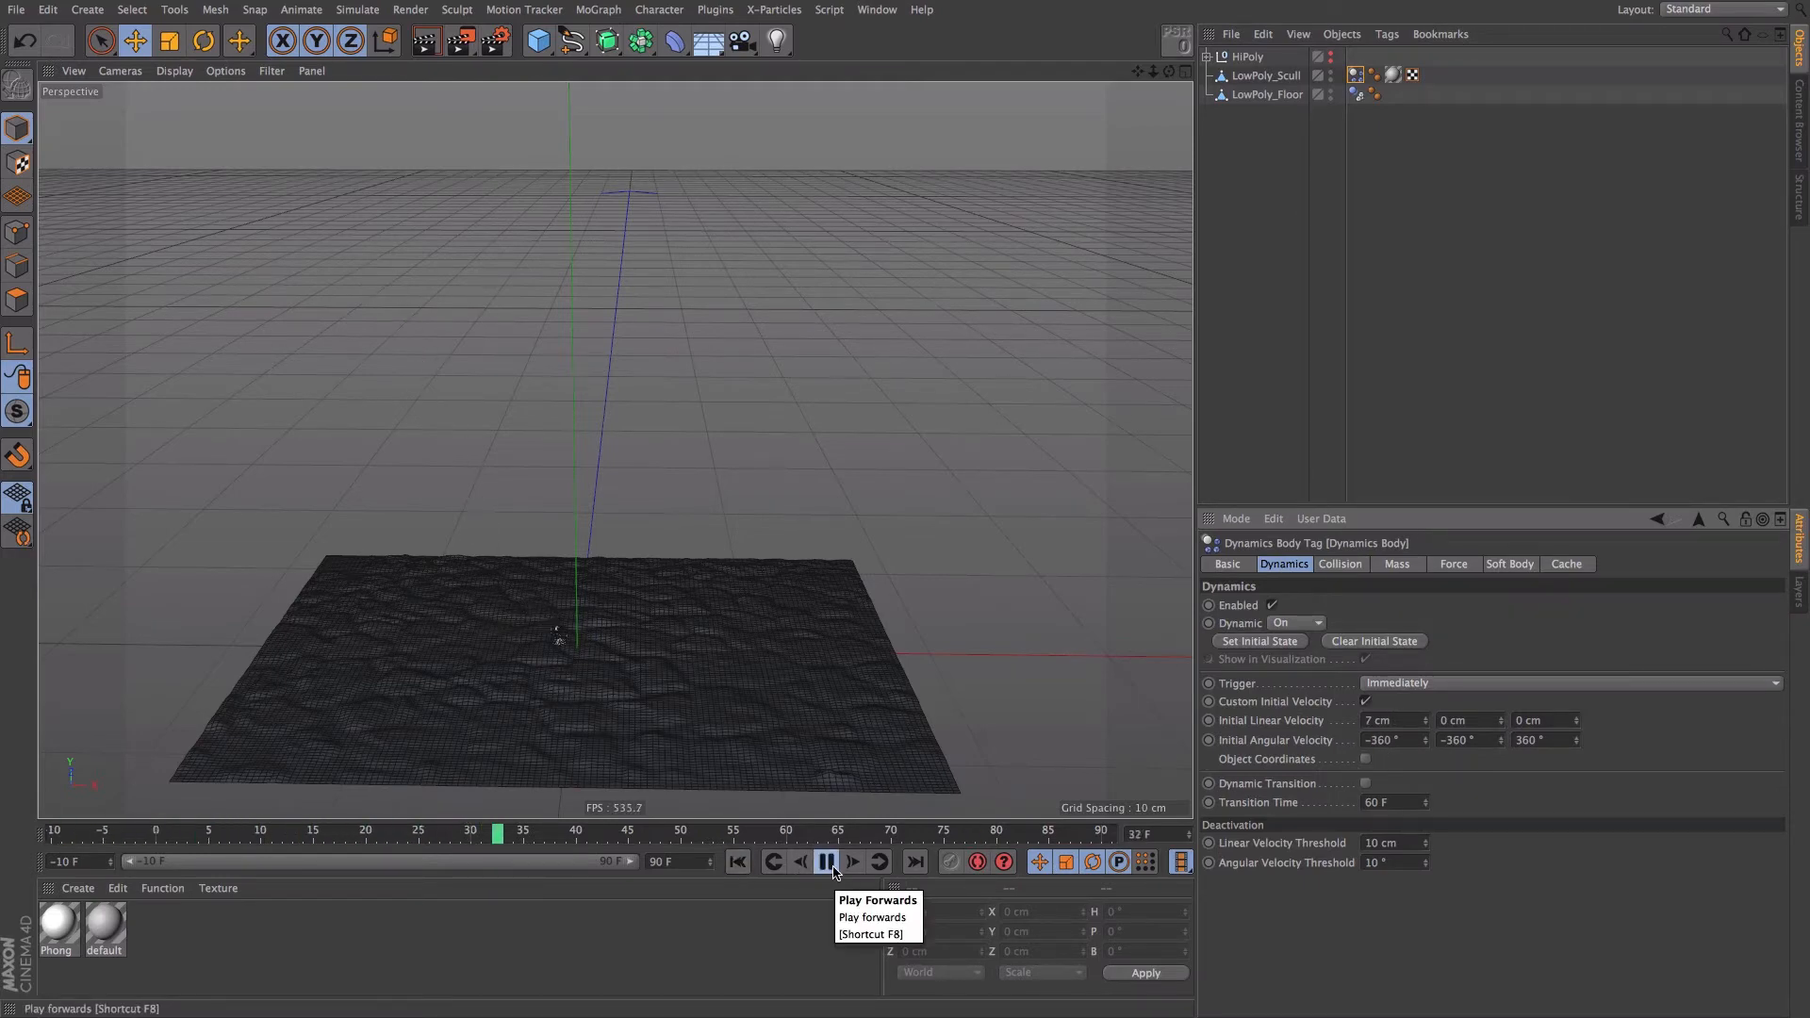
- Set the skull's first initial angular velocity to 50° and replay the simulation from the start
click(833, 869)
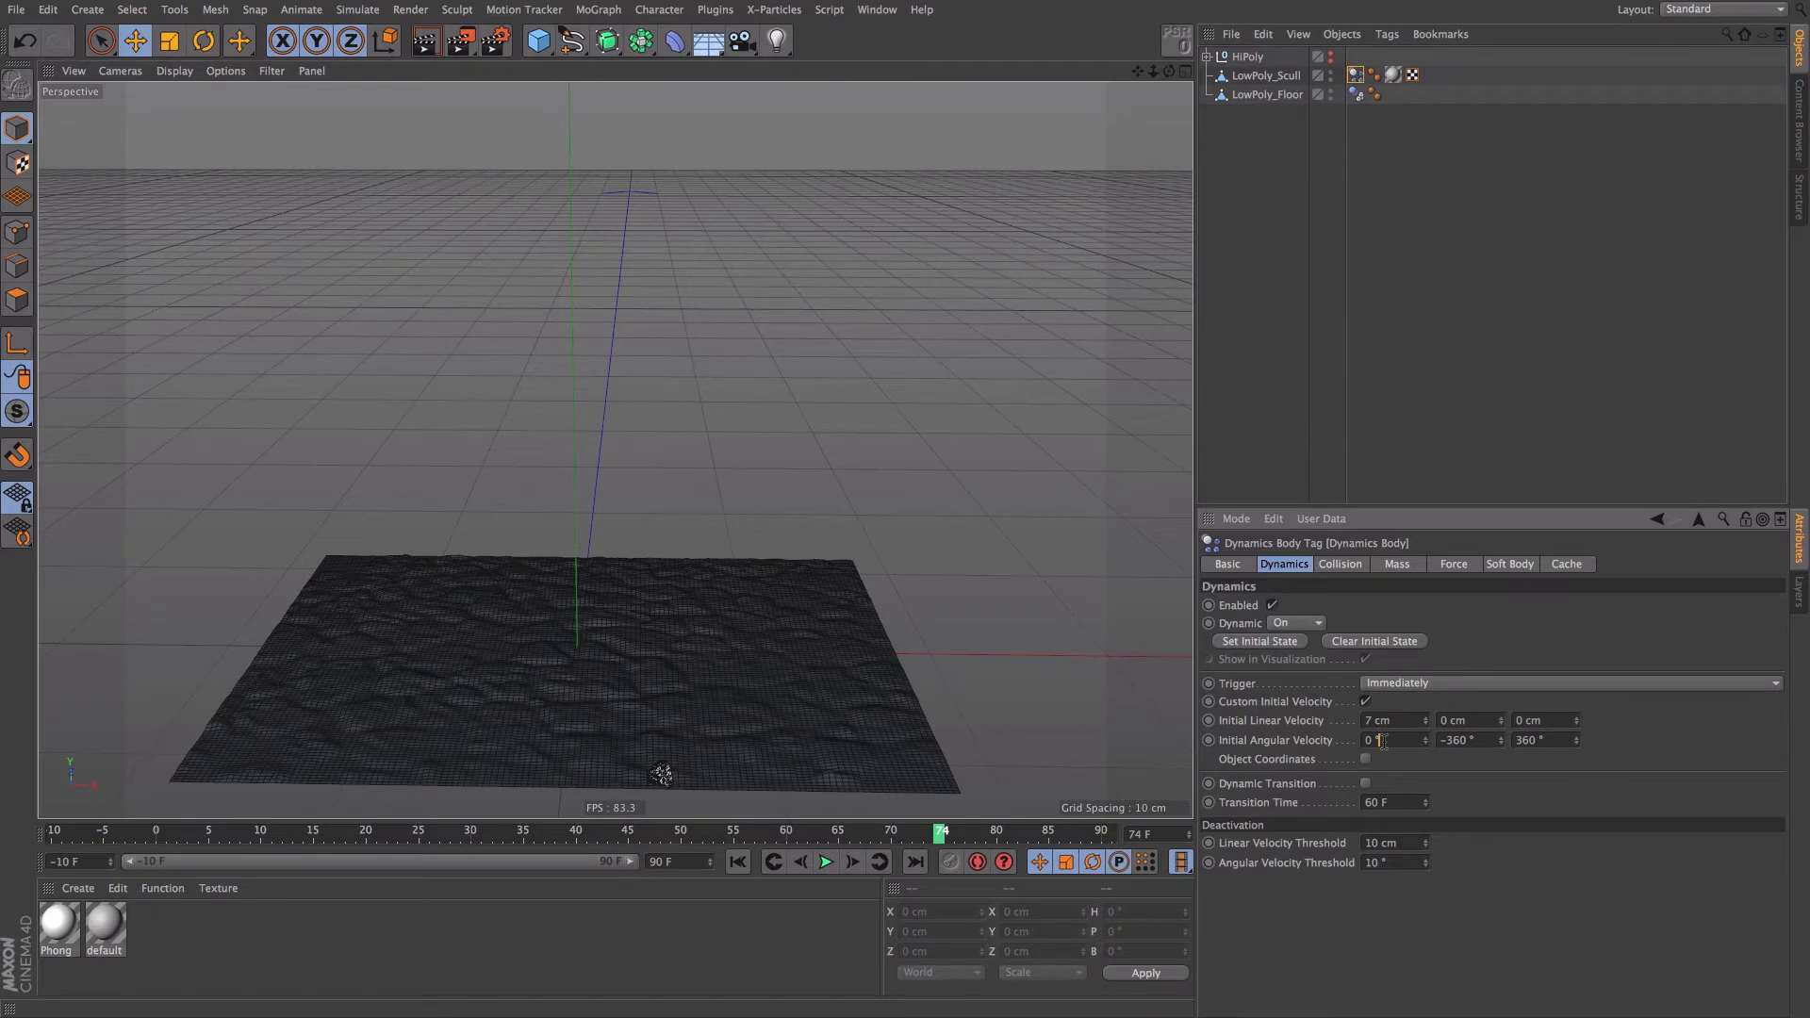
click(737, 861)
click(827, 861)
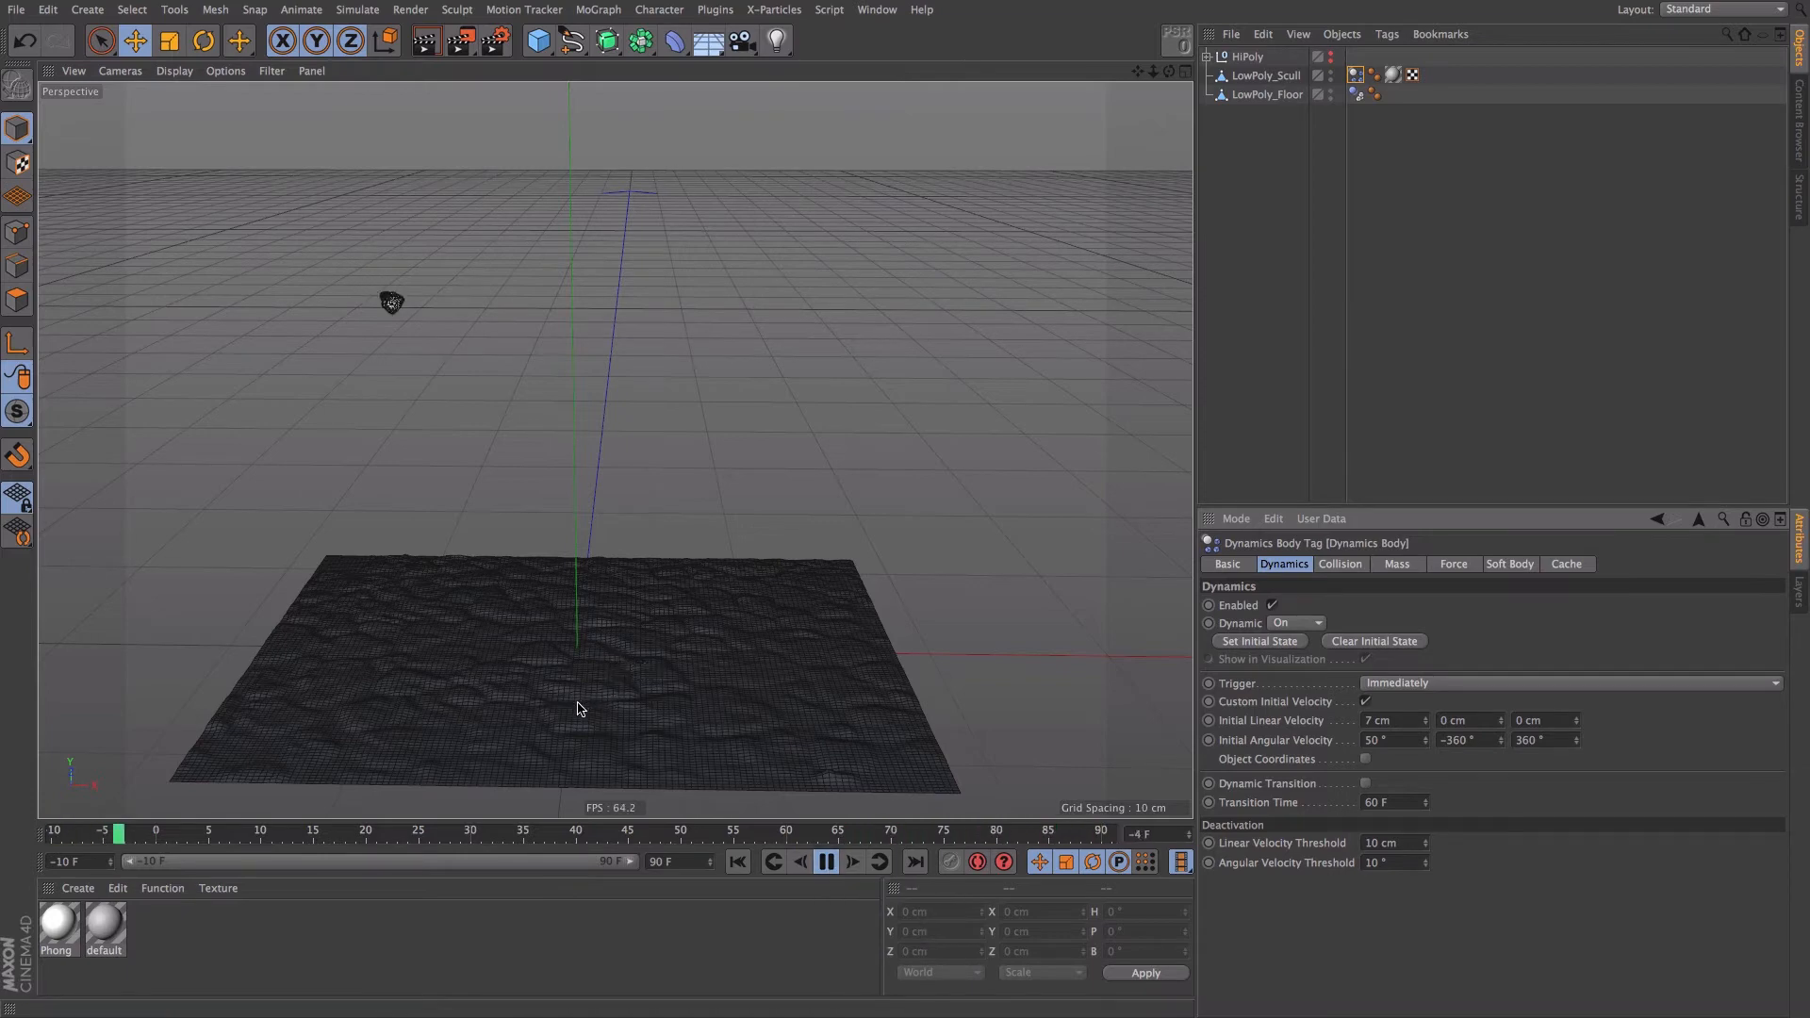
- Extend the timeline's end to frame 140 and stretch the preview range to the same frame
click(681, 863)
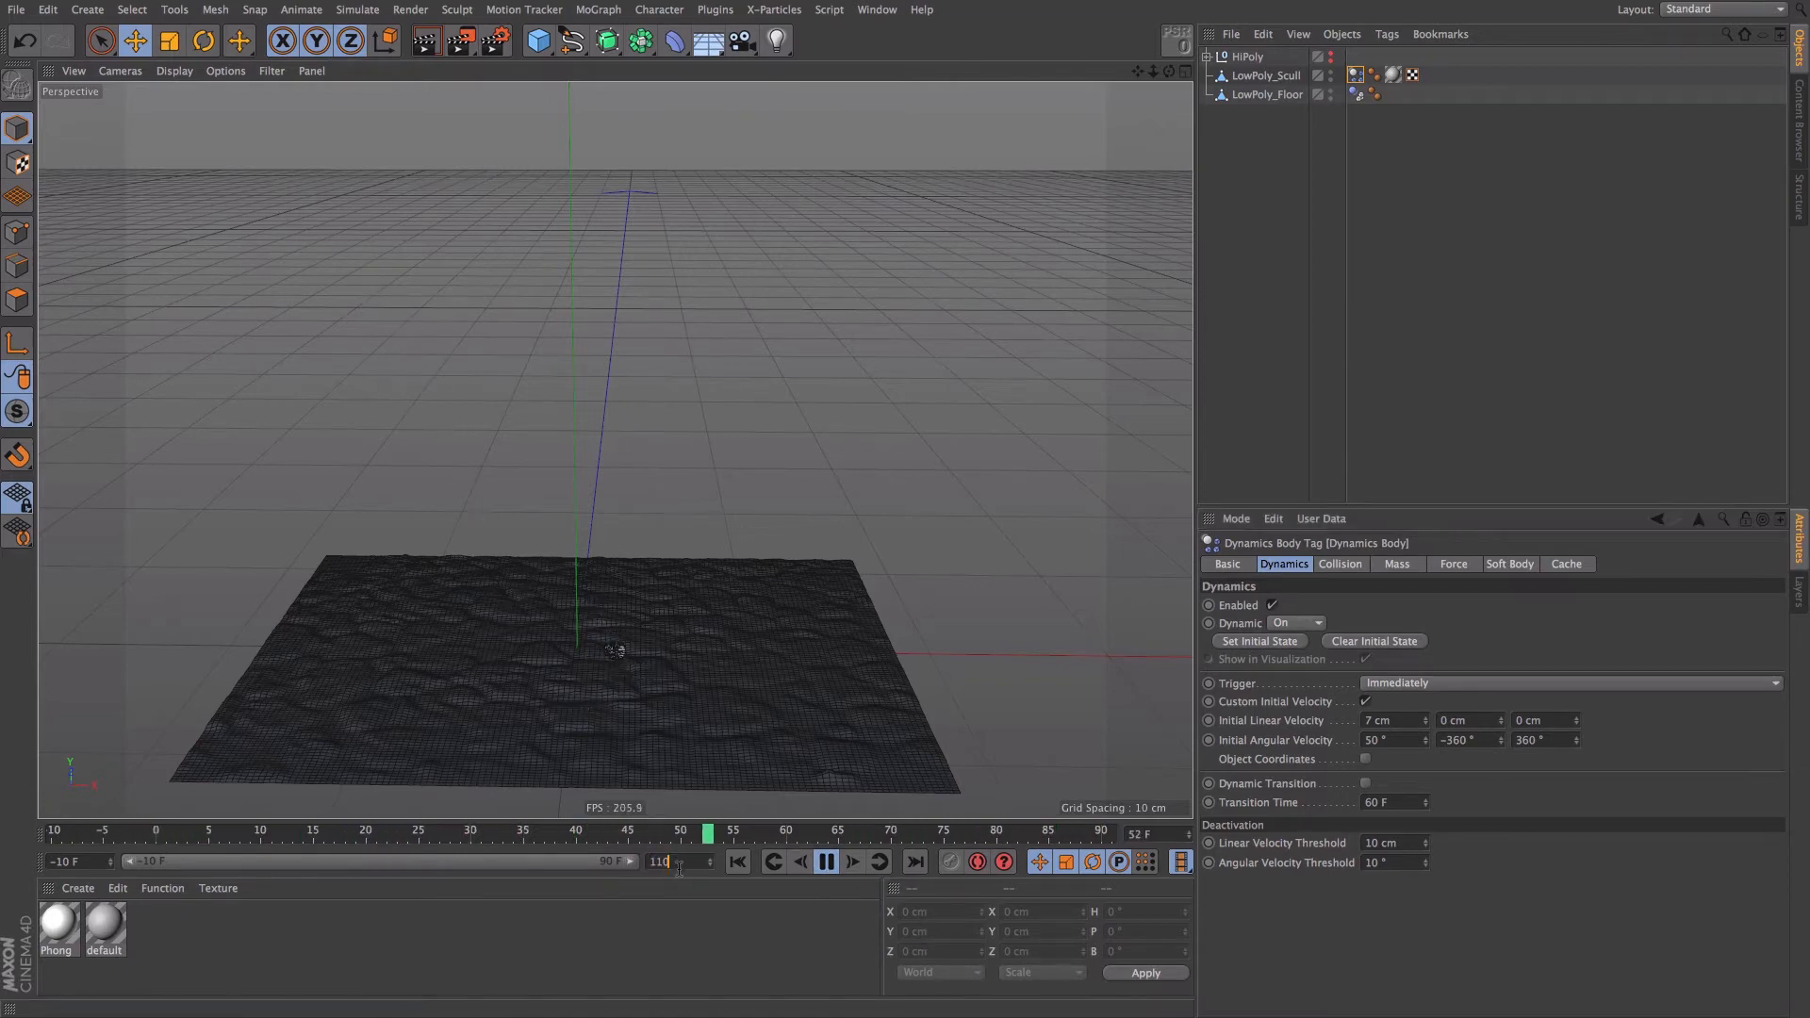
text(120)
key(Return)
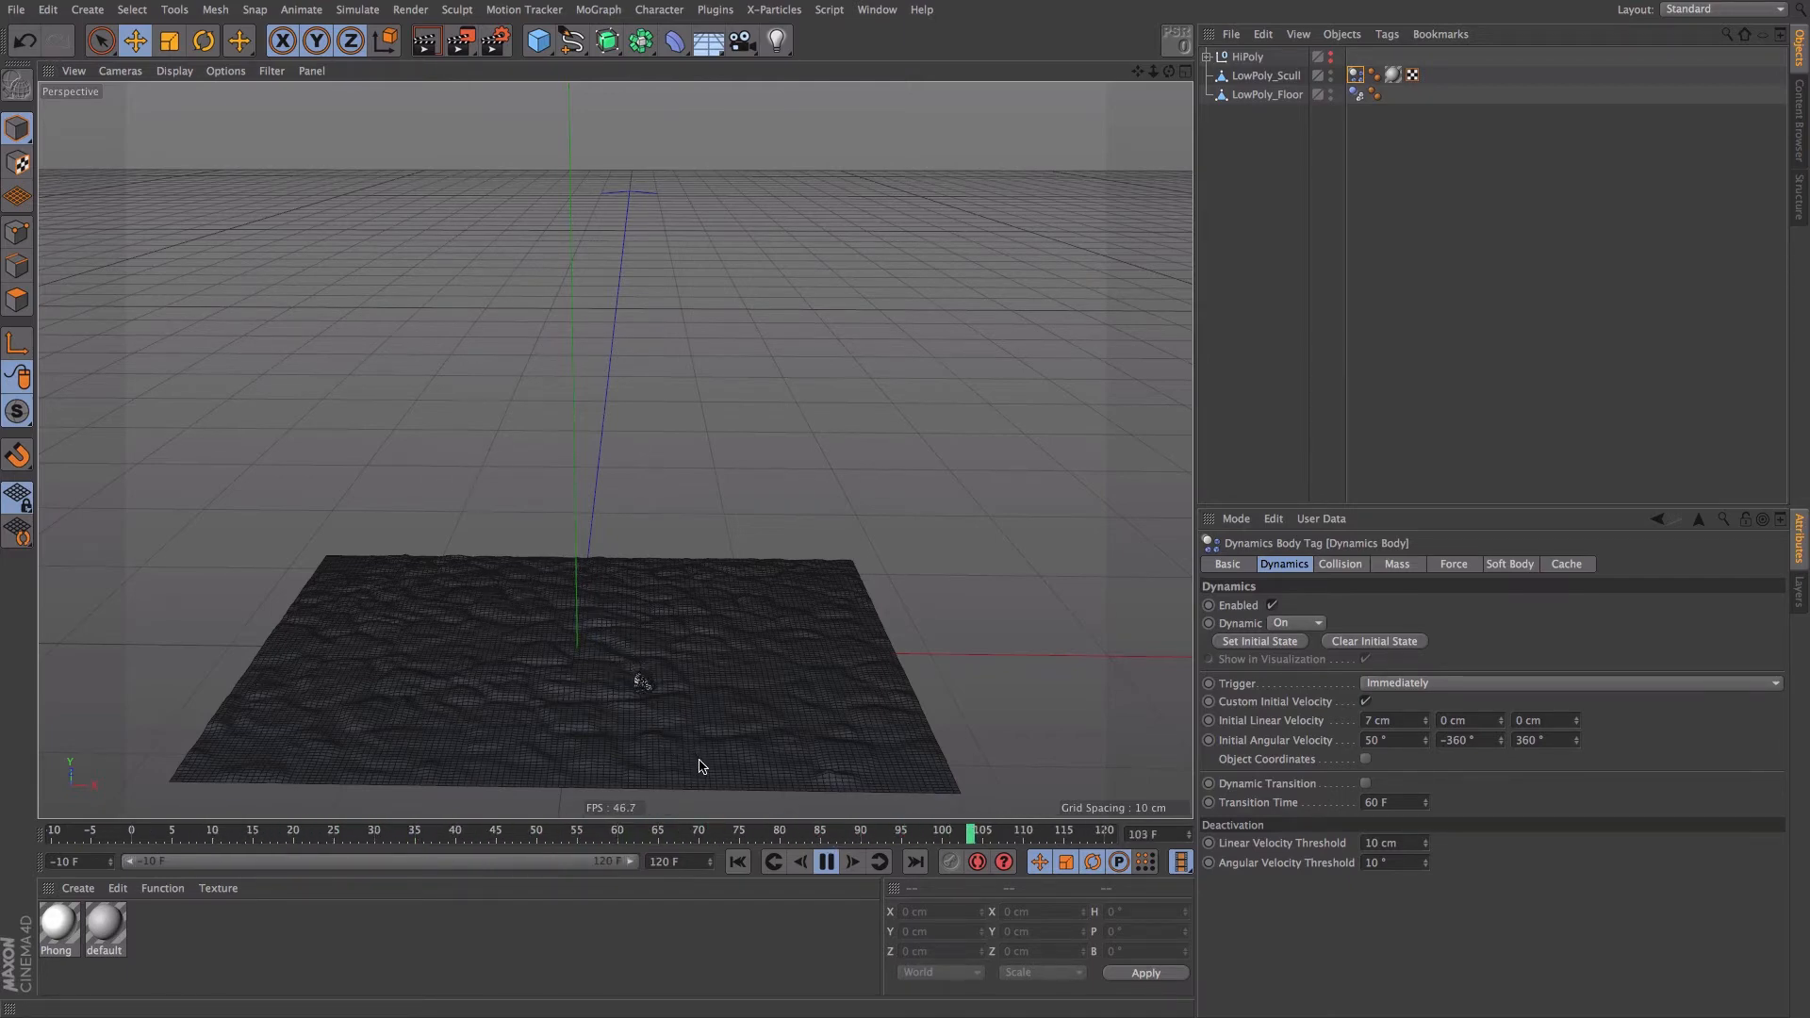
click(688, 859)
text(140)
key(Return)
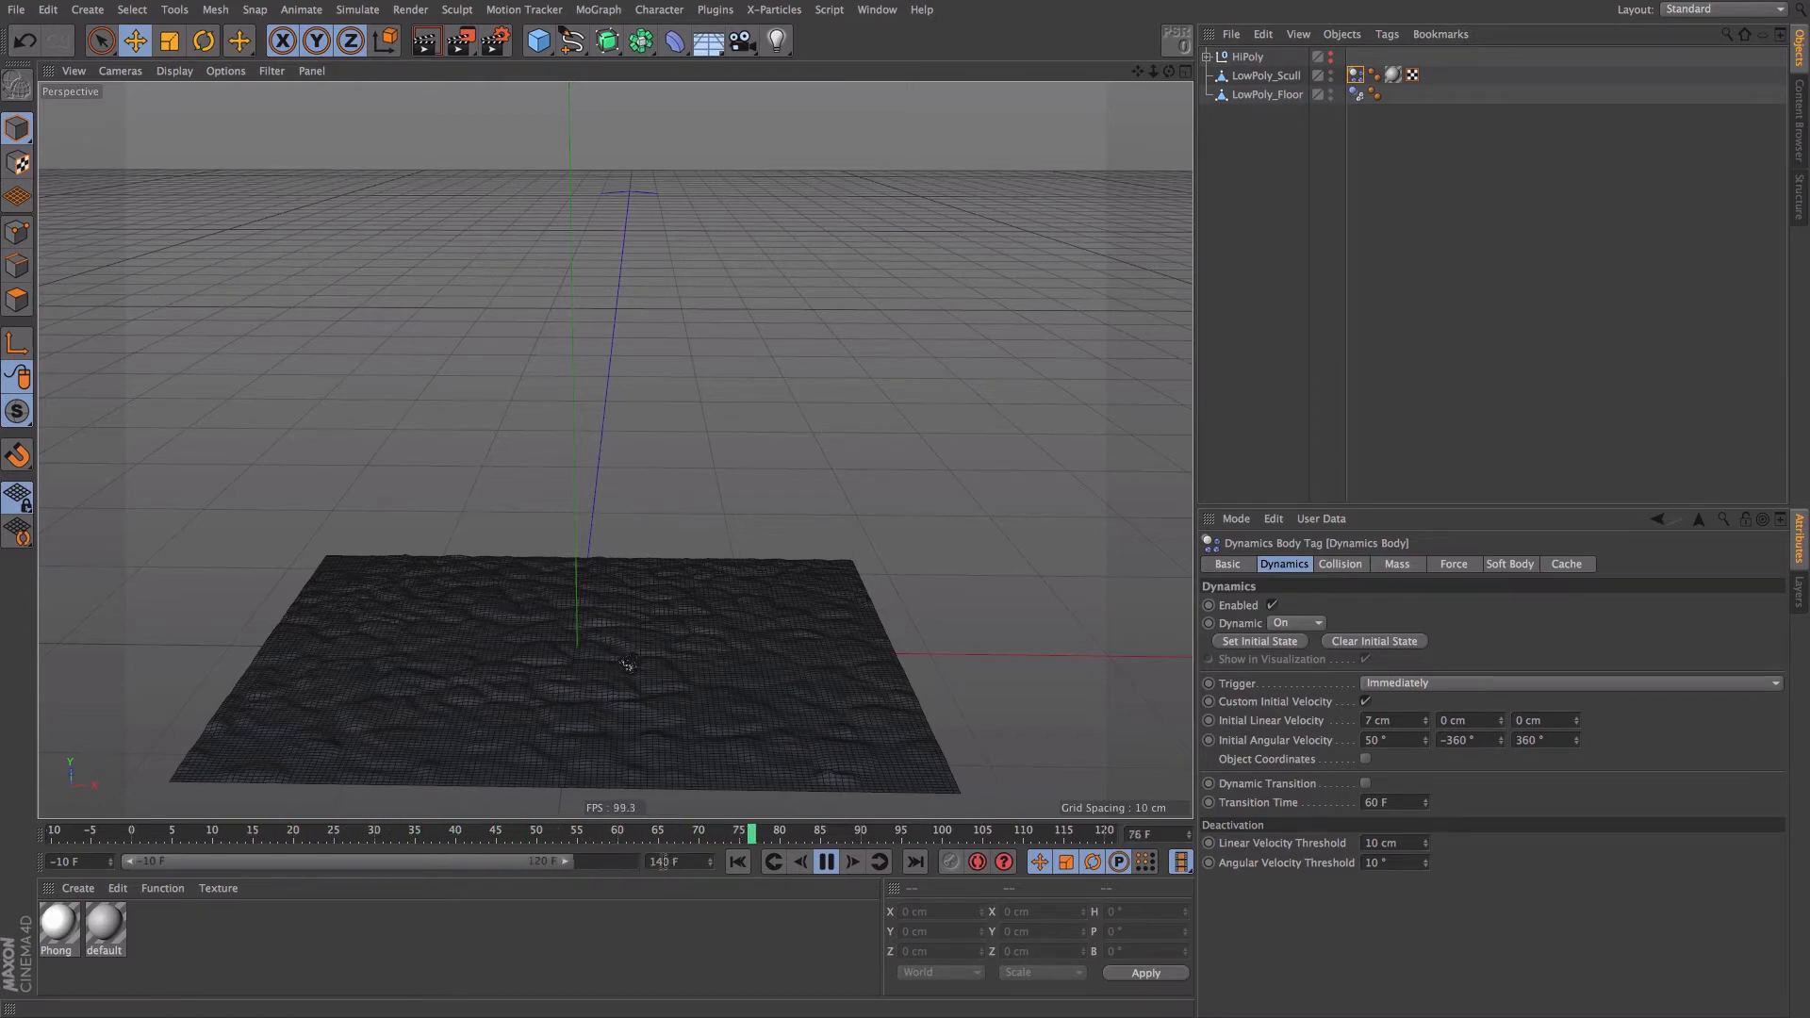
drag(568, 862, 635, 862)
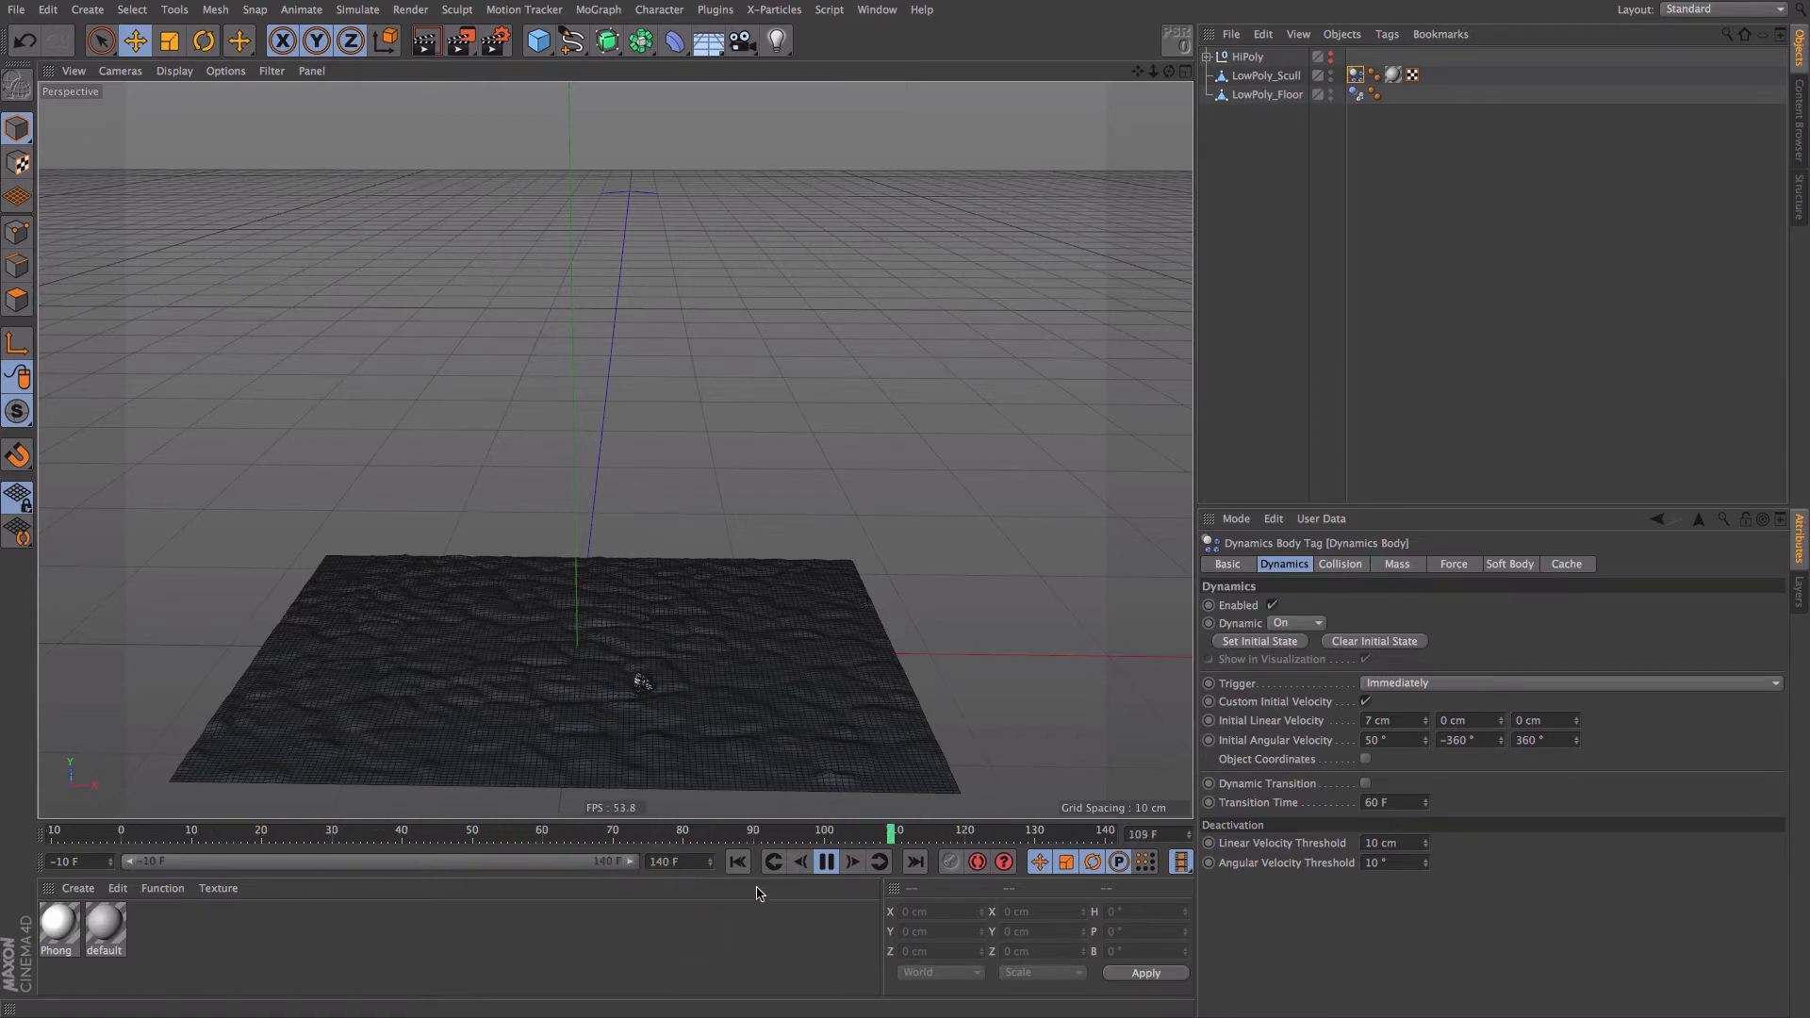
- Examine the skull's landing on the floor from close up during playback, then stop and return to frame -10
alt+right_drag(630, 682, 895, 712)
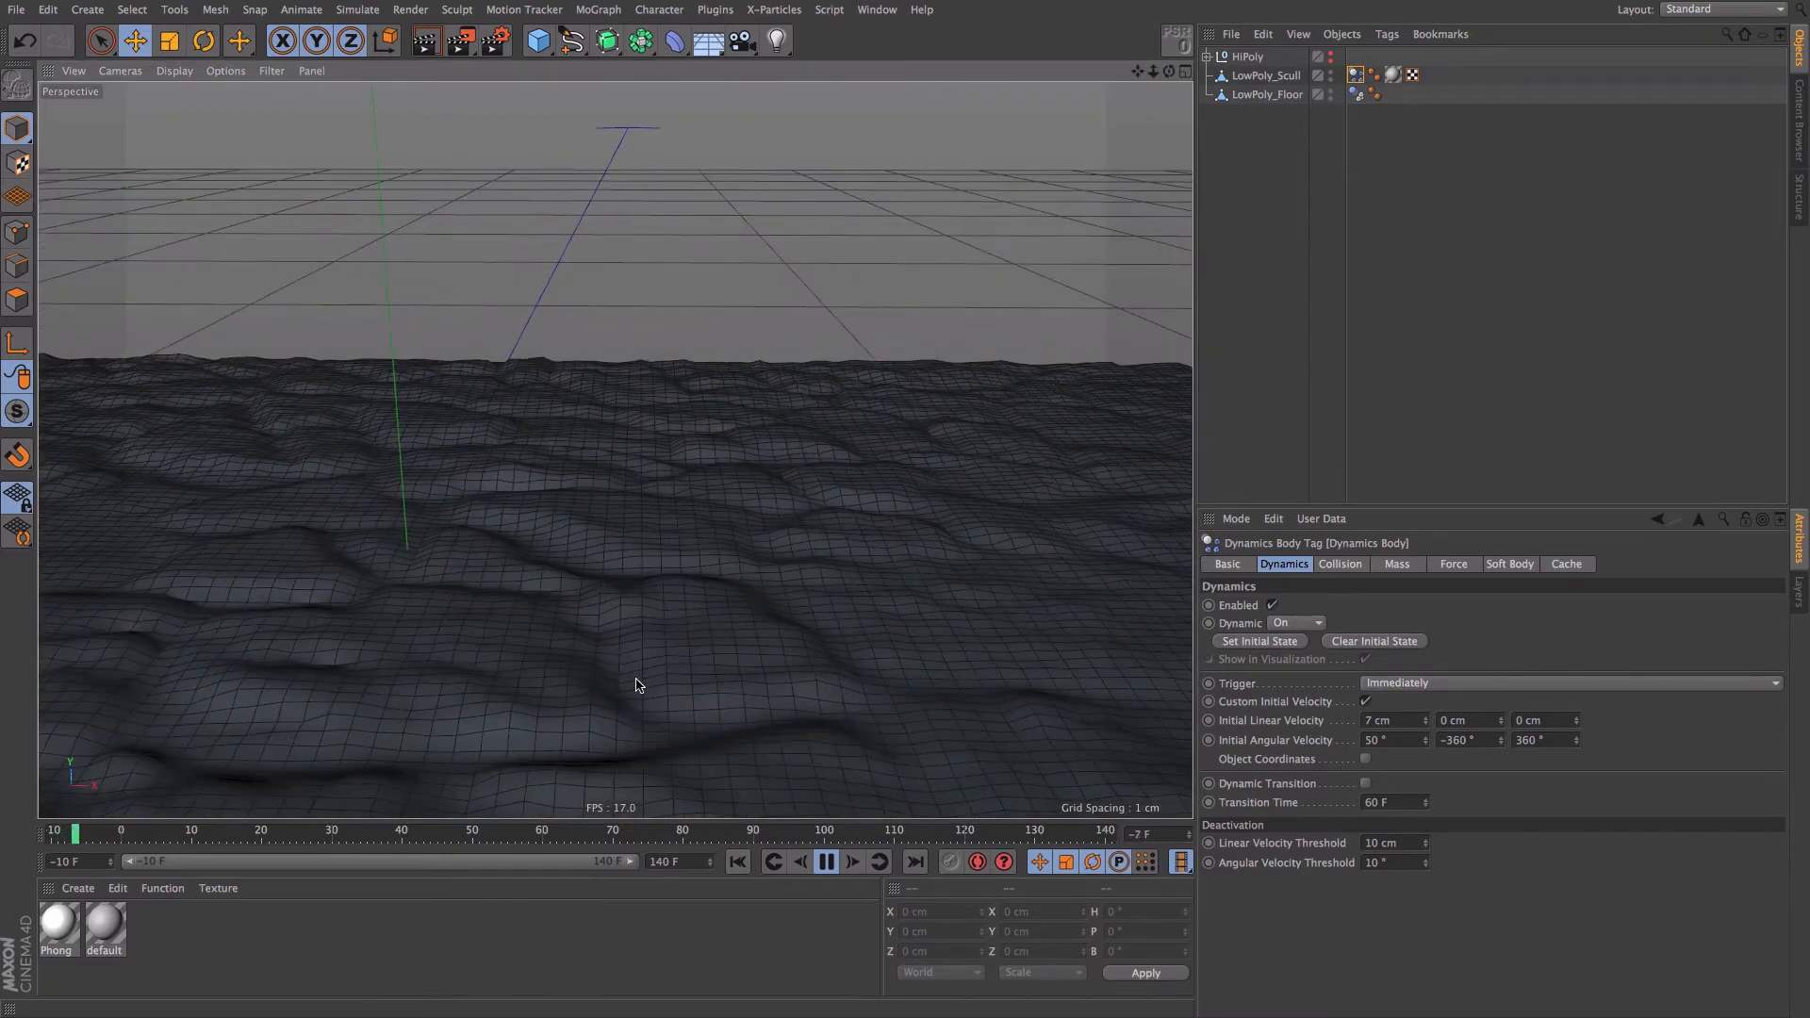
alt+drag(633, 681, 343, 596)
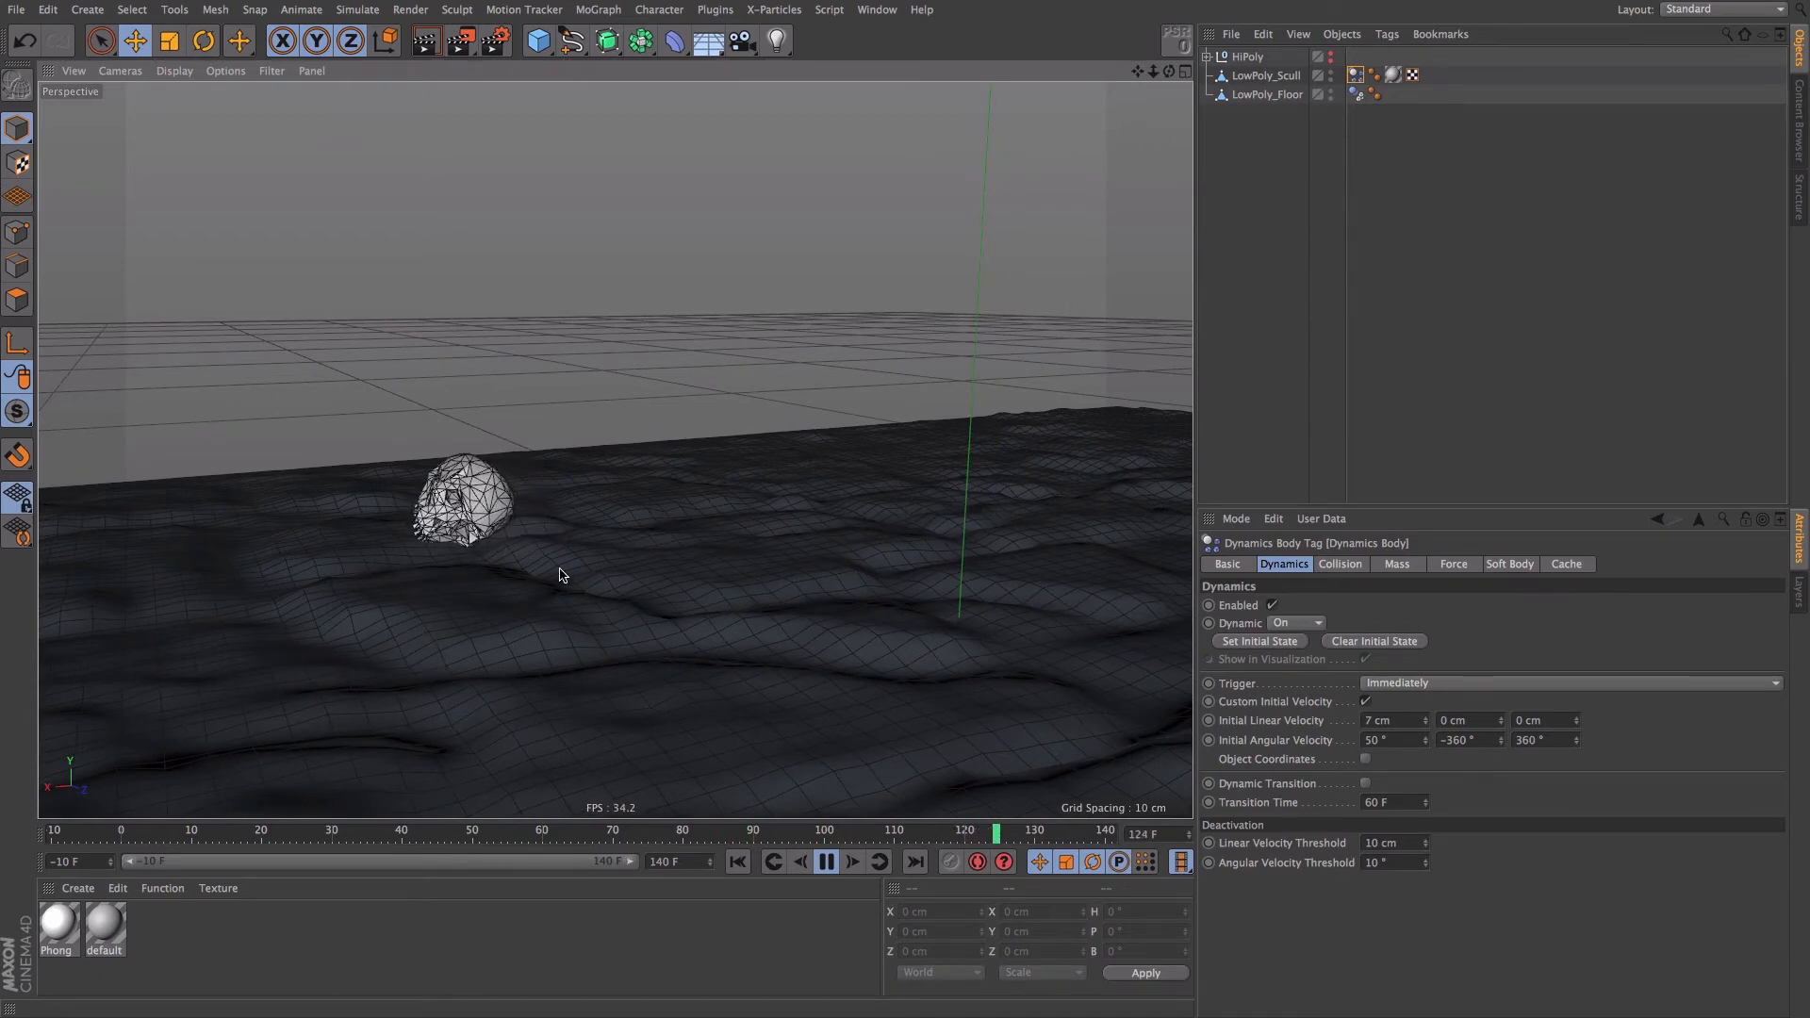
alt+drag(561, 574, 639, 648)
scroll(633, 597, down, 5)
scroll(650, 591, up, 2)
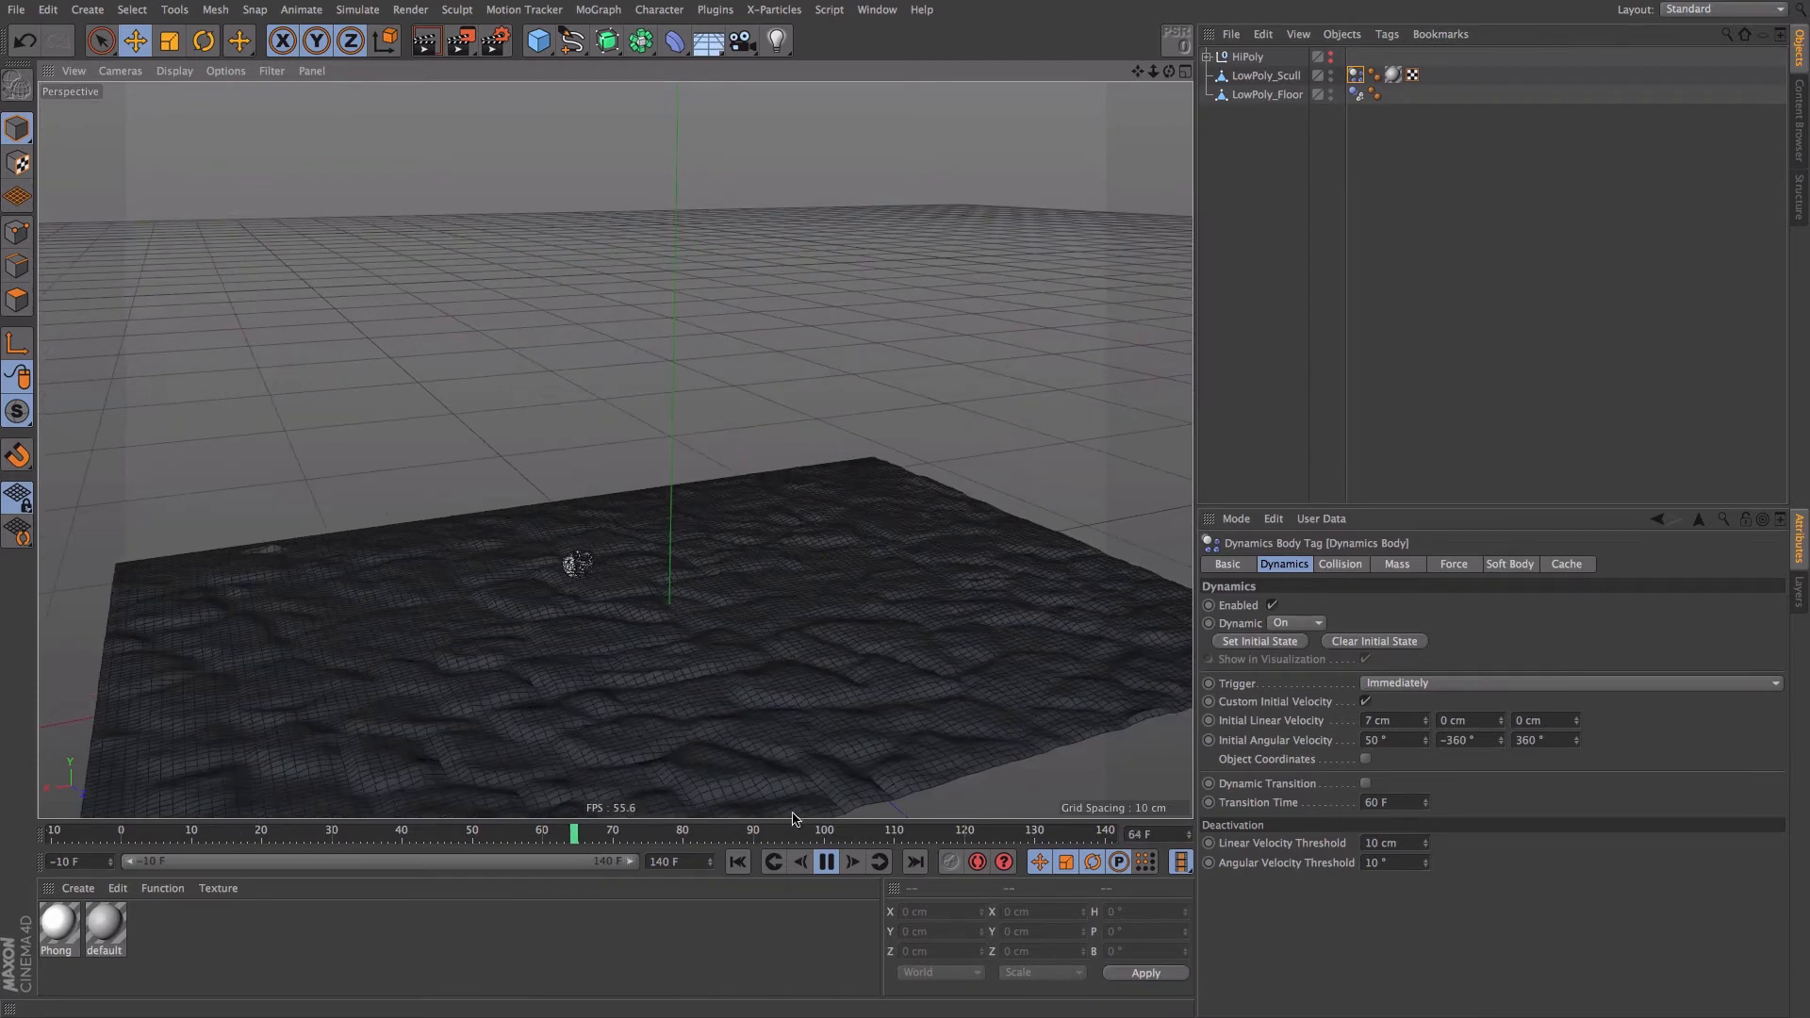
click(826, 860)
click(738, 861)
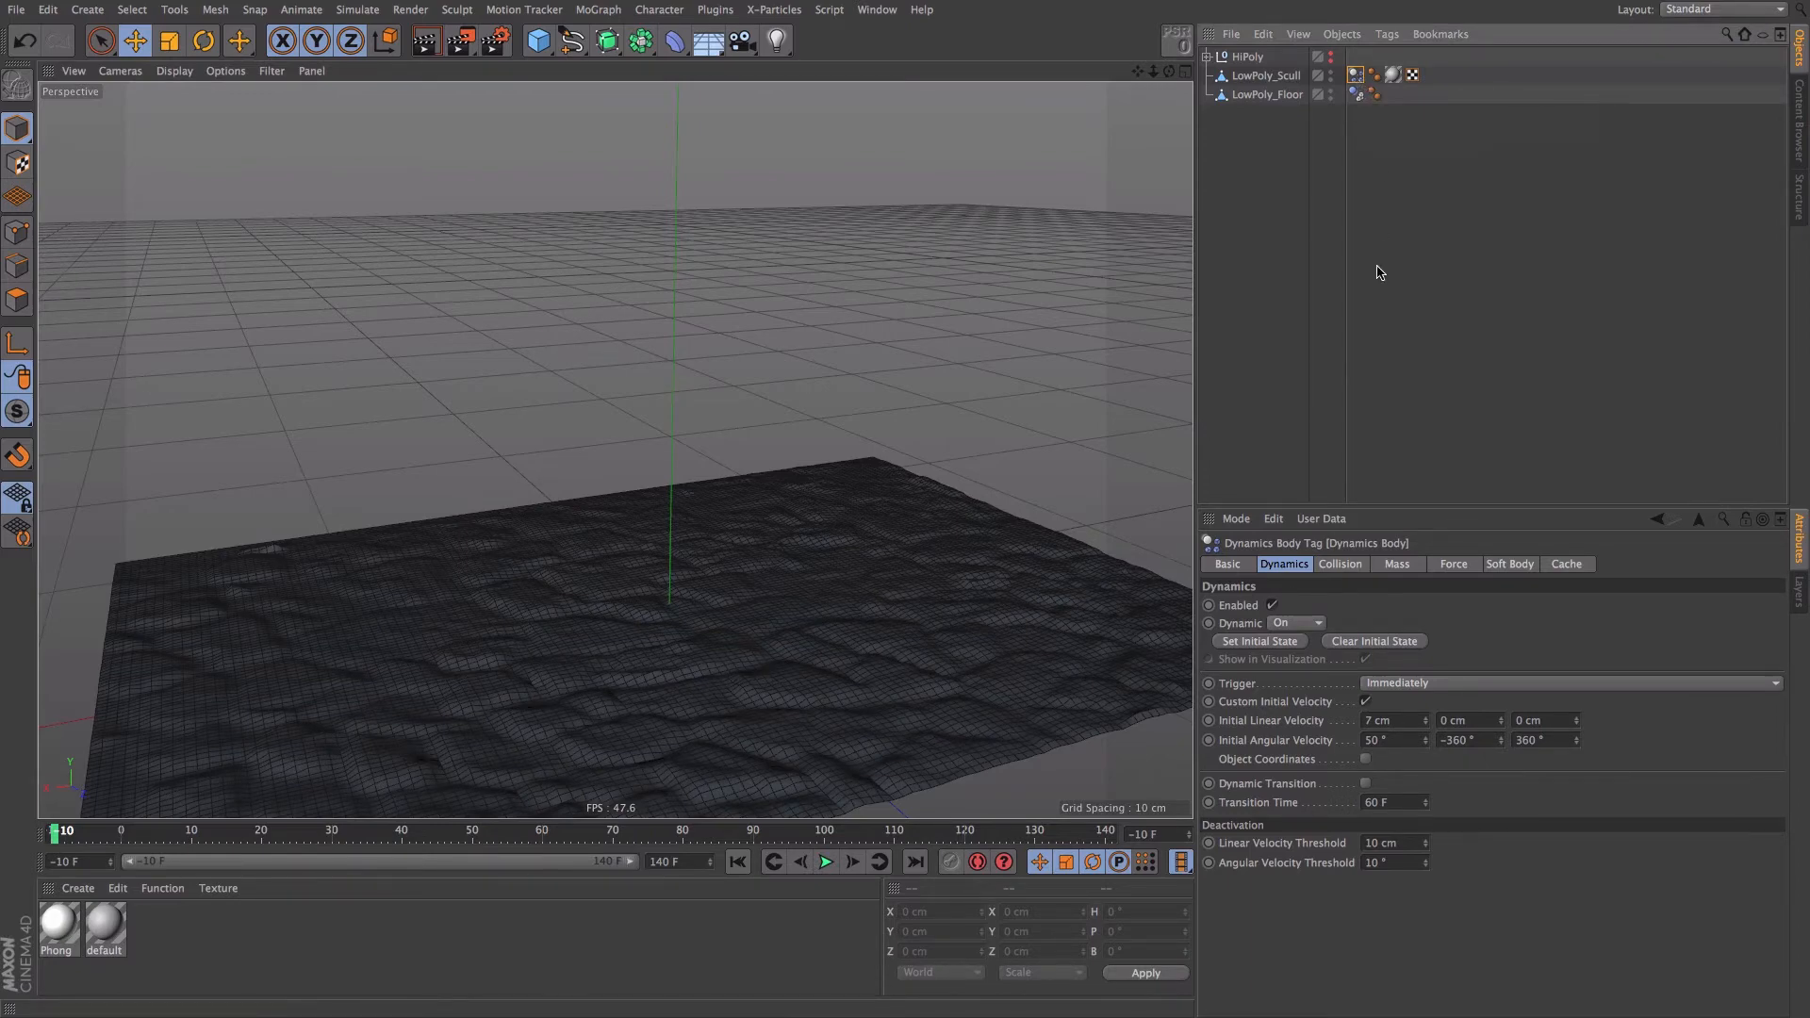
- Bake the dynamics simulation to the cache in the project's Dynamics settings
key(ctrl+d)
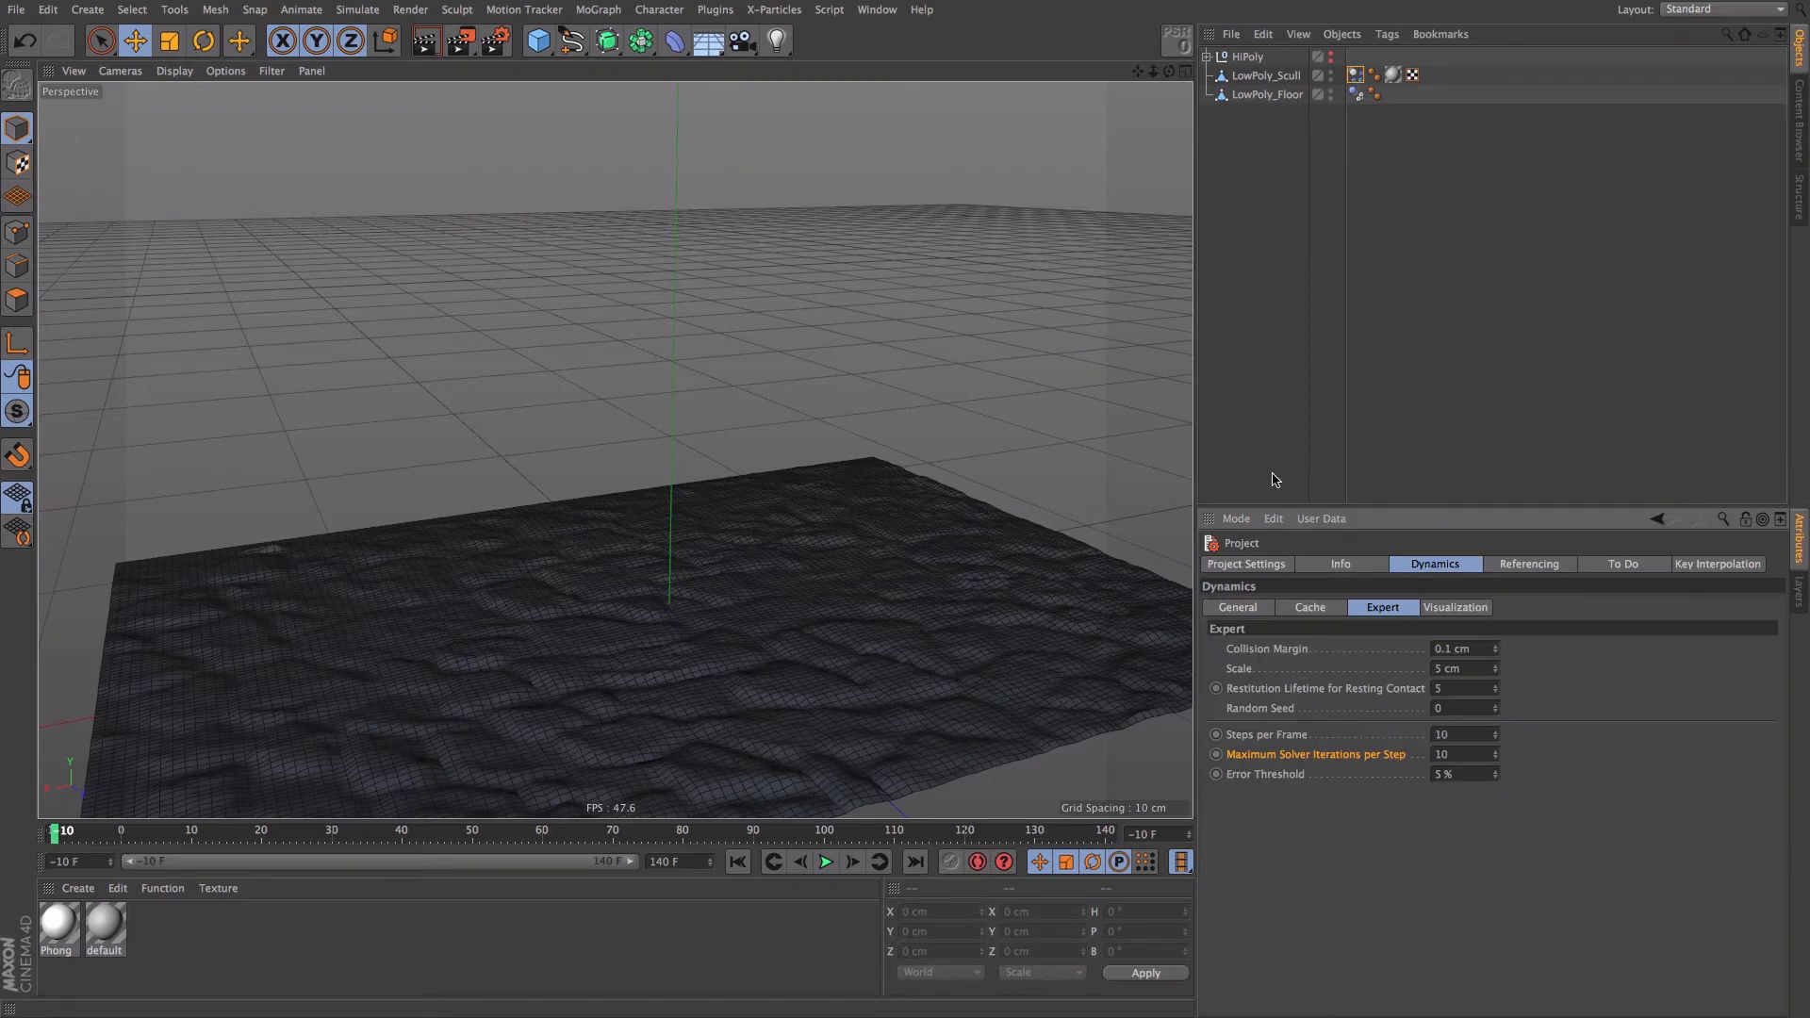
click(1261, 563)
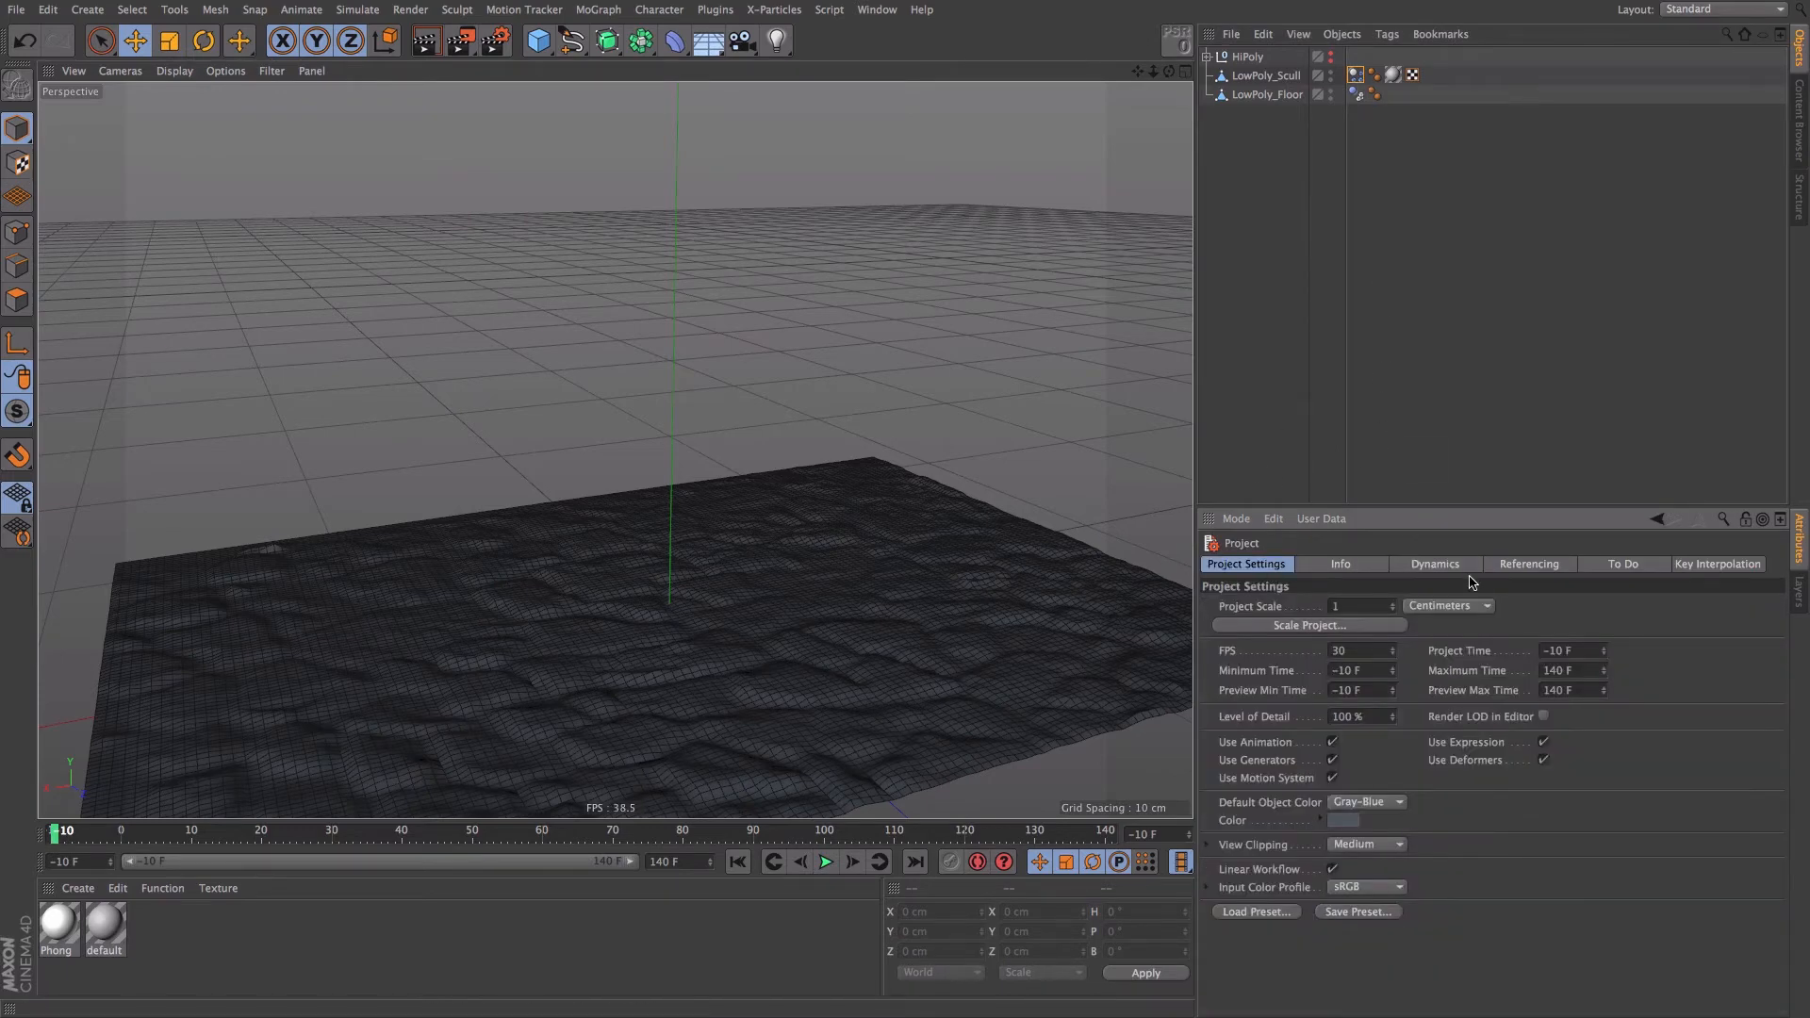
click(1442, 563)
click(1320, 609)
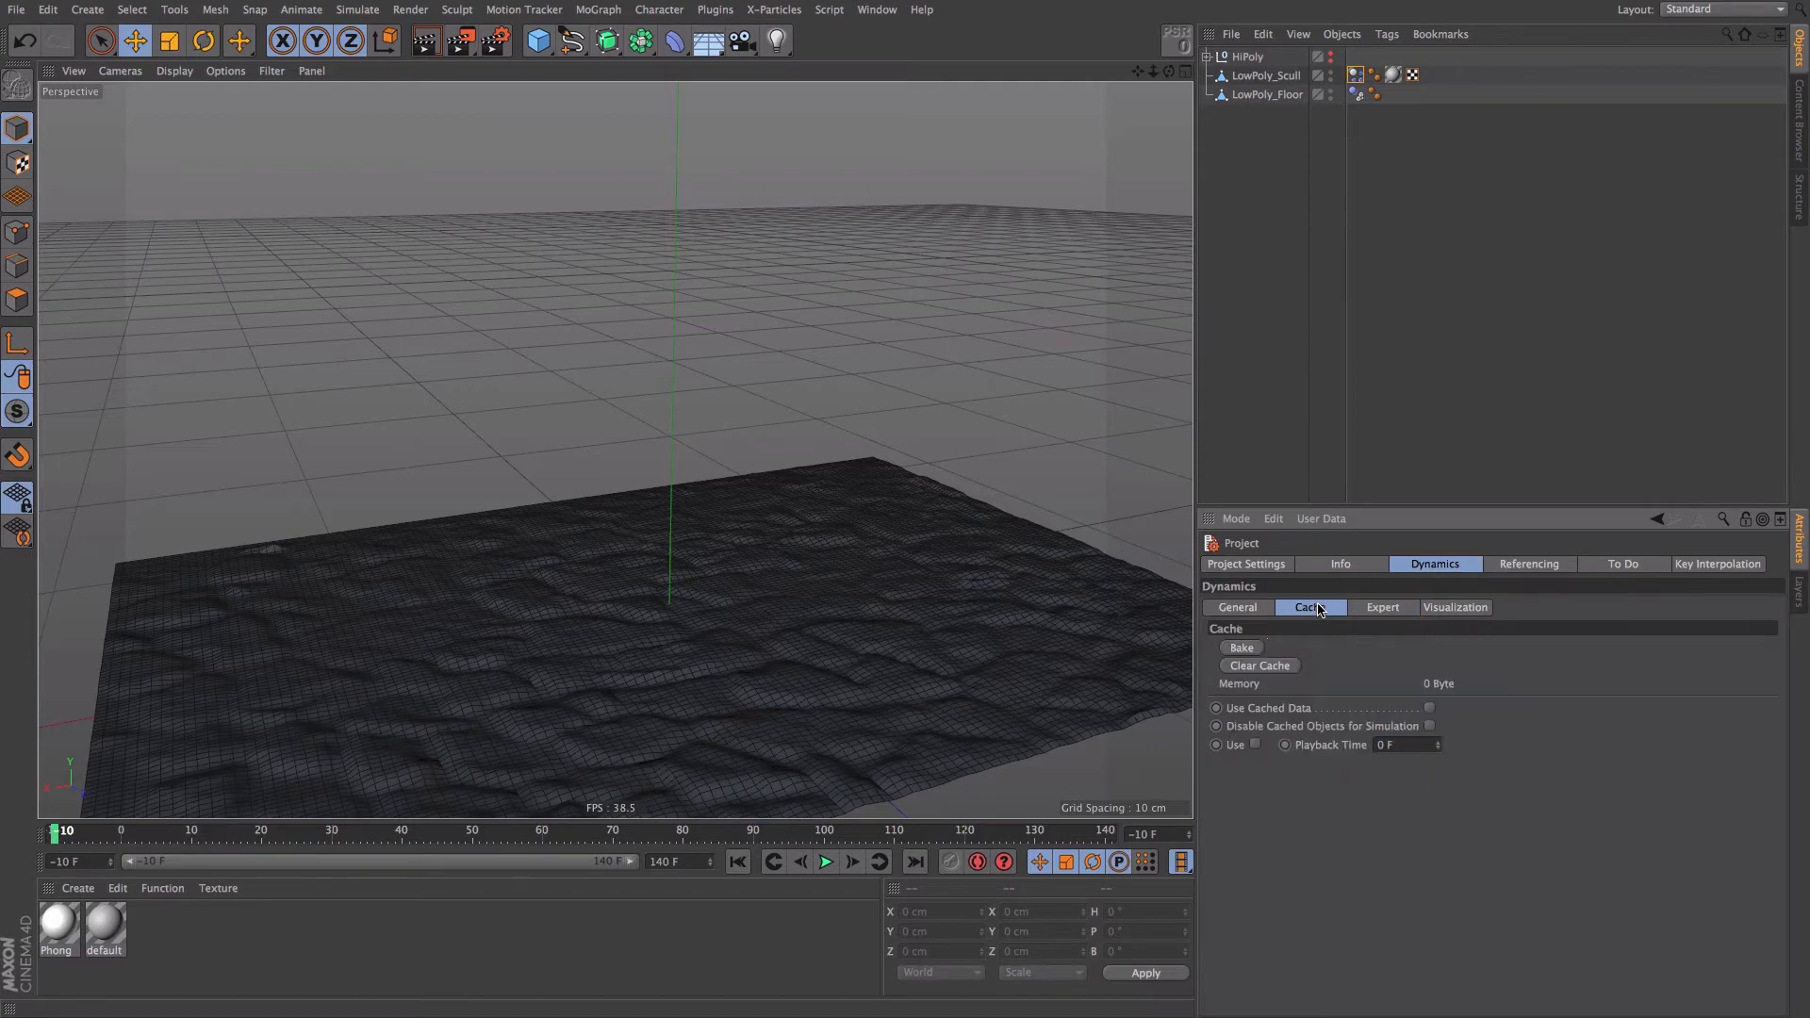
click(1241, 649)
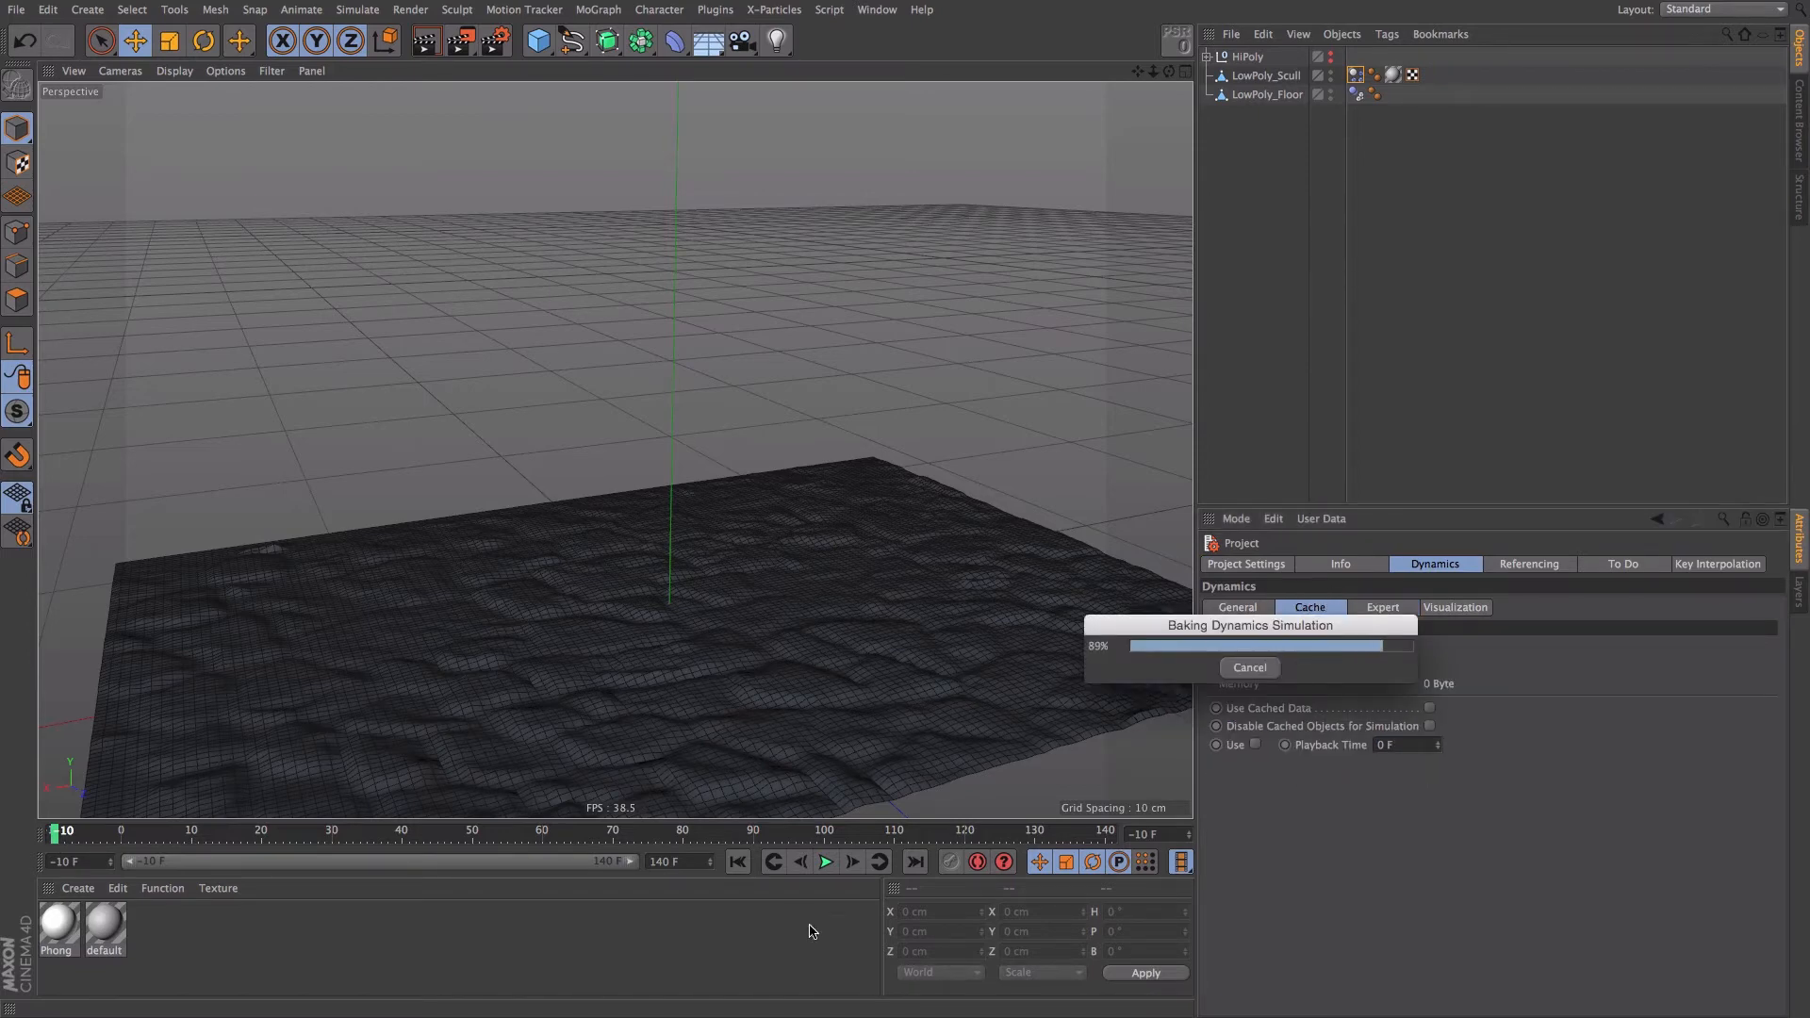
- Play back the baked simulation, stop it, and set the preview range to start at frame 0
click(825, 862)
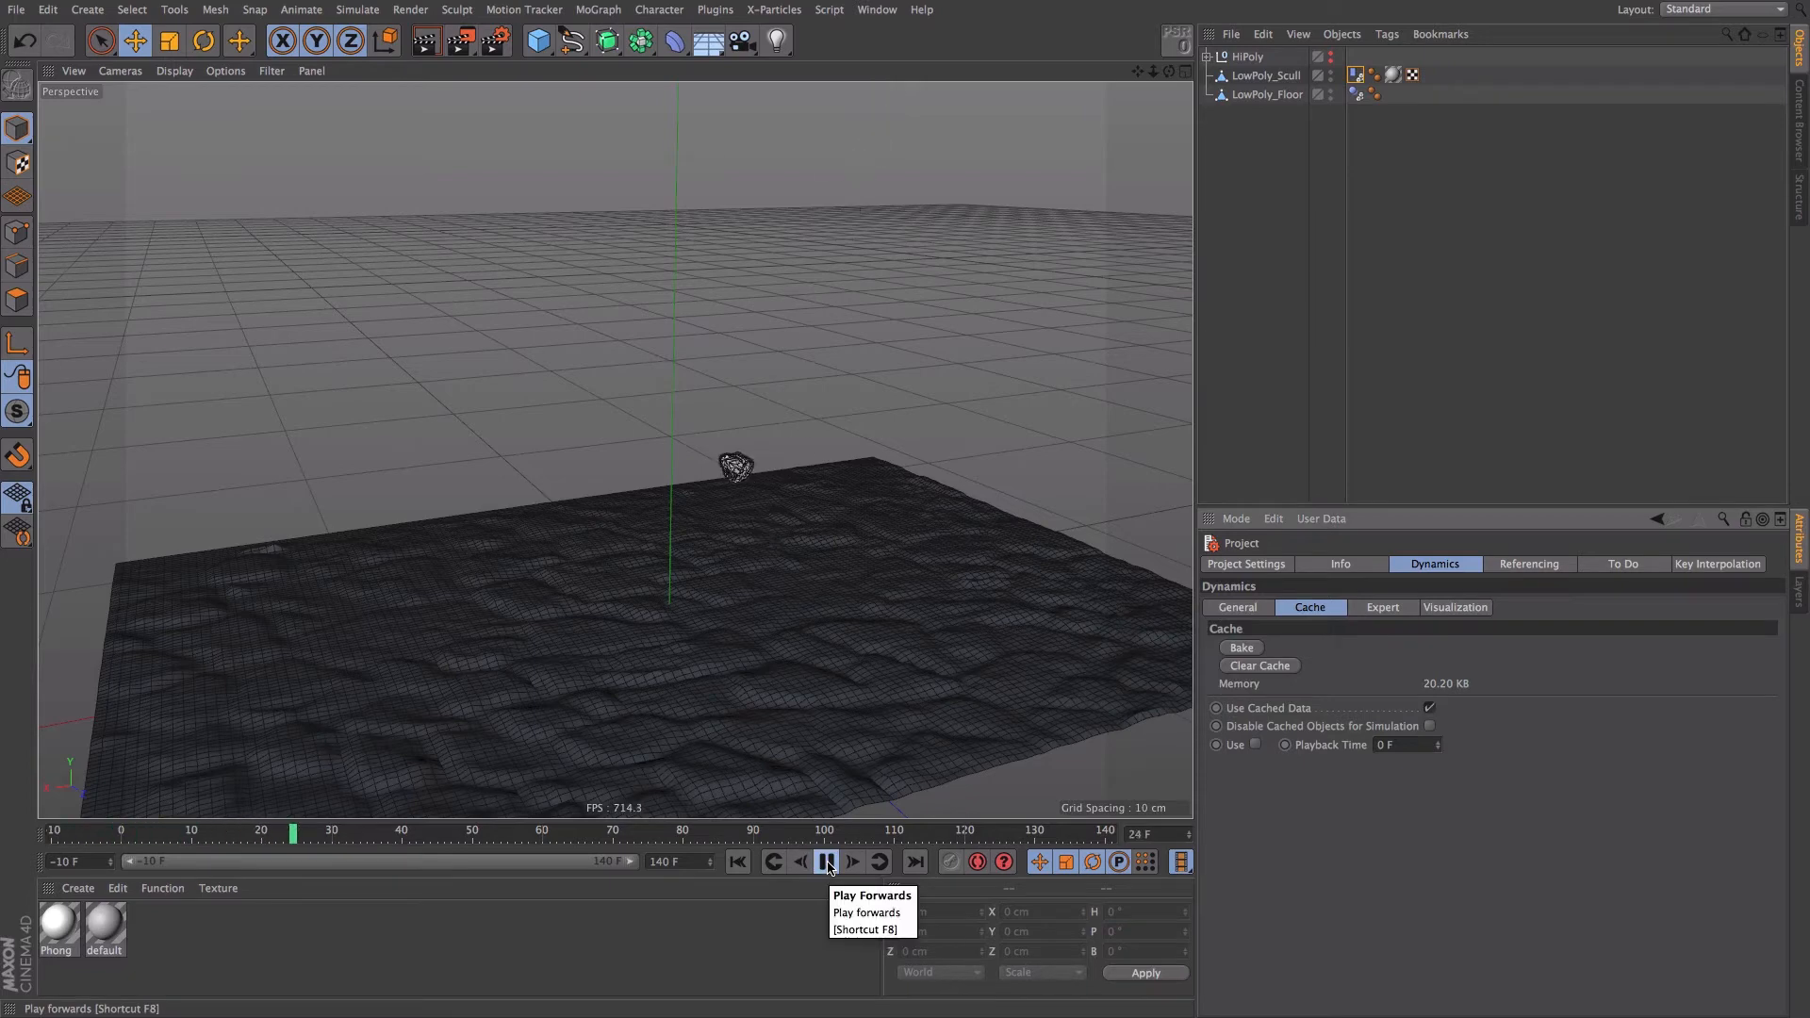
click(826, 862)
drag(137, 860, 171, 860)
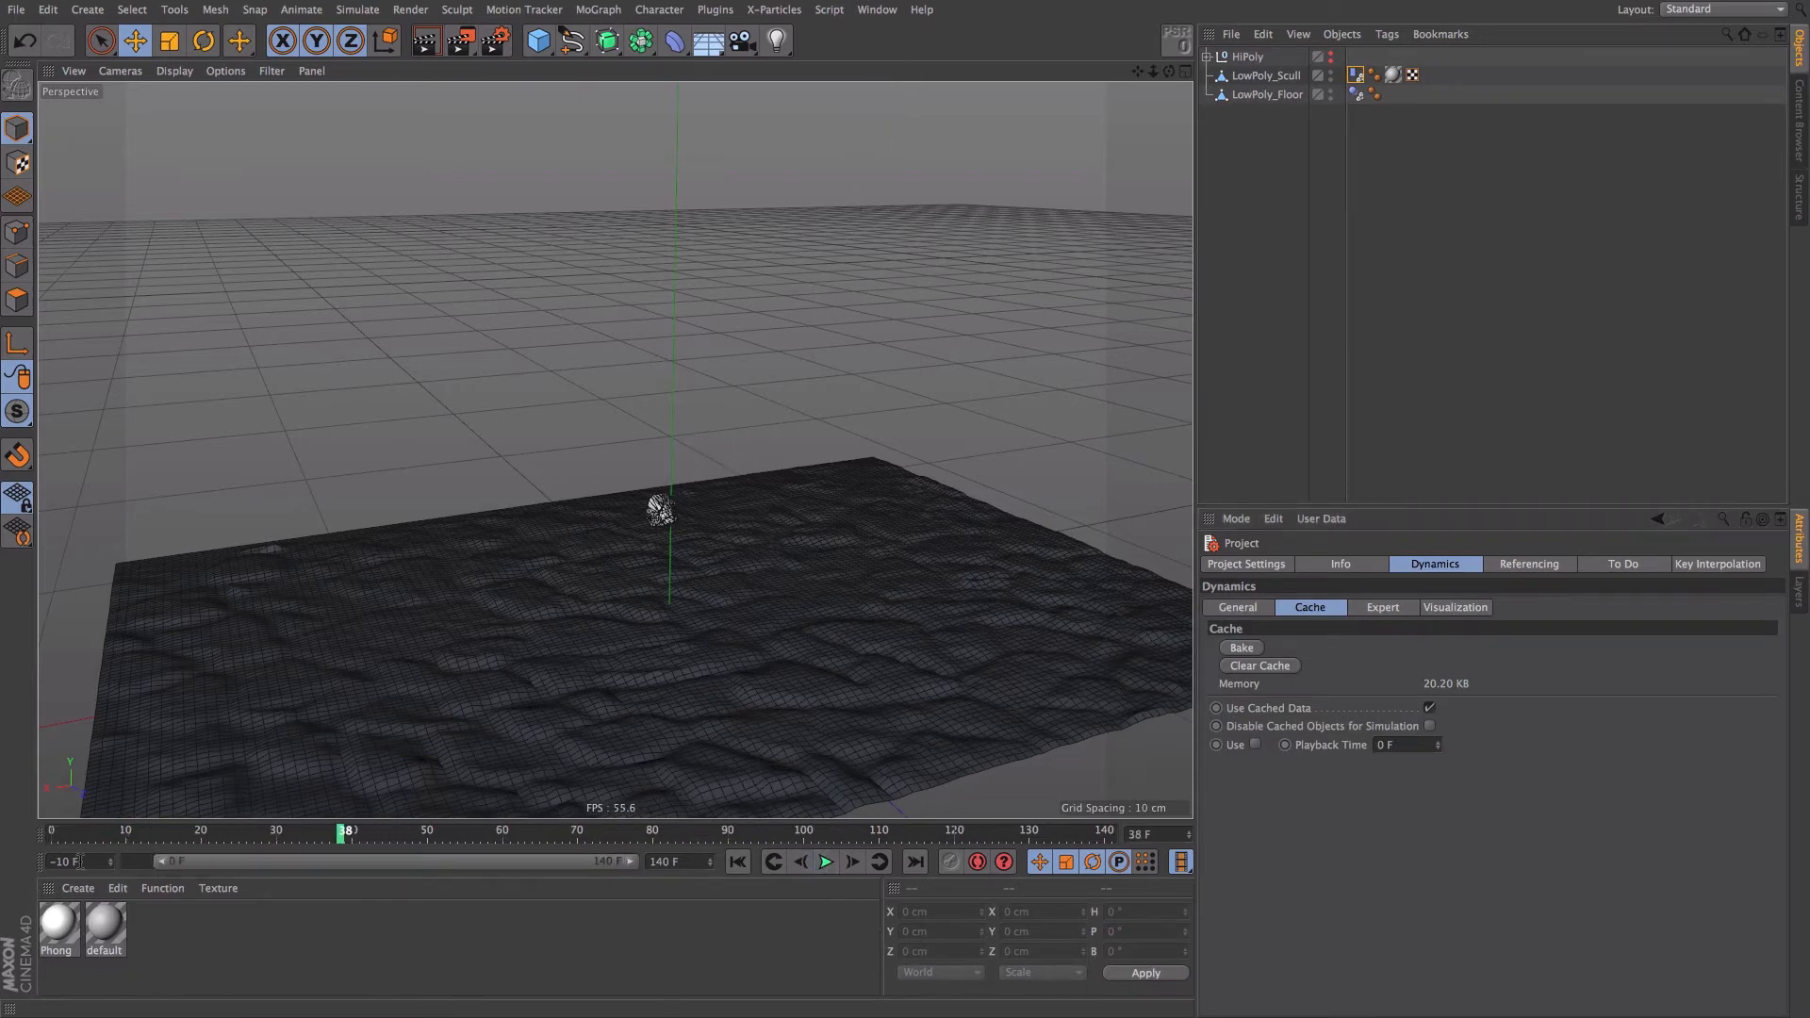
- Replay the cached skull simulation from the start and stop it near the end of the range
click(36, 835)
click(826, 863)
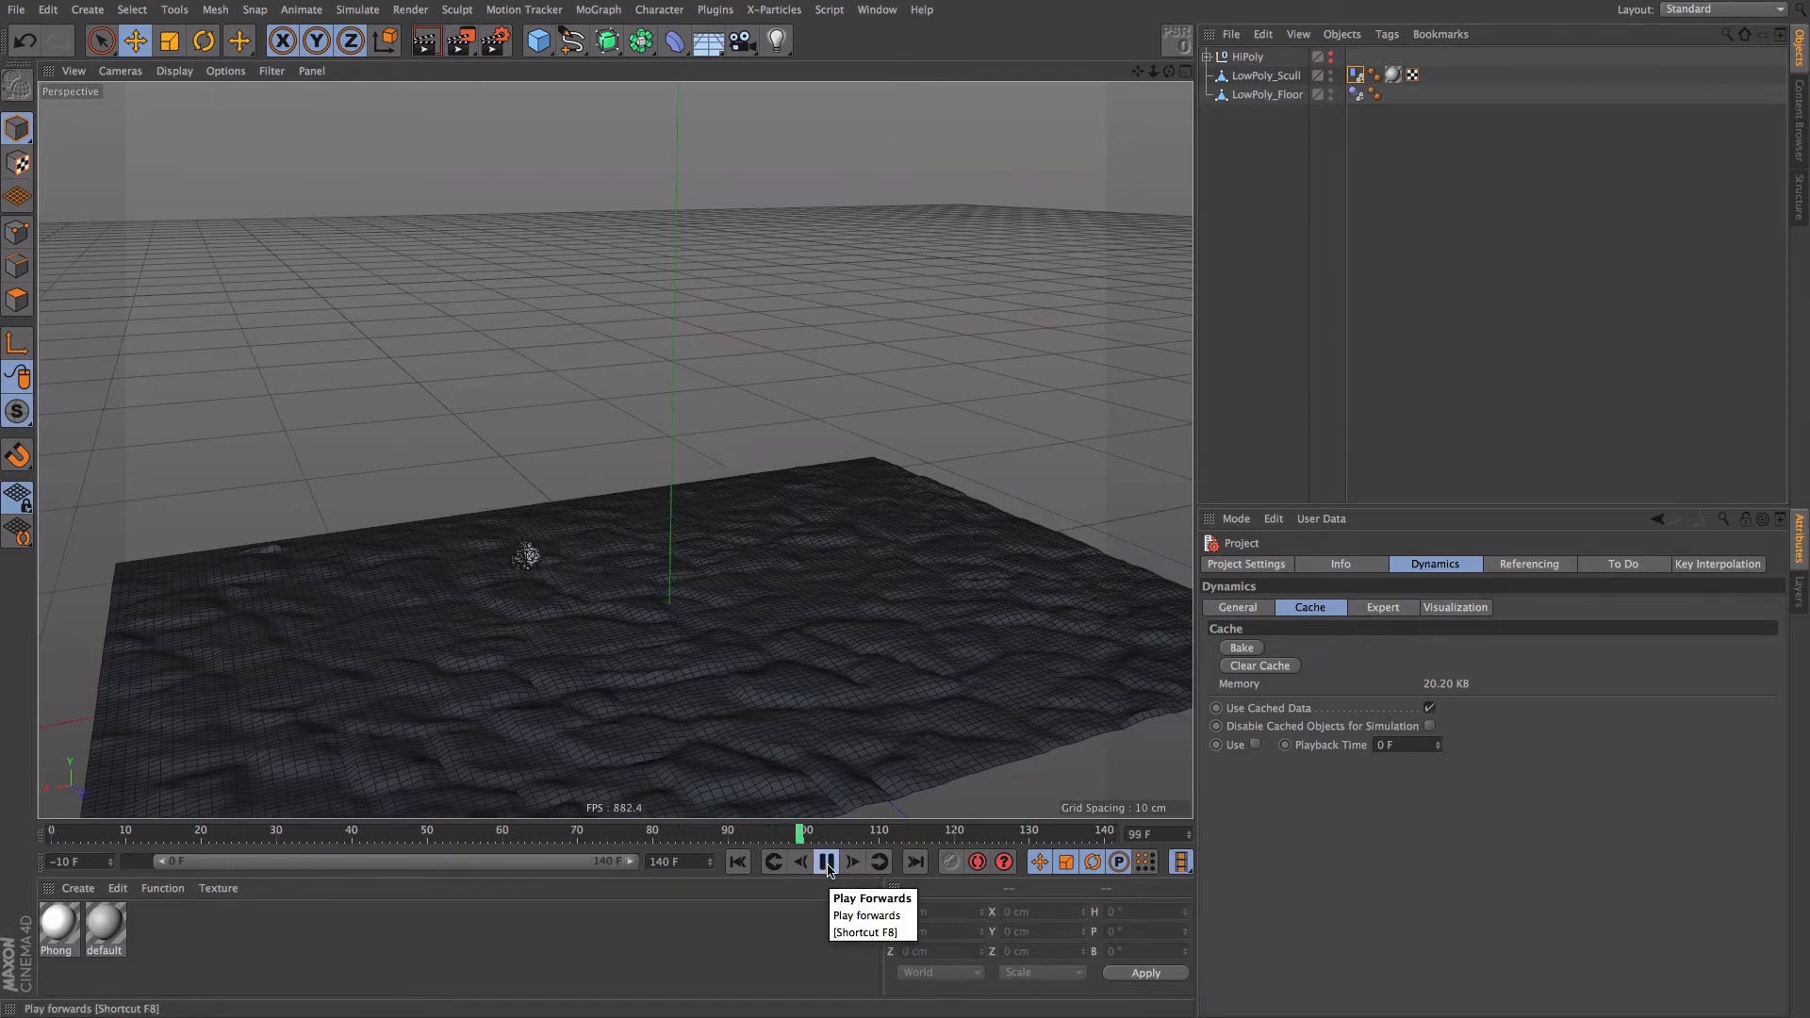
click(827, 863)
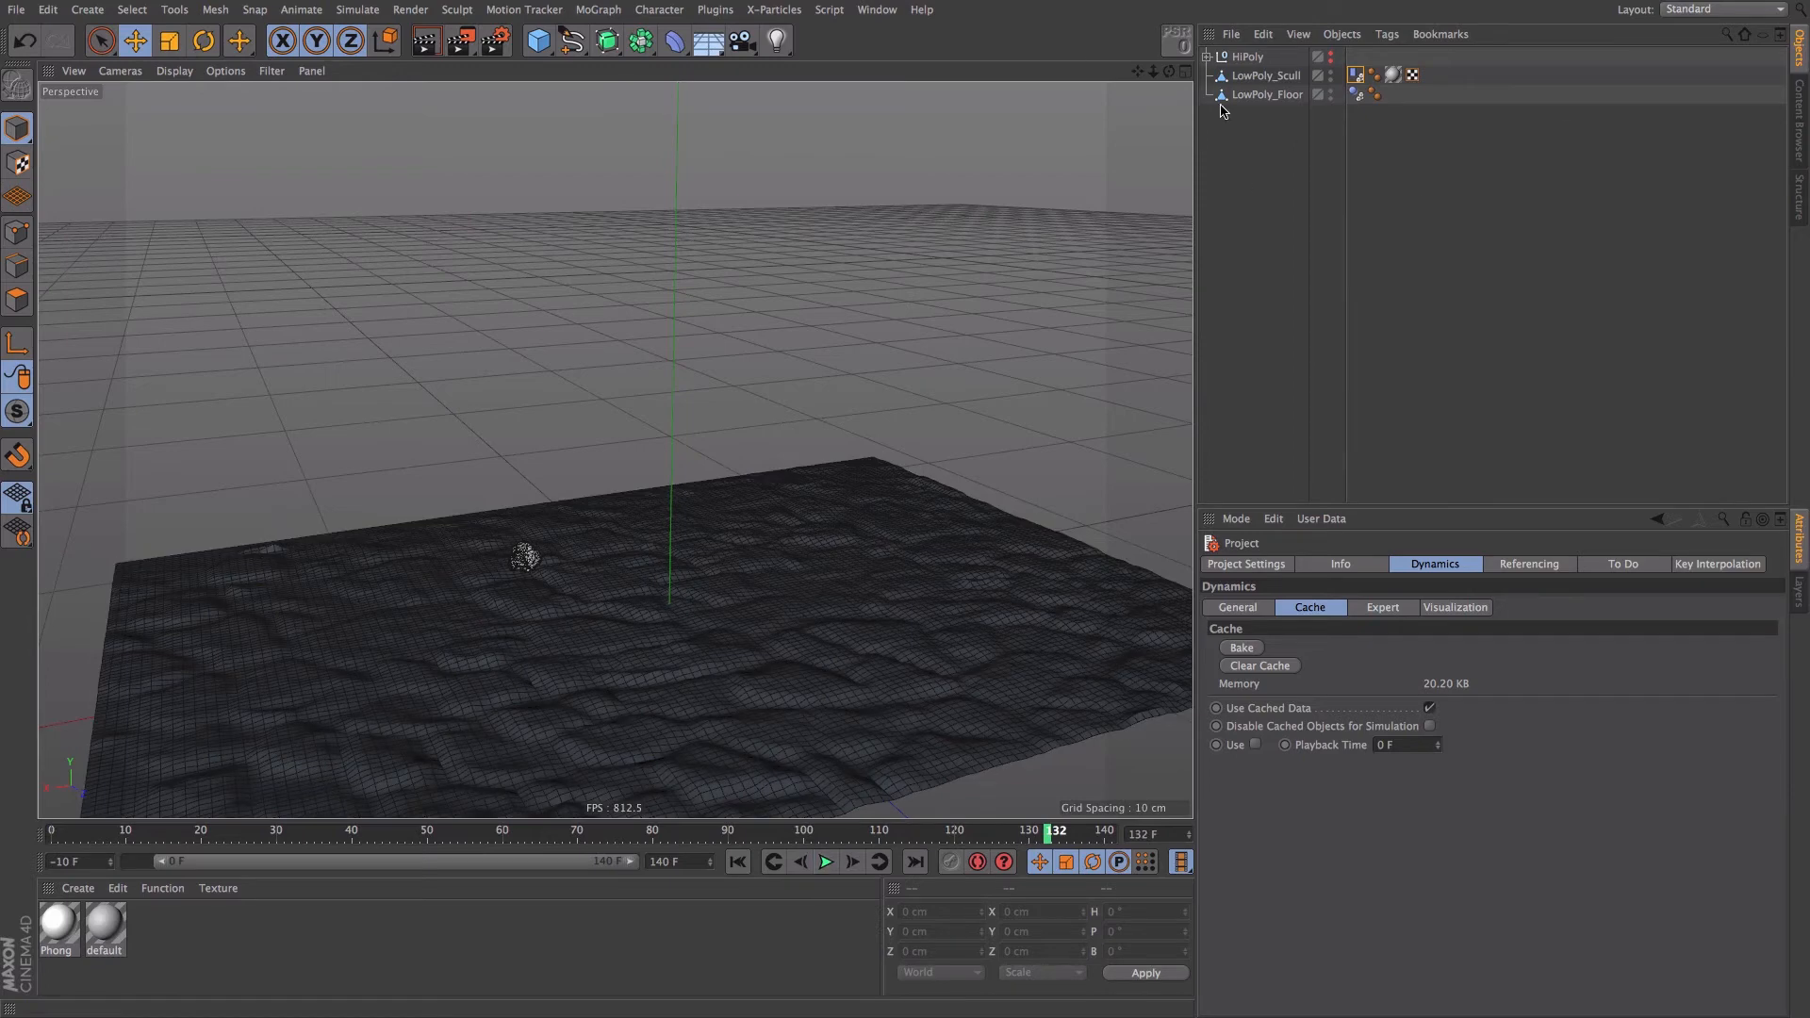
- Copy HiPoly_Scull out of the HiPoly group to the root level and delete the copy's Polygon Reduction deformer
click(1206, 57)
click(1252, 94)
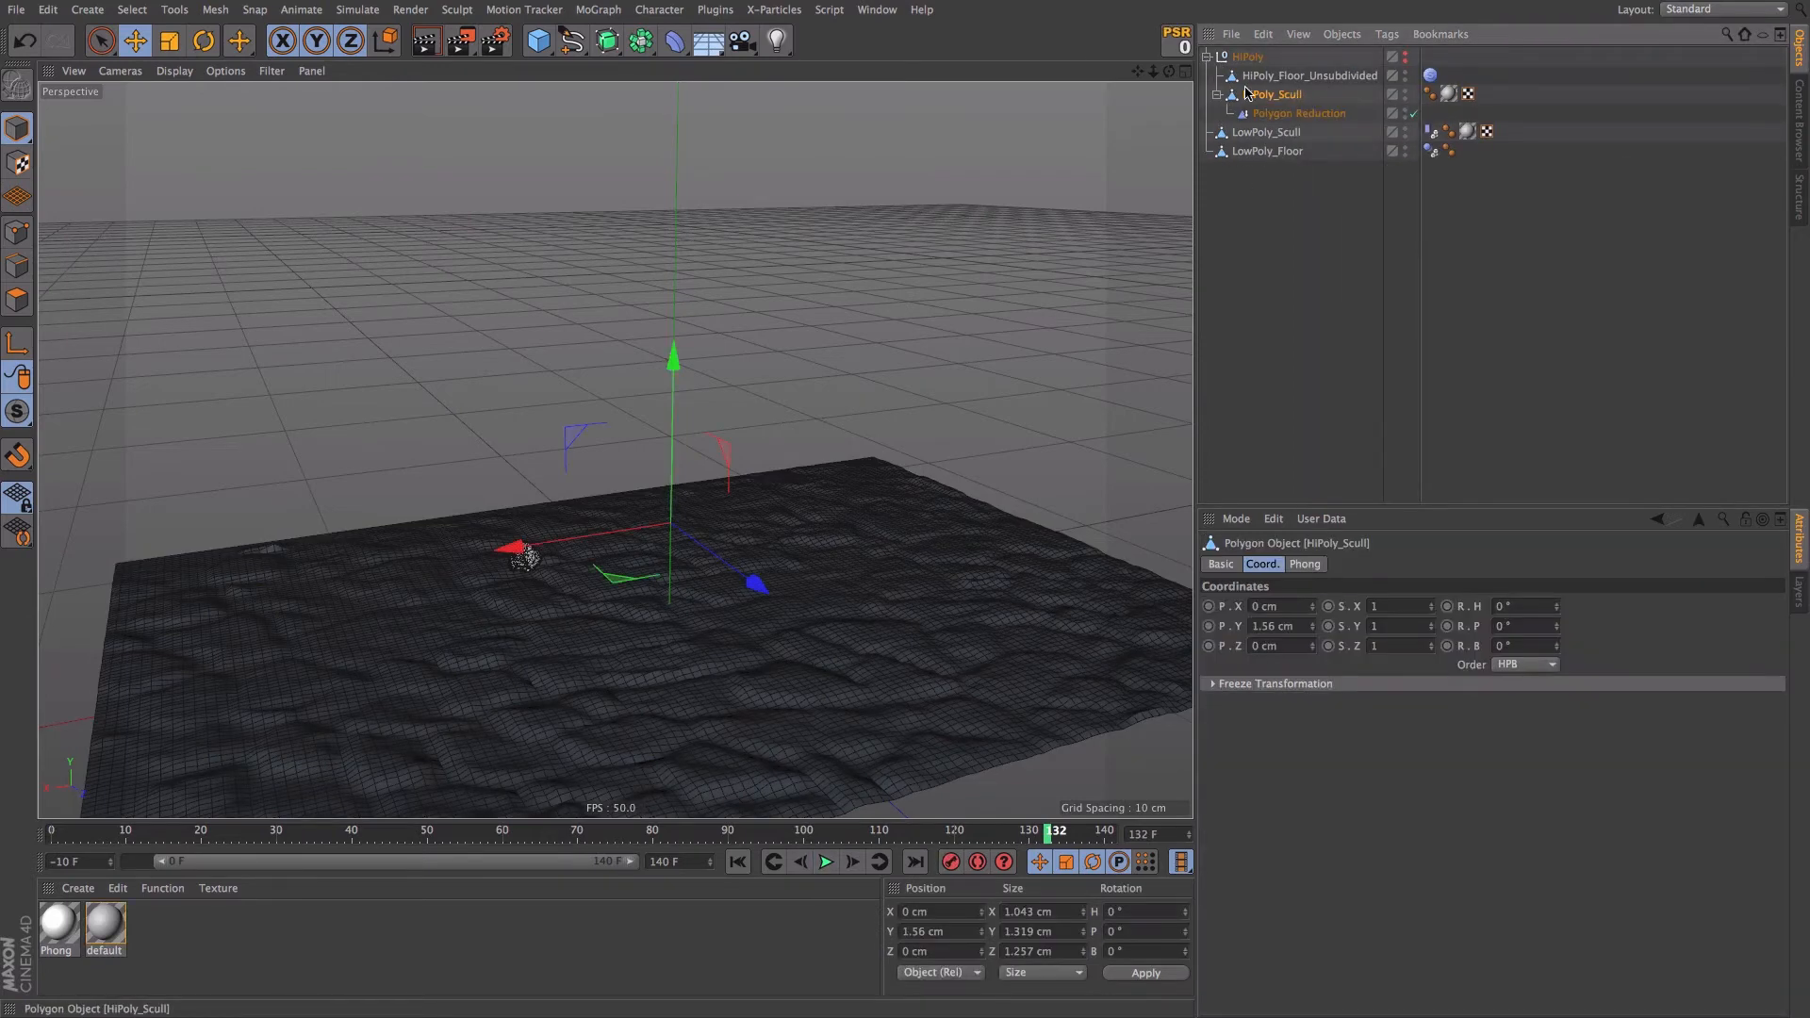
ctrl+drag(1293, 235, 1285, 209)
click(1287, 215)
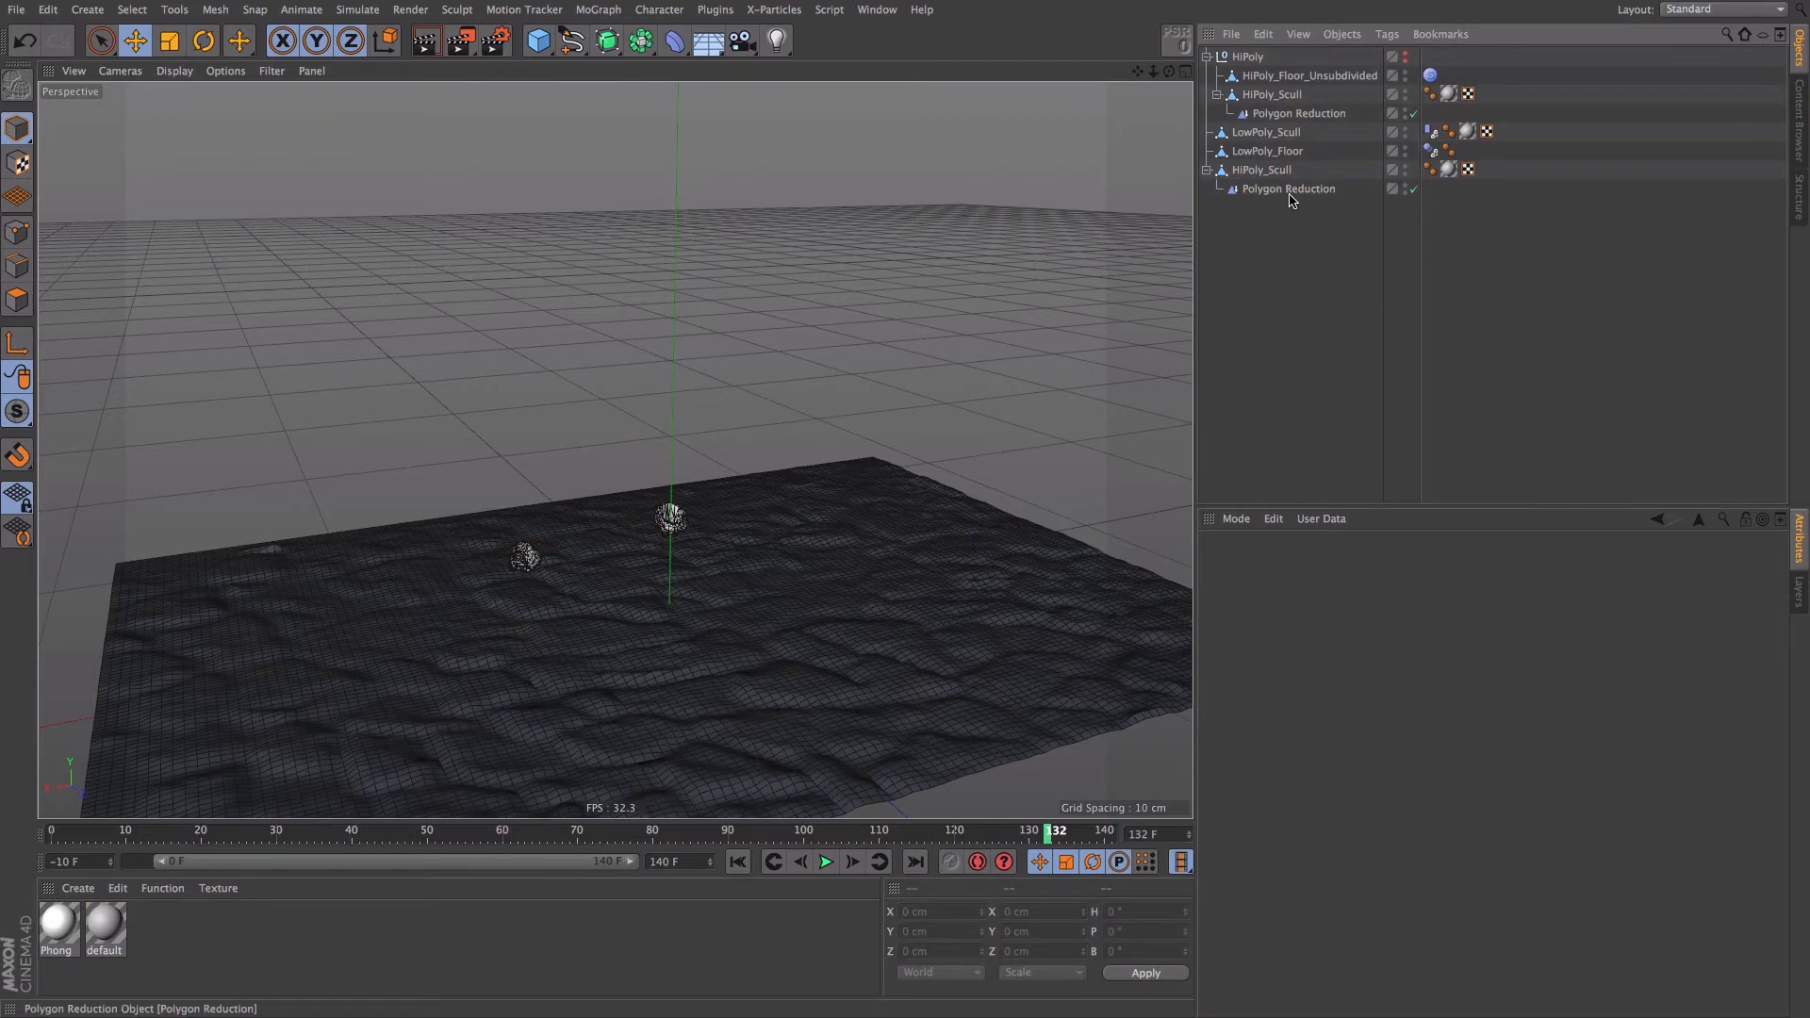
click(1209, 56)
click(1262, 115)
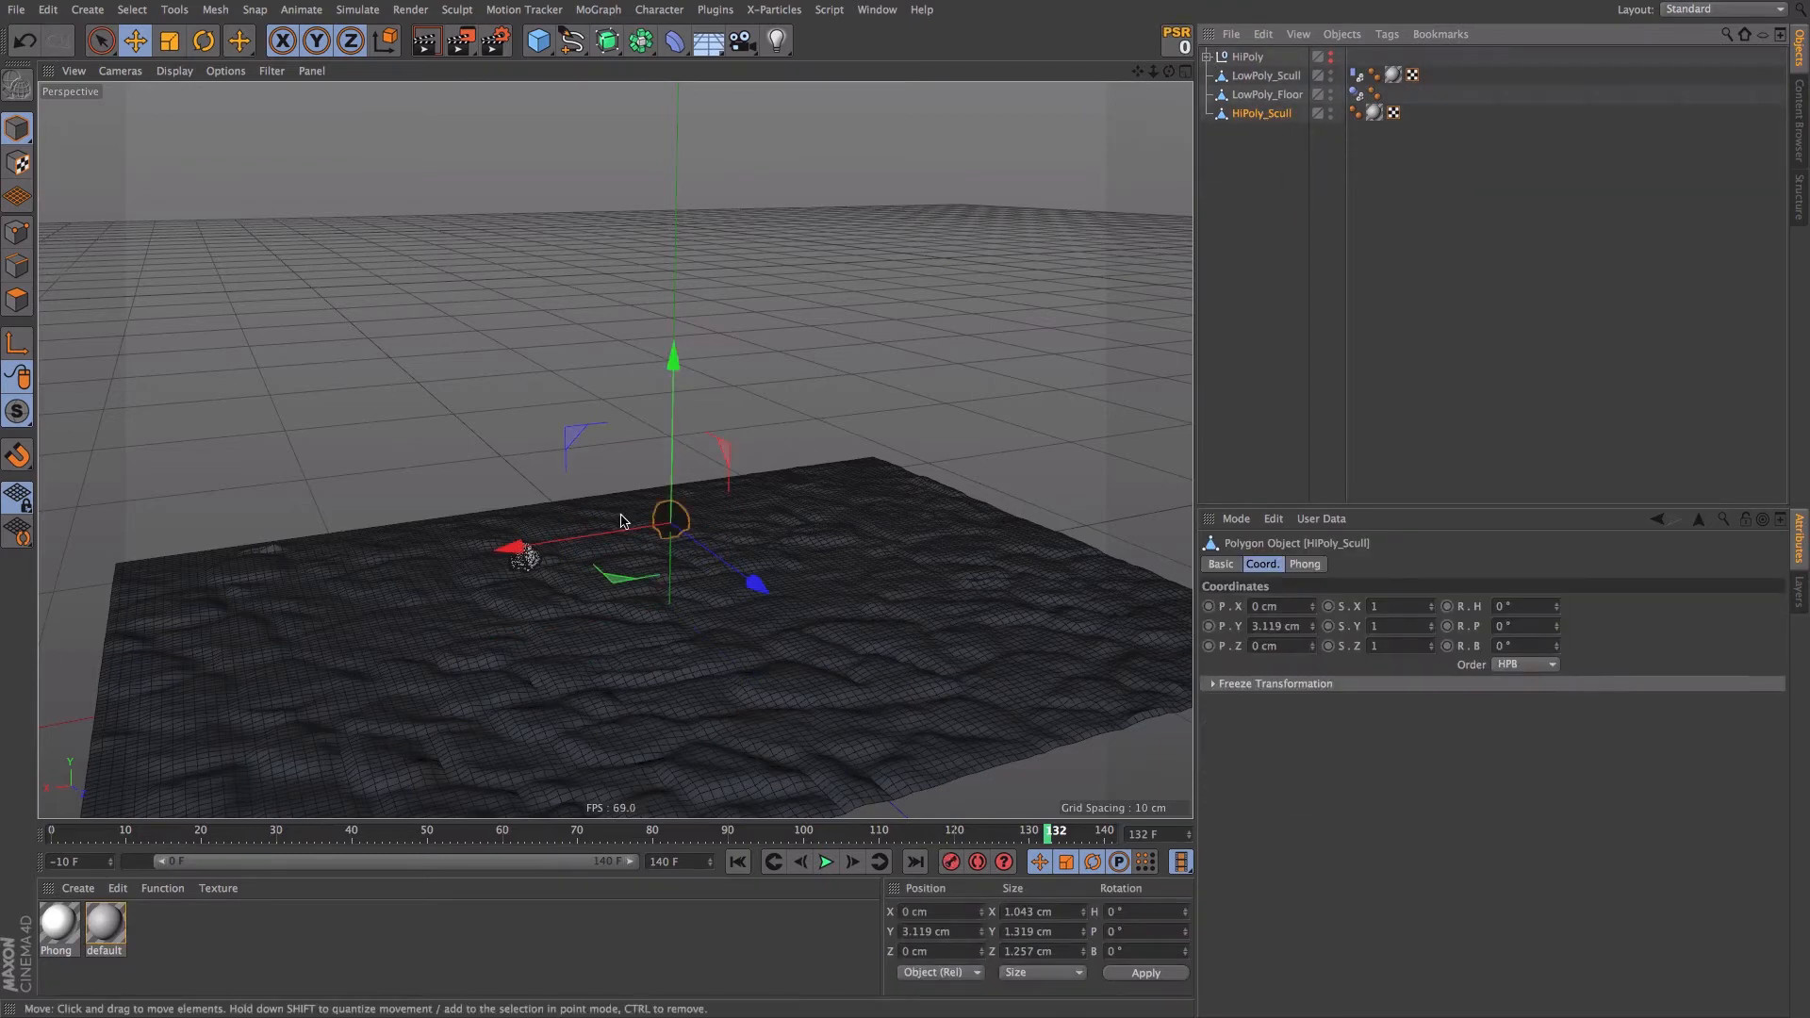
- Constrain the copied HiPoly_Scull to LowPoly_Scull with a PSR constraint and hide LowPoly_Scull in the viewport
mouse_move(568, 559)
alt+right_down()
mouse_move(747, 554)
mouse_move(542, 558)
alt+right_up()
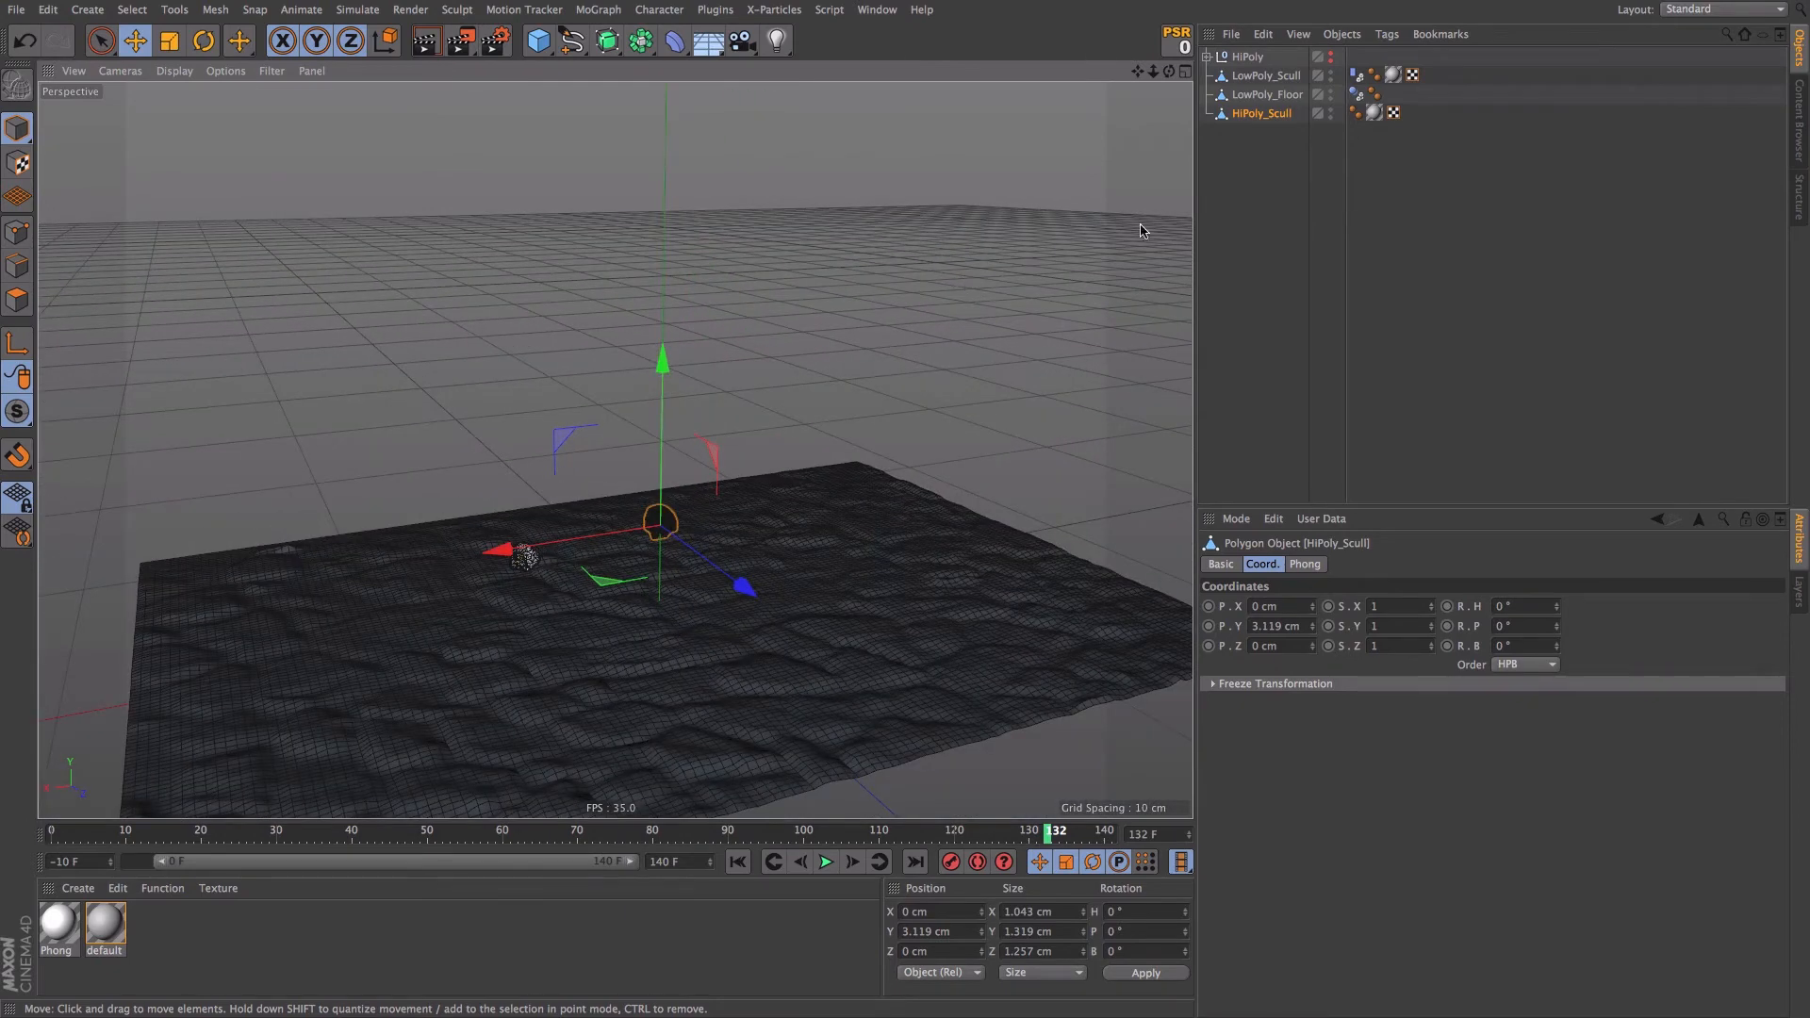
ctrl+click(1268, 94)
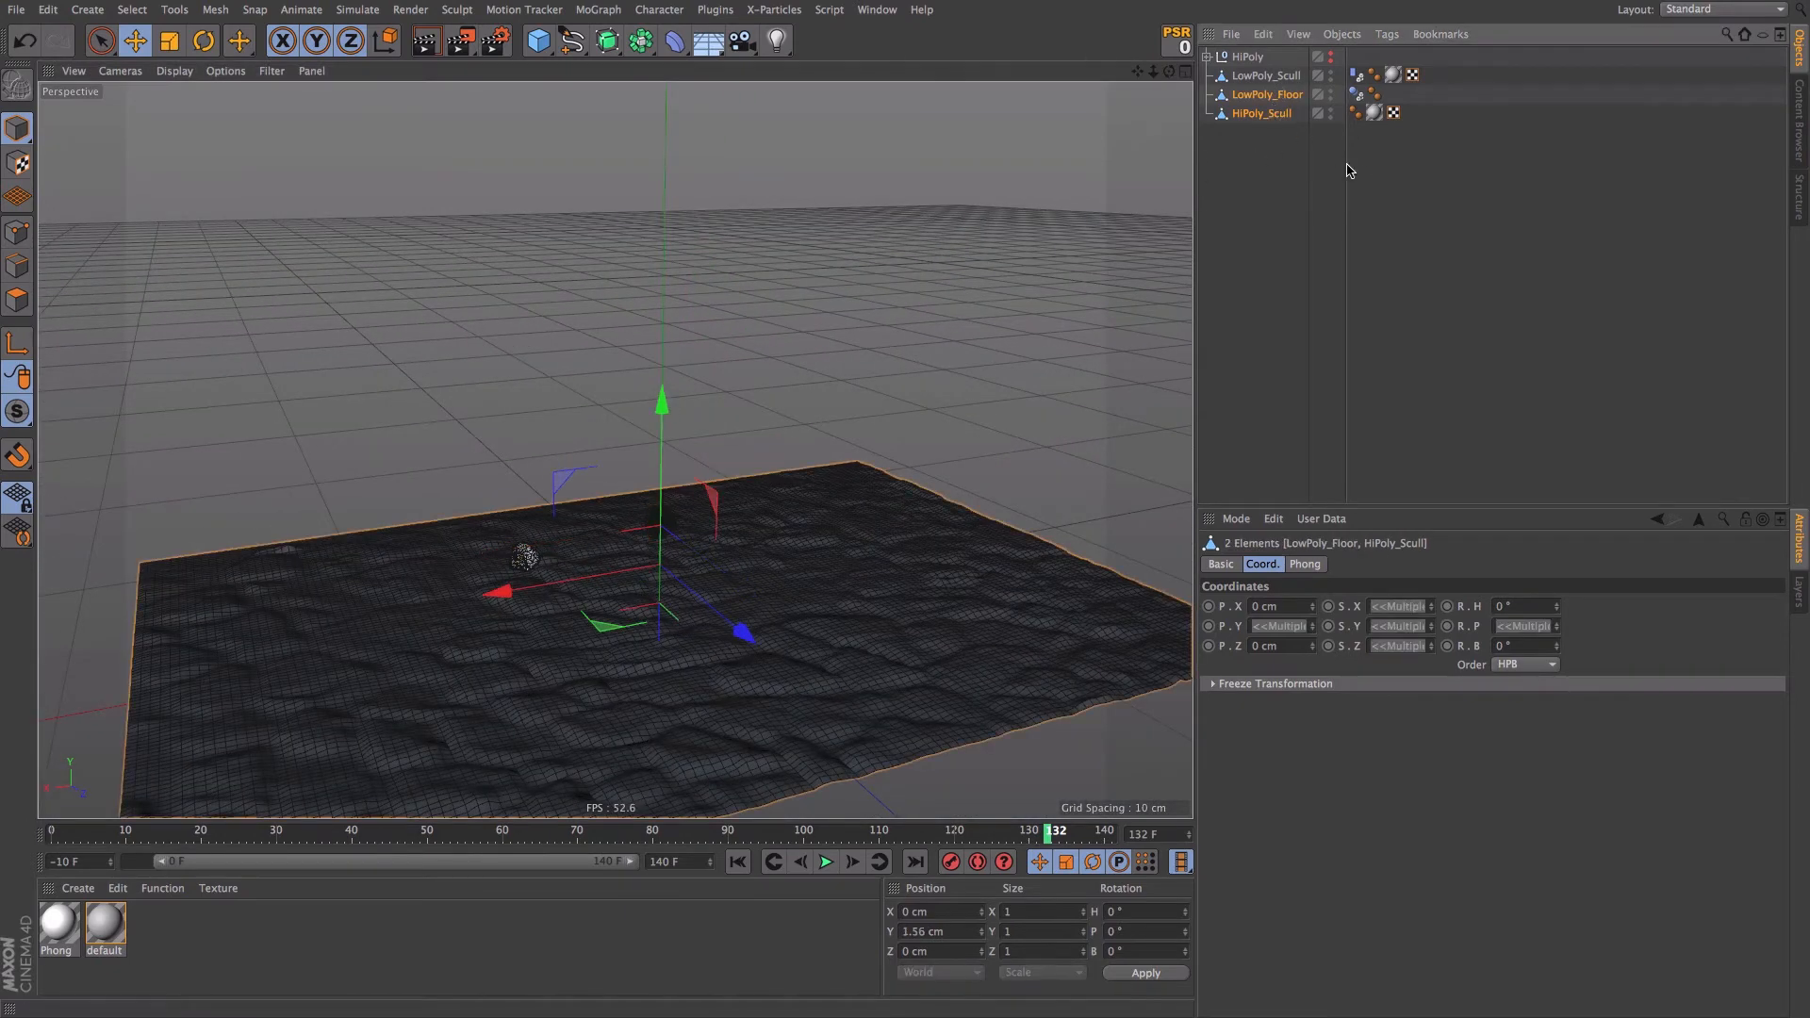
click(1272, 112)
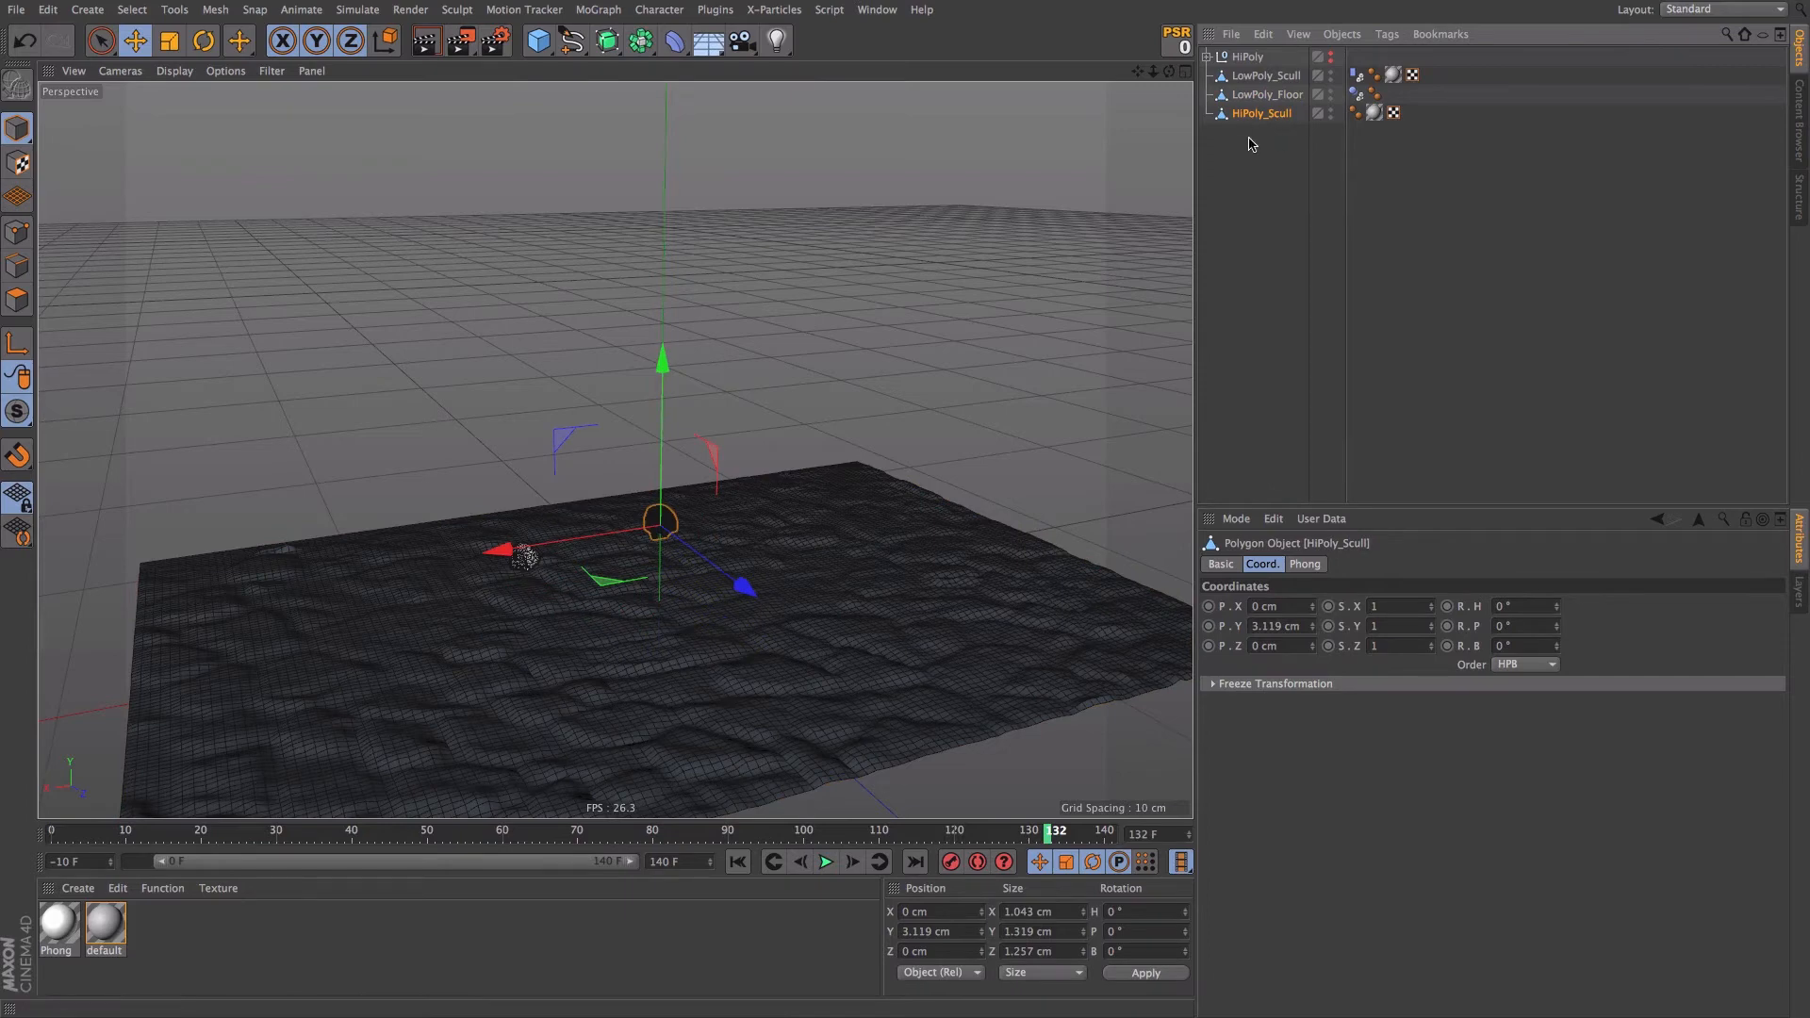
ctrl+click(1266, 76)
click(647, 12)
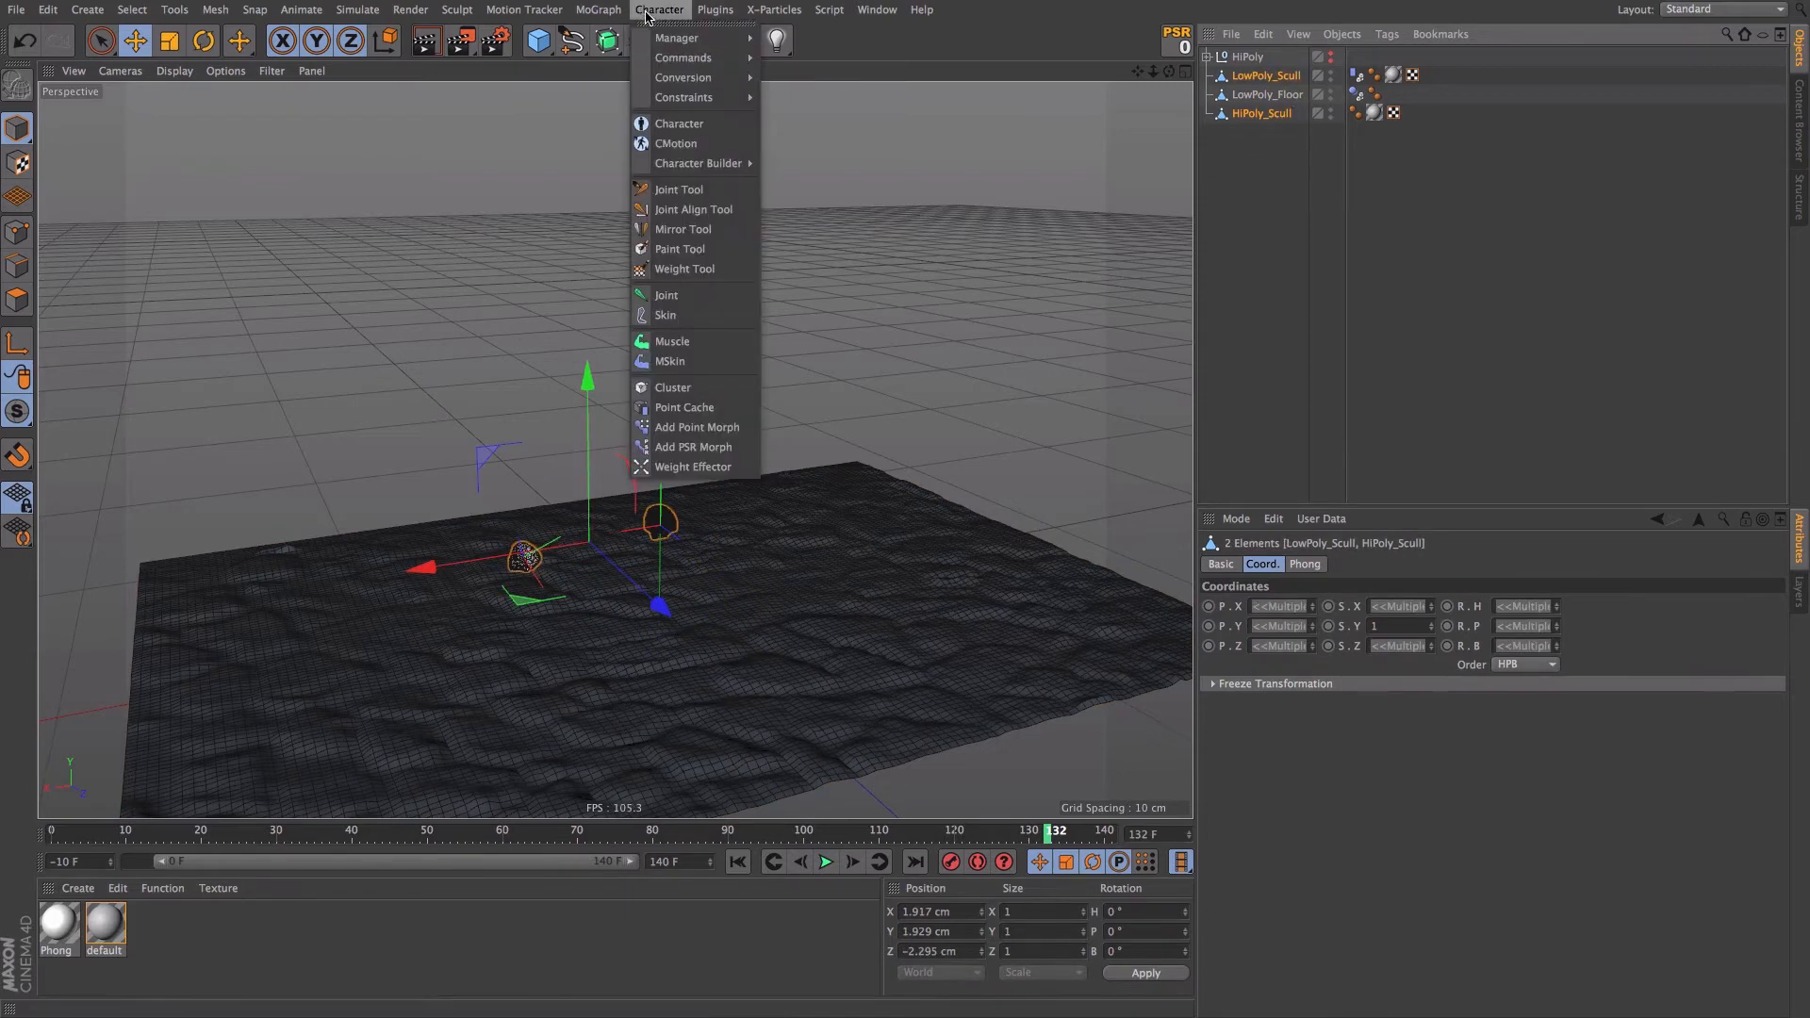
mouse_move(685, 96)
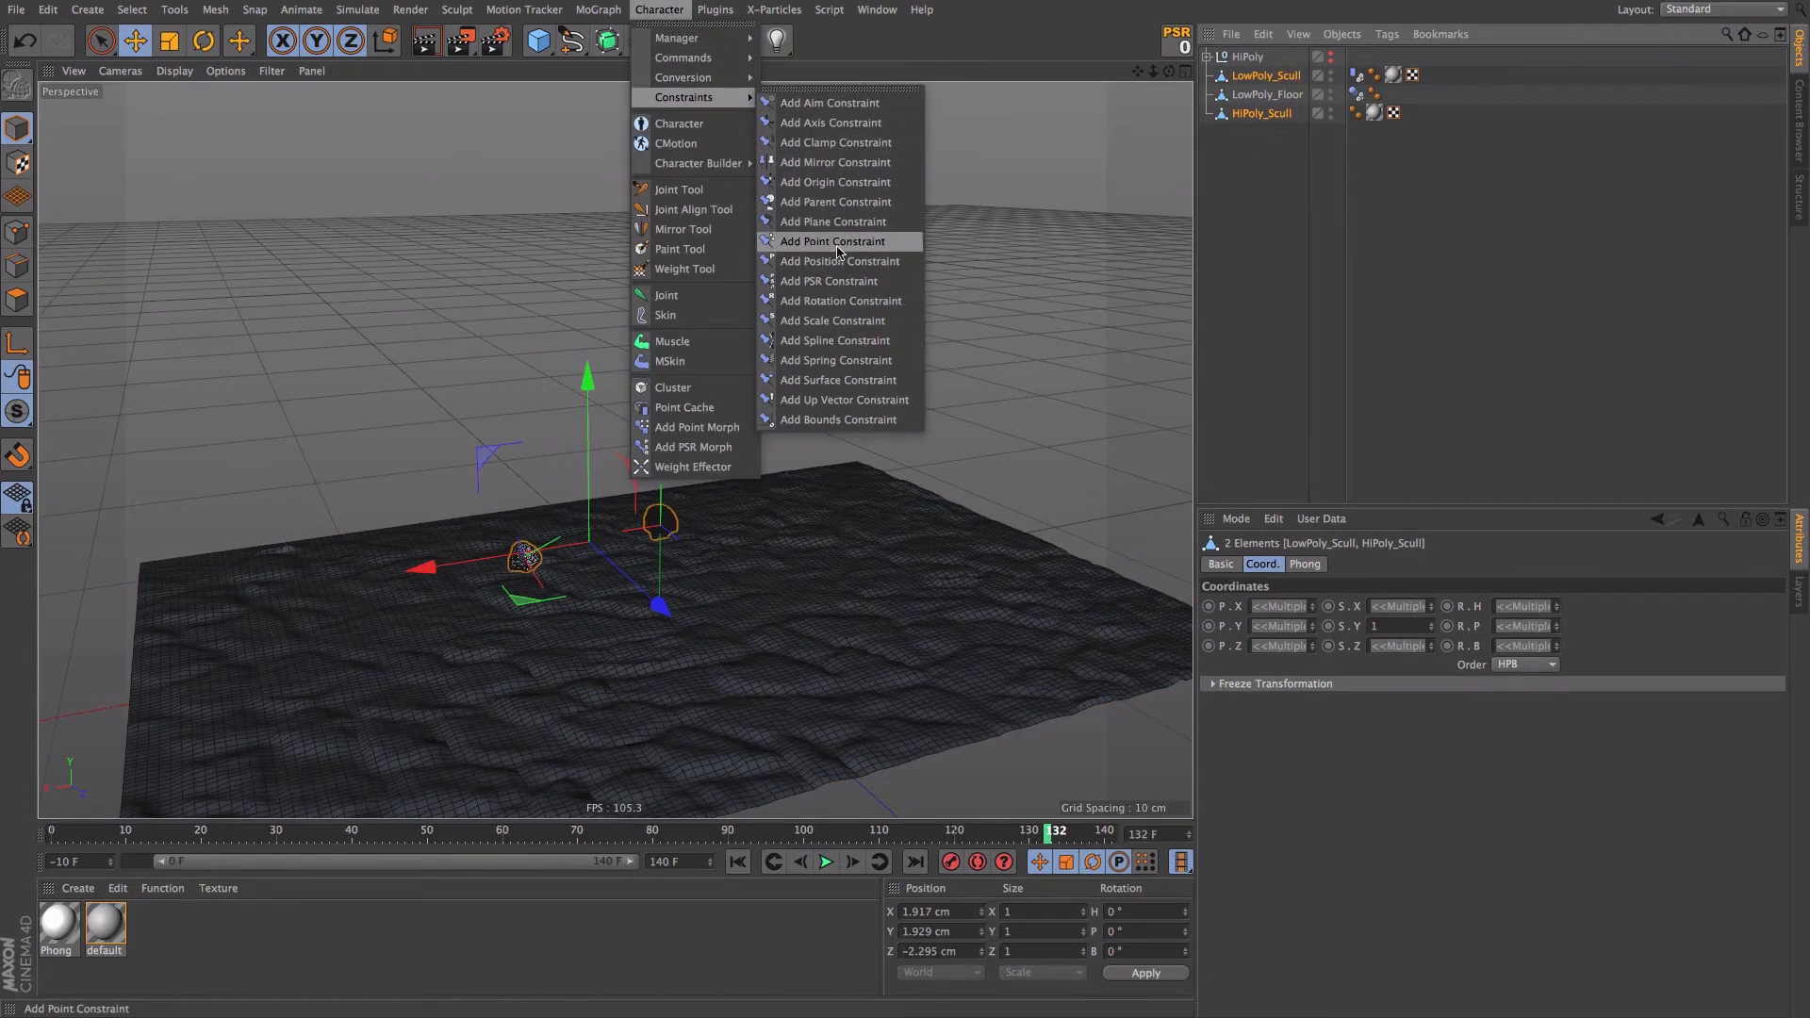
click(851, 281)
click(1370, 192)
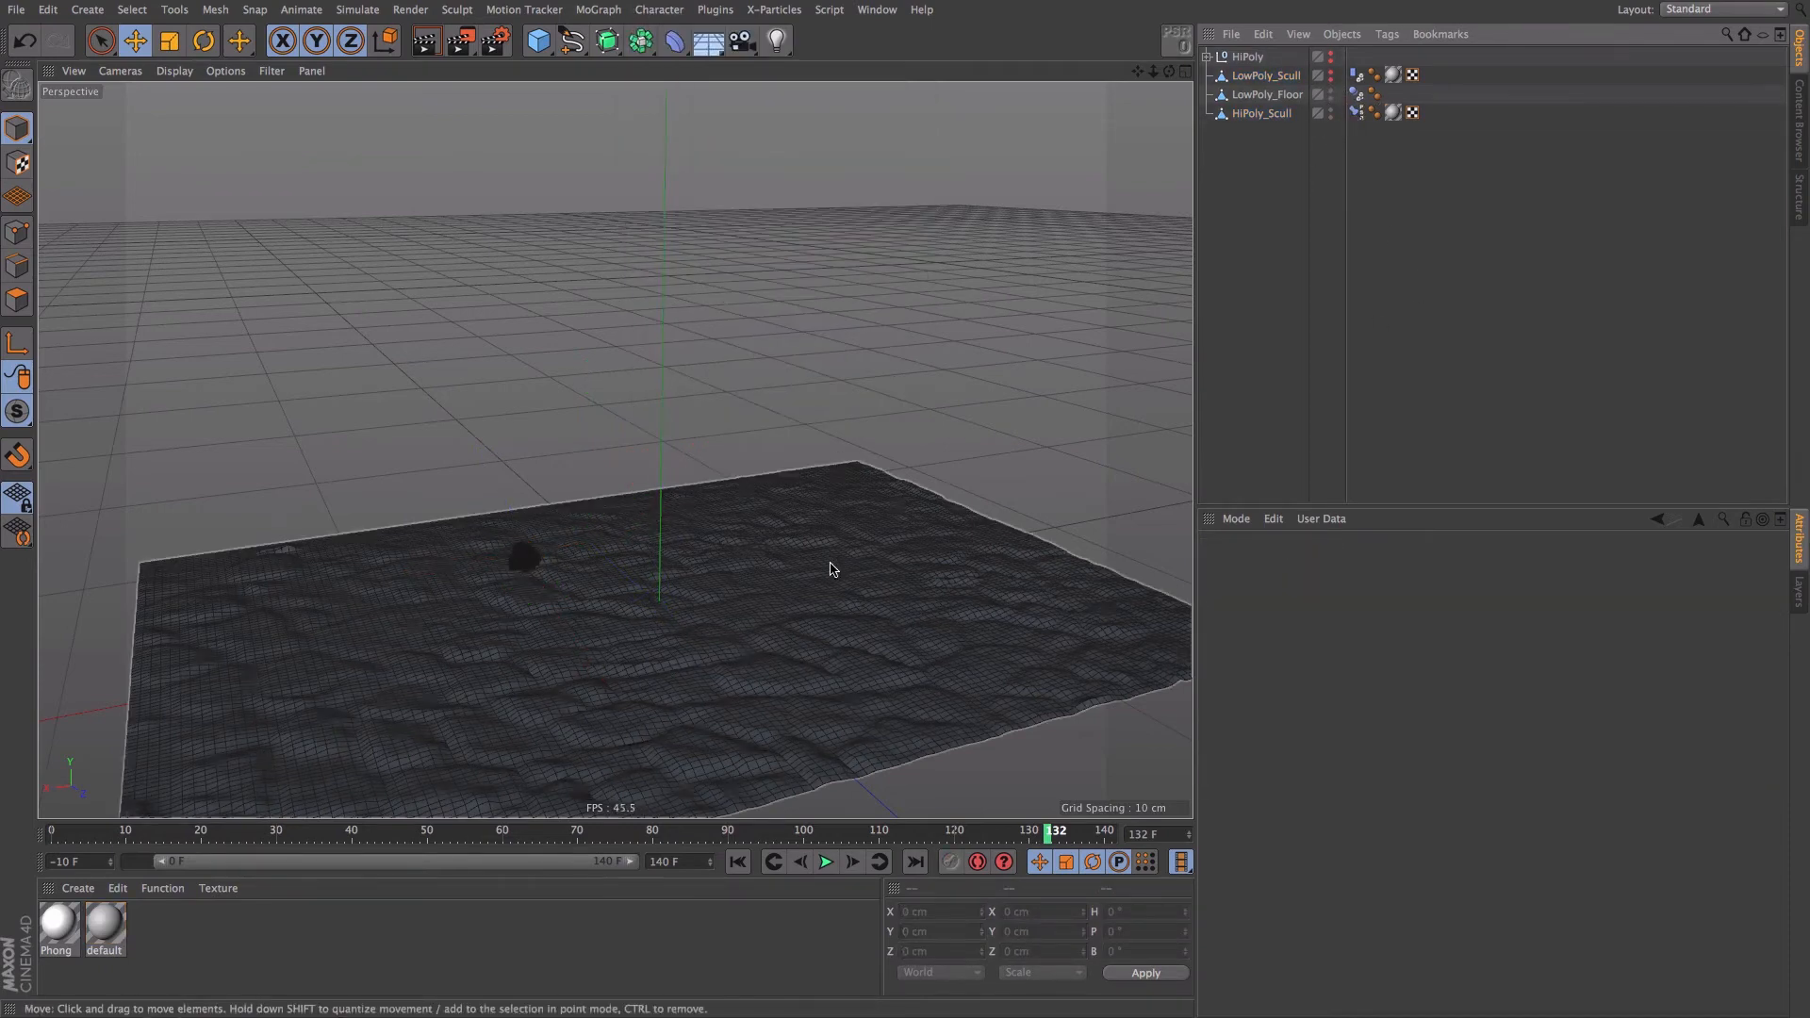
- Switch the viewport display to plain Gouraud shading without lines and frame the high-poly skull on the floor
key(n)
key(a)
alt+right_drag(527, 574, 670, 574)
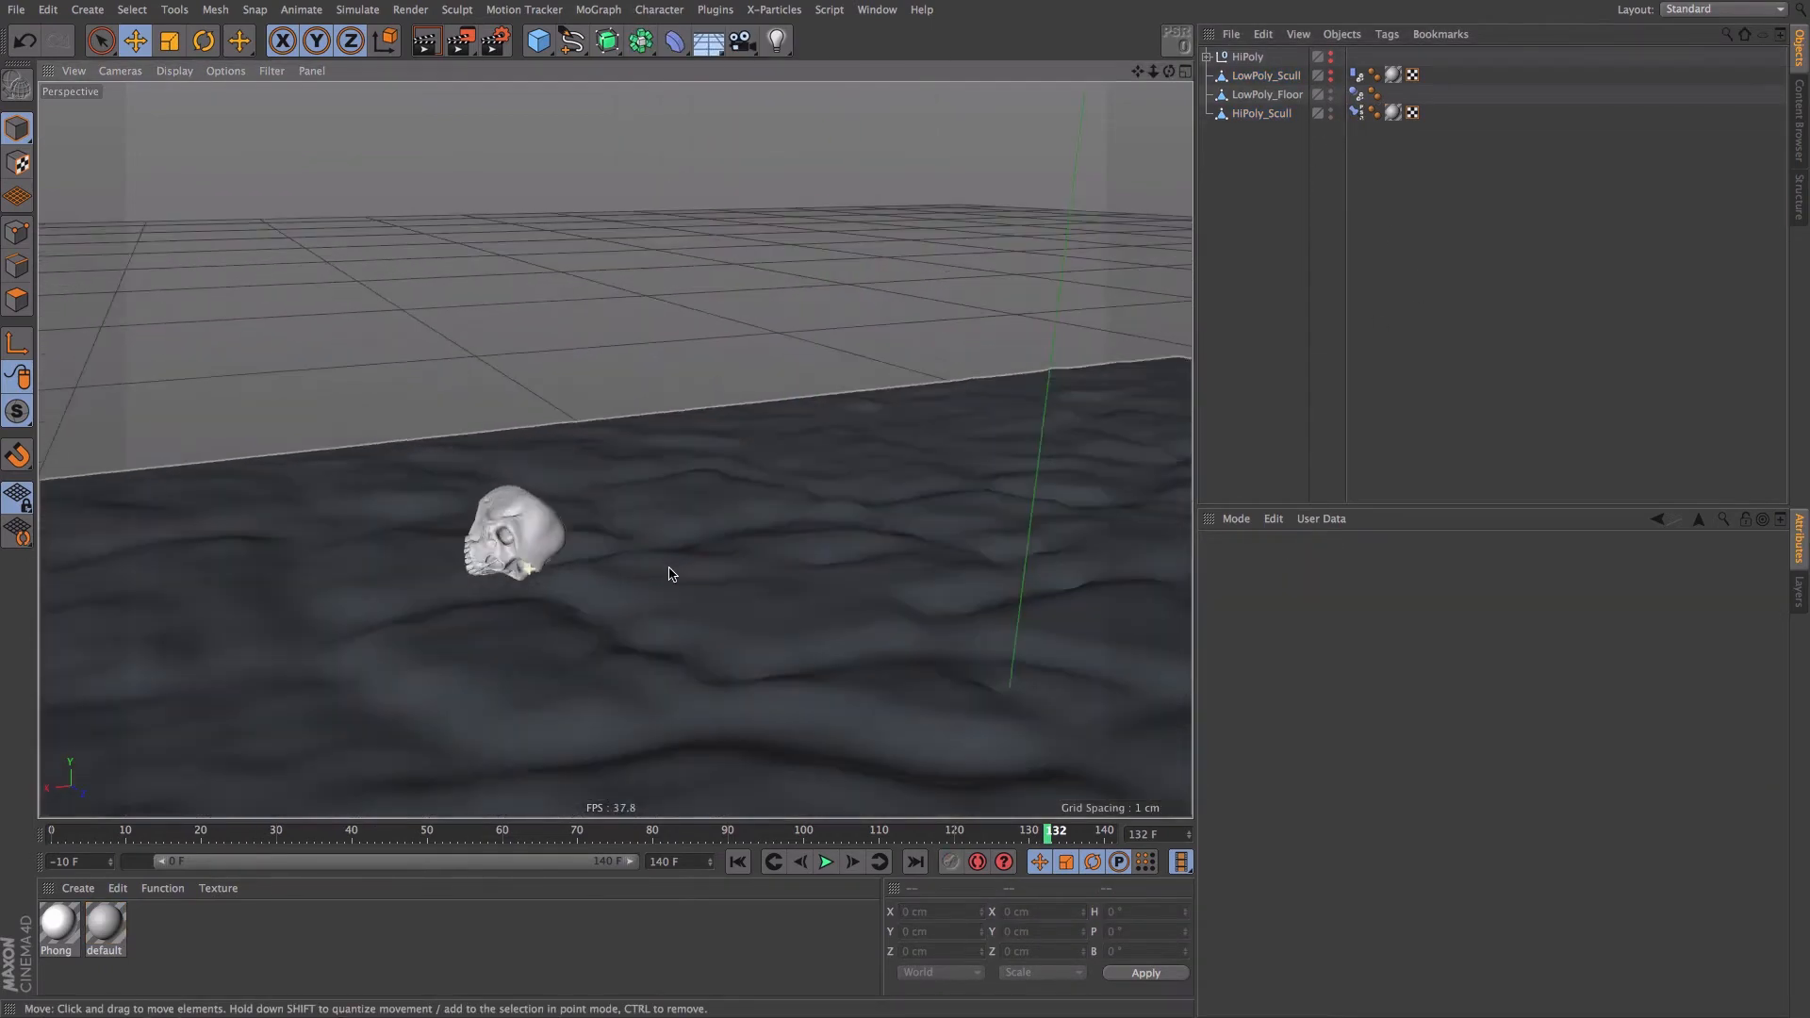
alt+middle_drag(633, 593, 448, 537)
alt+right_drag(449, 537, 386, 537)
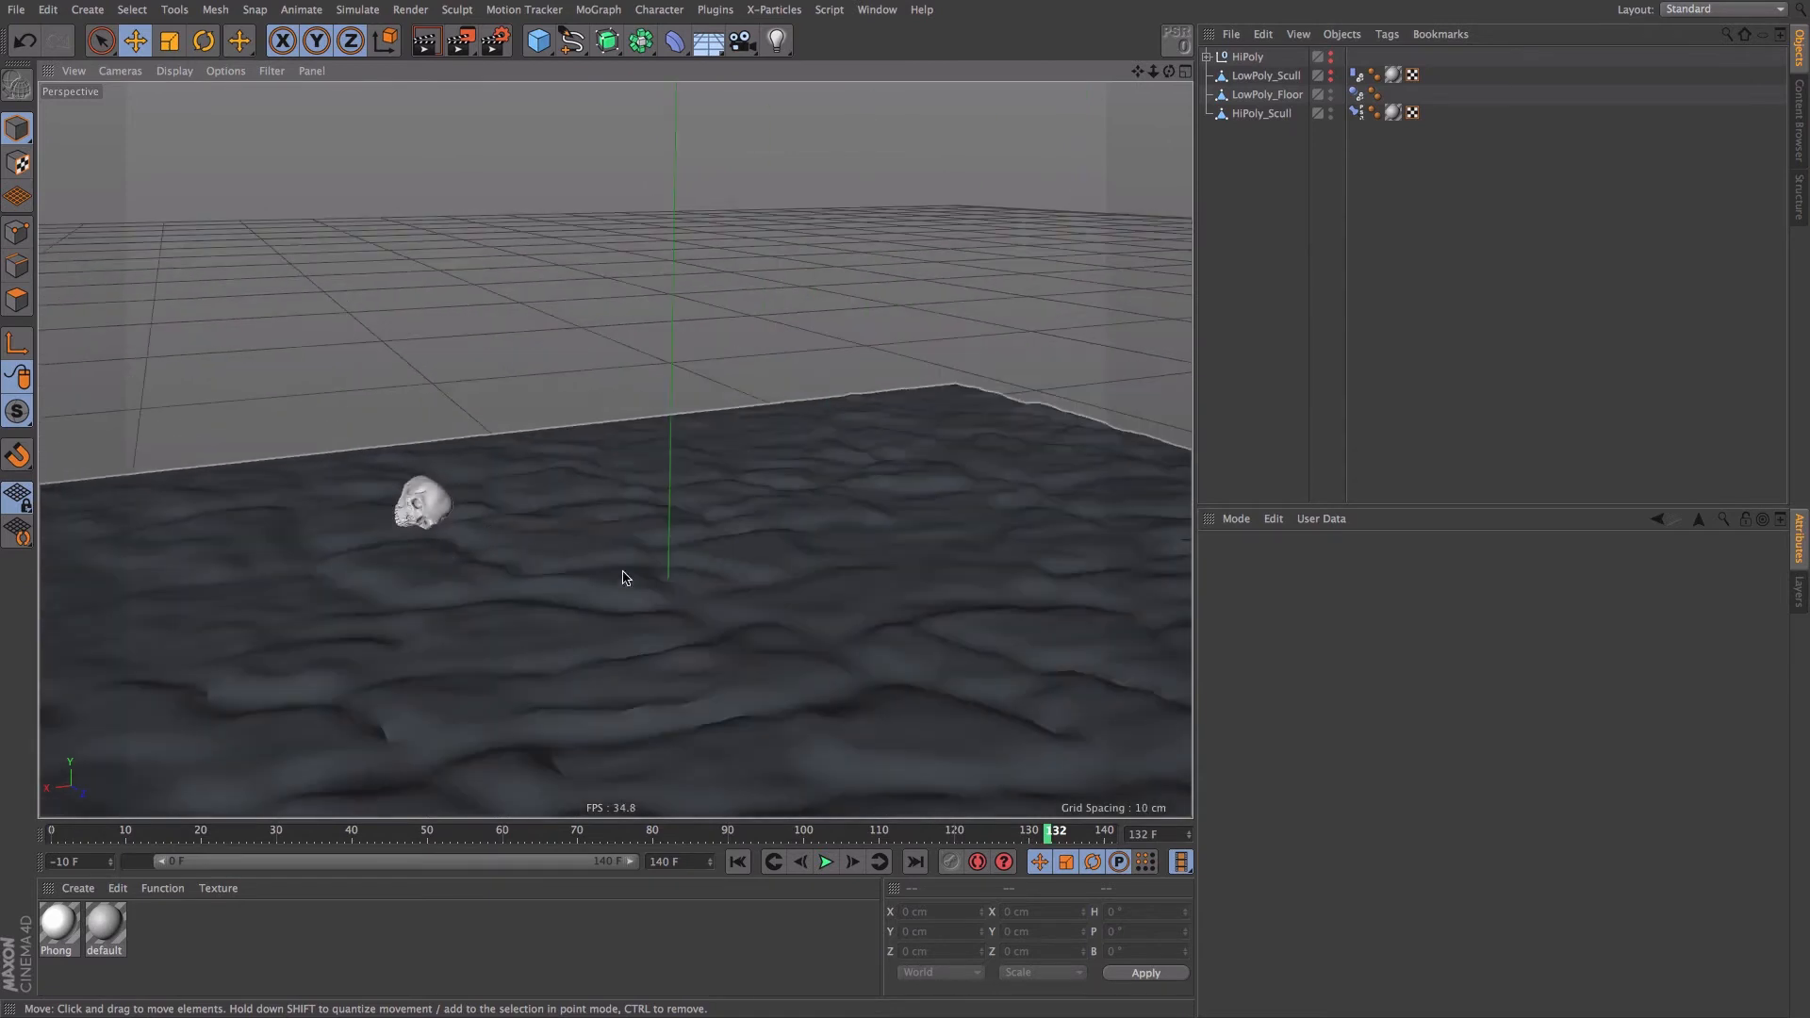
- Play the animation to check HiPoly_Scull following LowPoly_Scull, stop it, and return to frame -10
click(737, 861)
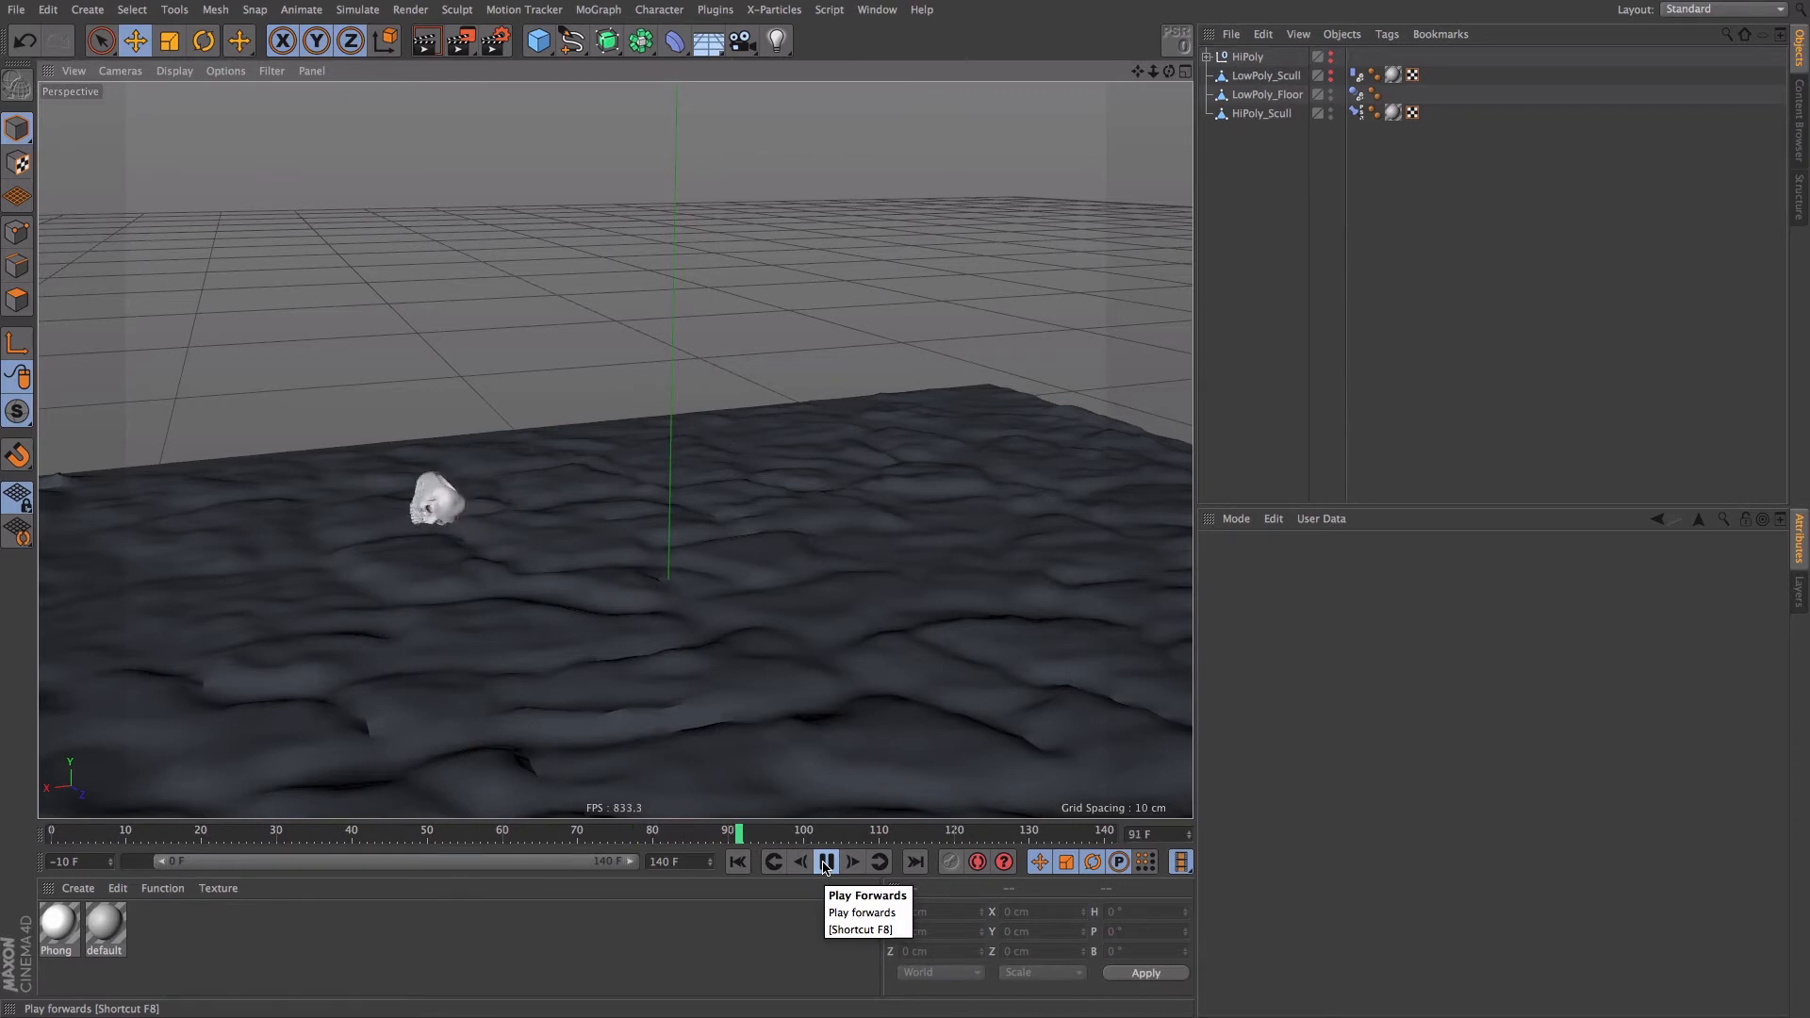
click(1265, 75)
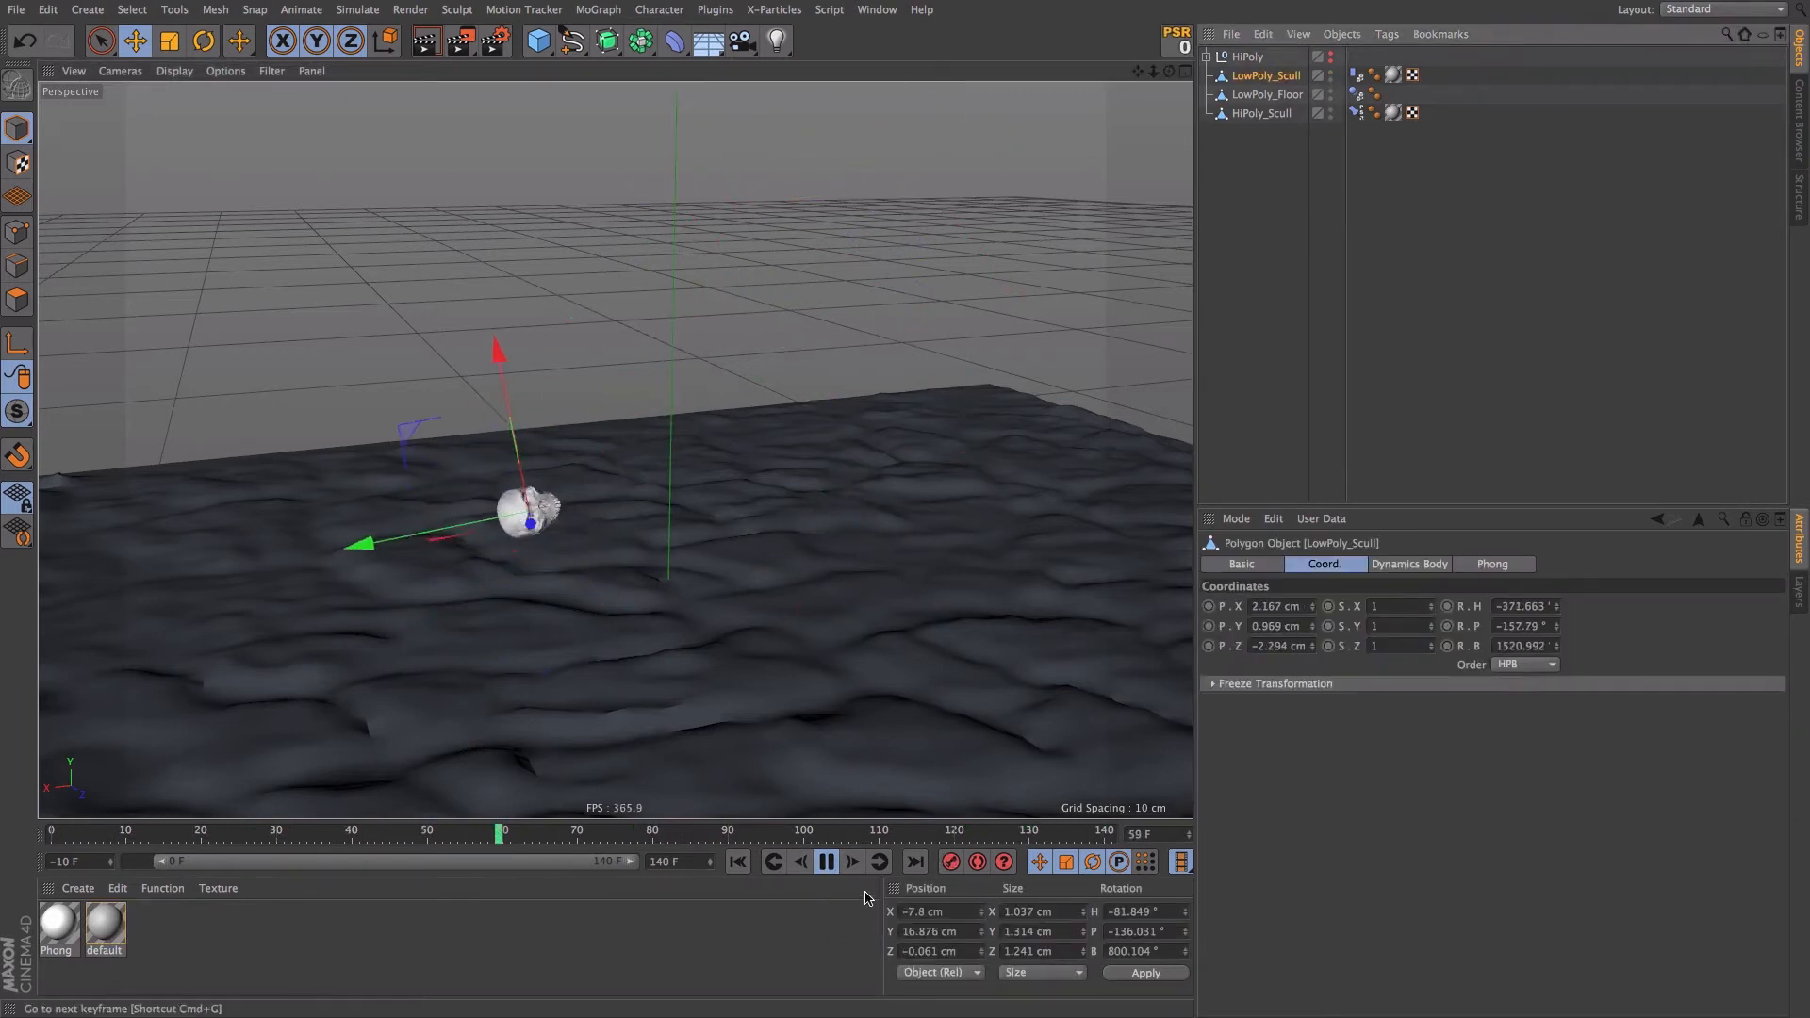
alt+right_drag(659, 564, 577, 608)
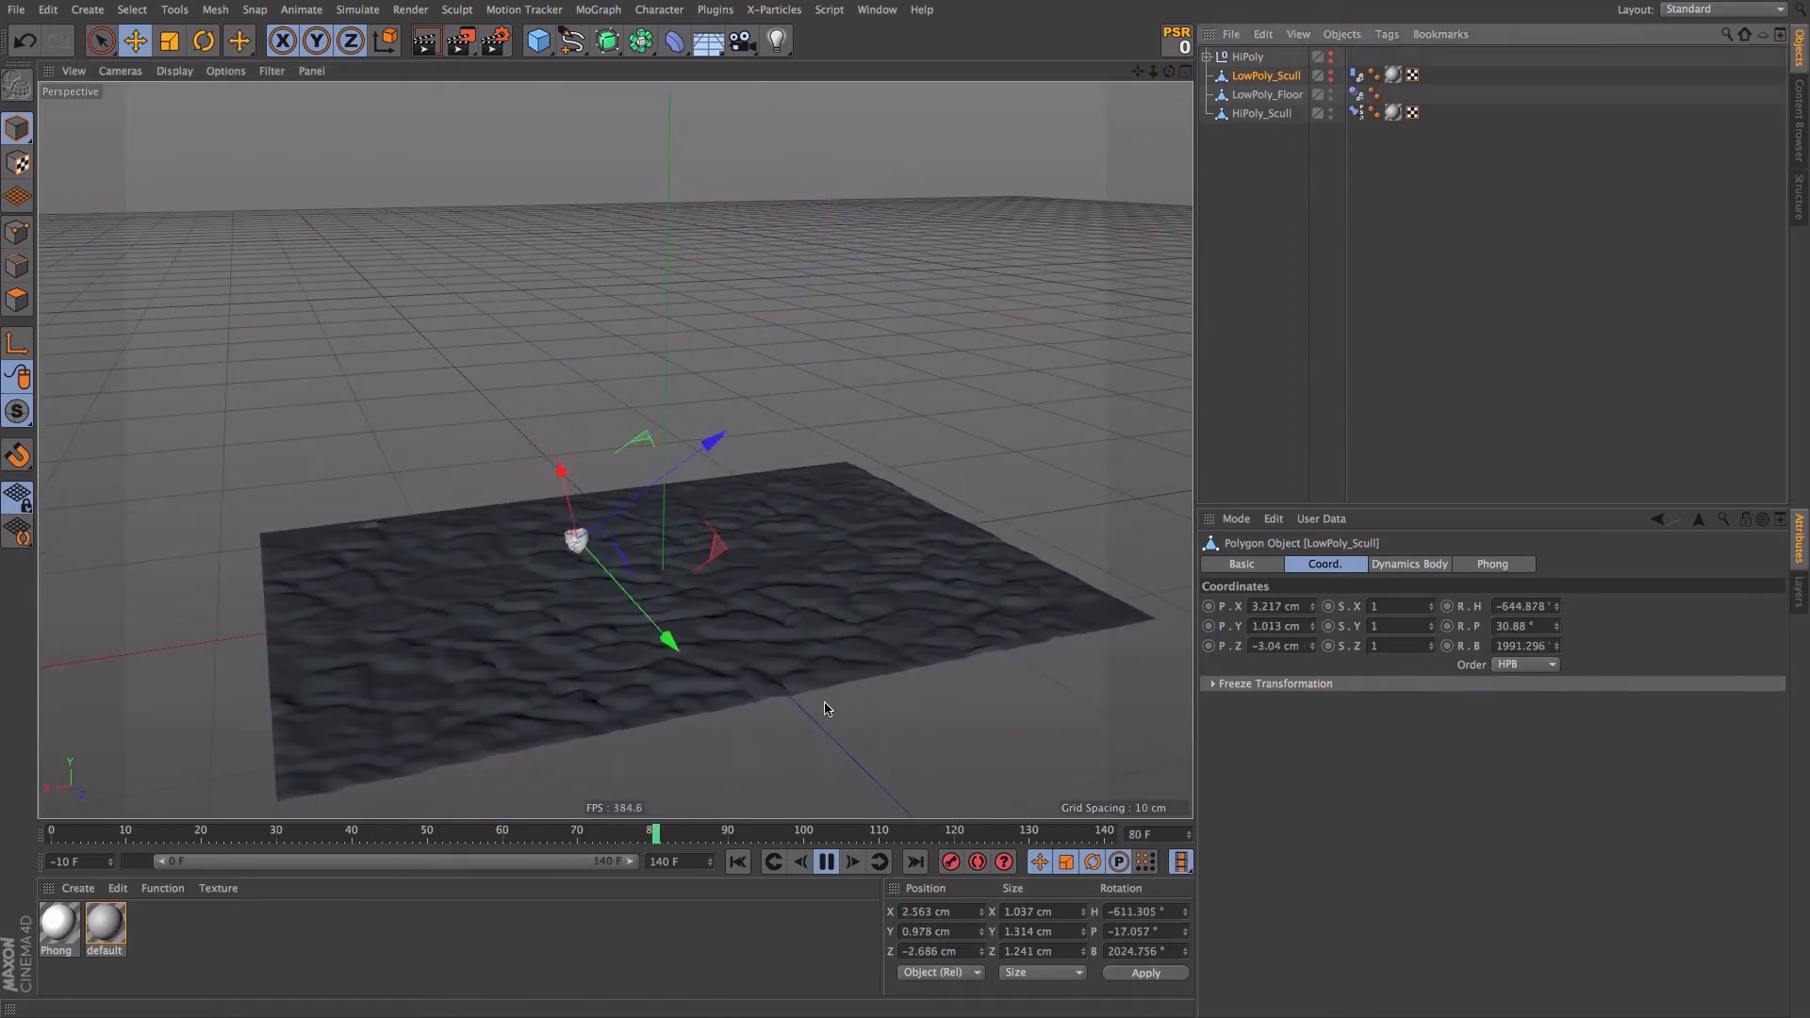
click(826, 861)
click(737, 860)
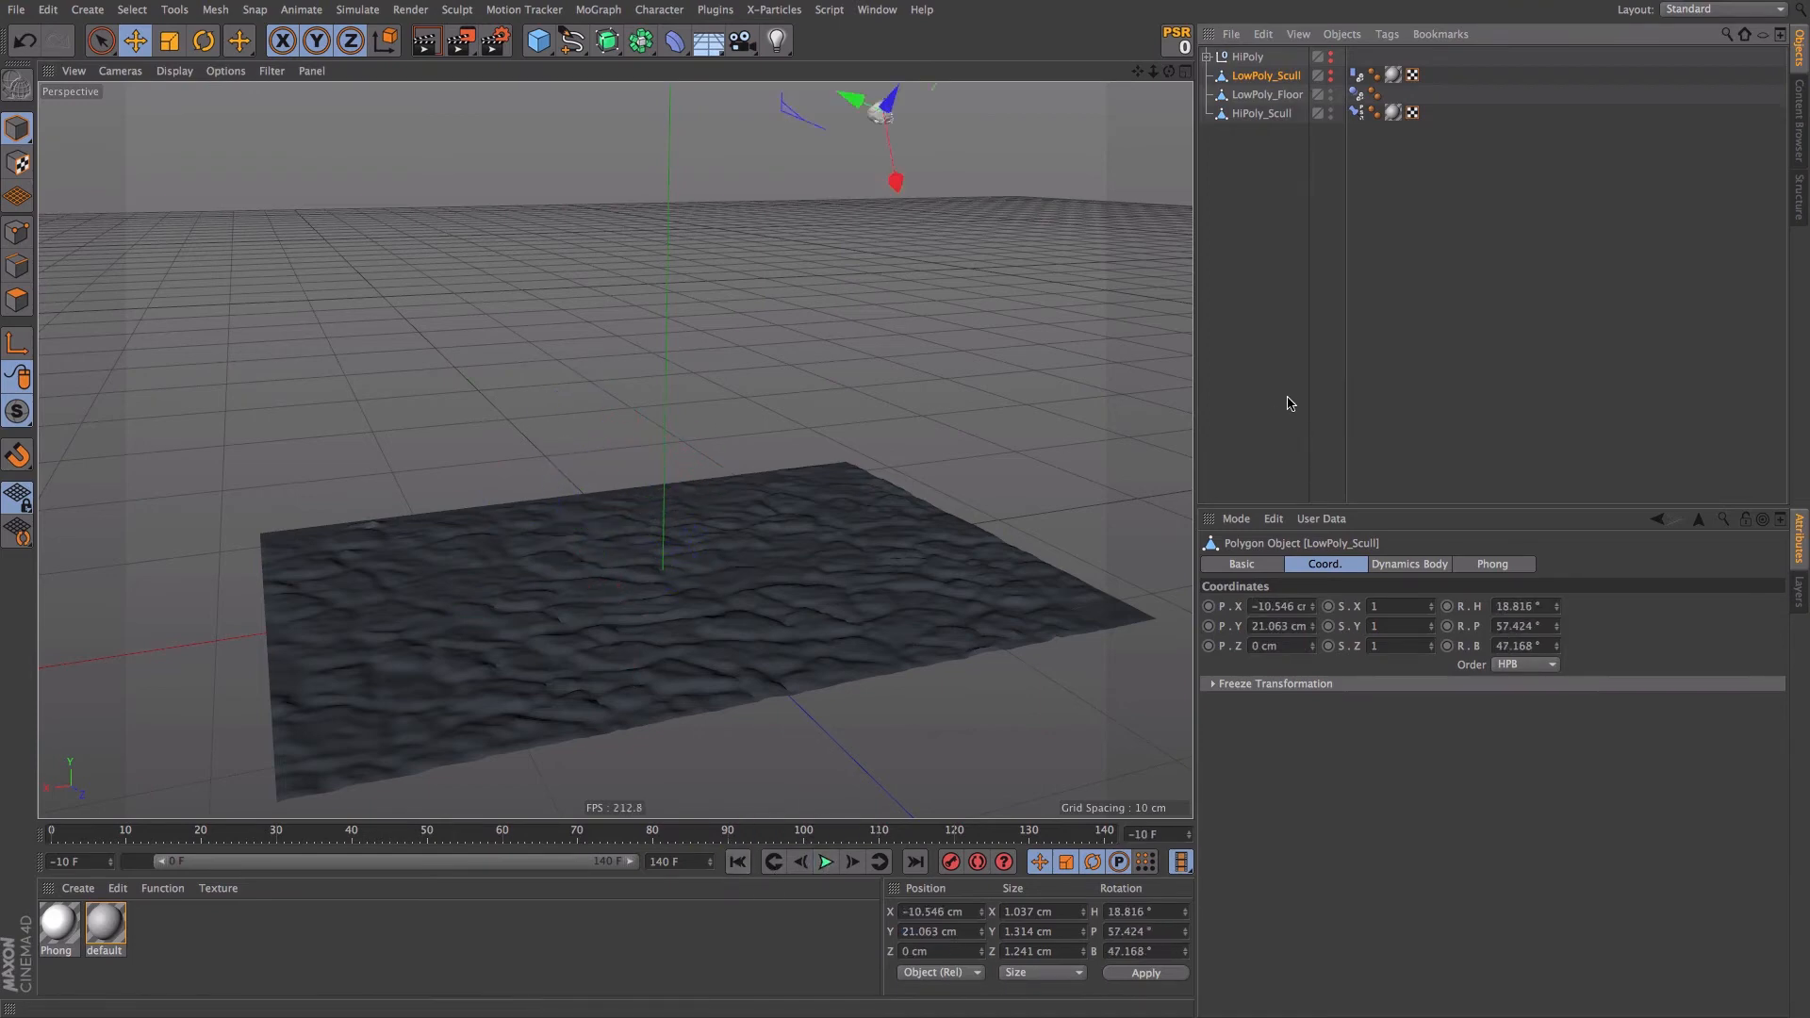
click(1288, 405)
mouse_move(668, 611)
alt+mouse_down()
mouse_move(679, 571)
mouse_move(644, 611)
alt+mouse_up()
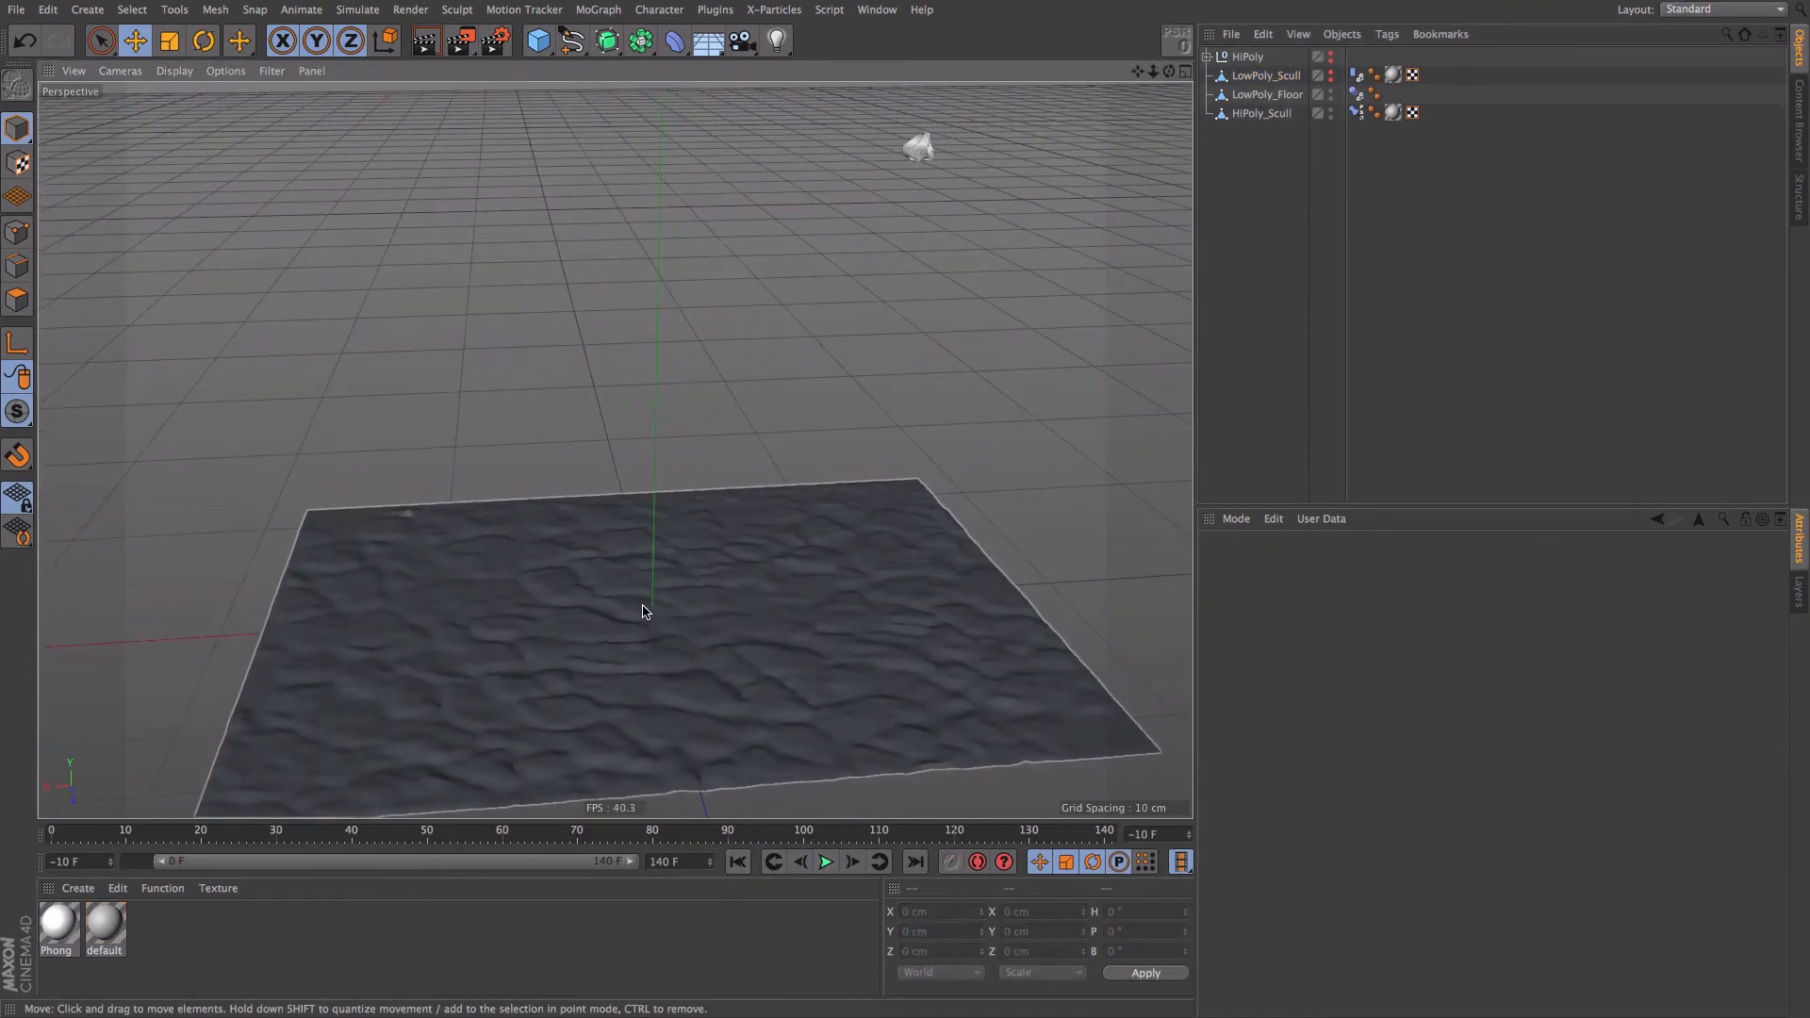
- Select HiPoly_Scull and save the scene as scull_sim.c4d in the Skull folder, replacing the existing file
double_click(1262, 115)
click(1278, 169)
click(1261, 113)
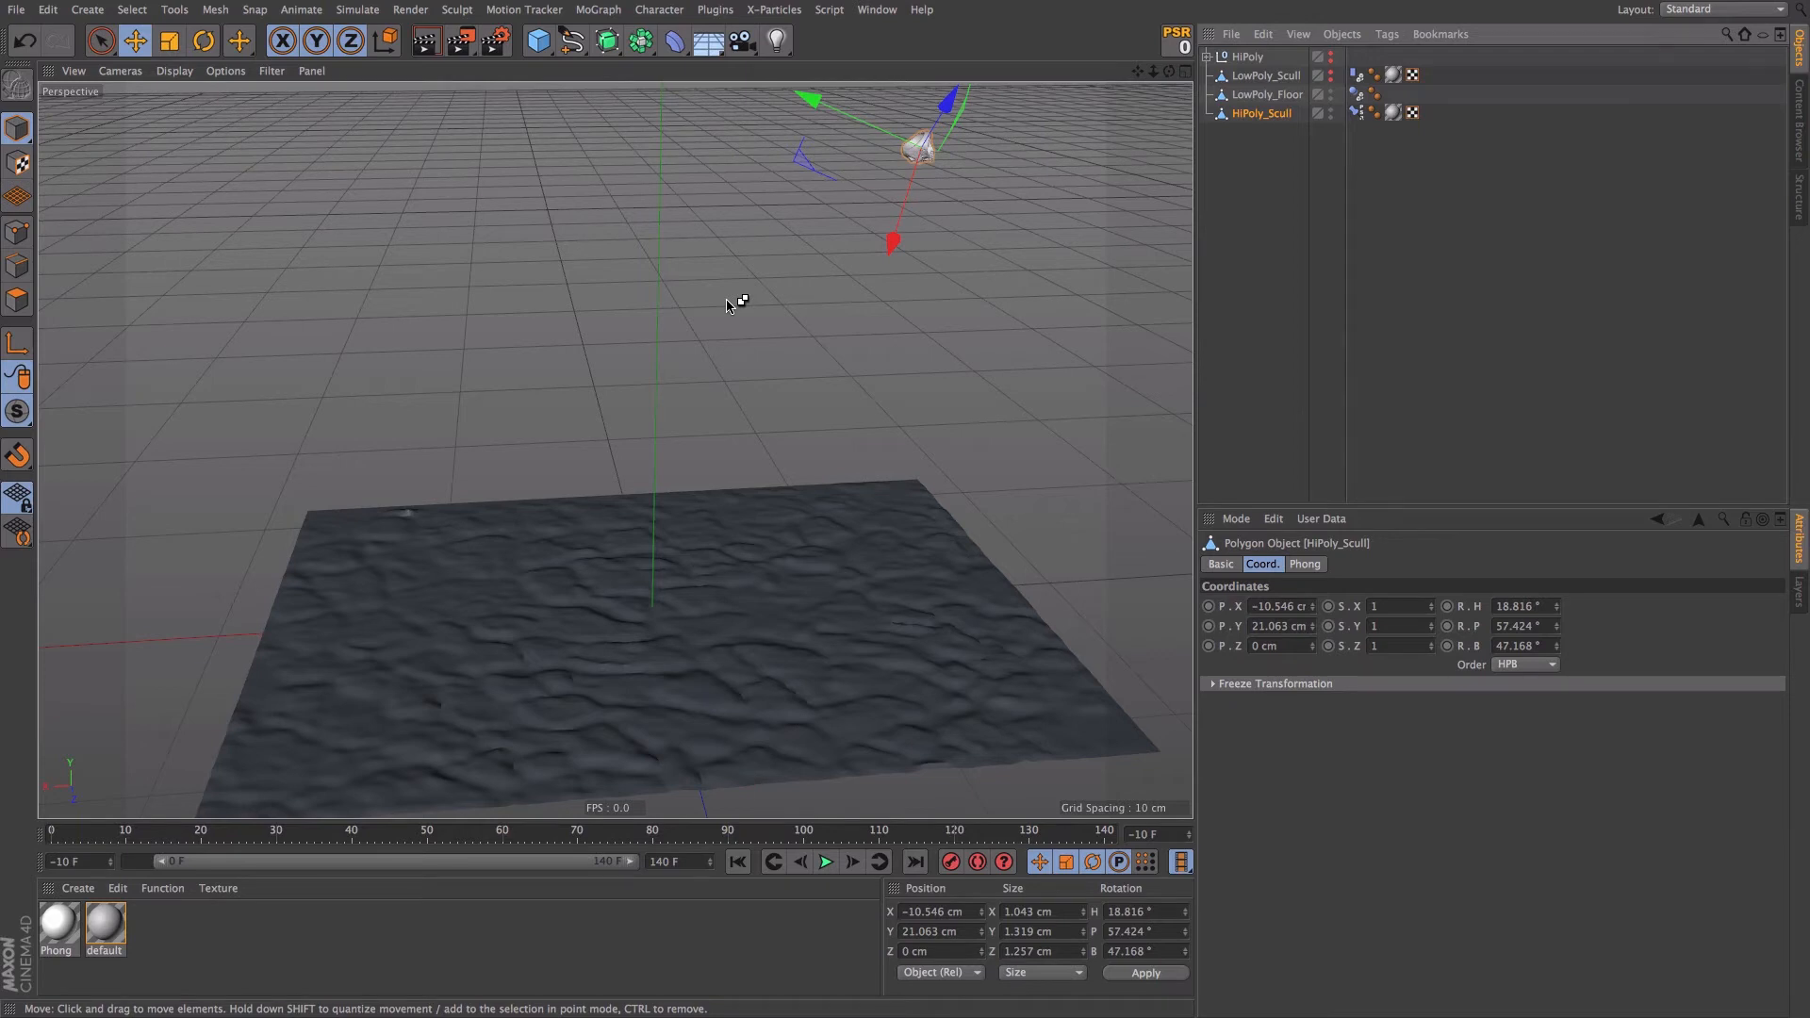
key(super+s)
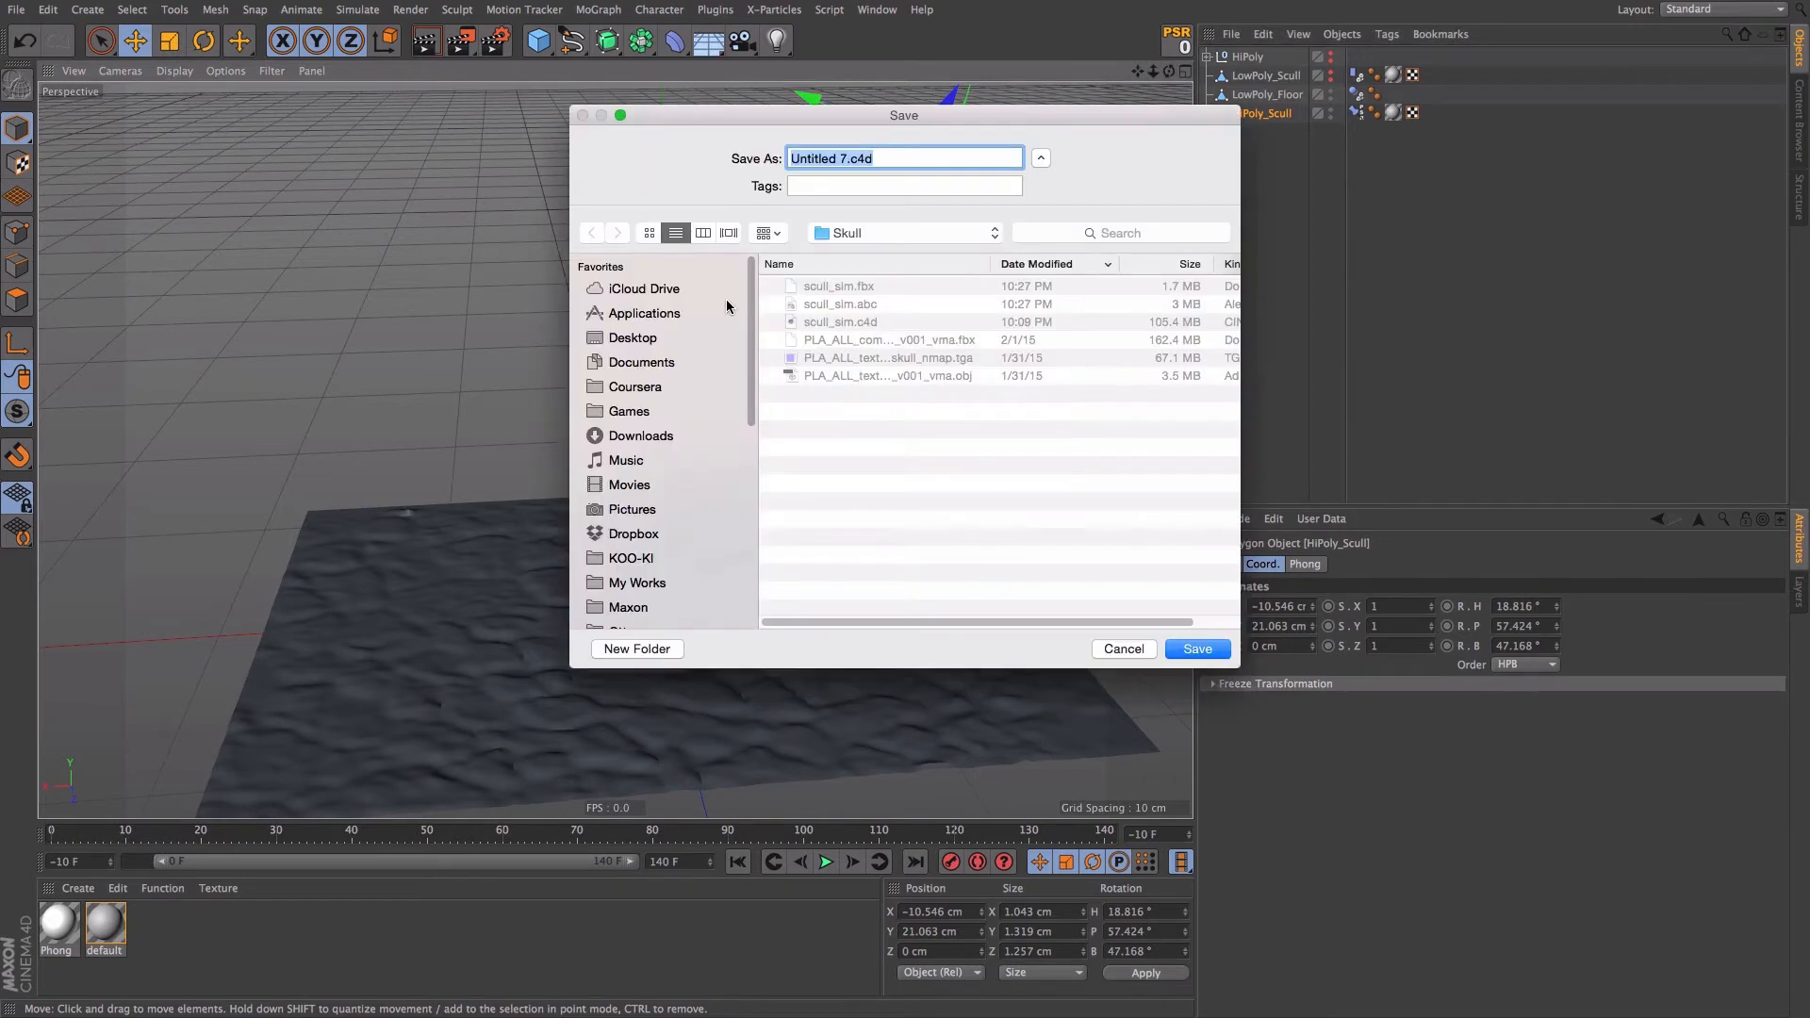
click(839, 323)
click(1197, 649)
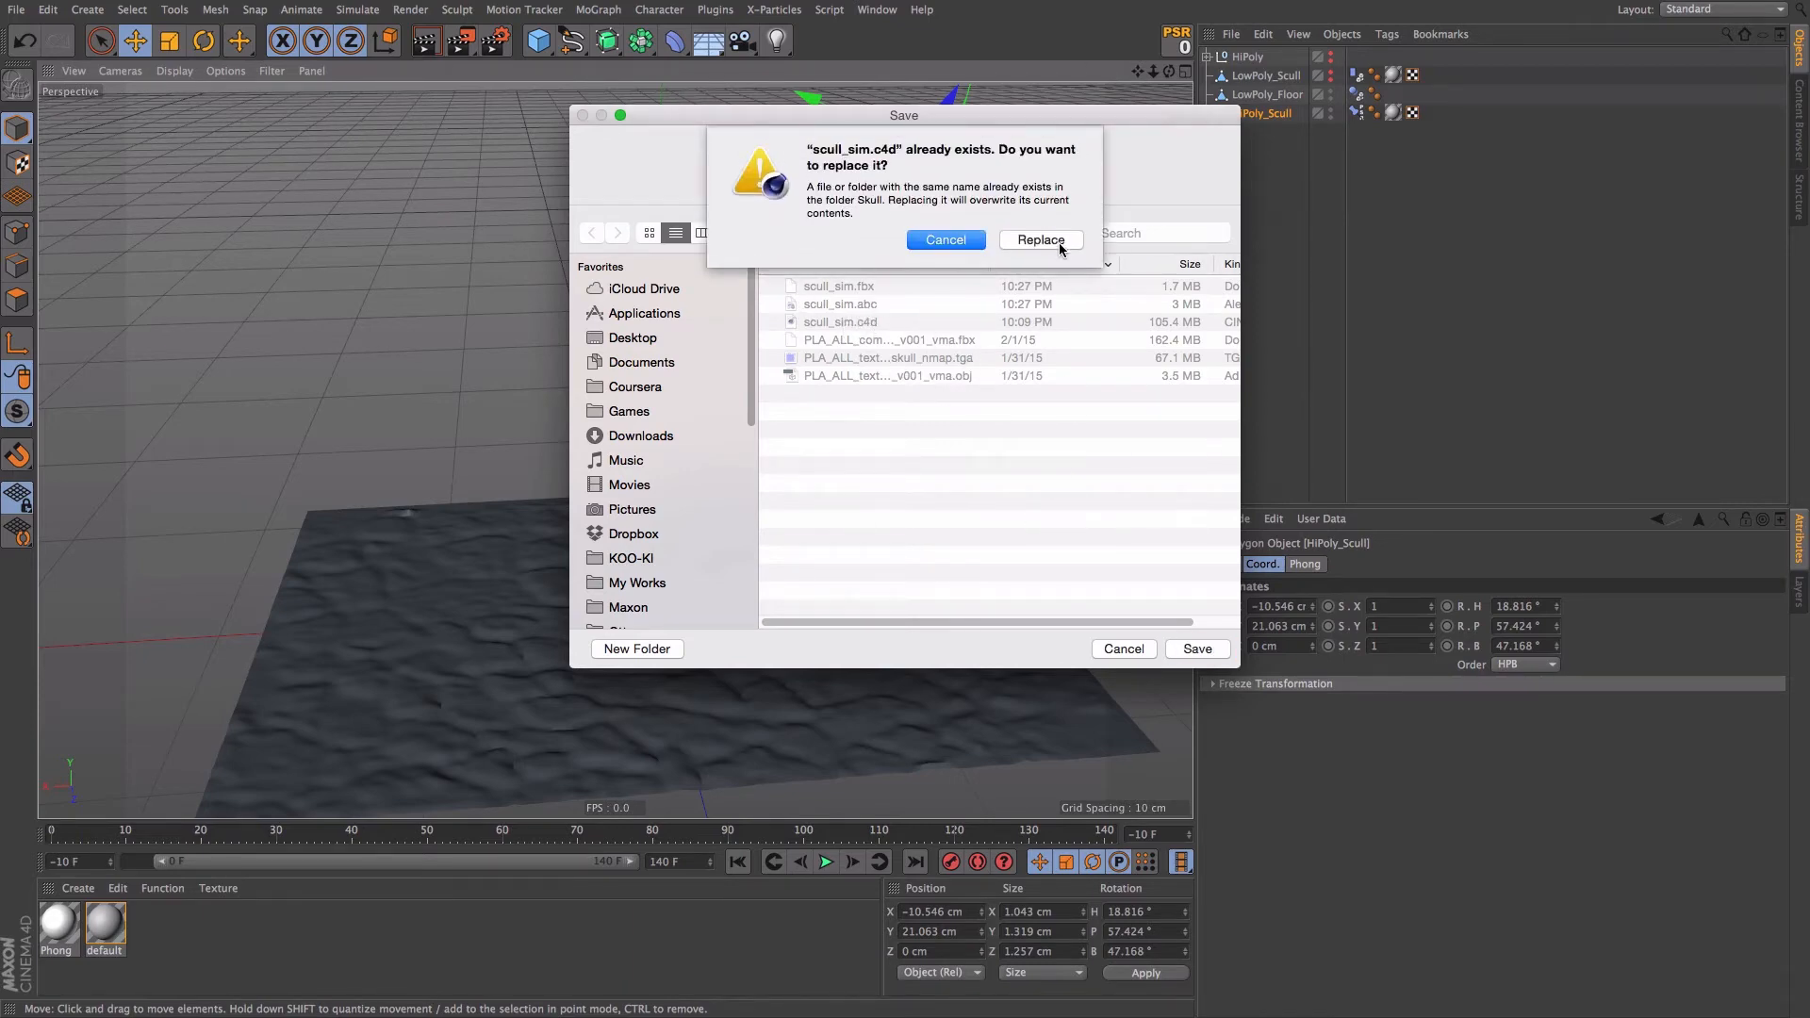
click(1046, 243)
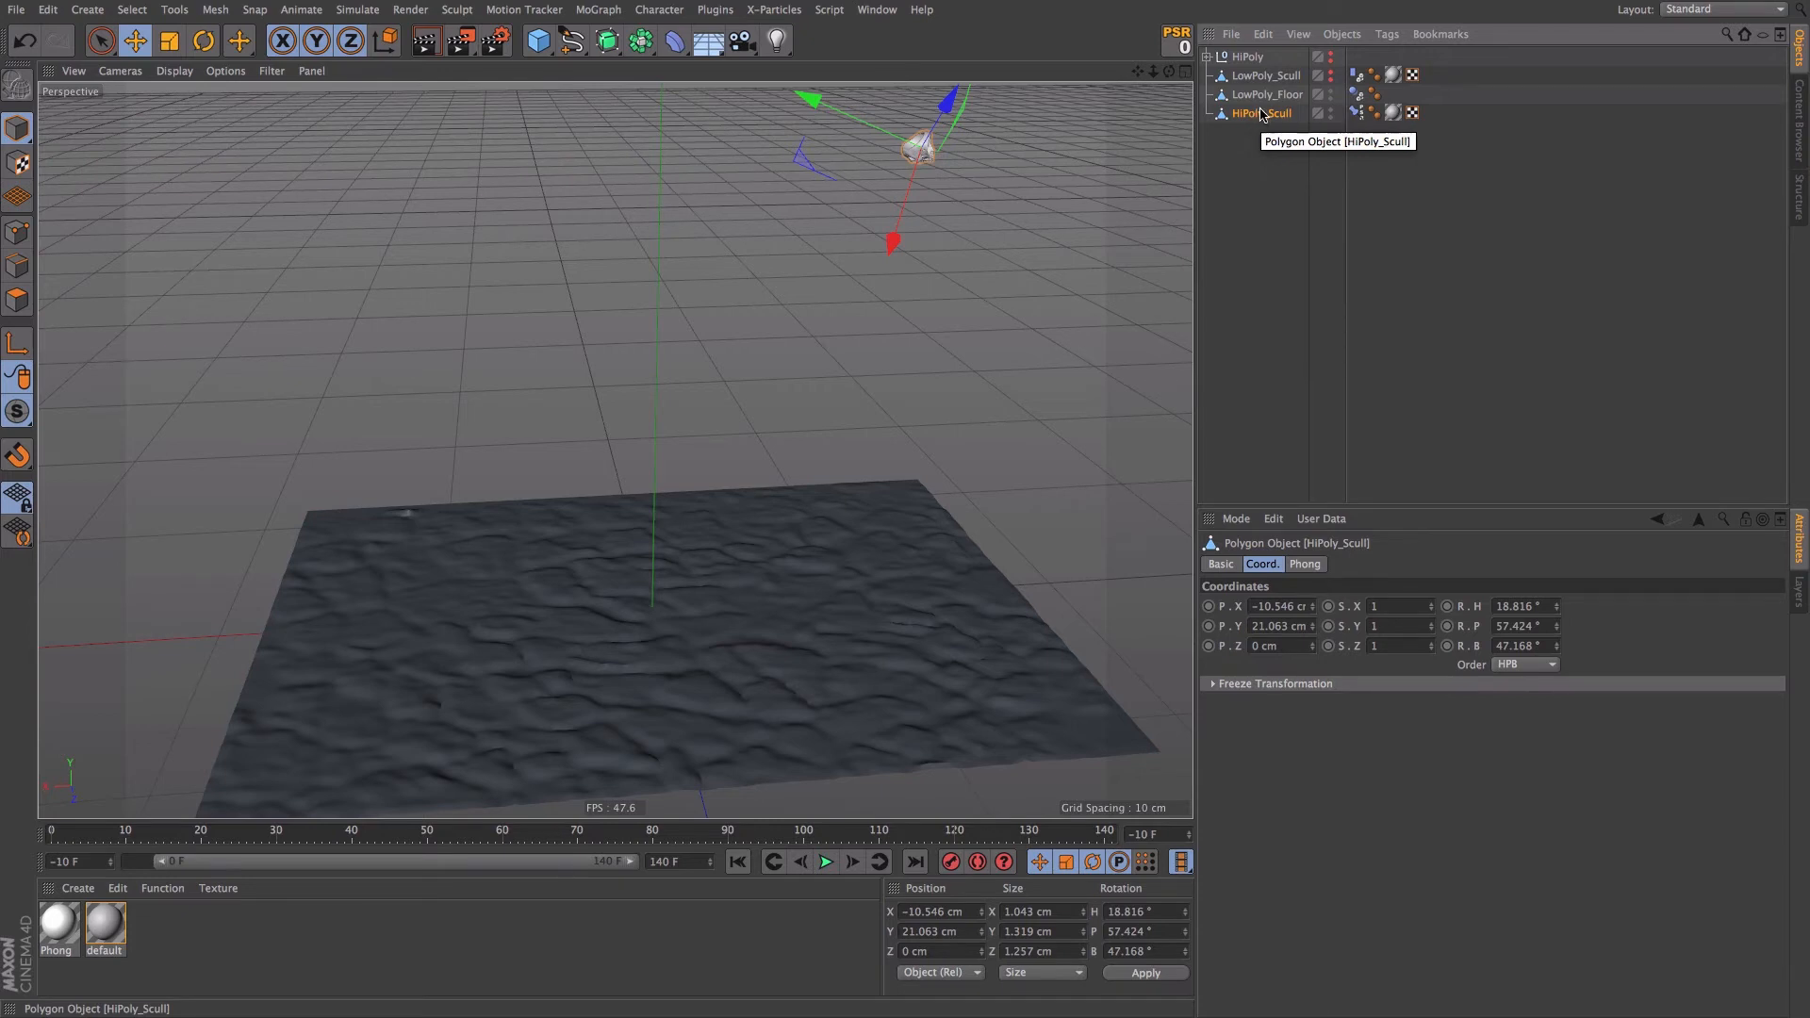
- Add HiPoly_Scull to the Timeline and bake its position and rotation to keyframes from frame 0 to 140, including expressions
key(shift+F3)
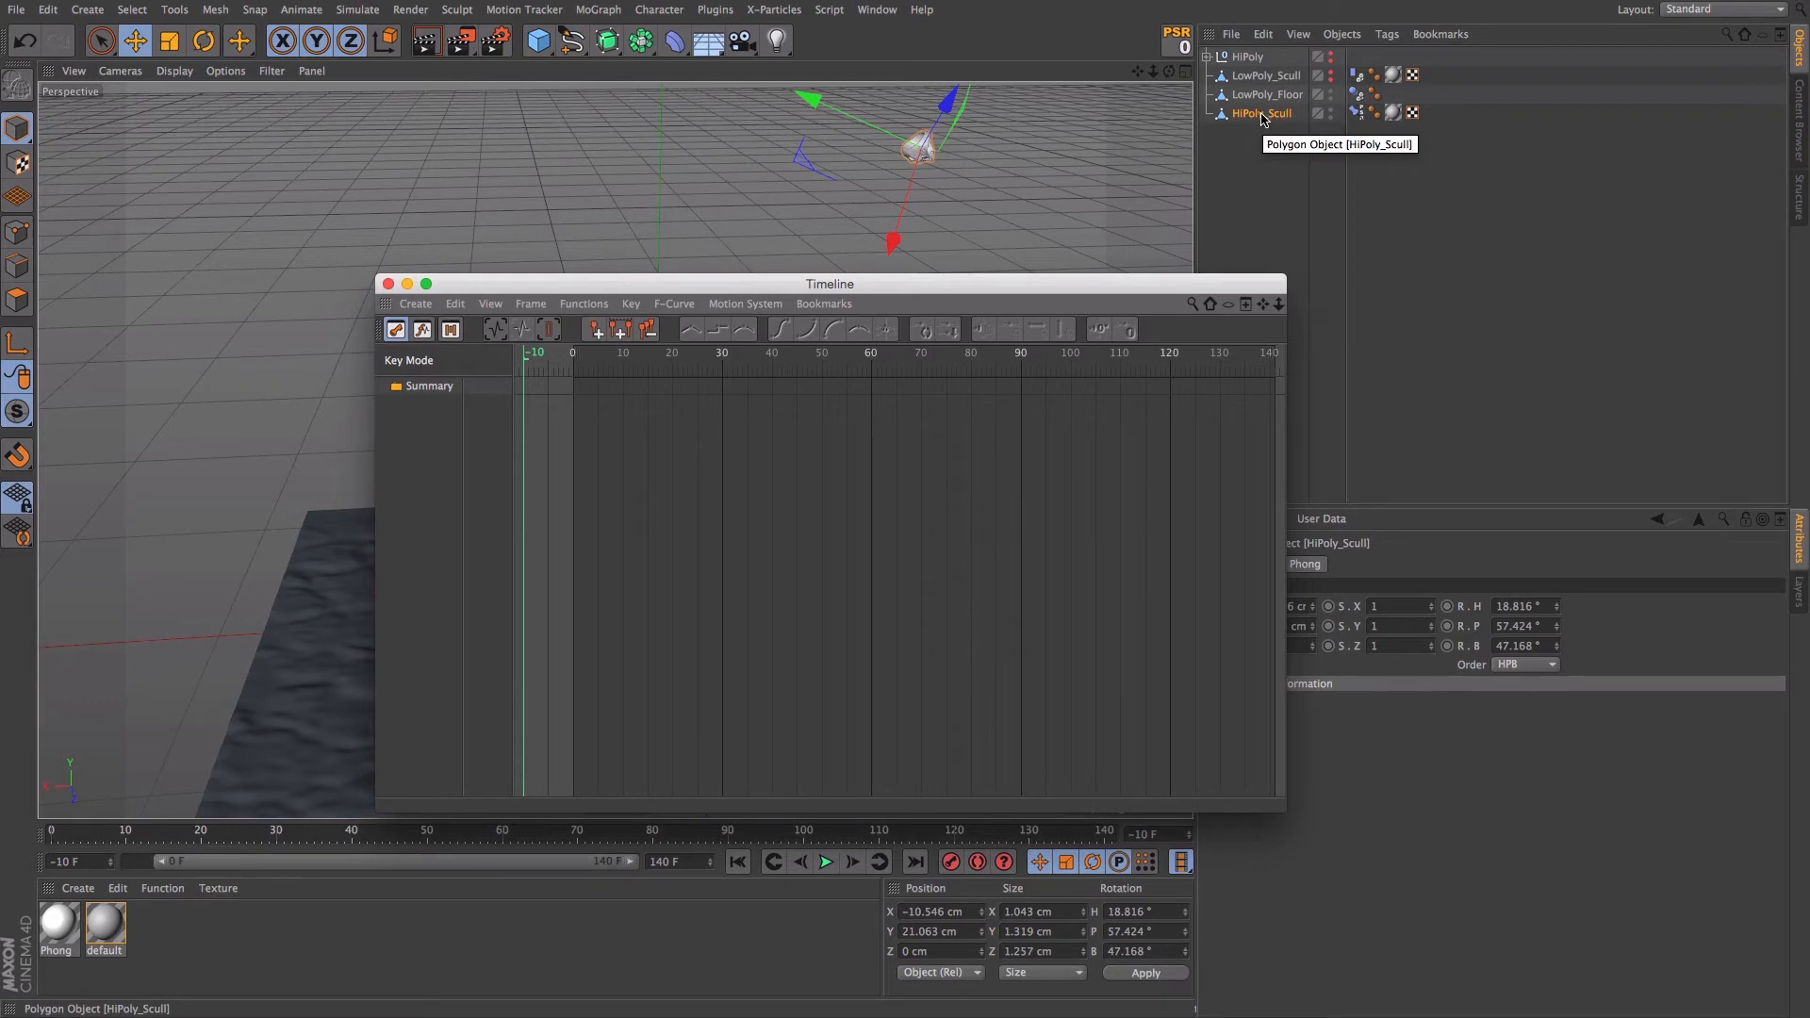
drag(1254, 114, 429, 420)
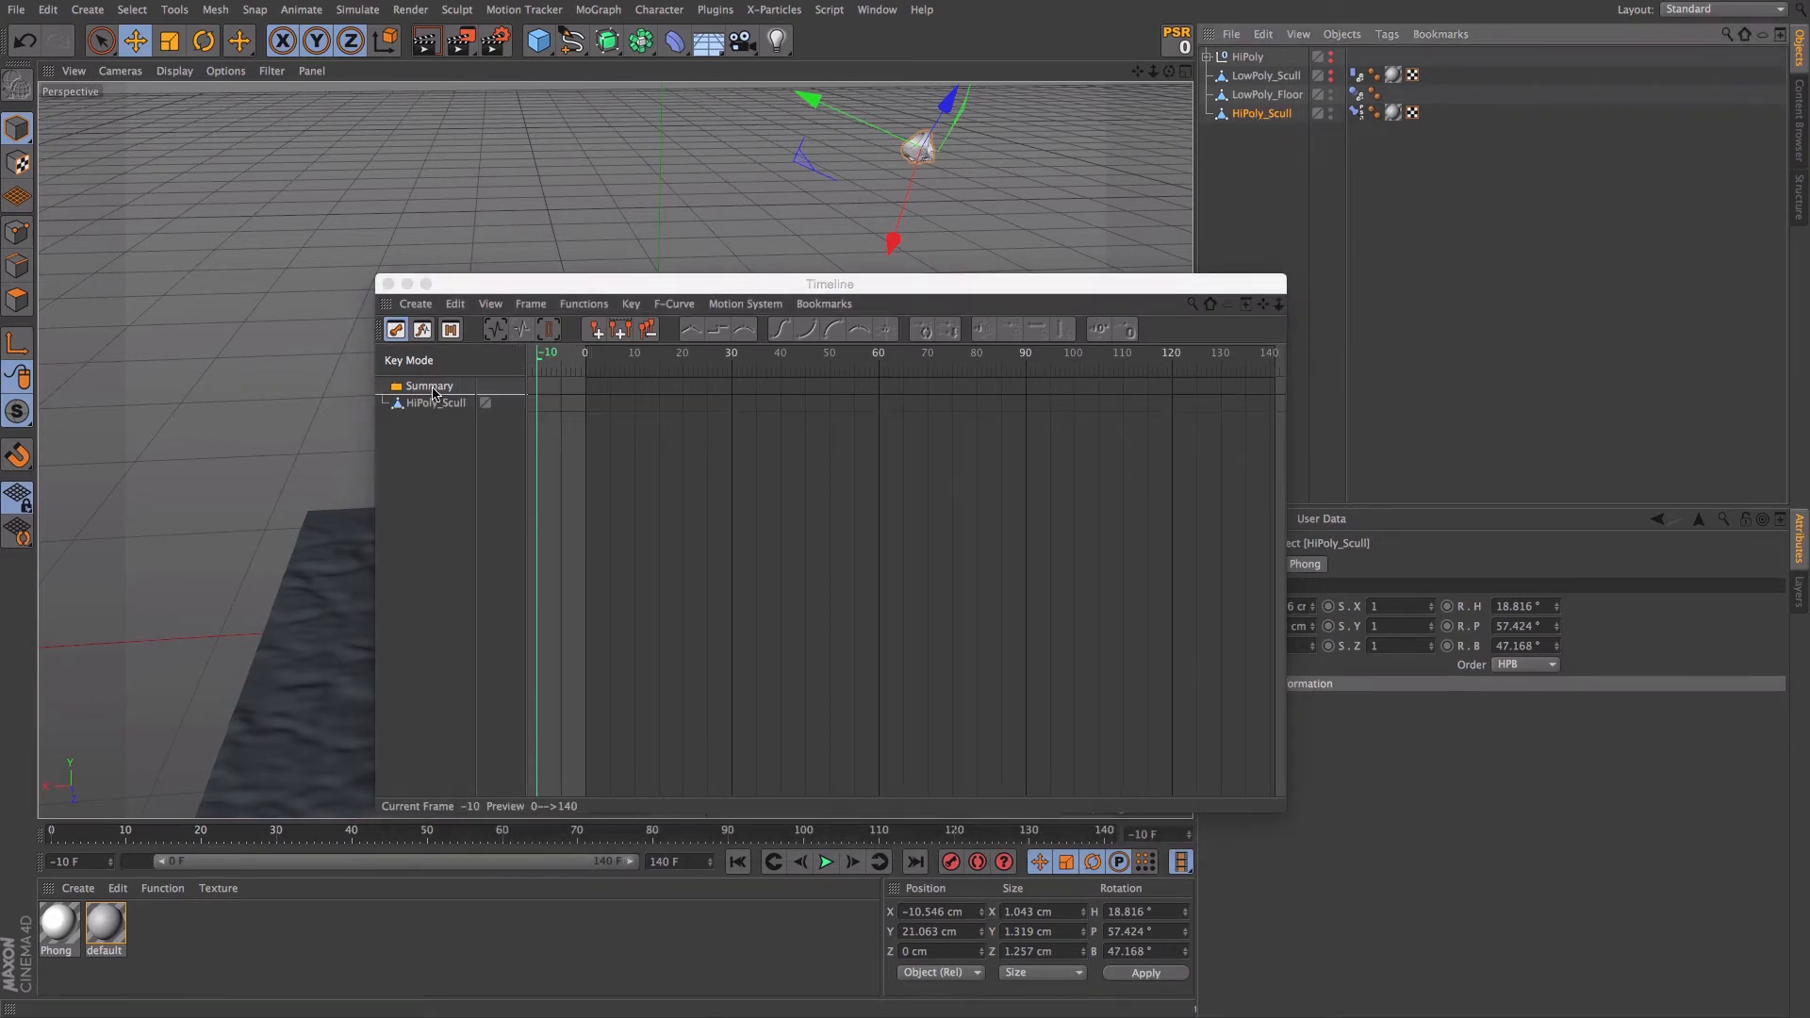
click(596, 303)
click(608, 403)
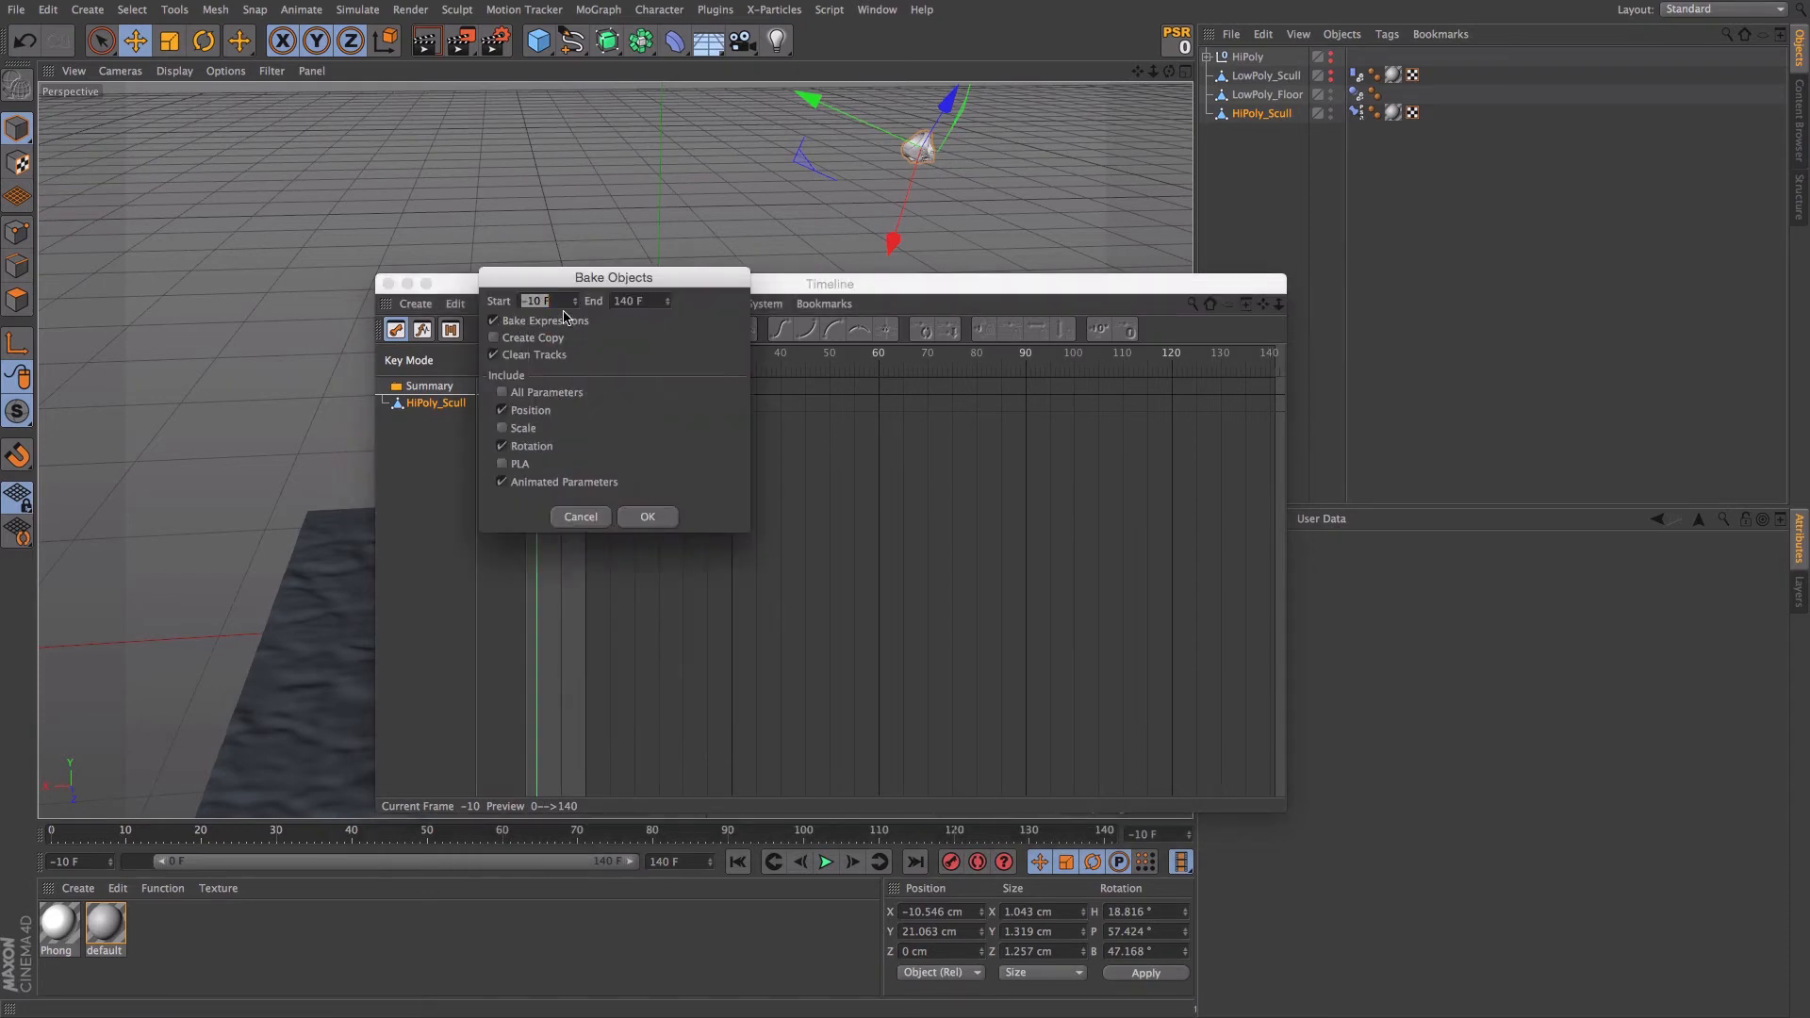
text(0)
click(649, 518)
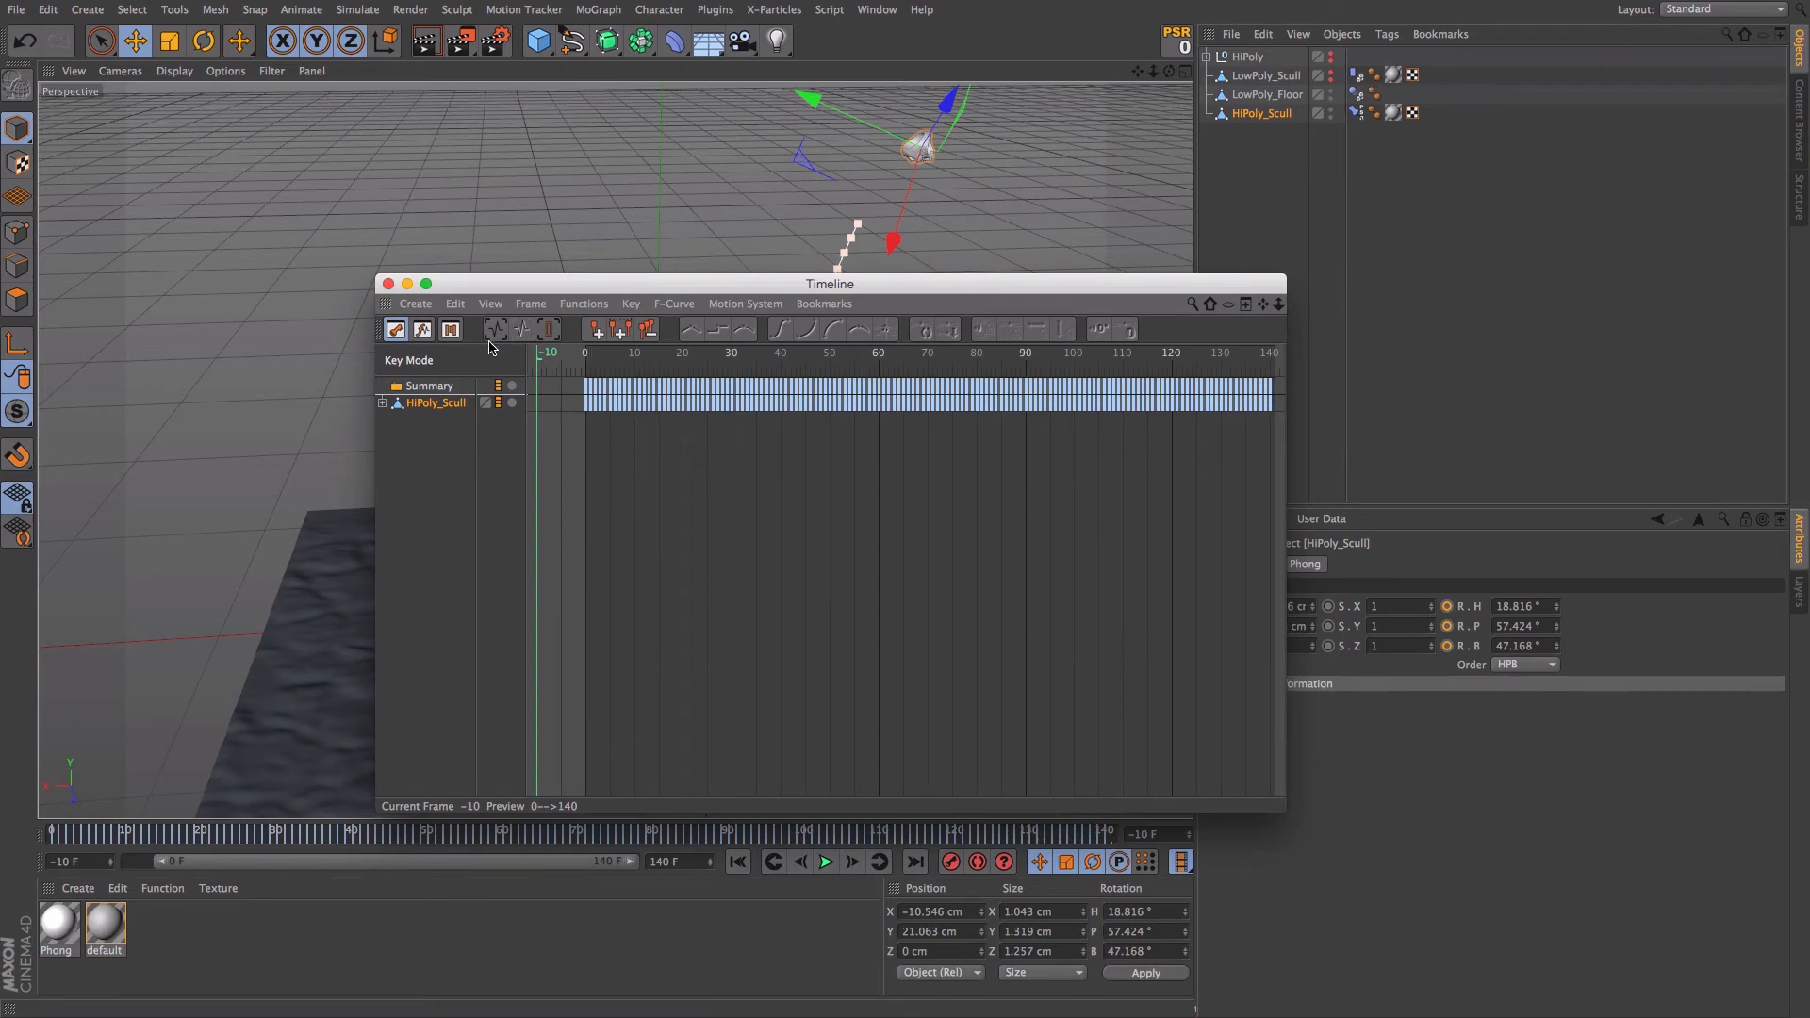
click(387, 284)
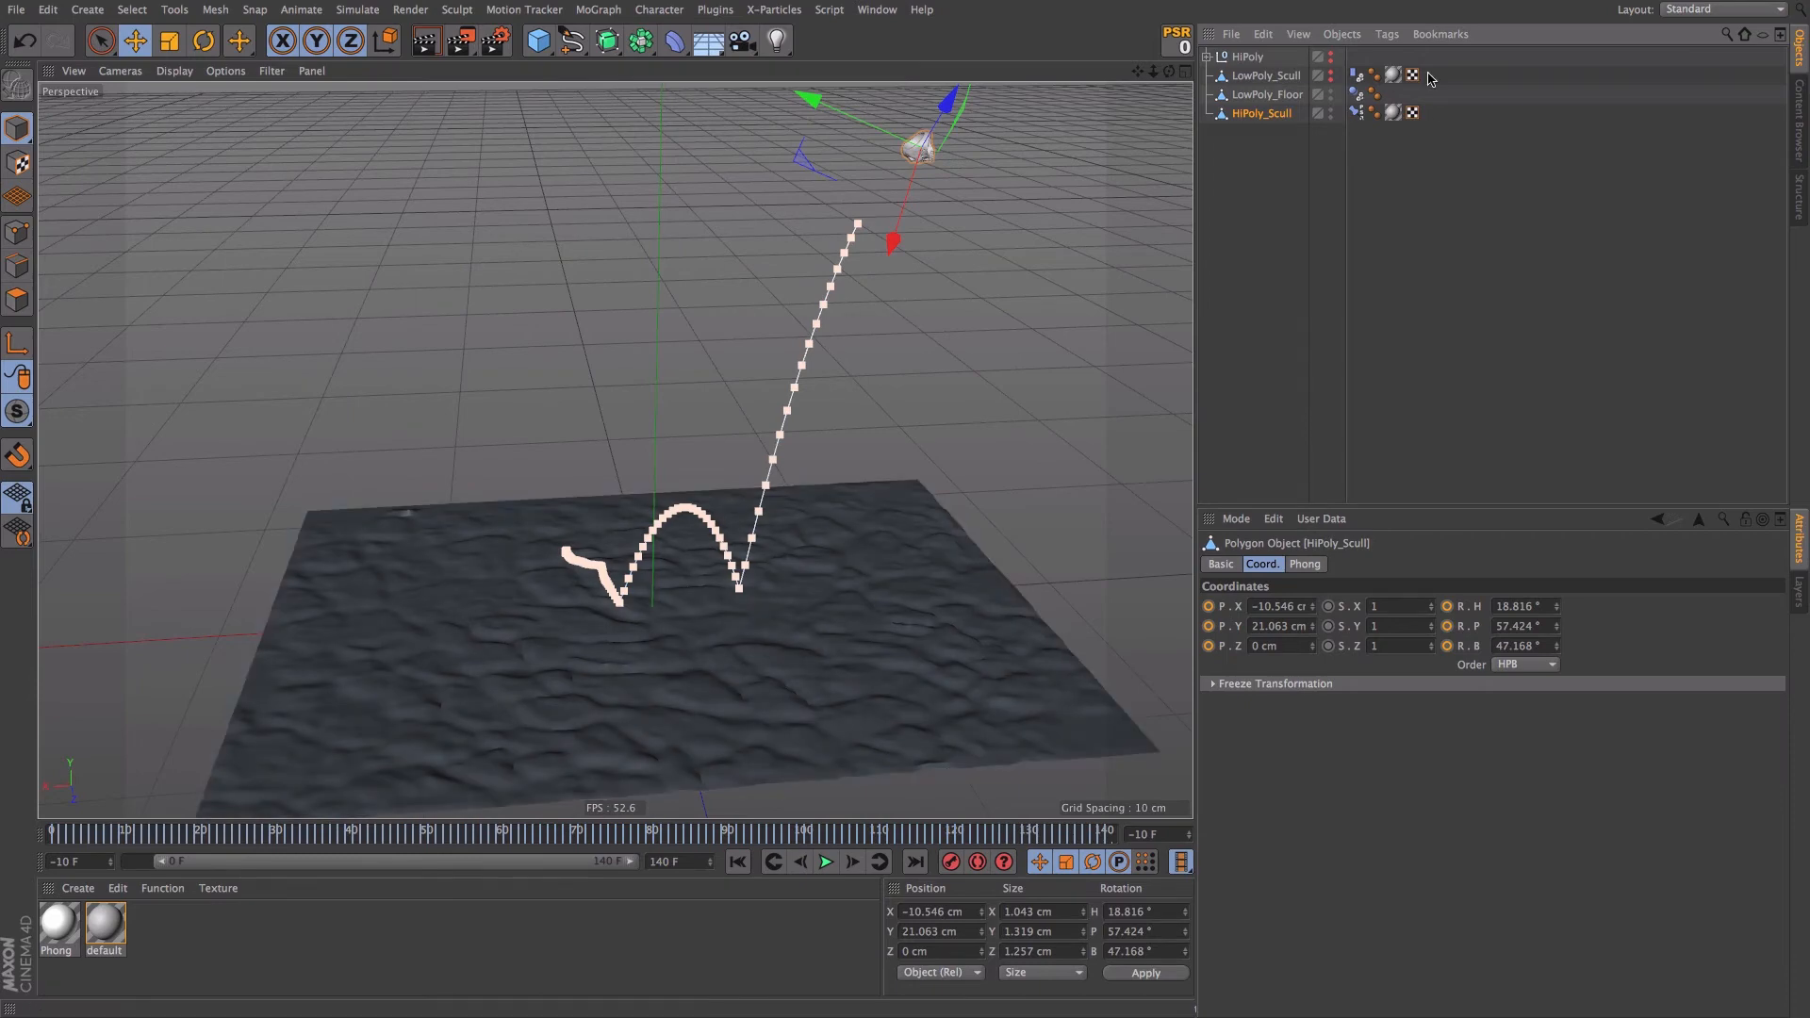
- Play back HiPoly_Scull's baked keyframe motion, stop it, and return to frame -10
click(826, 862)
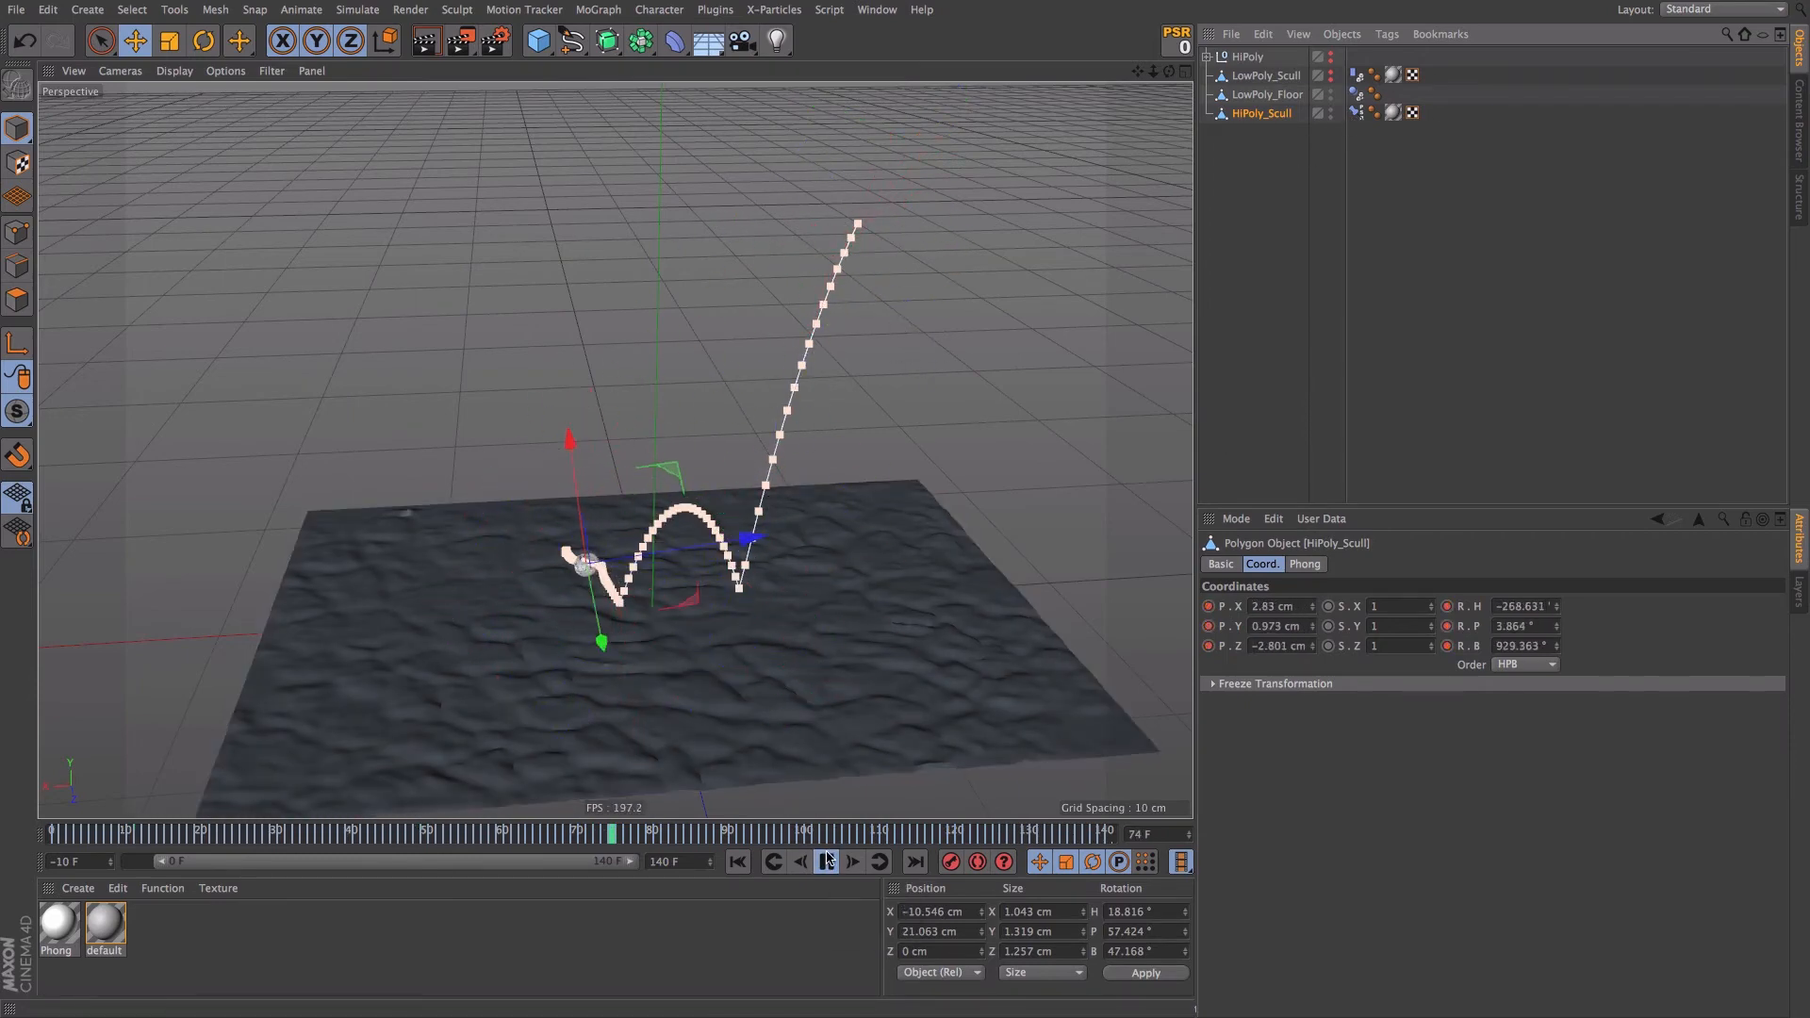
click(827, 862)
click(737, 861)
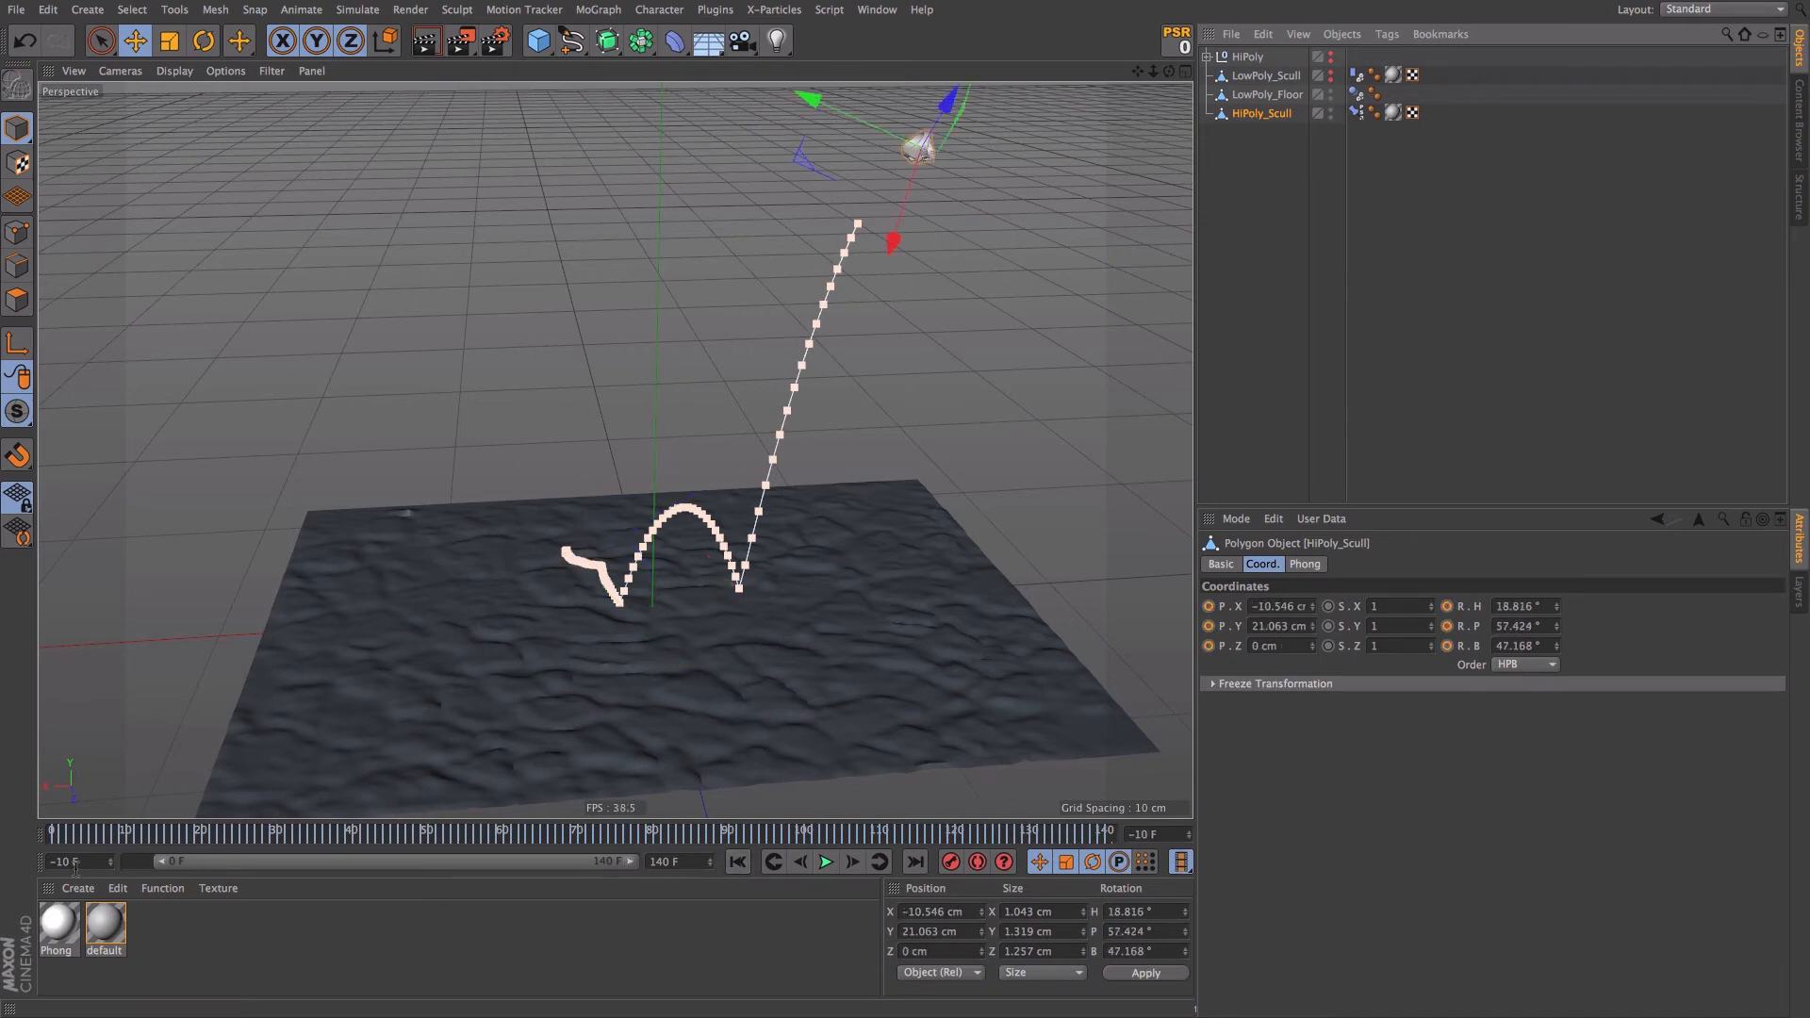
- Examine the baked Rotation and Position F-curves of HiPoly_Scull in the Timeline
key(shift+F3)
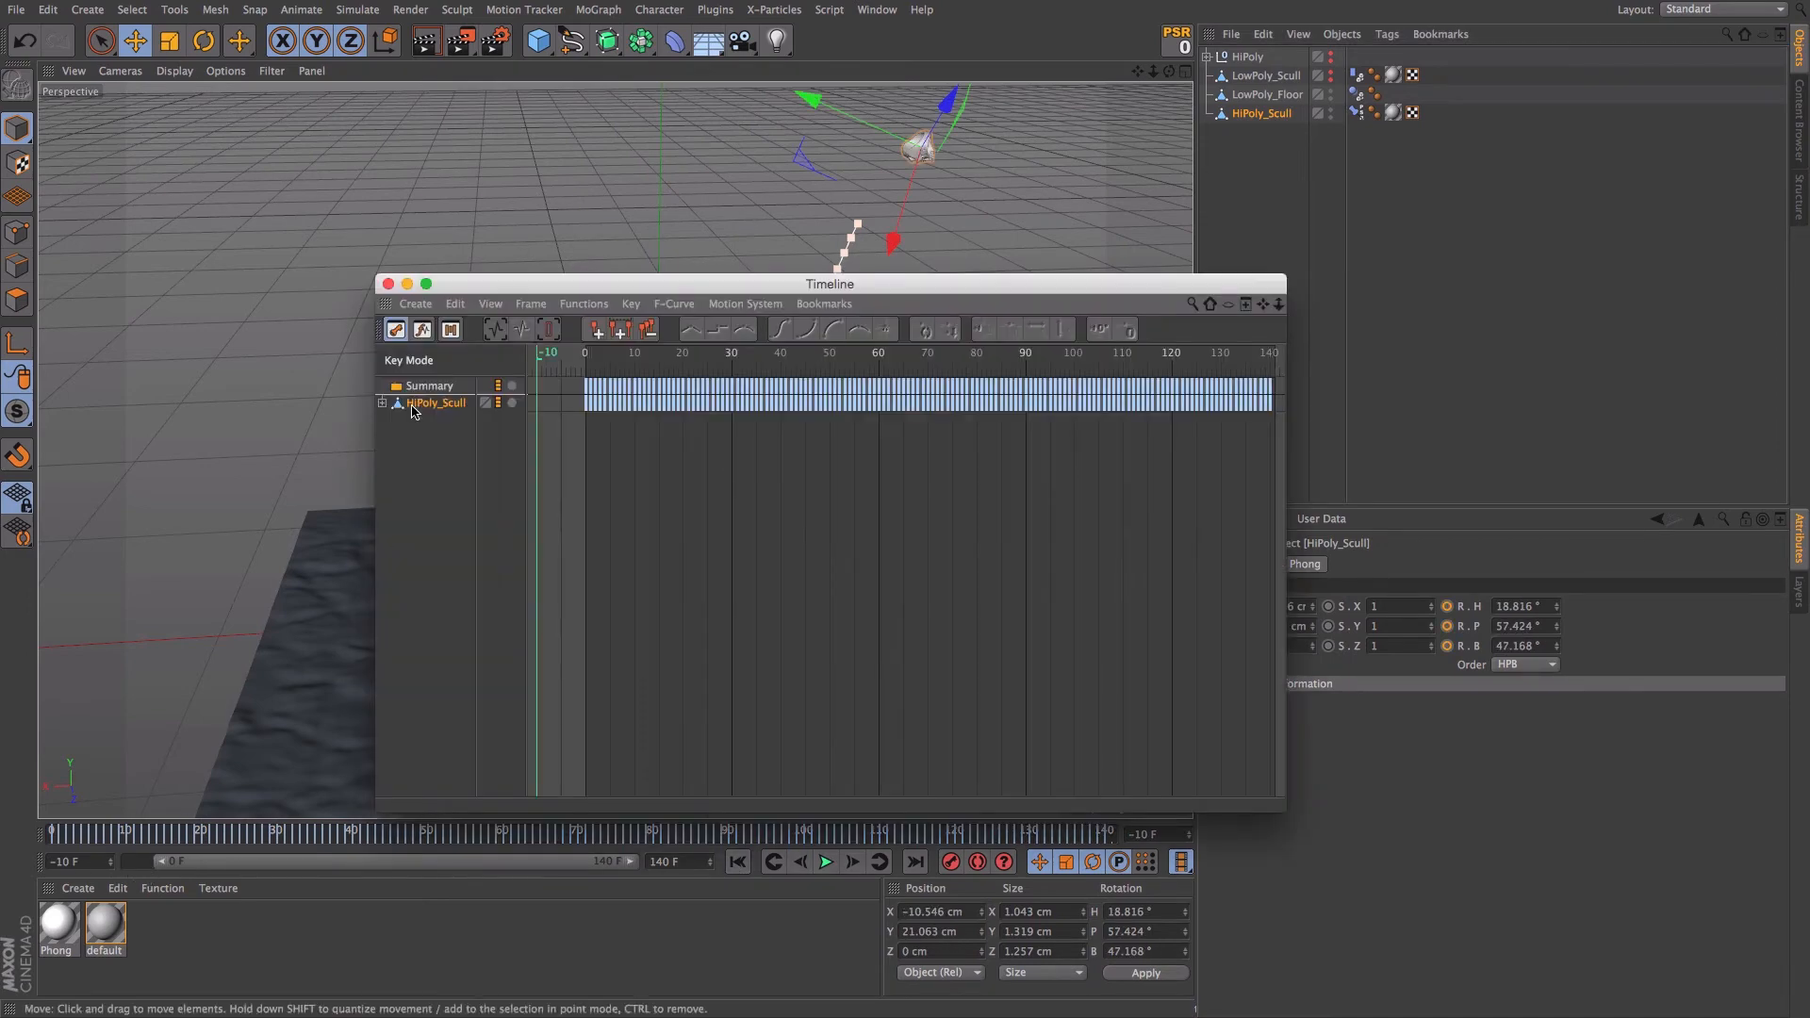
click(421, 331)
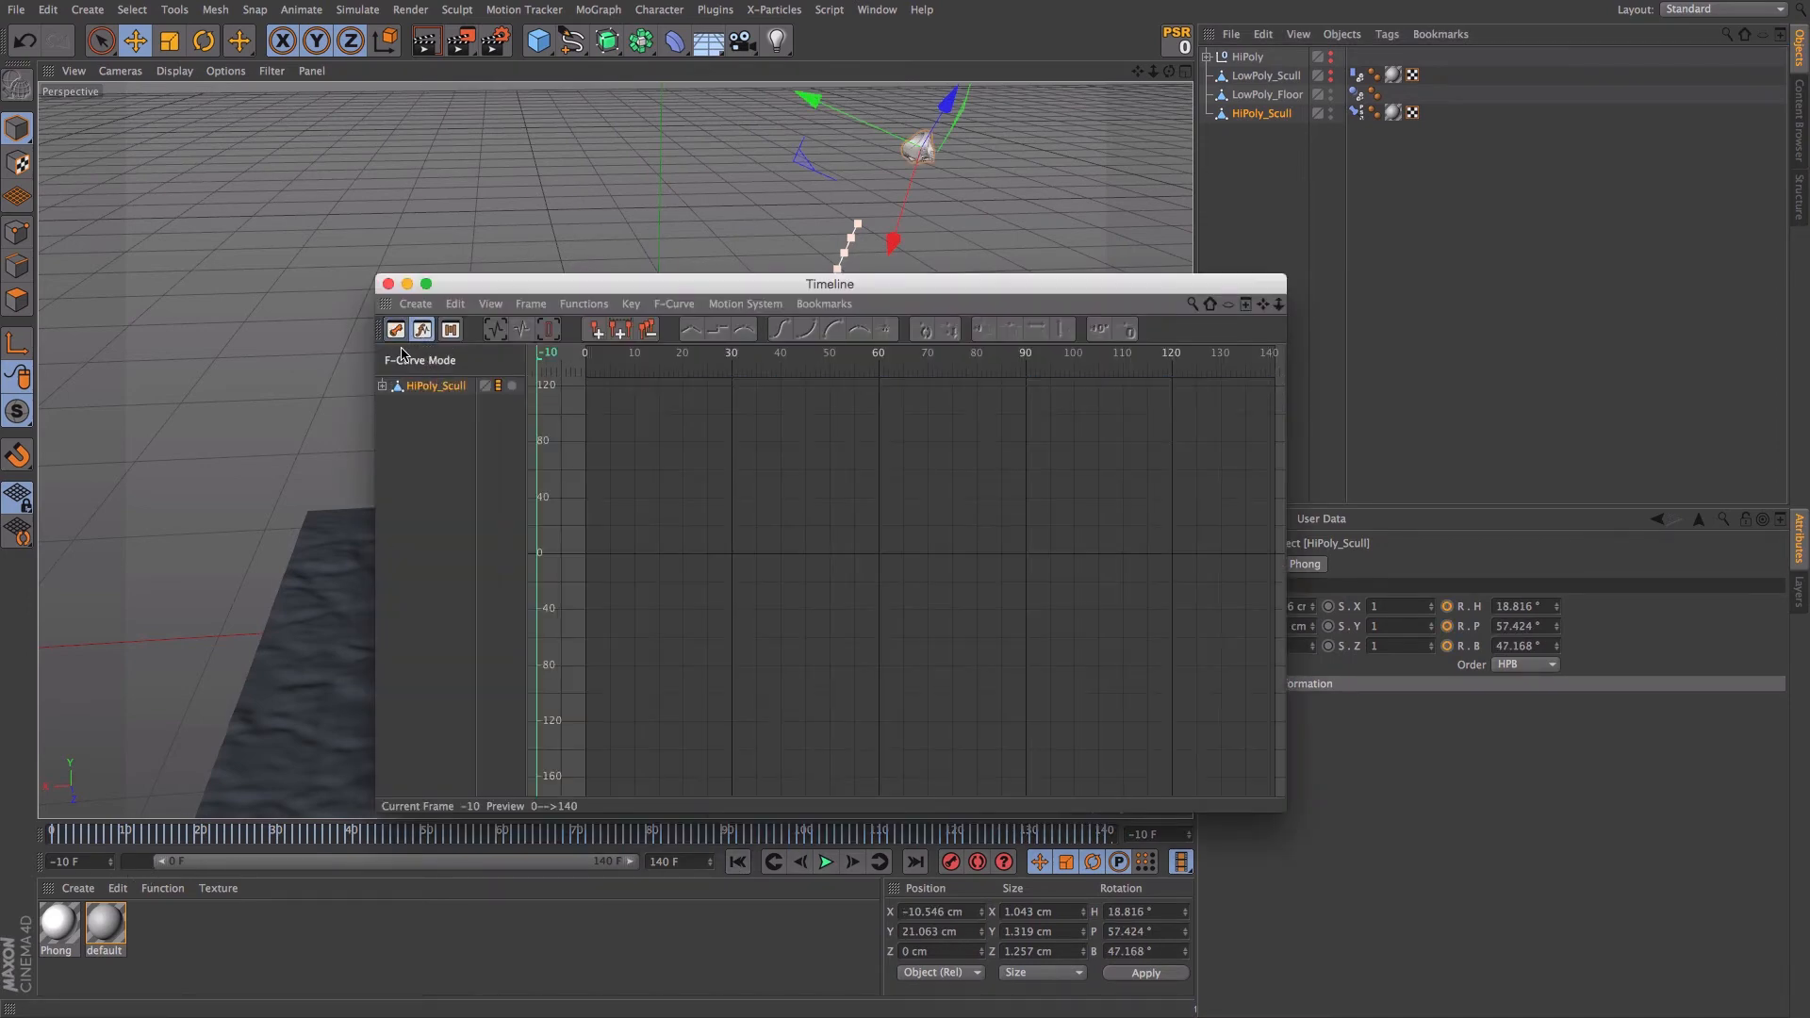
click(383, 385)
click(434, 419)
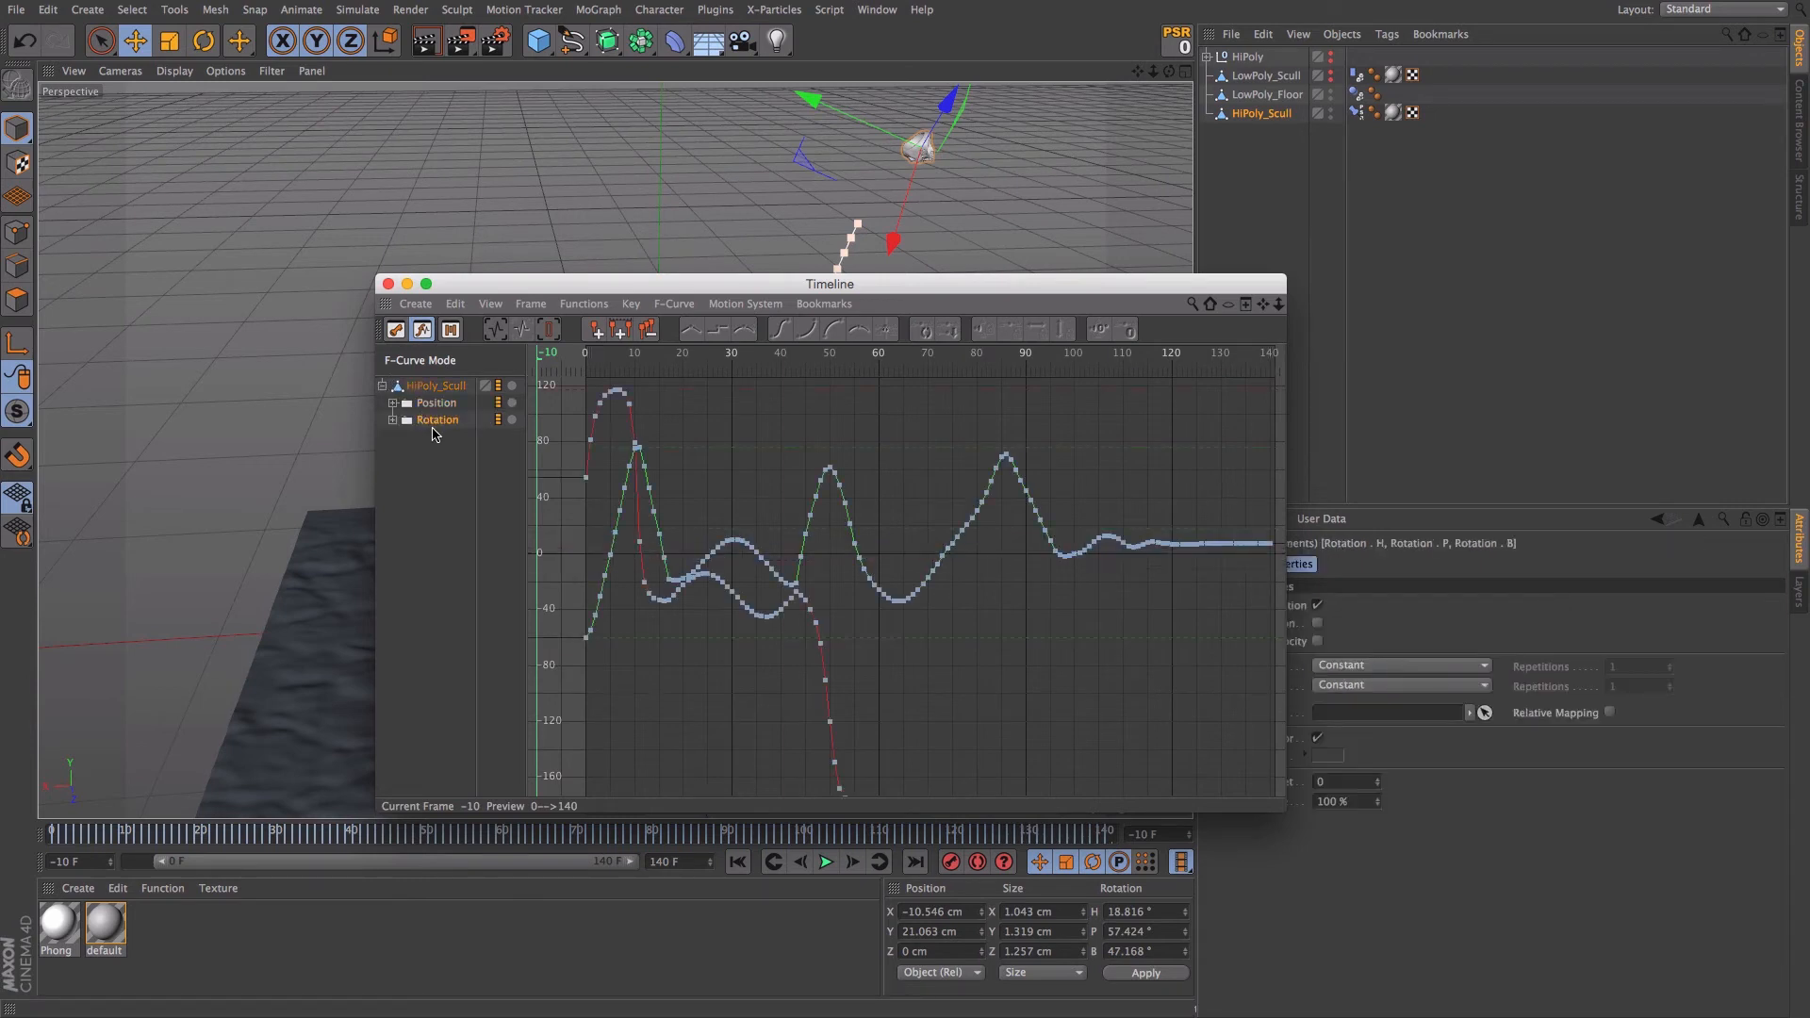
alt+middle_drag(694, 535, 484, 435)
alt+middle_drag(1086, 559, 1004, 558)
alt+middle_drag(925, 636, 847, 630)
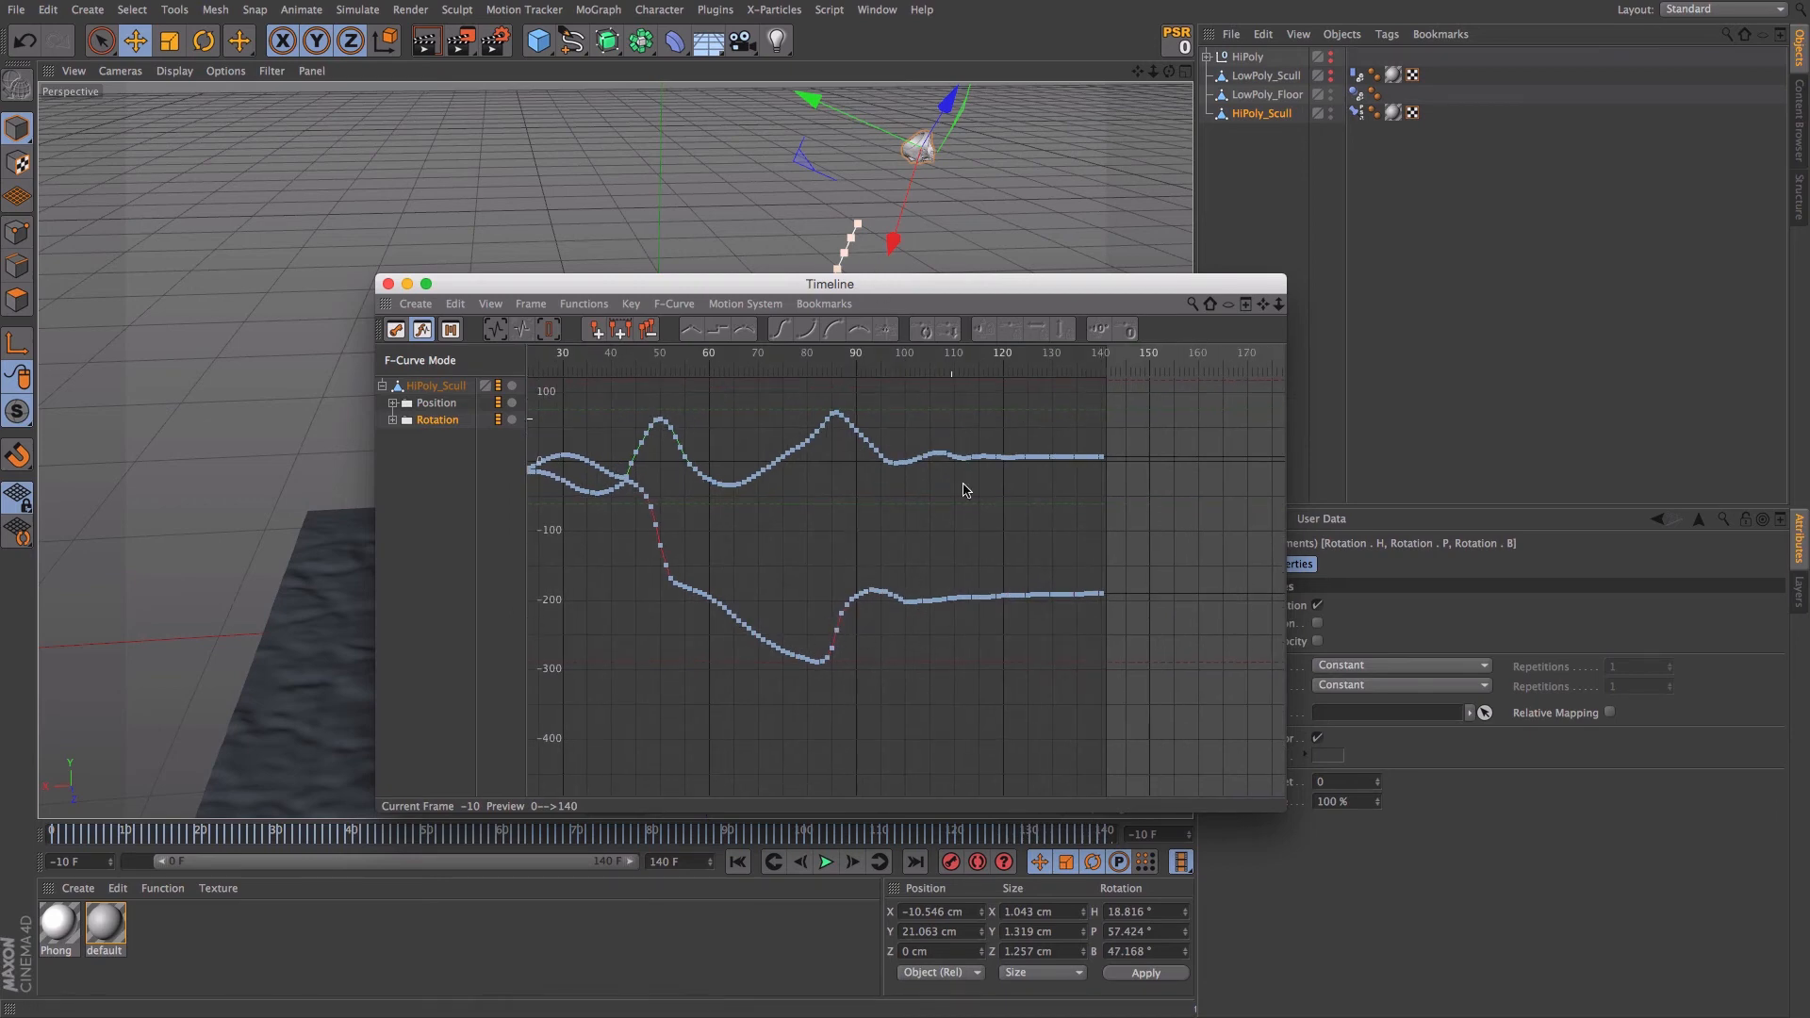
key(h)
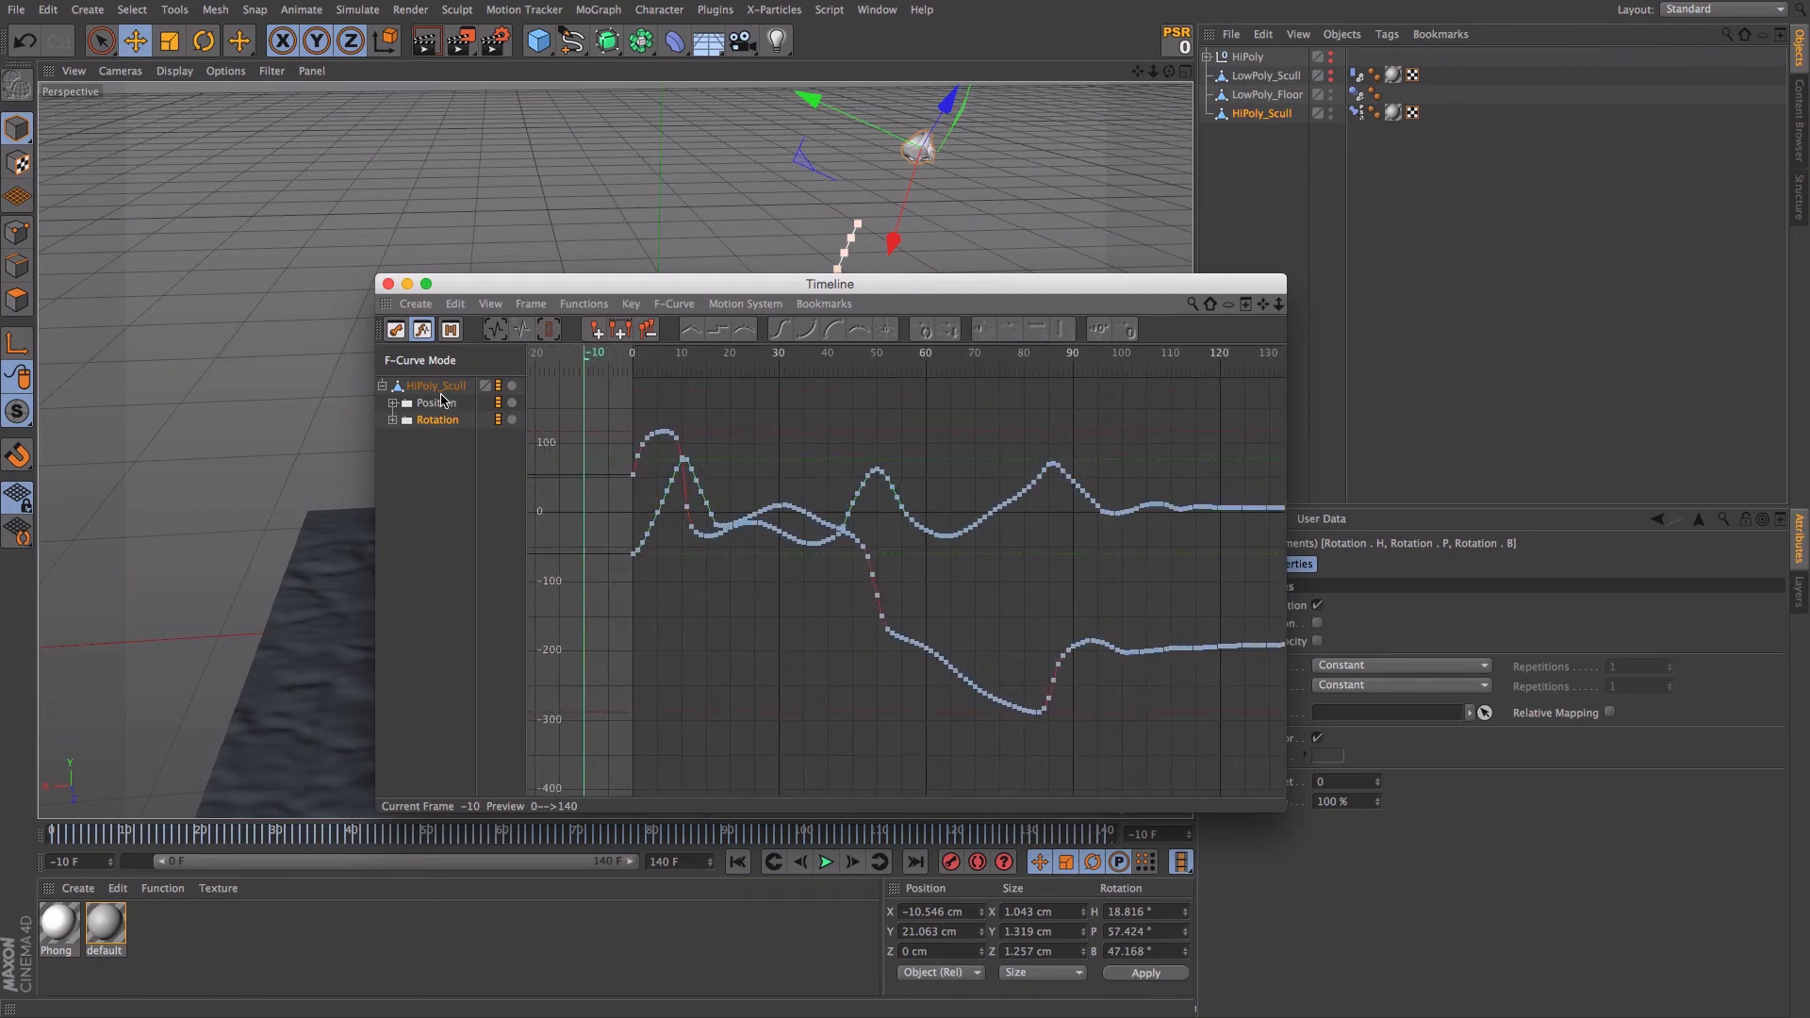
click(442, 401)
key(h)
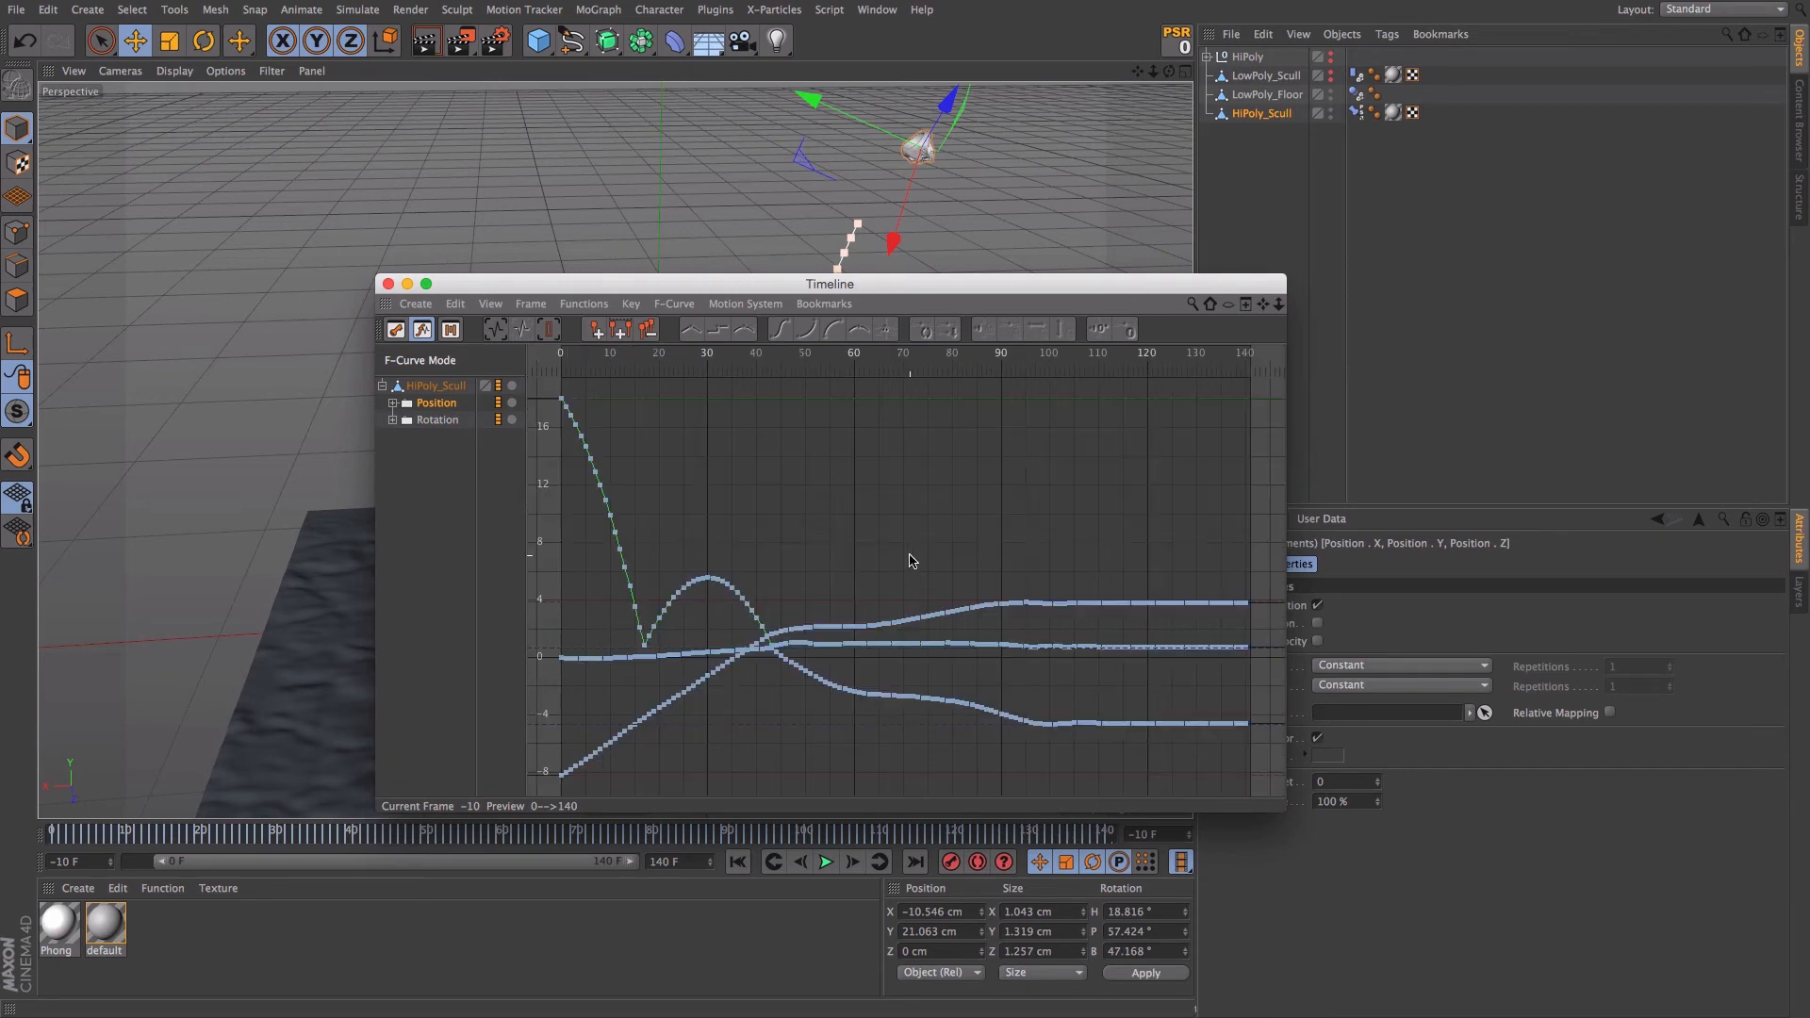
- Examine HiPoly_Scull's Position and Rotation F-curves framed in full and close the Timeline
scroll(910, 561, down, 4)
click(448, 426)
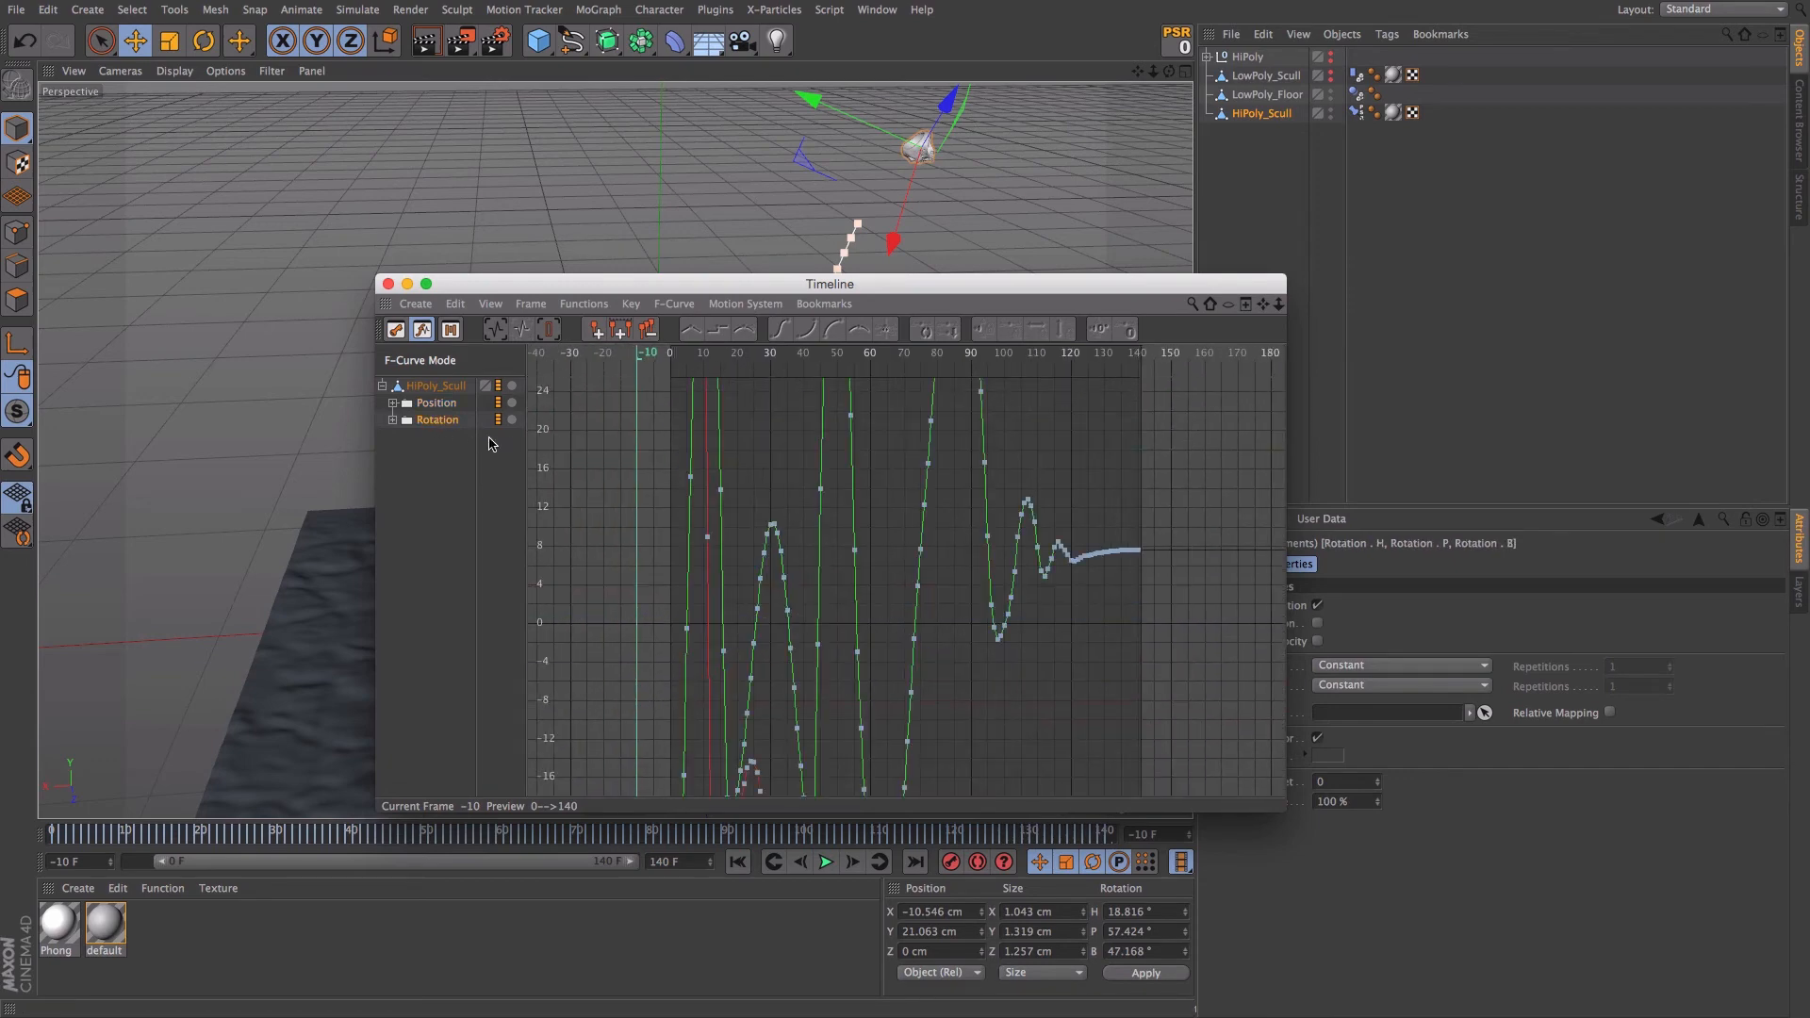
key(h)
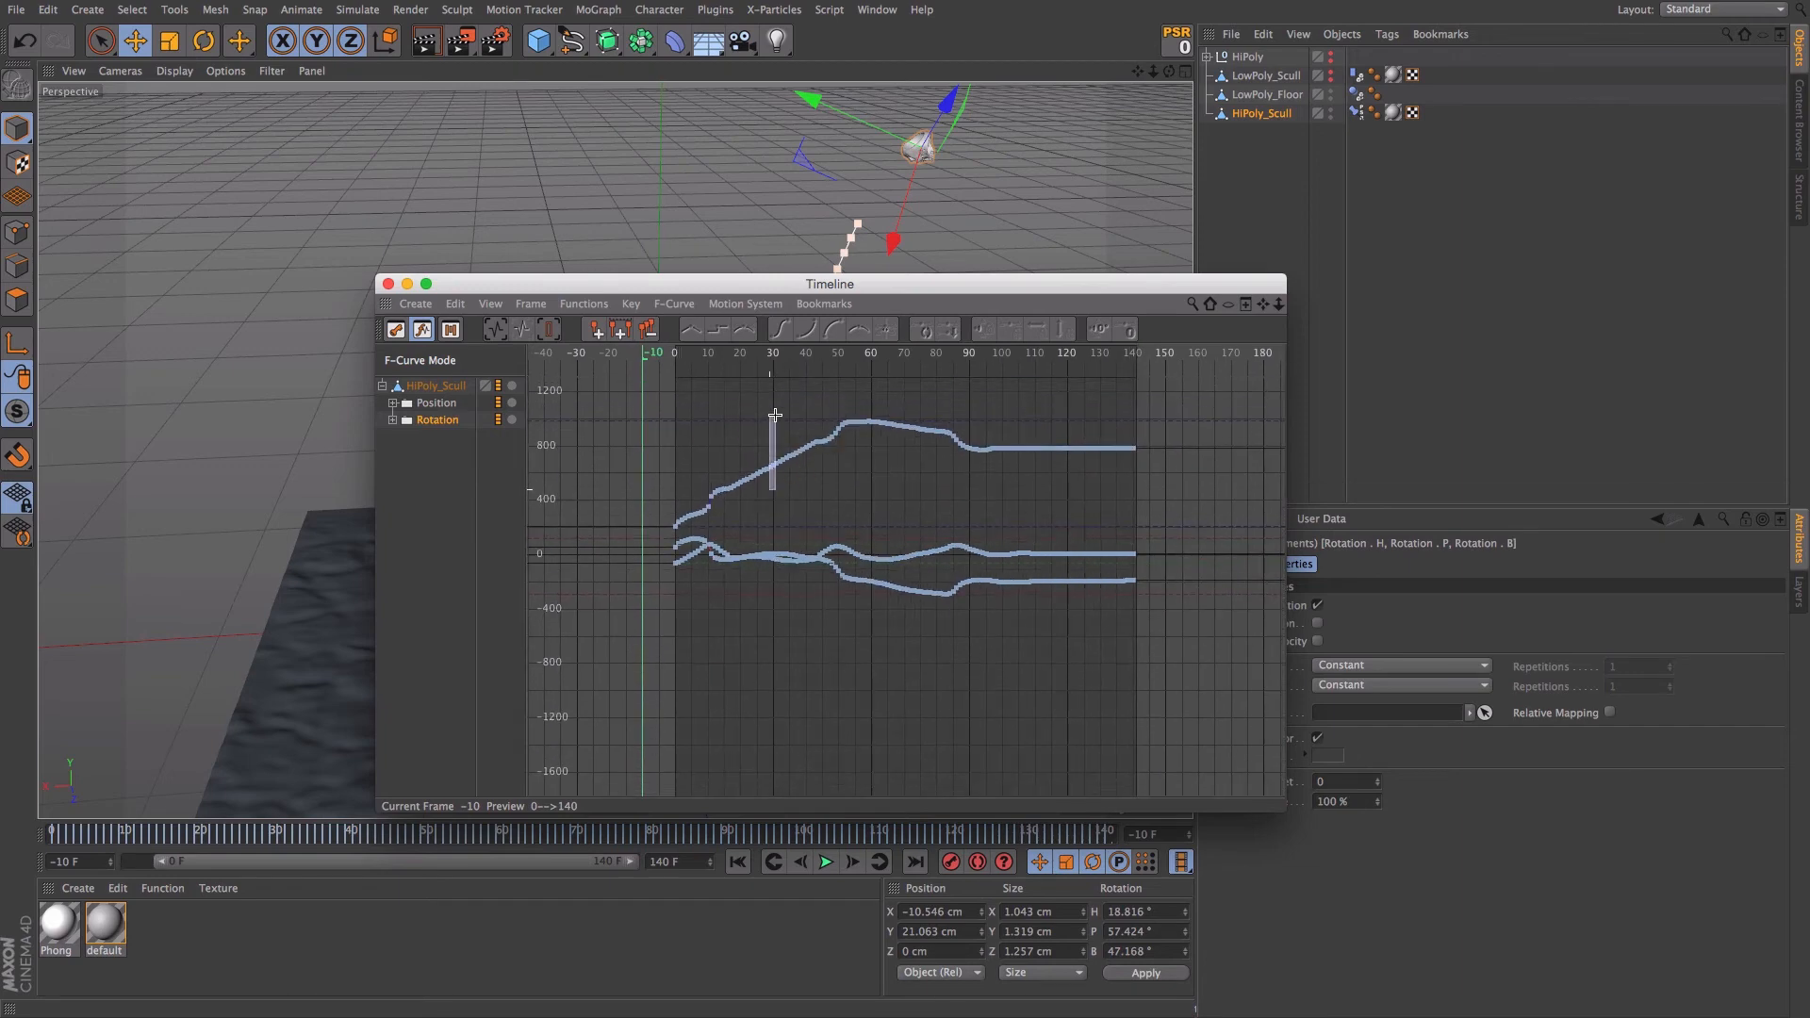
click(790, 487)
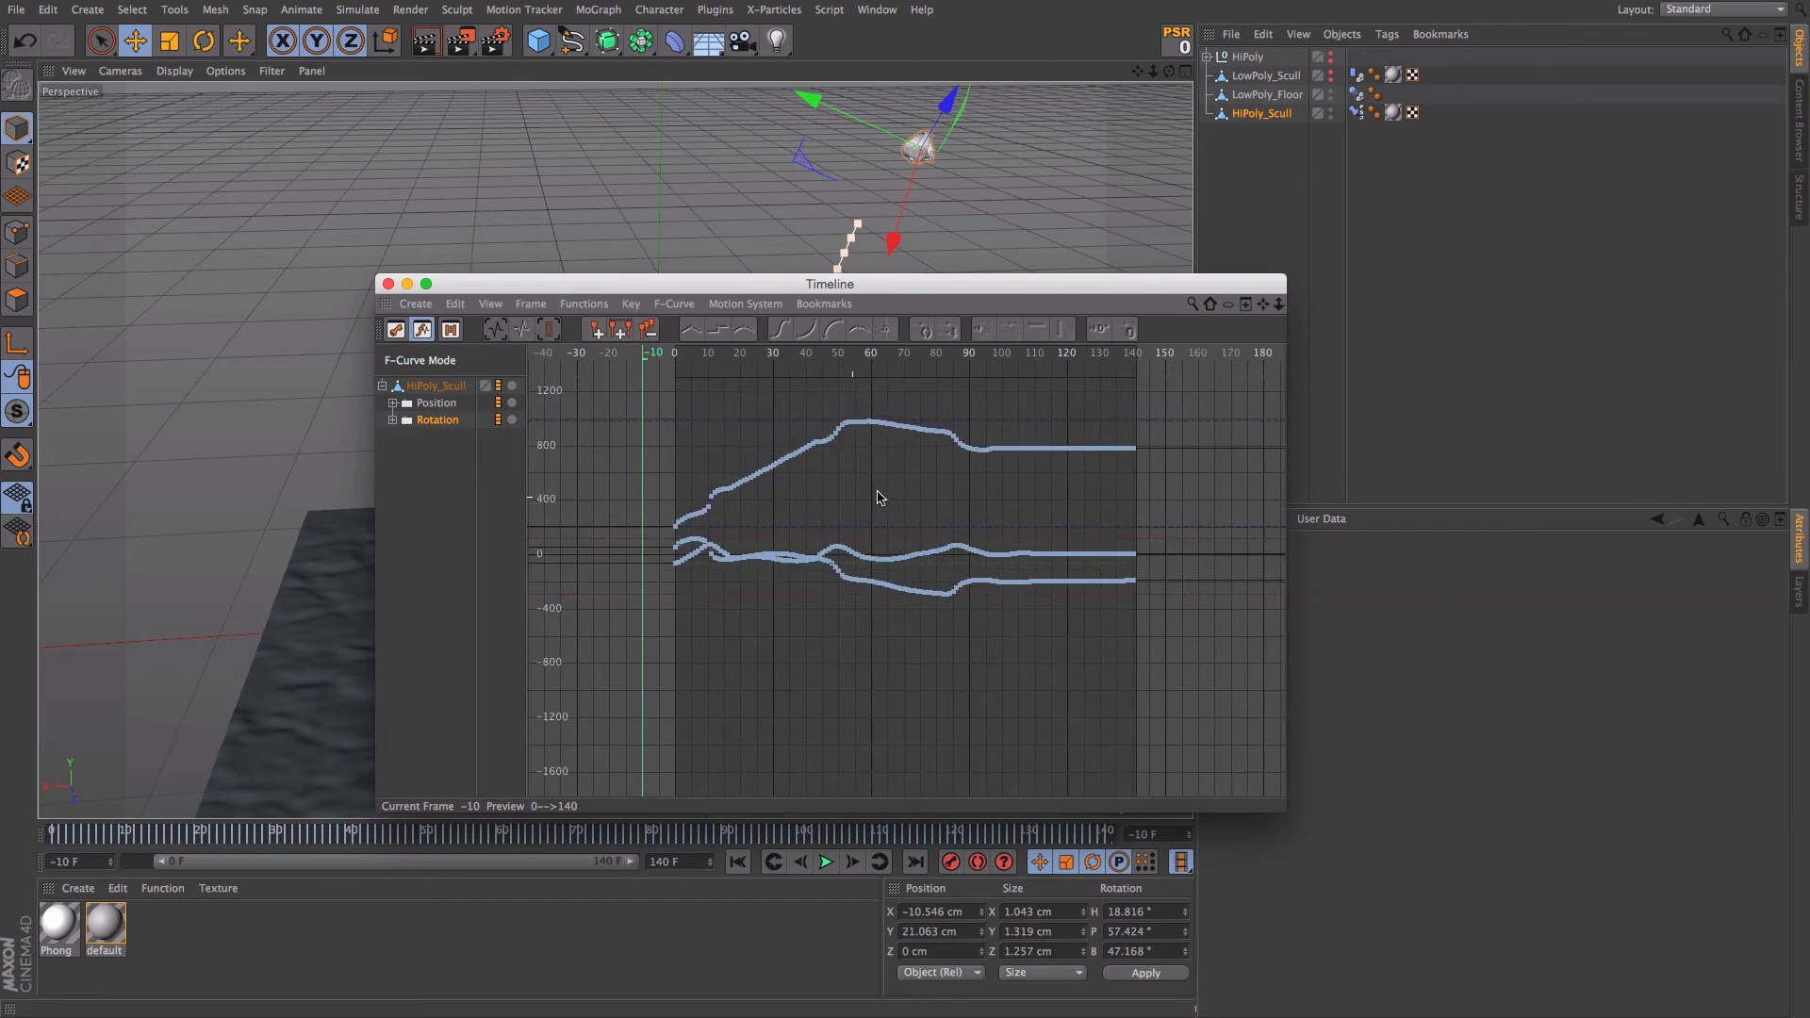
click(387, 283)
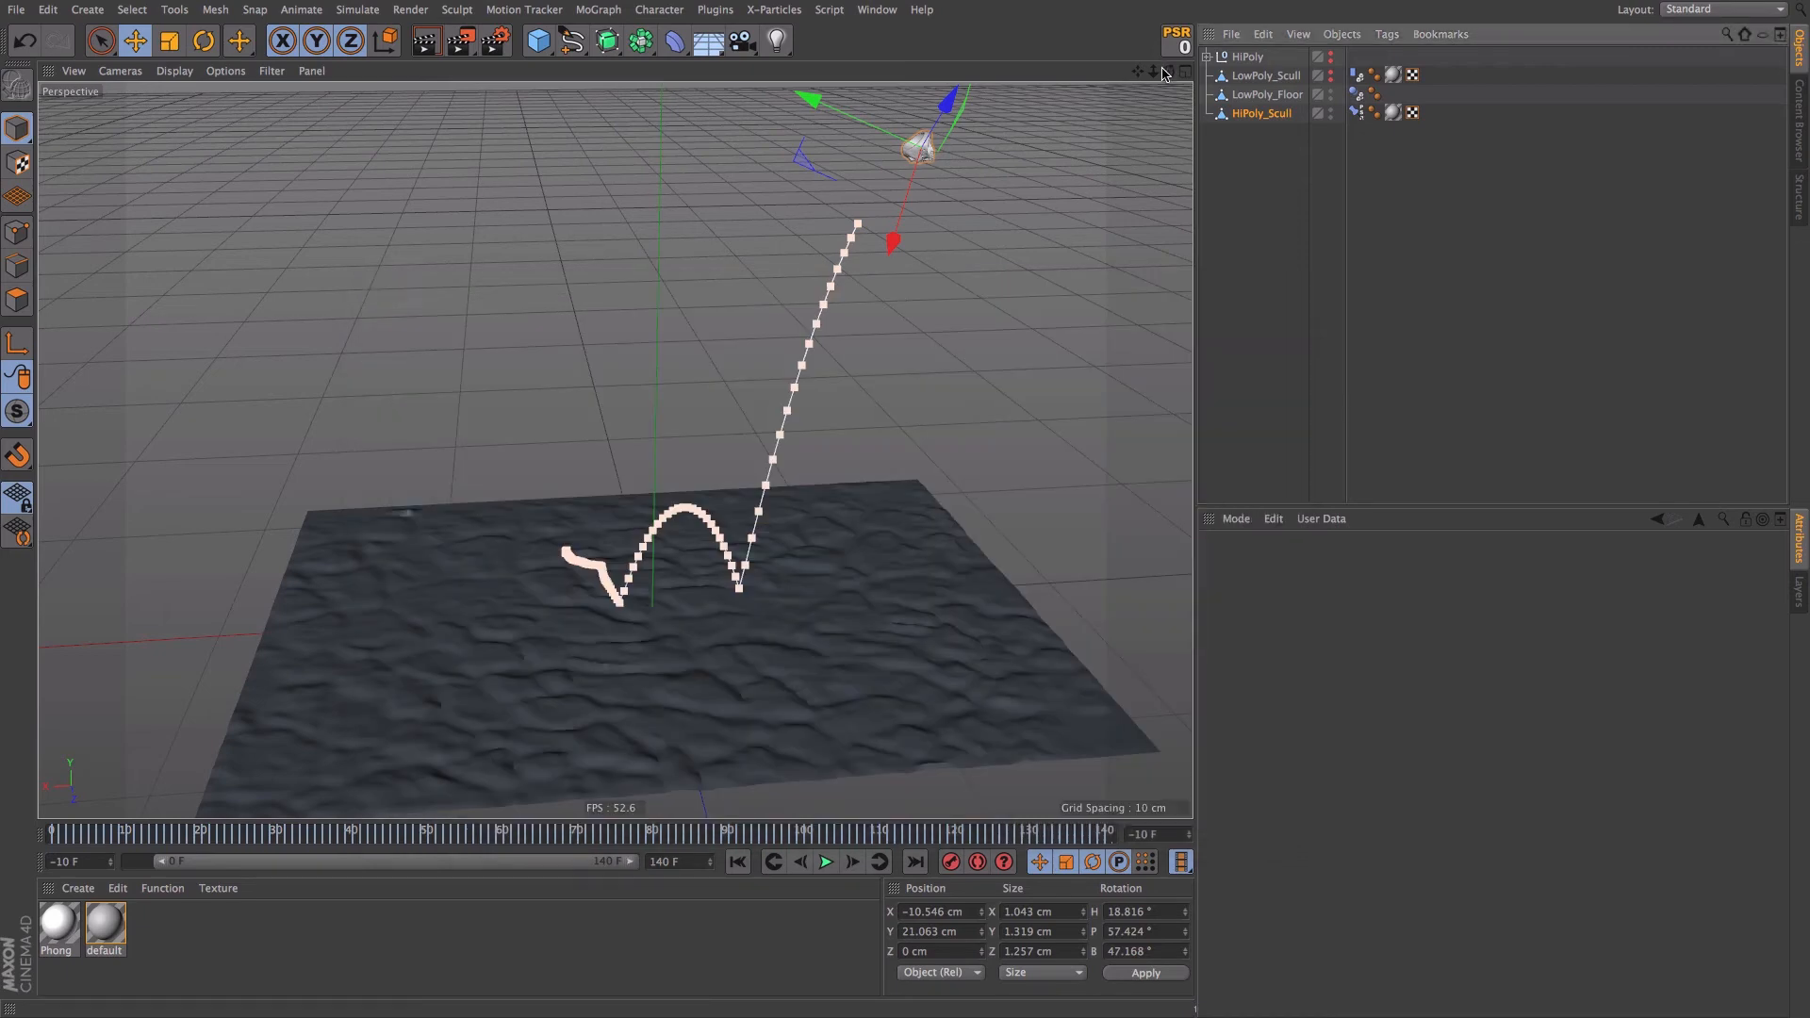
- Copy HiPoly_Scull into a new project and extend the preview range to frame 140
click(1276, 130)
click(1269, 113)
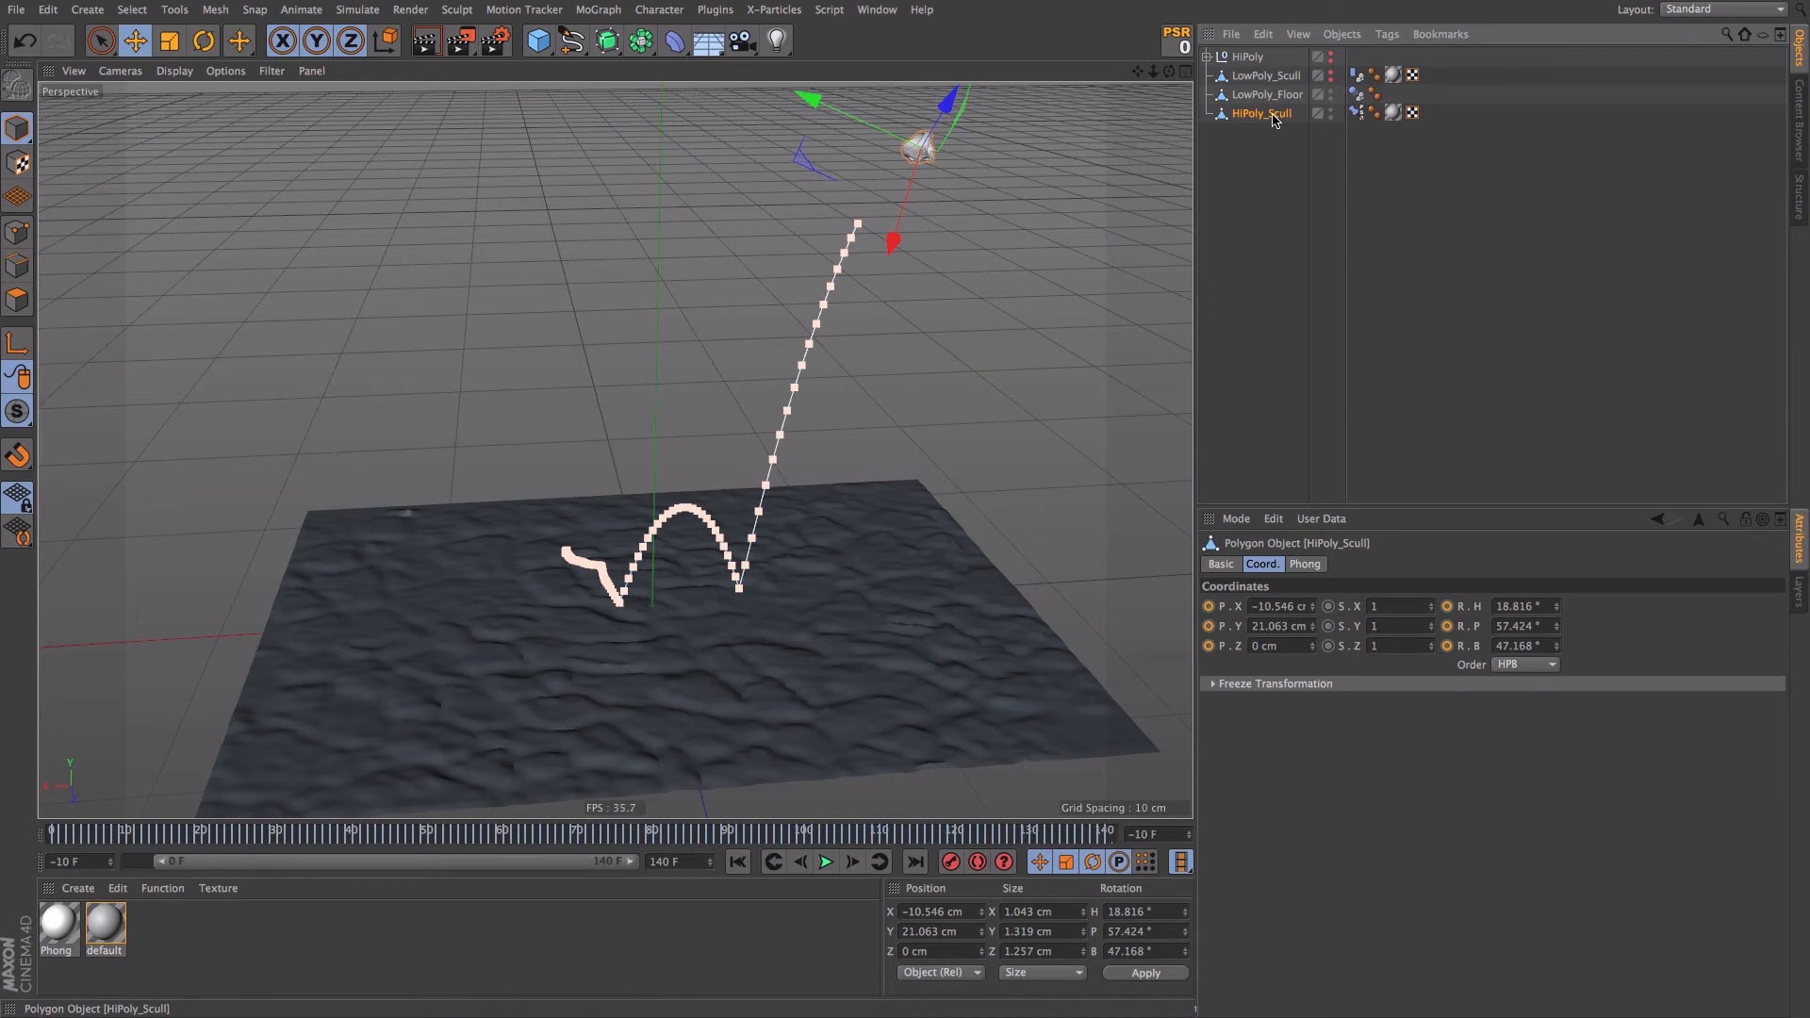
key(super+n)
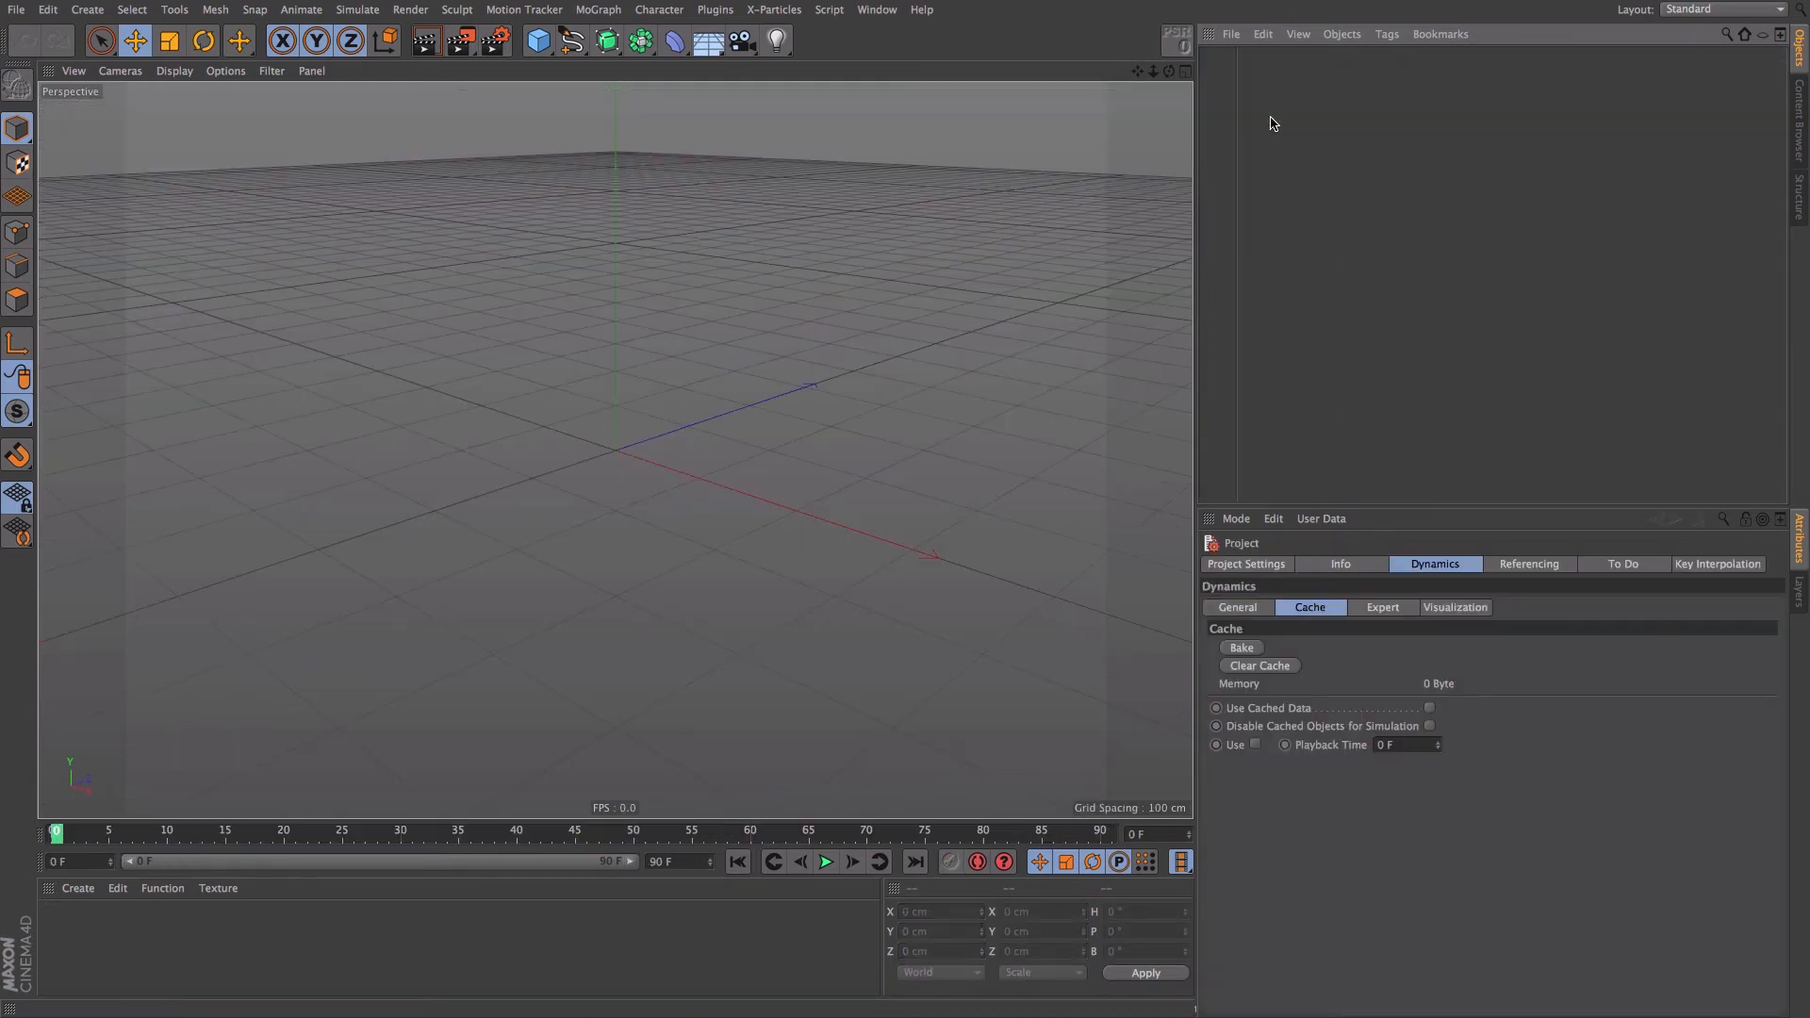
key(super+v)
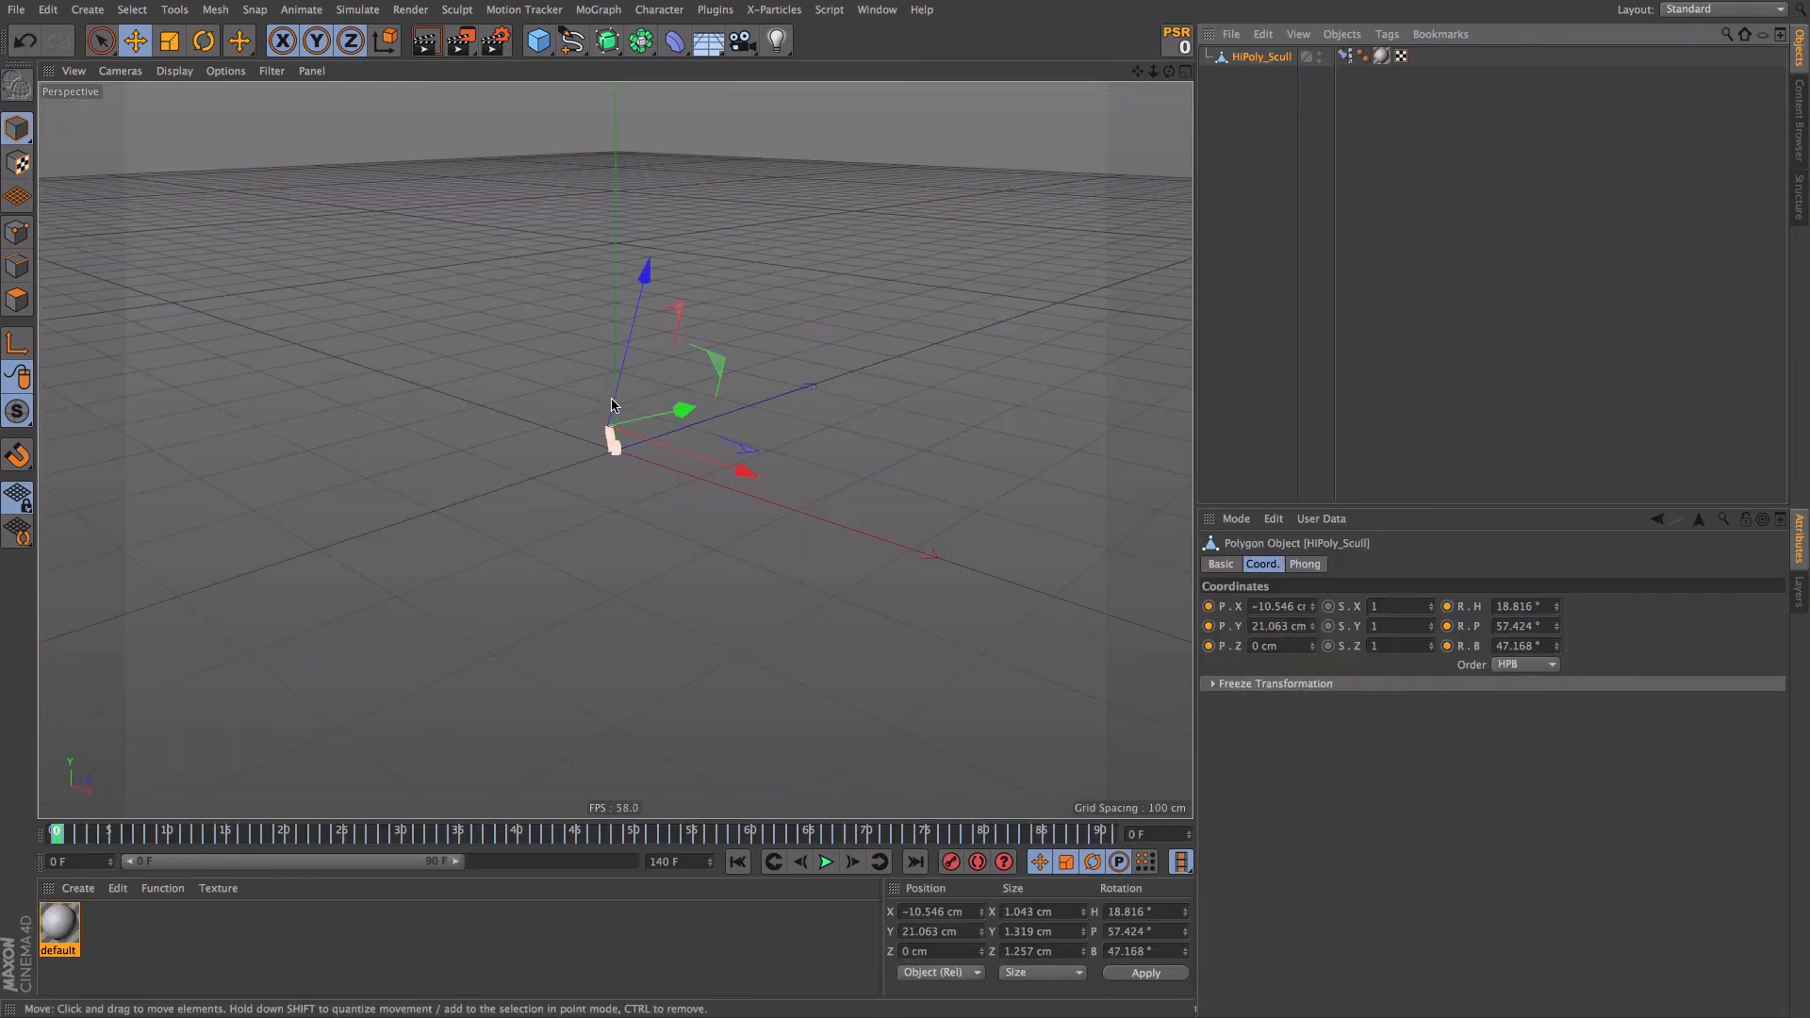
alt+drag(608, 400, 432, 415)
drag(457, 860, 629, 861)
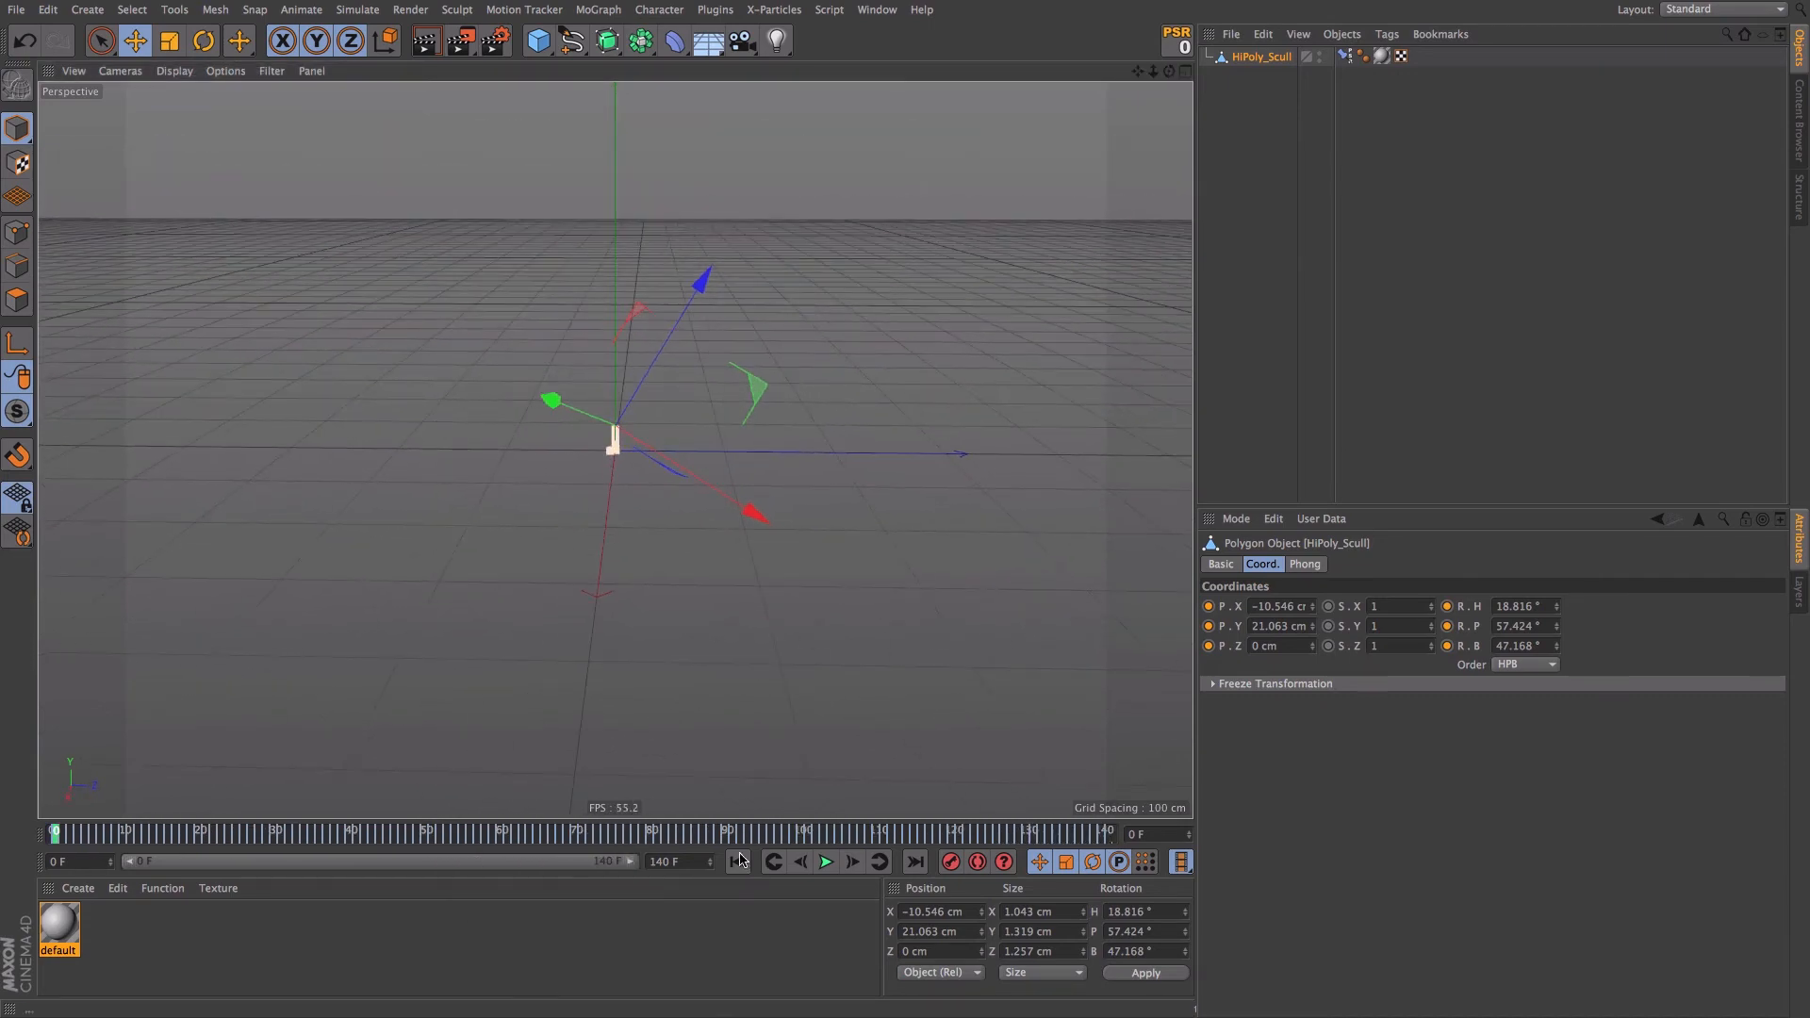
click(16, 10)
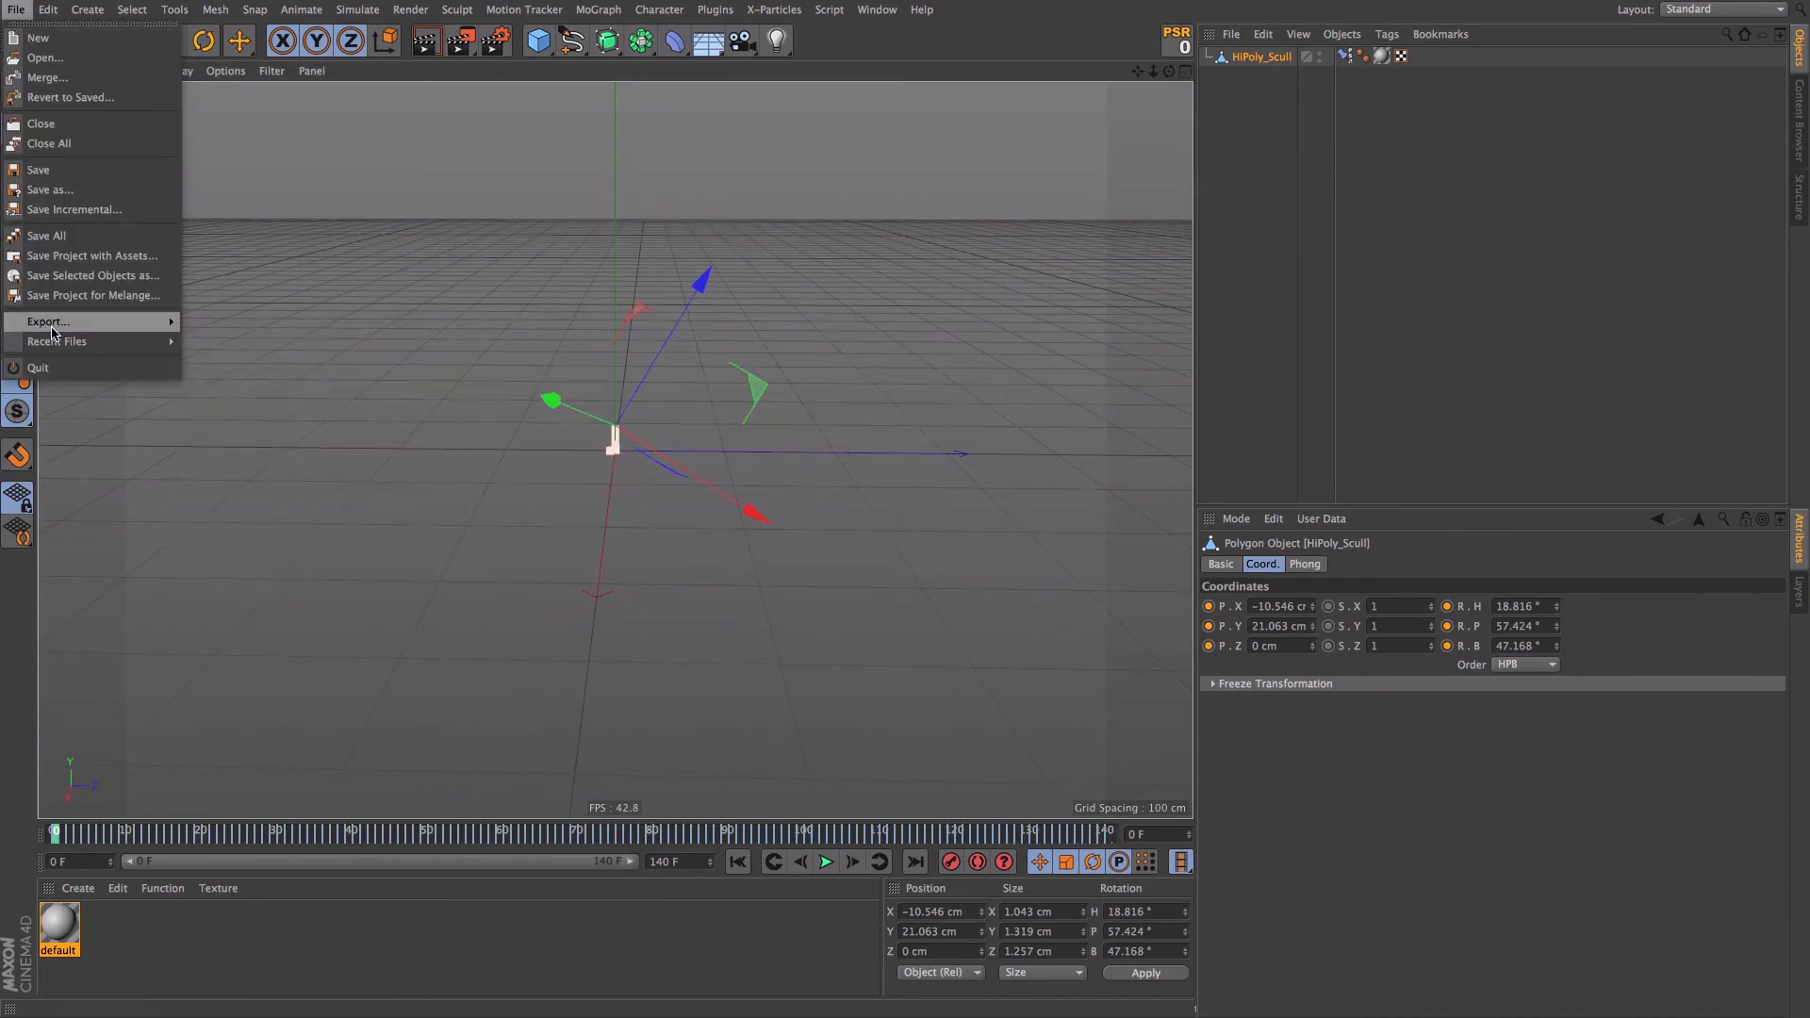
mouse_move(56, 322)
click(236, 498)
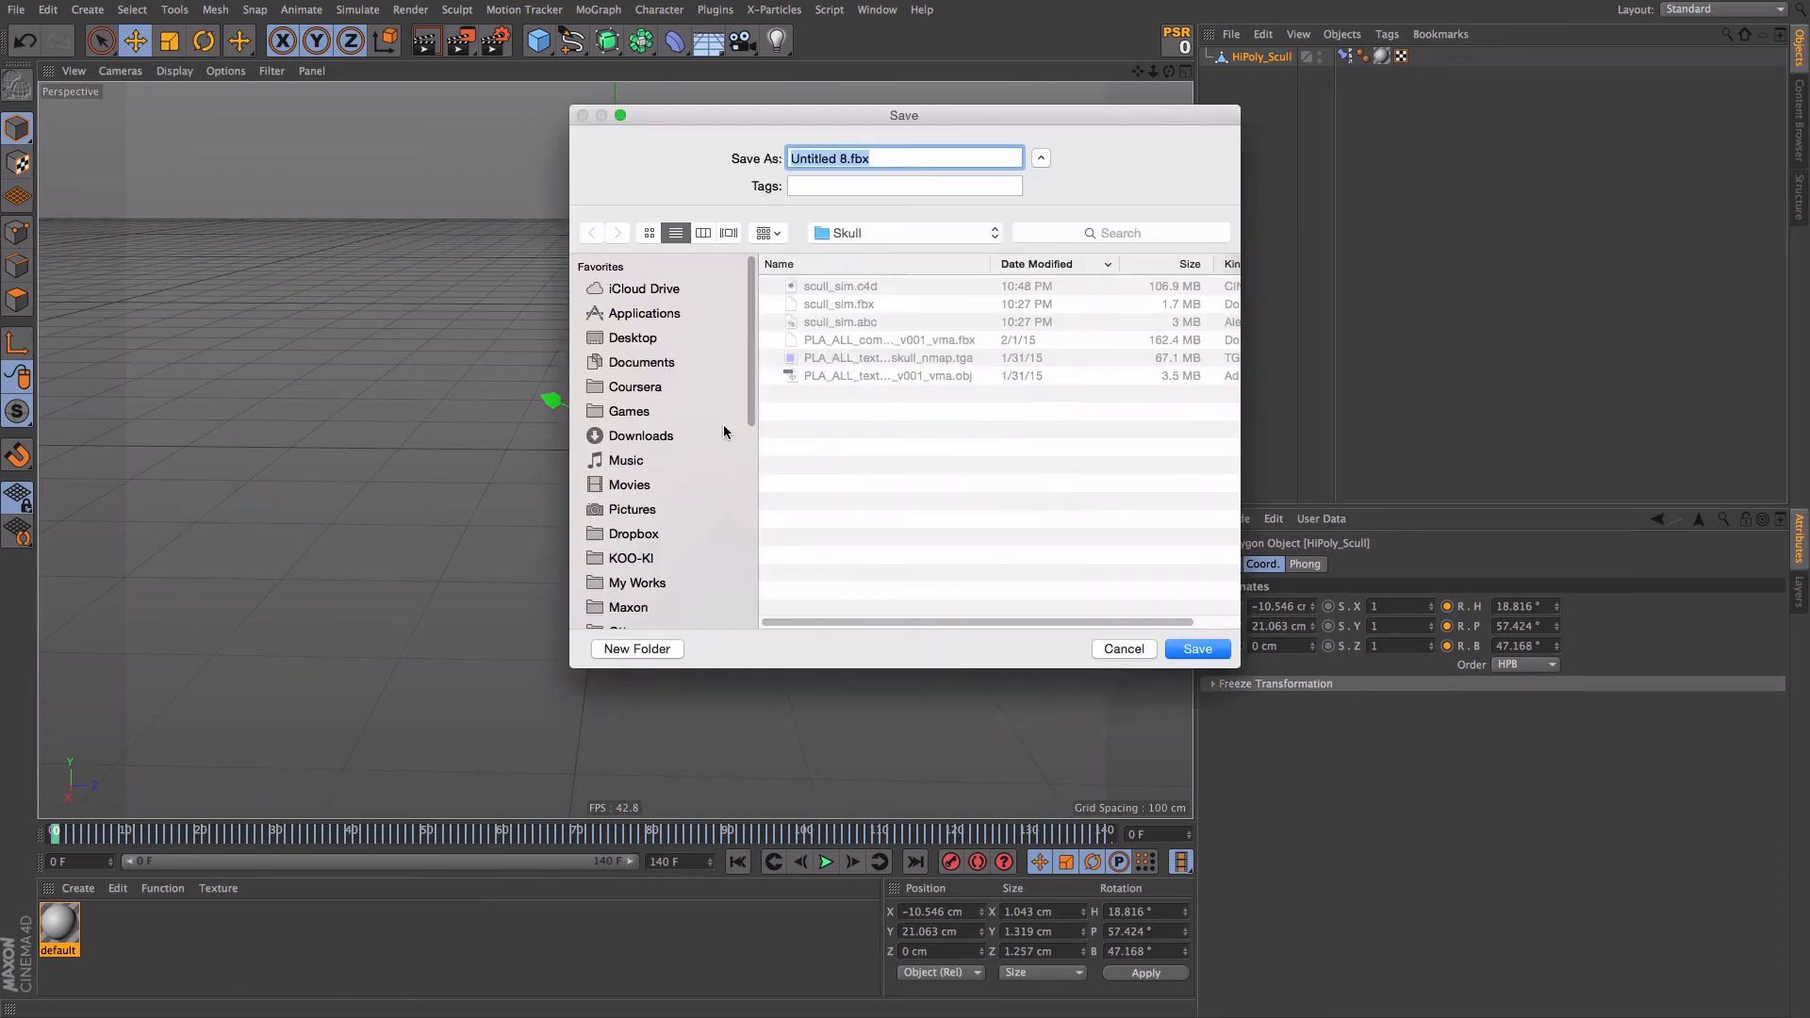
click(866, 315)
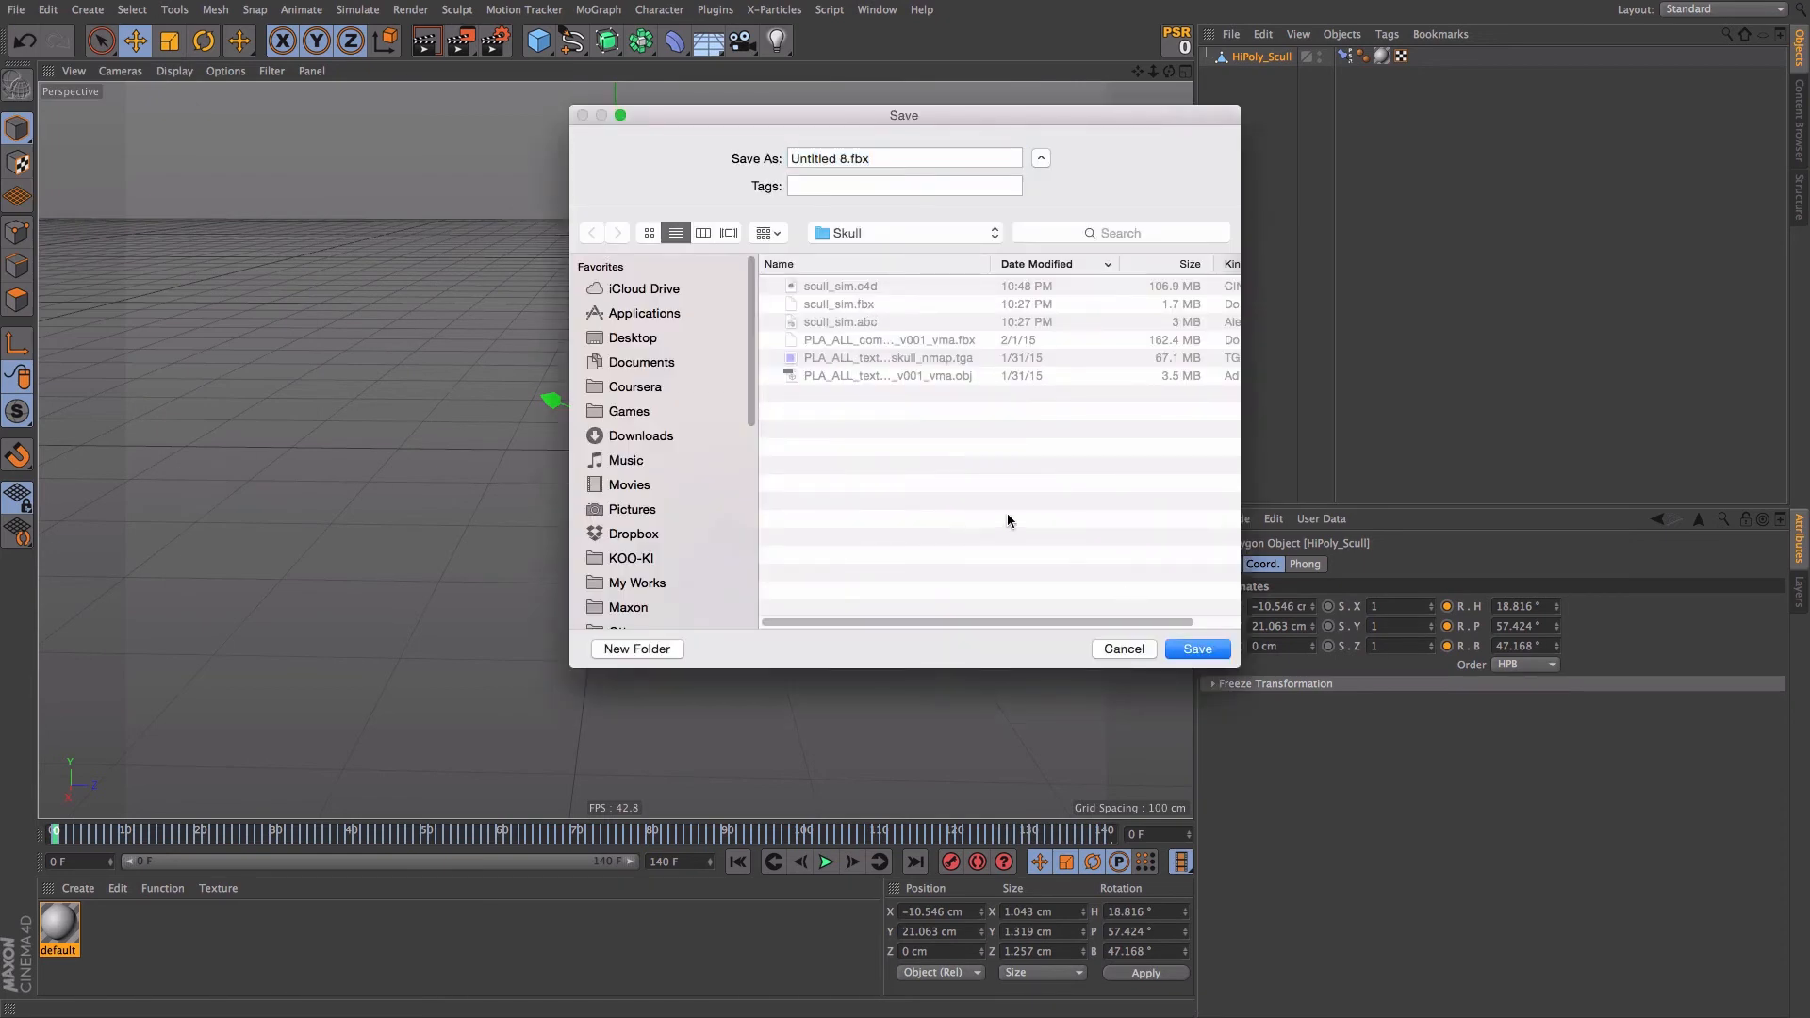
click(841, 304)
key(Return)
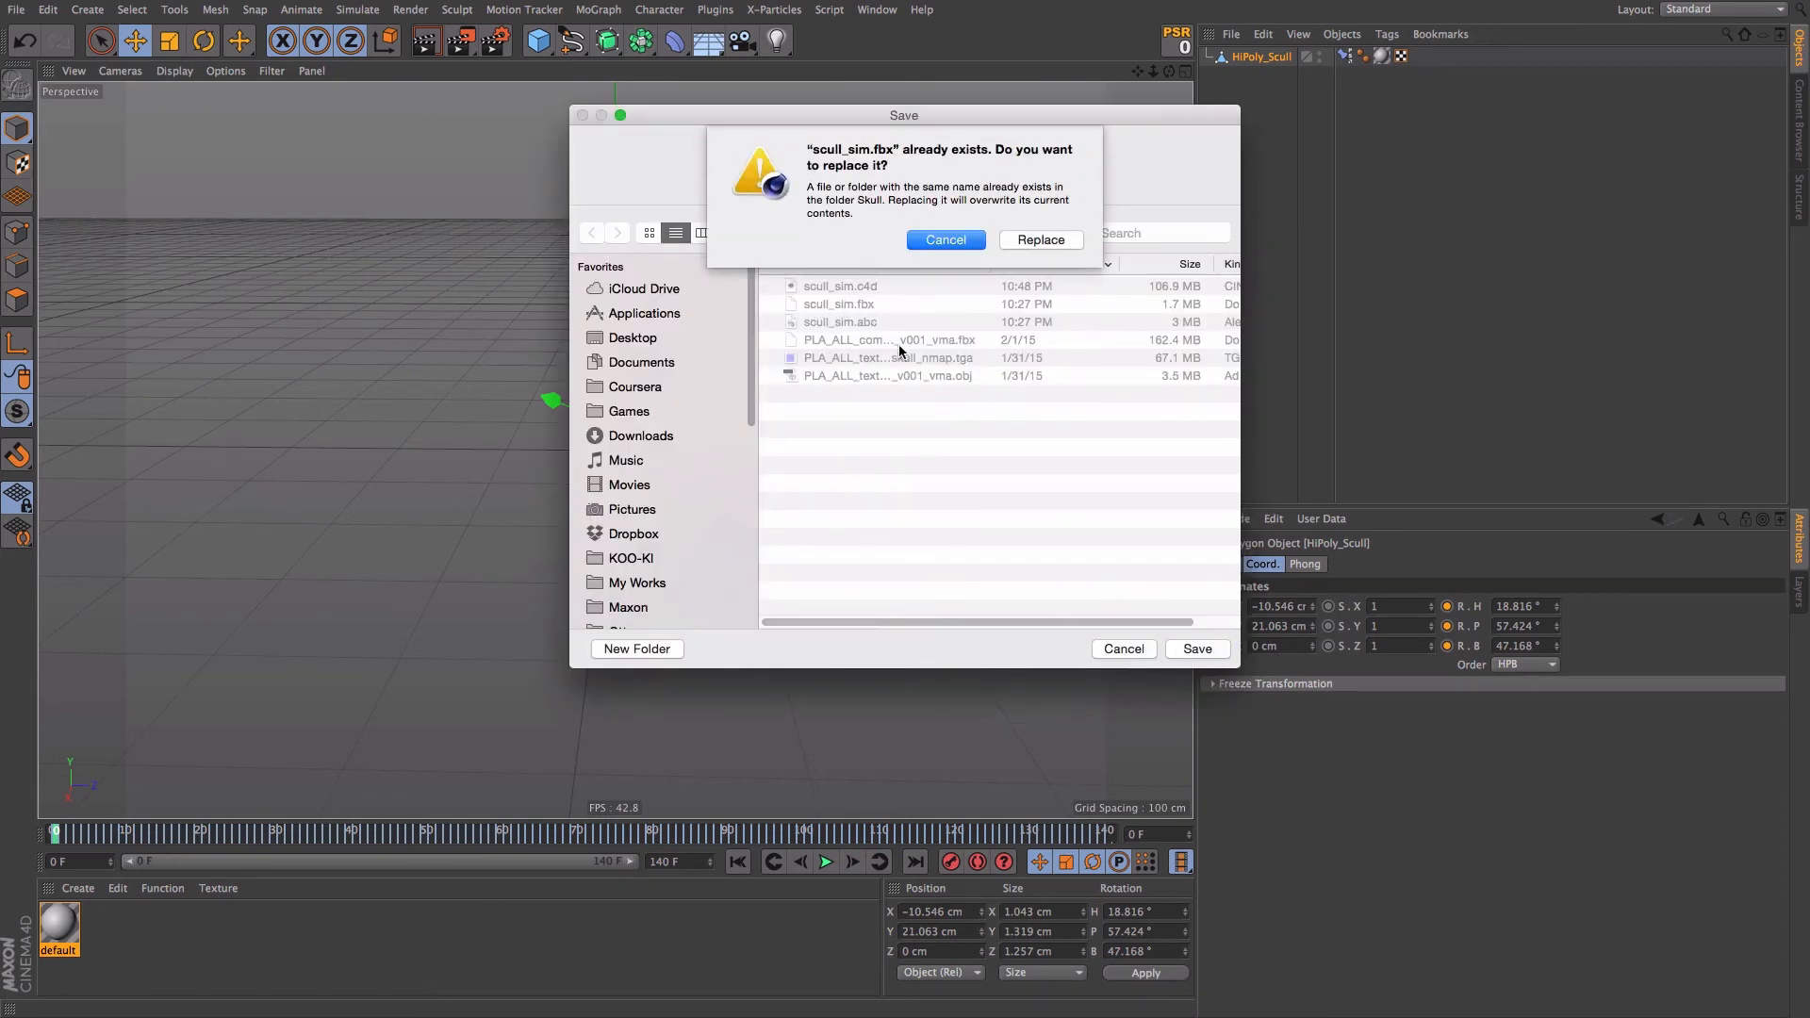
click(1038, 244)
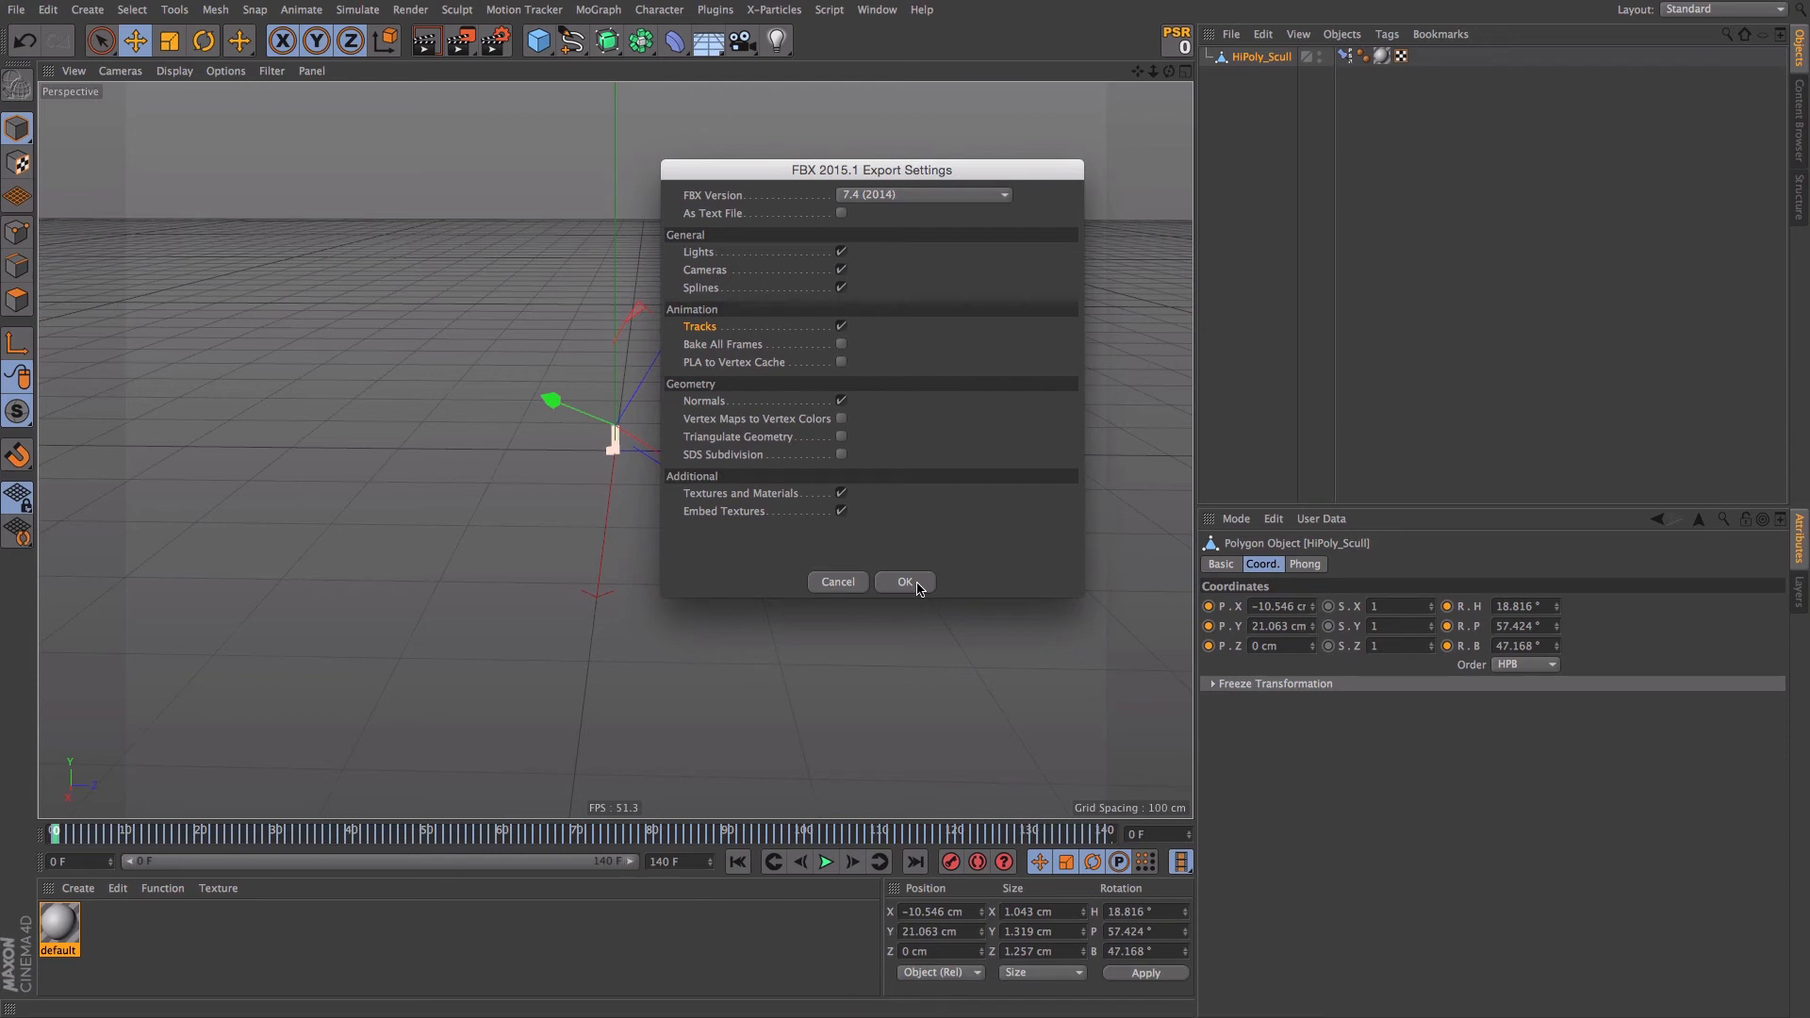
click(826, 582)
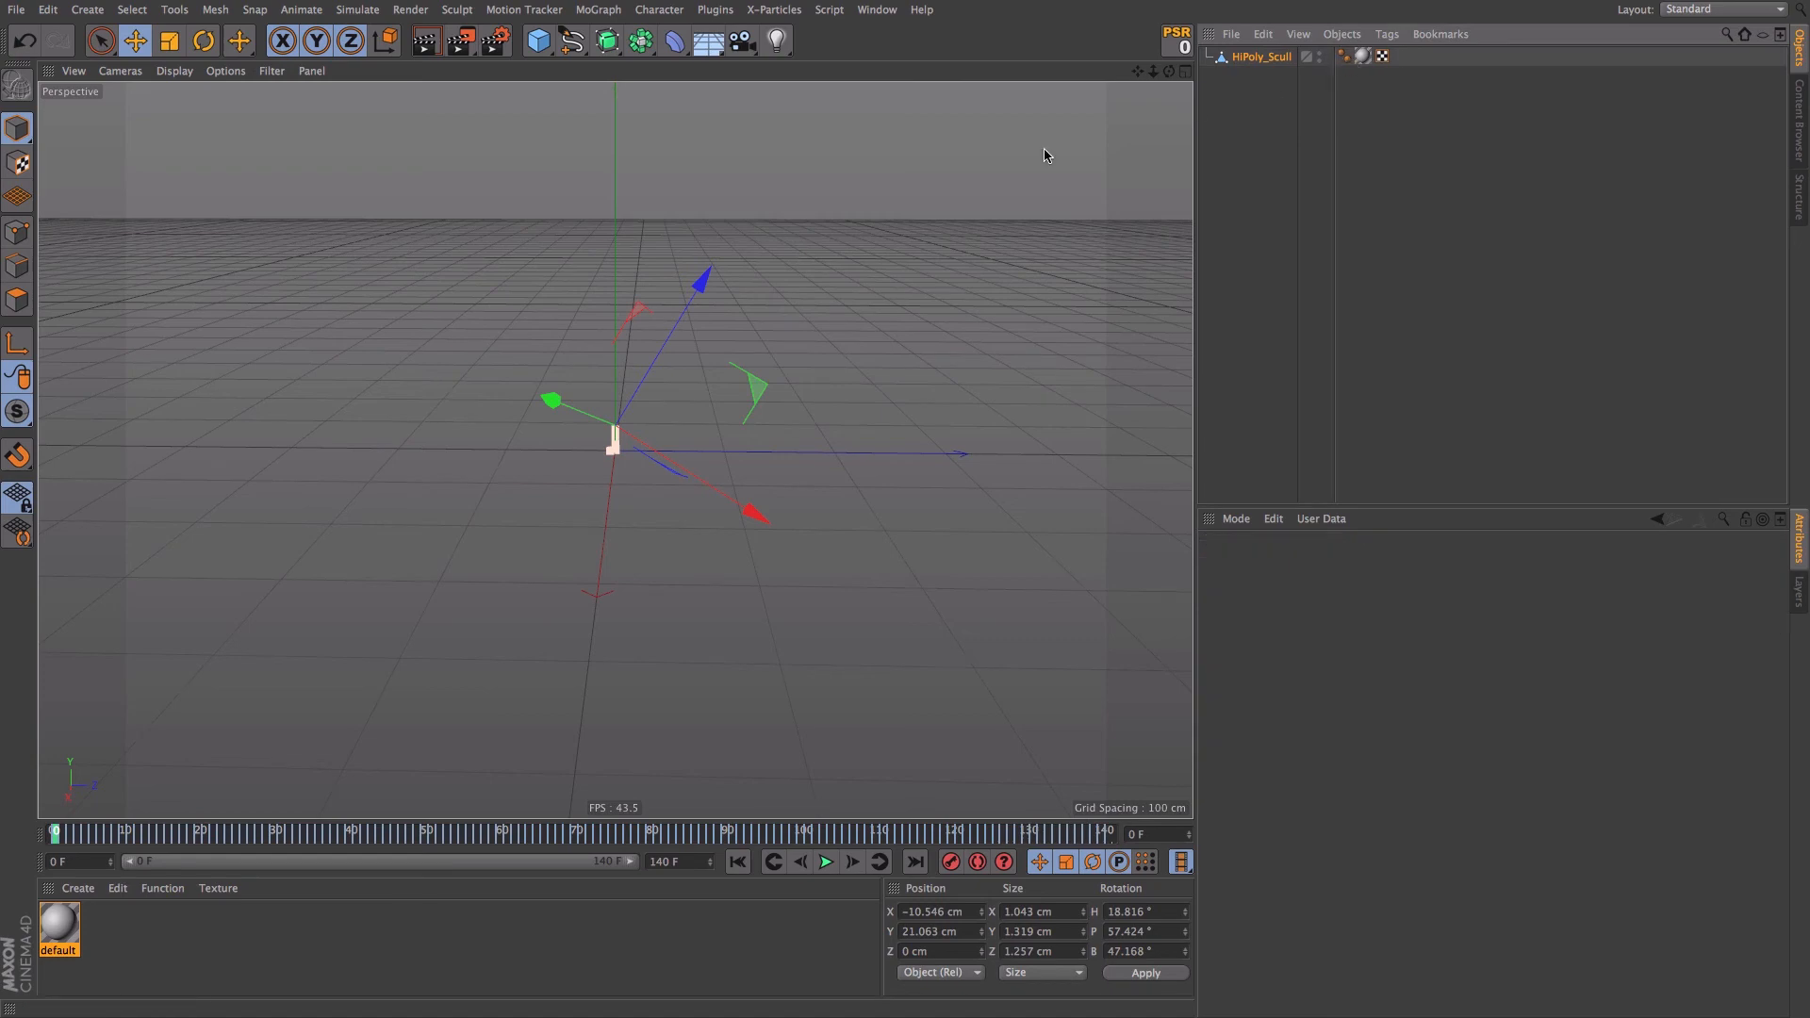
- Play back HiPoly_Scull's keyframe motion in the new project and stop the playback
alt+right_drag(627, 436, 214, 634)
key(o)
alt+drag(214, 640, 465, 635)
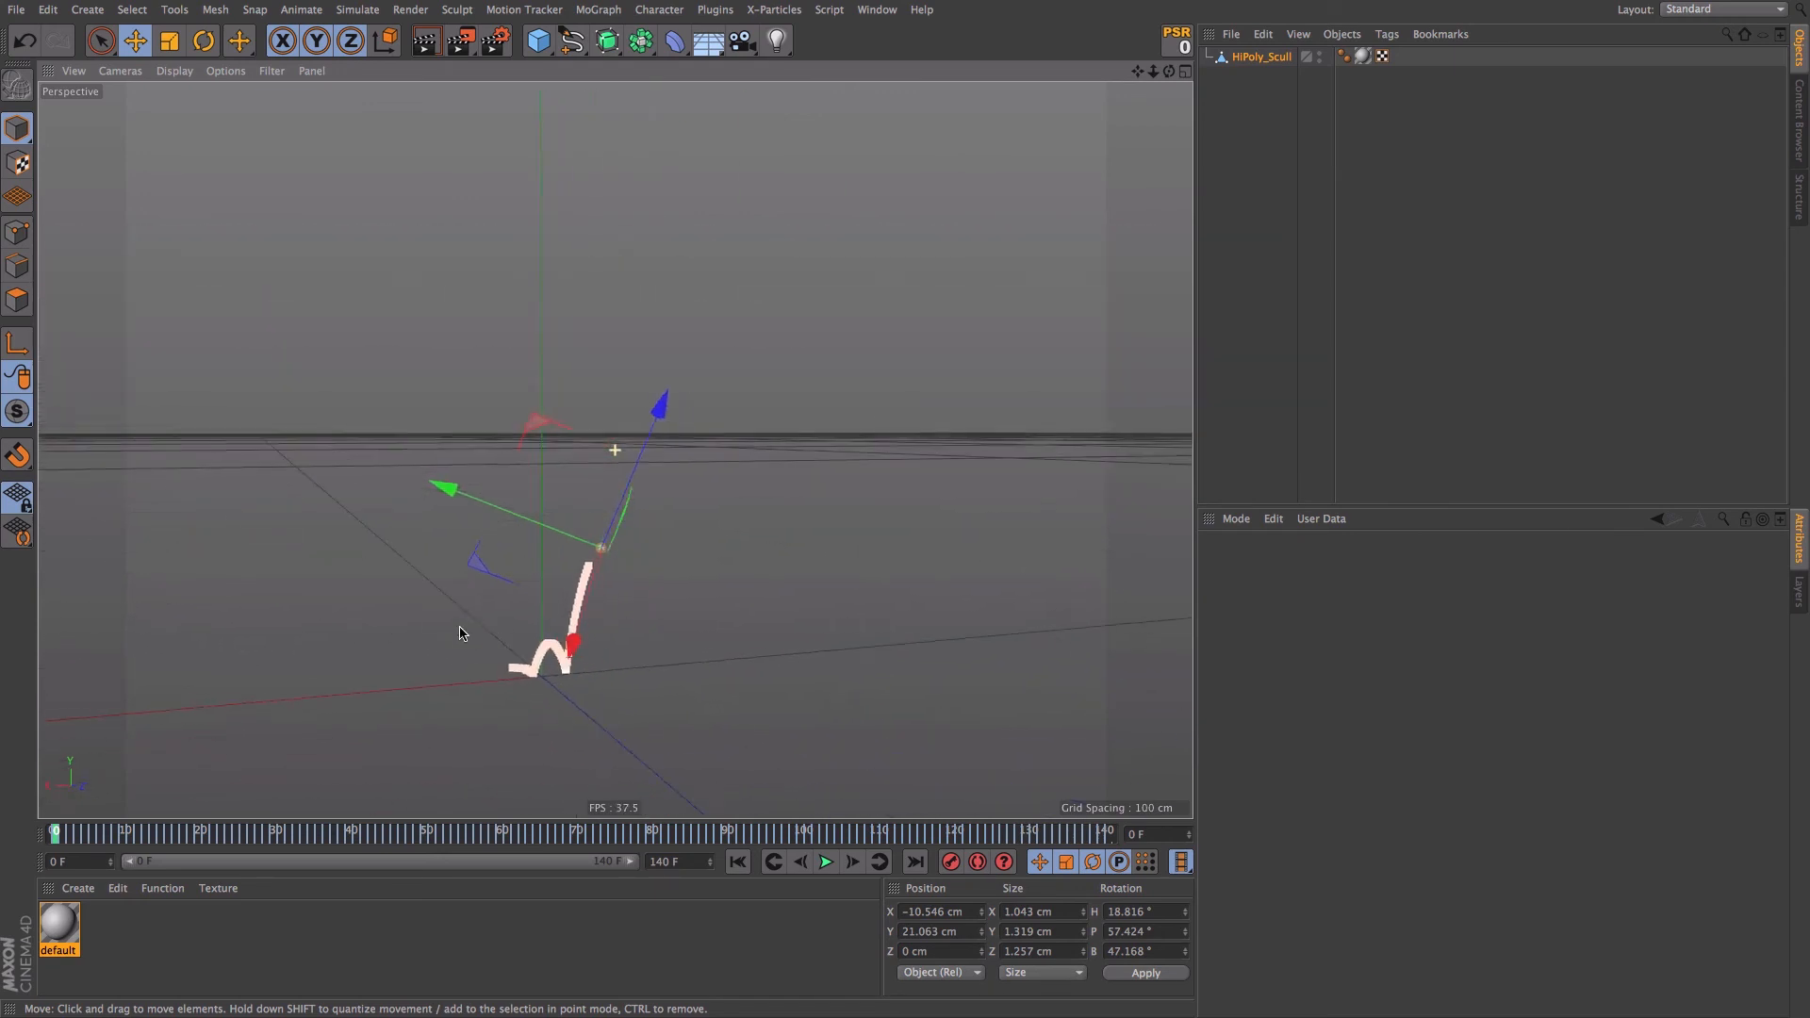
click(826, 861)
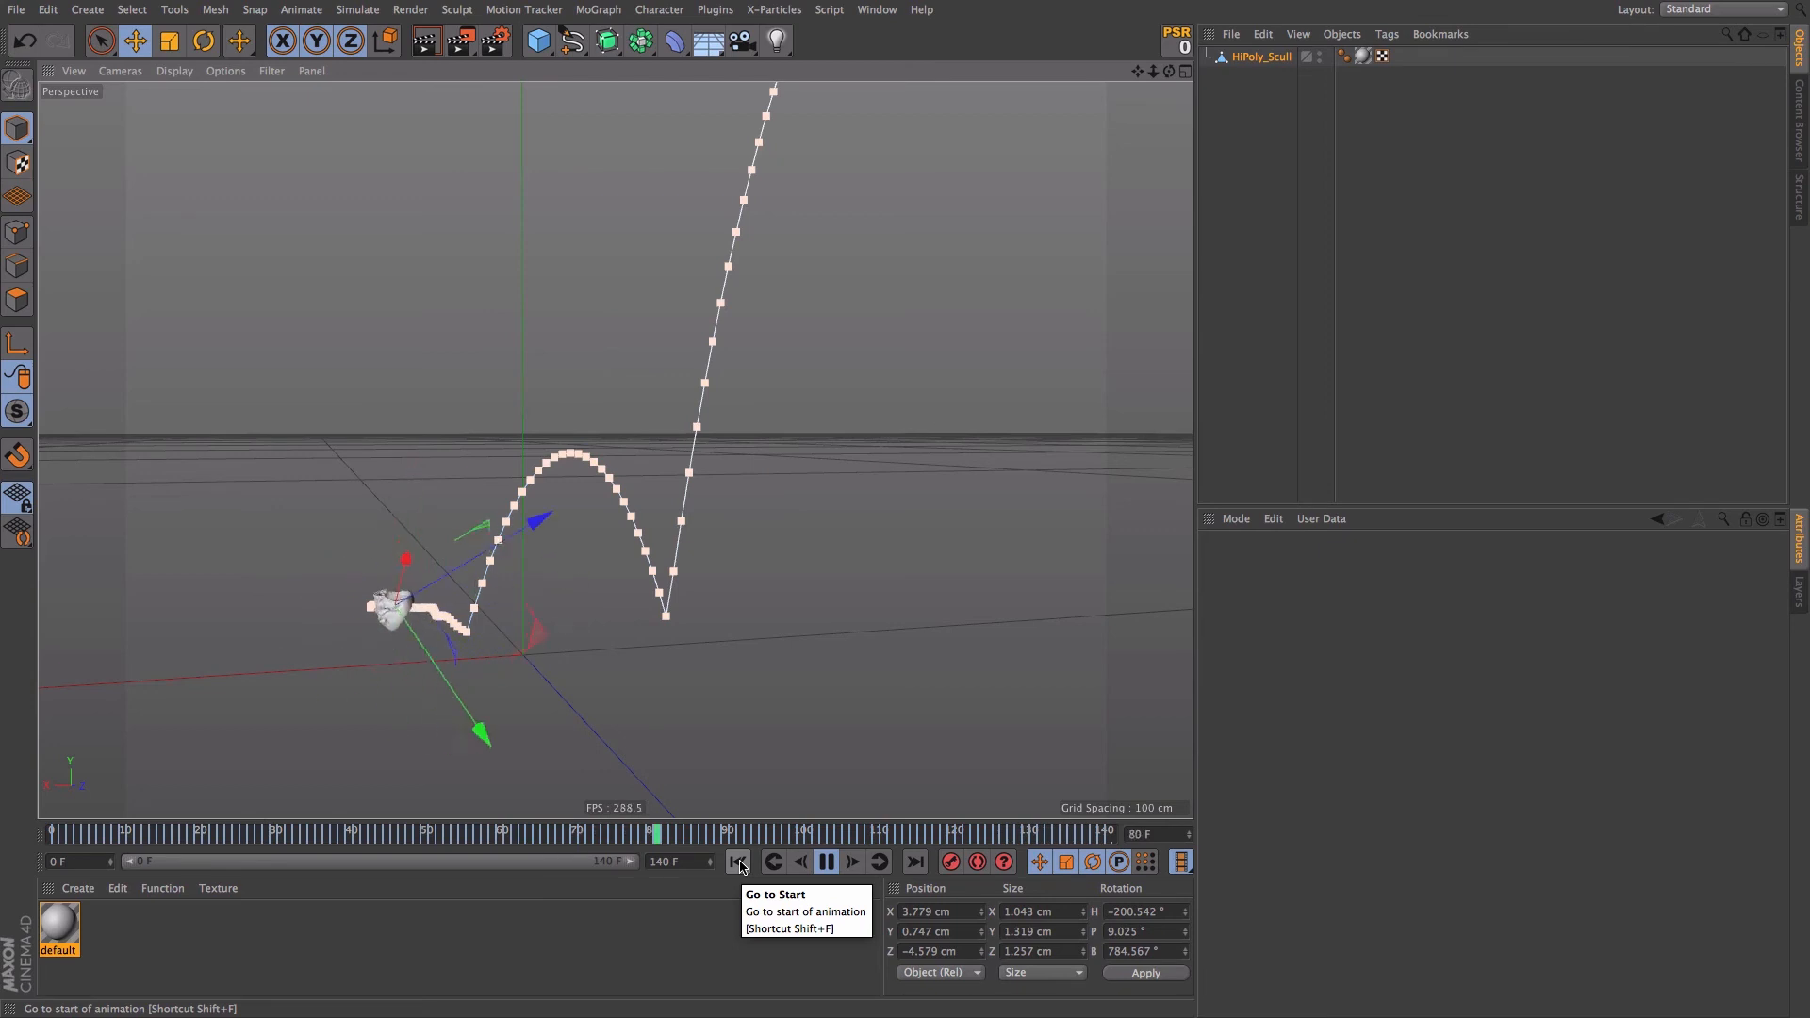
click(825, 863)
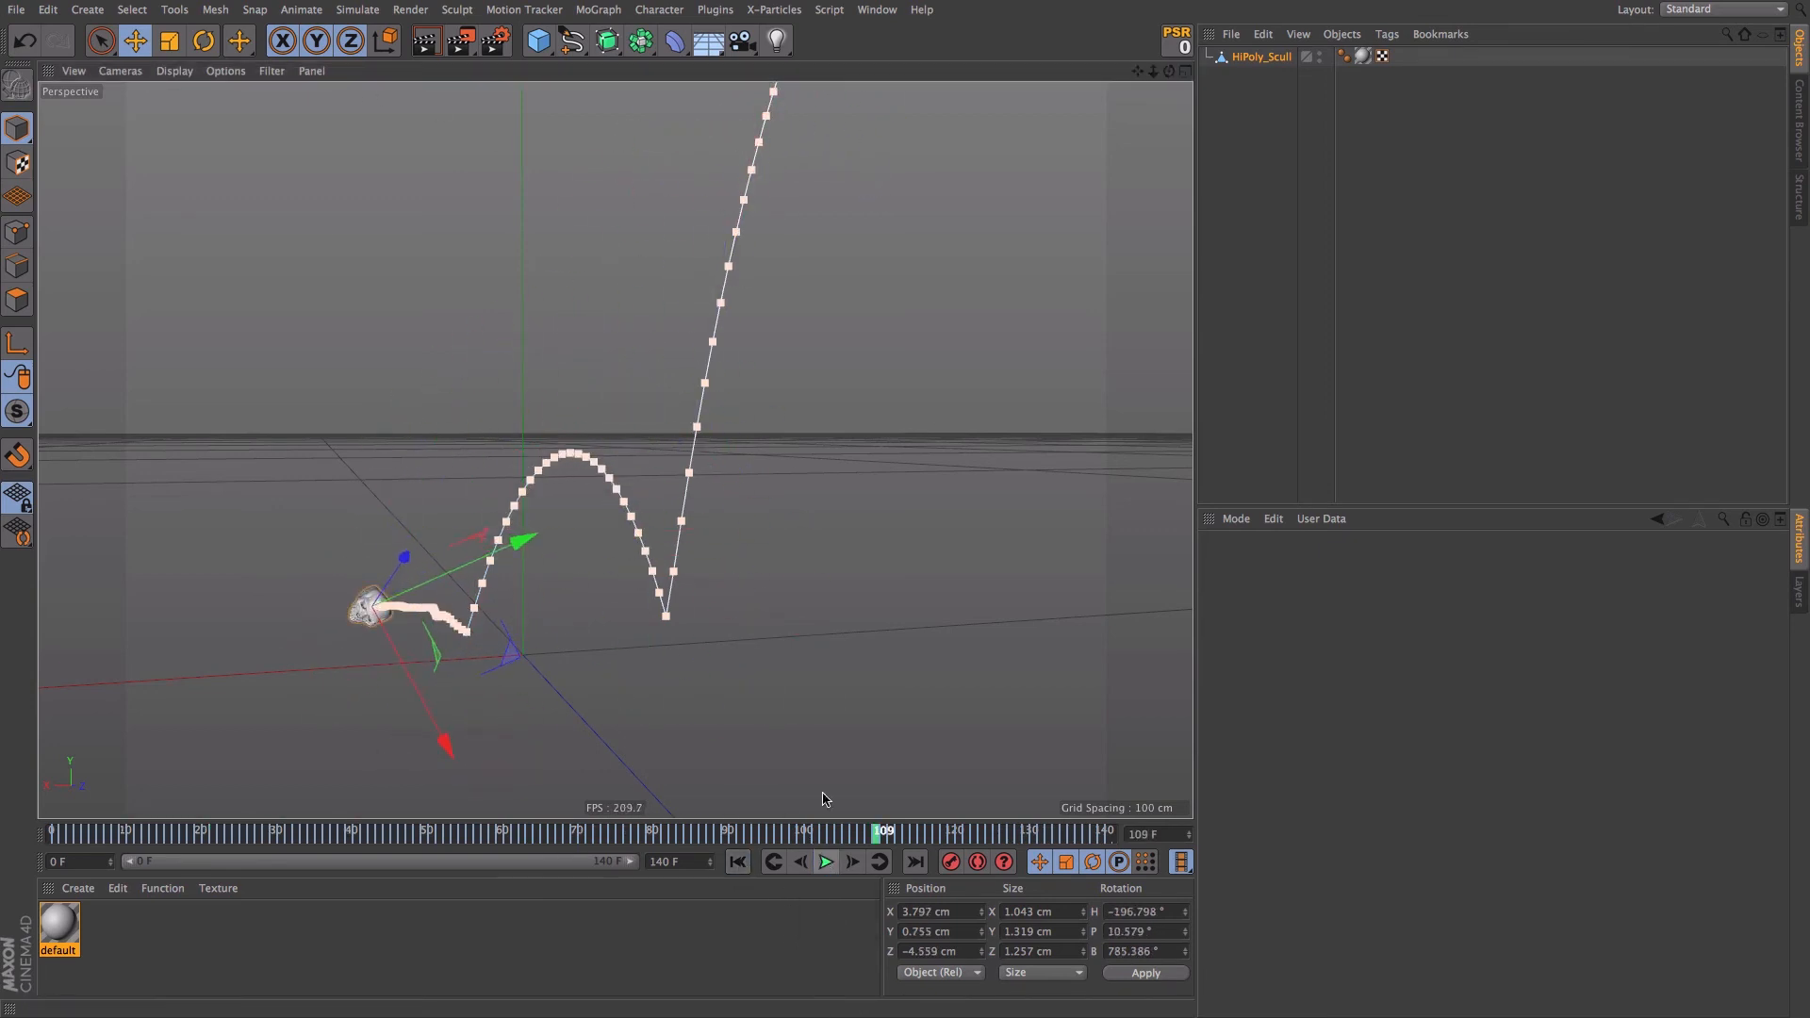
- Export the project as scull_sim.fbx with animation tracks, replacing the existing file, and close the project without saving
click(16, 10)
mouse_move(94, 323)
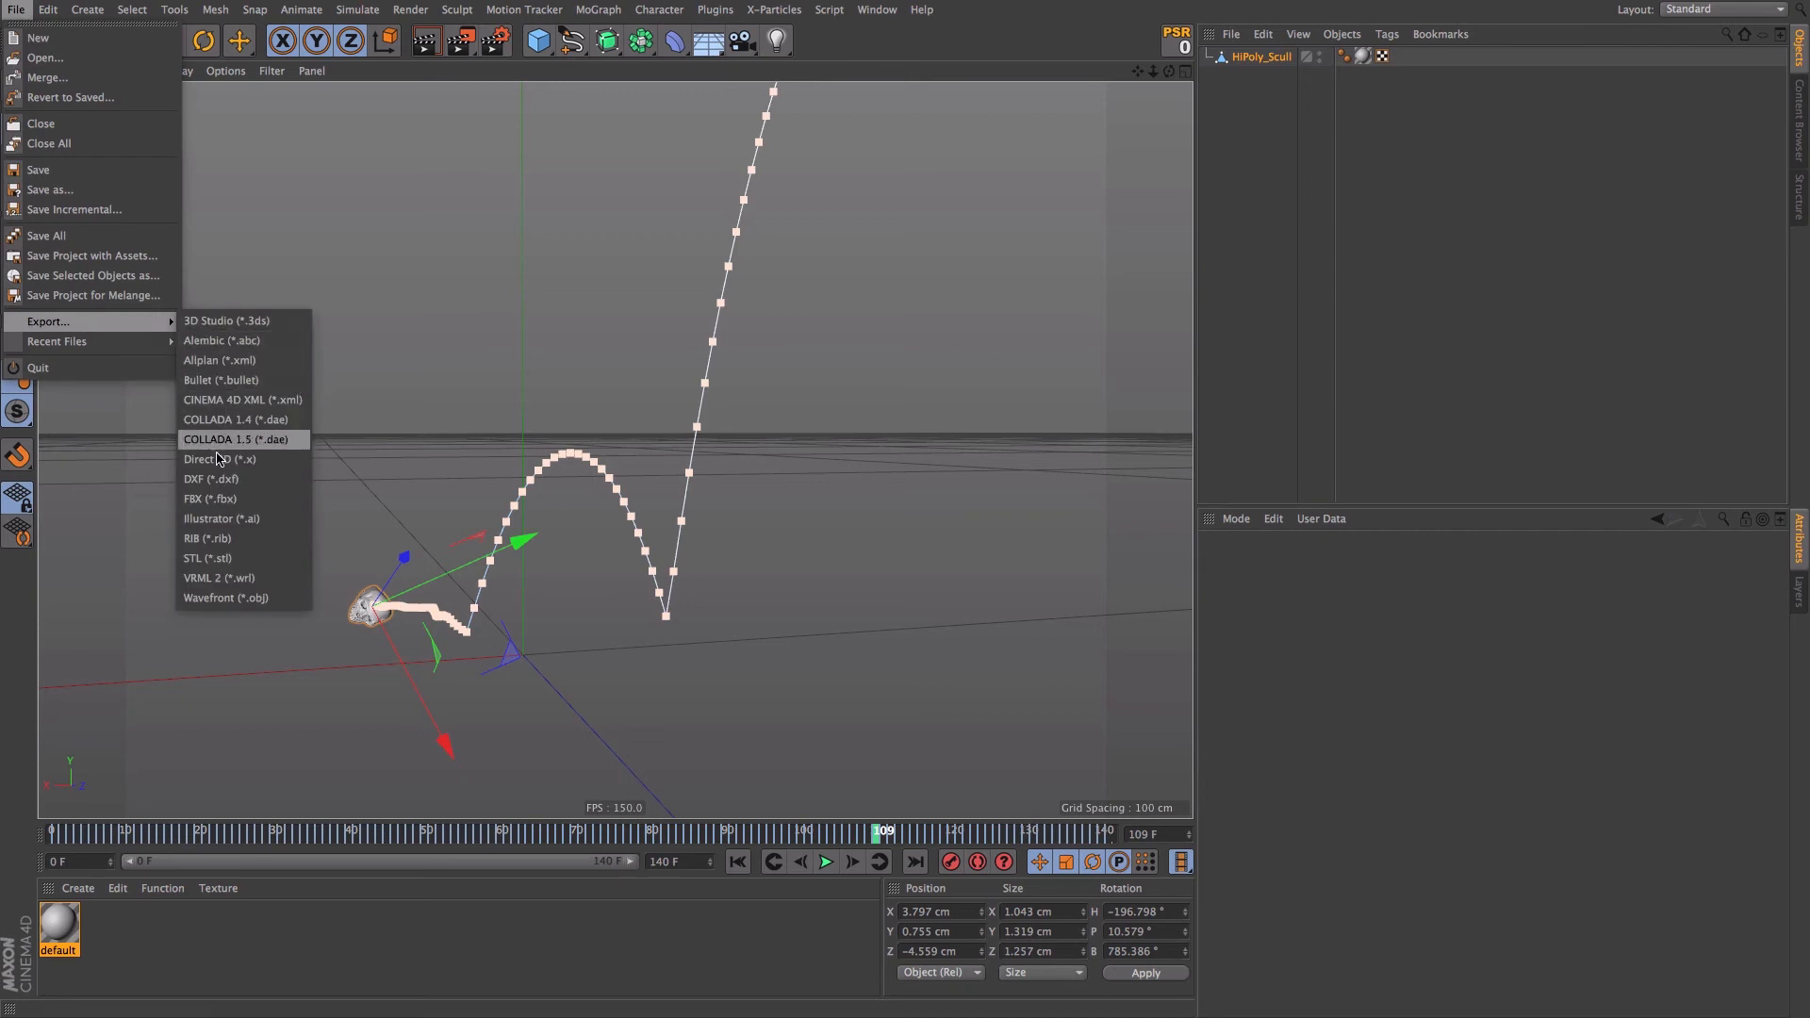
click(214, 500)
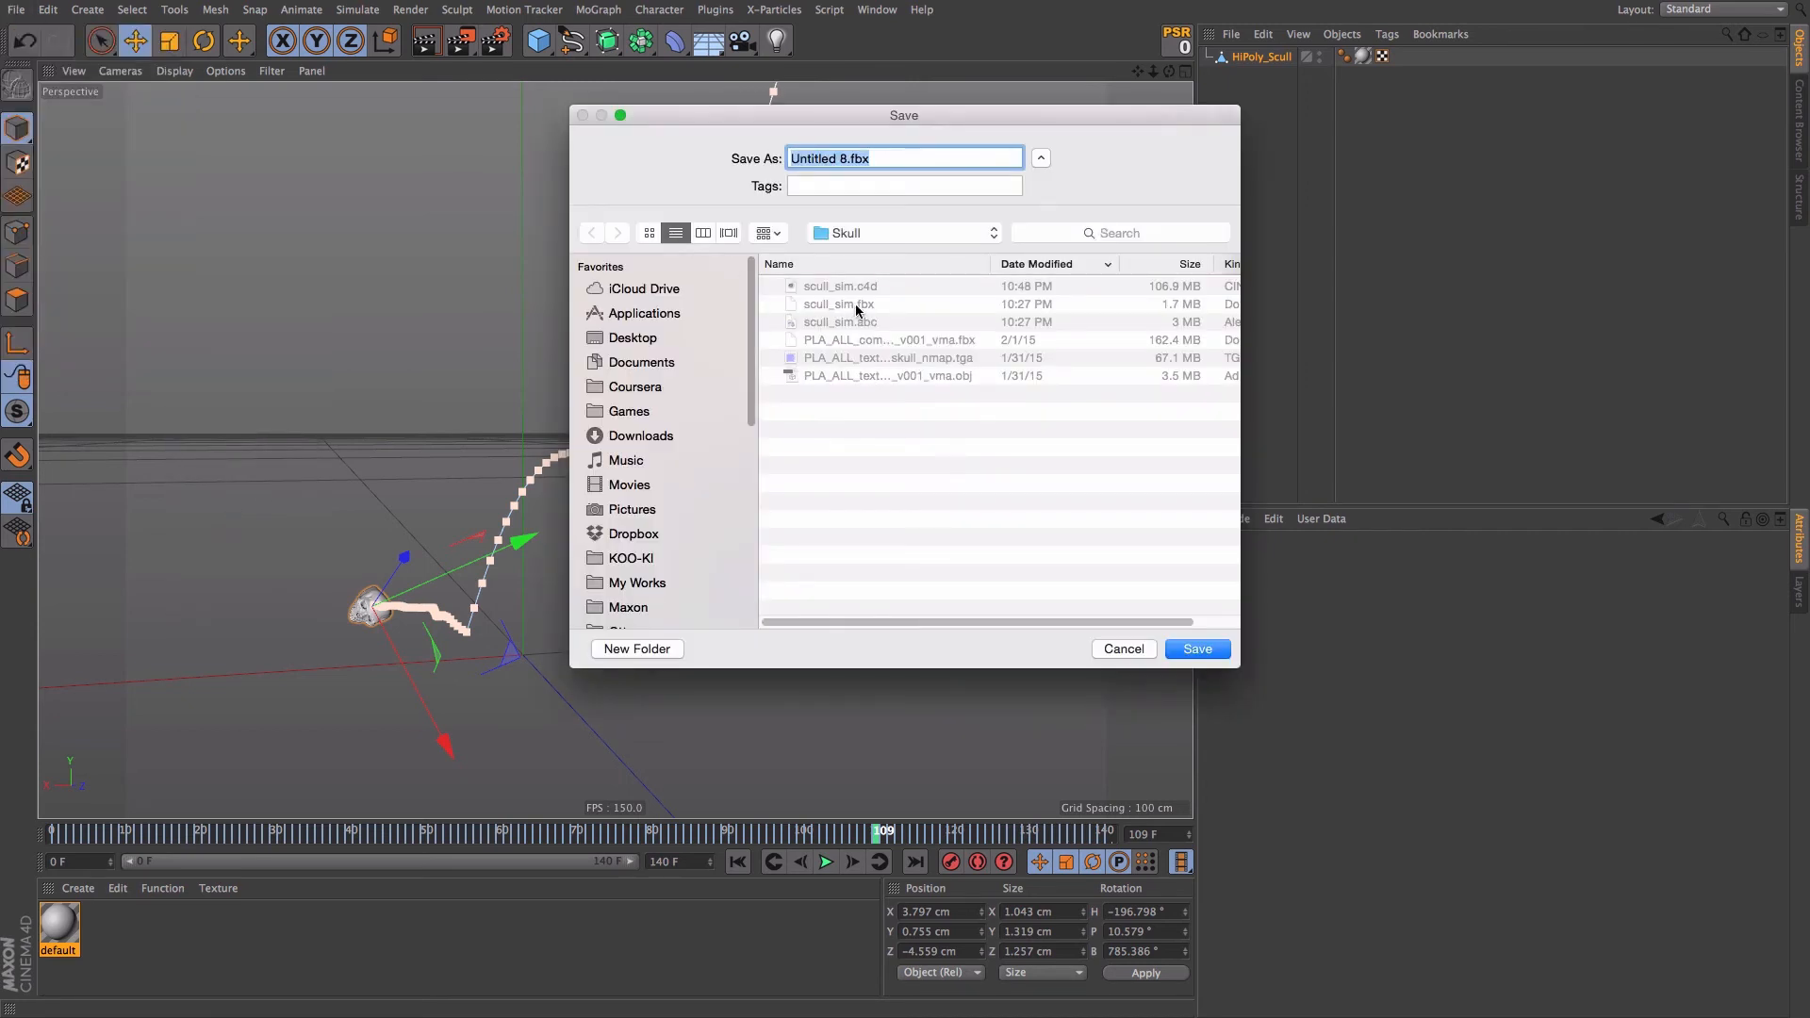
click(825, 305)
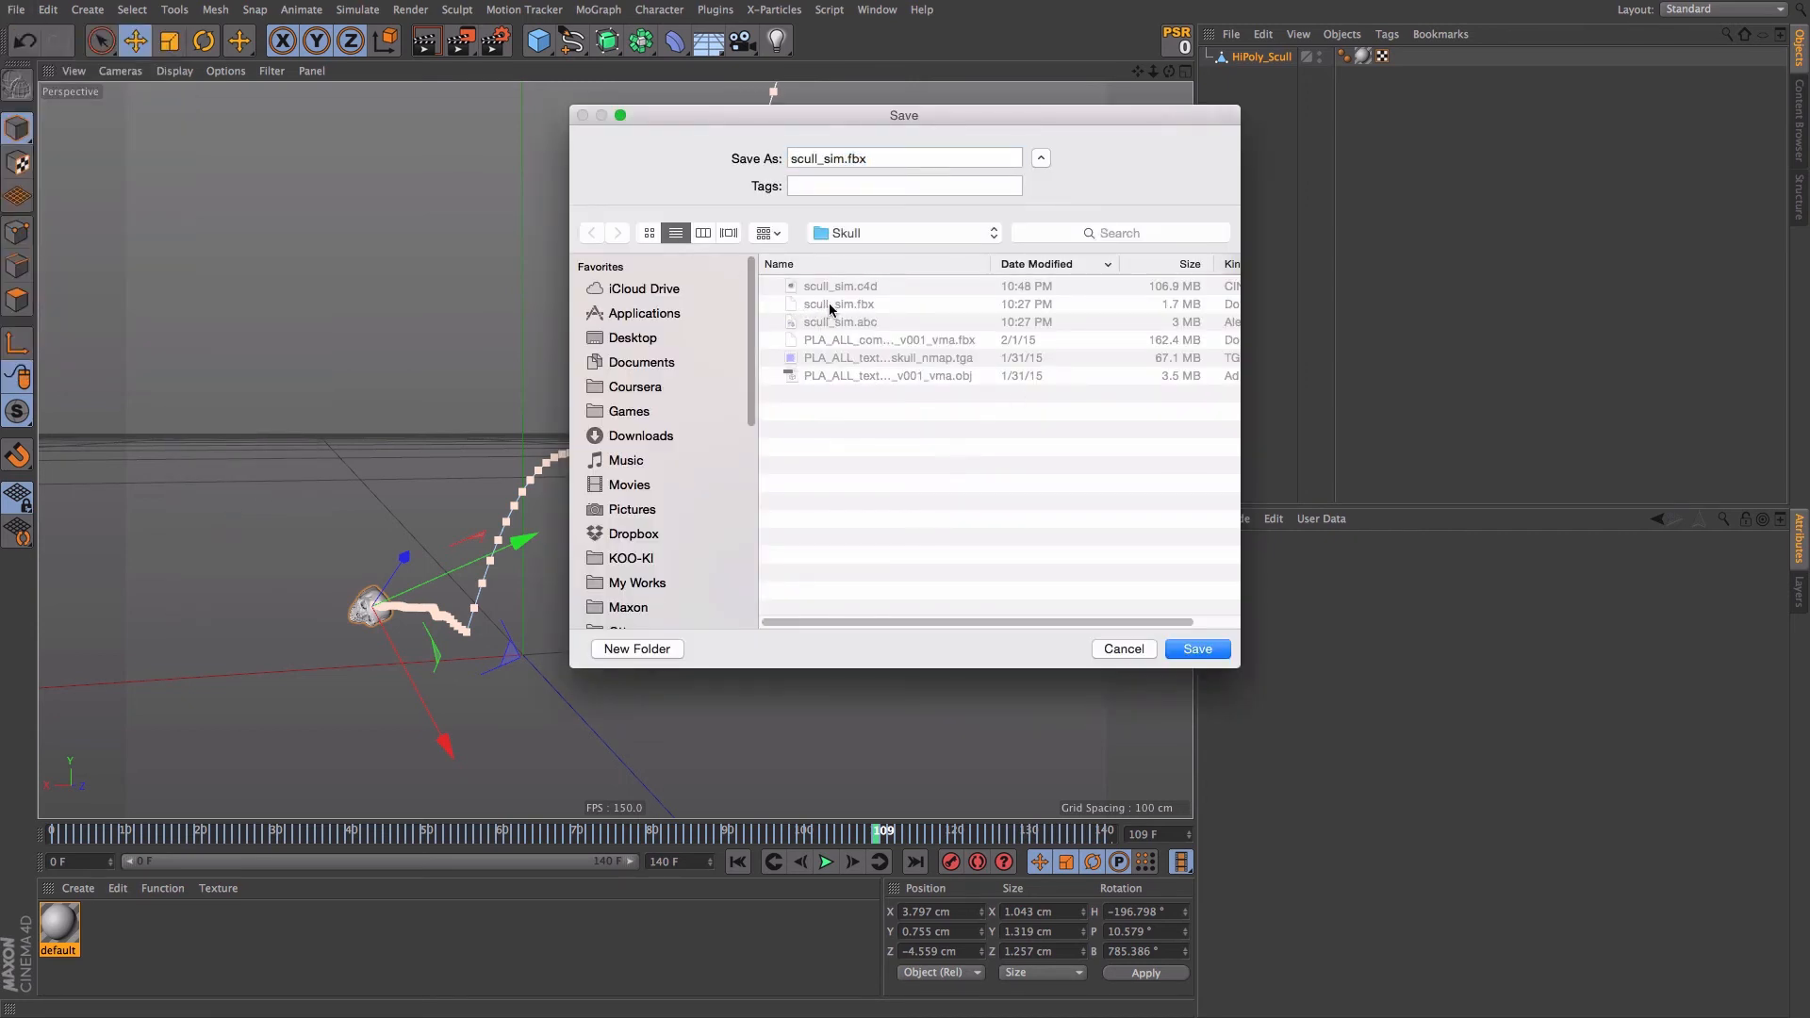
click(1194, 651)
click(1065, 236)
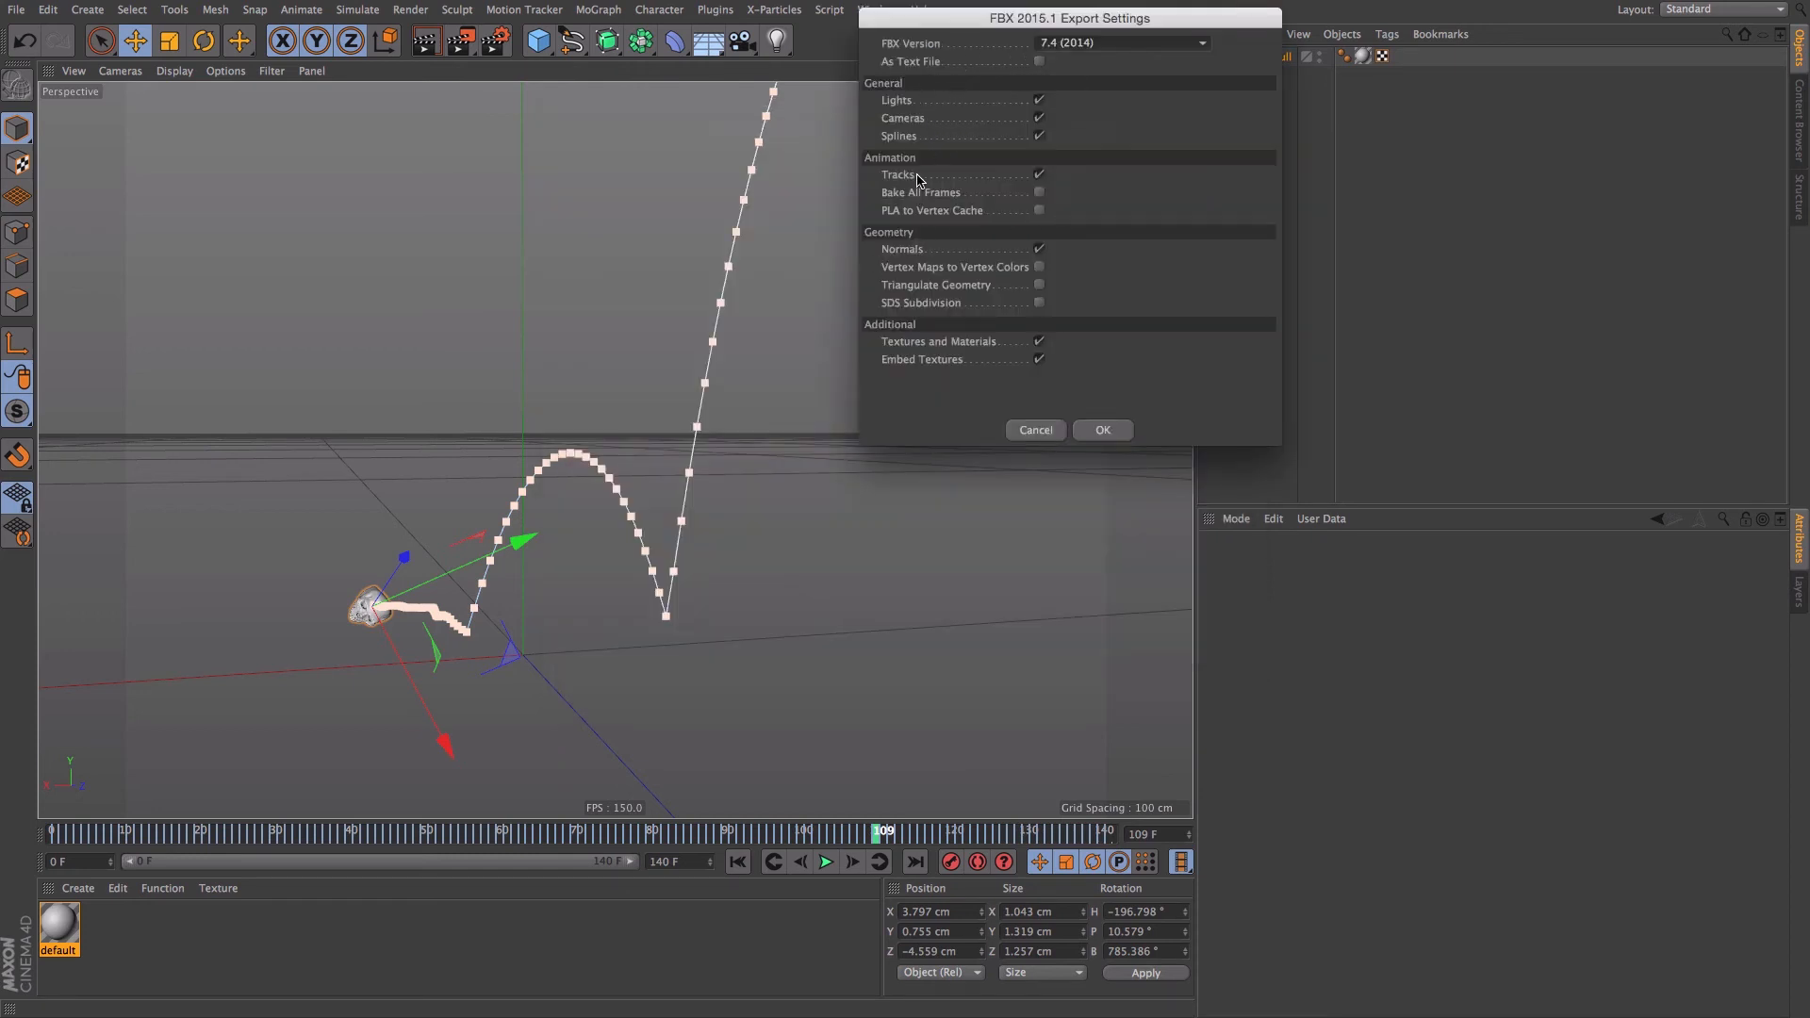
click(1102, 430)
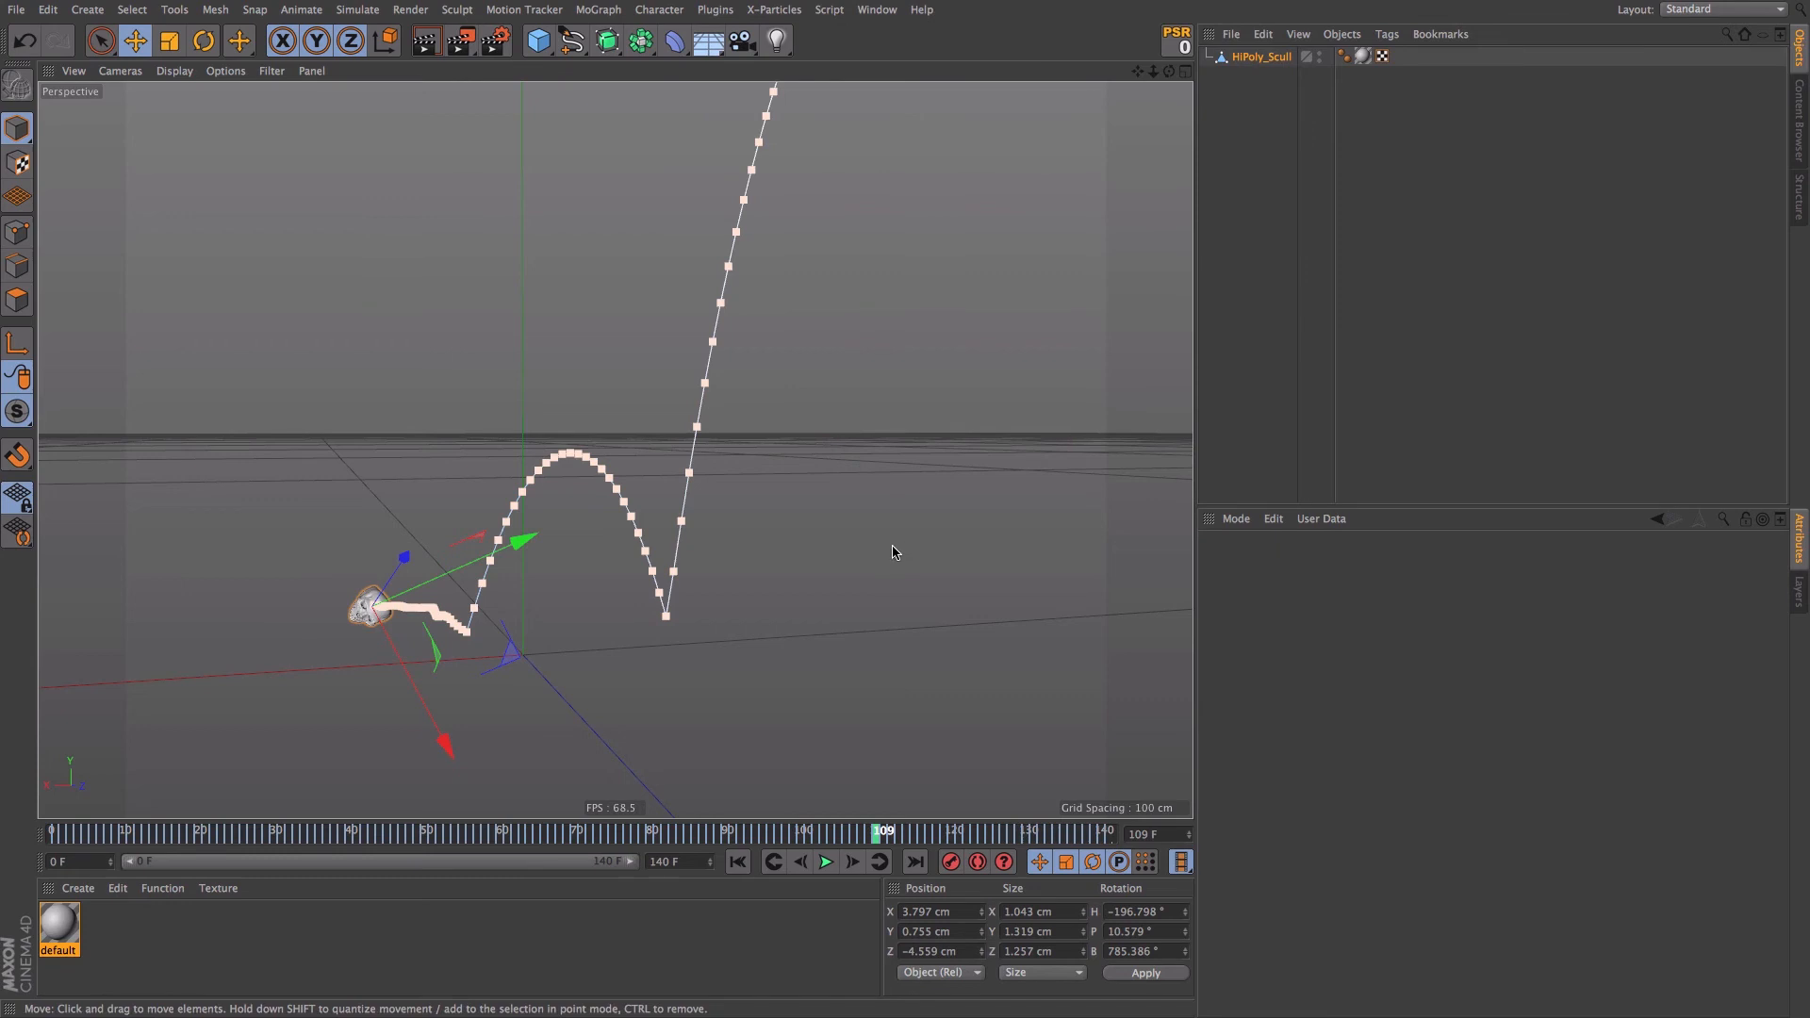
key(super+w)
click(822, 323)
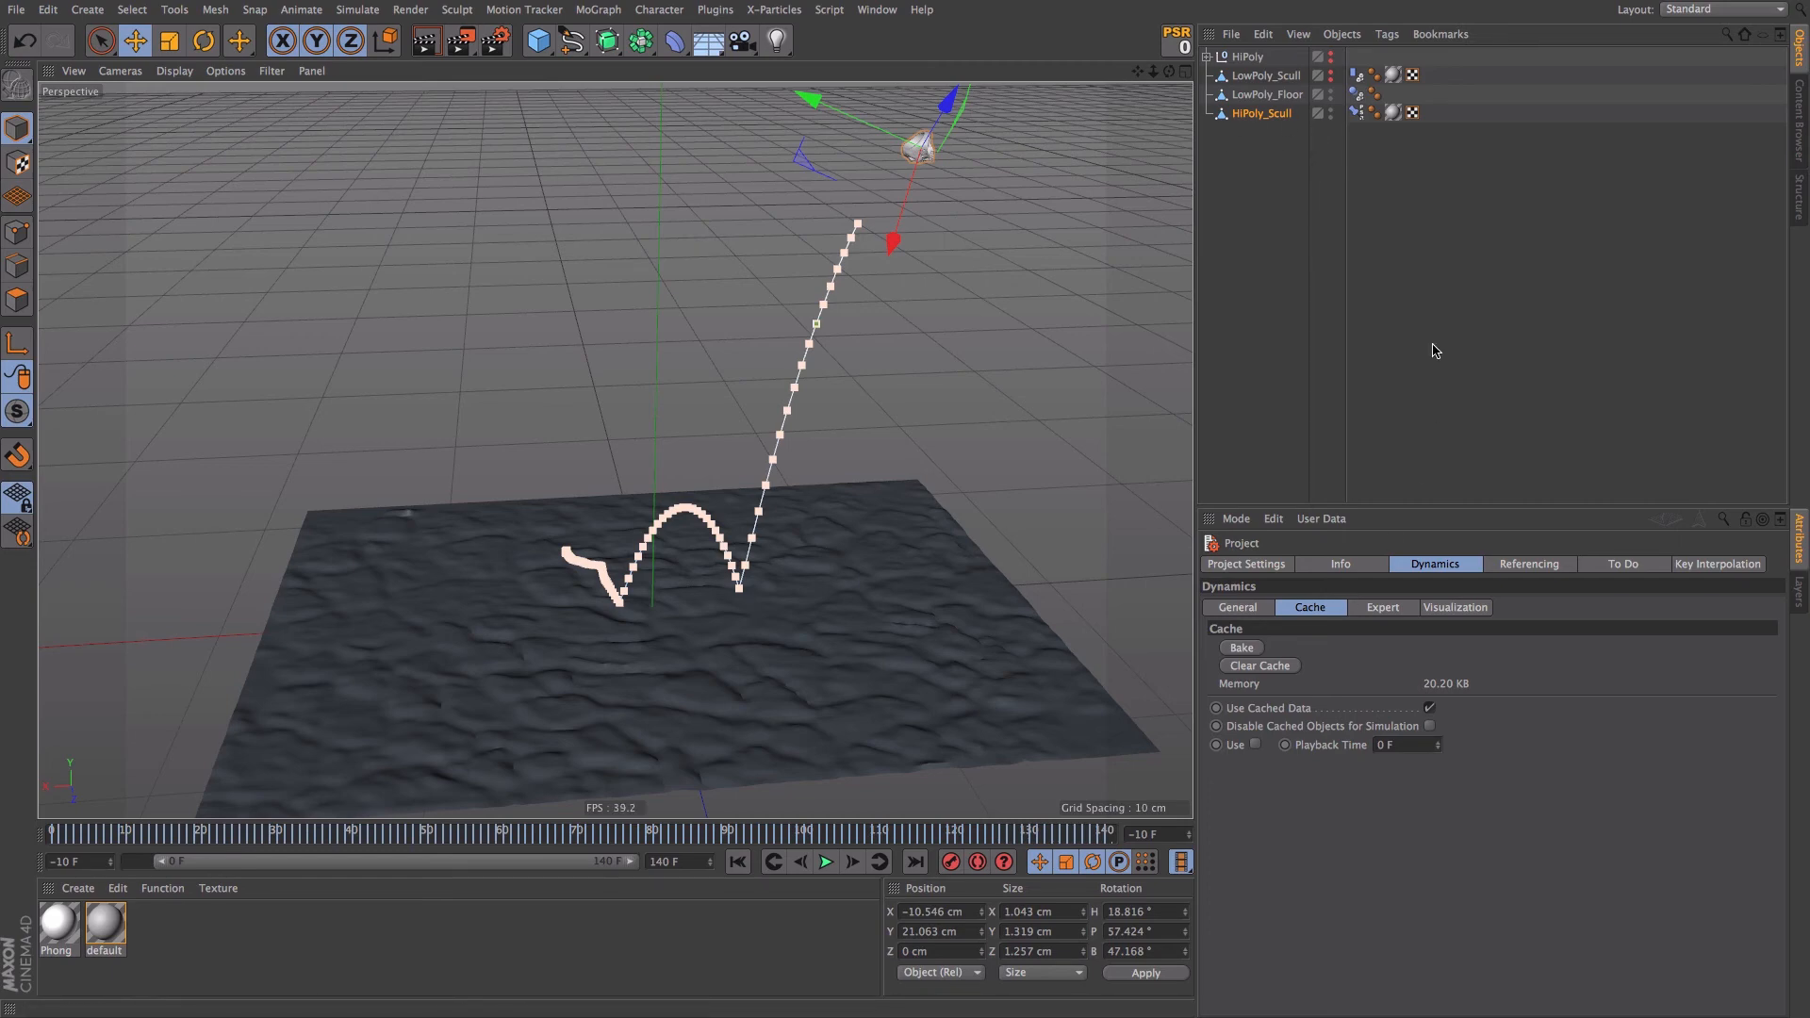
- Delete the position and rotation animation tracks of HiPoly_Scull at frame 0 and scrub through the motion
click(1261, 95)
click(1261, 114)
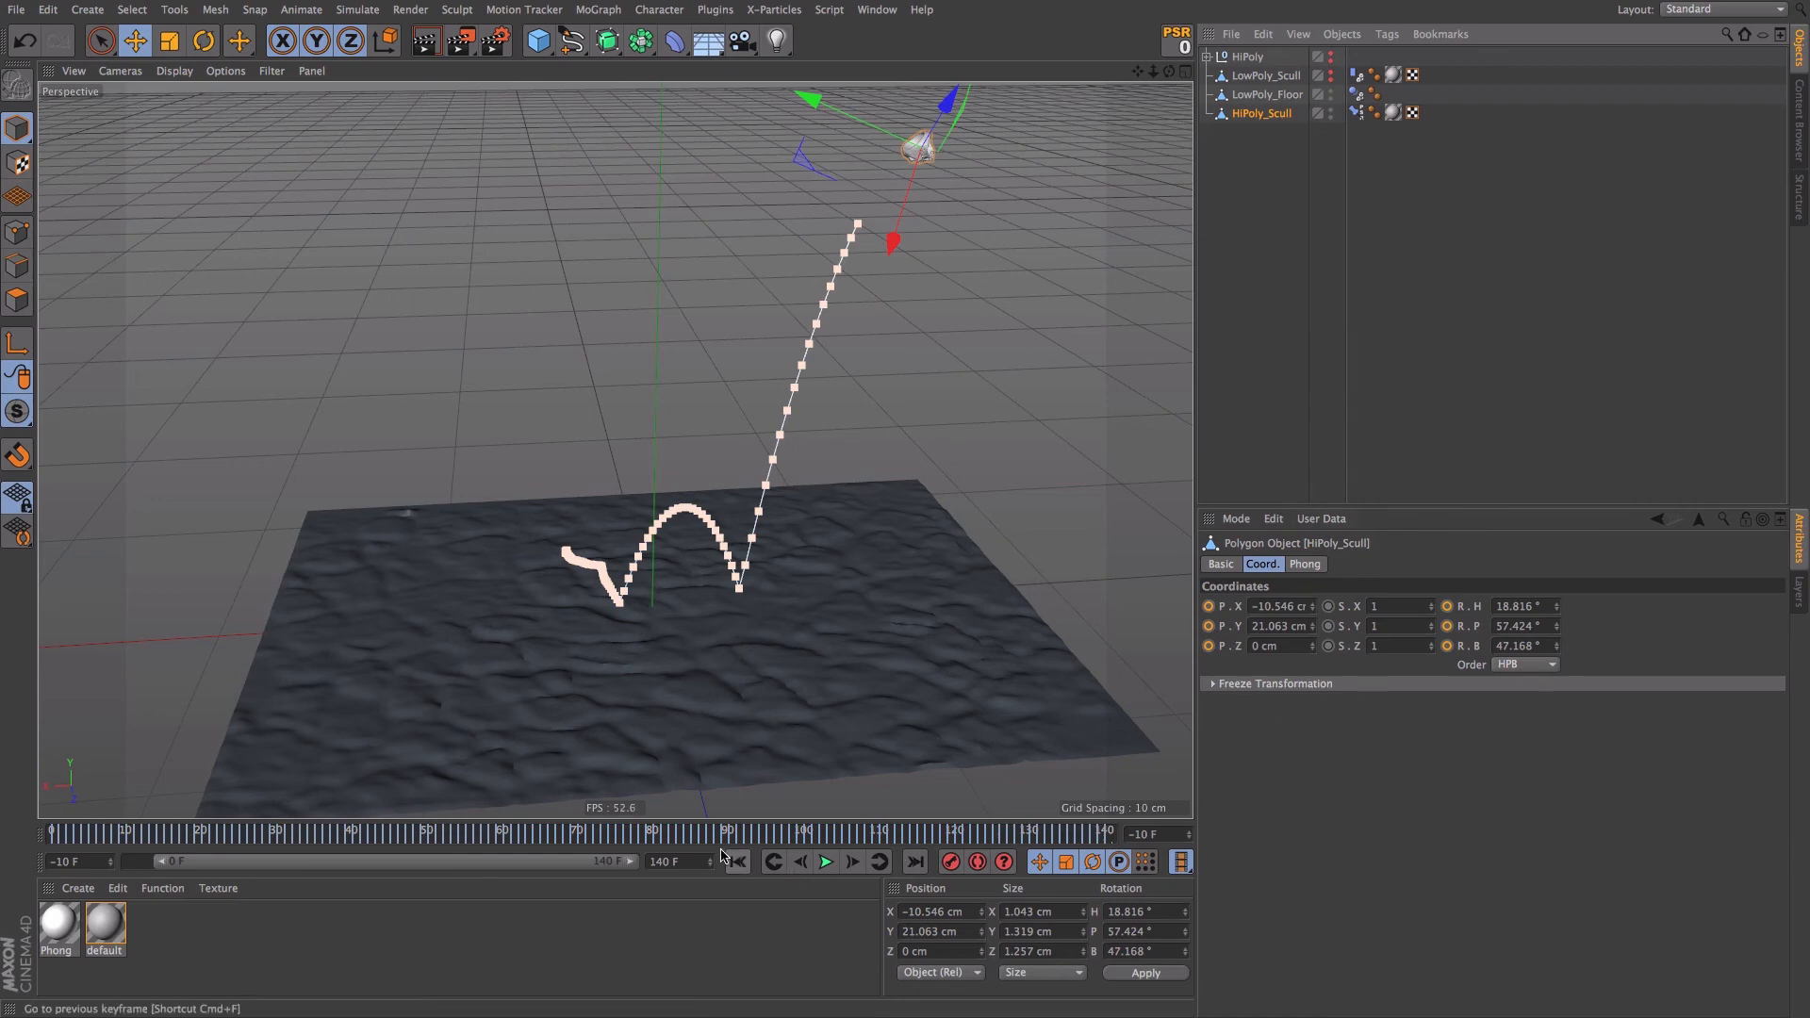
drag(141, 832, 53, 831)
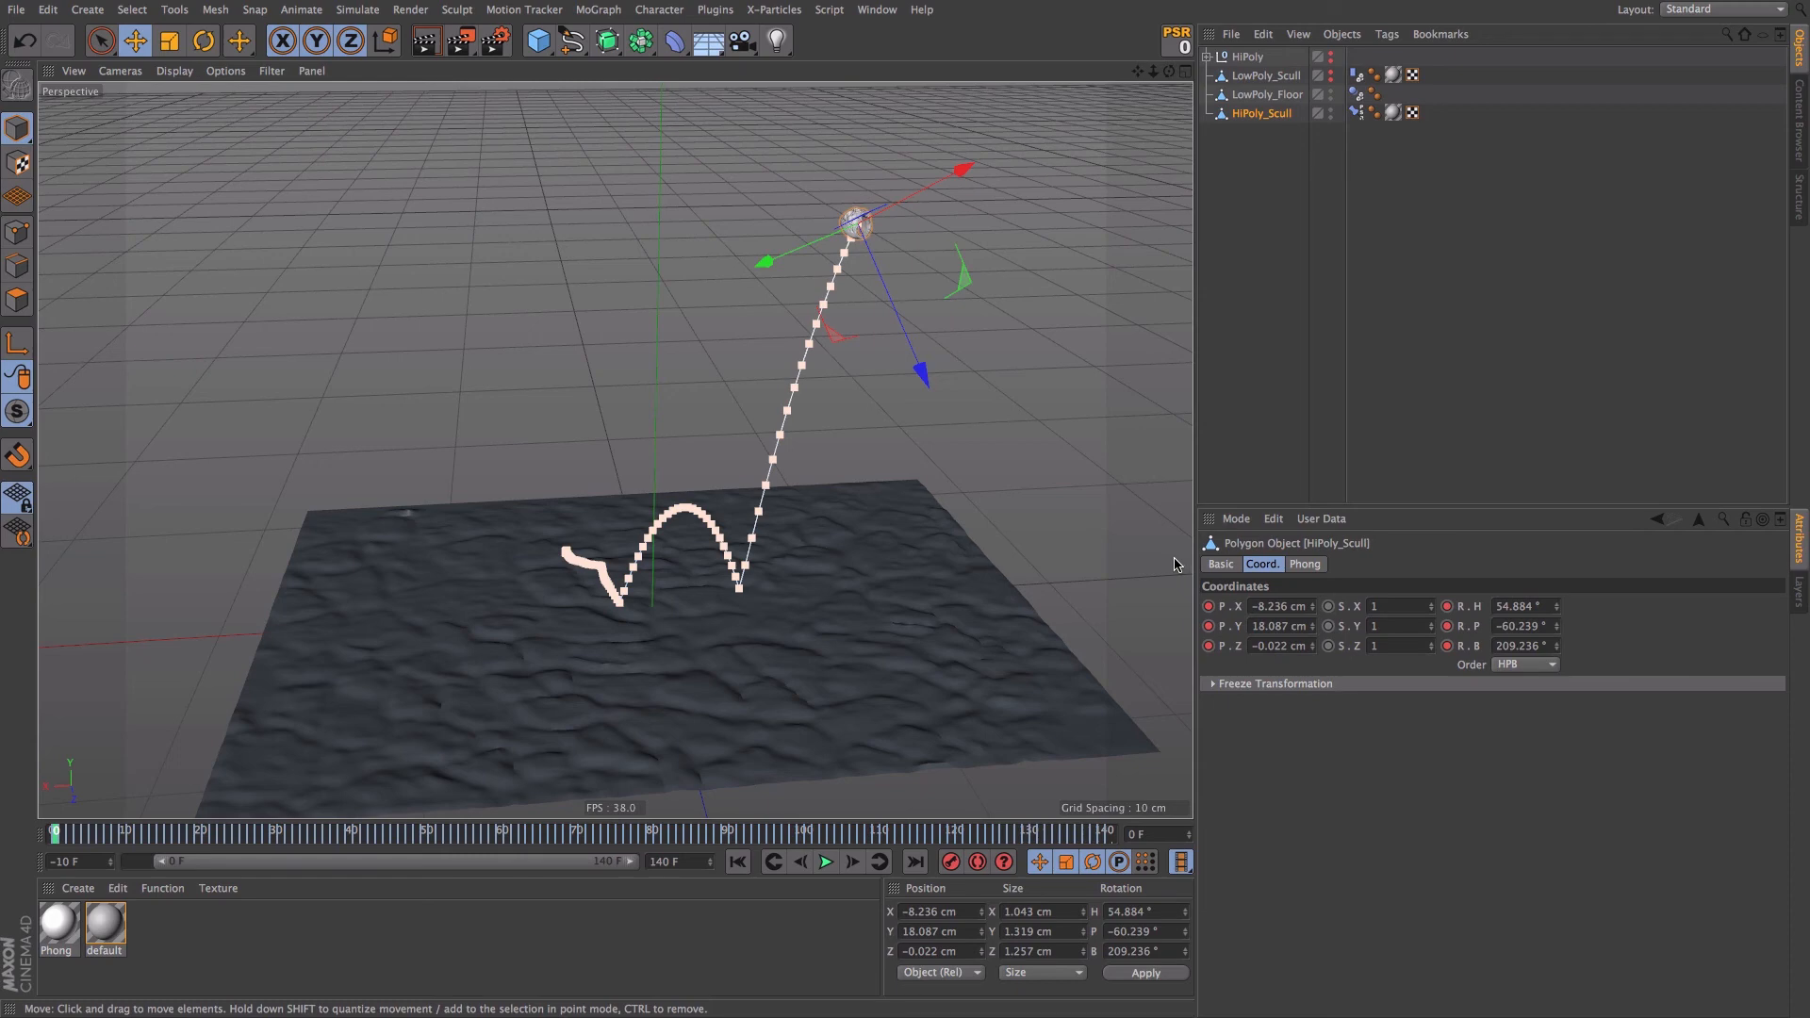
ctrl+shift+drag(1208, 606, 1212, 646)
ctrl+shift+drag(1447, 606, 1448, 649)
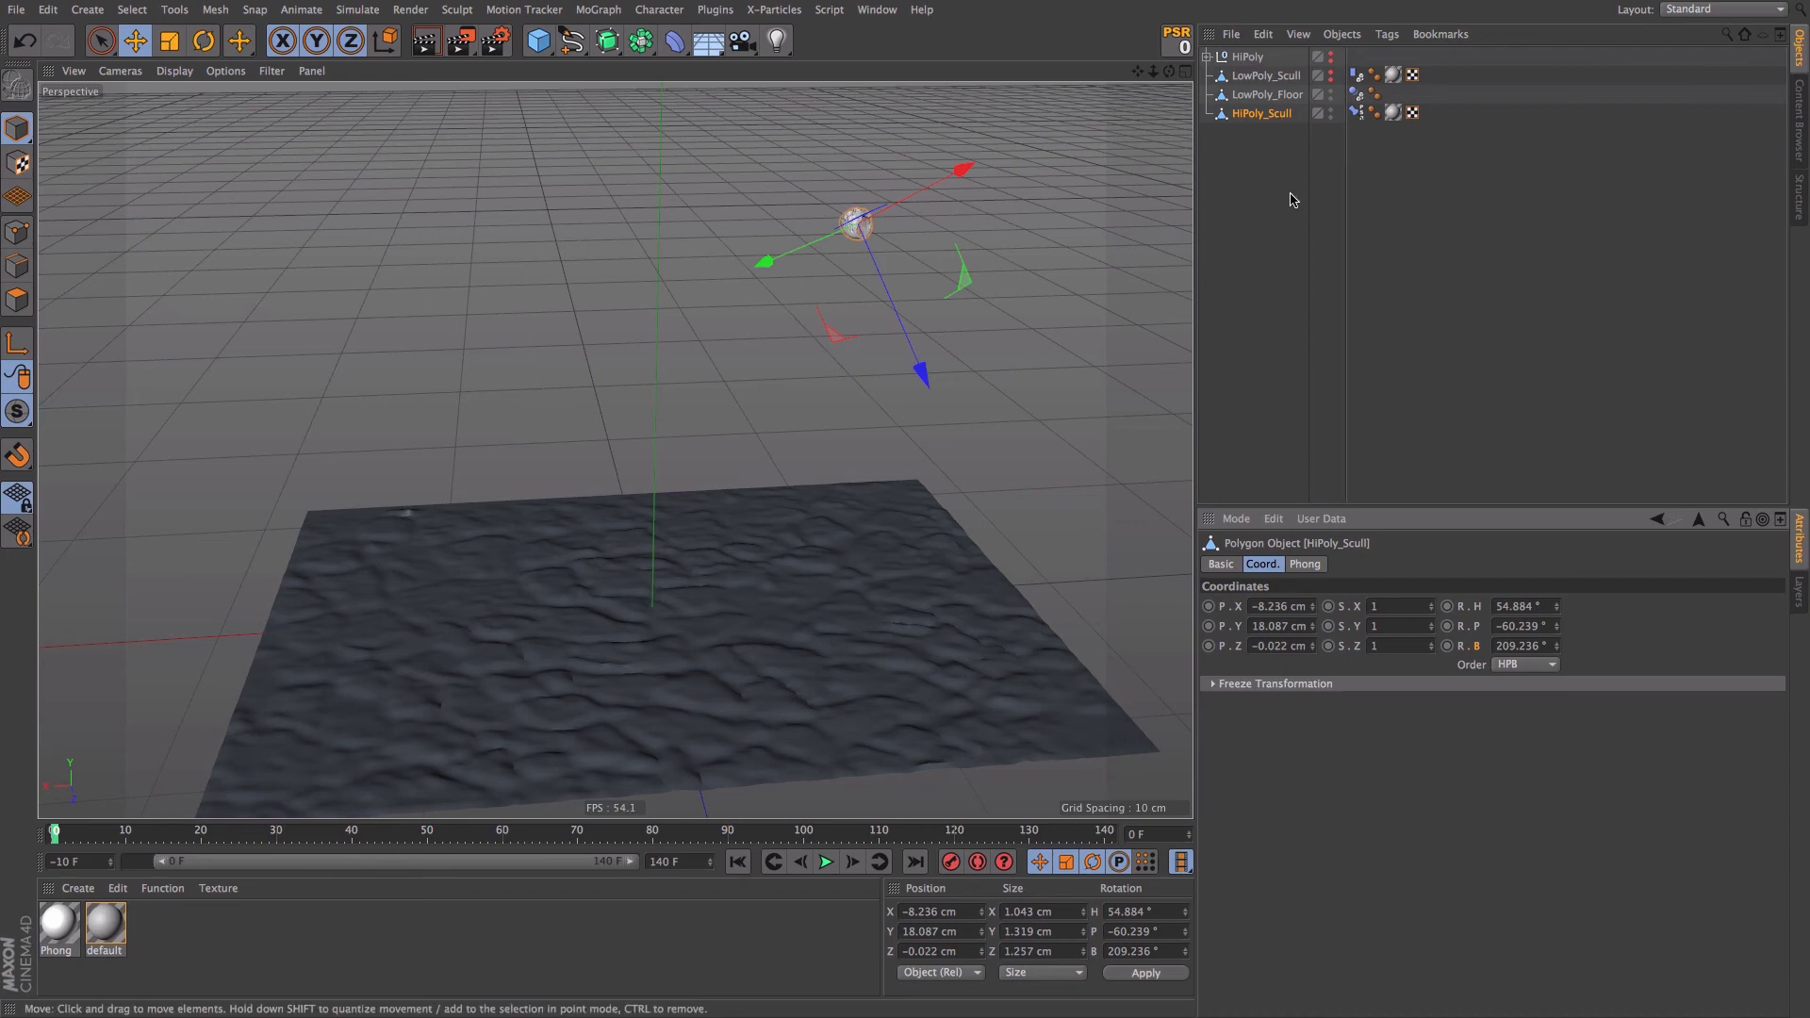
drag(237, 822, 56, 829)
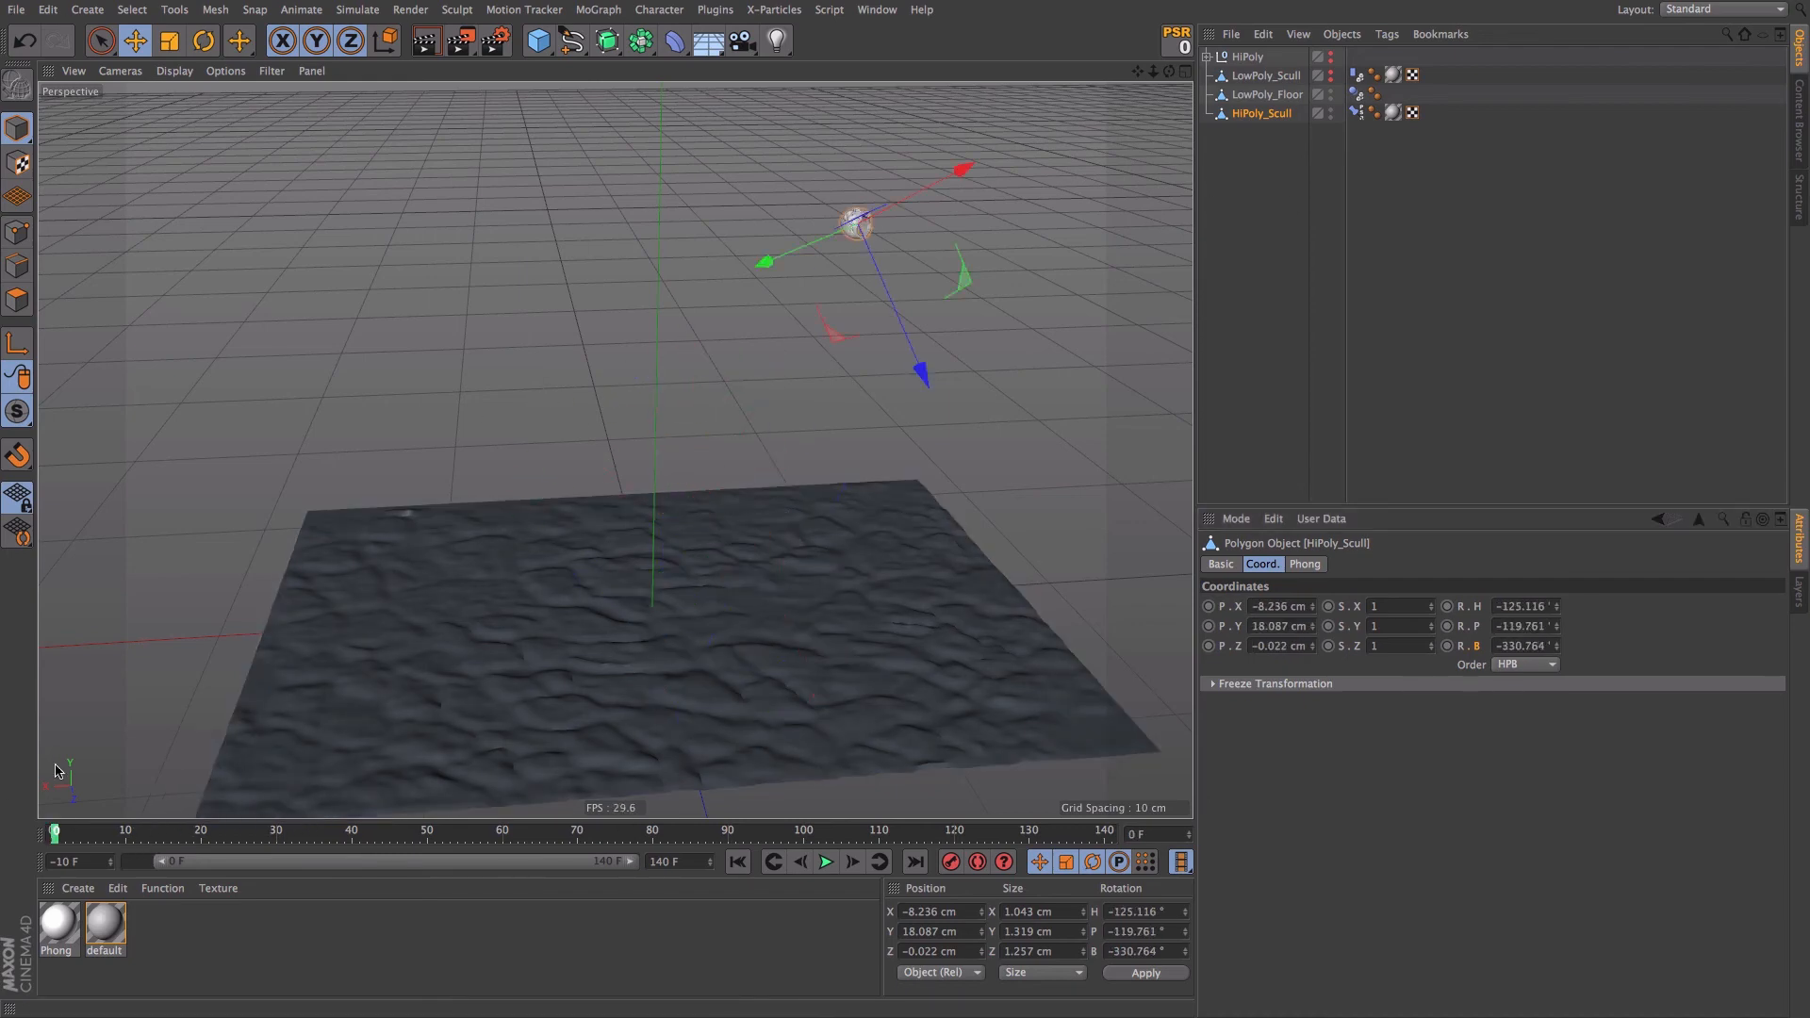
- Export the selected HiPoly_Scull as Alembic file scull_sim.abc for frames 0 to 140, replacing the existing file, and close the project unsaved
click(16, 10)
mouse_move(82, 325)
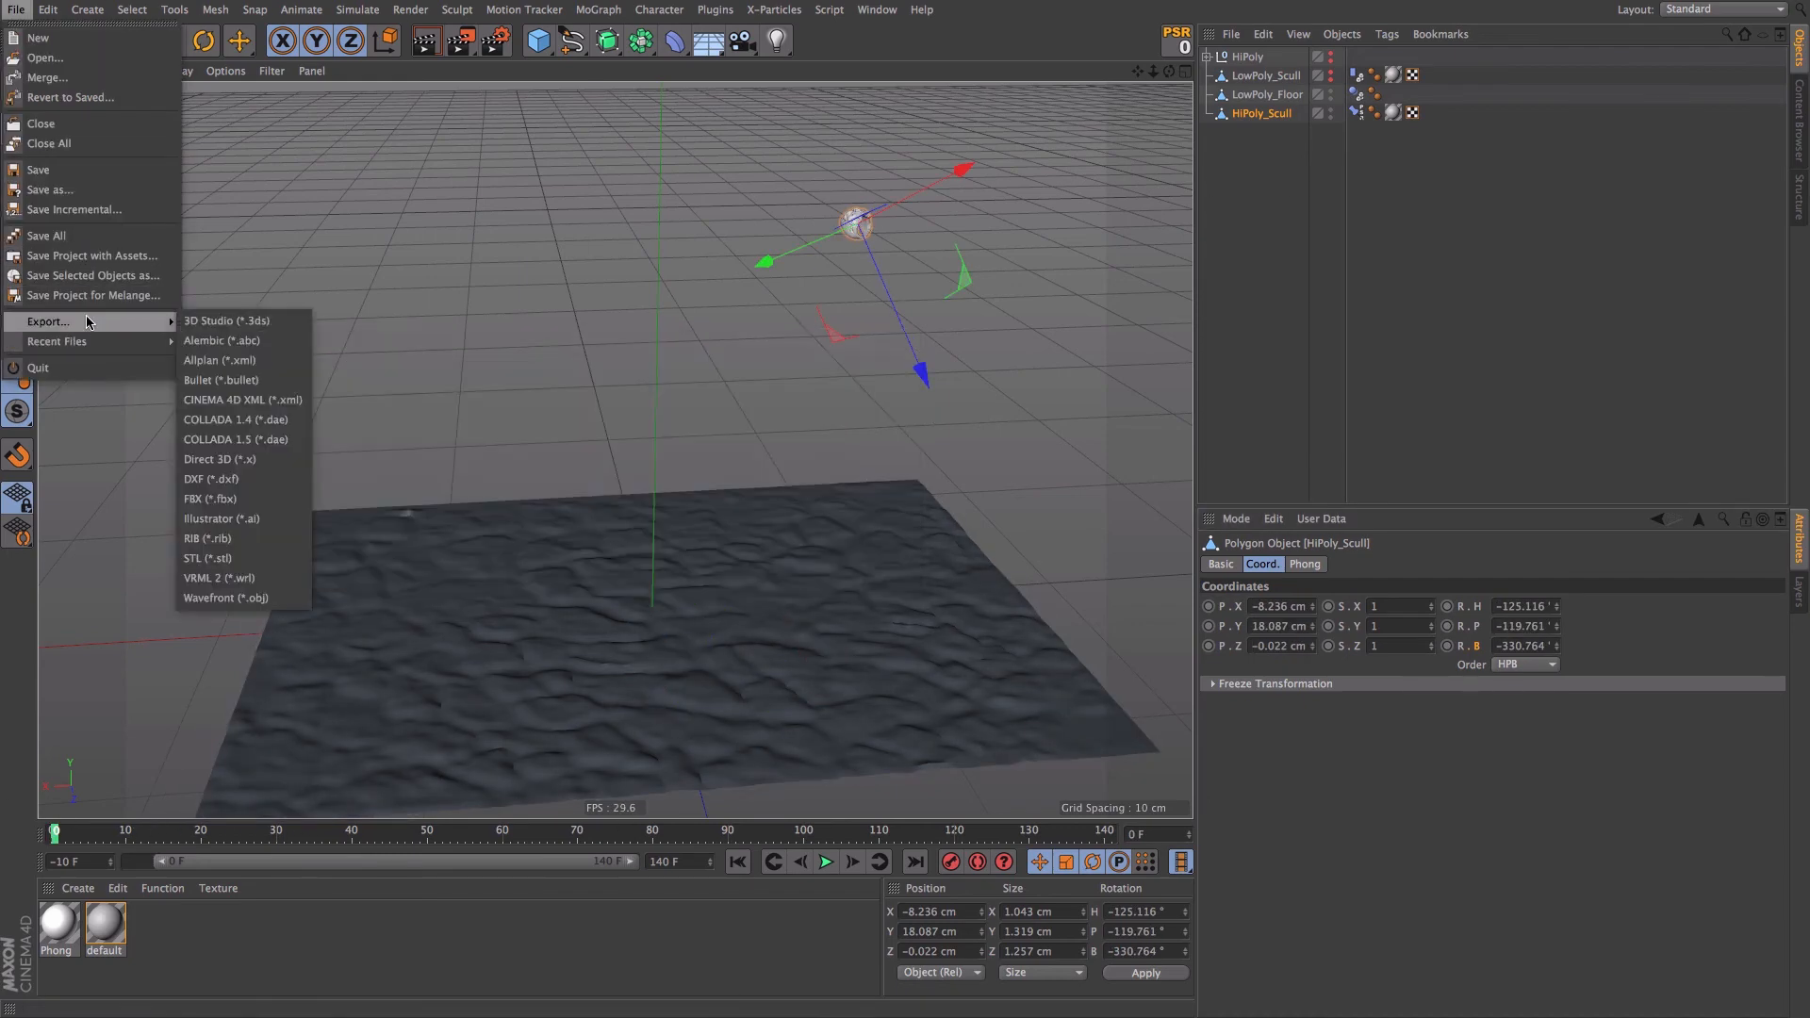
click(231, 340)
key(Return)
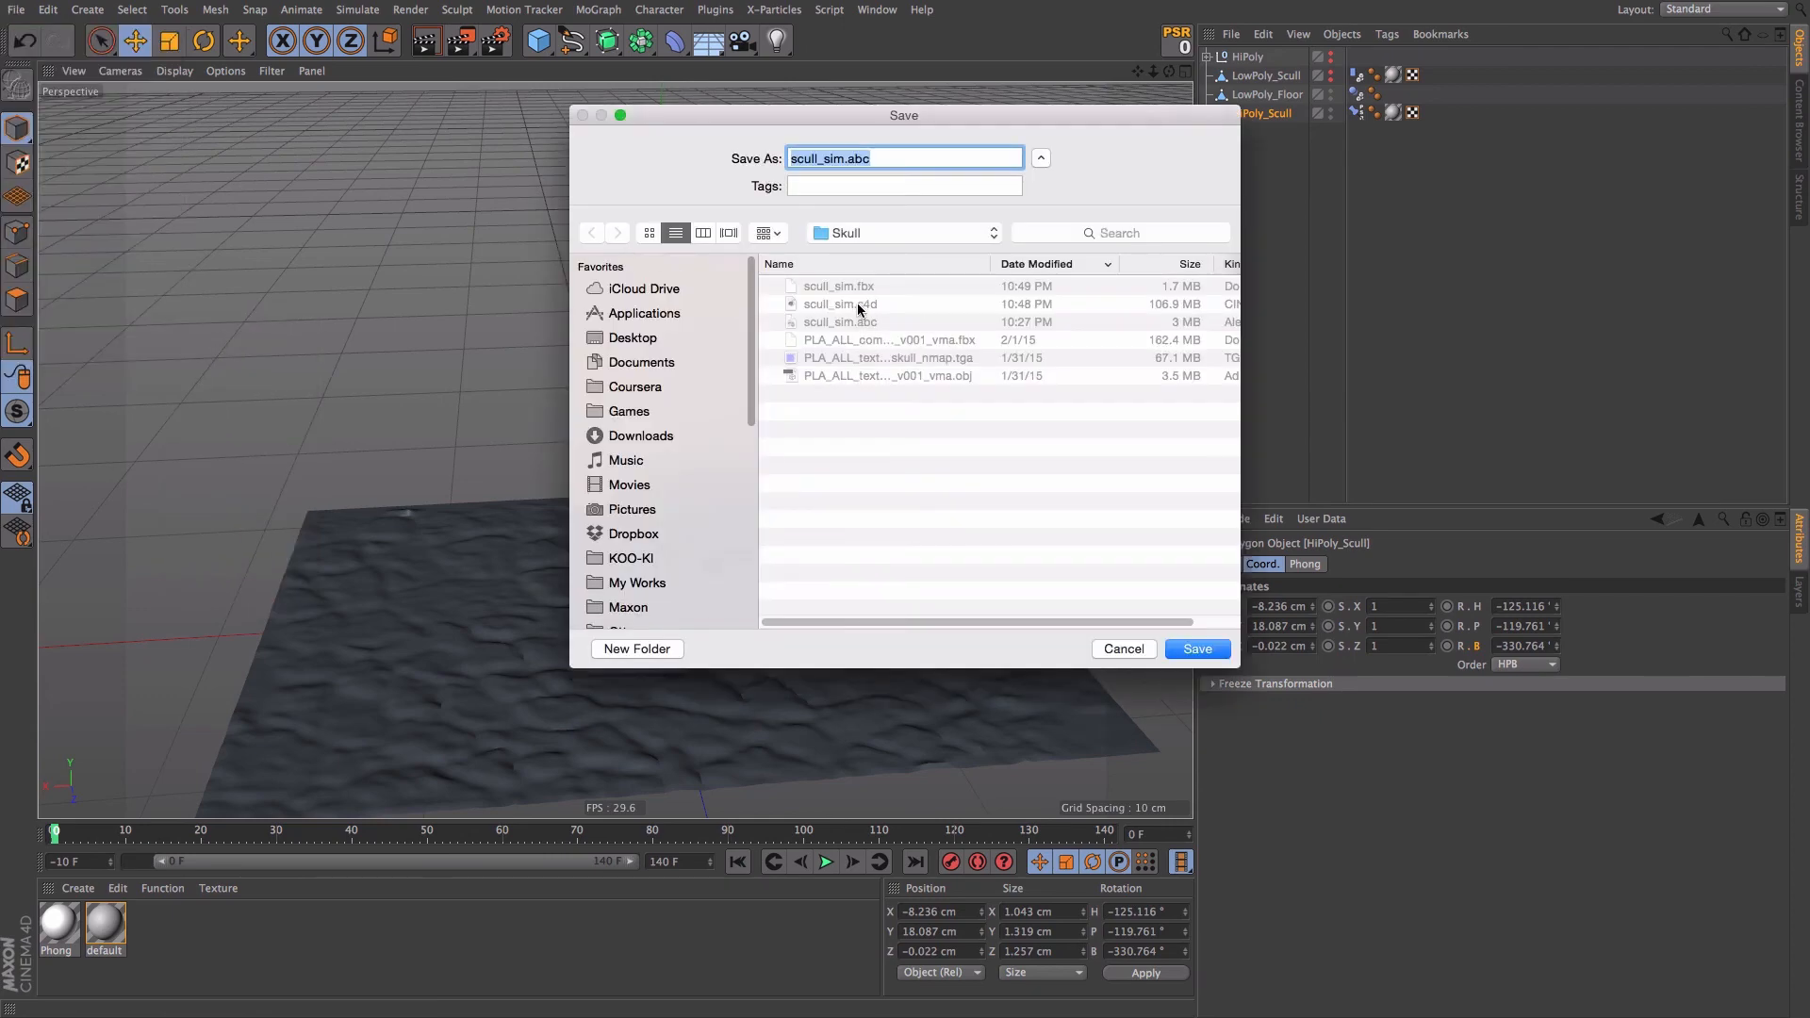
click(1207, 648)
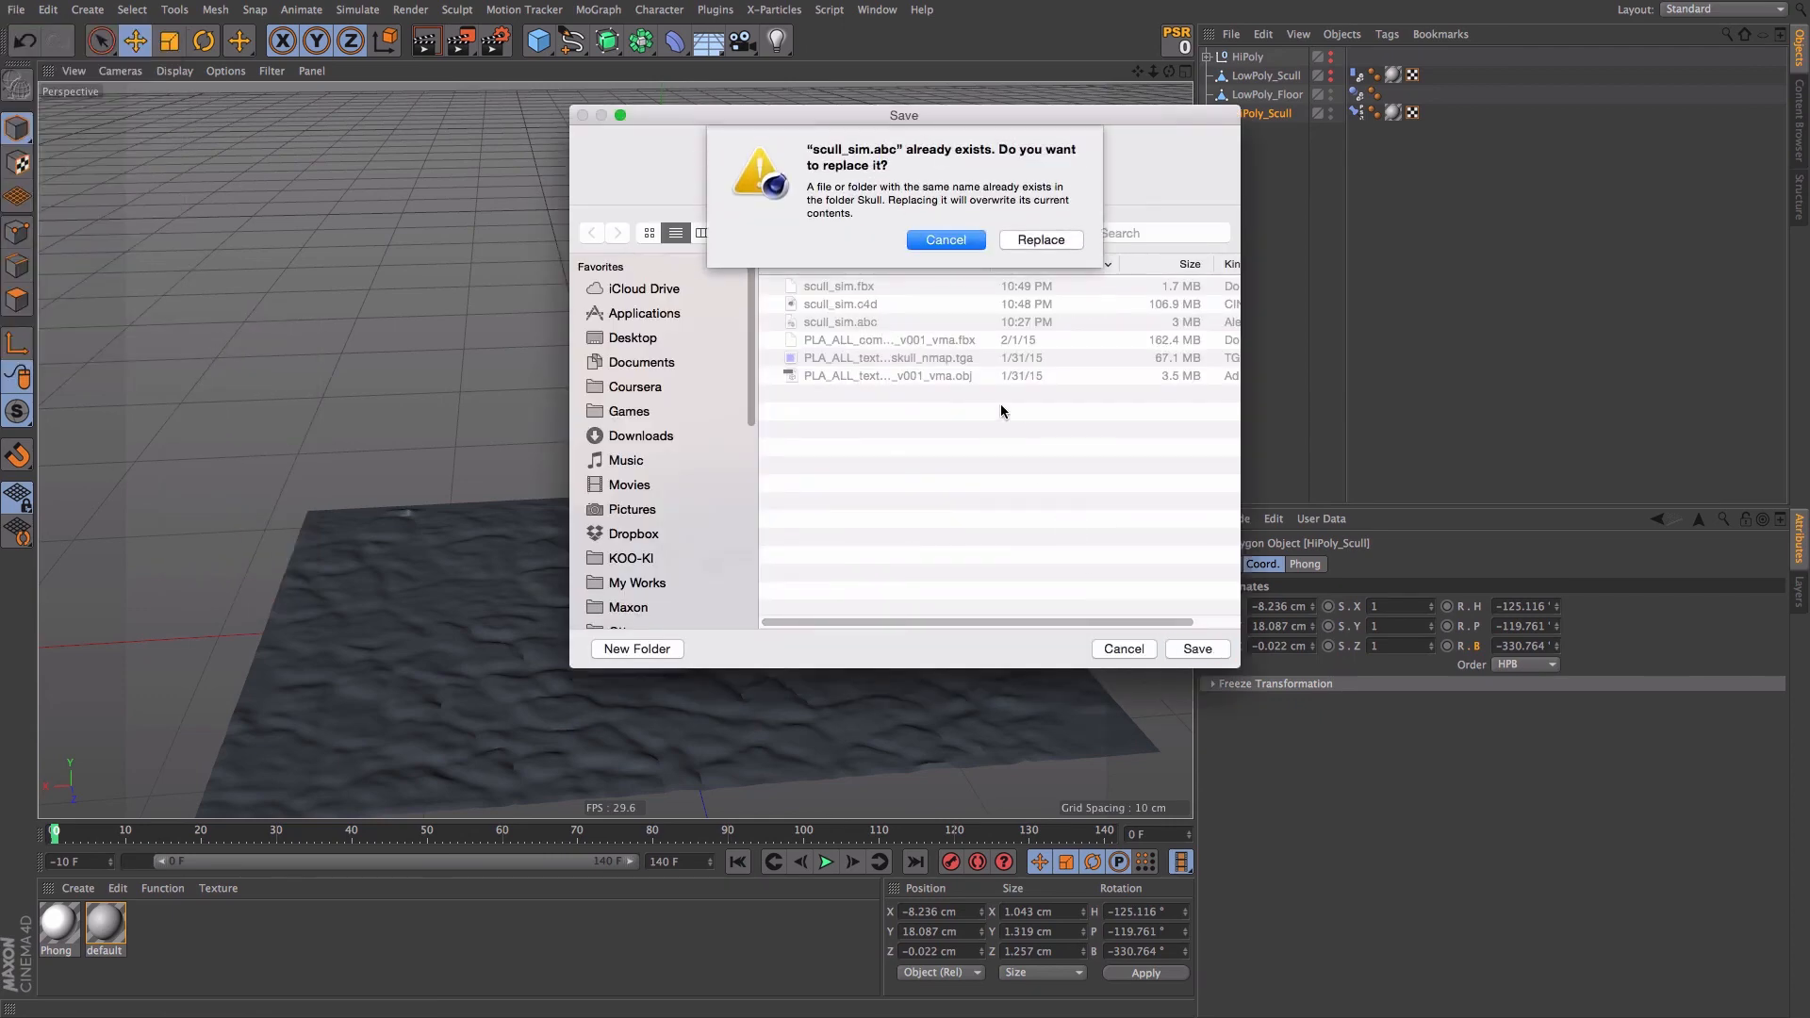
click(1048, 242)
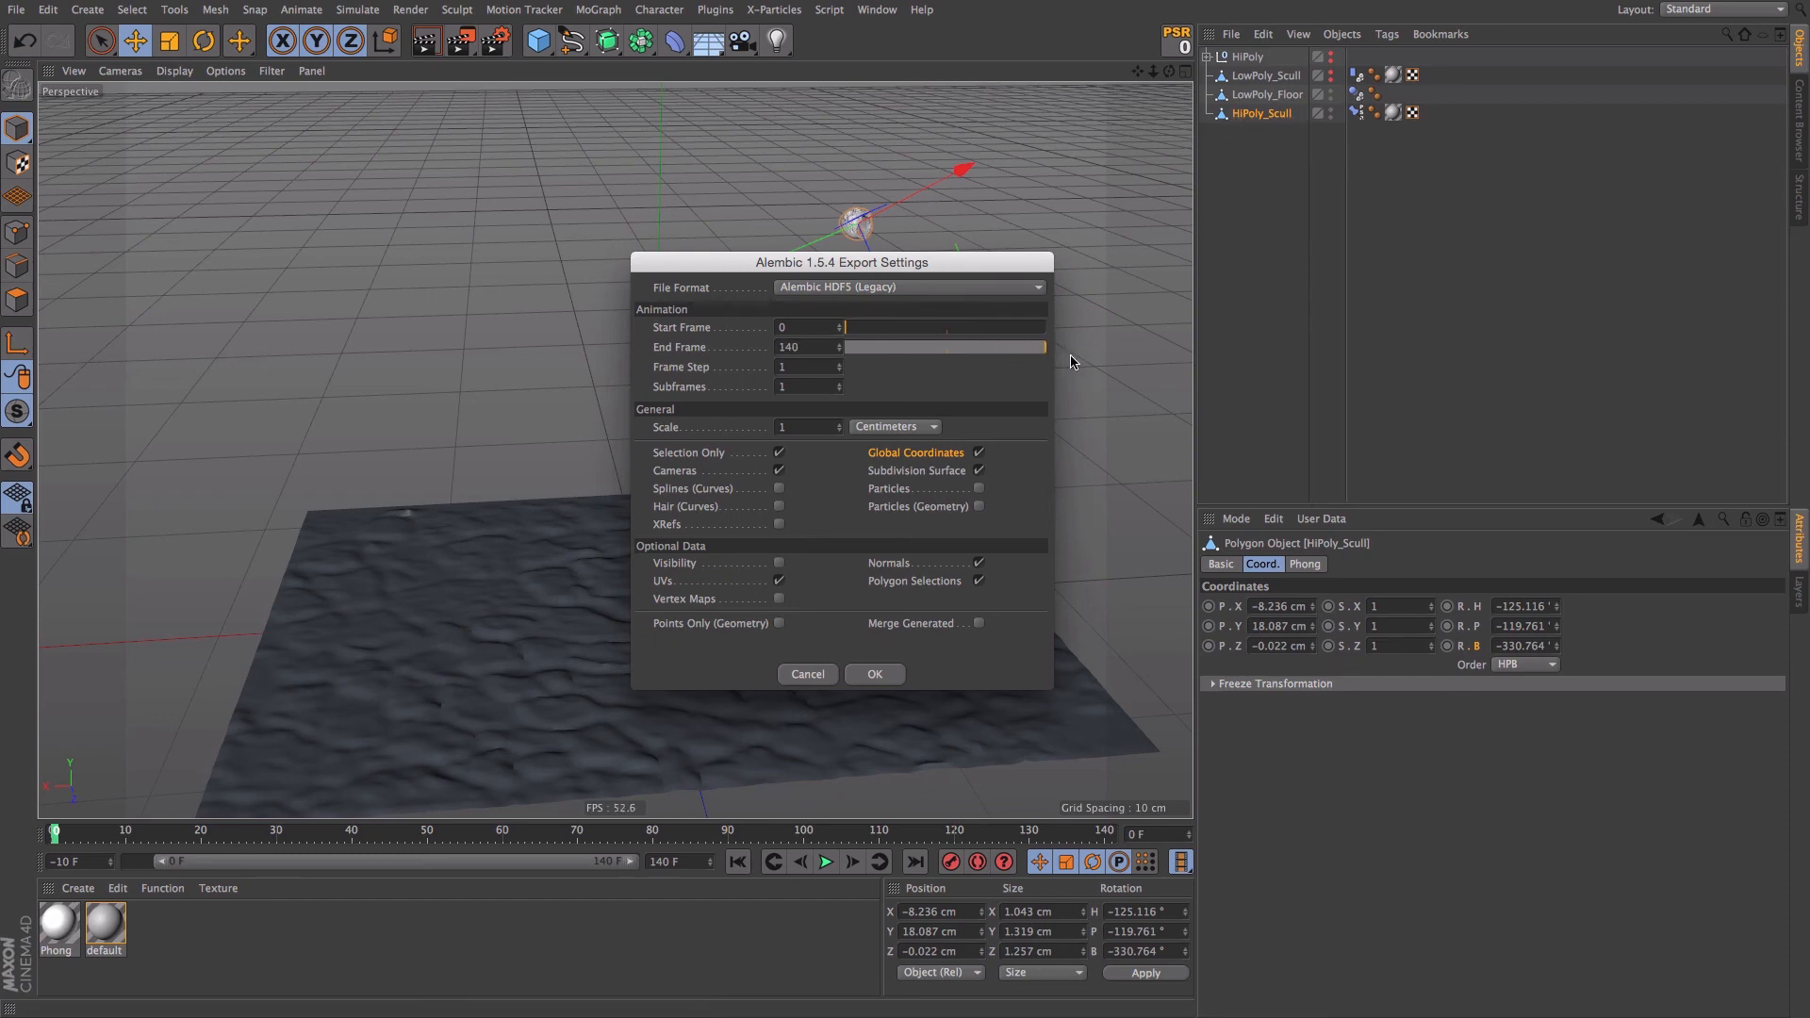
drag(1003, 352, 1101, 351)
click(883, 673)
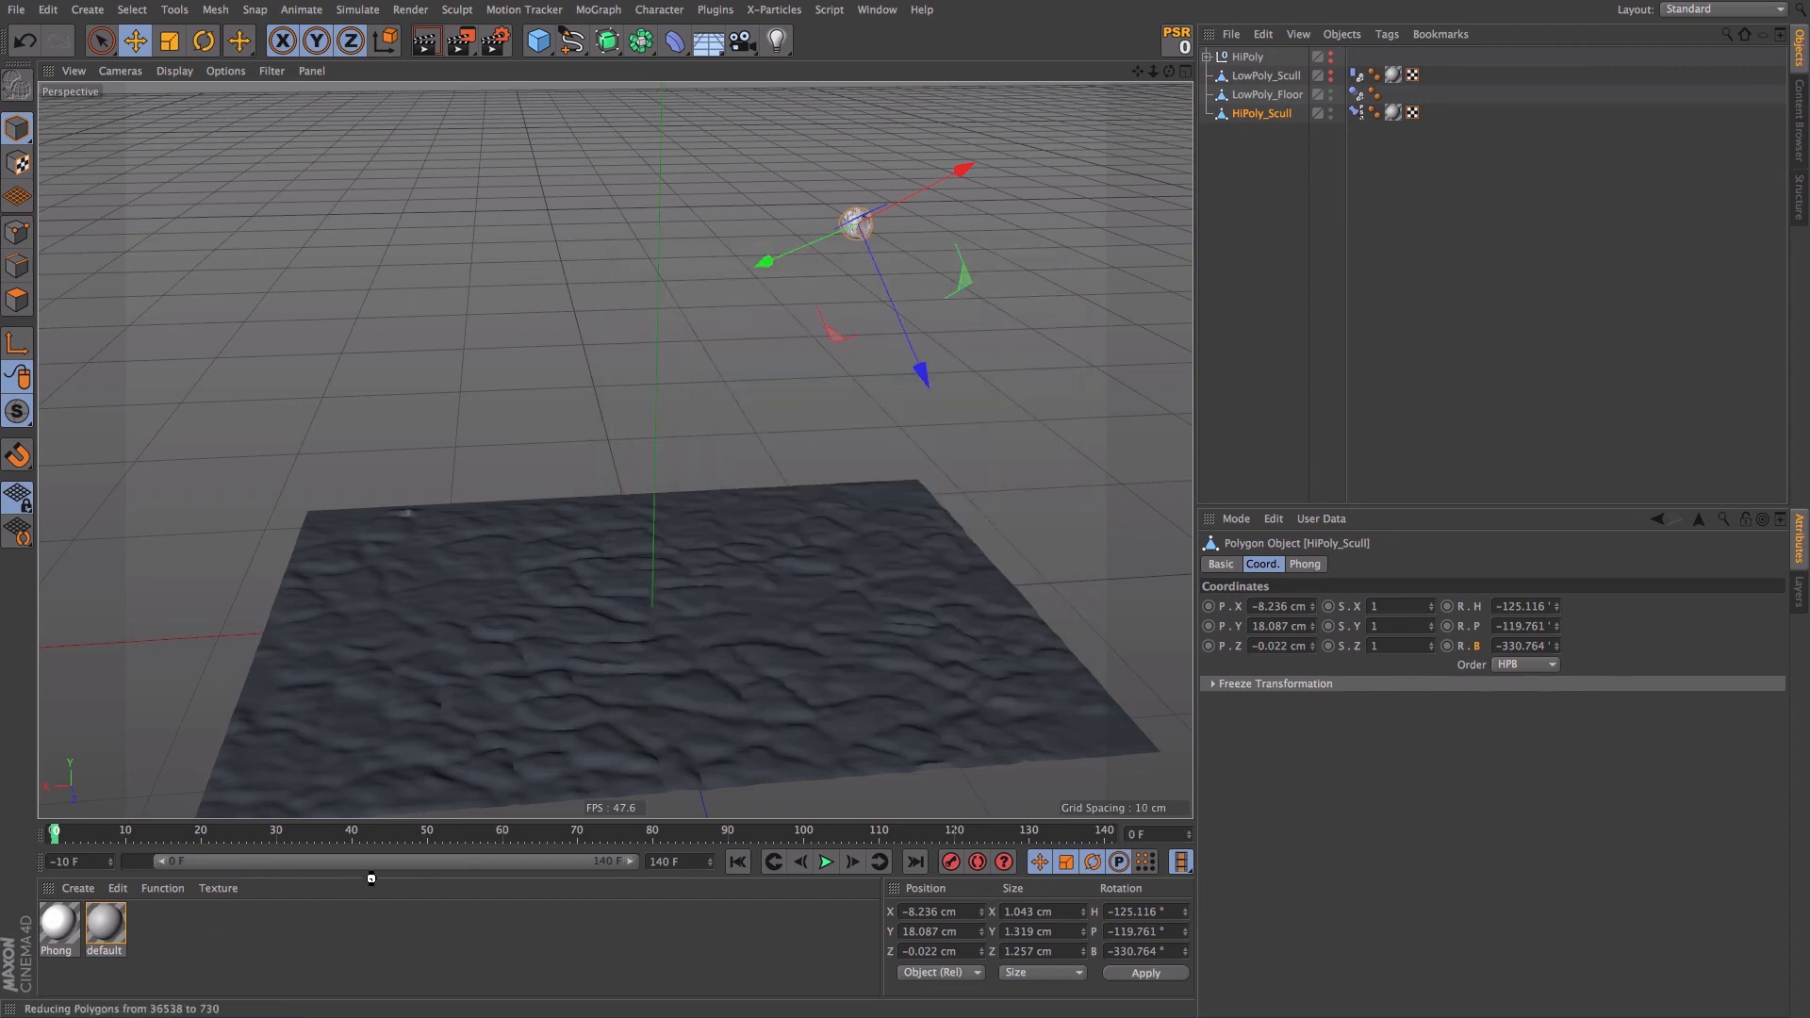
key(super+w)
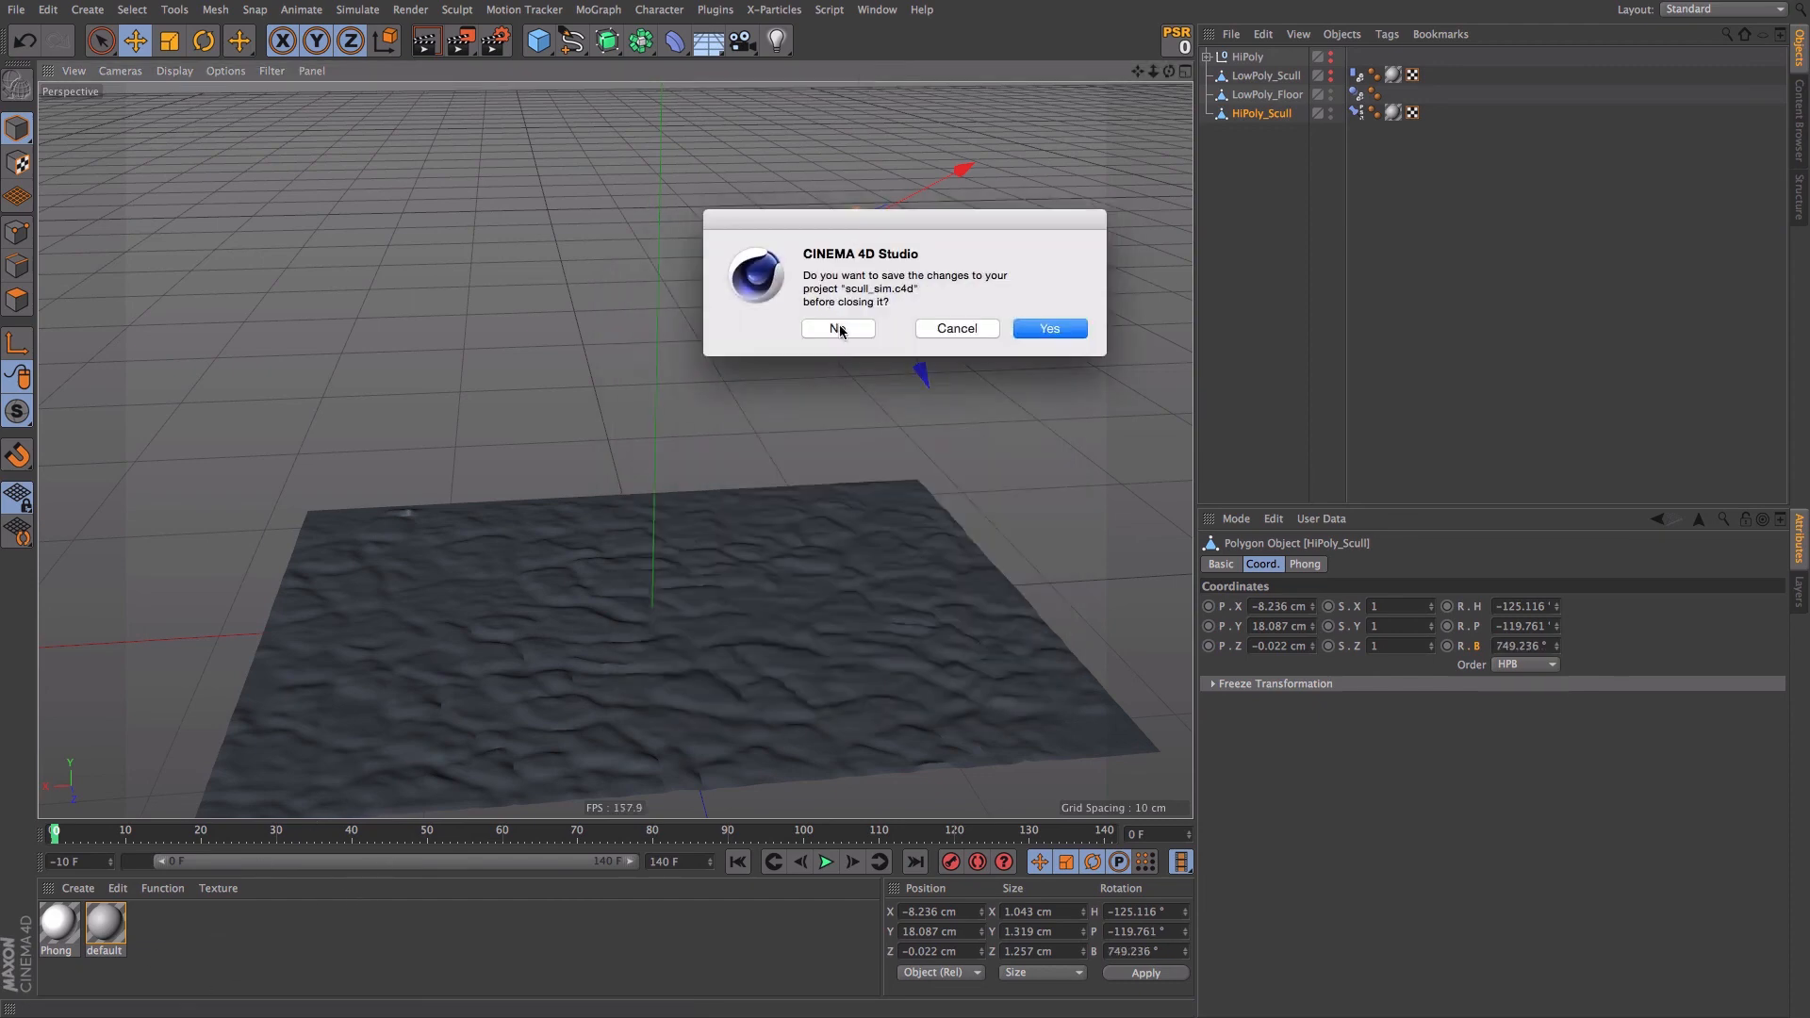
click(839, 330)
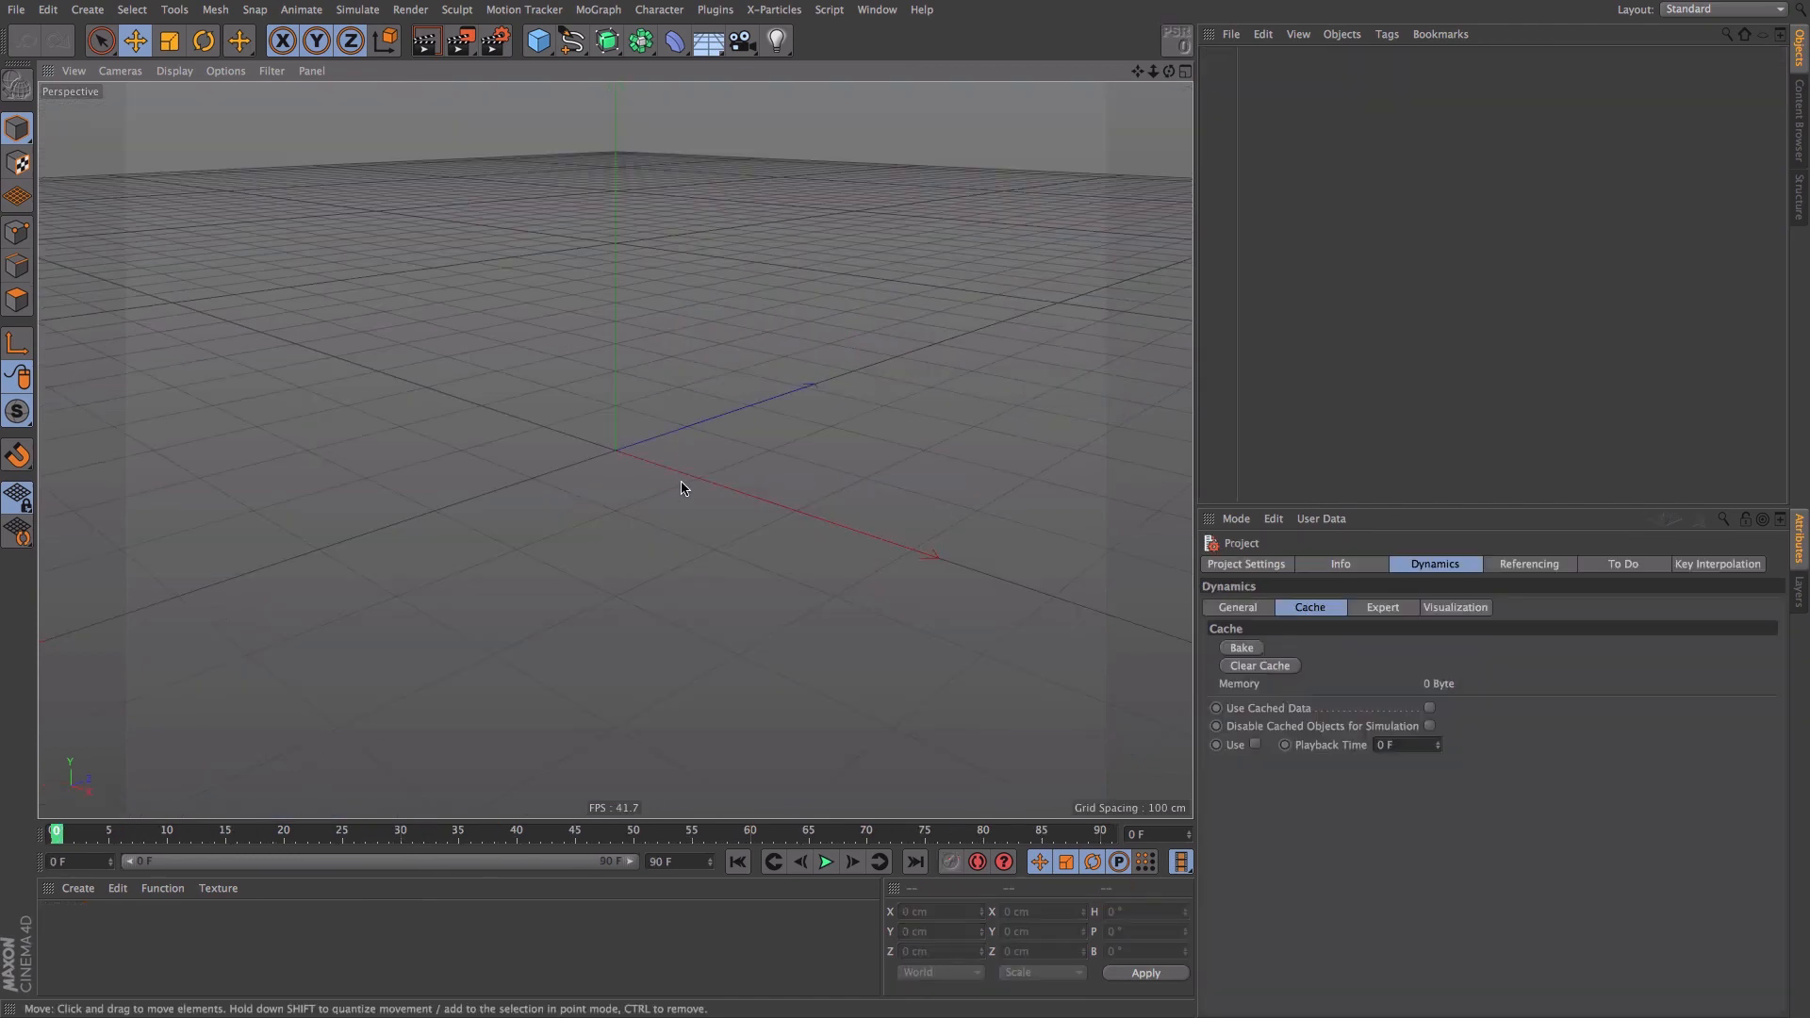
- Open the Alembic file scull_sim.abc using the default import settings
click(16, 9)
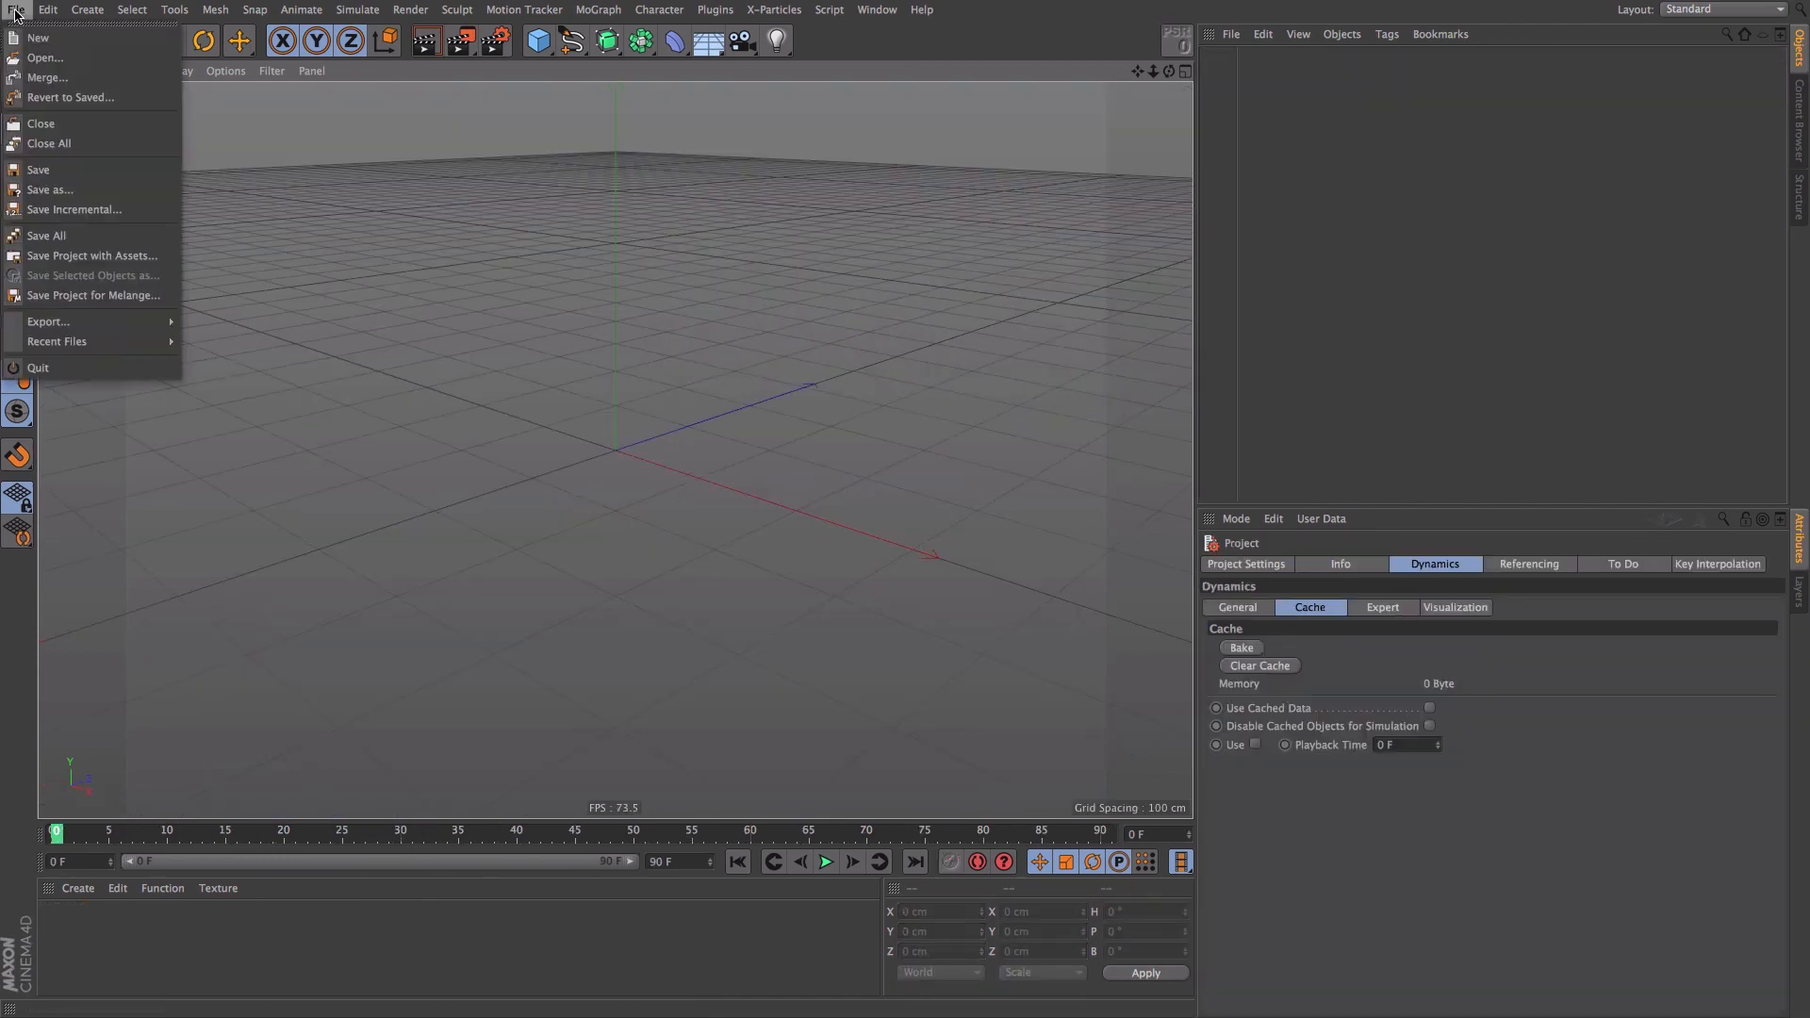
click(70, 64)
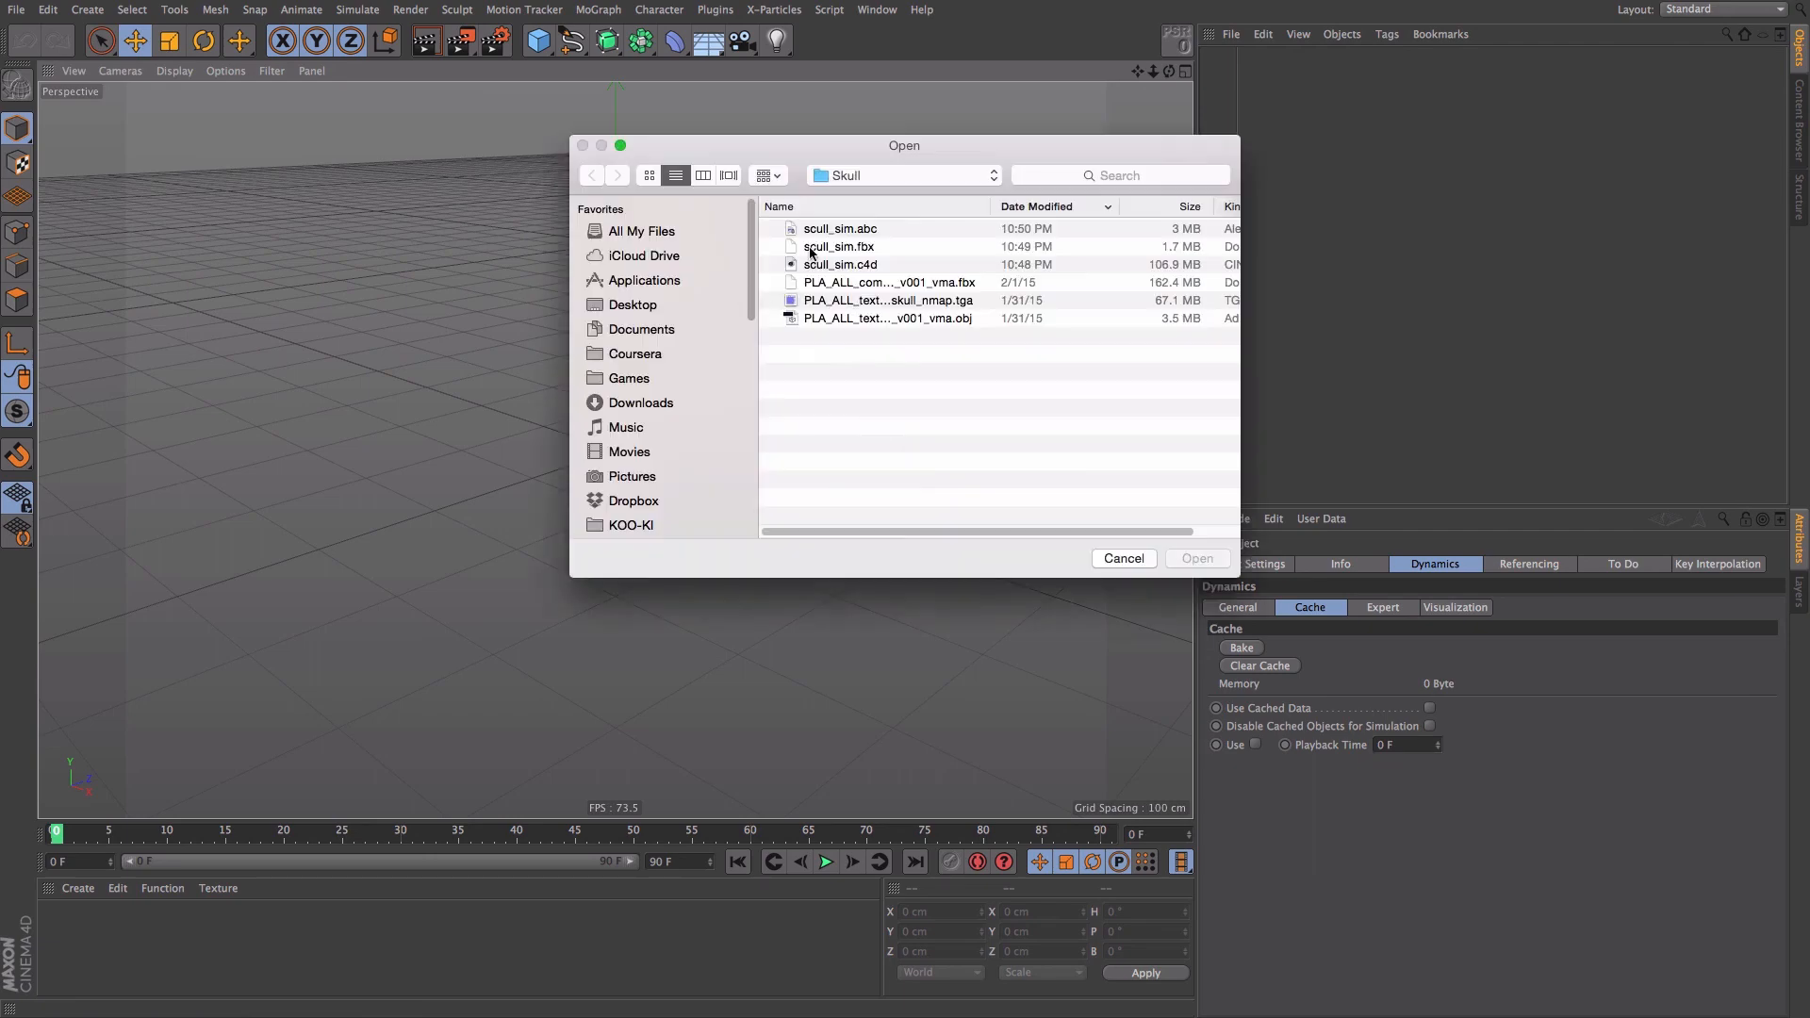
double_click(873, 233)
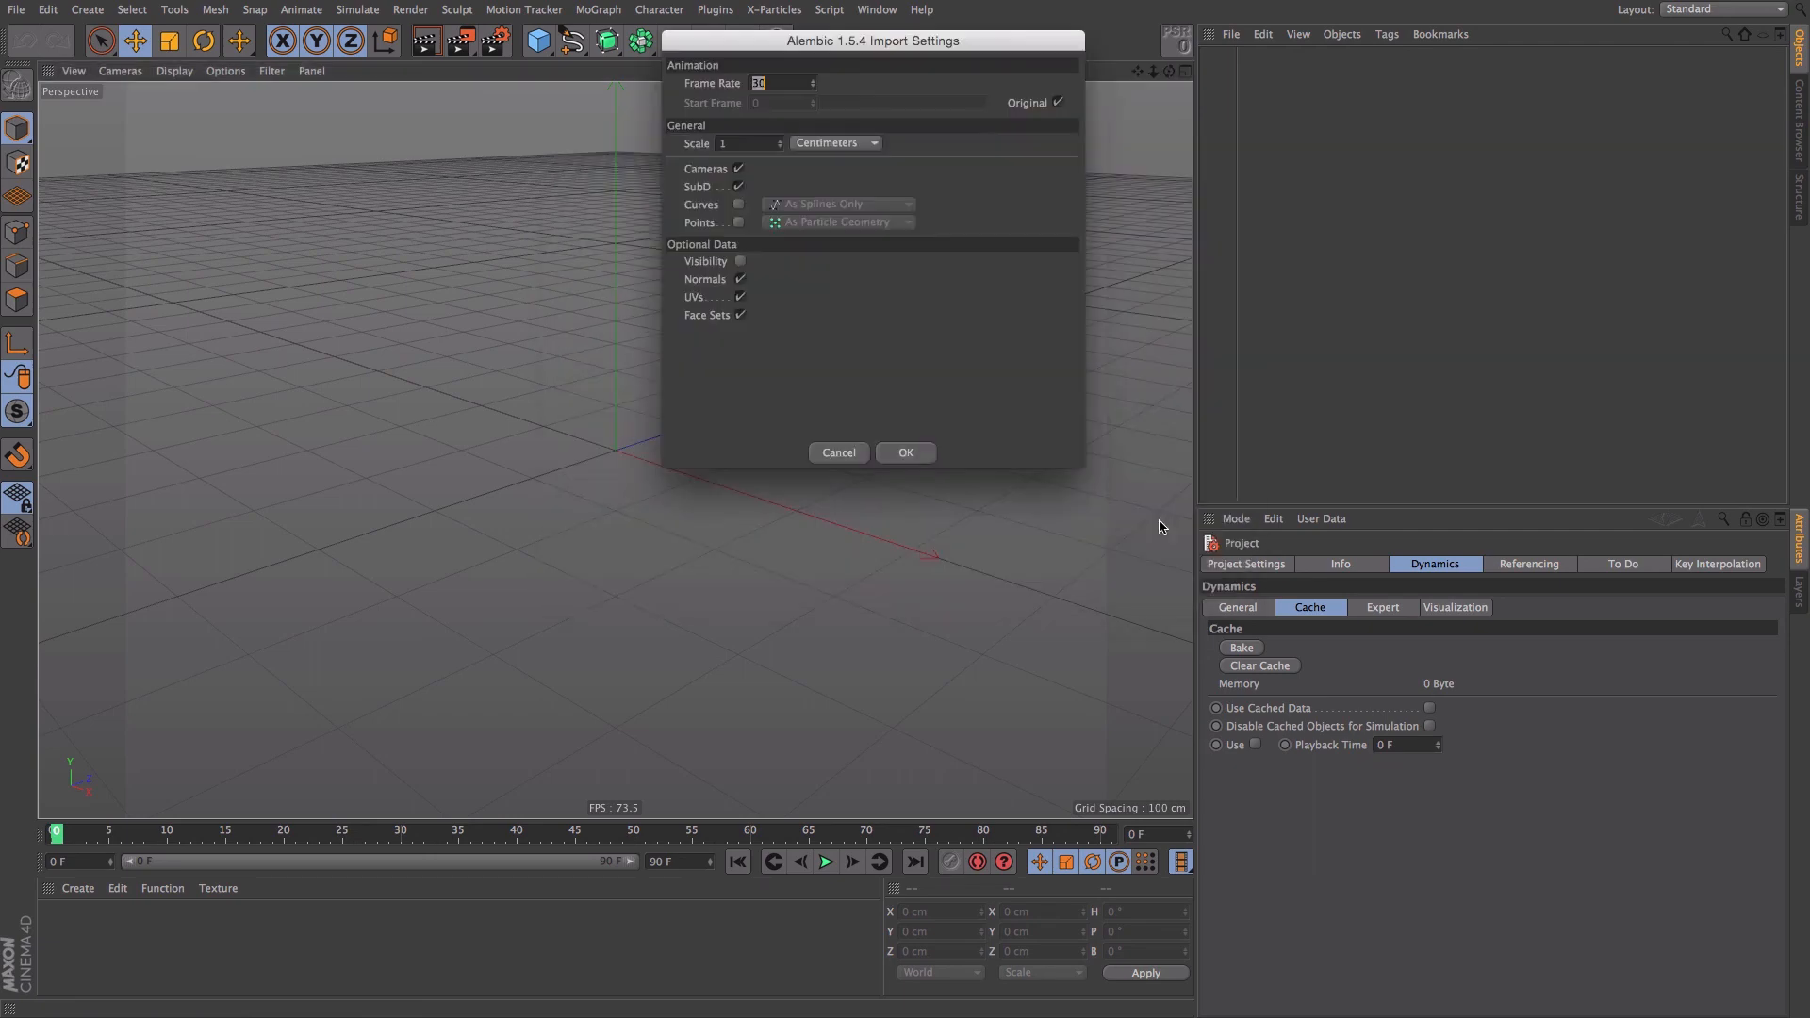
click(902, 453)
- Frame the imported Alembic skull in the perspective view, play back its motion, and deselect it
key(p)
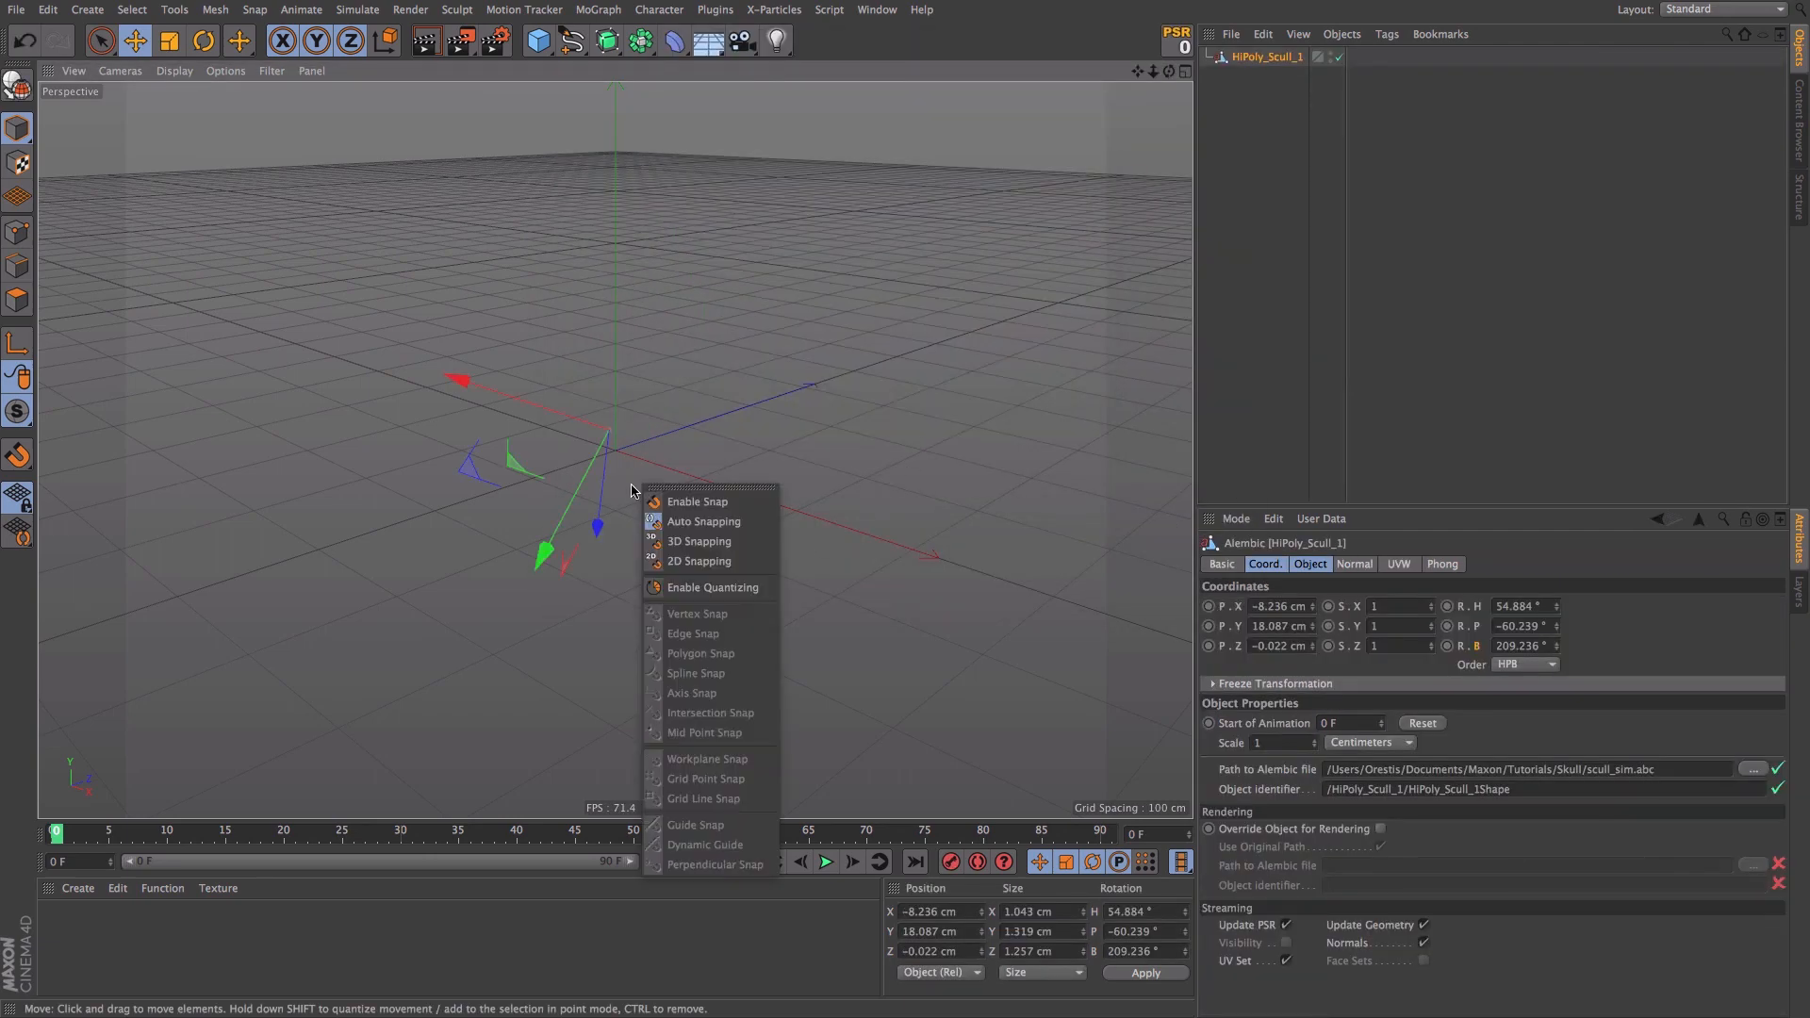
key(o)
alt+drag(655, 466, 528, 424)
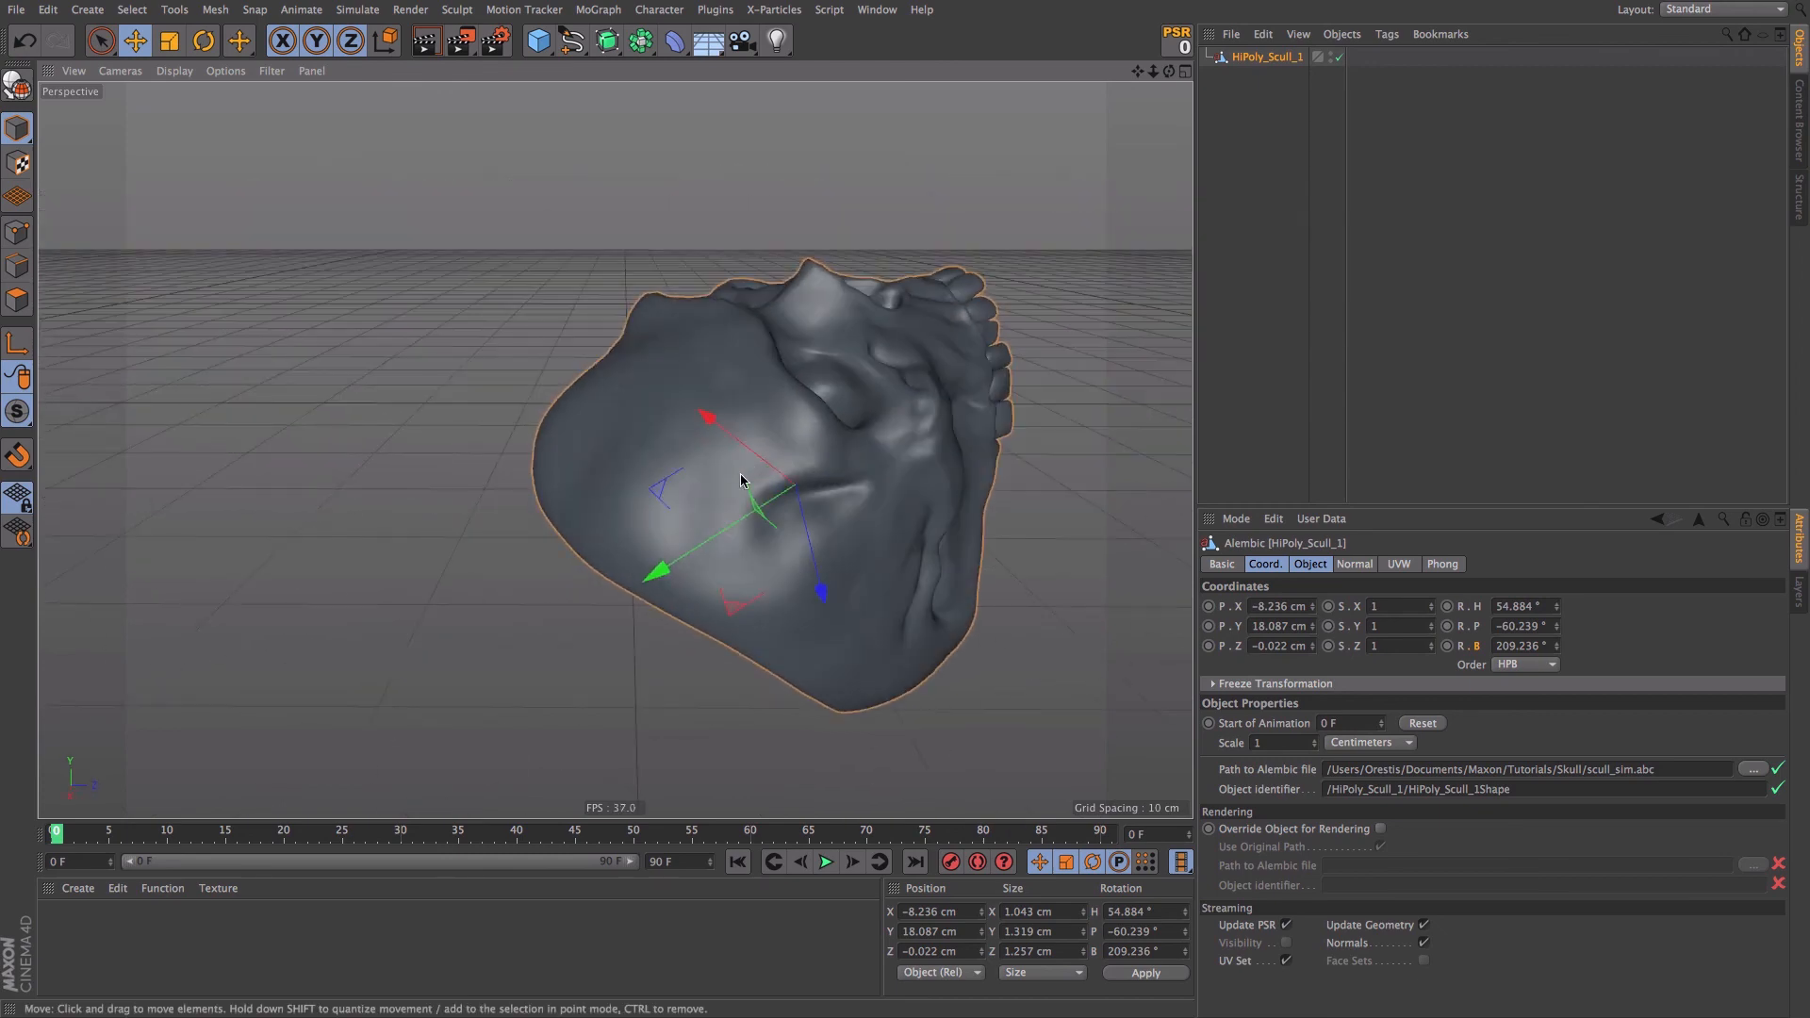
alt+right_drag(743, 481, 557, 606)
alt+drag(676, 550, 548, 360)
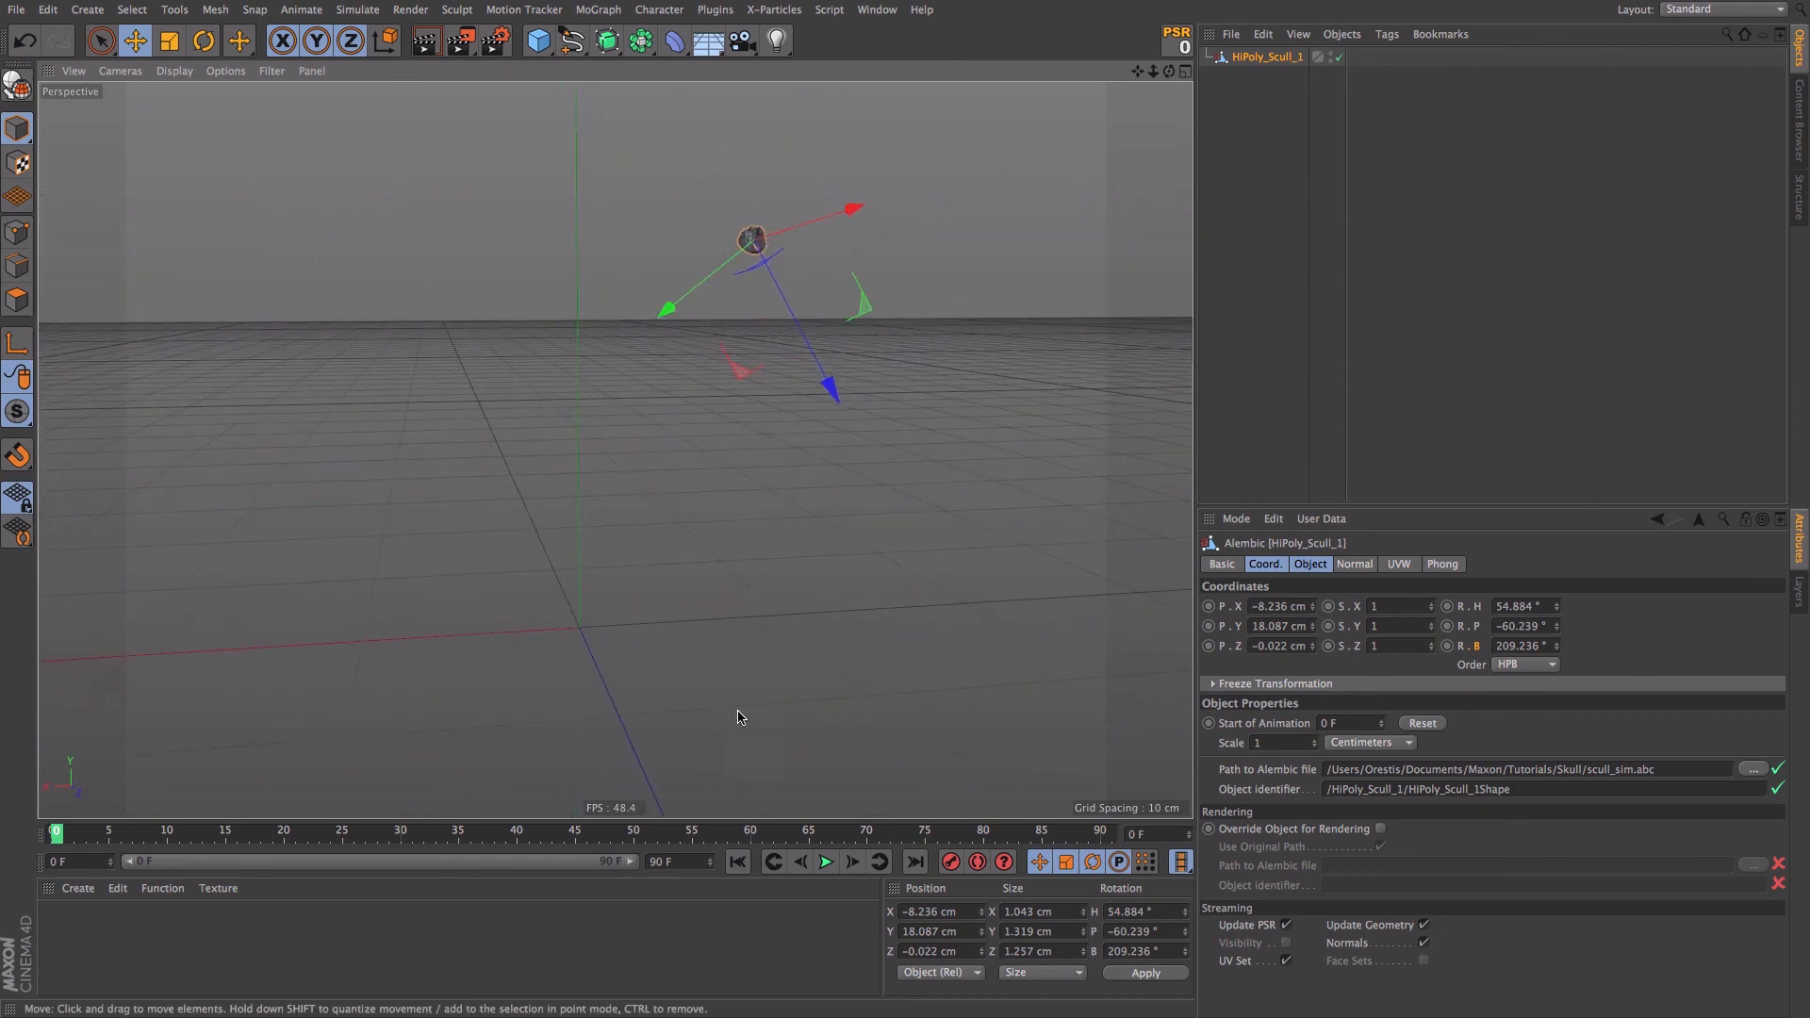
click(825, 861)
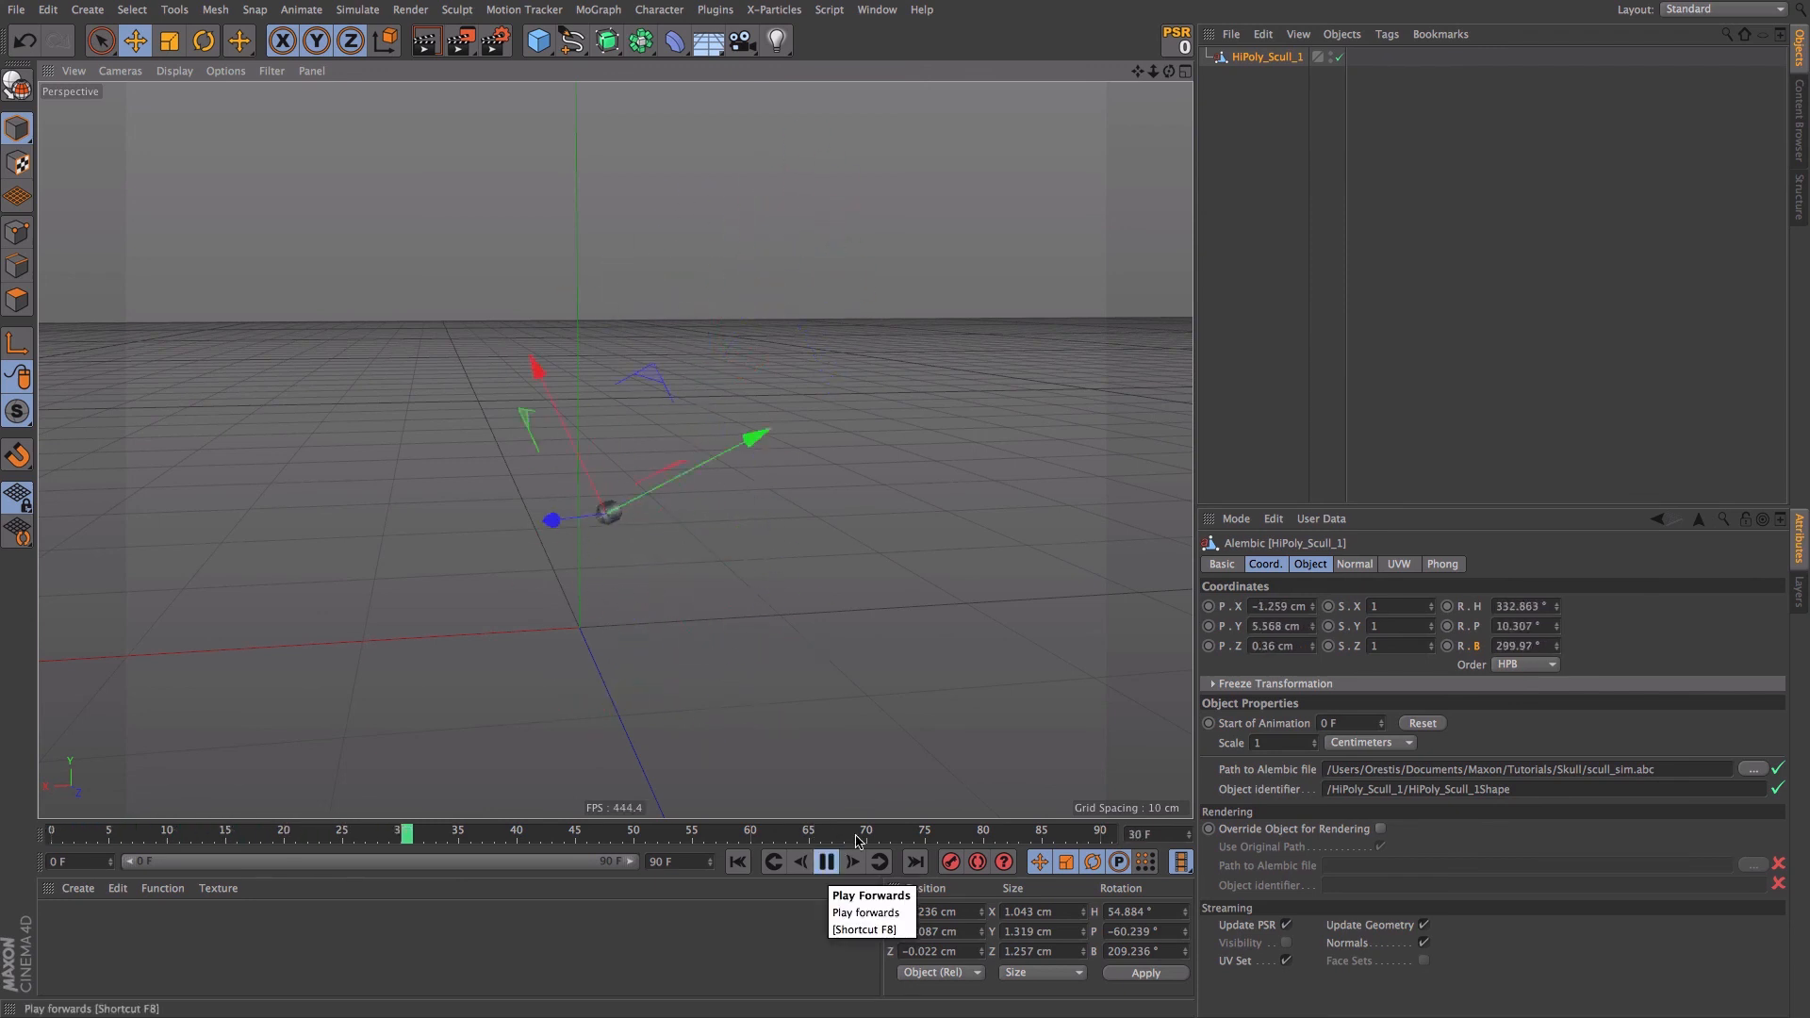
click(1337, 275)
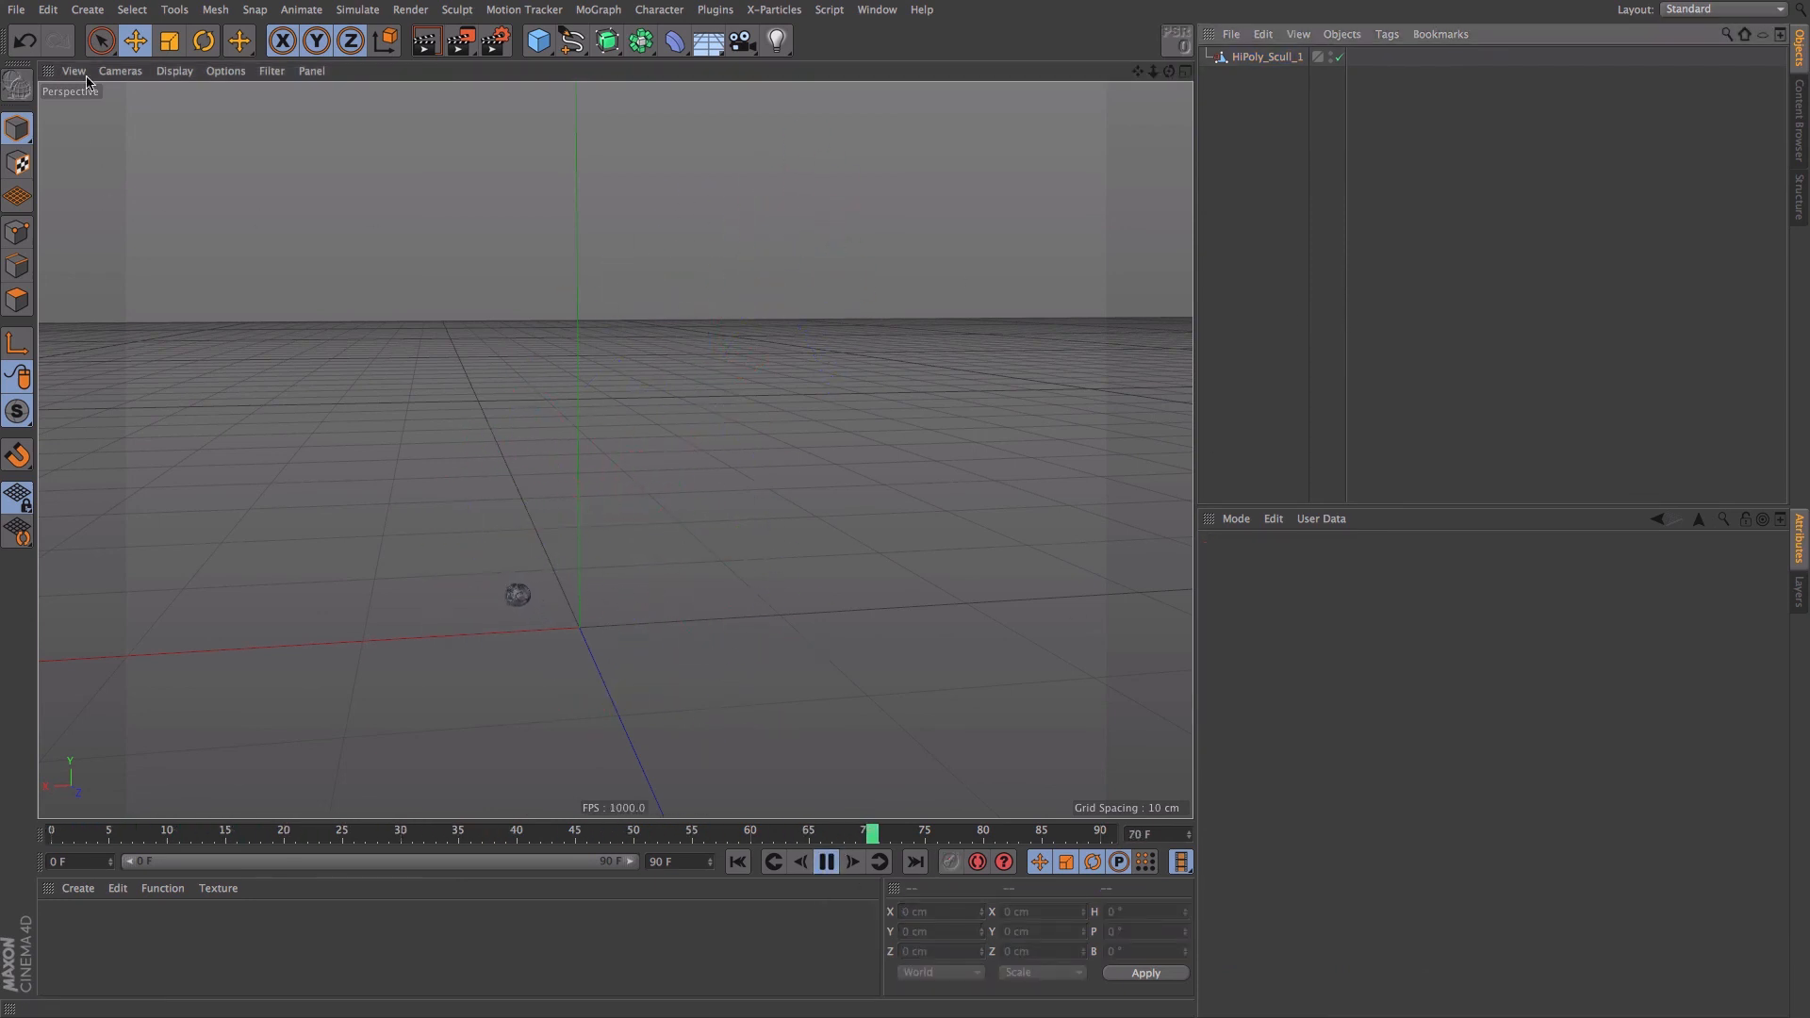
- Merge scull_sim.fbx into the current project and delete the imported Cinema4D_Editor camera
click(16, 10)
click(94, 83)
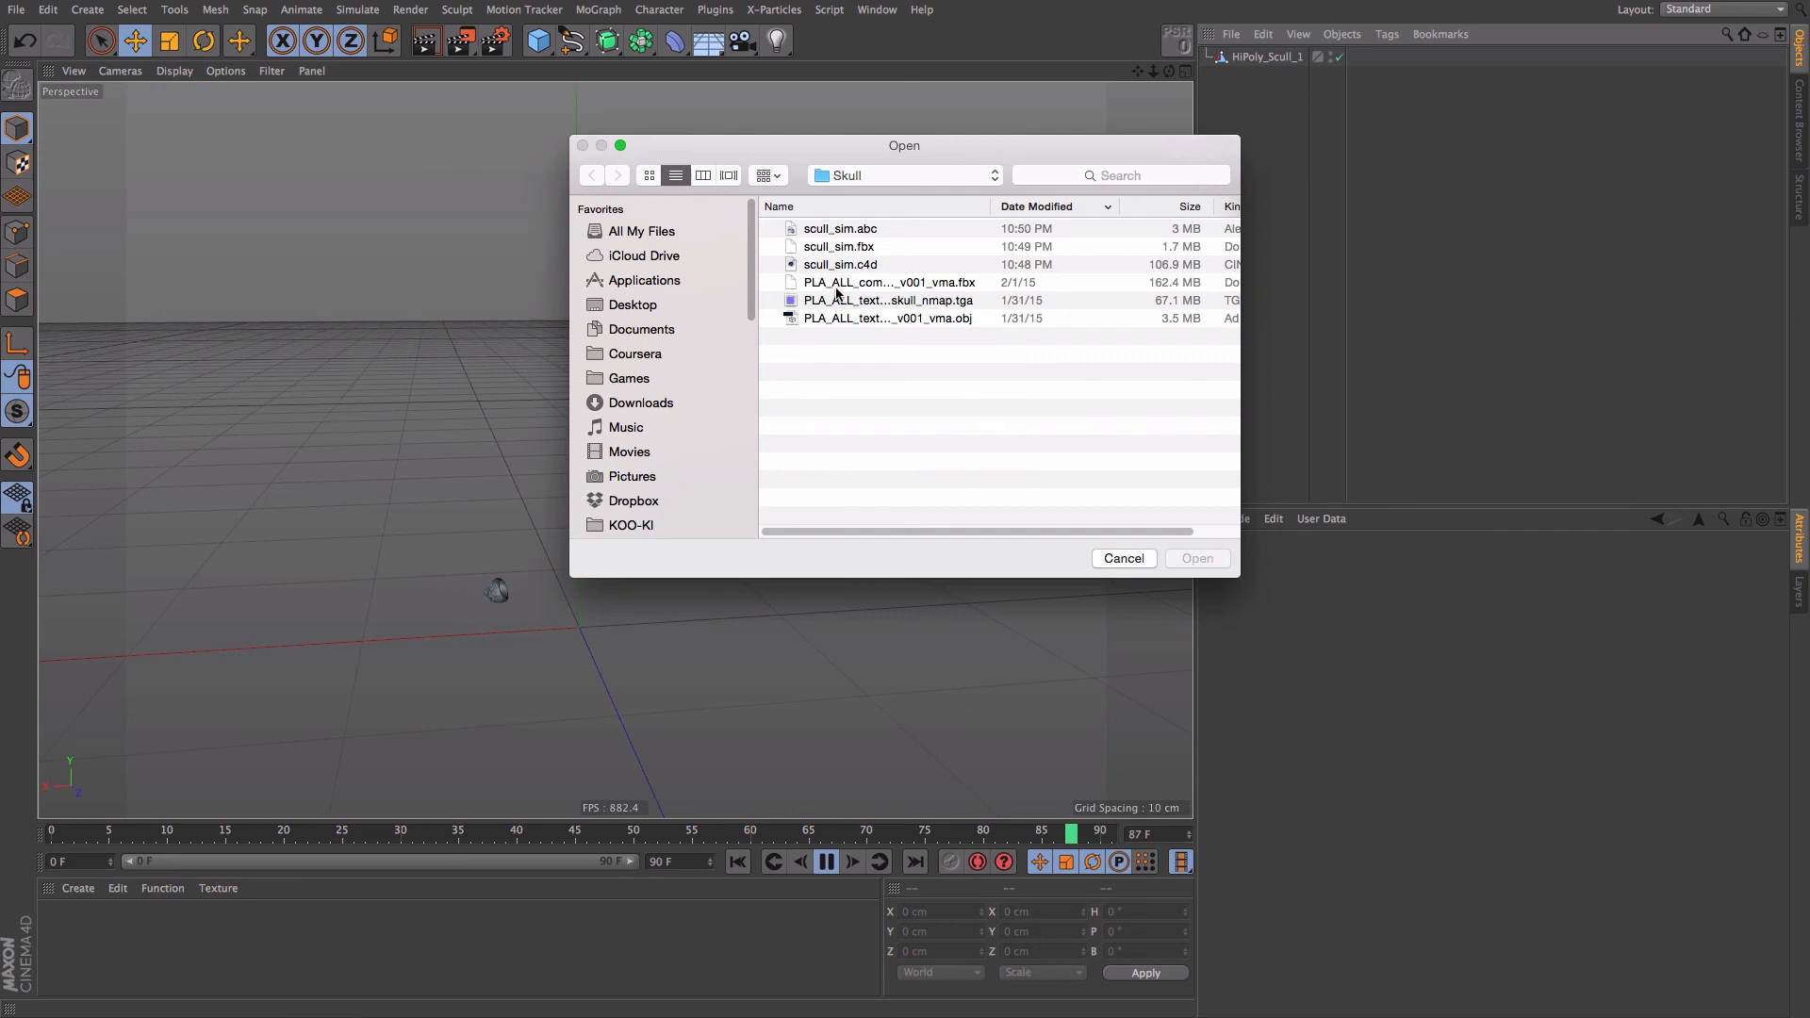
double_click(876, 249)
click(923, 461)
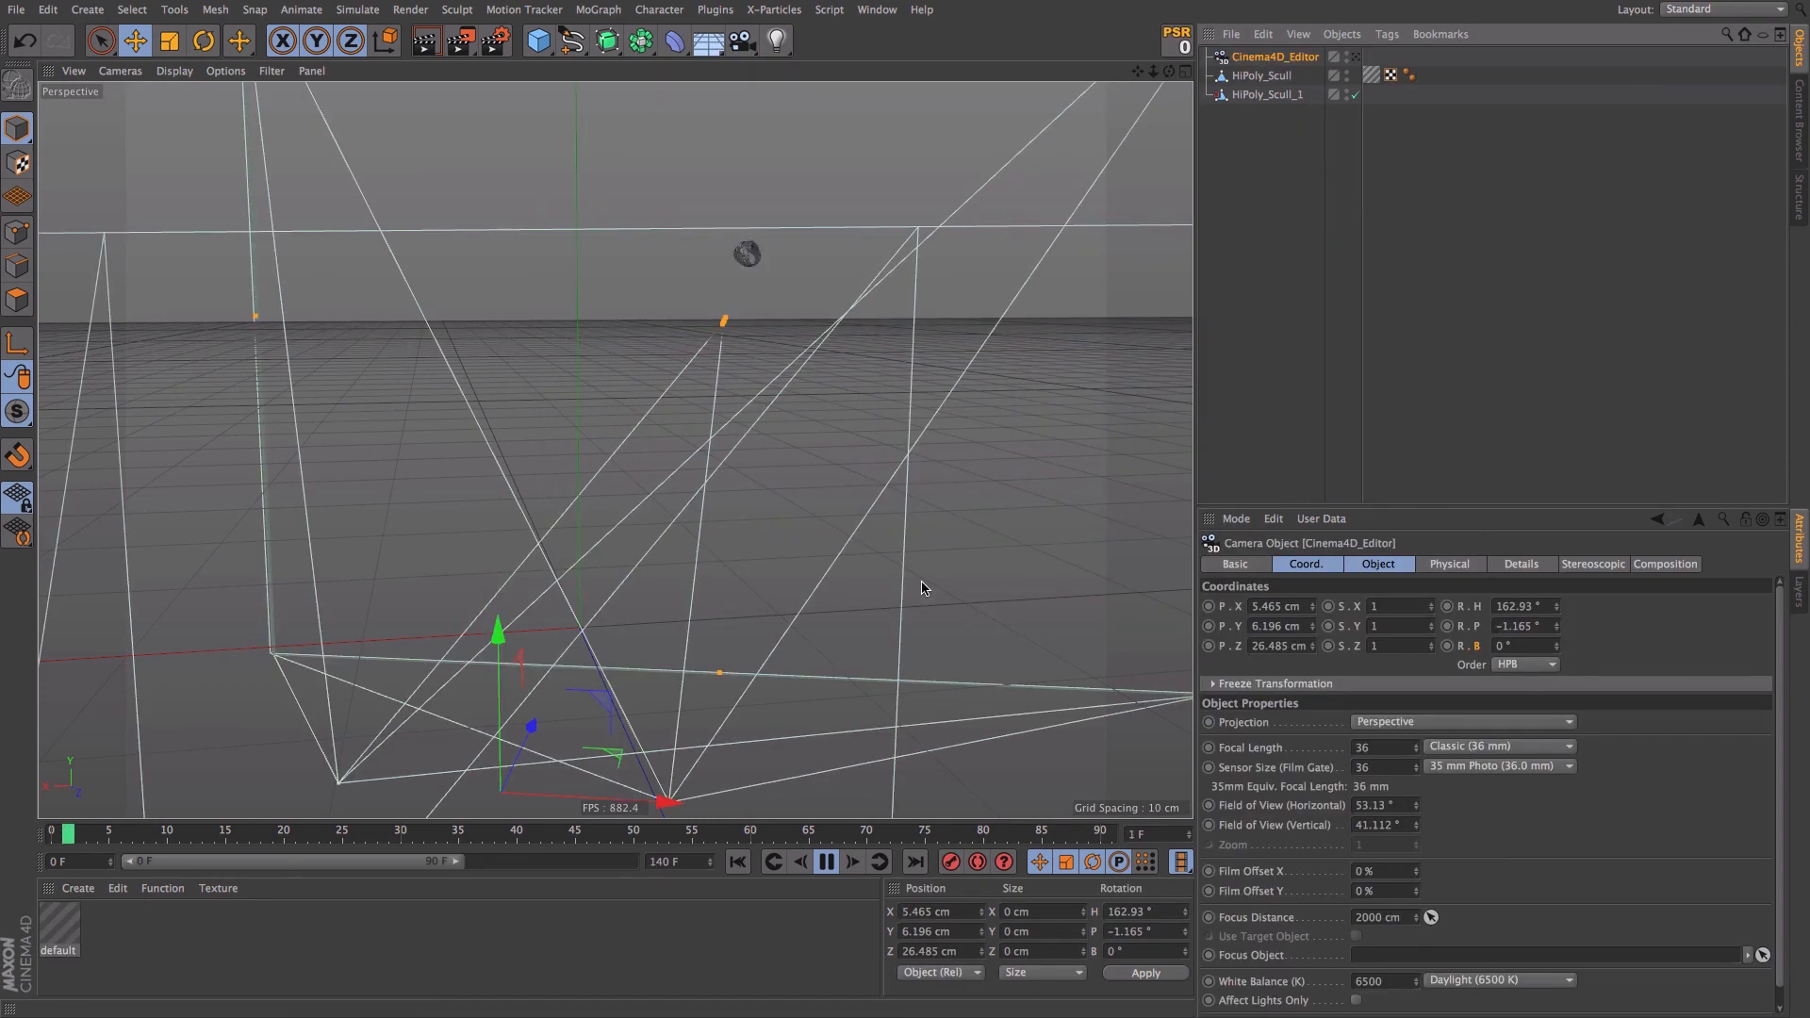
key(Delete)
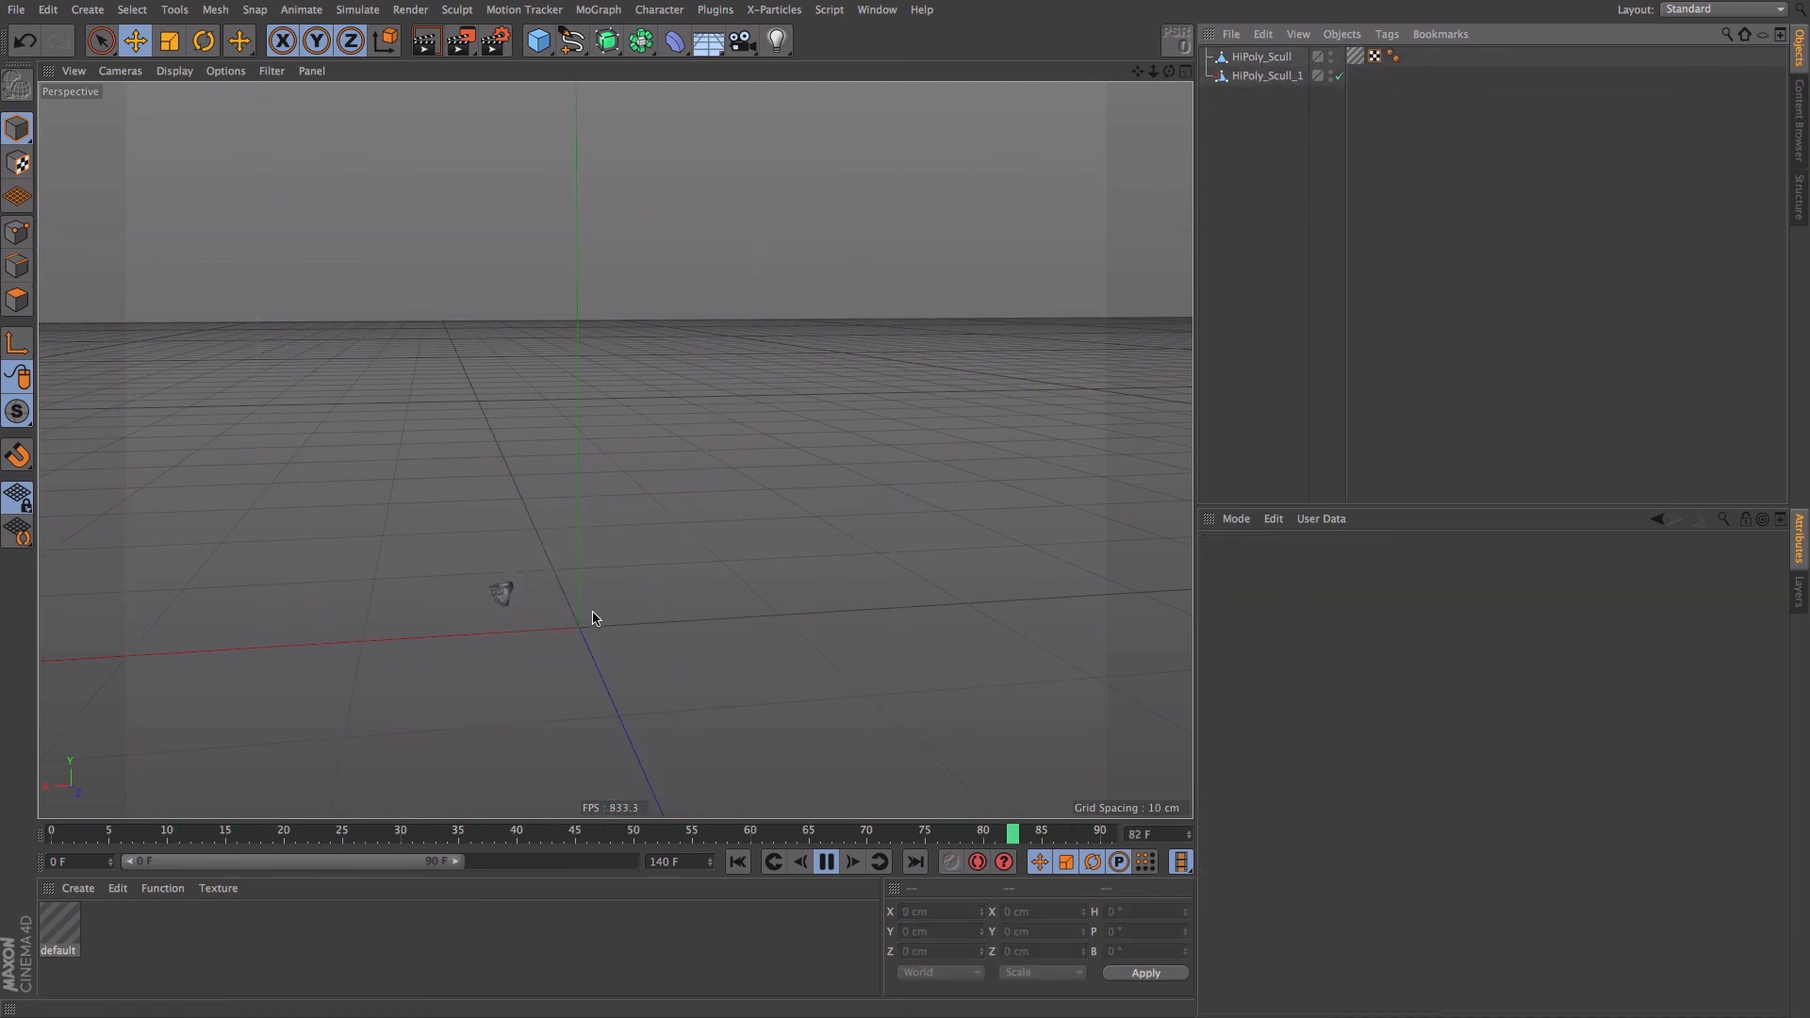
- Compare HiPoly_Scull_1 with HiPoly_Scull, stop the playback, and show all of HiPoly_Scull's keyframes in the Timeline
click(1258, 76)
click(1253, 59)
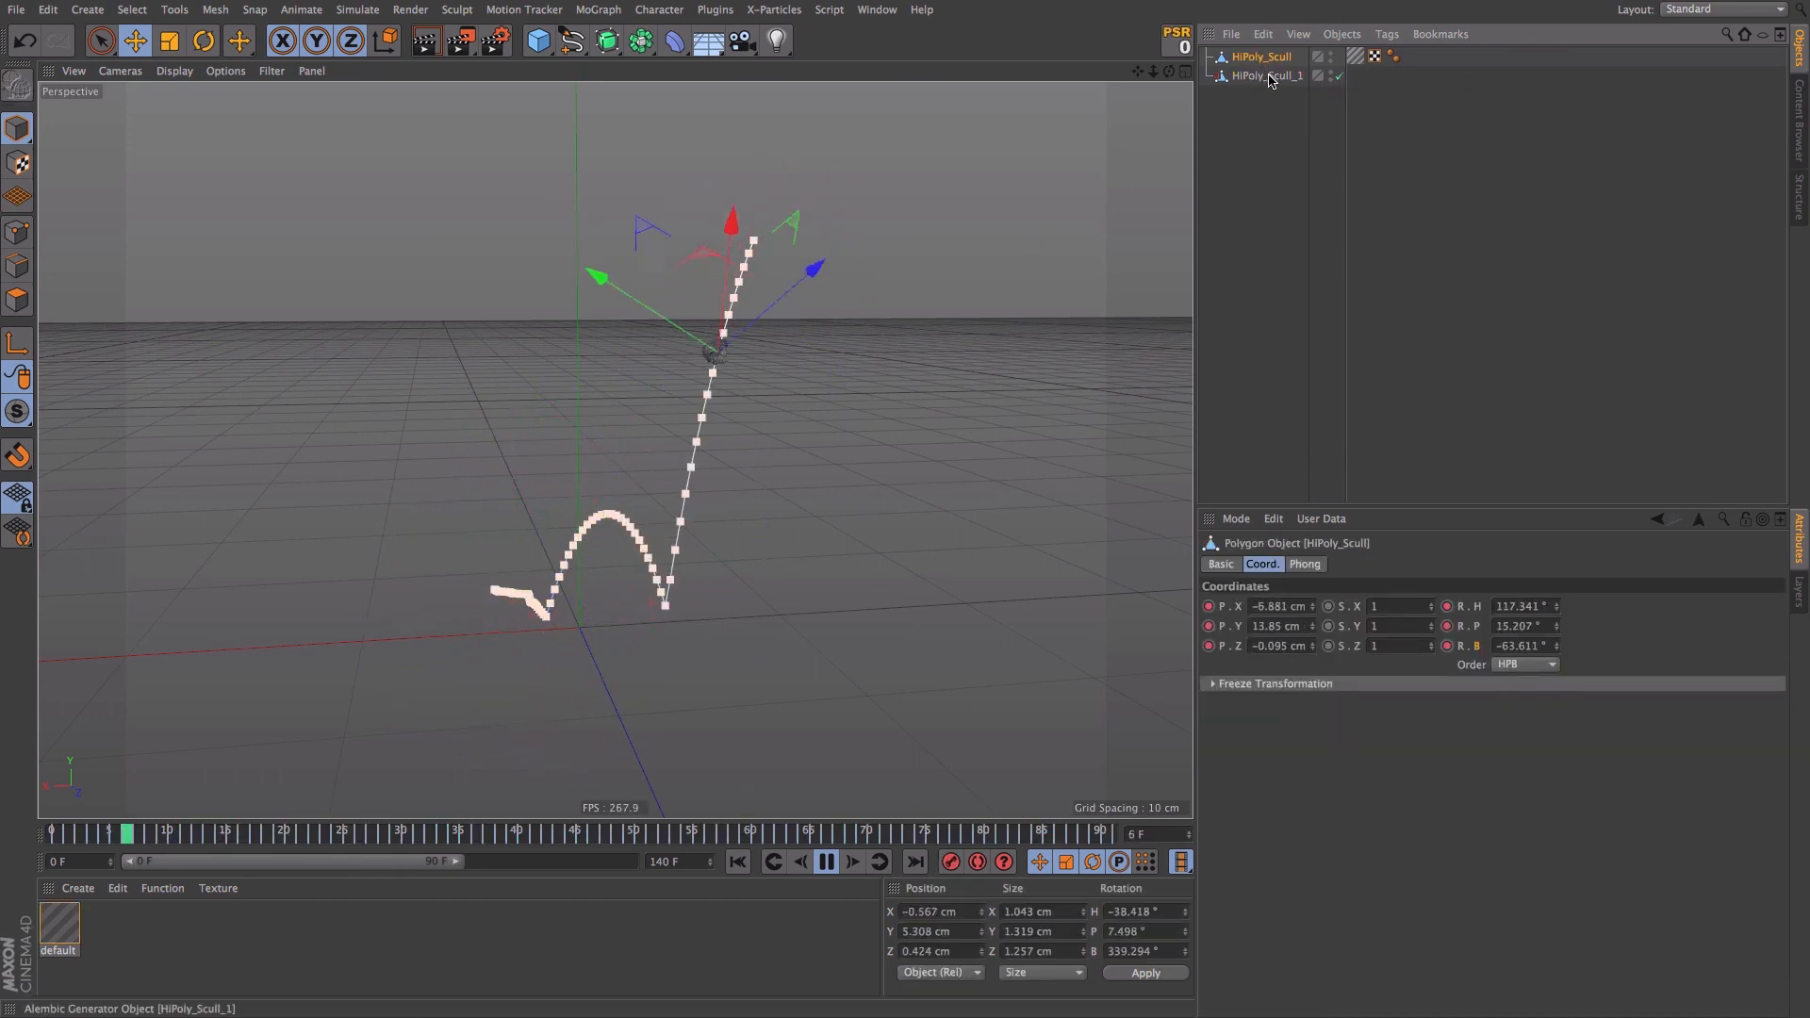
click(827, 862)
key(shift+F3)
key(ctrl+a)
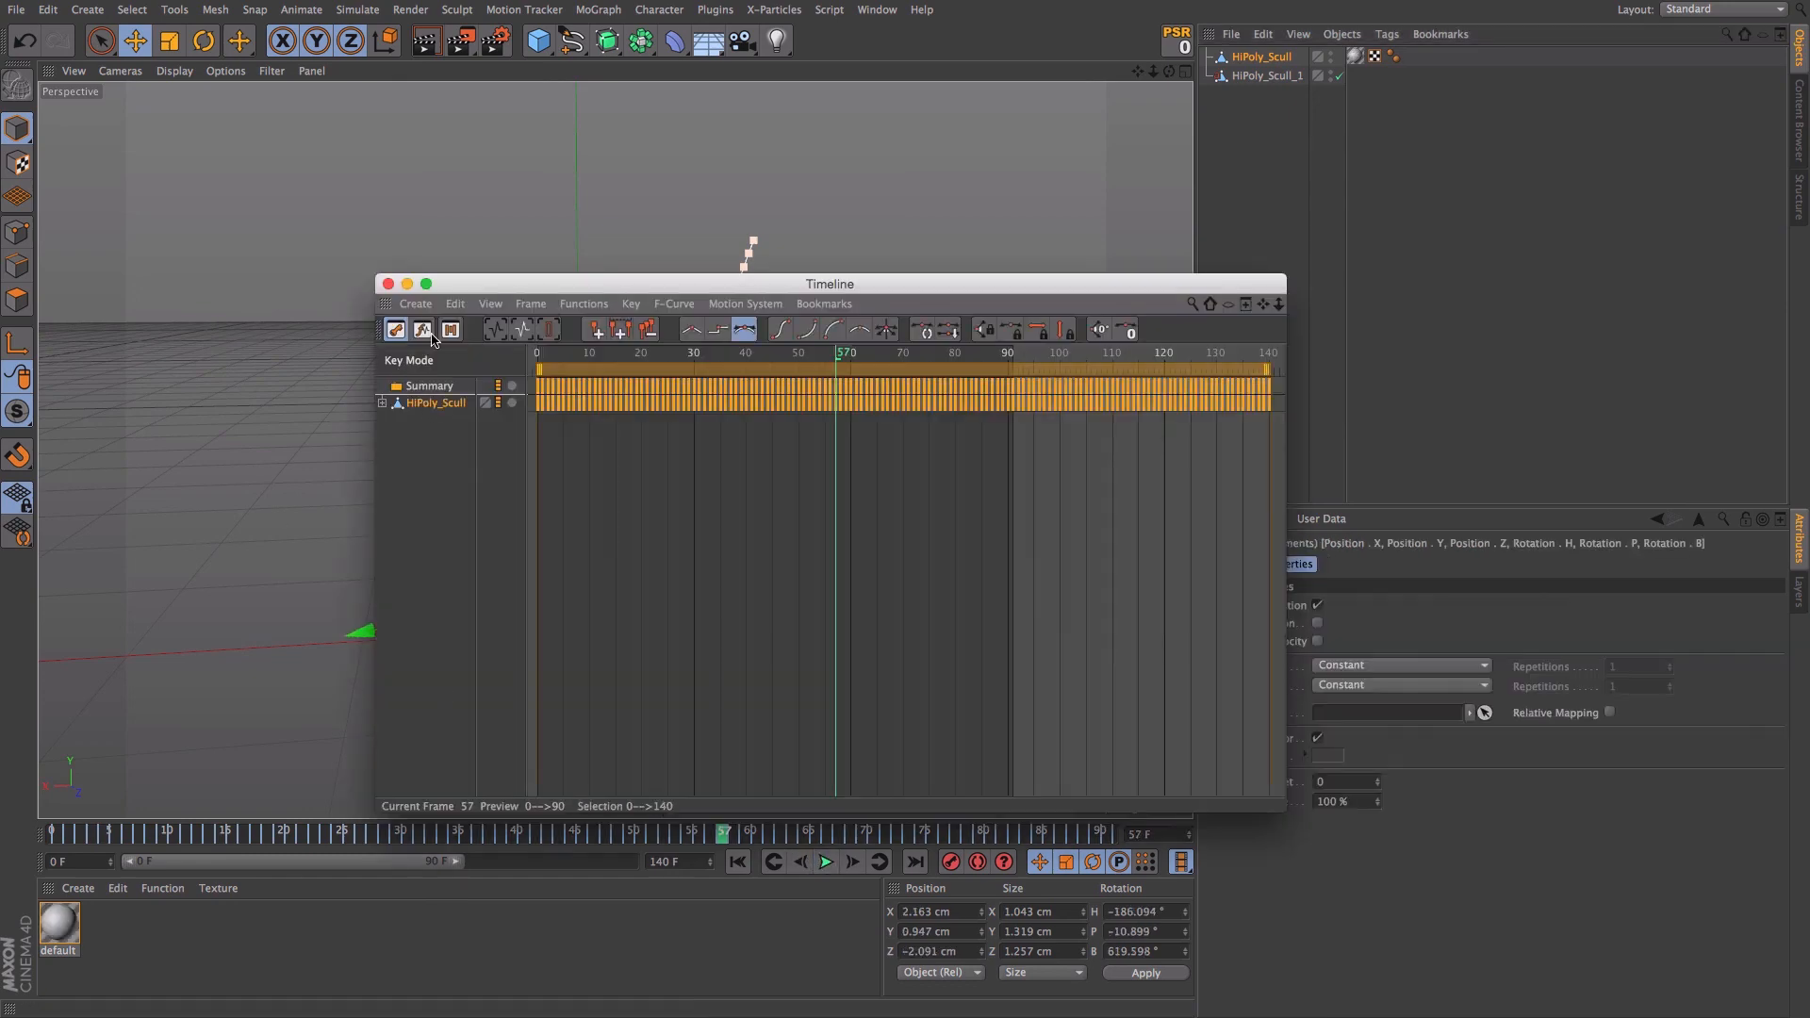
- Examine HiPoly_Scull's animation as F-curves, isolating the Rotation curves, and close the Timeline
click(422, 329)
alt+middle_drag(764, 605, 693, 579)
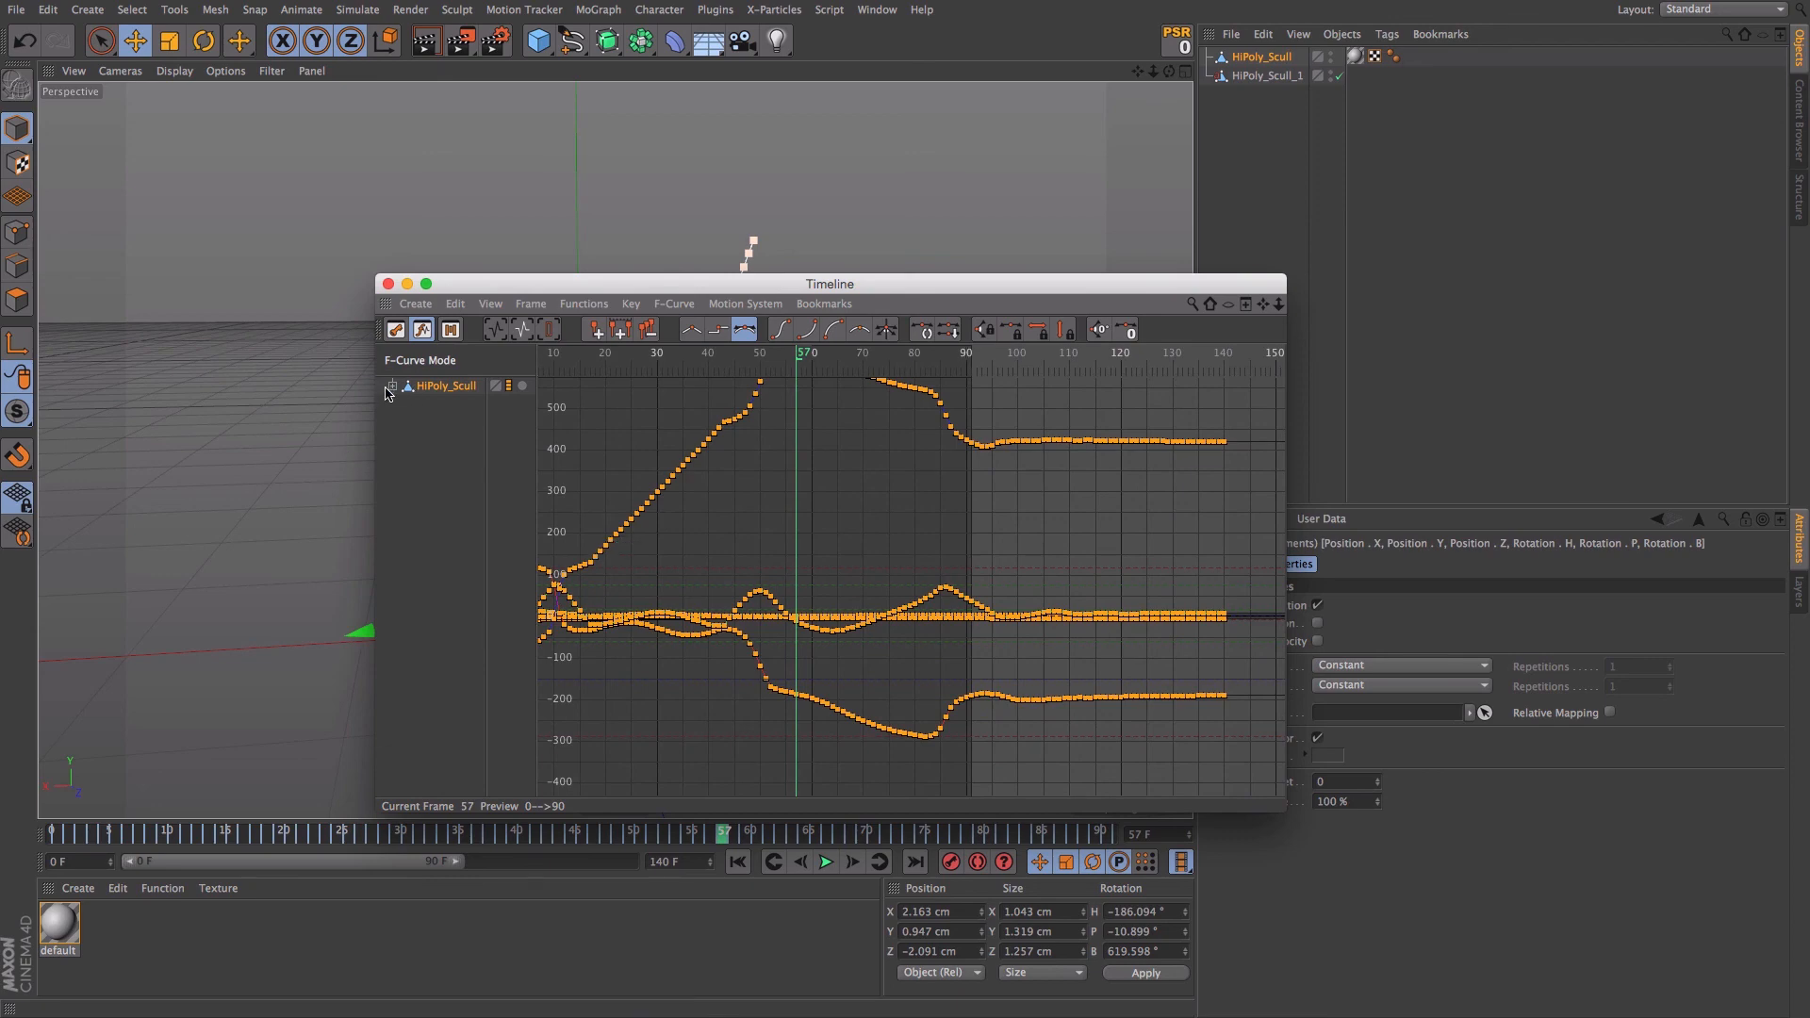
click(392, 385)
click(446, 420)
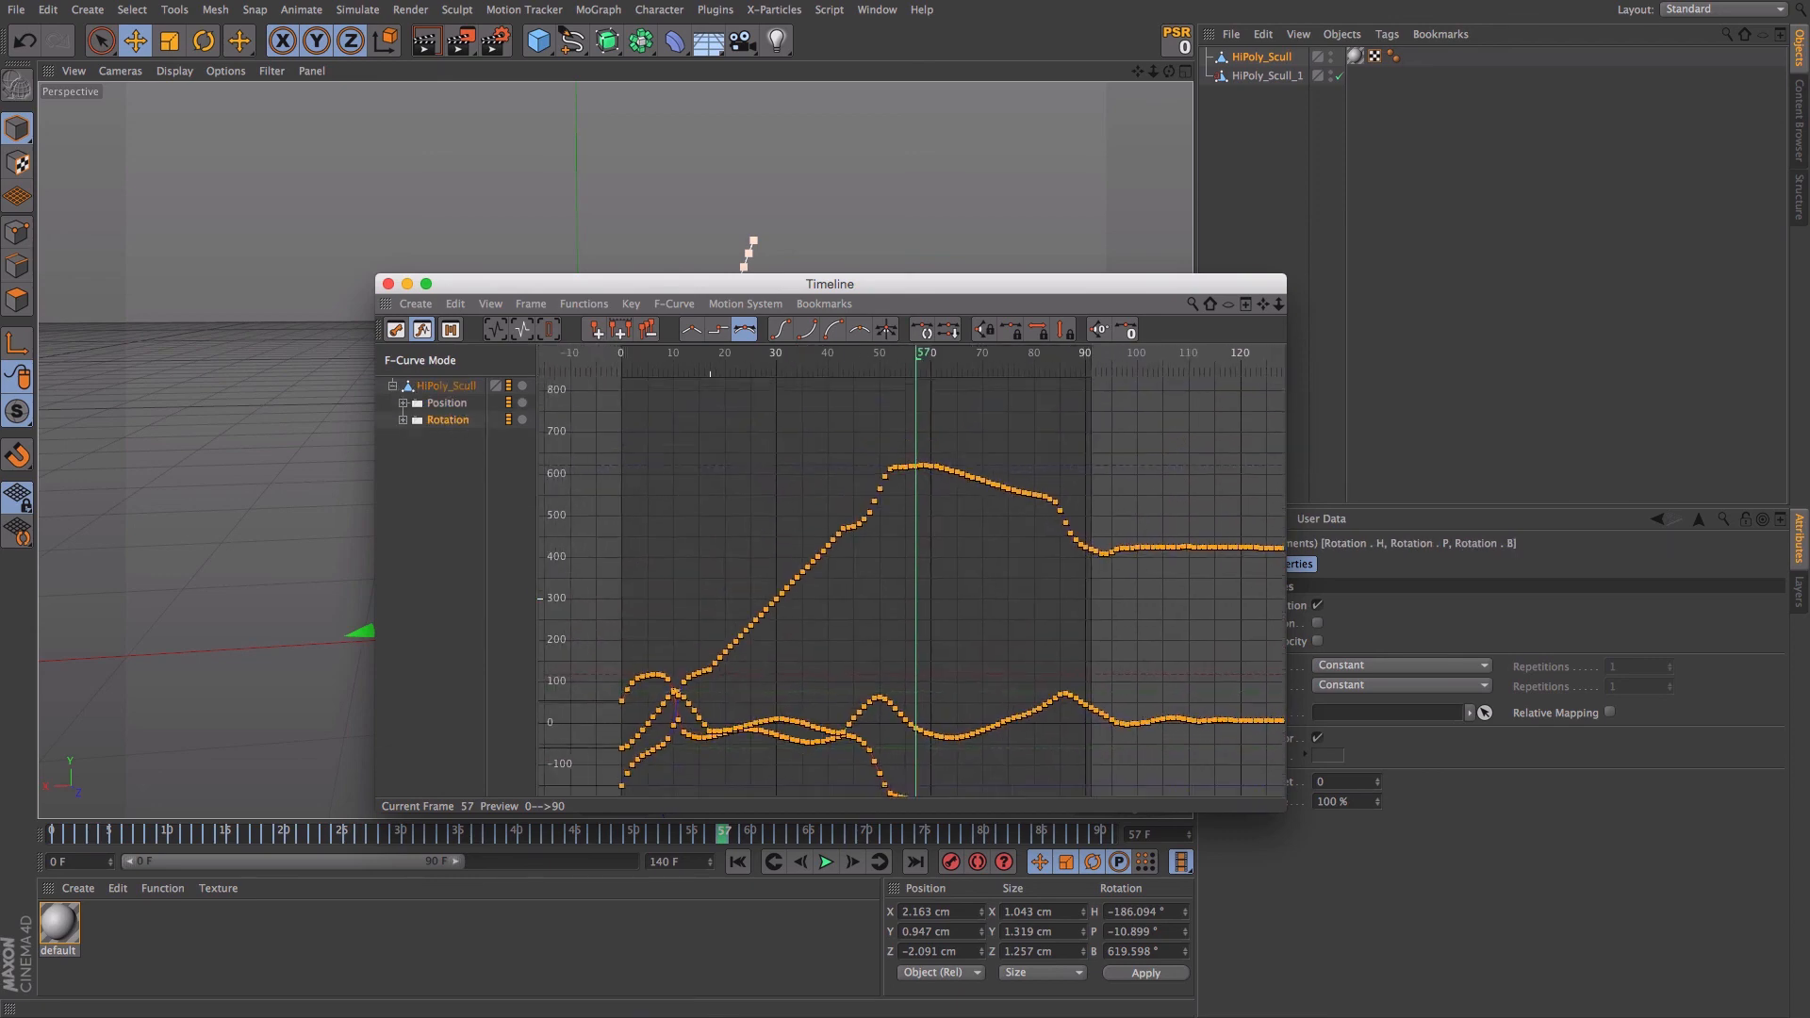
alt+middle_drag(1104, 594, 957, 602)
click(959, 599)
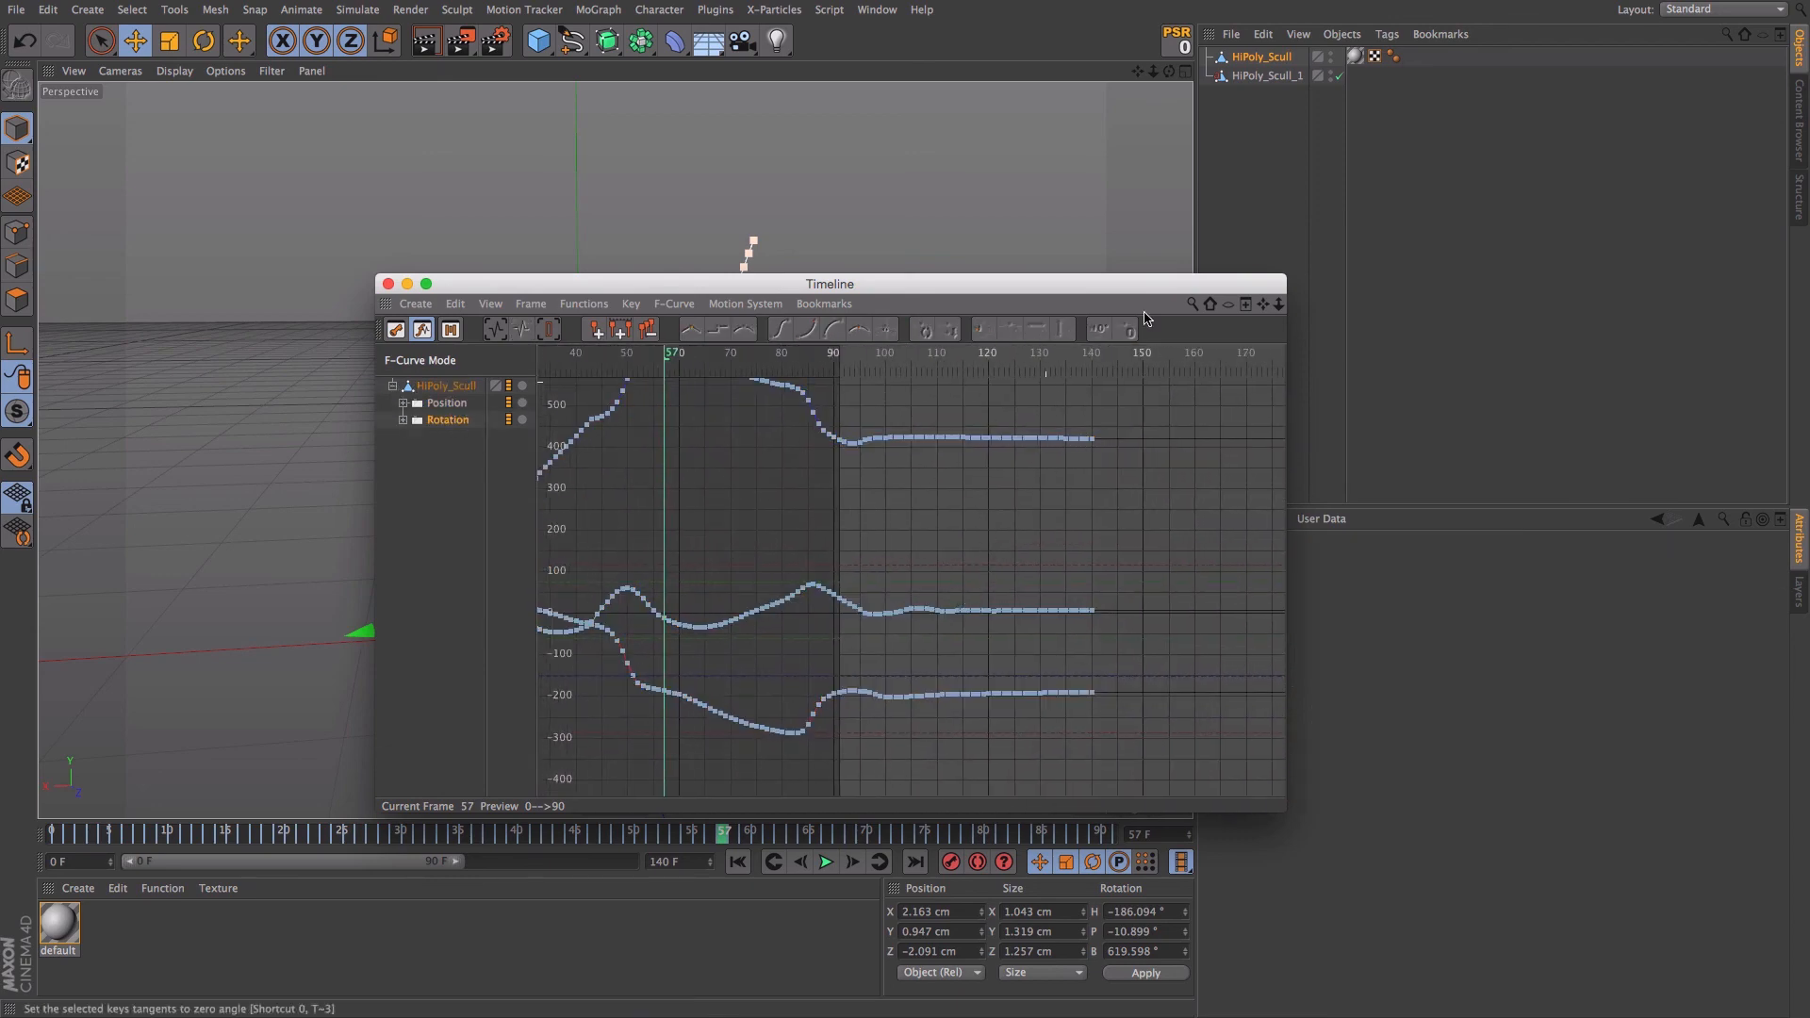
key(super+w)
- Extend the preview range to frame 140 and close the project without saving
drag(459, 860, 881, 864)
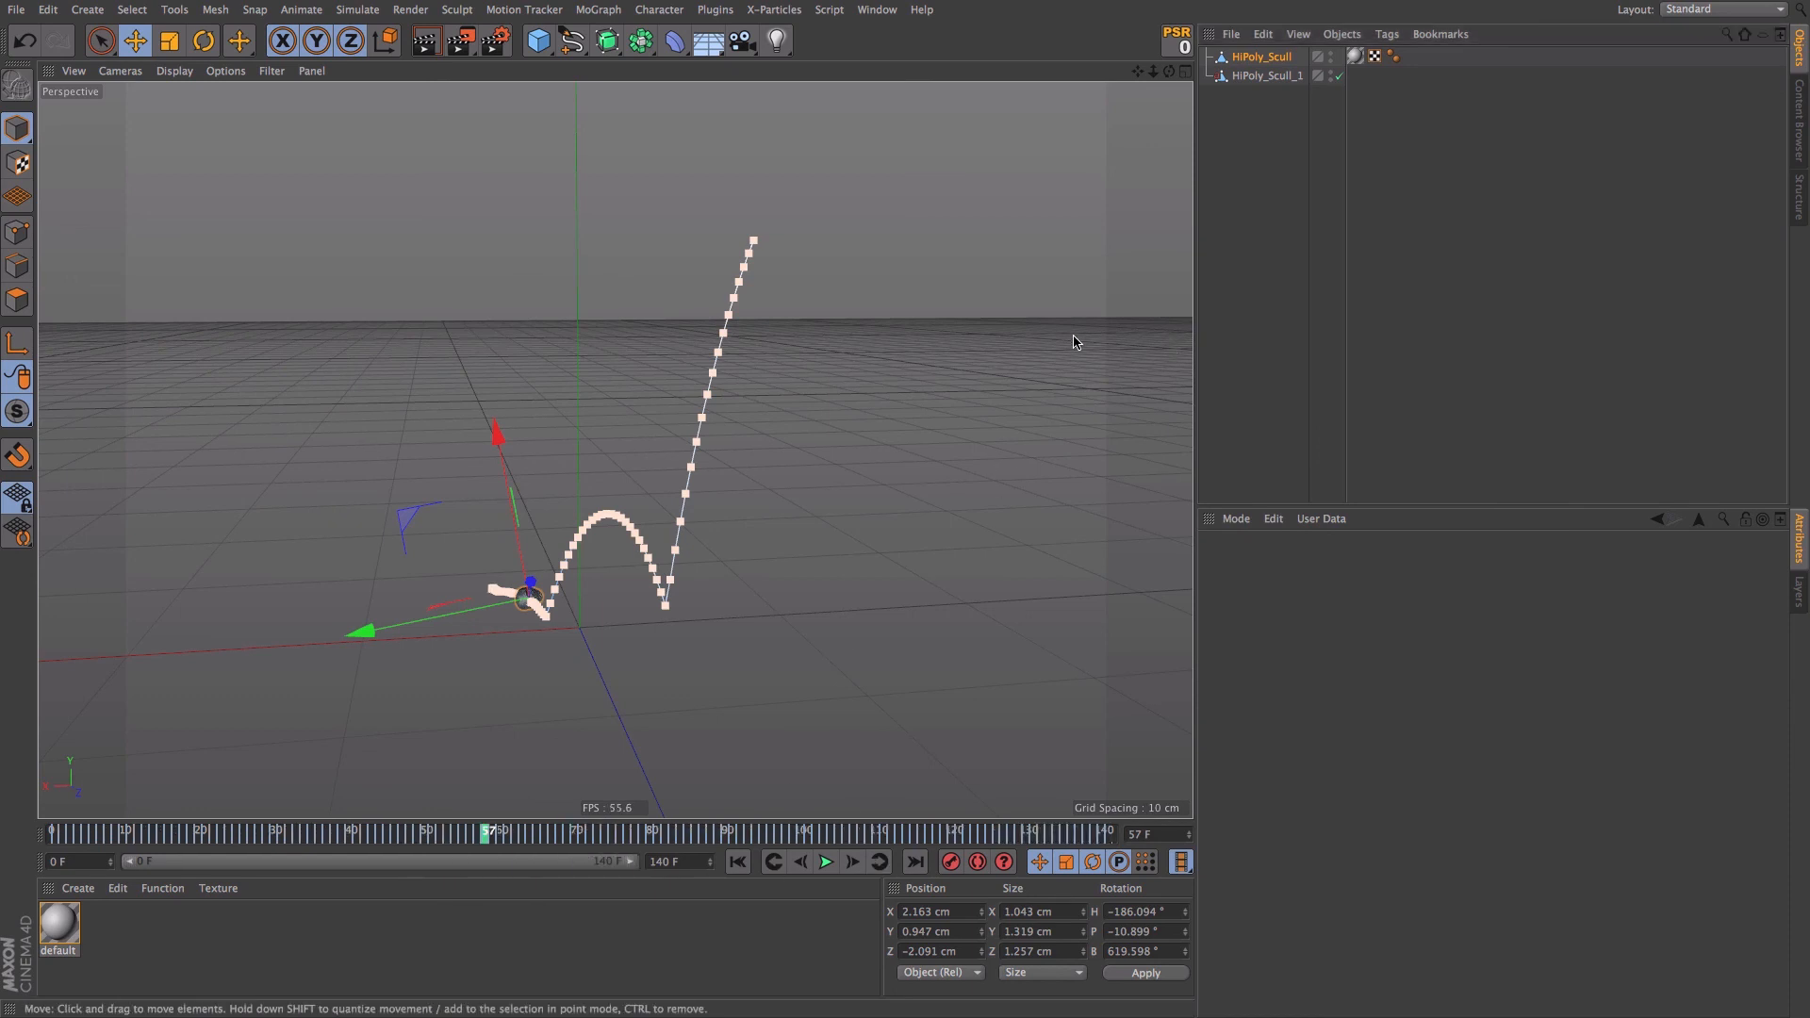
key(super+w)
click(837, 329)
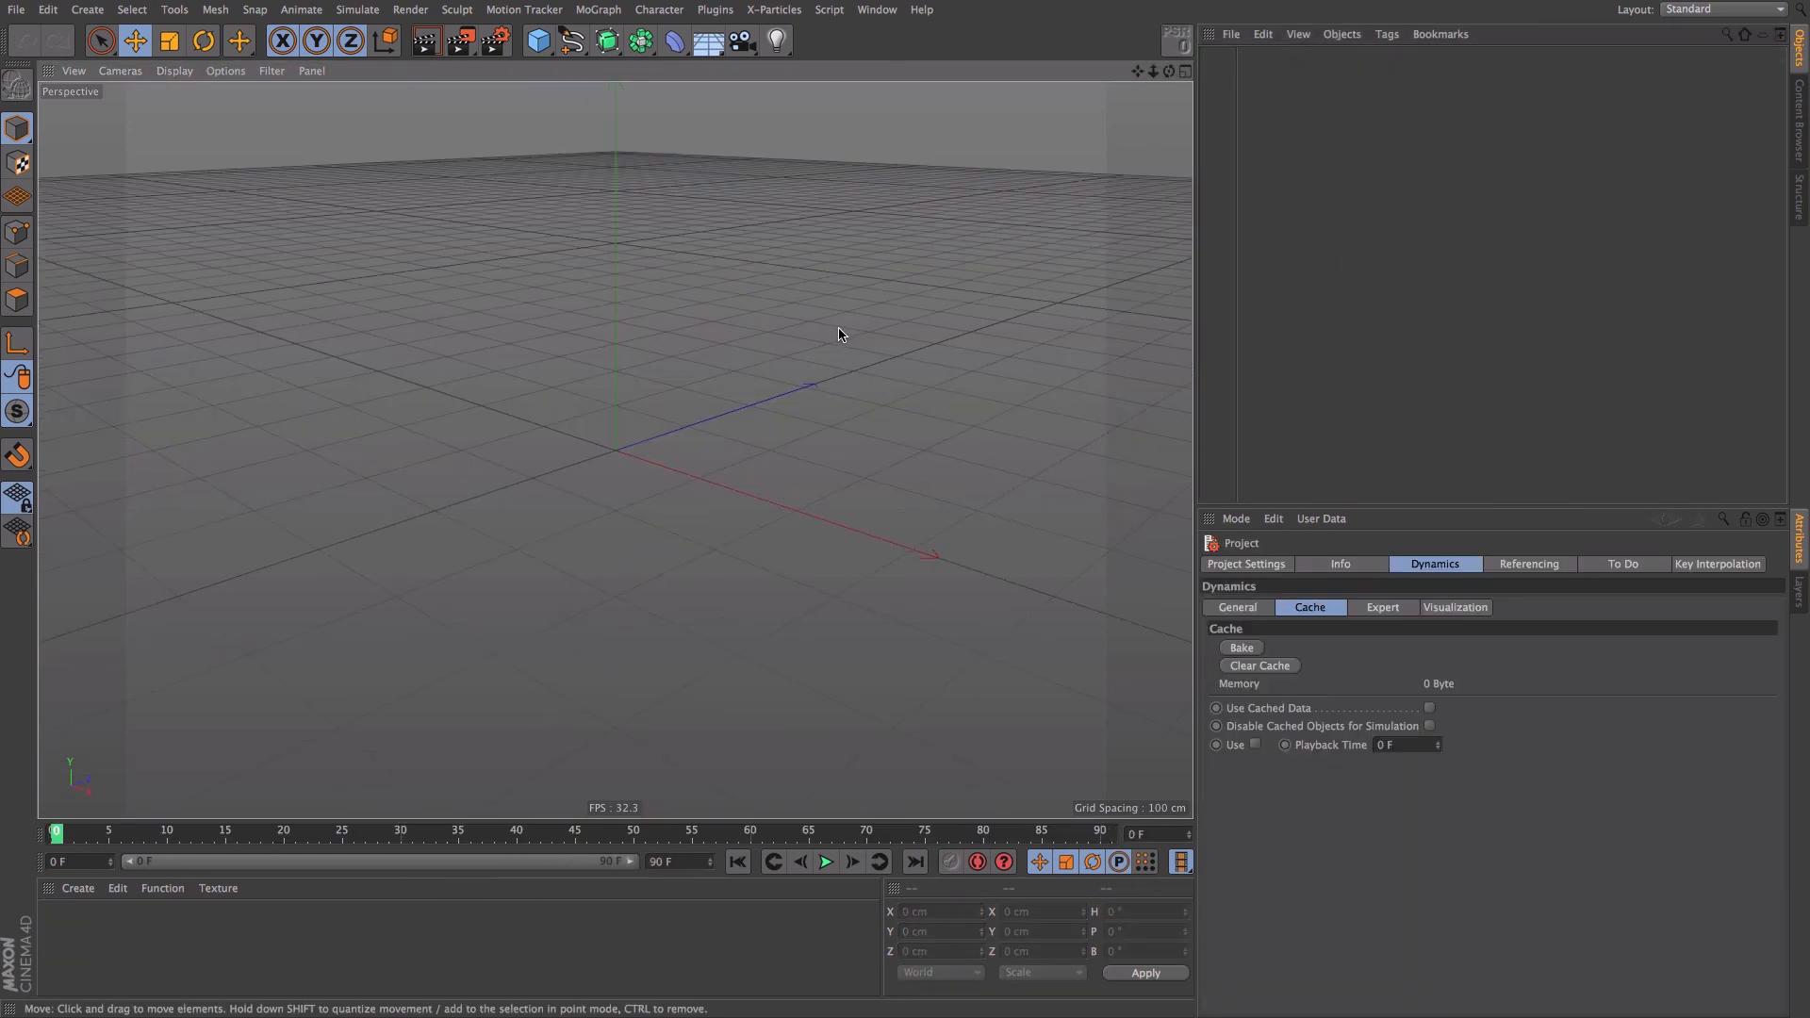